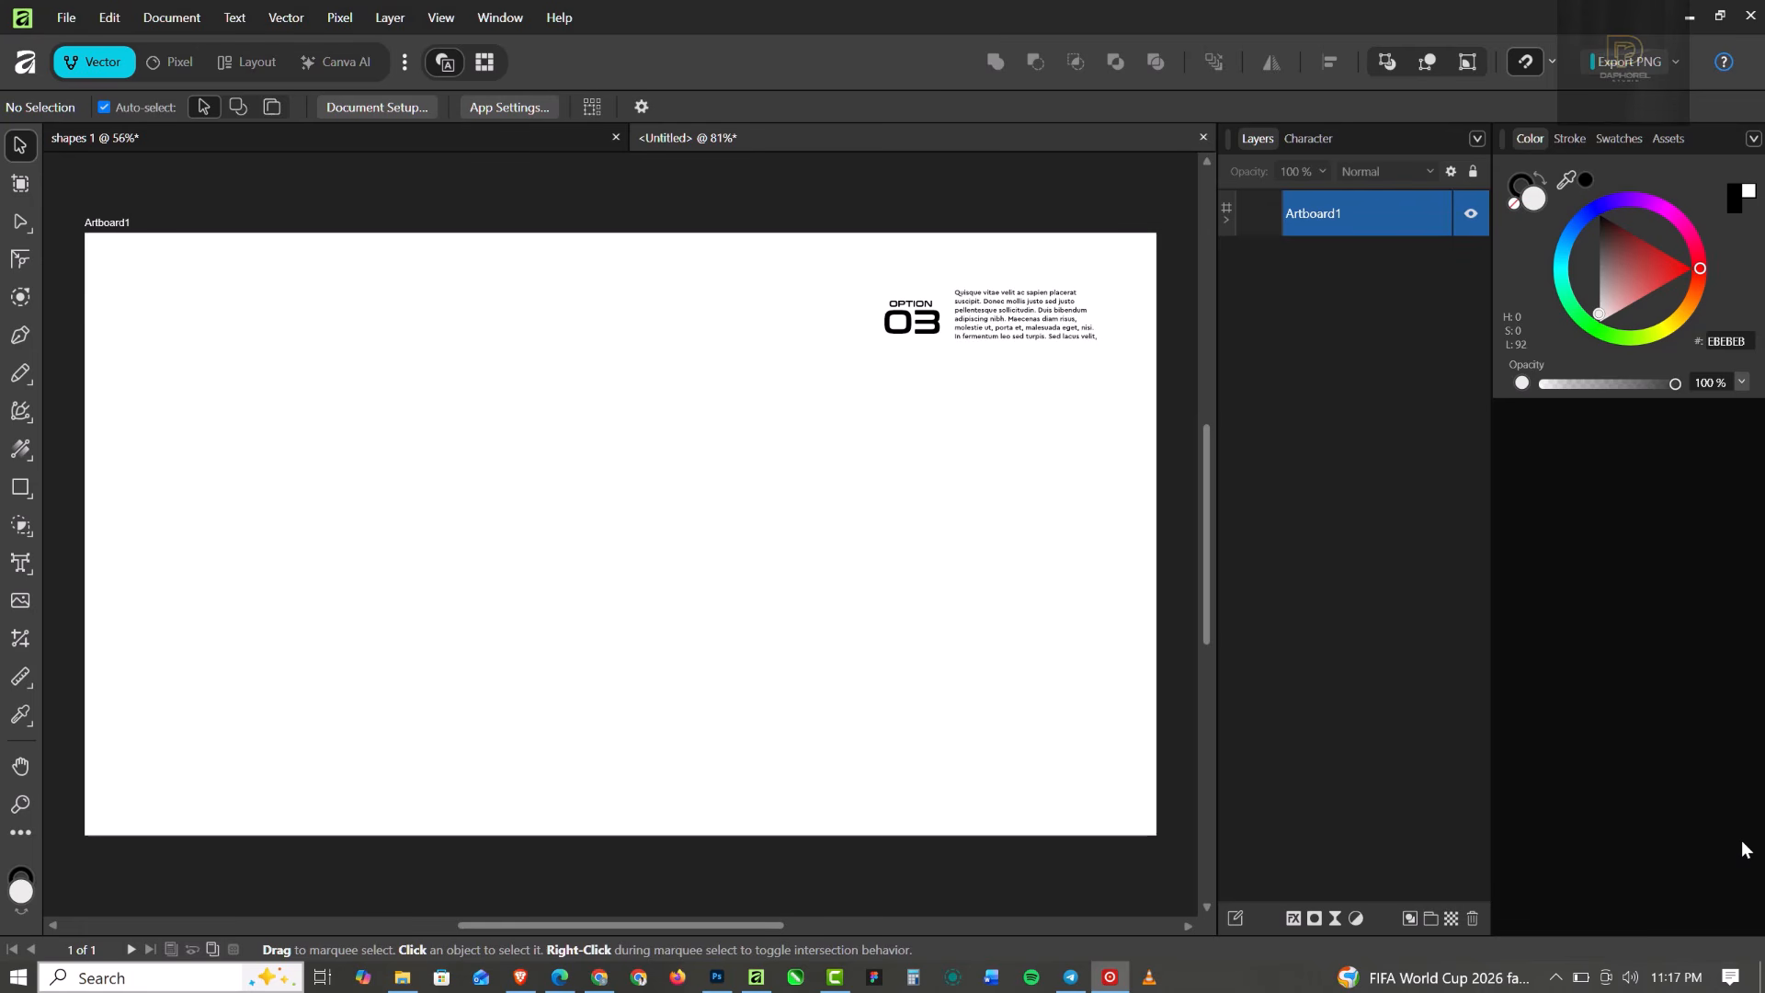
Place the Thumbnail image from the PRO SHAPE TECHNIQUES folder onto the artboard.
click(402, 979)
click(269, 170)
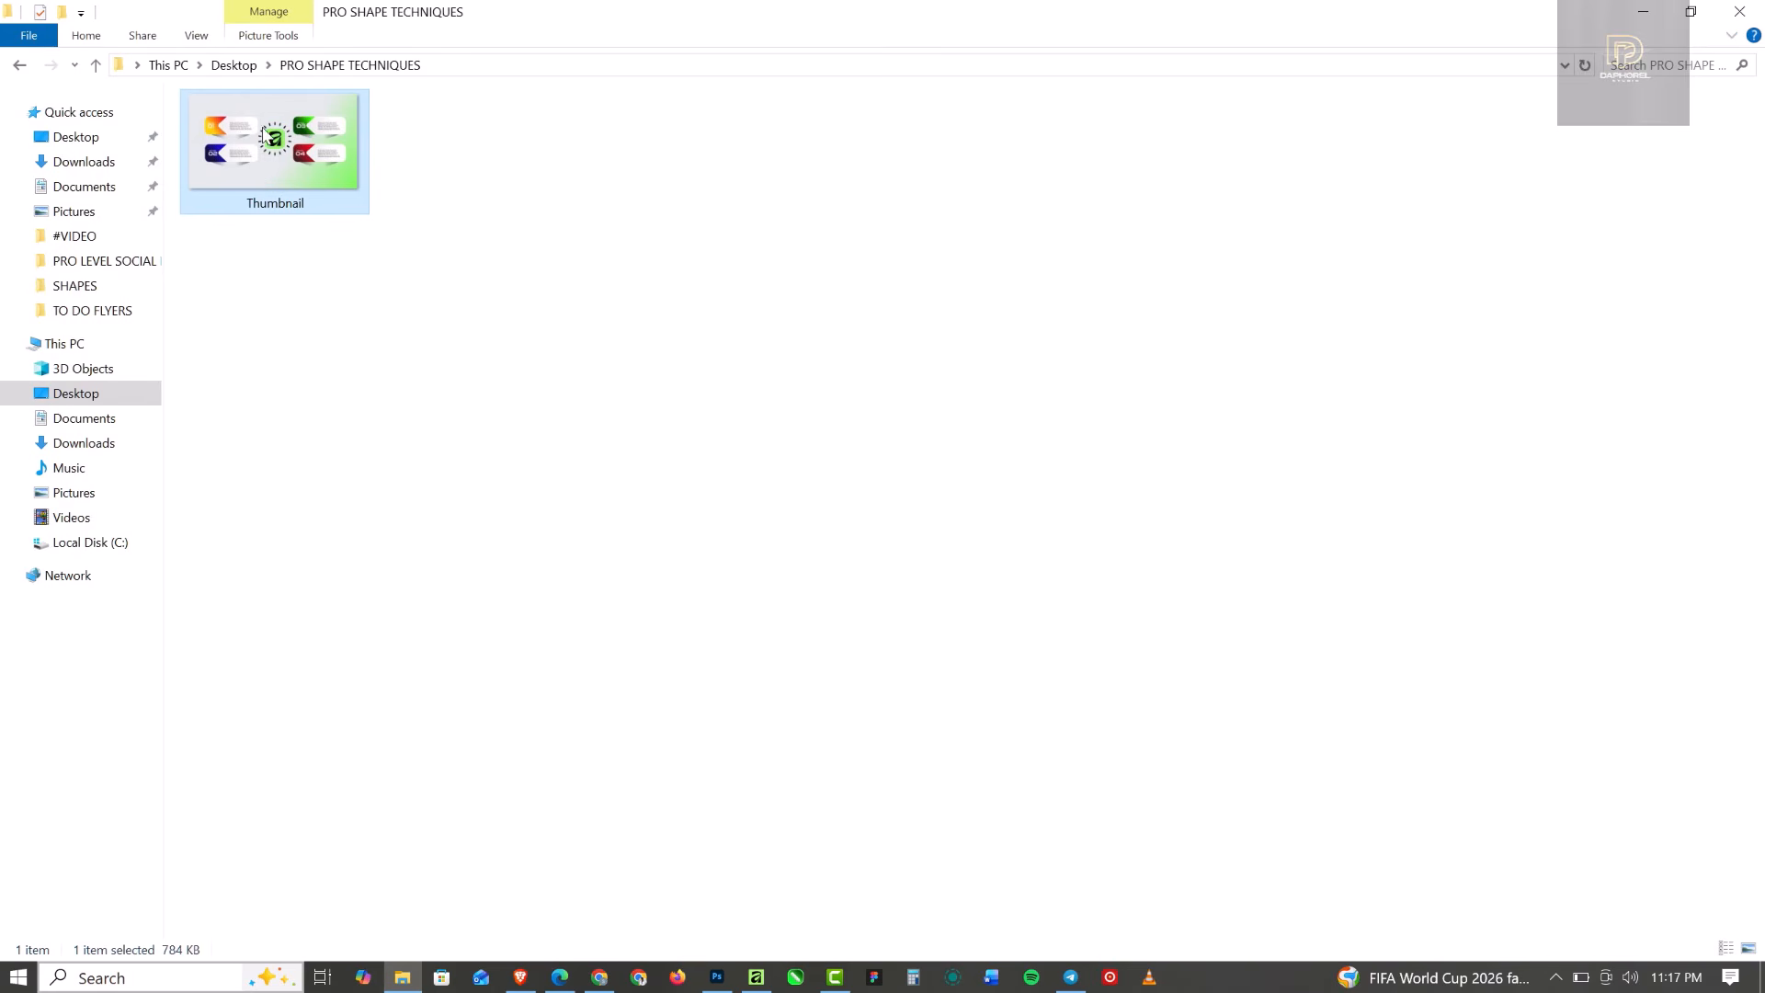
drag(267, 136, 635, 598)
scroll(606, 466, down, 1)
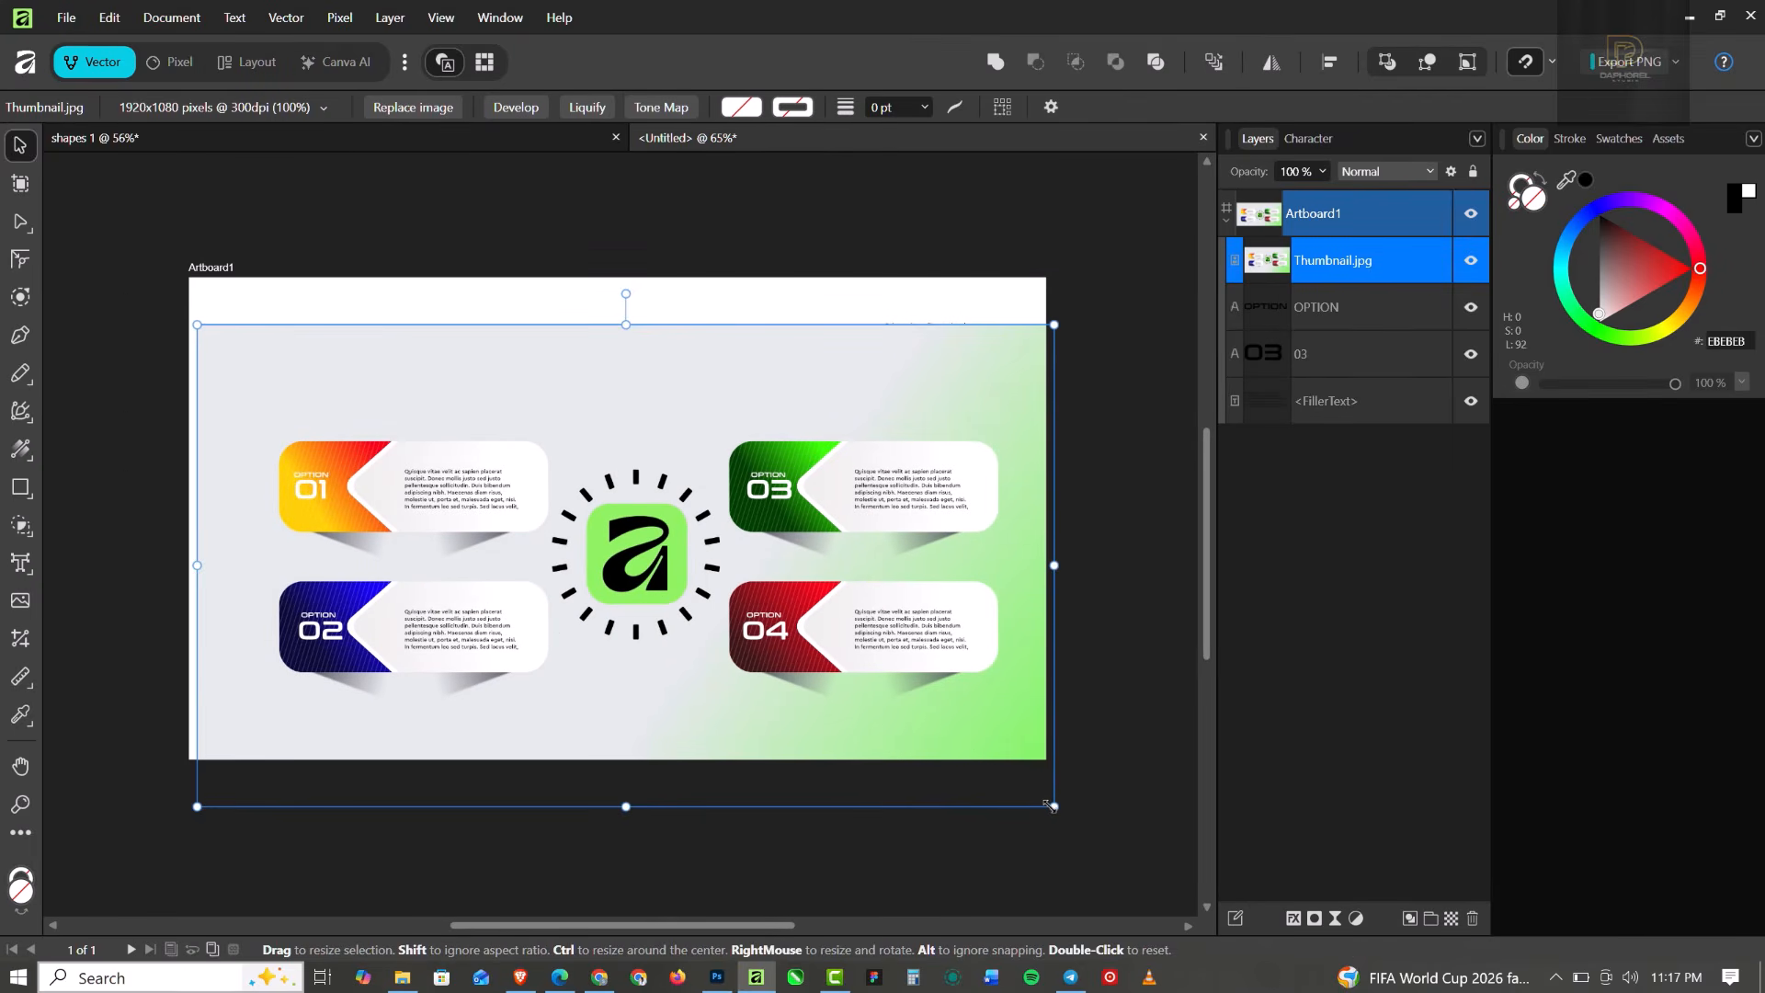
Scale the Thumbnail image down to about half size and move it partly past the artboard's left edge as a reference.
drag(1048, 805, 844, 661)
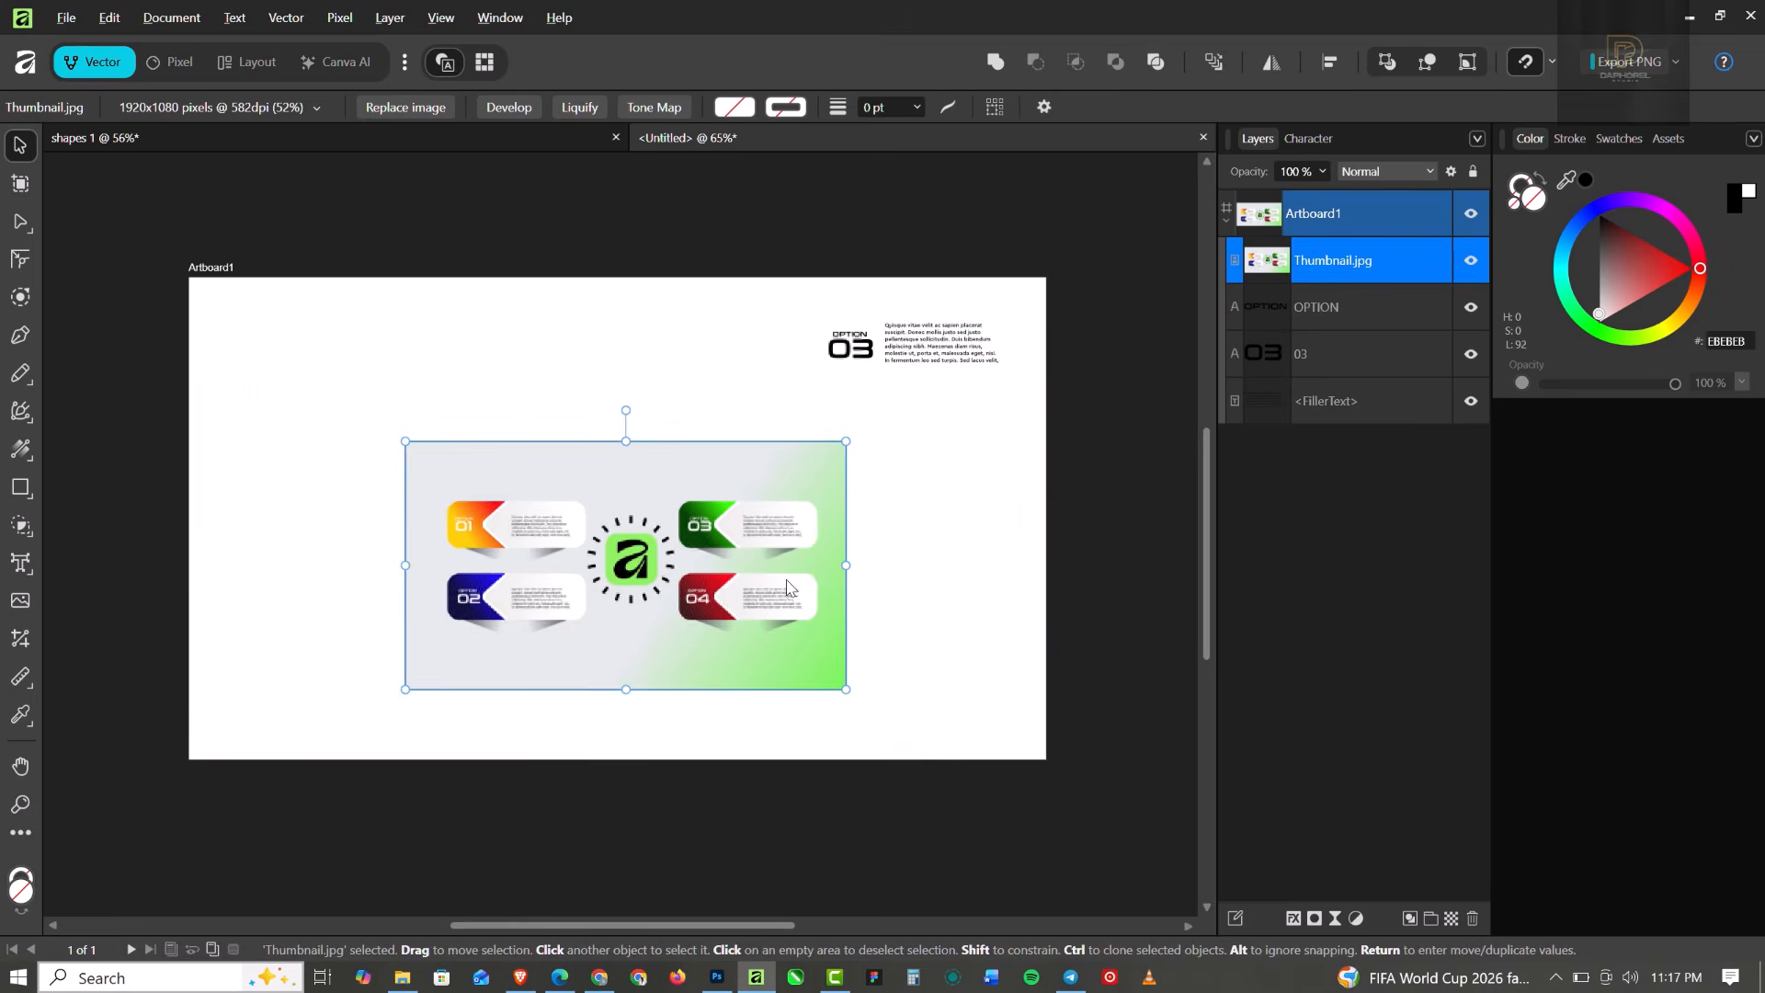
drag(748, 592, 208, 592)
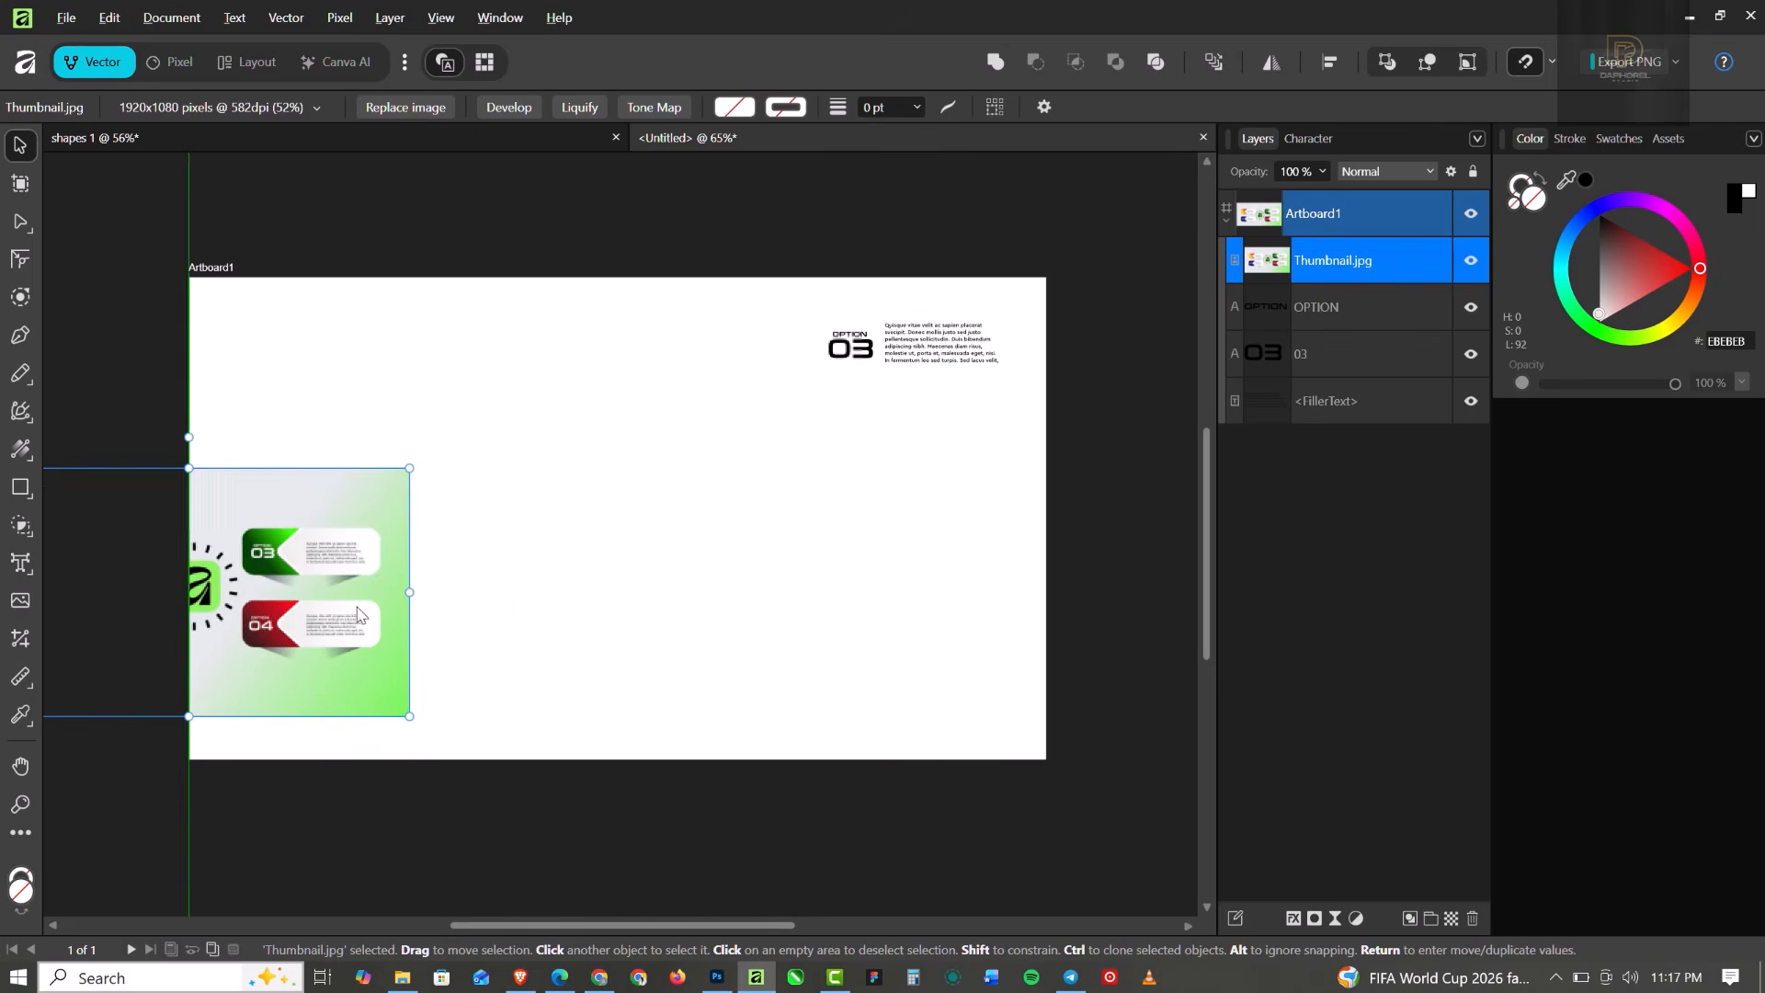
scroll(208, 592, up, 3)
scroll(331, 480, up, 3)
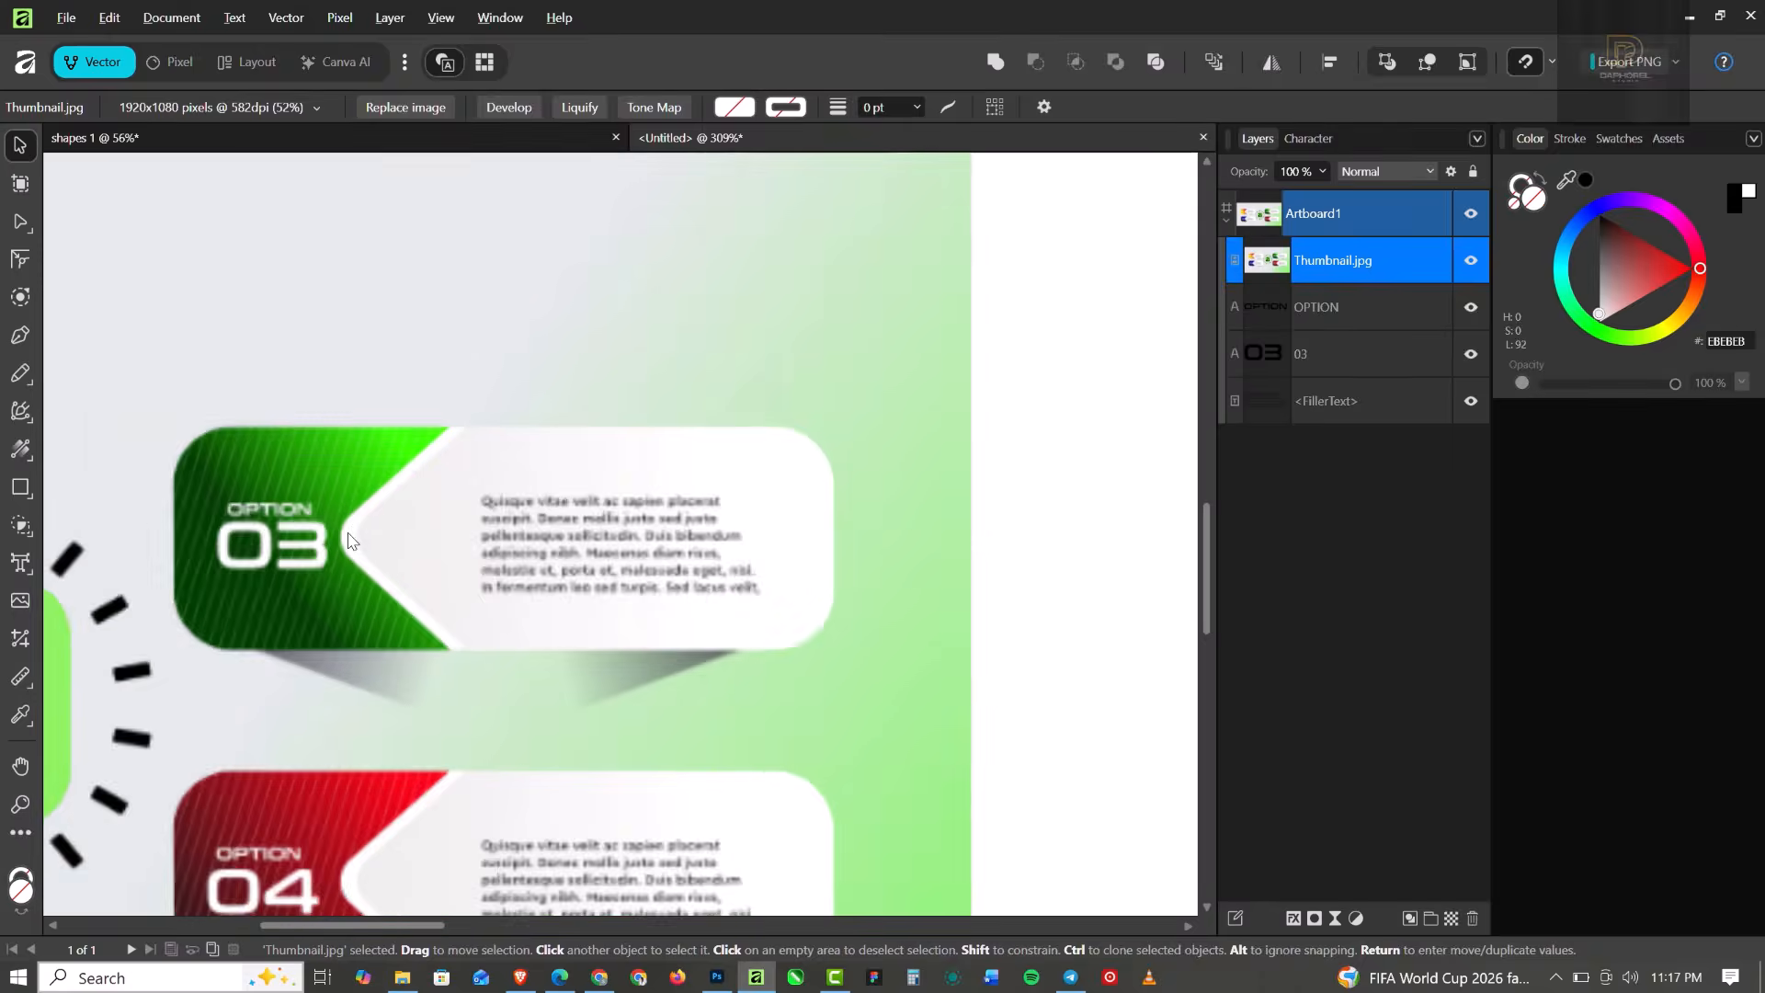
scroll(382, 499, down, 6)
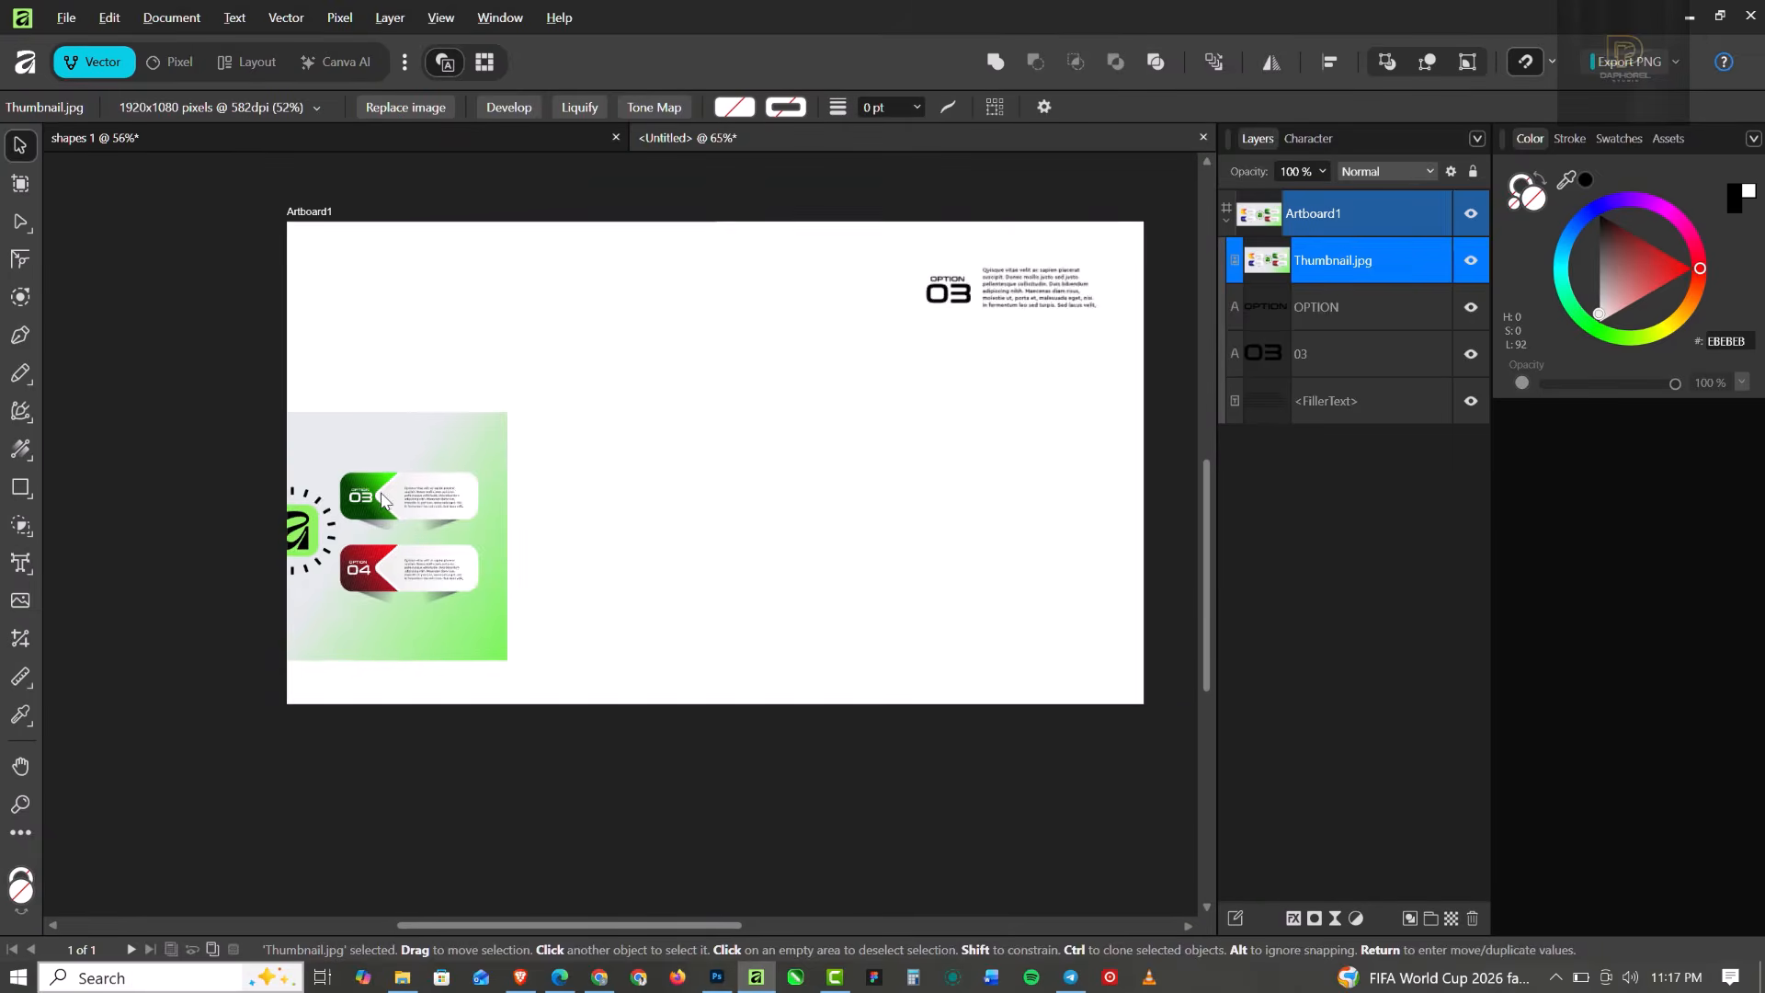
scroll(790, 459, up, 1)
drag(256, 550, 237, 398)
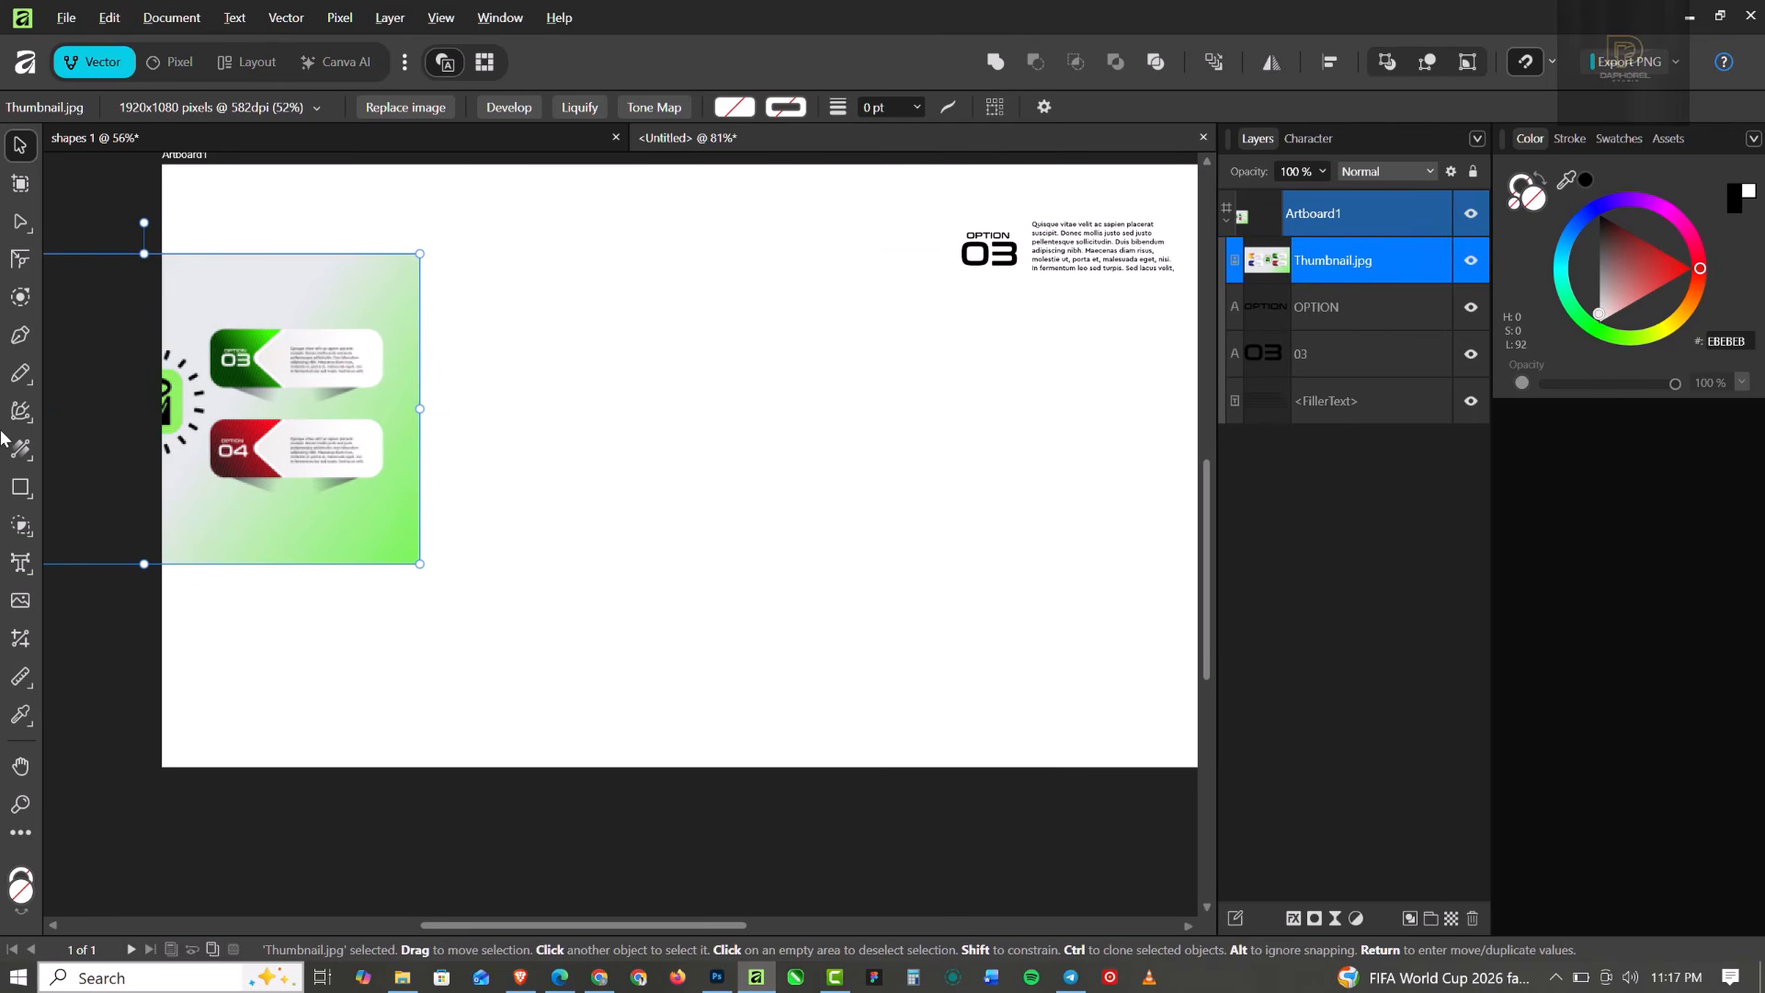
Draw a wide light grey rectangle to the right of the reference image.
click(20, 490)
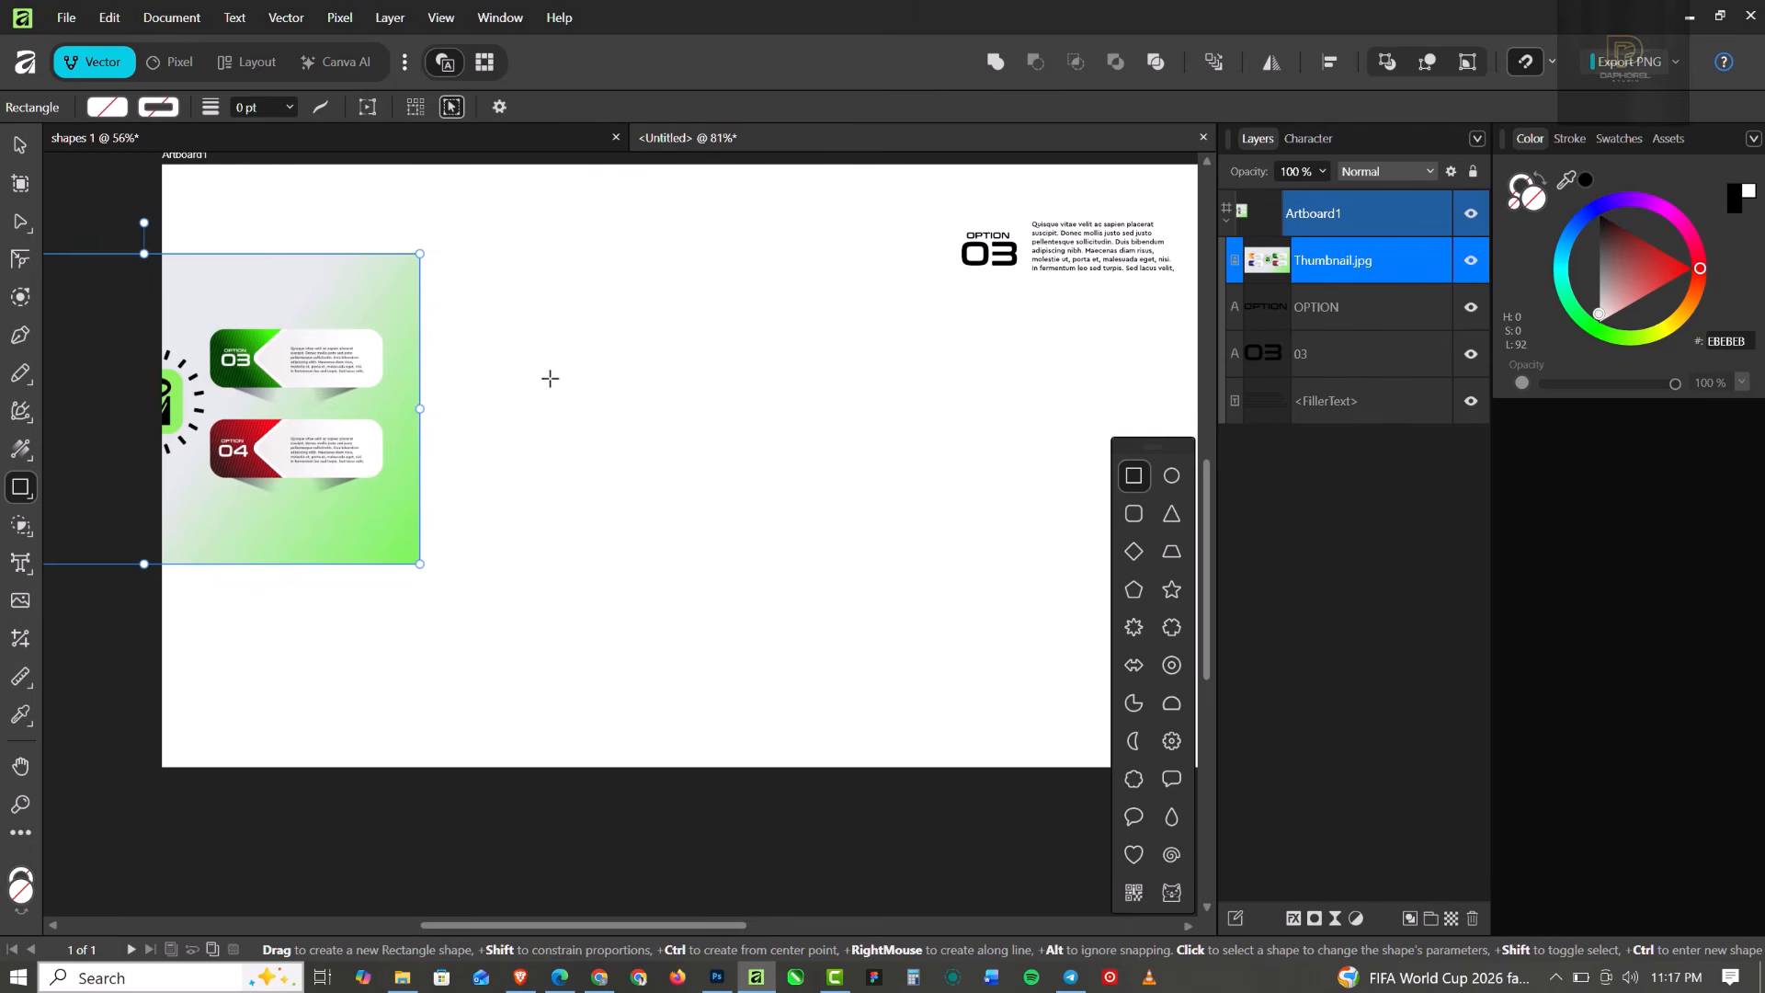
drag(550, 378, 970, 510)
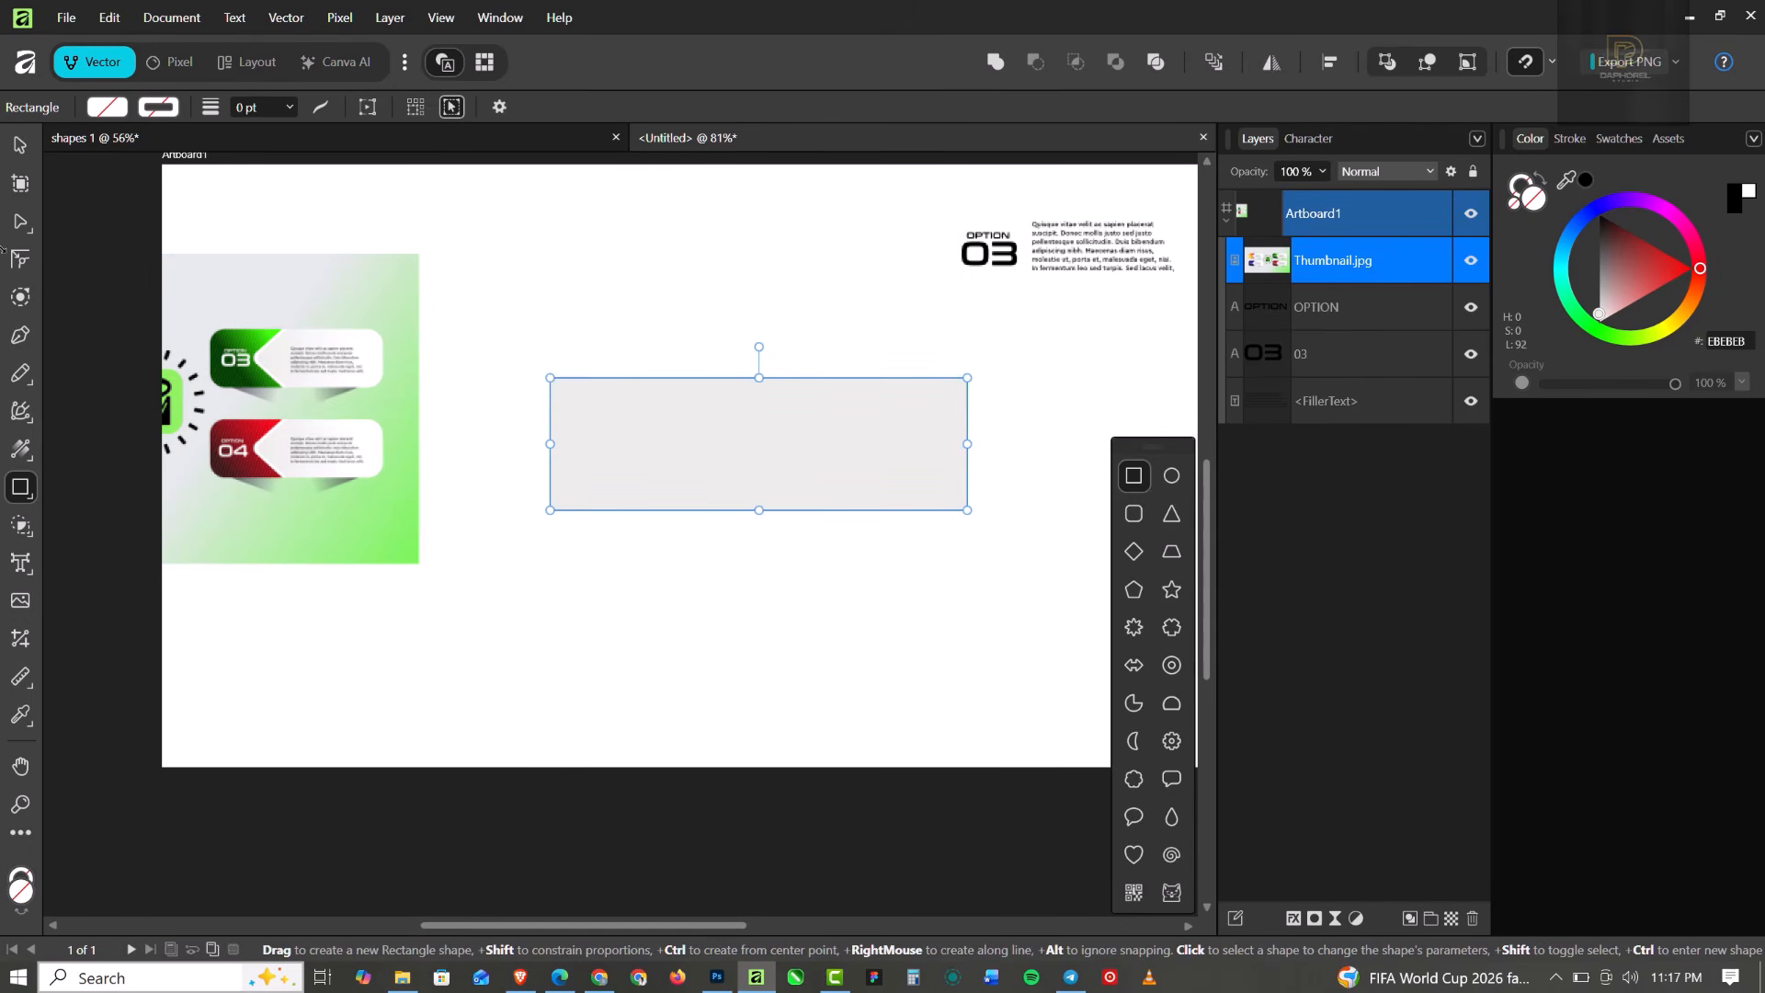
click(19, 144)
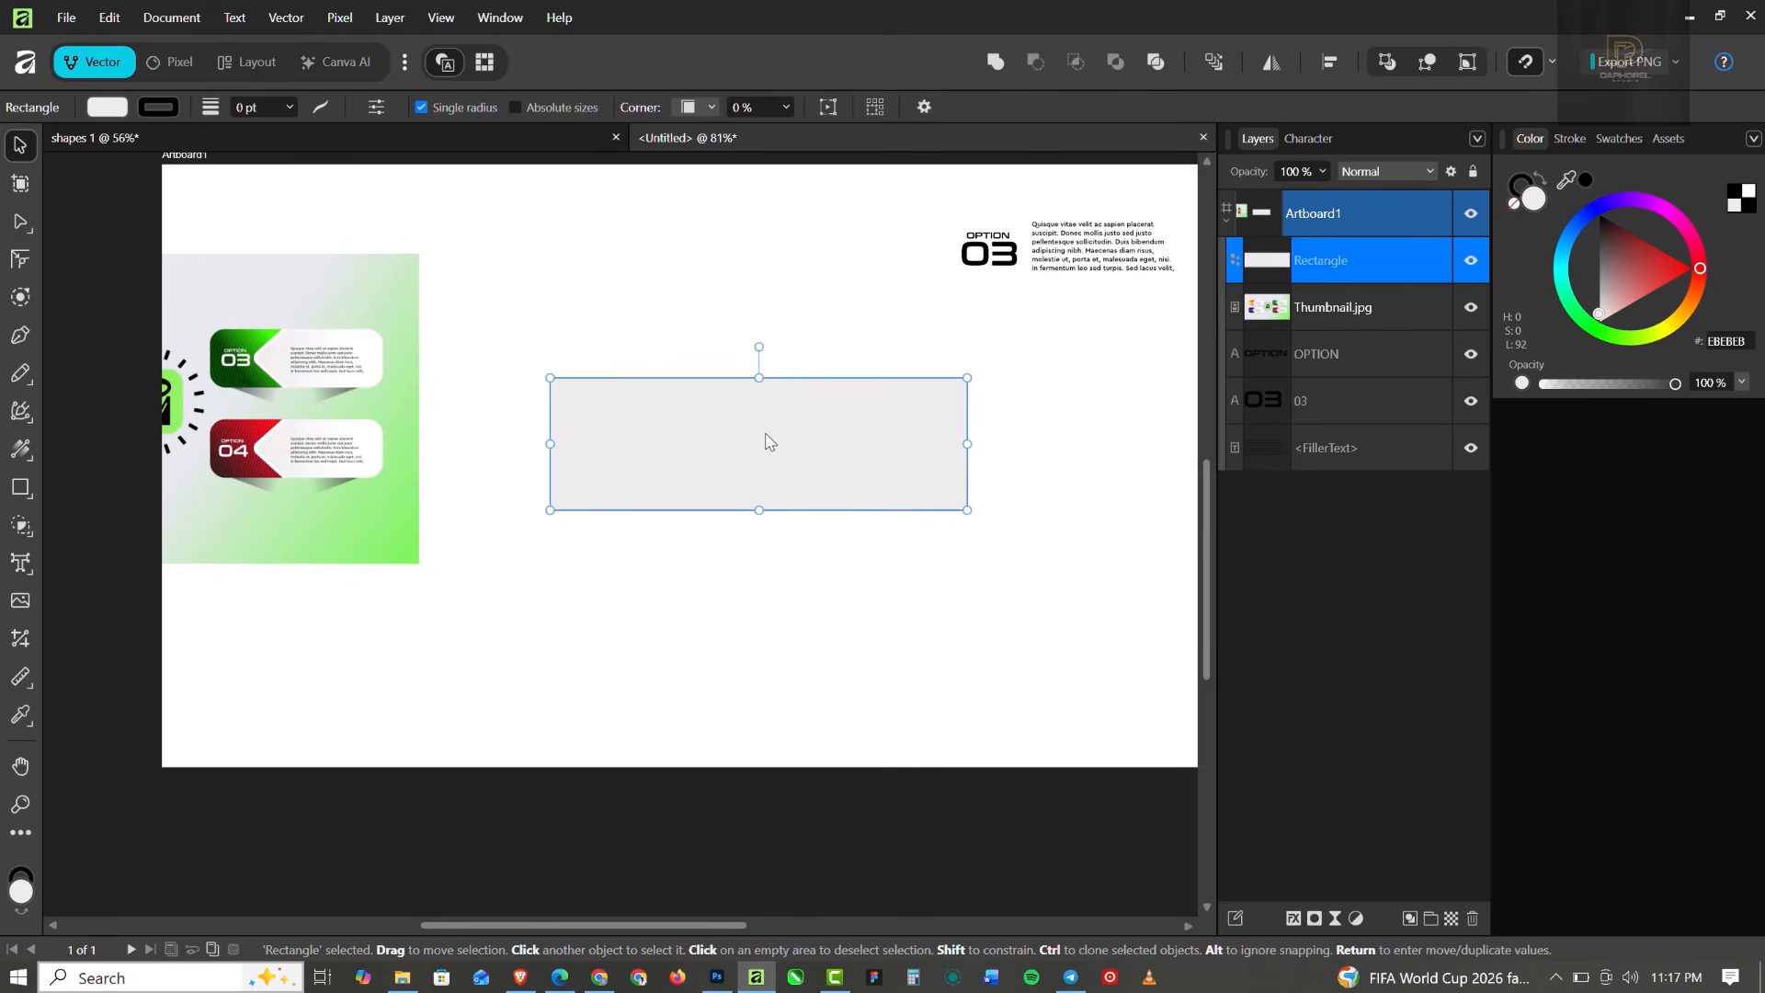
Duplicate the rectangle directly below the original and narrow the copy from its right side to about 290 px wide.
mouse_move(777, 402)
mouse_down()
mouse_move(781, 588)
mouse_move(777, 570)
mouse_up()
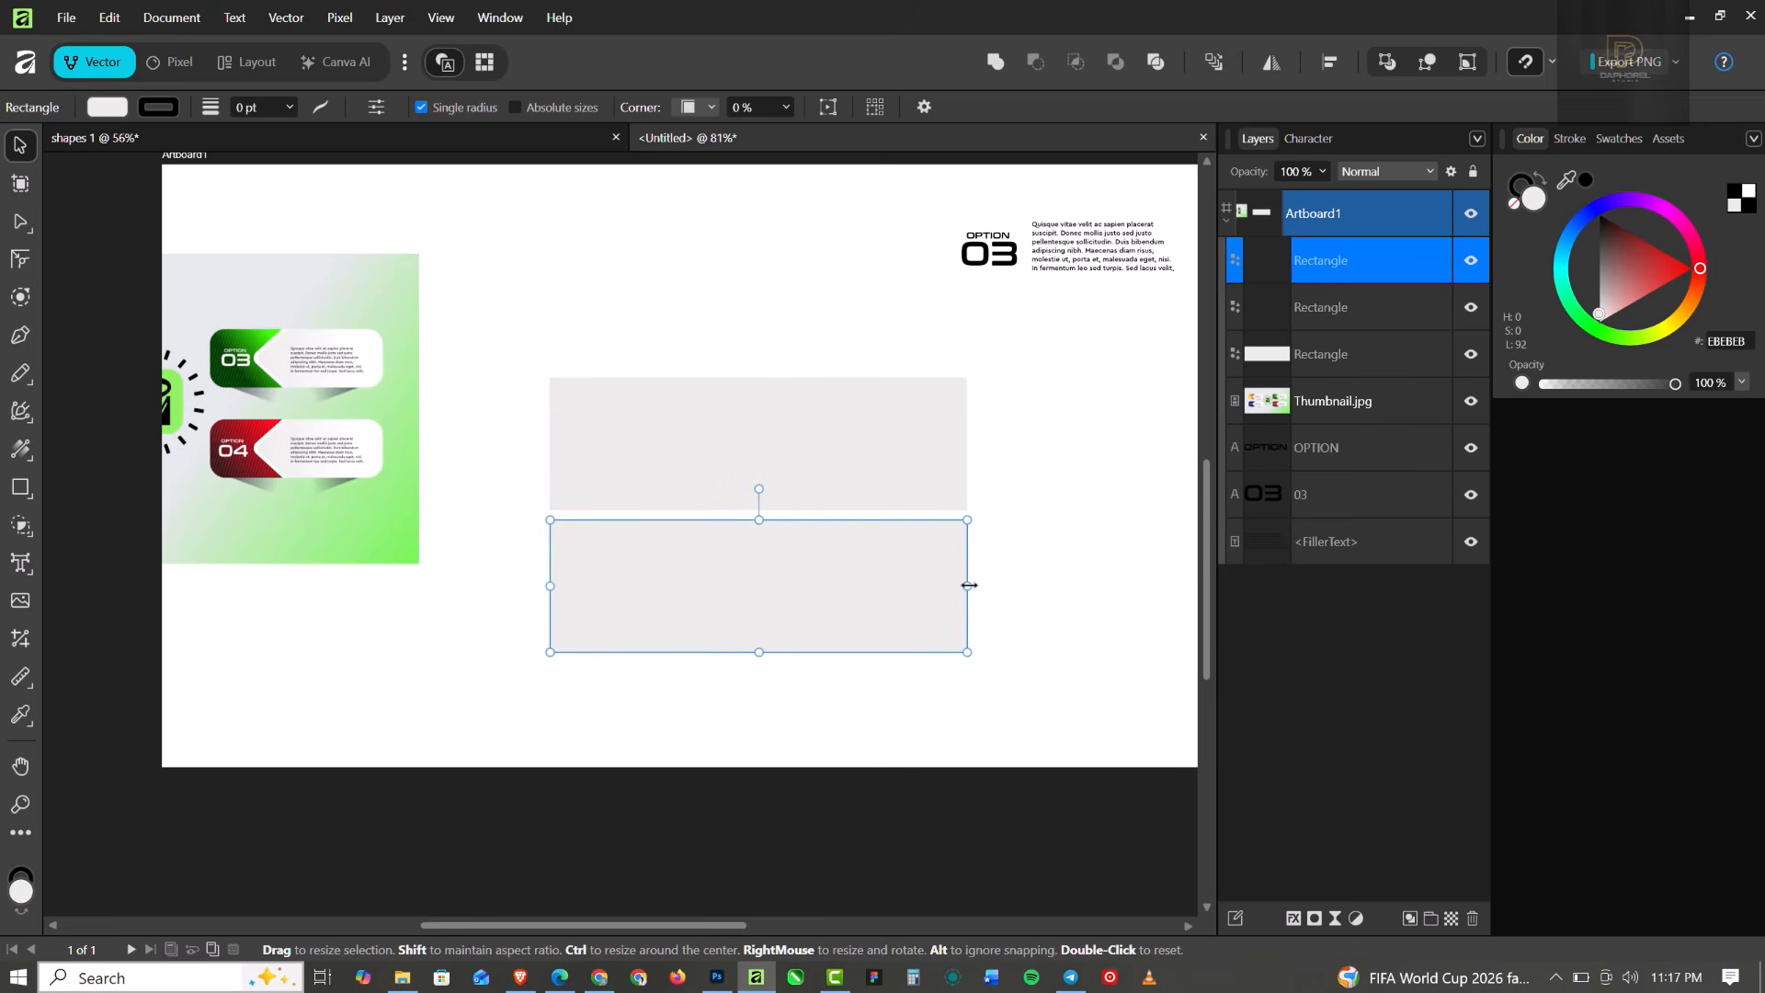
drag(969, 584, 714, 575)
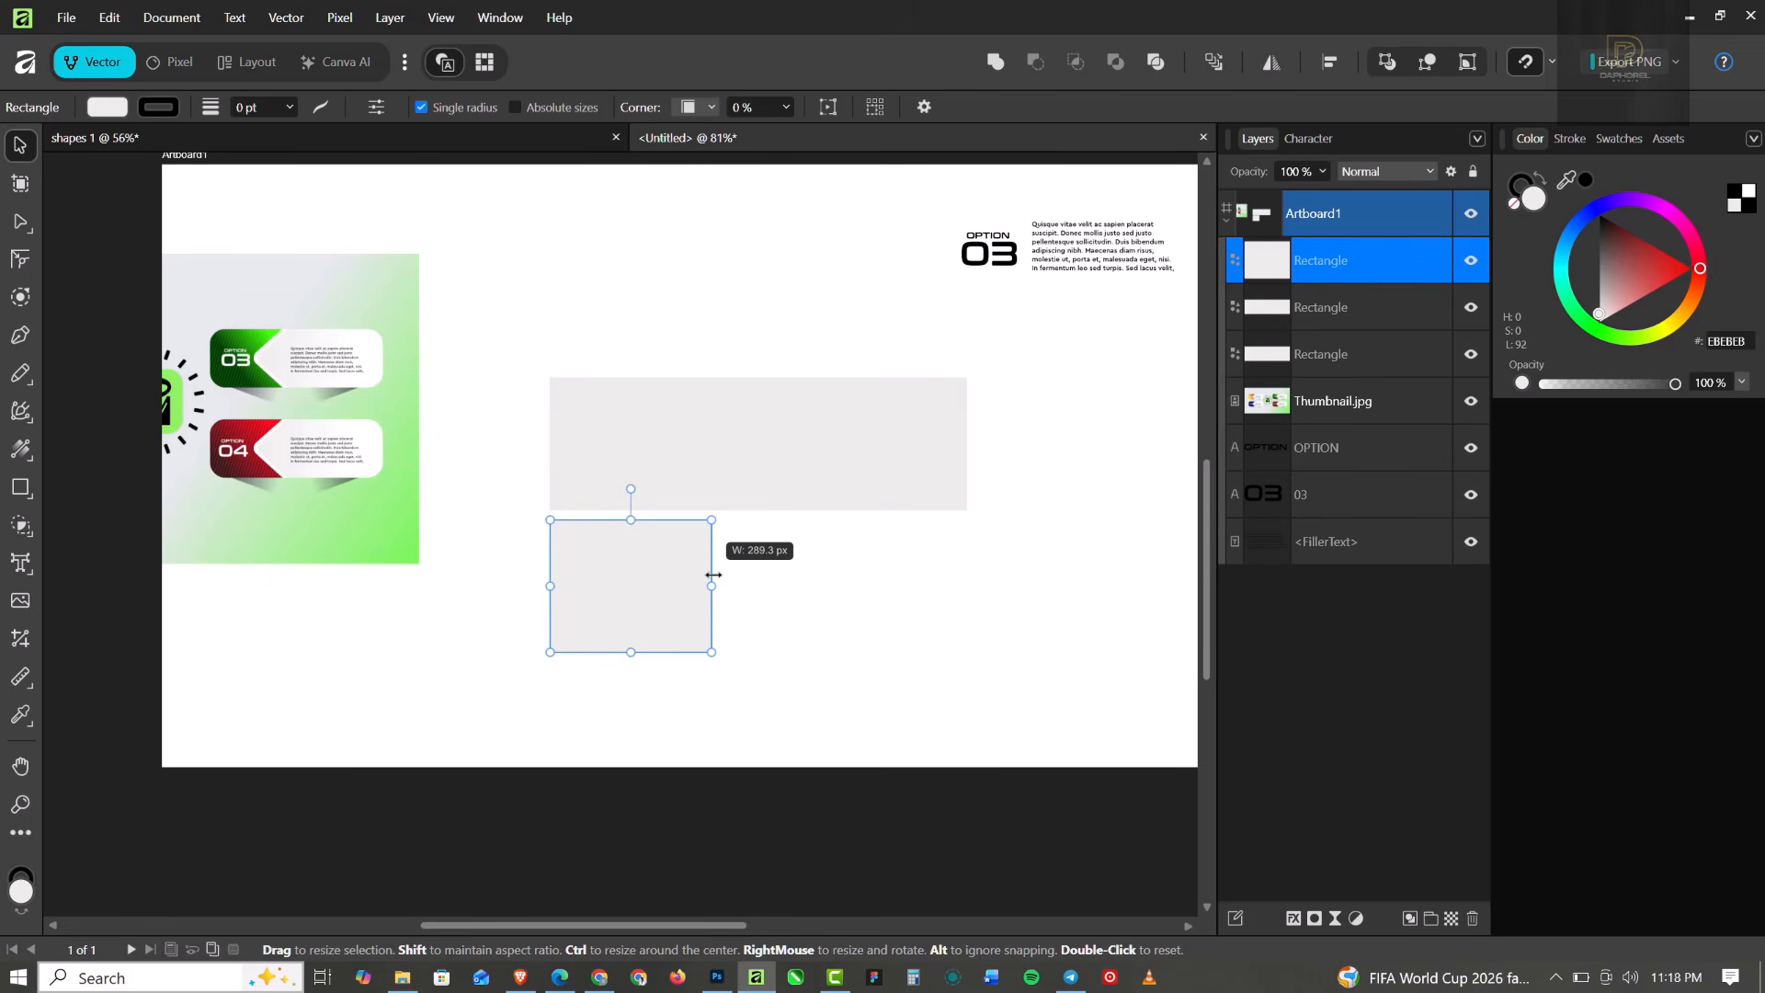
drag(716, 574, 715, 576)
Round all four corners of the upper wide rectangle to about 68 px with the Corner tool and place it just above the small rectangle.
click(641, 426)
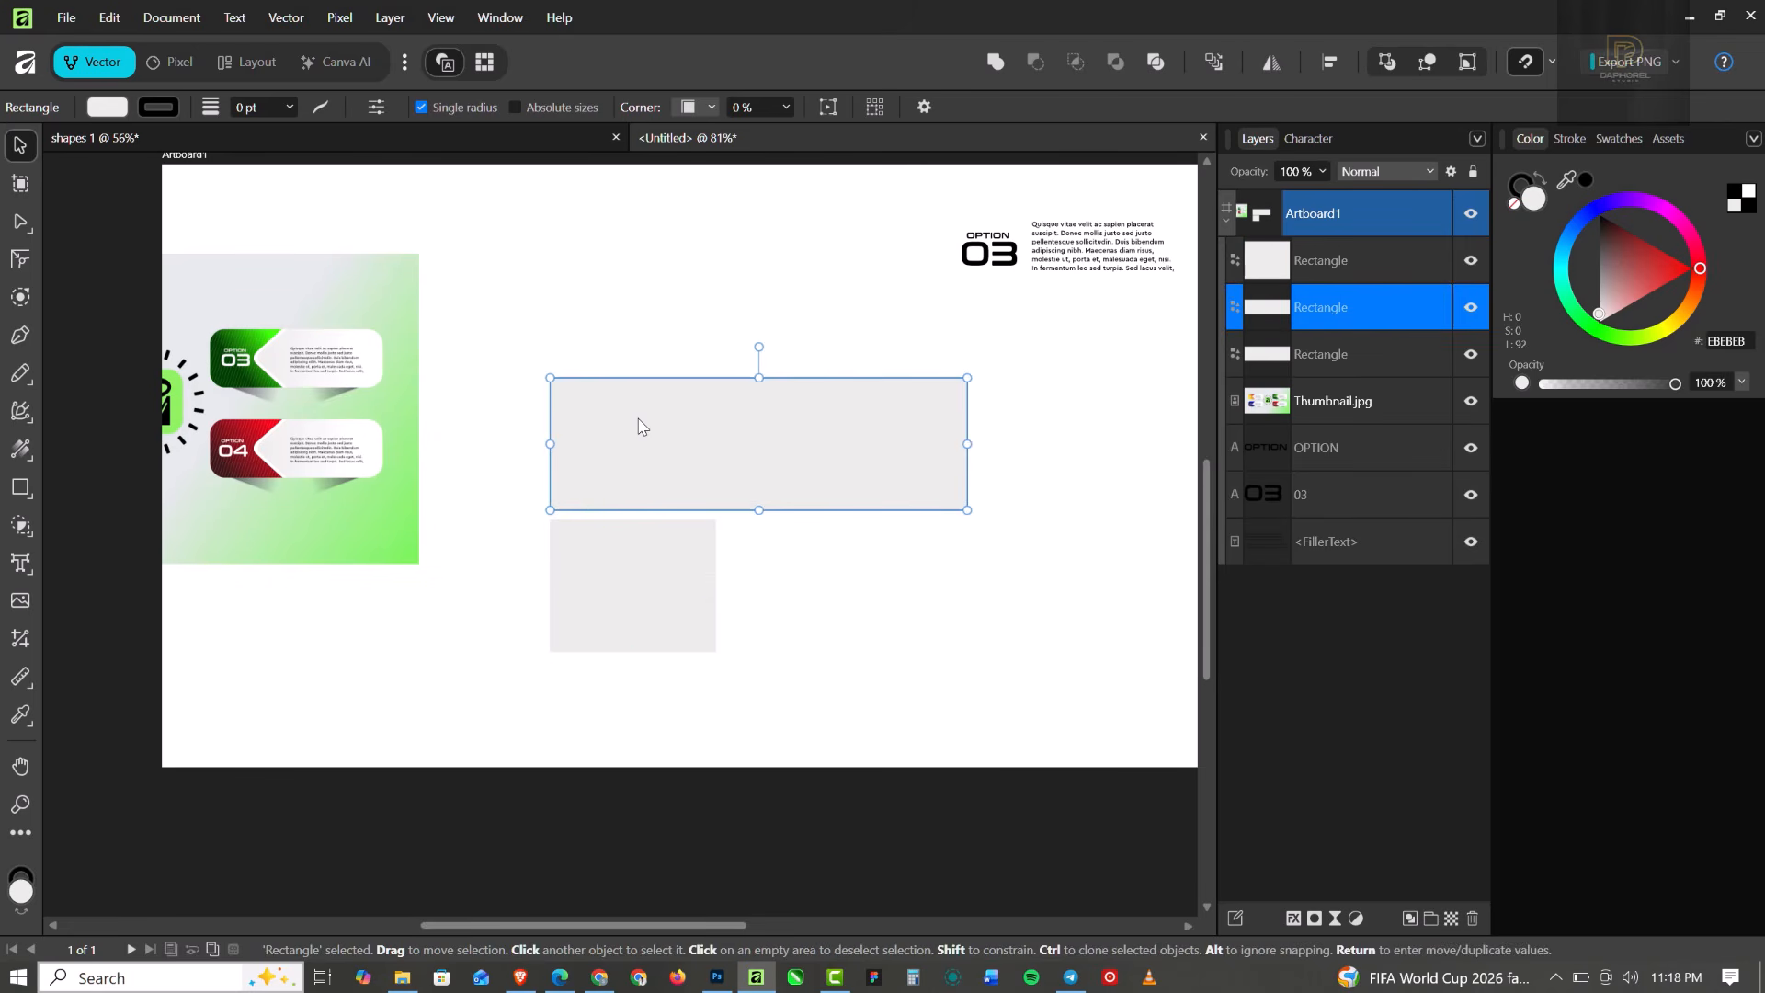
click(20, 262)
drag(529, 357, 926, 490)
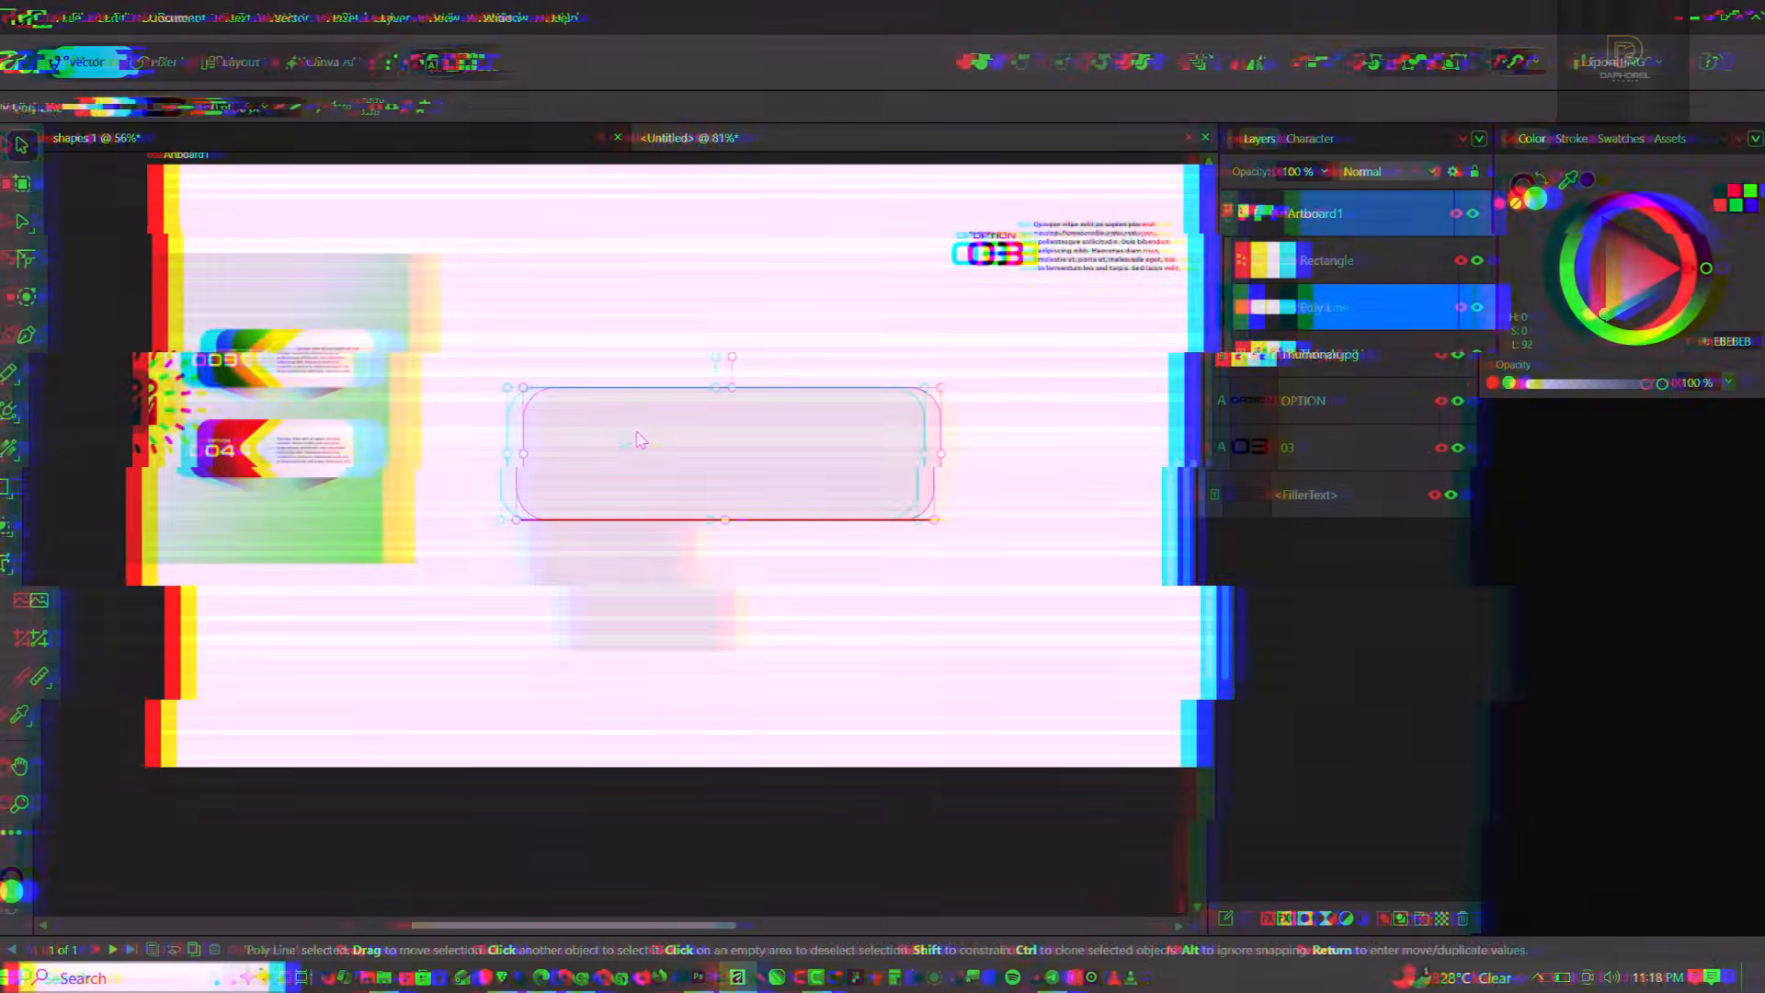
drag(641, 440, 672, 420)
click(839, 609)
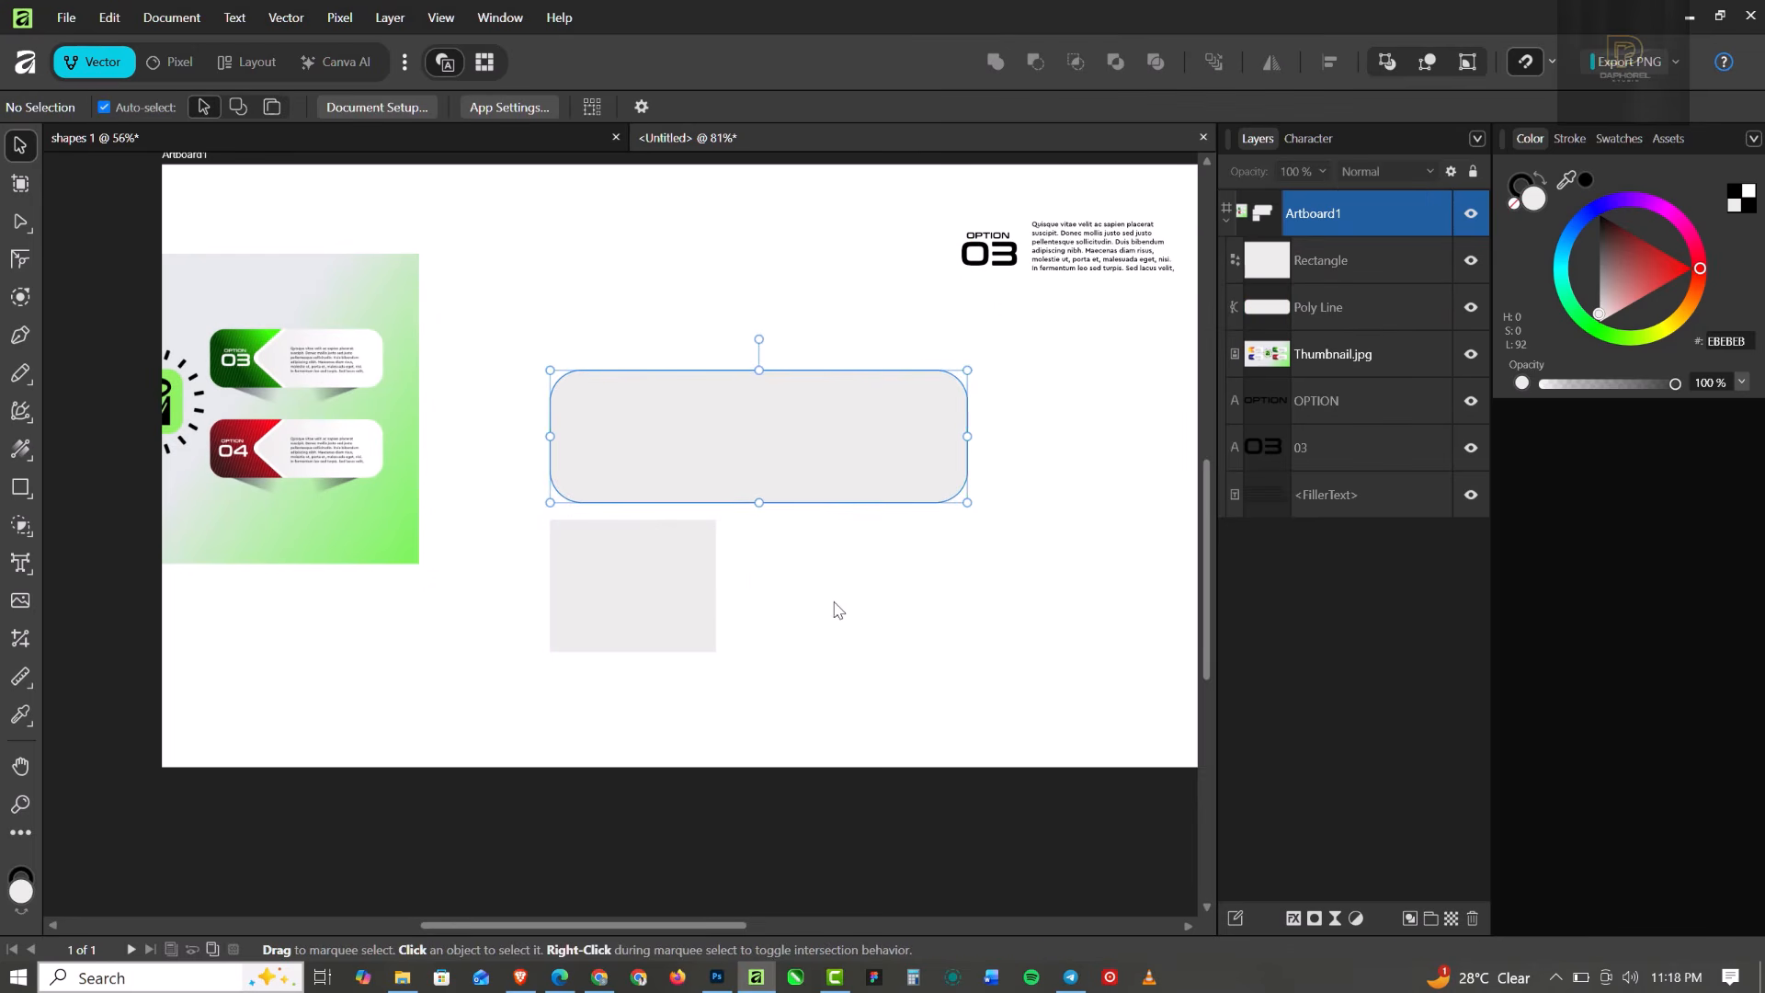
Select all four corners of the rounded rectangle with the Corner tool and check their radius.
click(725, 456)
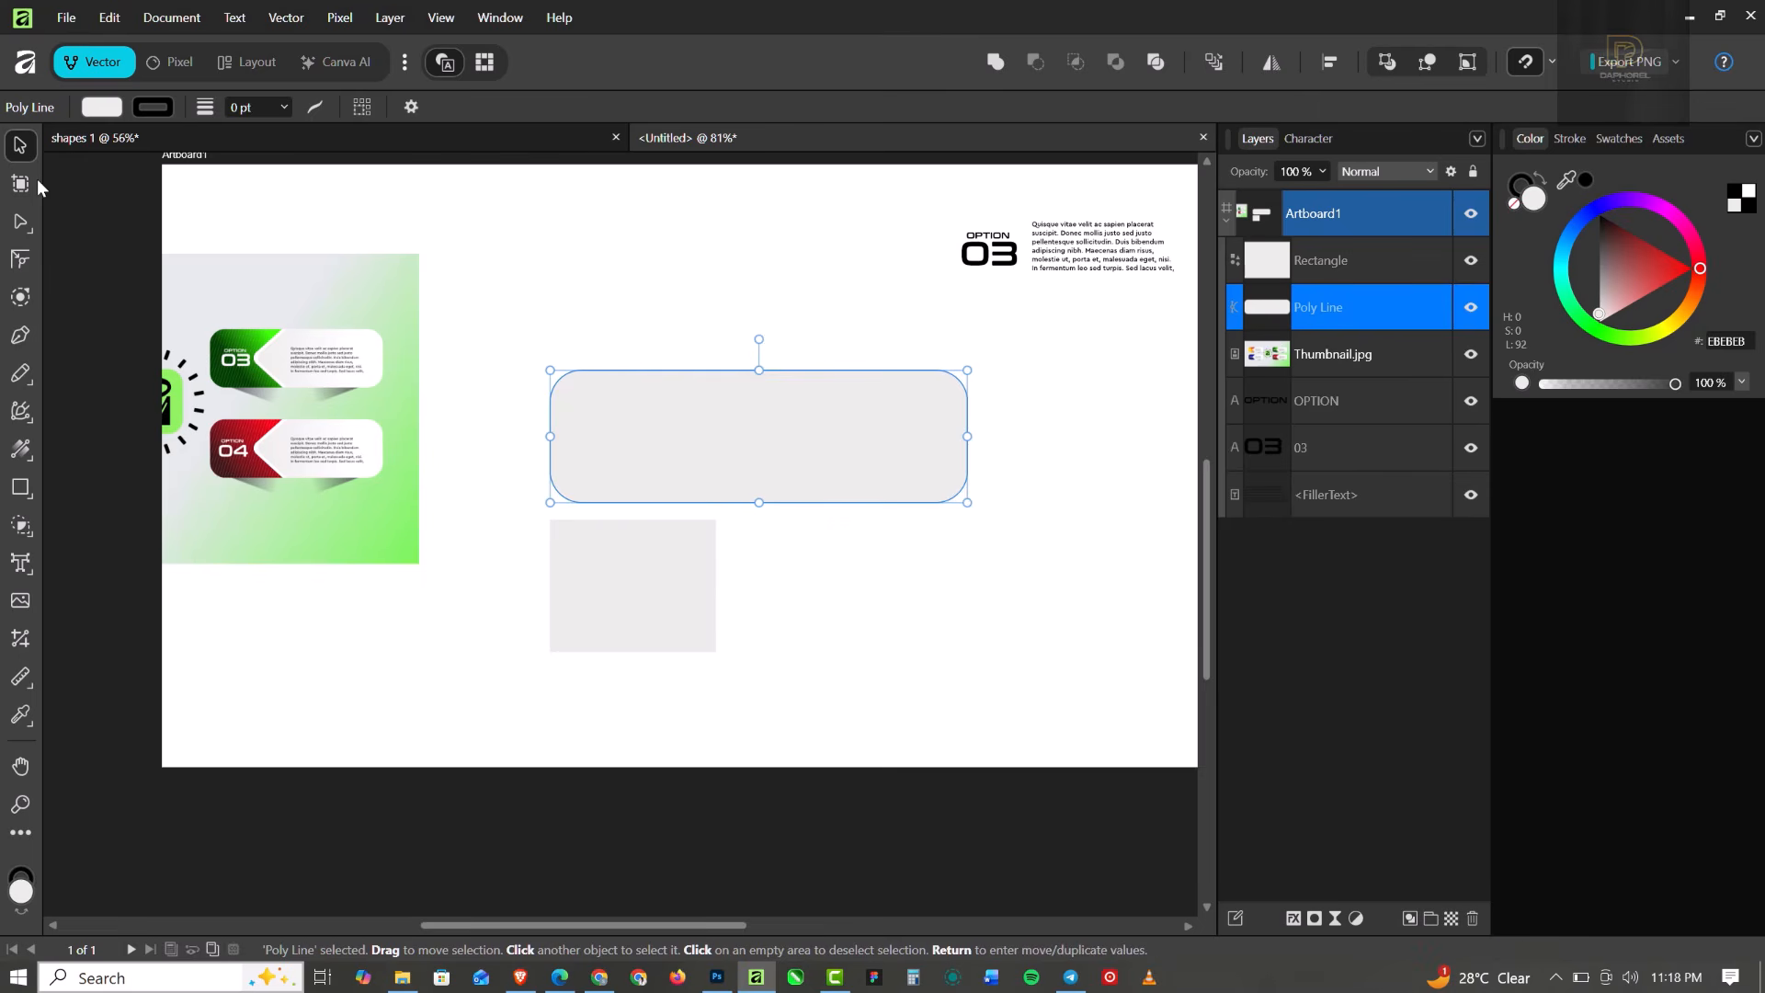
click(21, 264)
drag(522, 342, 932, 460)
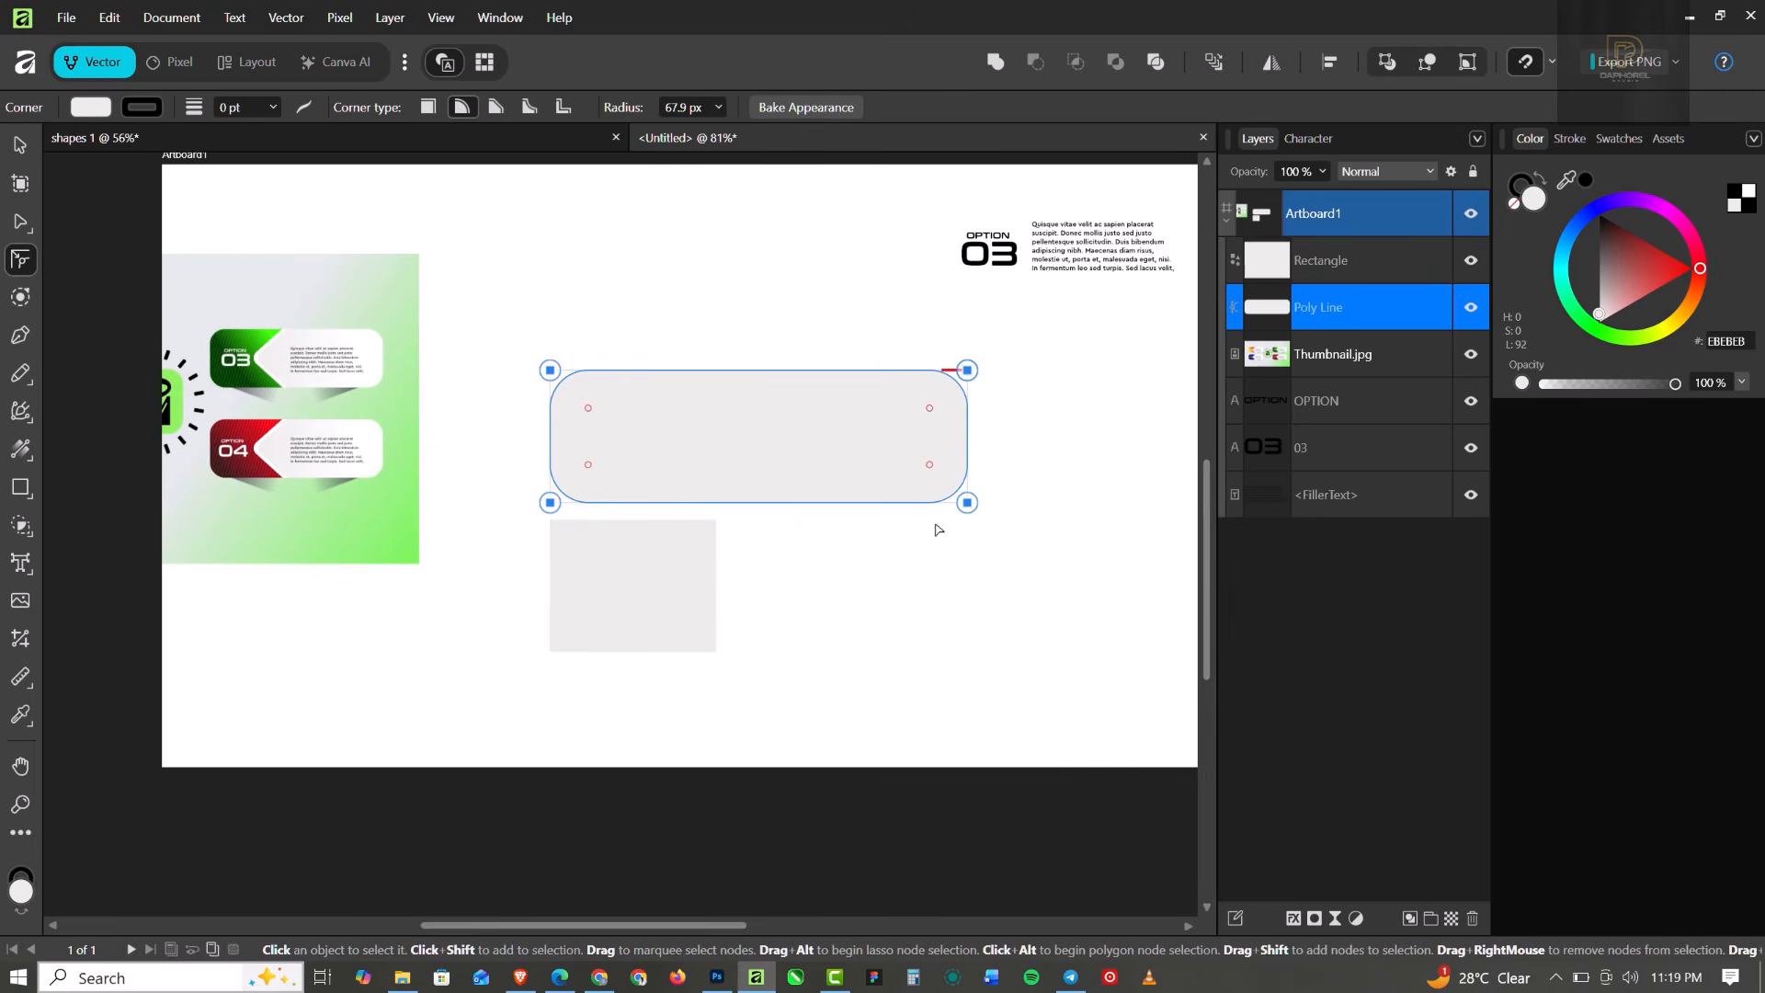
click(15, 145)
click(724, 337)
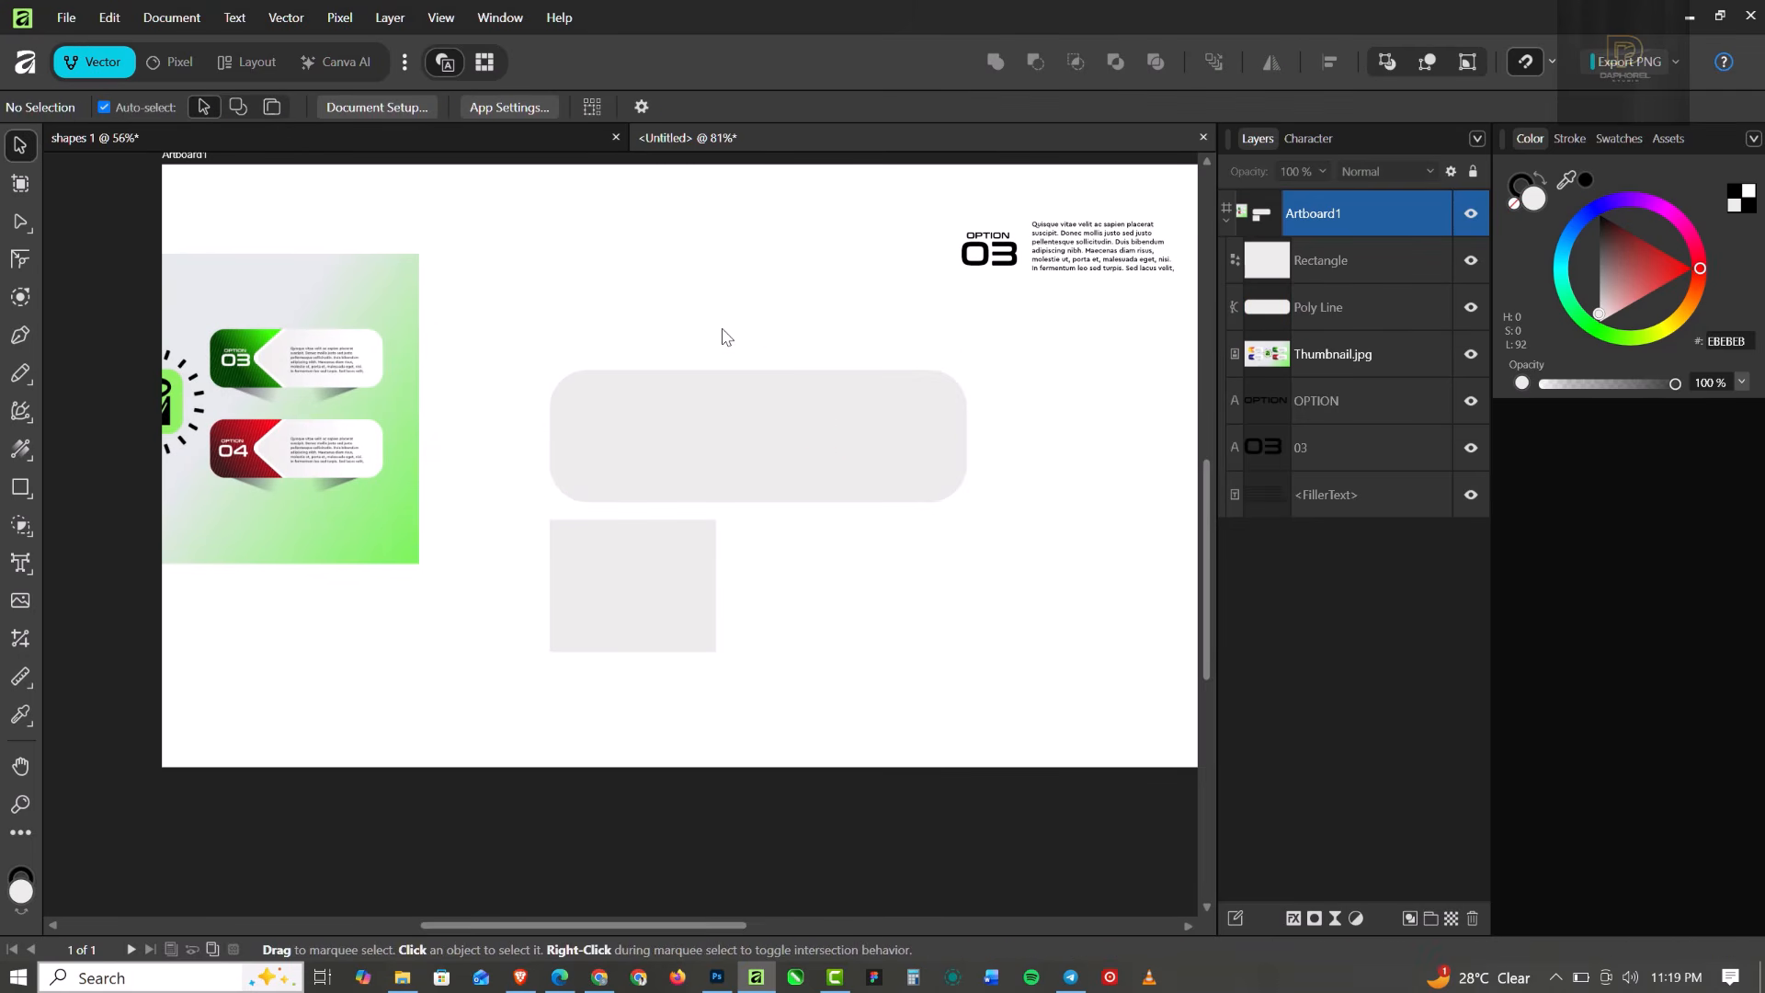
Convert the rounded wide rectangle to curves.
click(711, 451)
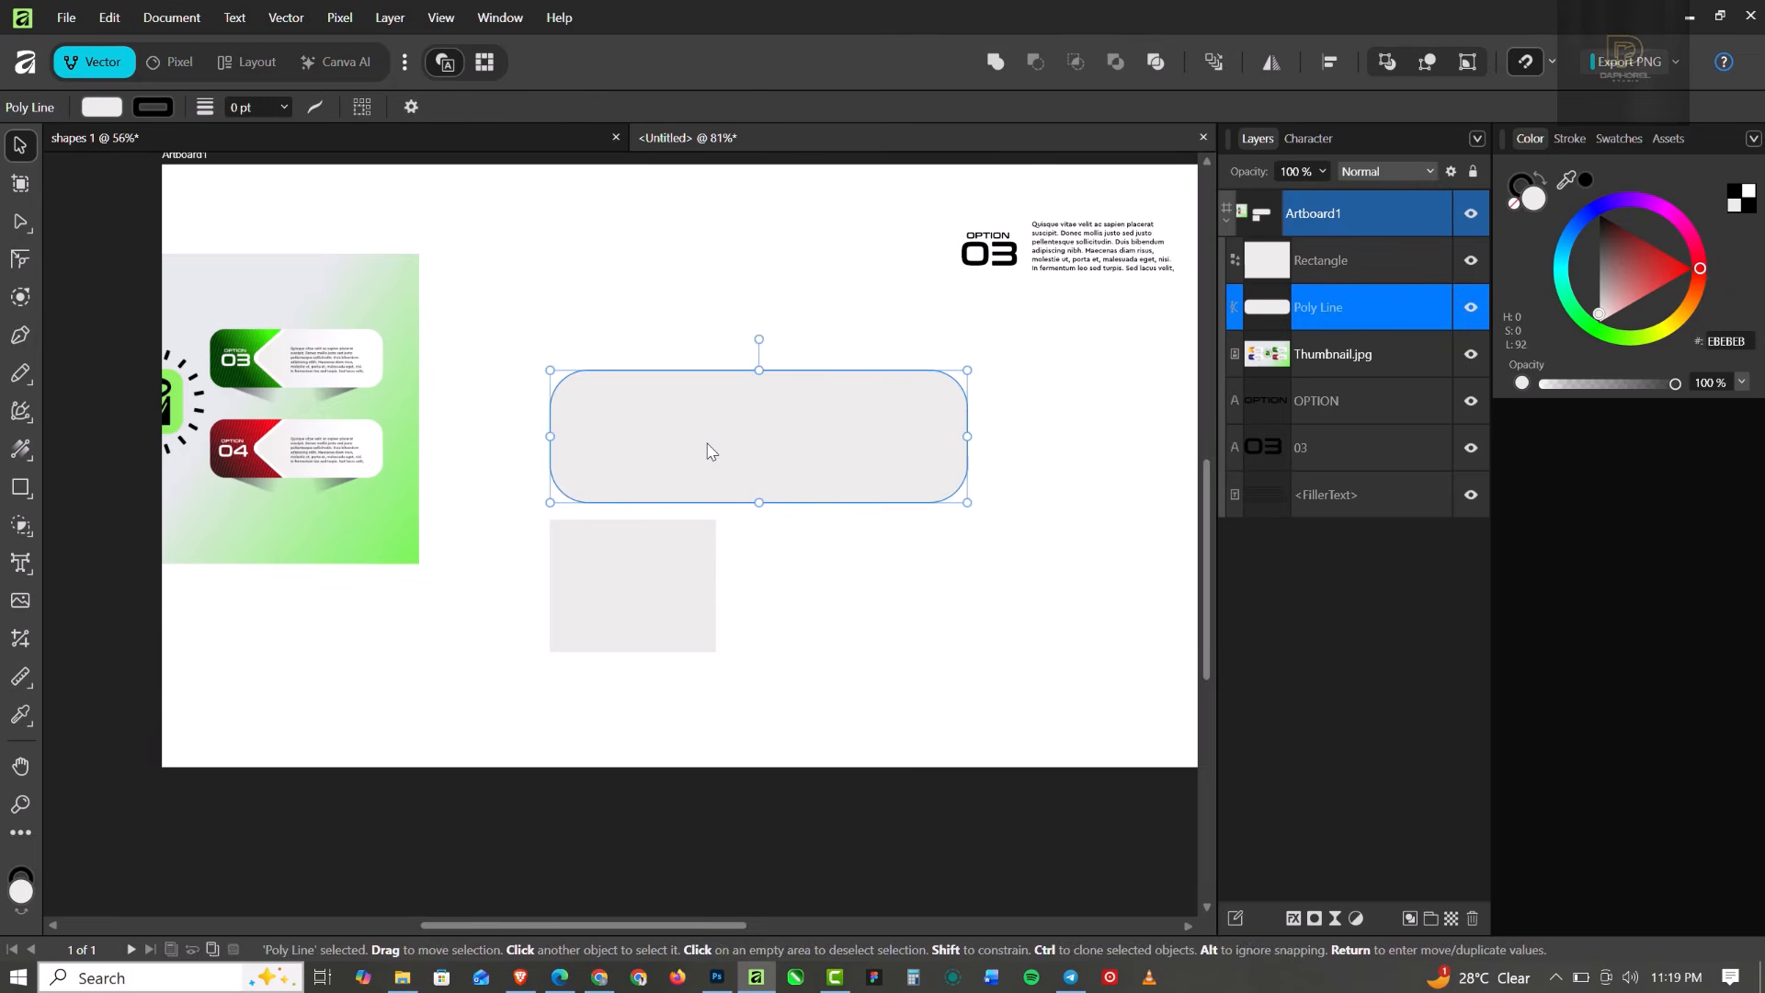
right_click(712, 451)
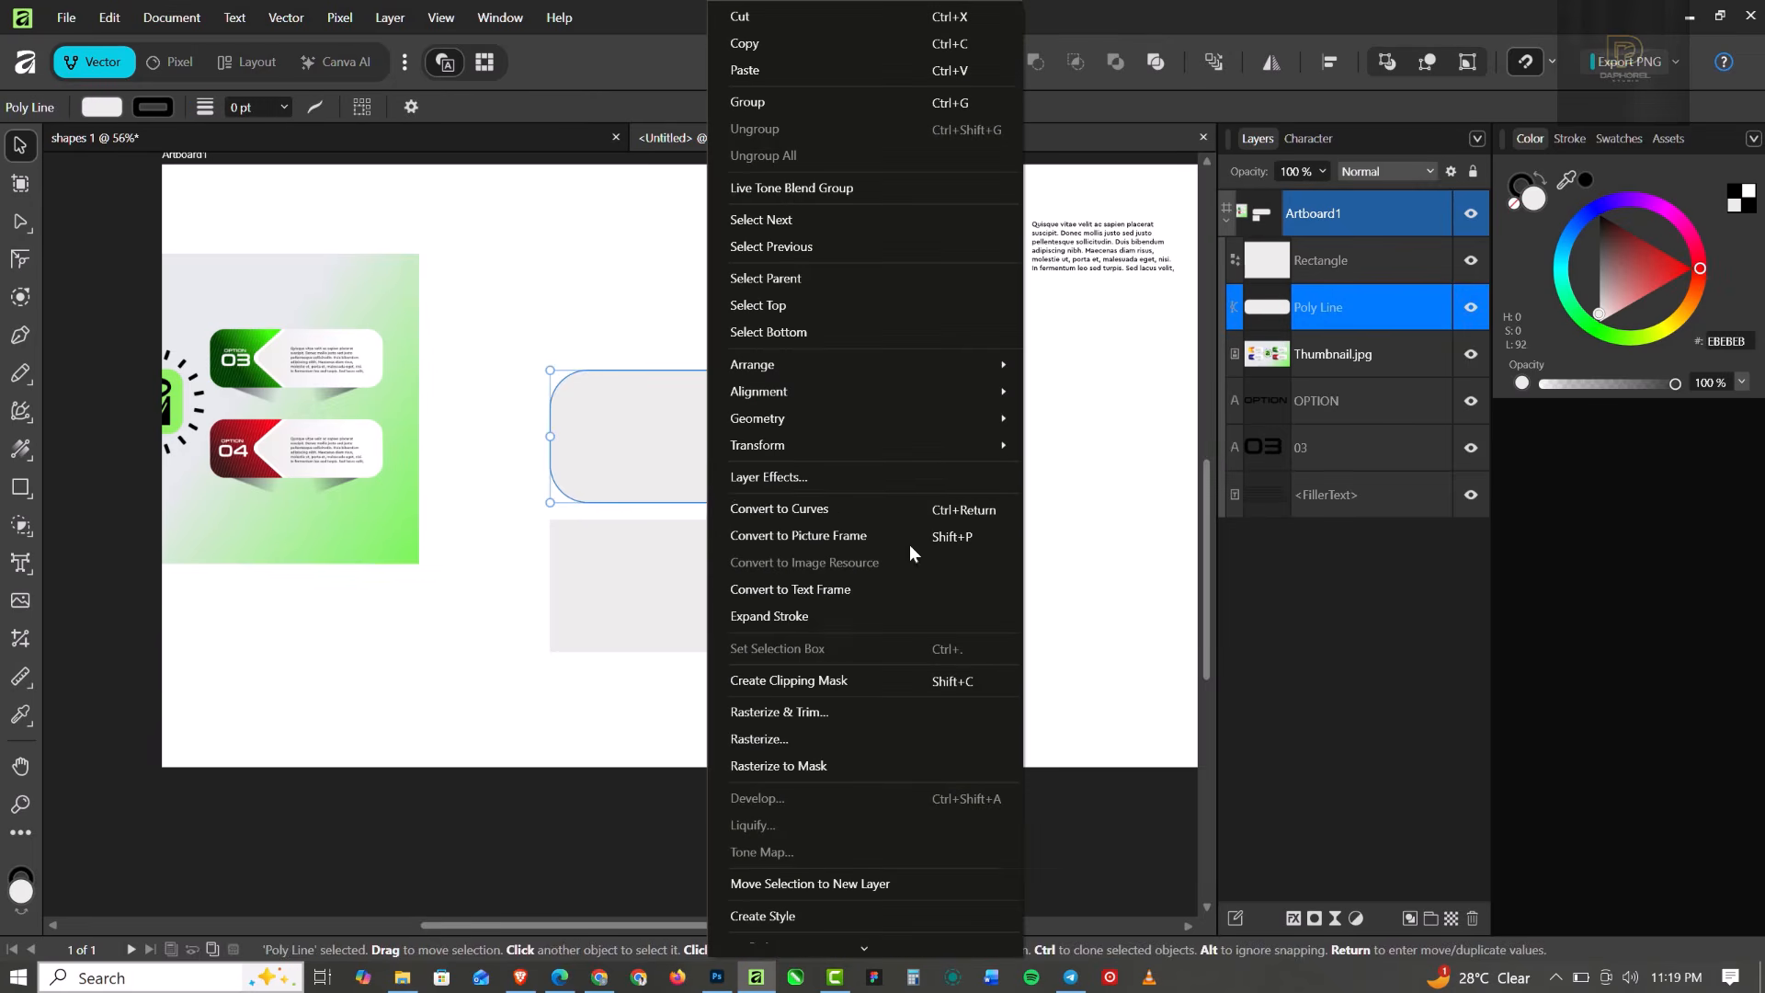
click(867, 509)
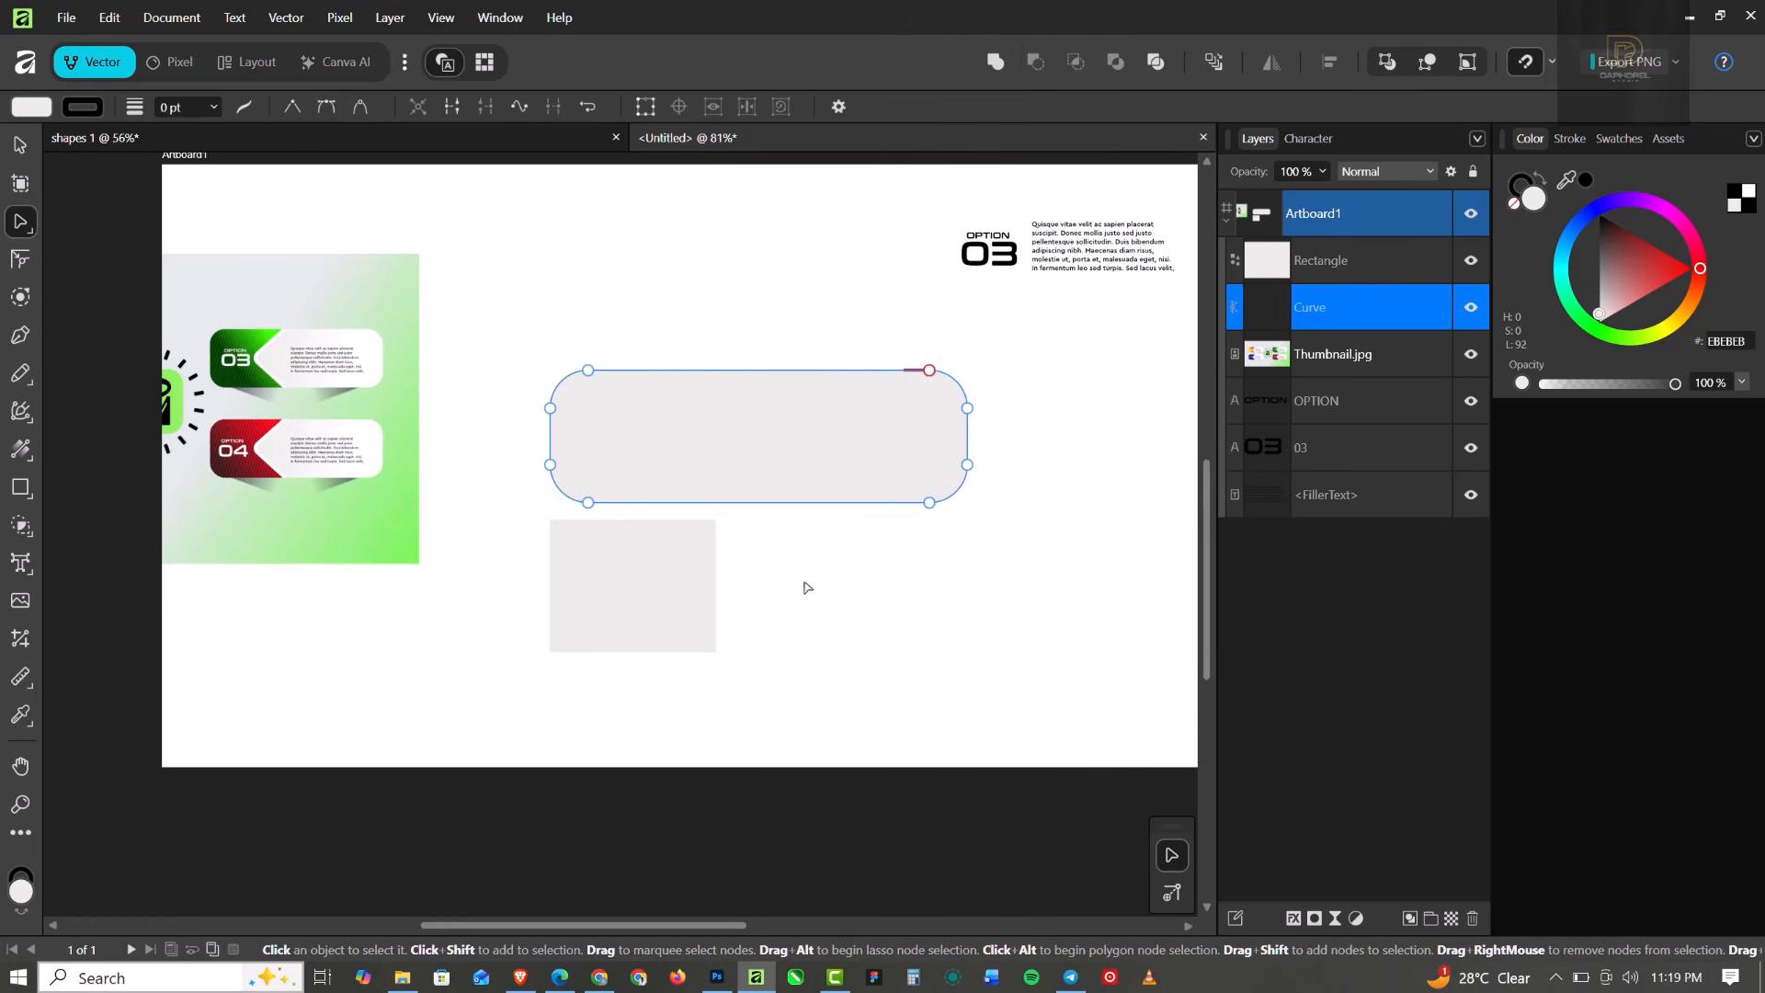
click(19, 143)
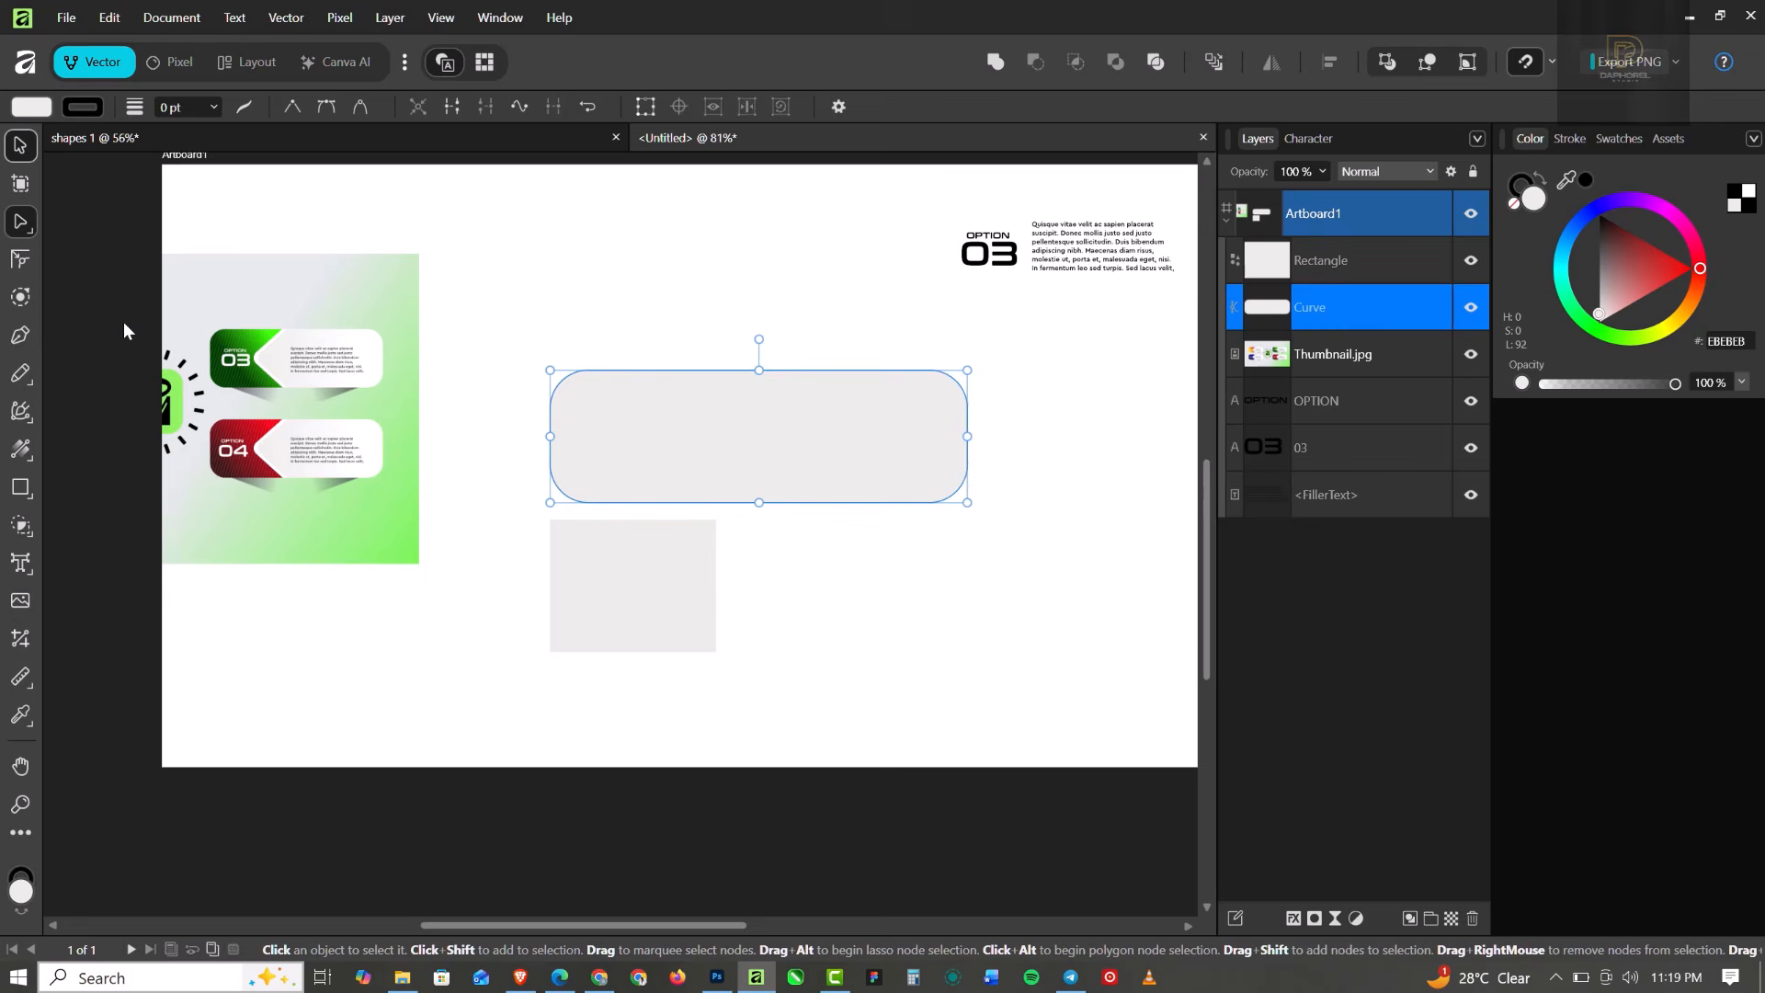
Move the small rectangle up over the rounded shape, aligned to its left end.
click(634, 629)
drag(630, 598, 633, 466)
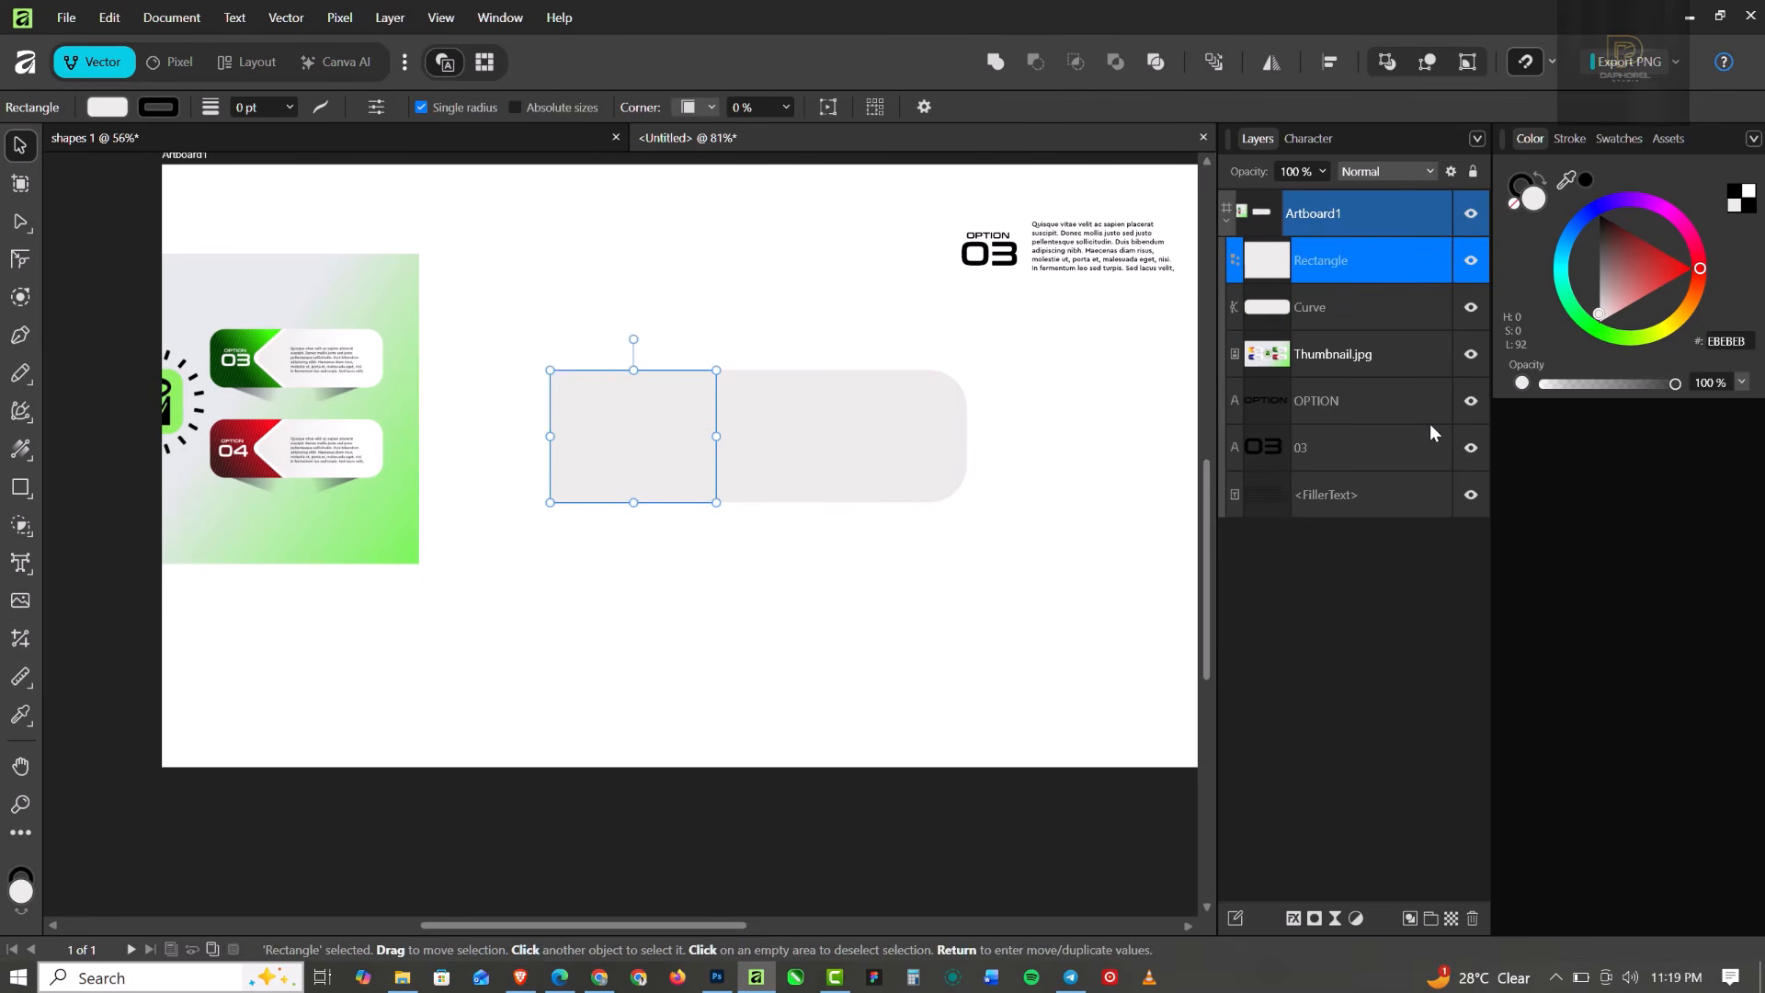
Fill the small rectangle with dark green 074106 sampled from the option 03 panel in the reference image.
scroll(639, 471, up, 3)
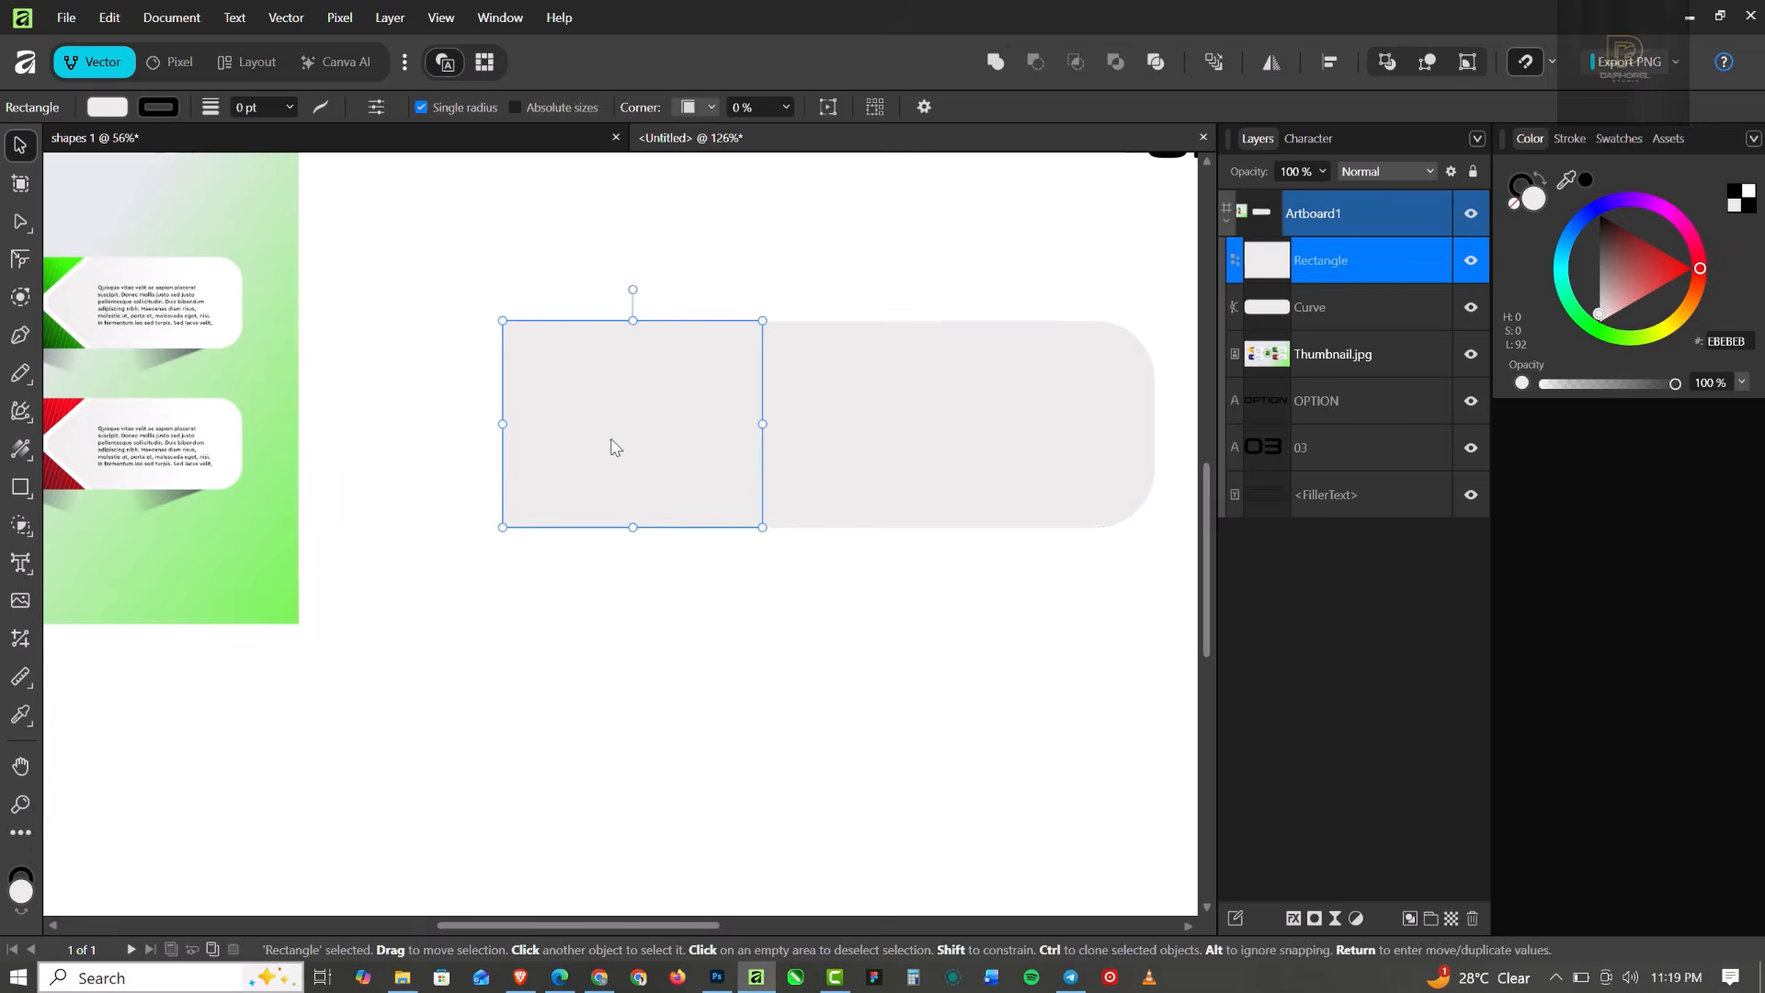
scroll(630, 447, down, 2)
scroll(85, 319, up, 1)
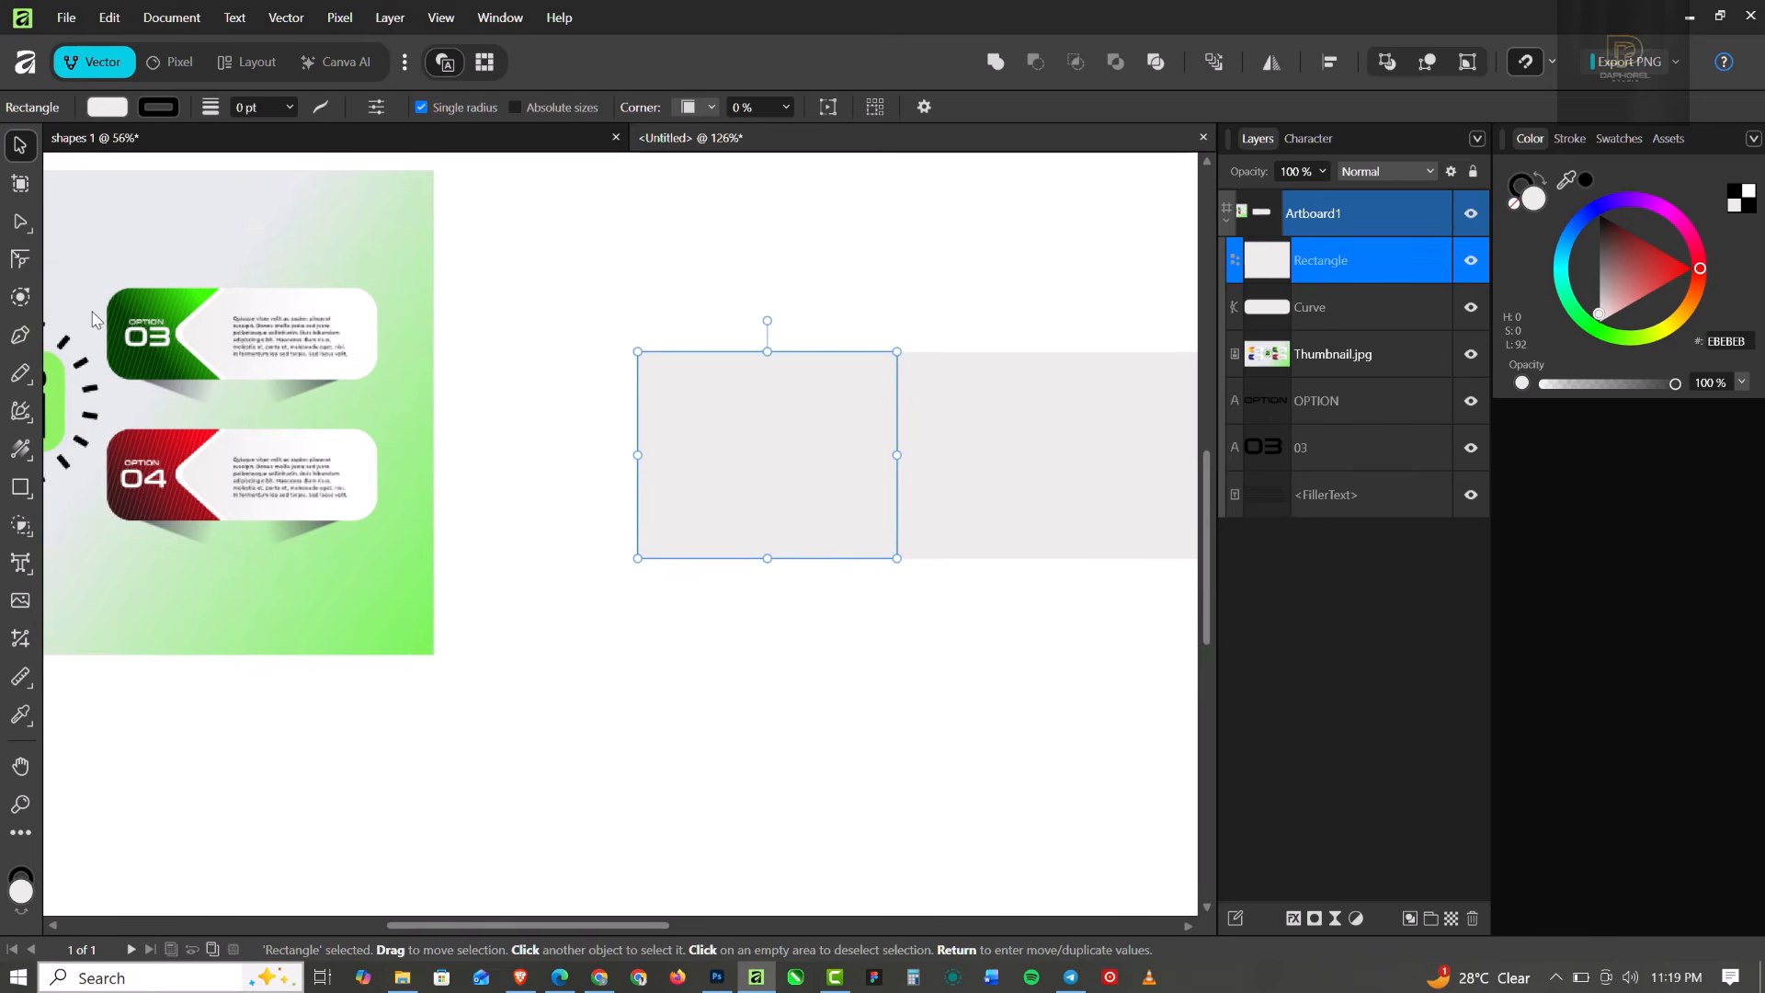
drag(1567, 179, 146, 358)
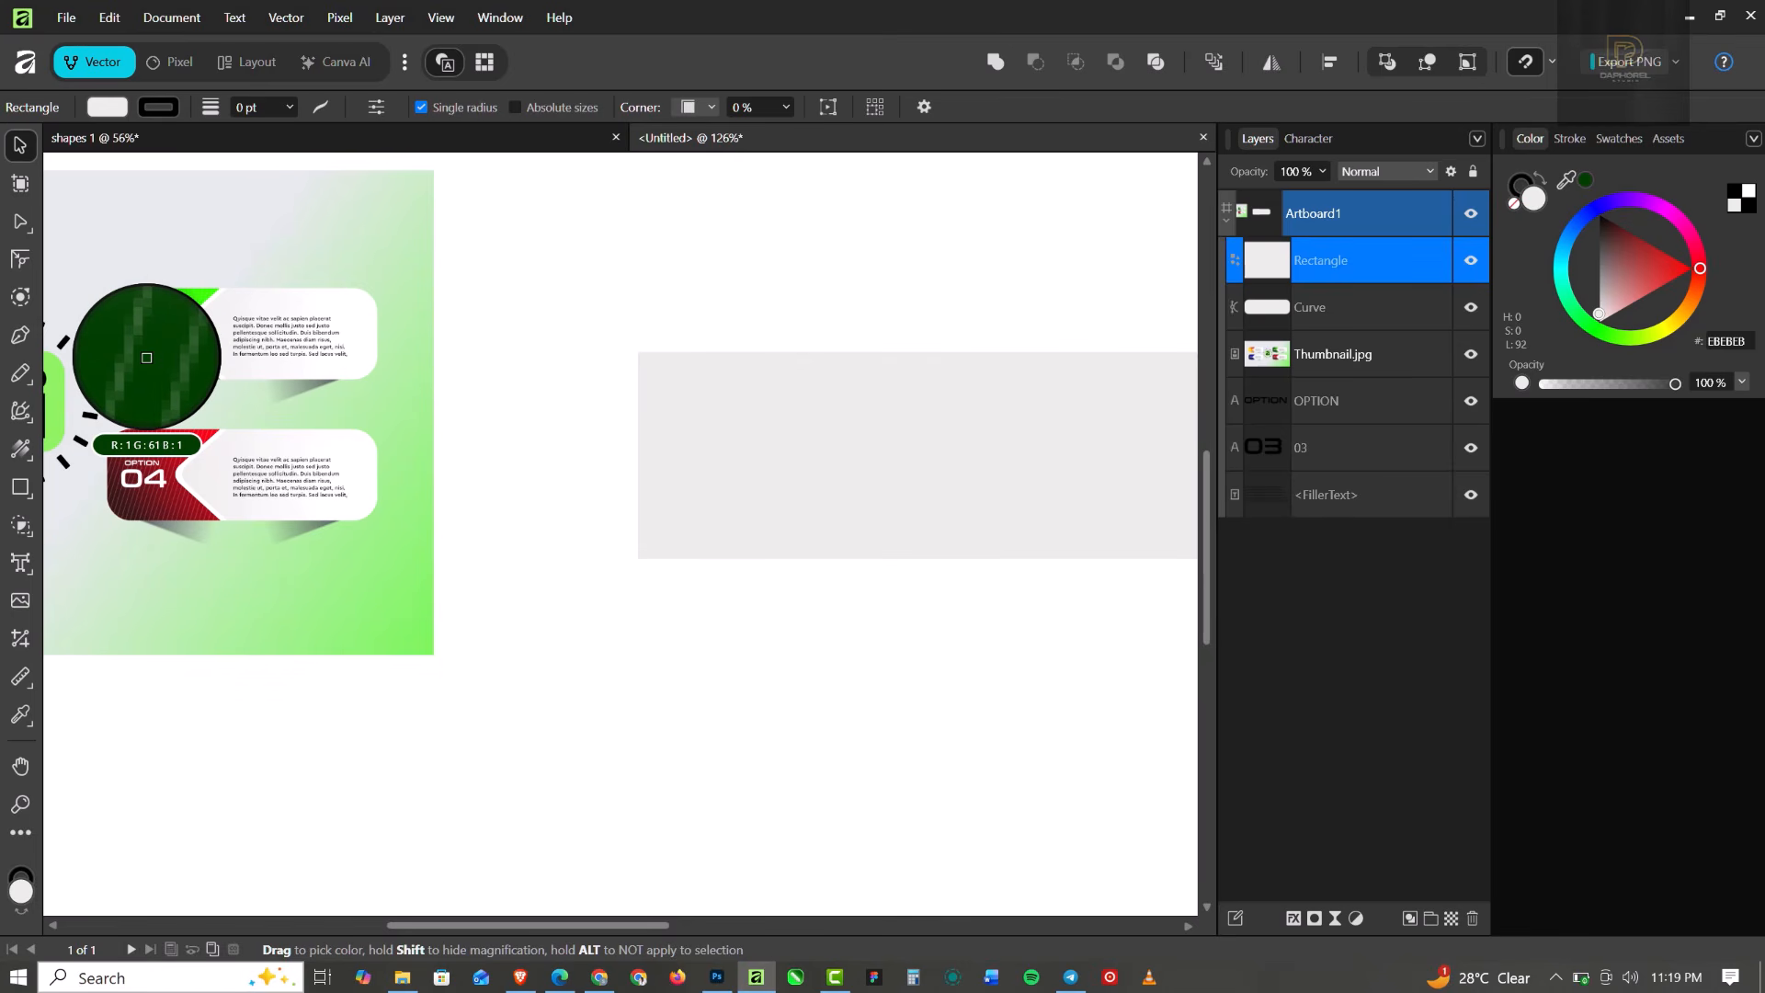
drag(146, 358, 294, 428)
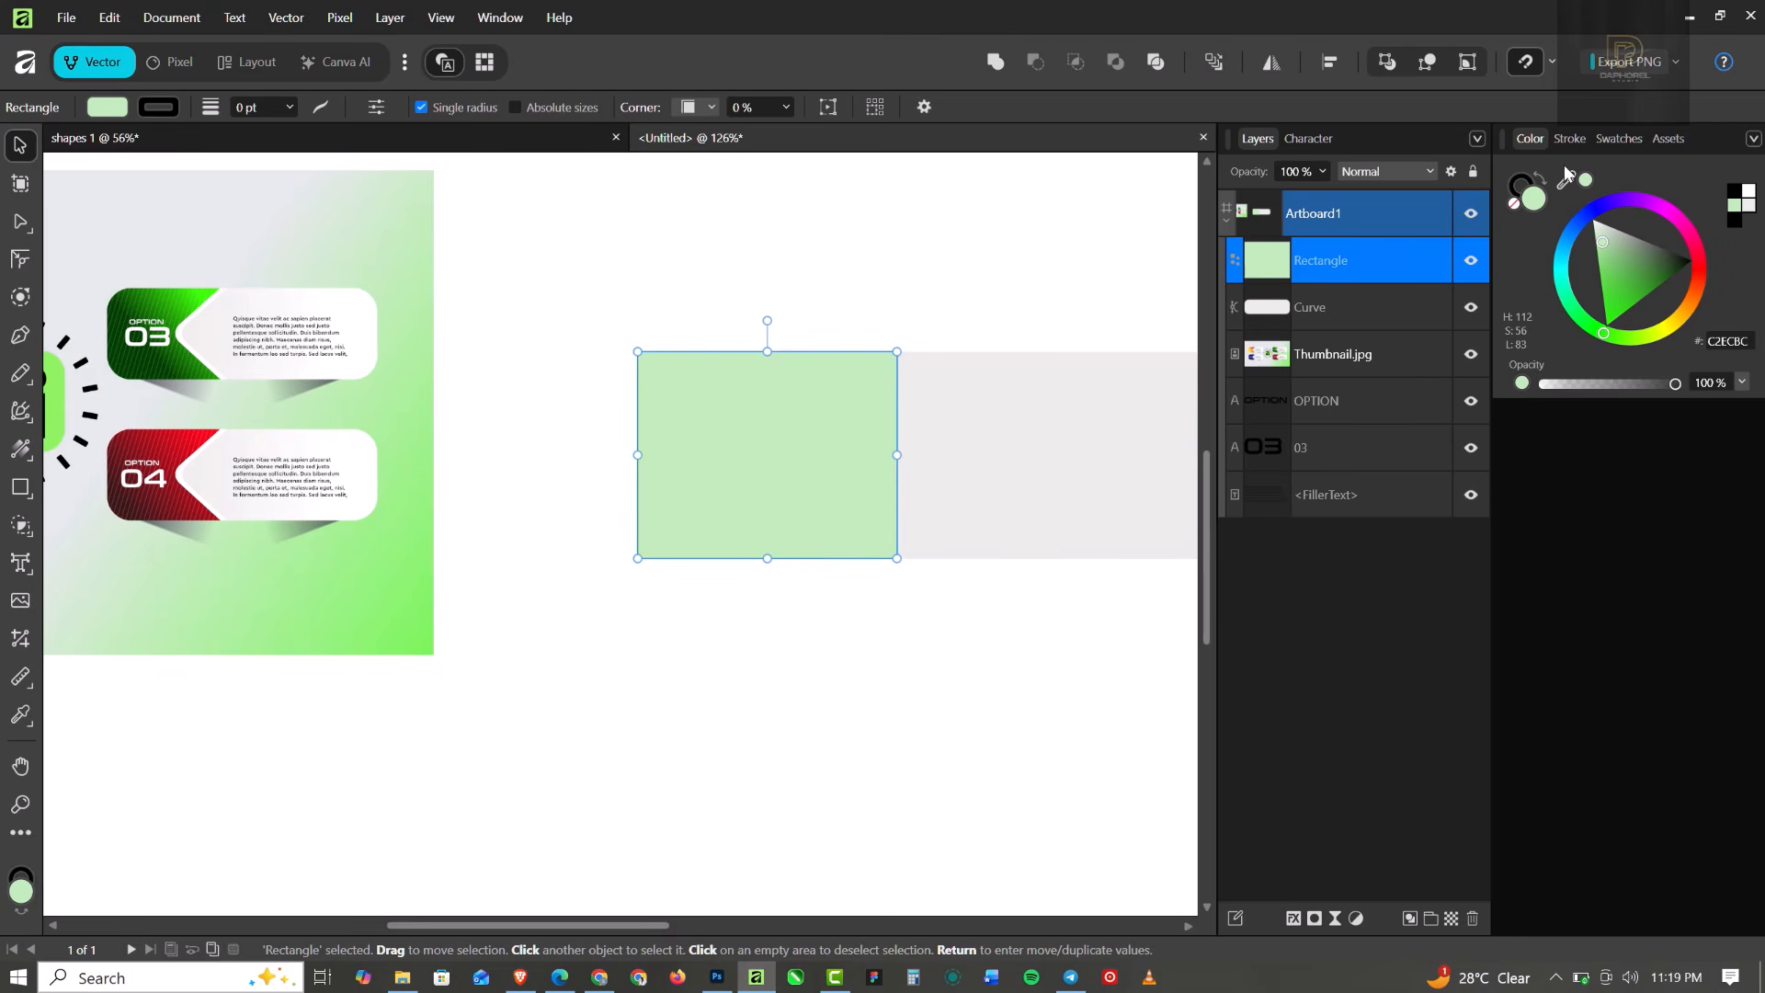
drag(1568, 178, 136, 355)
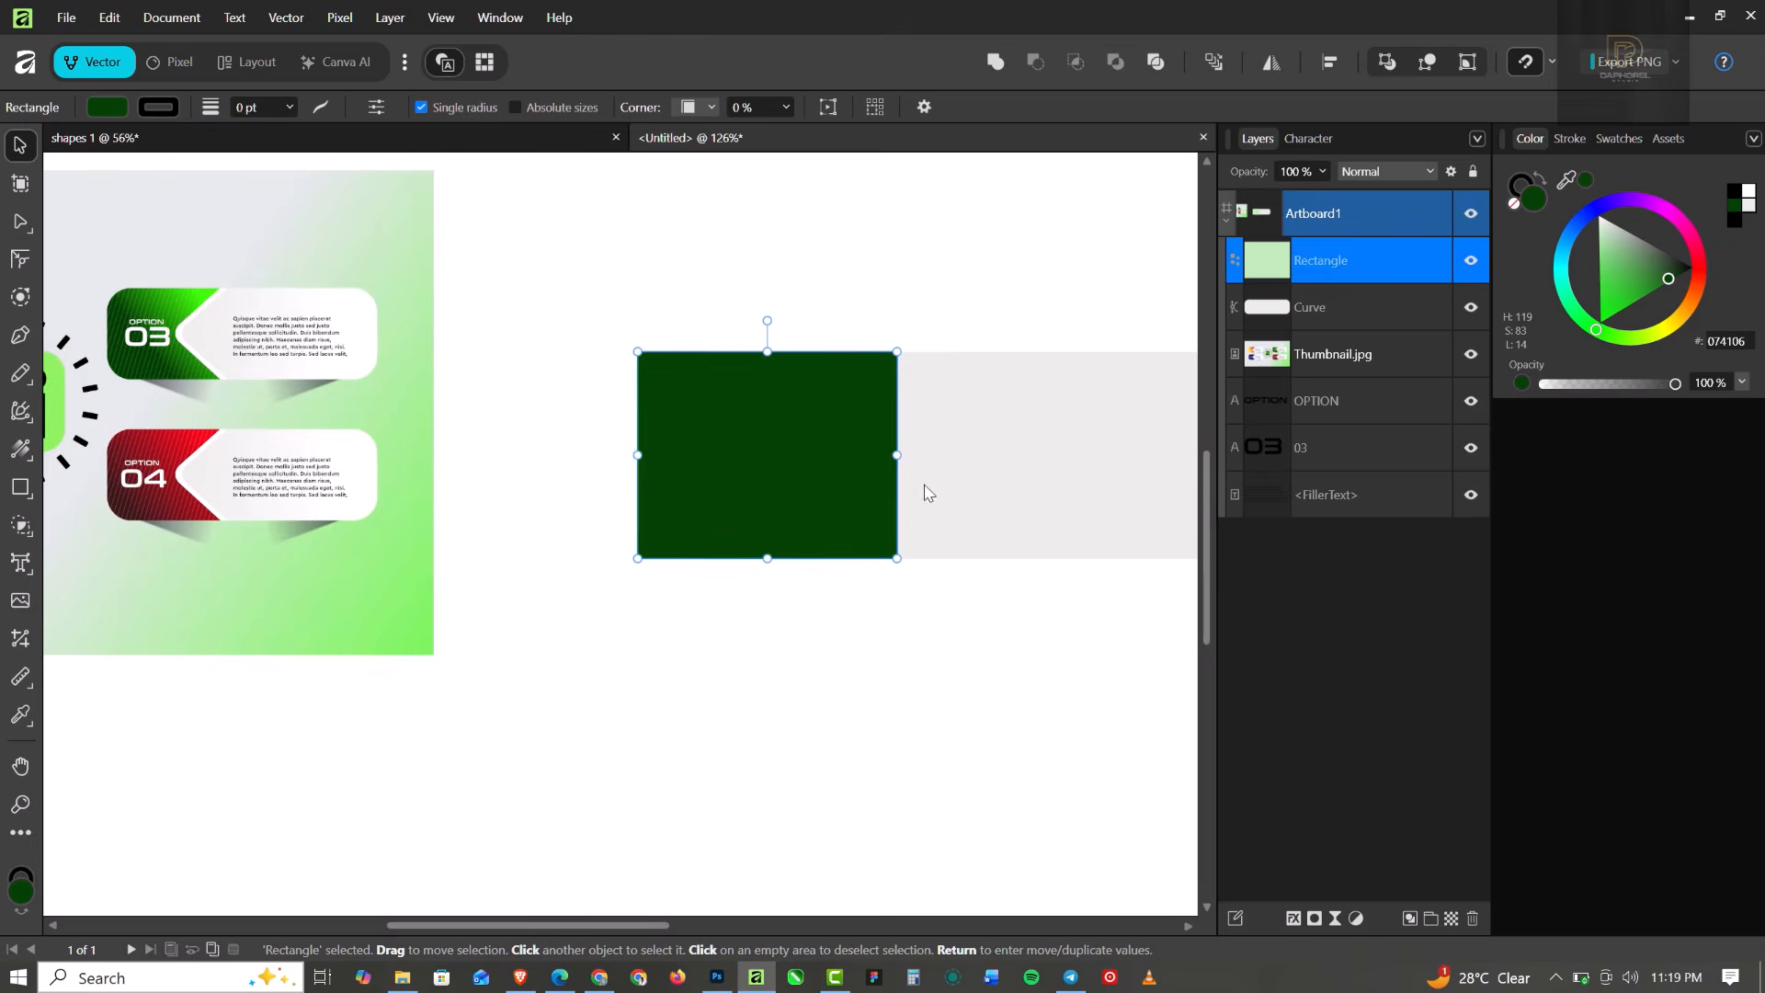
Compare the dark green rectangle with the notched green option 03 panel in the reference image.
scroll(726, 407, down, 1)
click(726, 411)
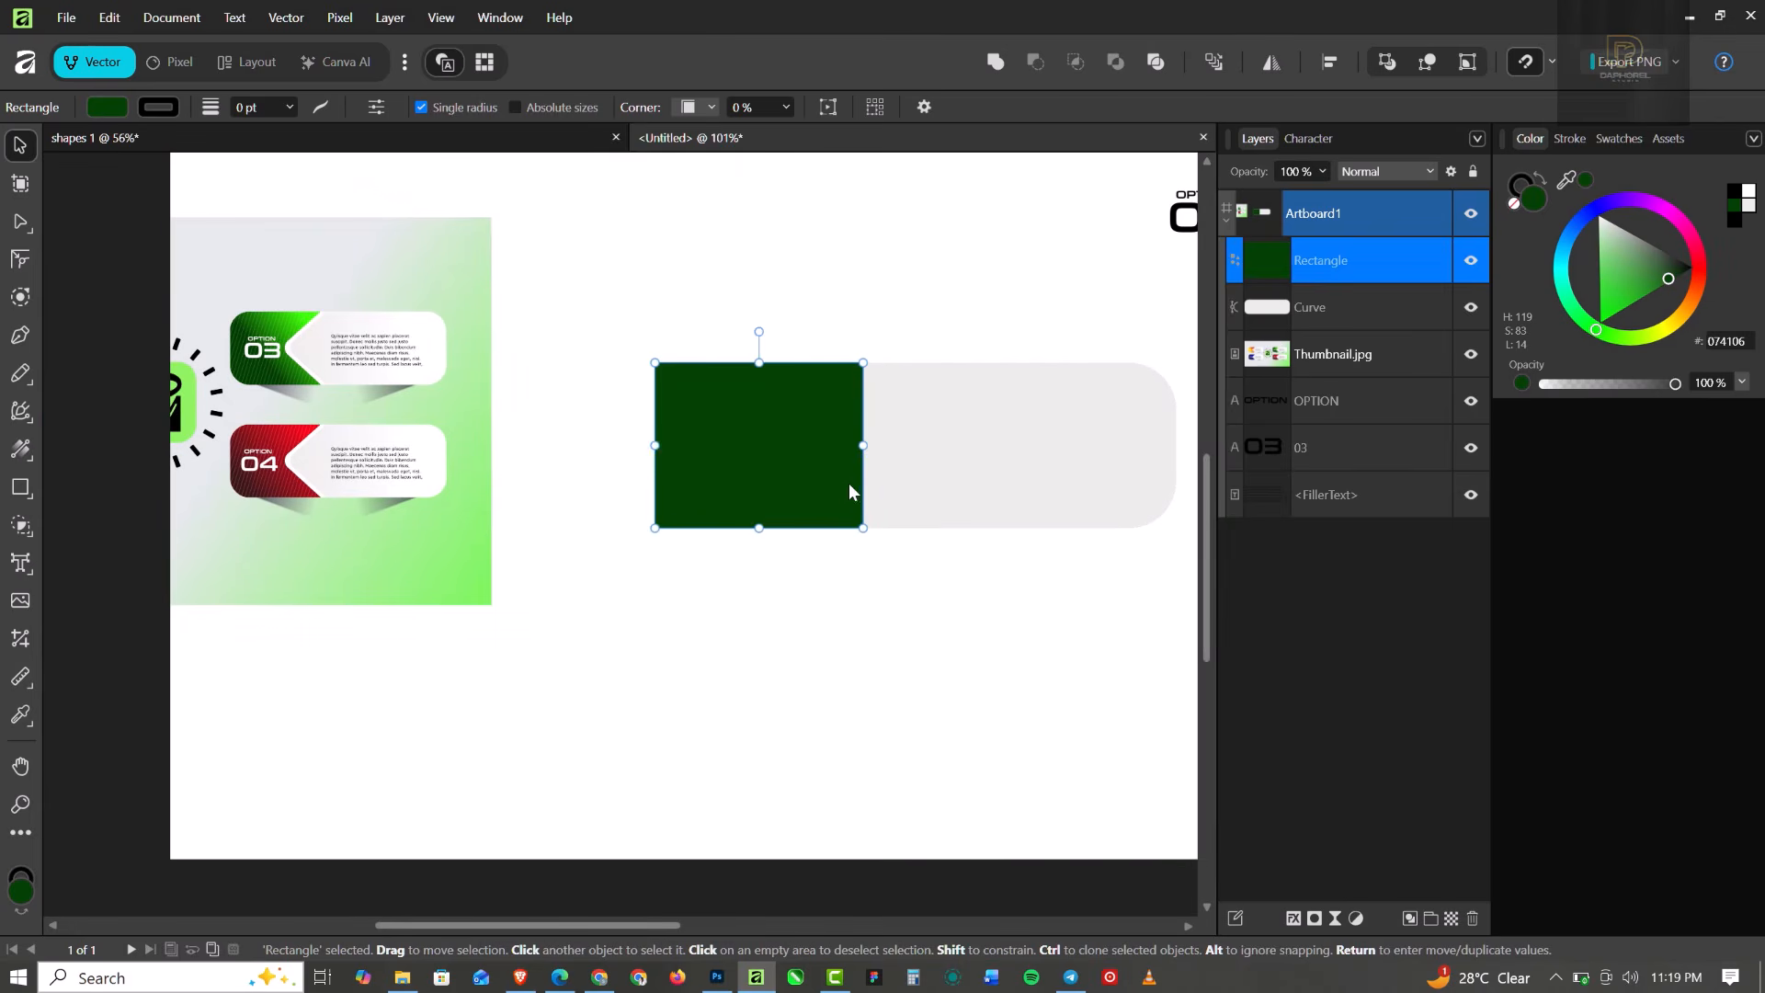
scroll(800, 438, up, 1)
scroll(800, 438, up, 1)
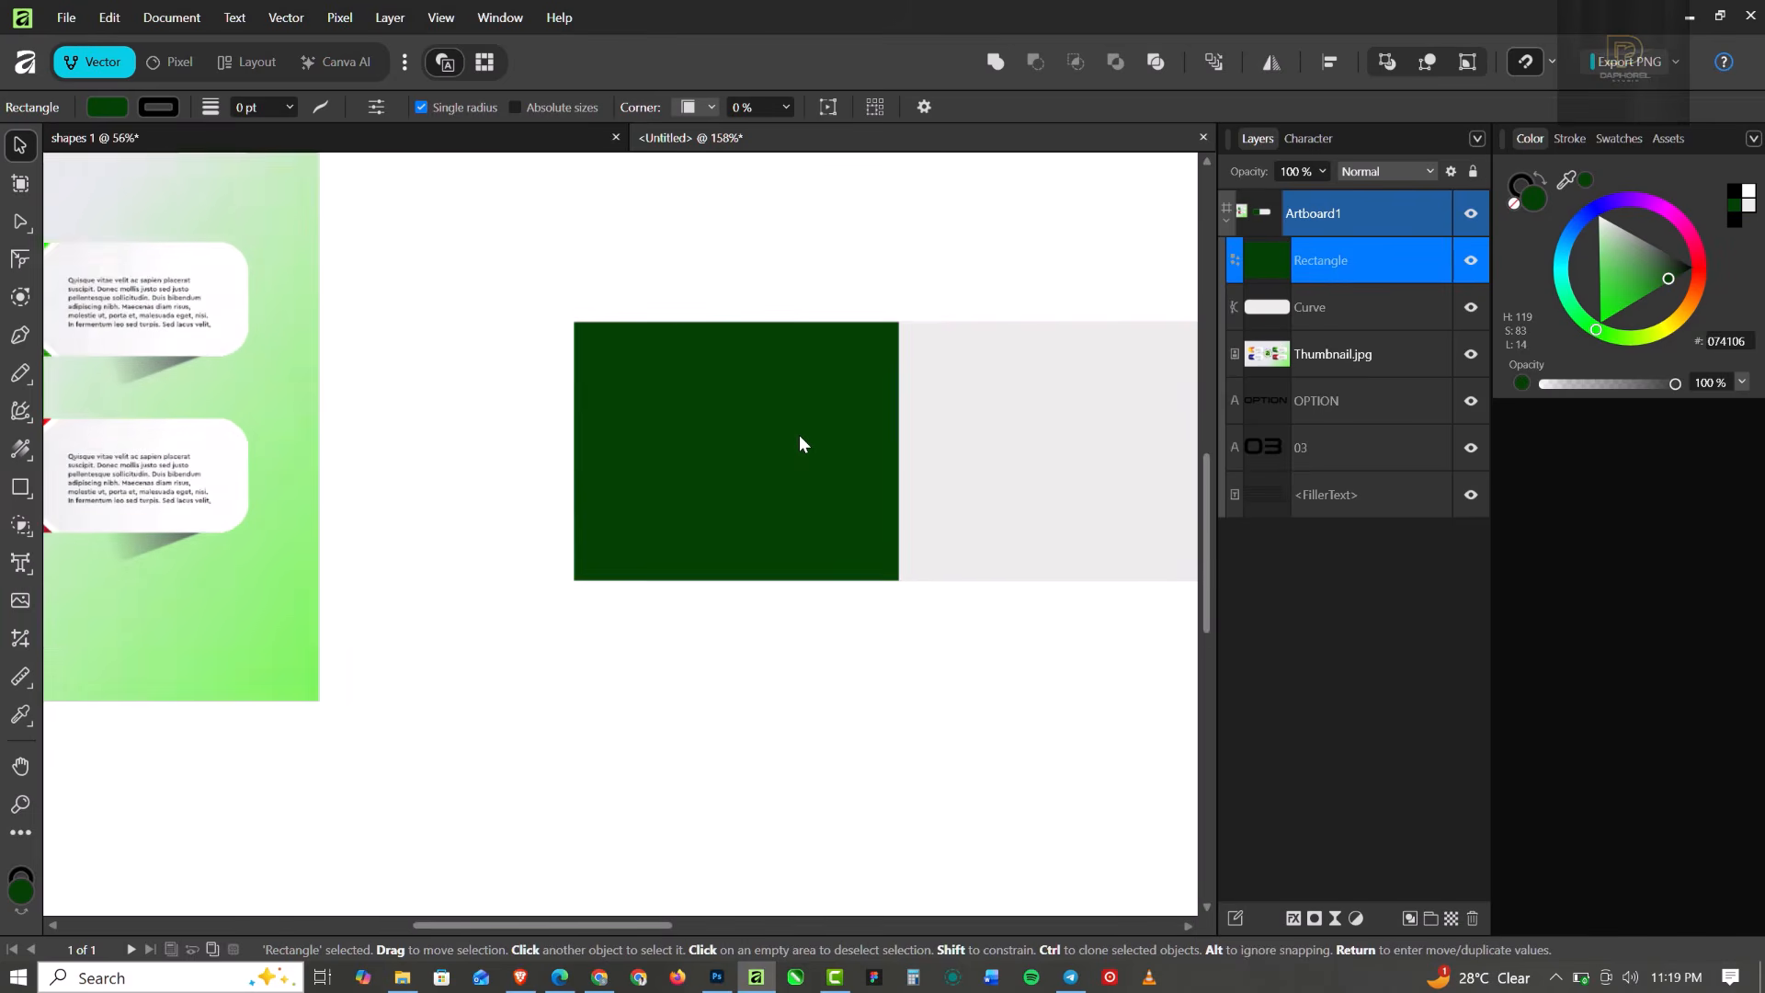
scroll(799, 444, down, 1)
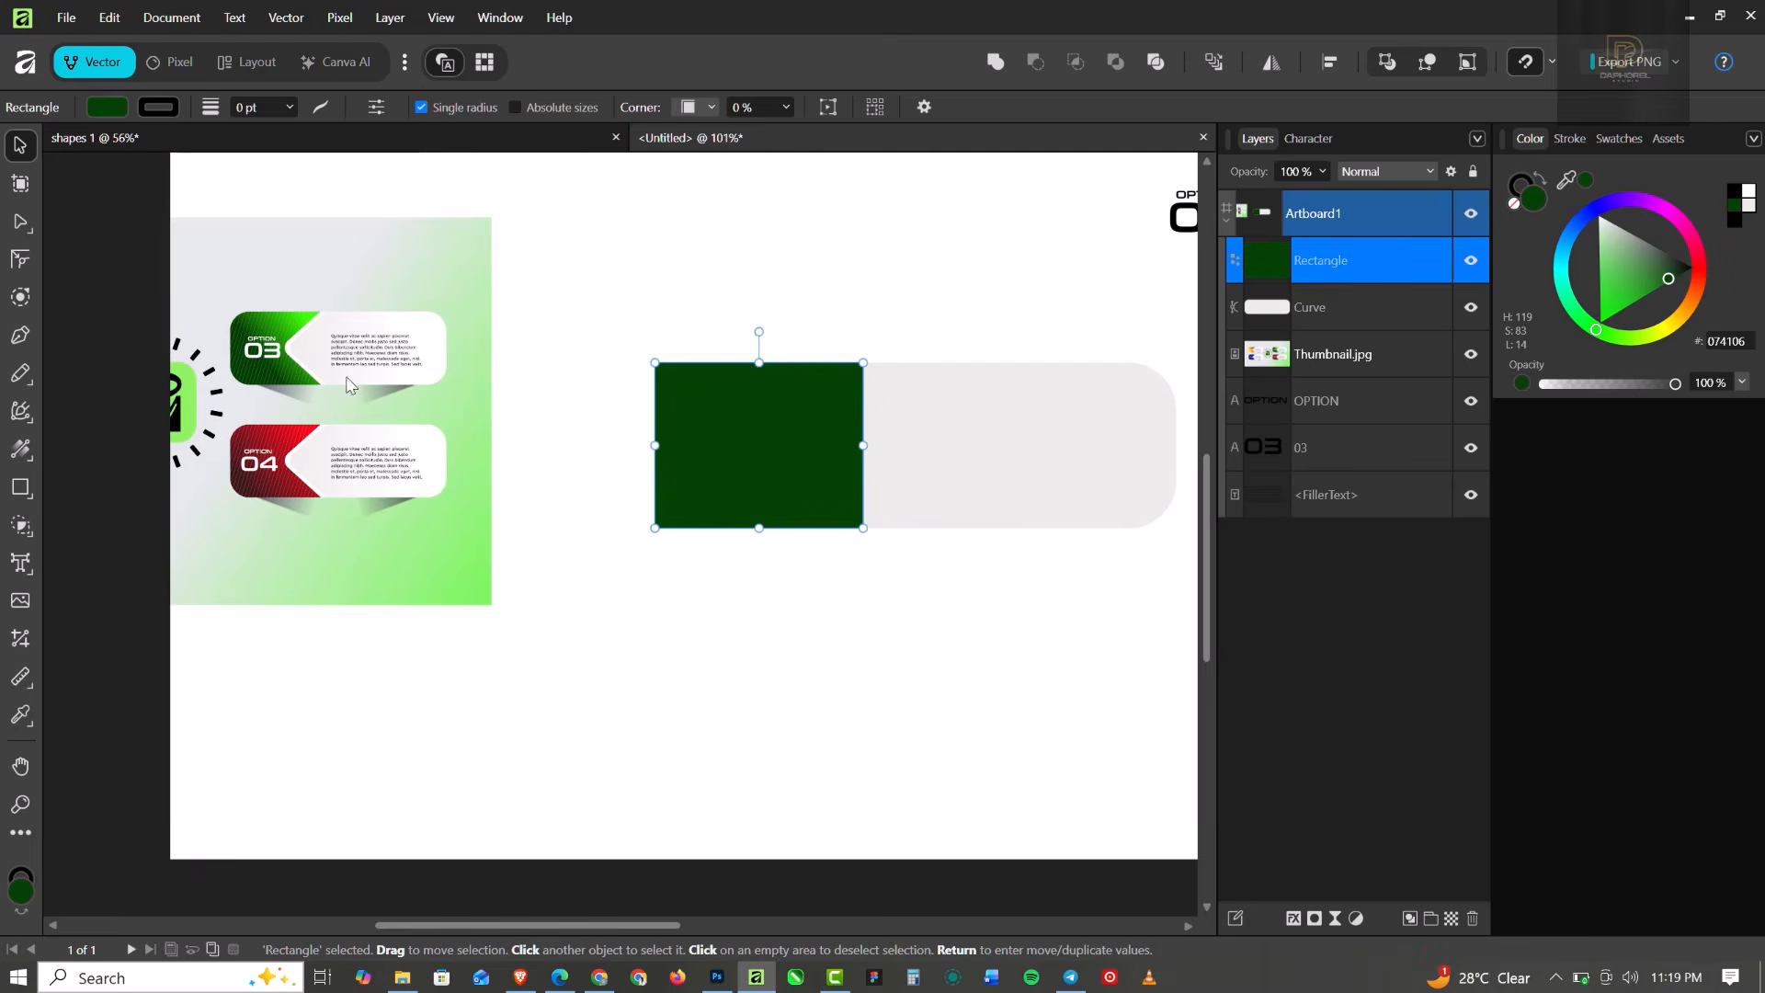
scroll(288, 350, up, 1)
scroll(286, 358, up, 1)
scroll(284, 366, down, 1)
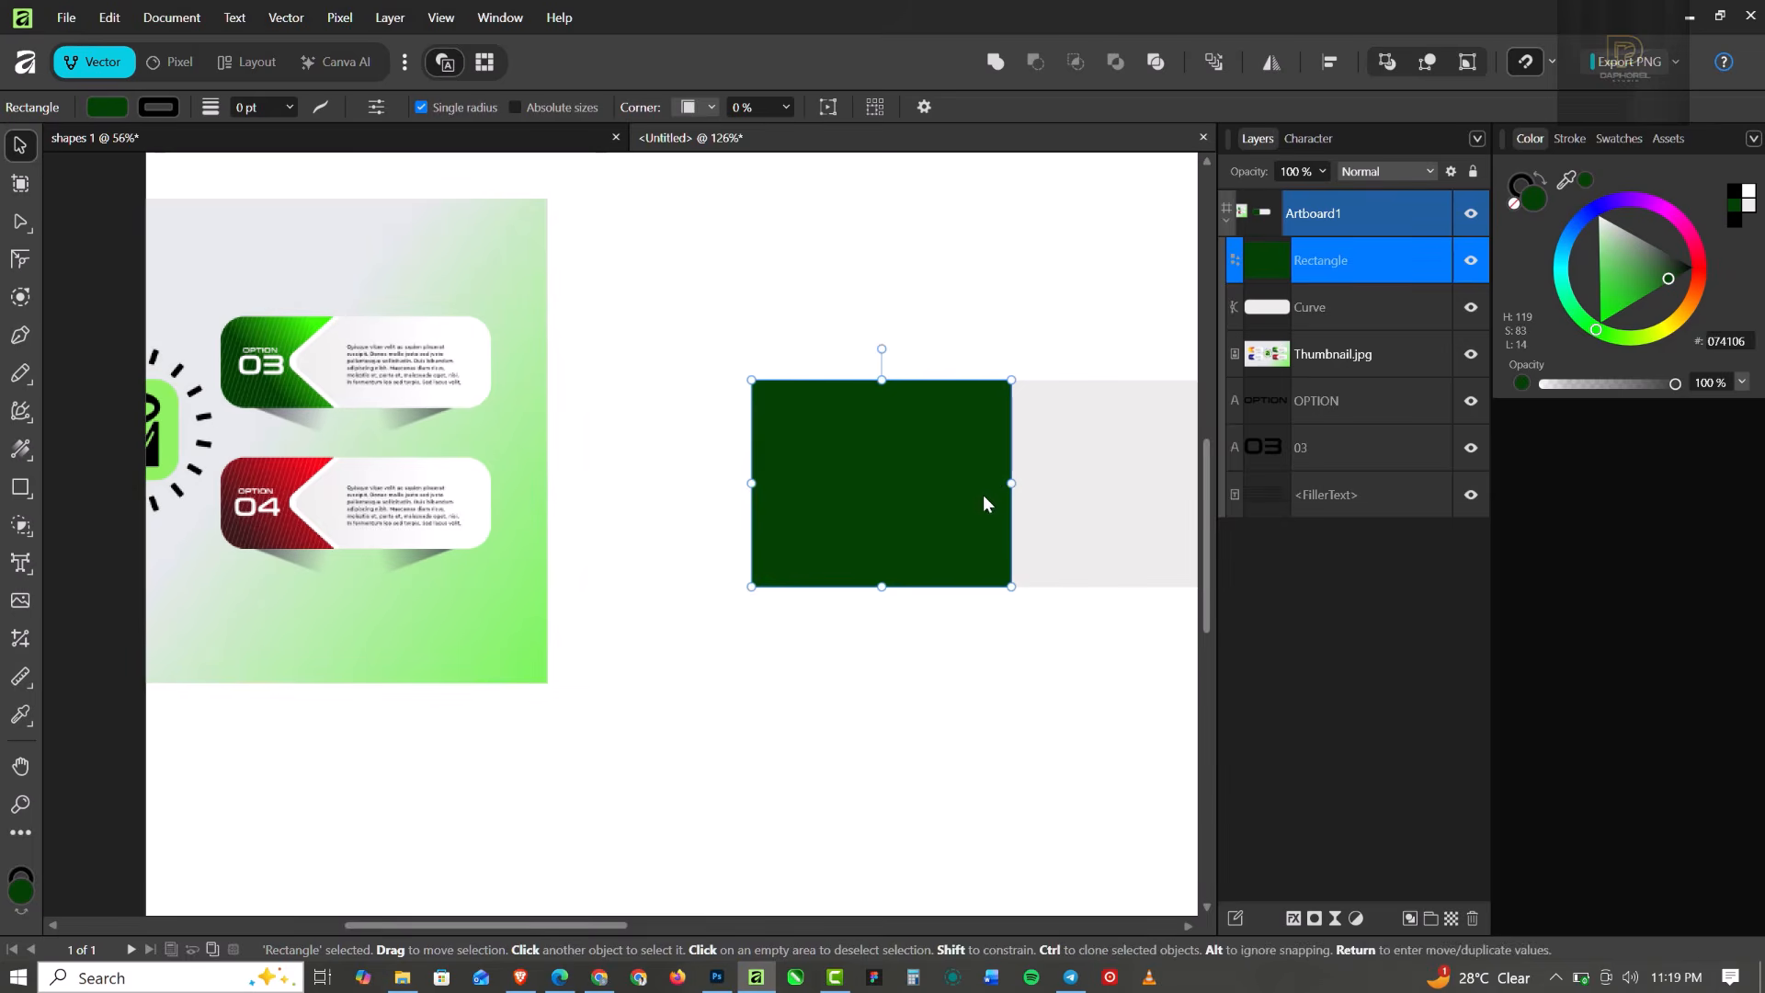
Convert the dark green rectangle to curves for node editing.
scroll(1003, 492, up, 1)
scroll(1012, 485, up, 1)
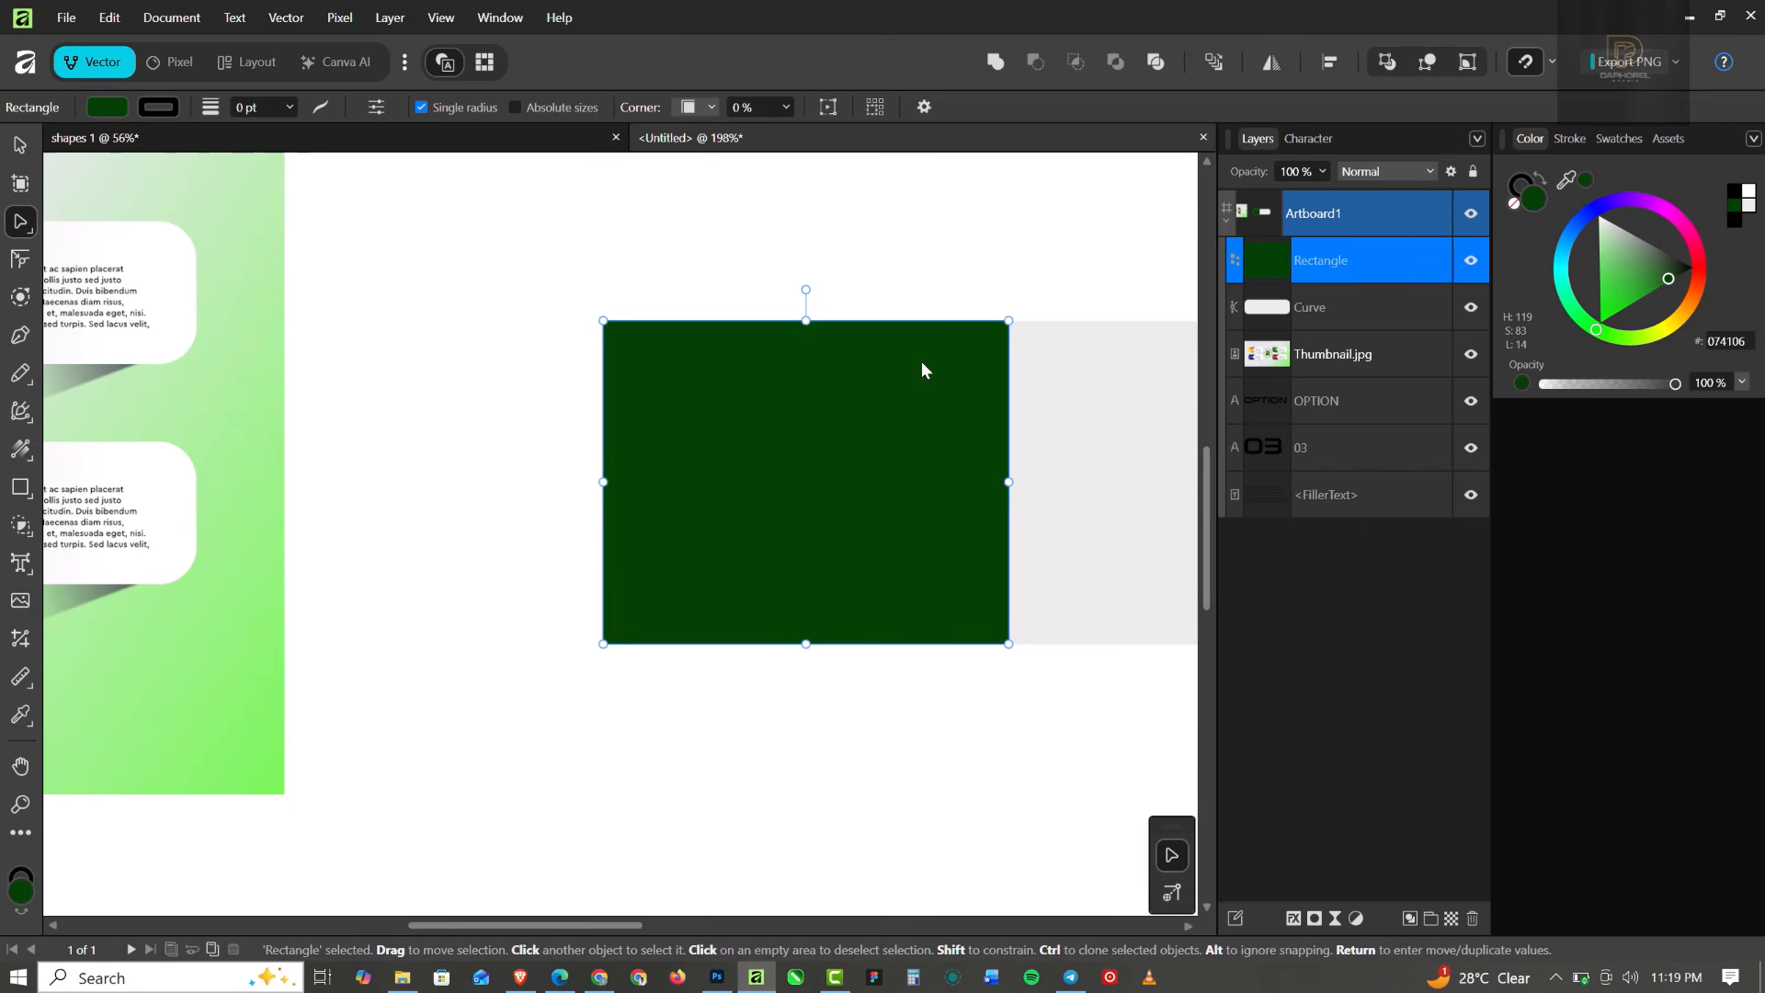
right_click(953, 443)
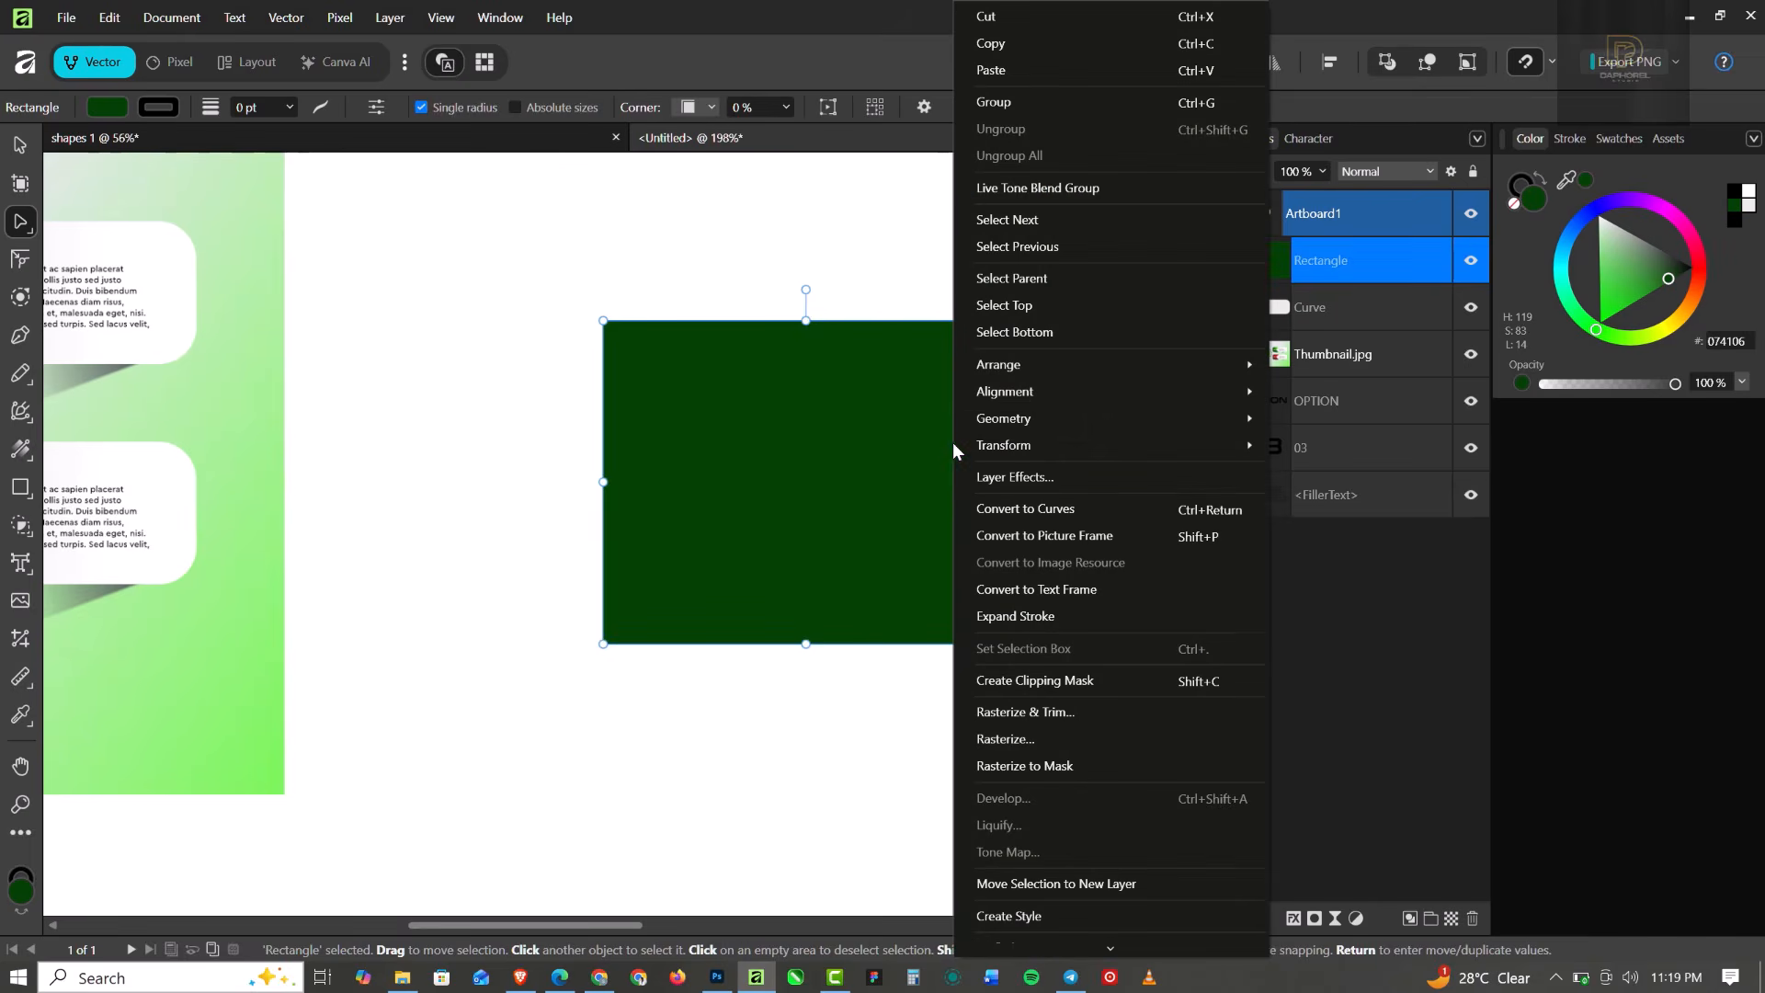
click(1042, 511)
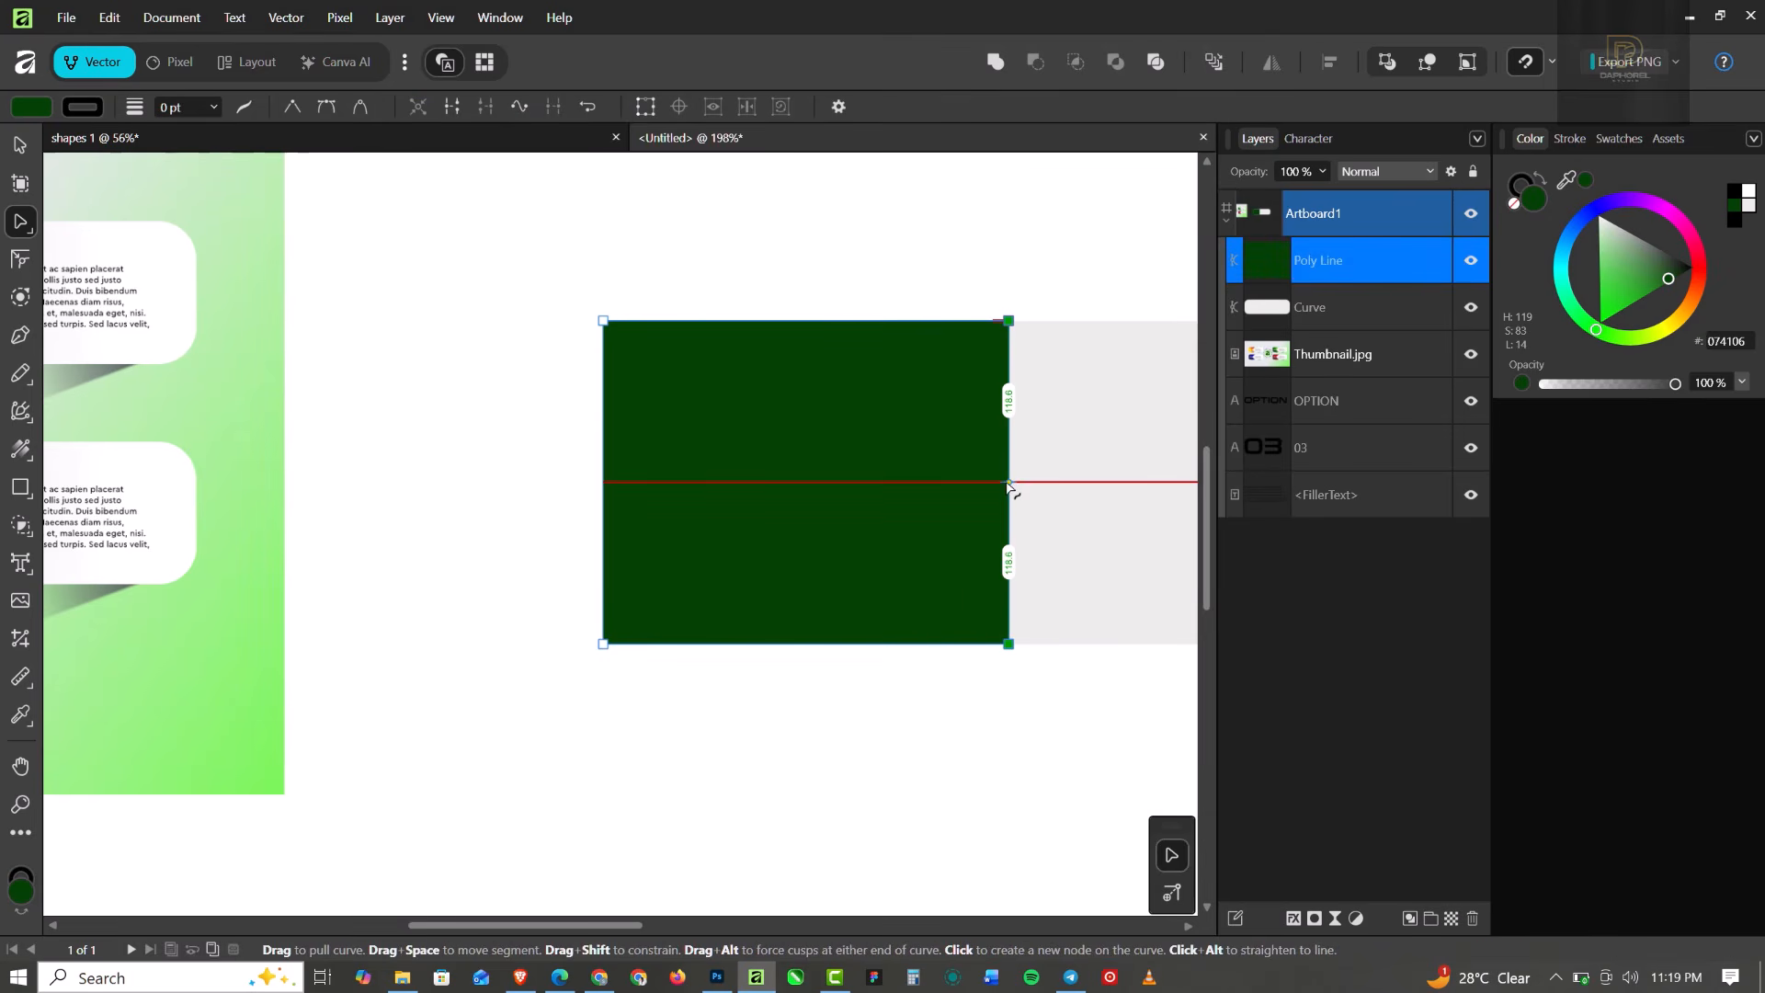
Add a node midway on the dark green rectangle's inner vertical edge and pull it inward to form a V-shaped notch.
click(1008, 481)
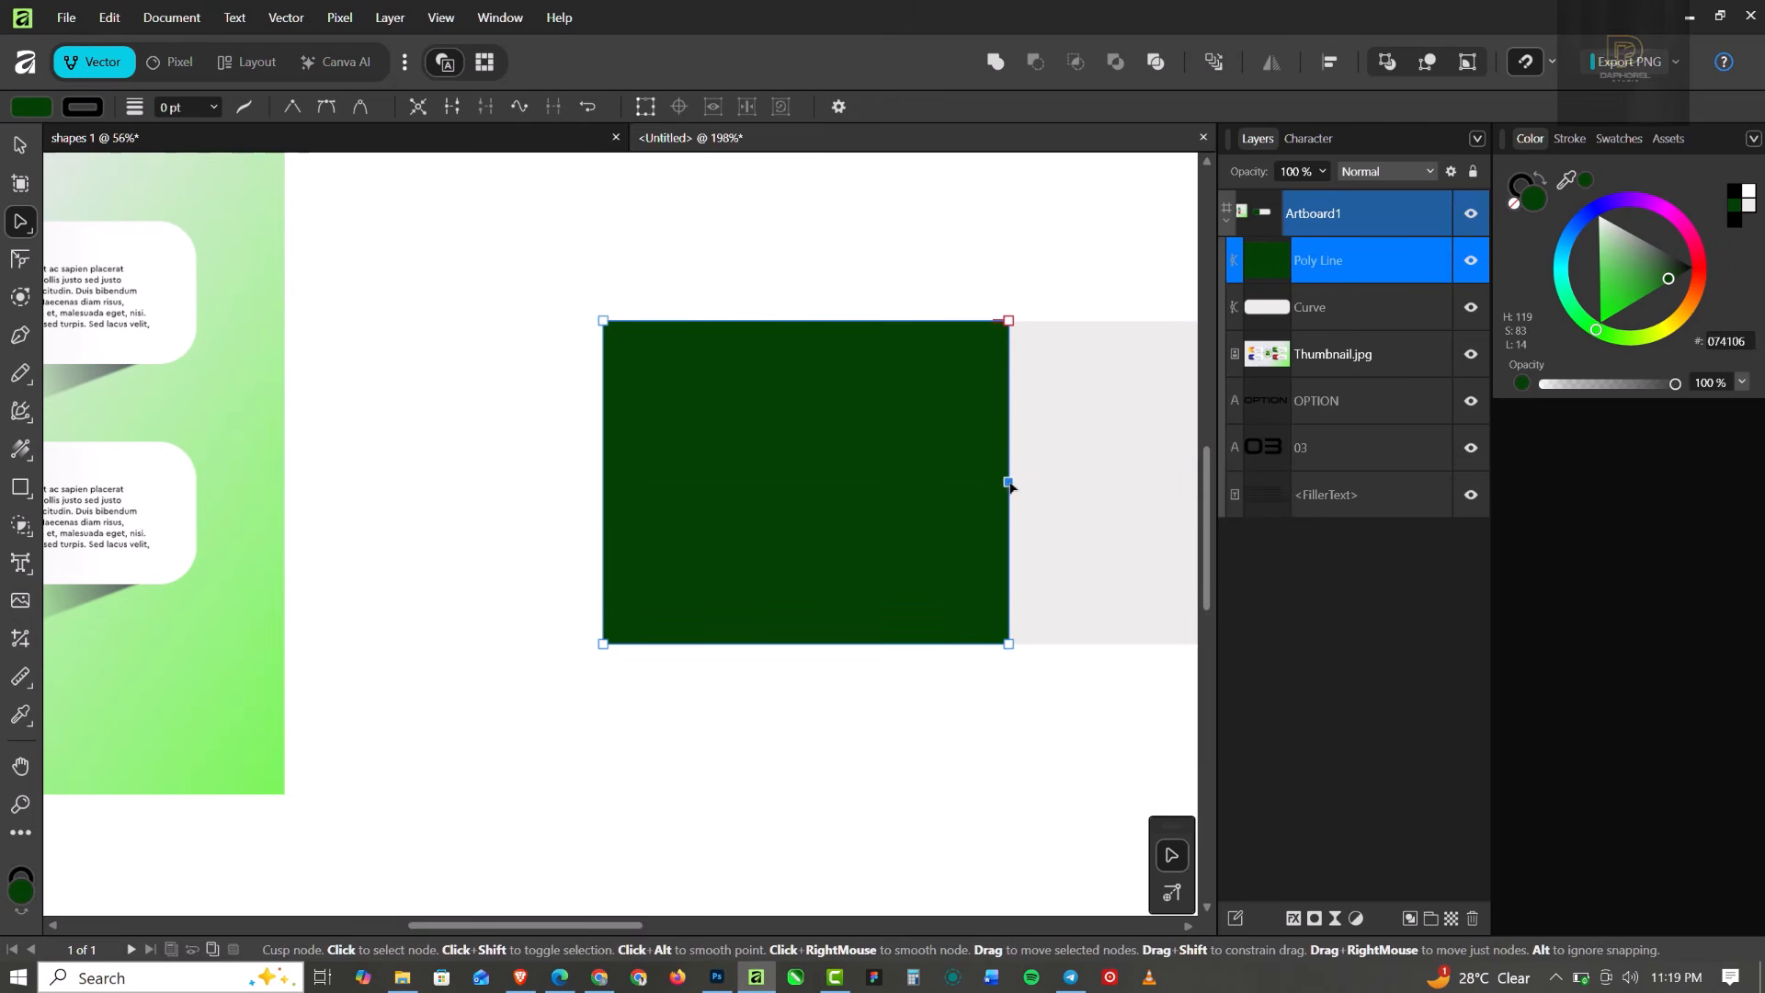
drag(1008, 485, 857, 490)
scroll(931, 501, down, 3)
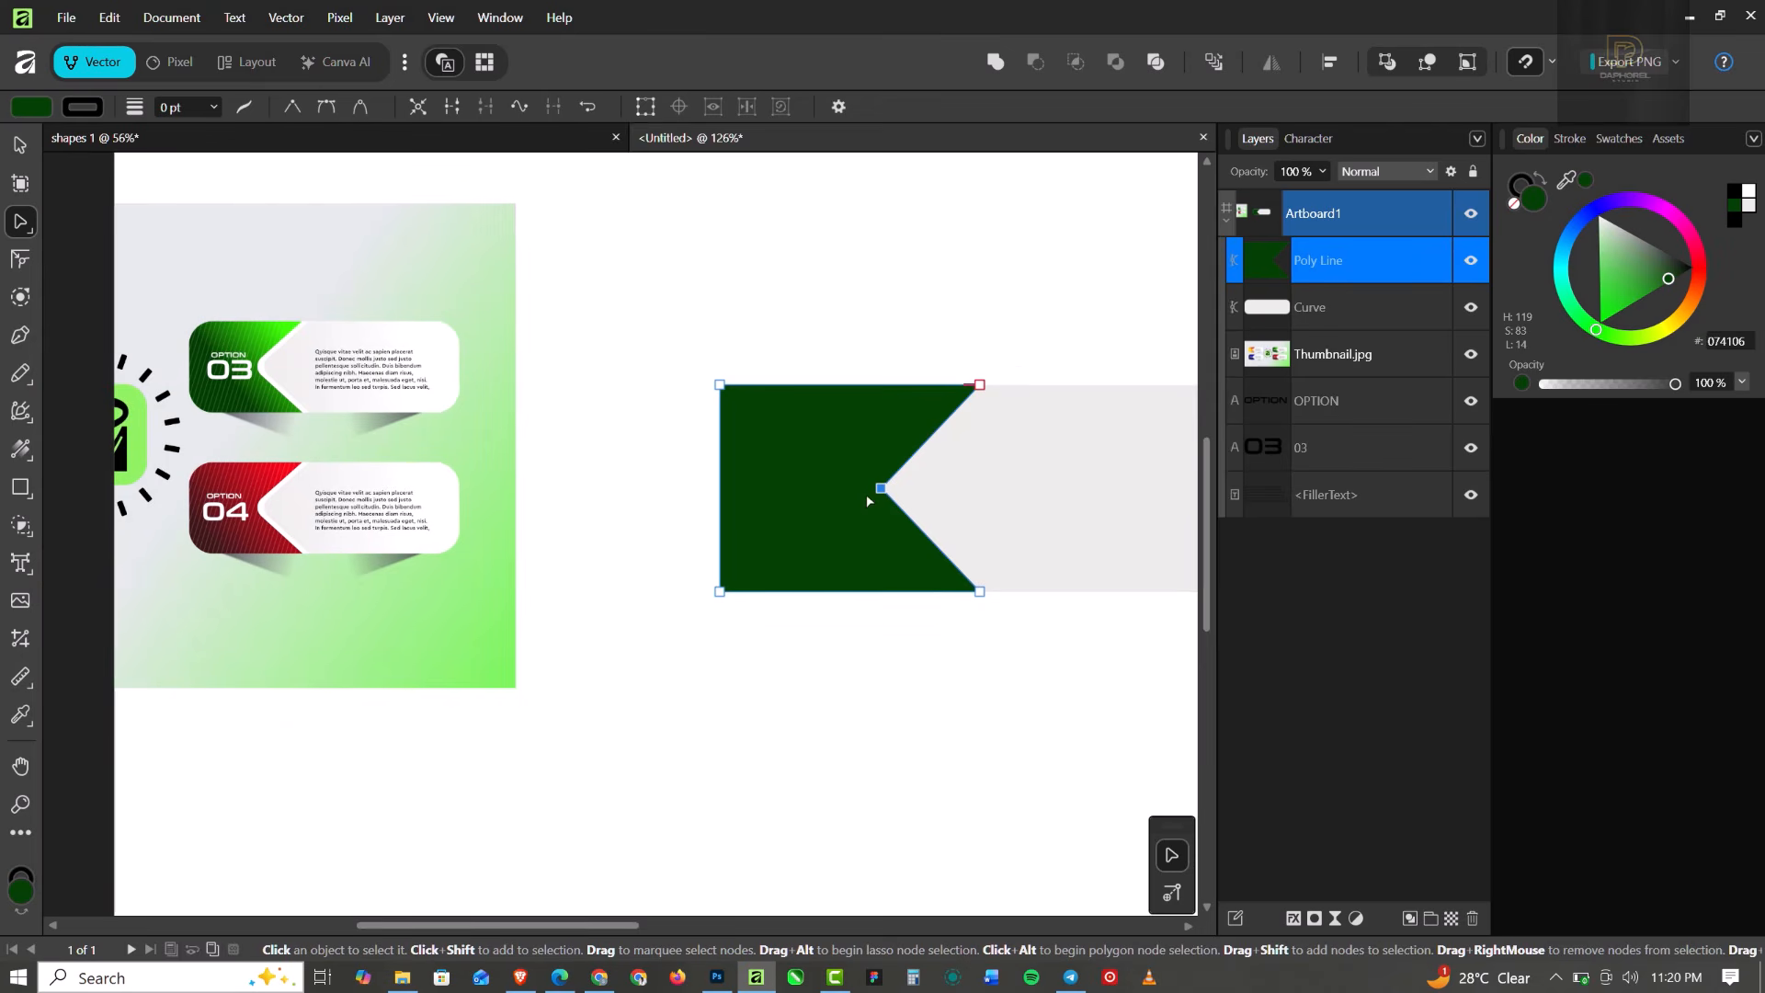
scroll(866, 493, up, 1)
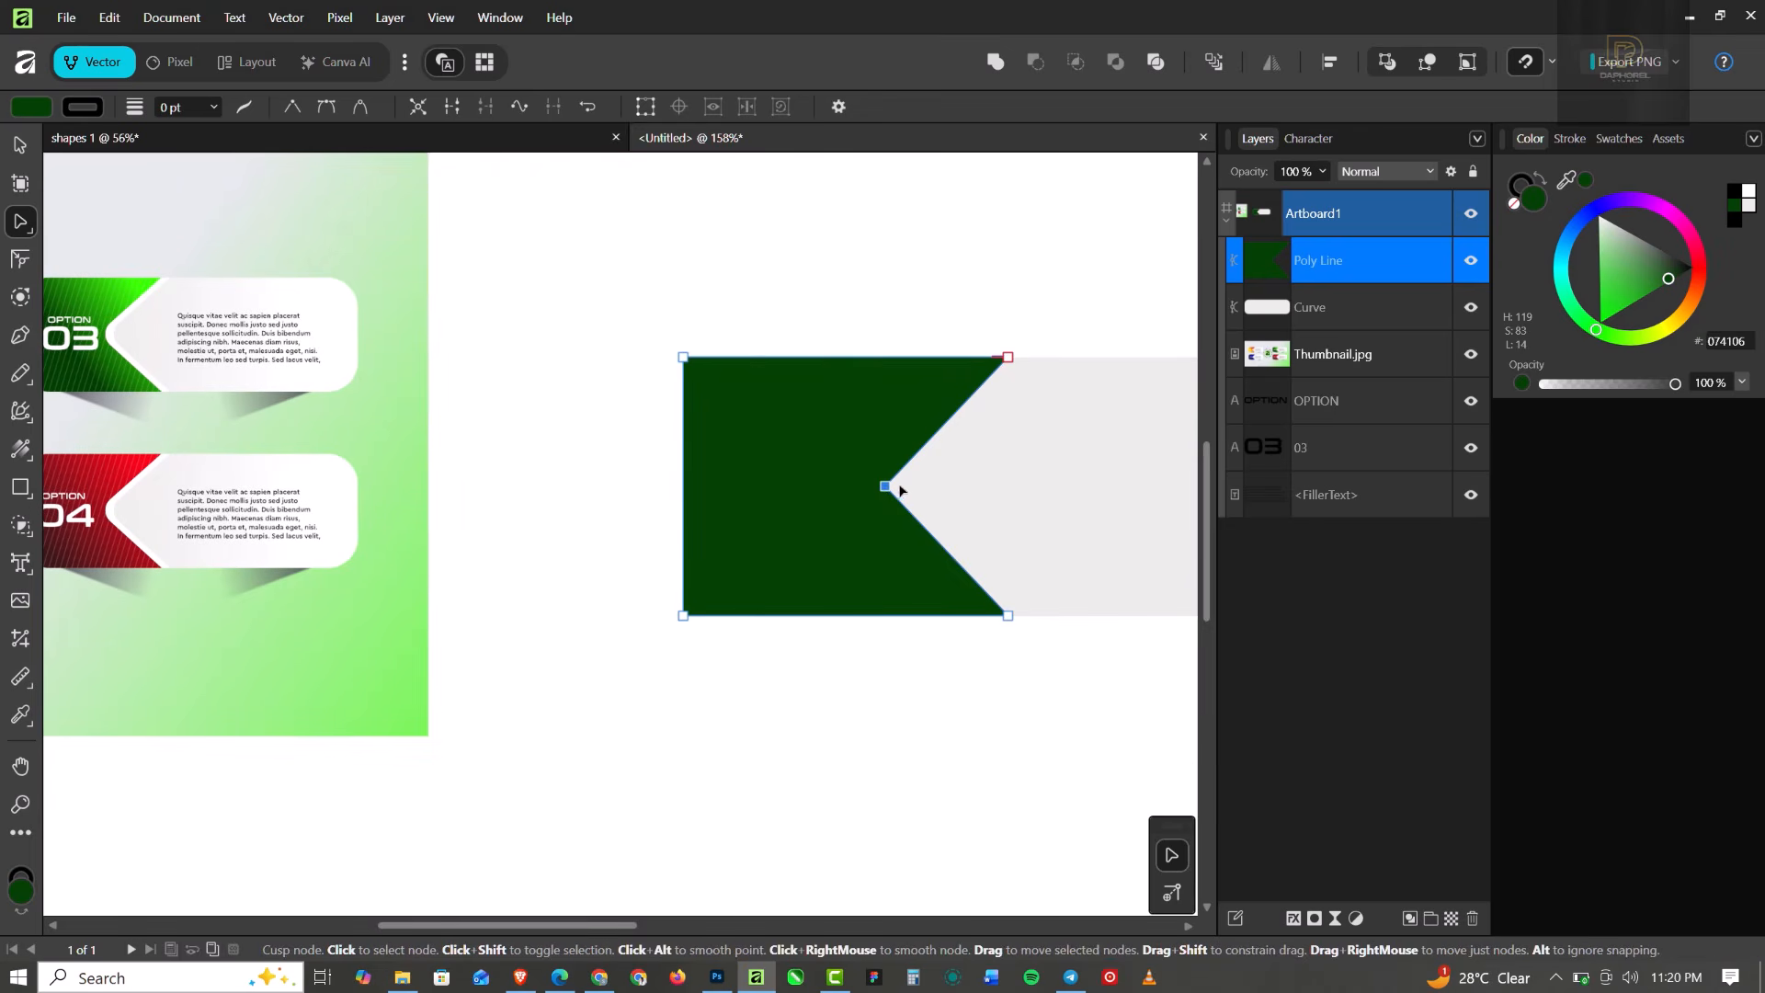
drag(899, 489, 915, 488)
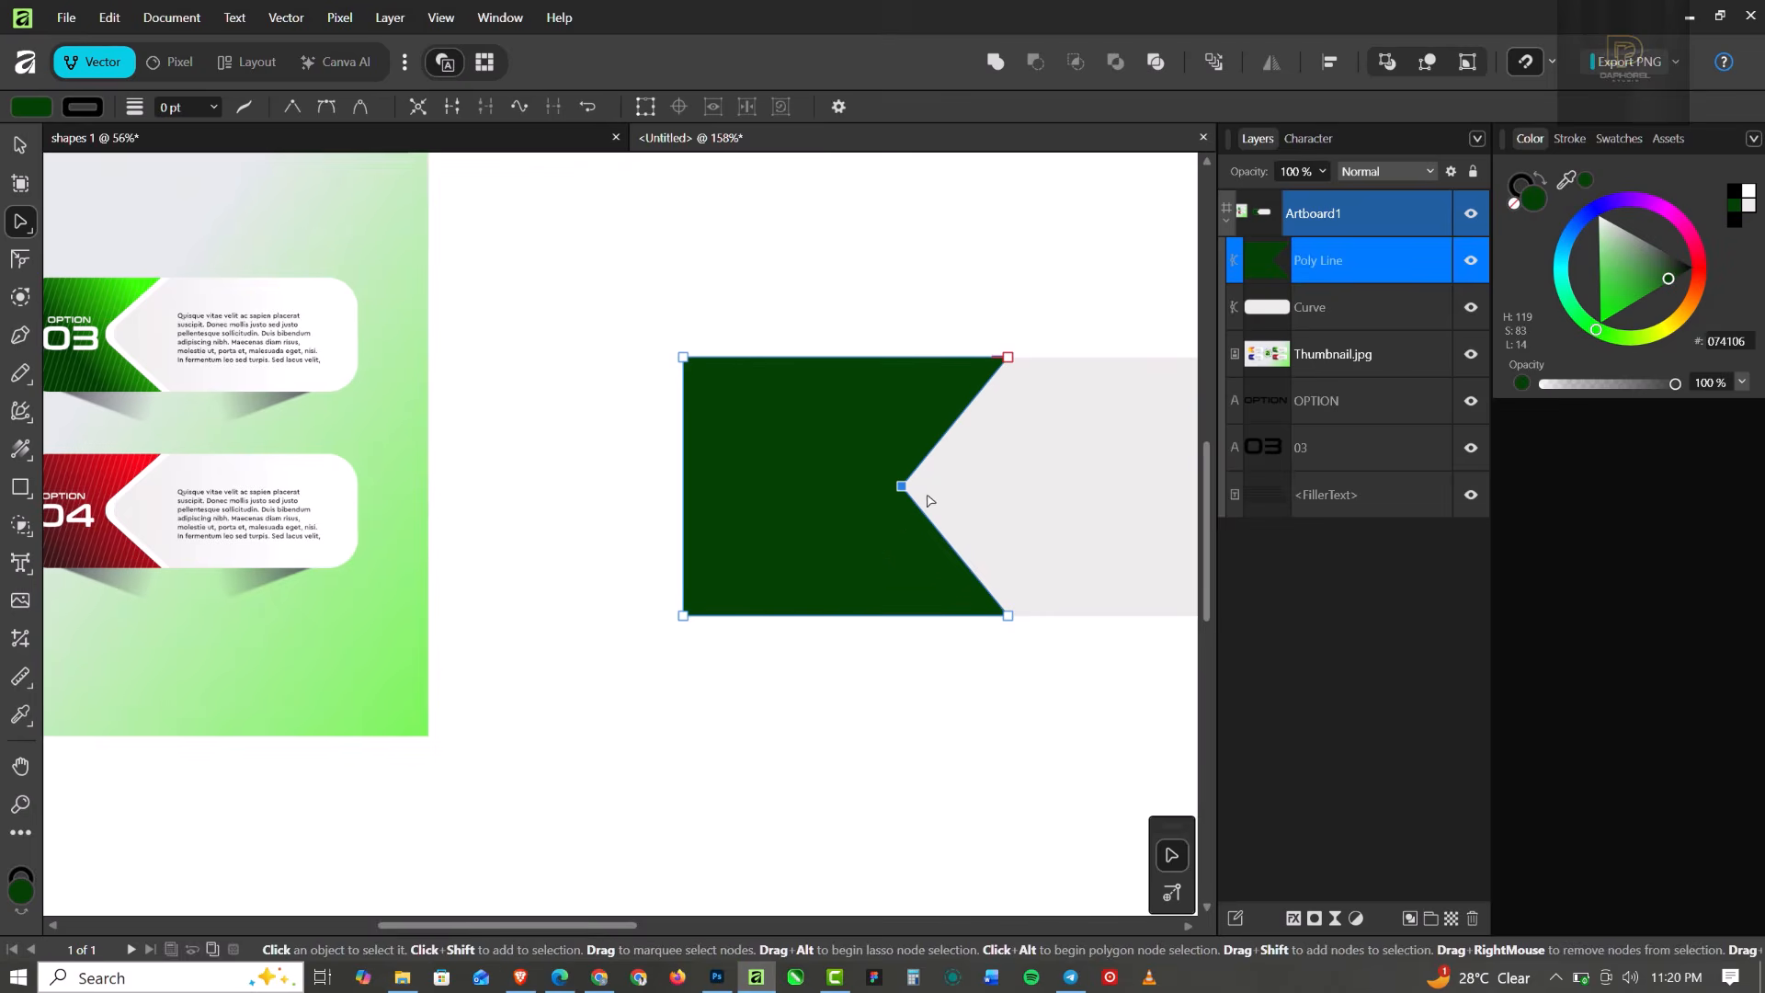
scroll(928, 500, up, 1)
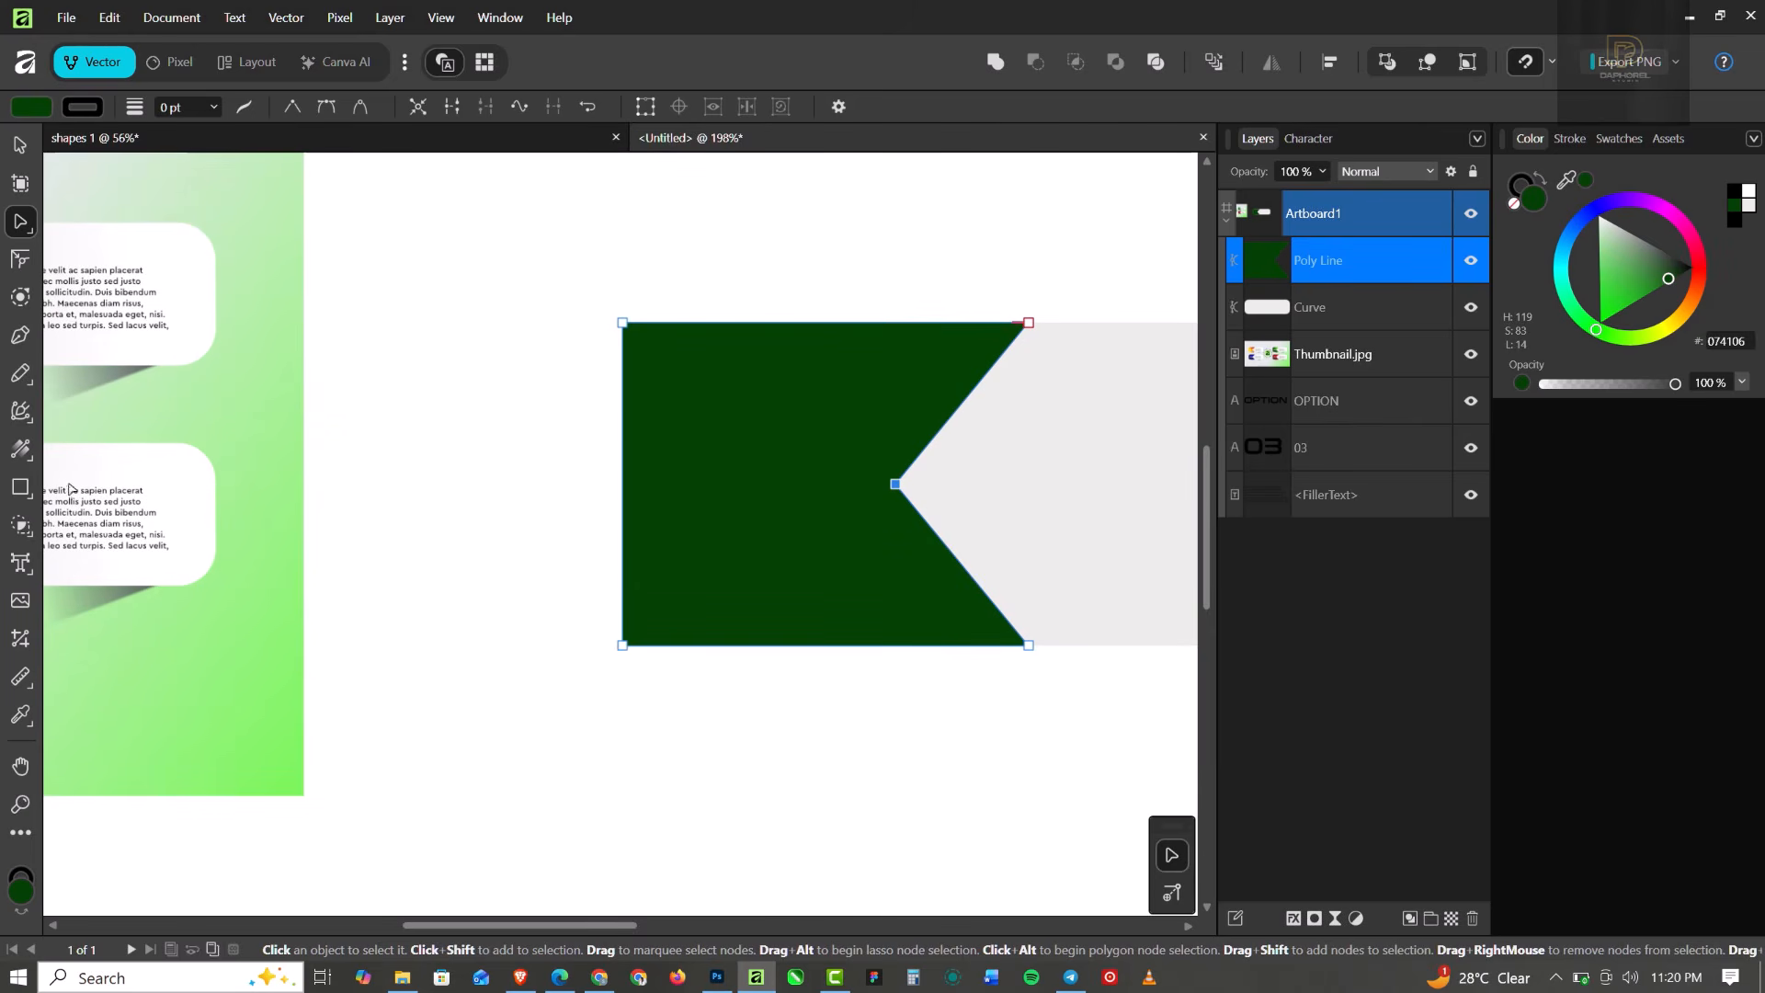
Round the notch's inner corner to a radius of about 22.8 px and shift its node slightly deeper into the green shape.
click(21, 264)
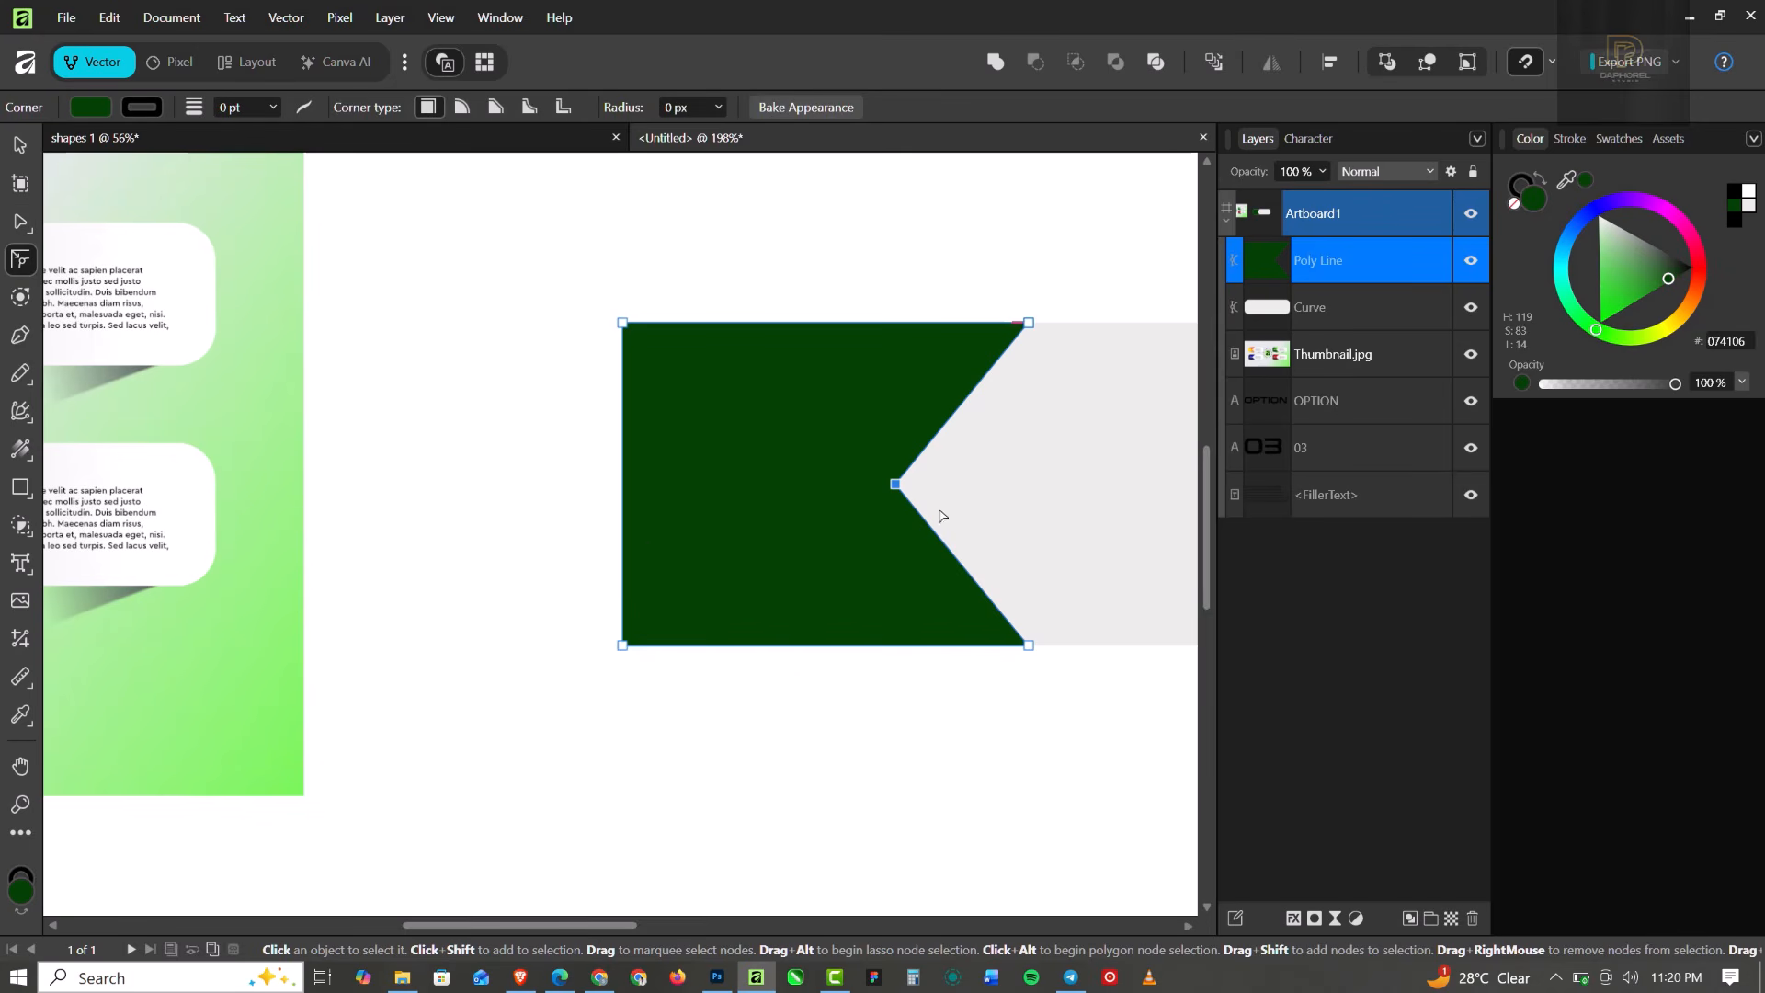
mouse_move(950, 502)
mouse_down()
mouse_move(993, 509)
mouse_move(934, 490)
mouse_up()
scroll(922, 555, down, 1)
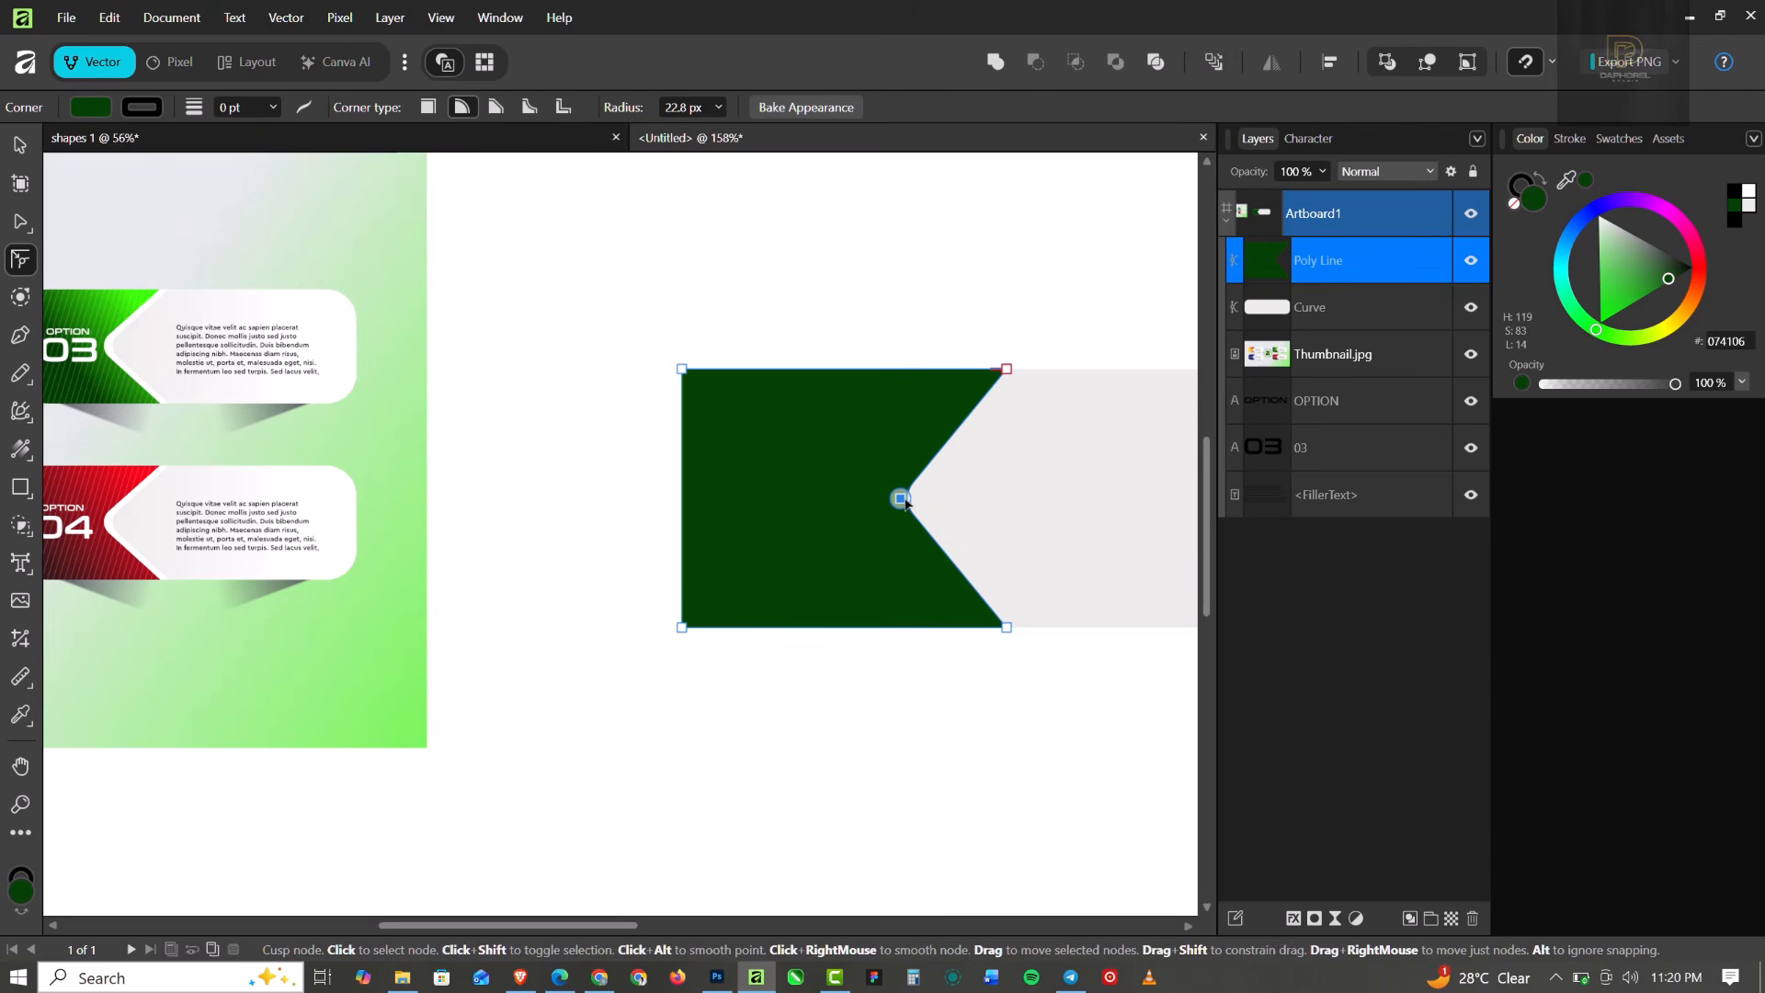
drag(902, 500, 891, 503)
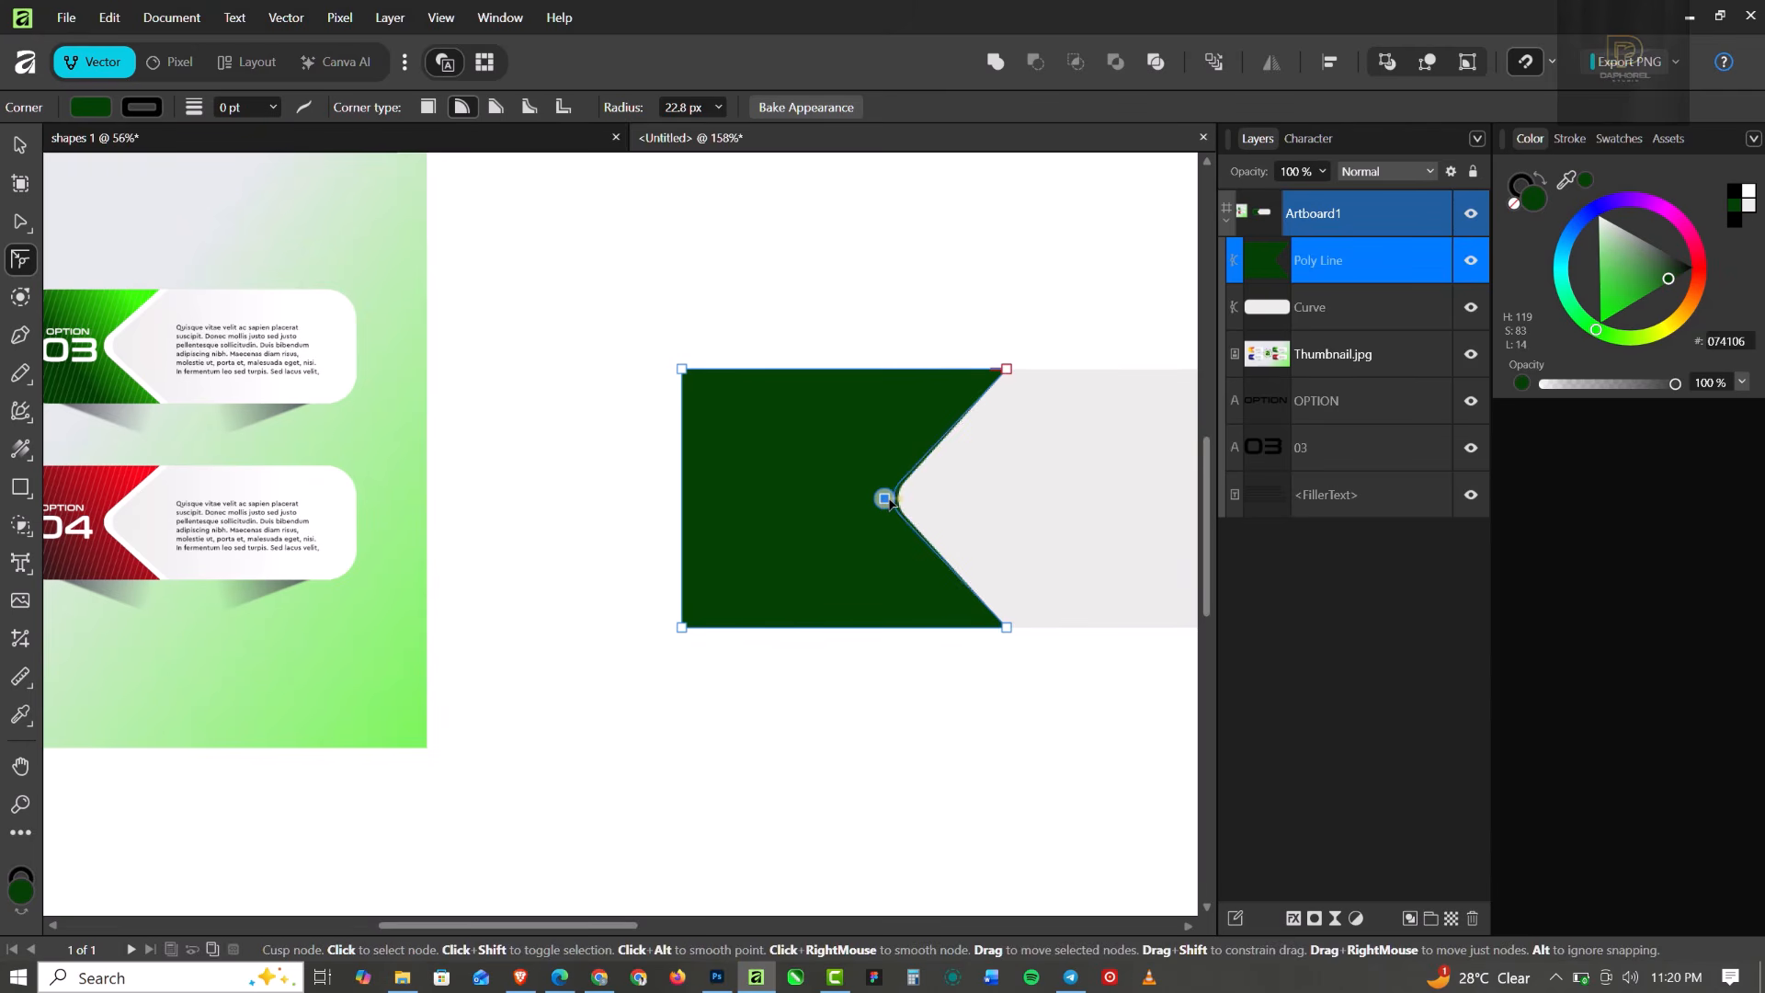
scroll(910, 575, down, 1)
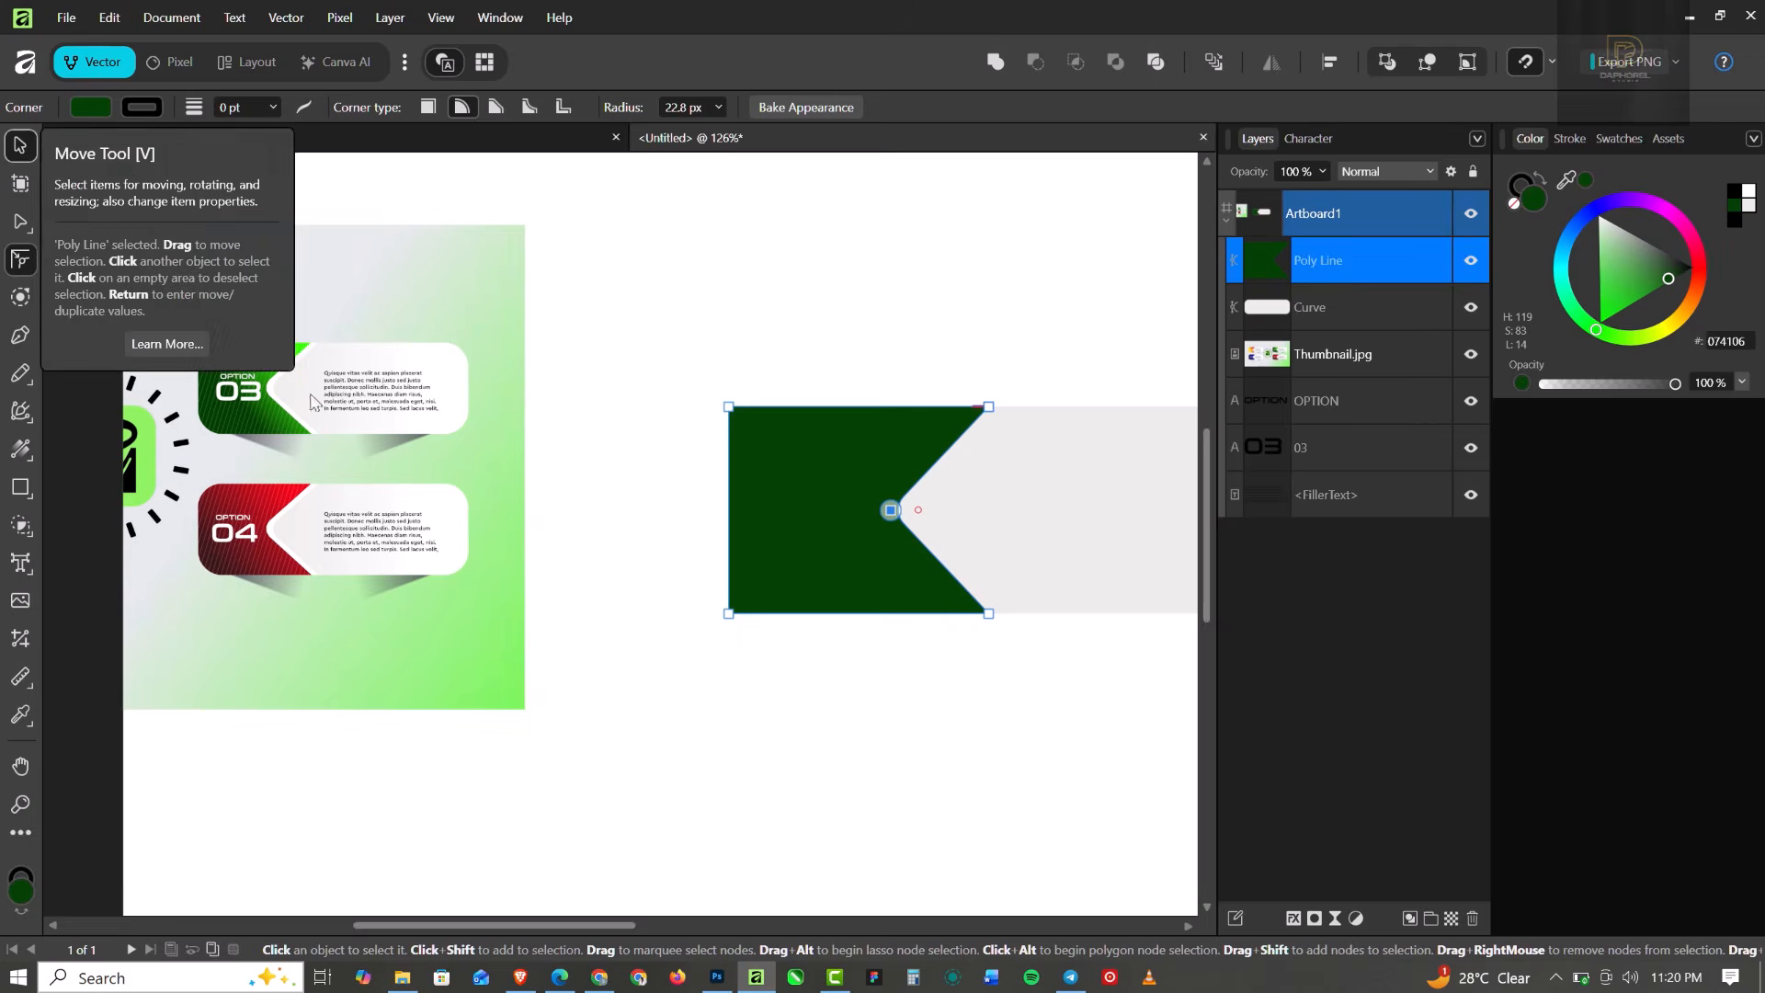
Convert the notched green shape with its rounded corner to curves.
click(20, 144)
scroll(748, 493, down, 1)
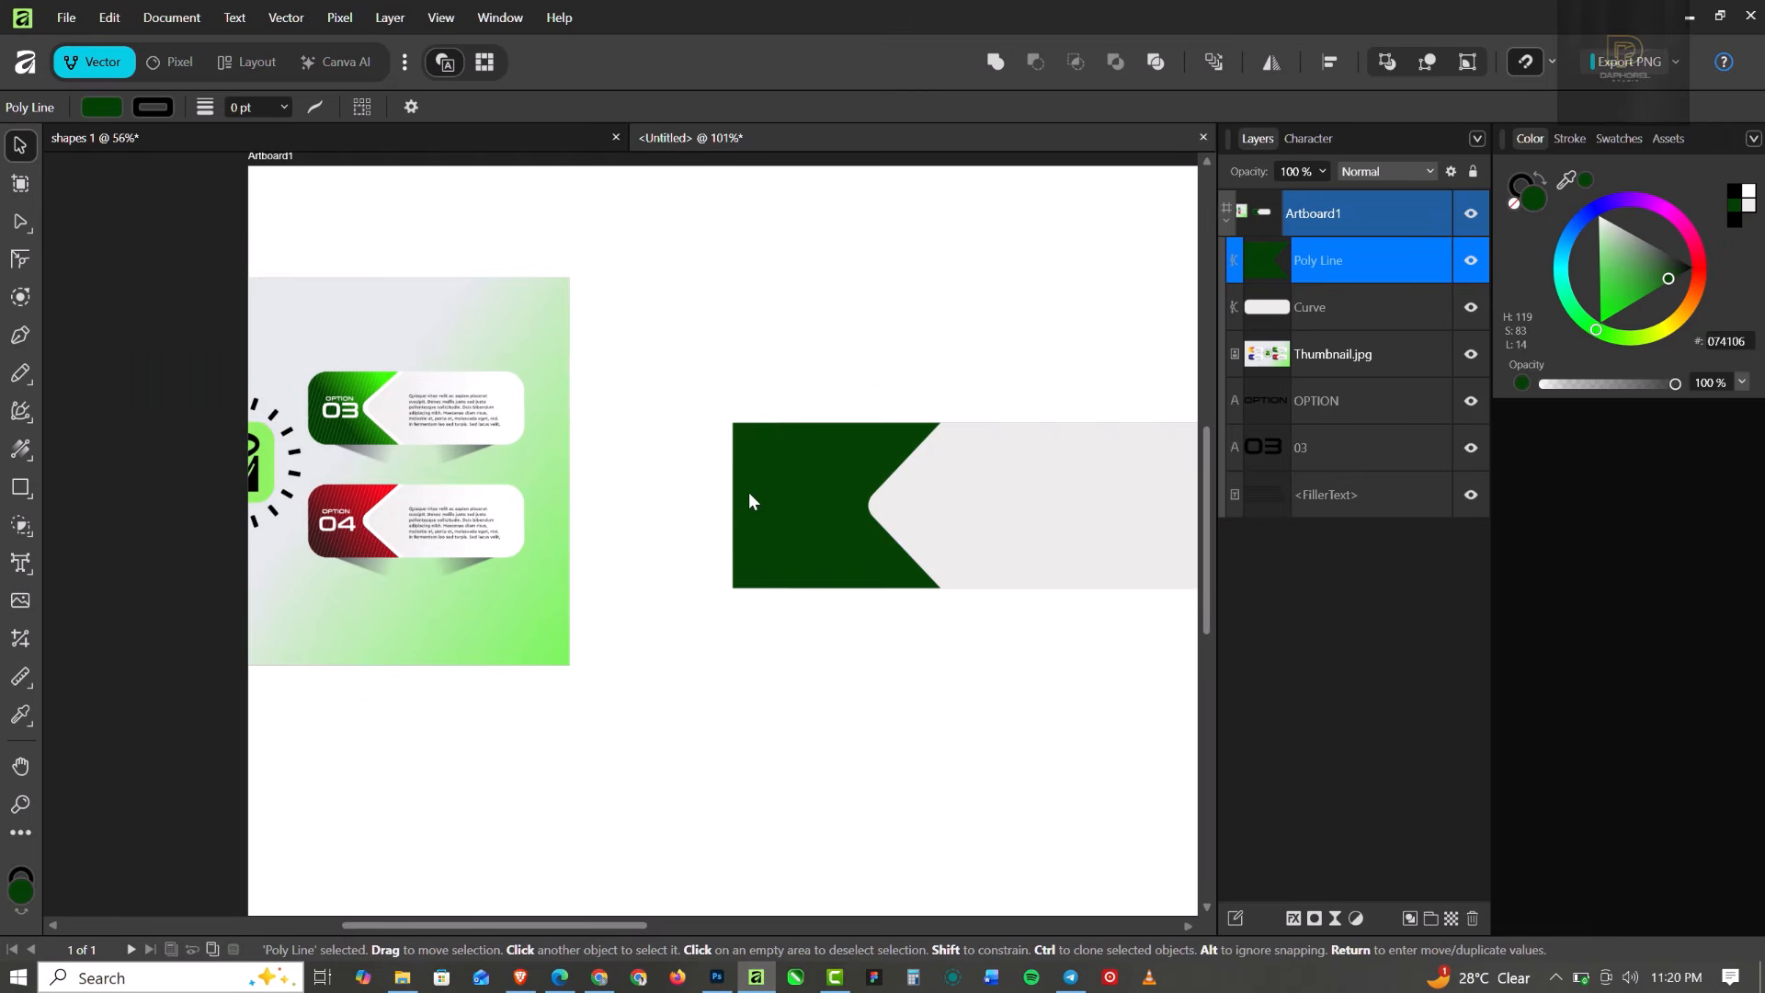
right_click(803, 518)
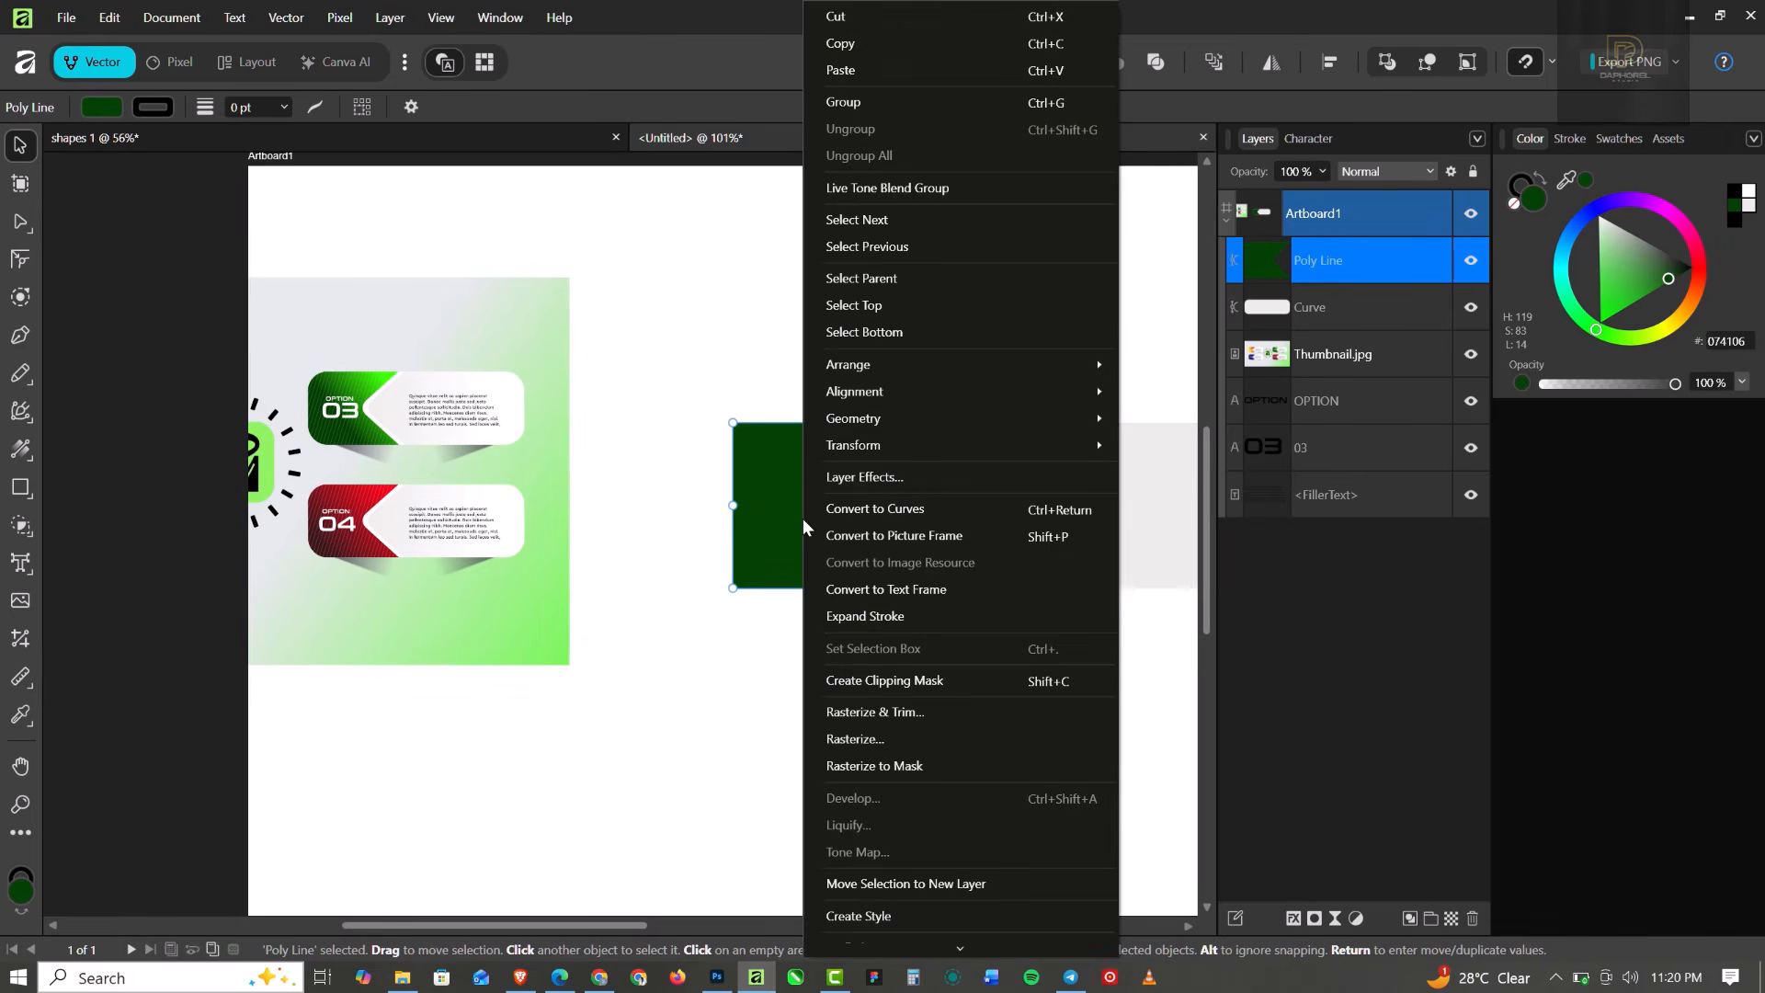
click(911, 511)
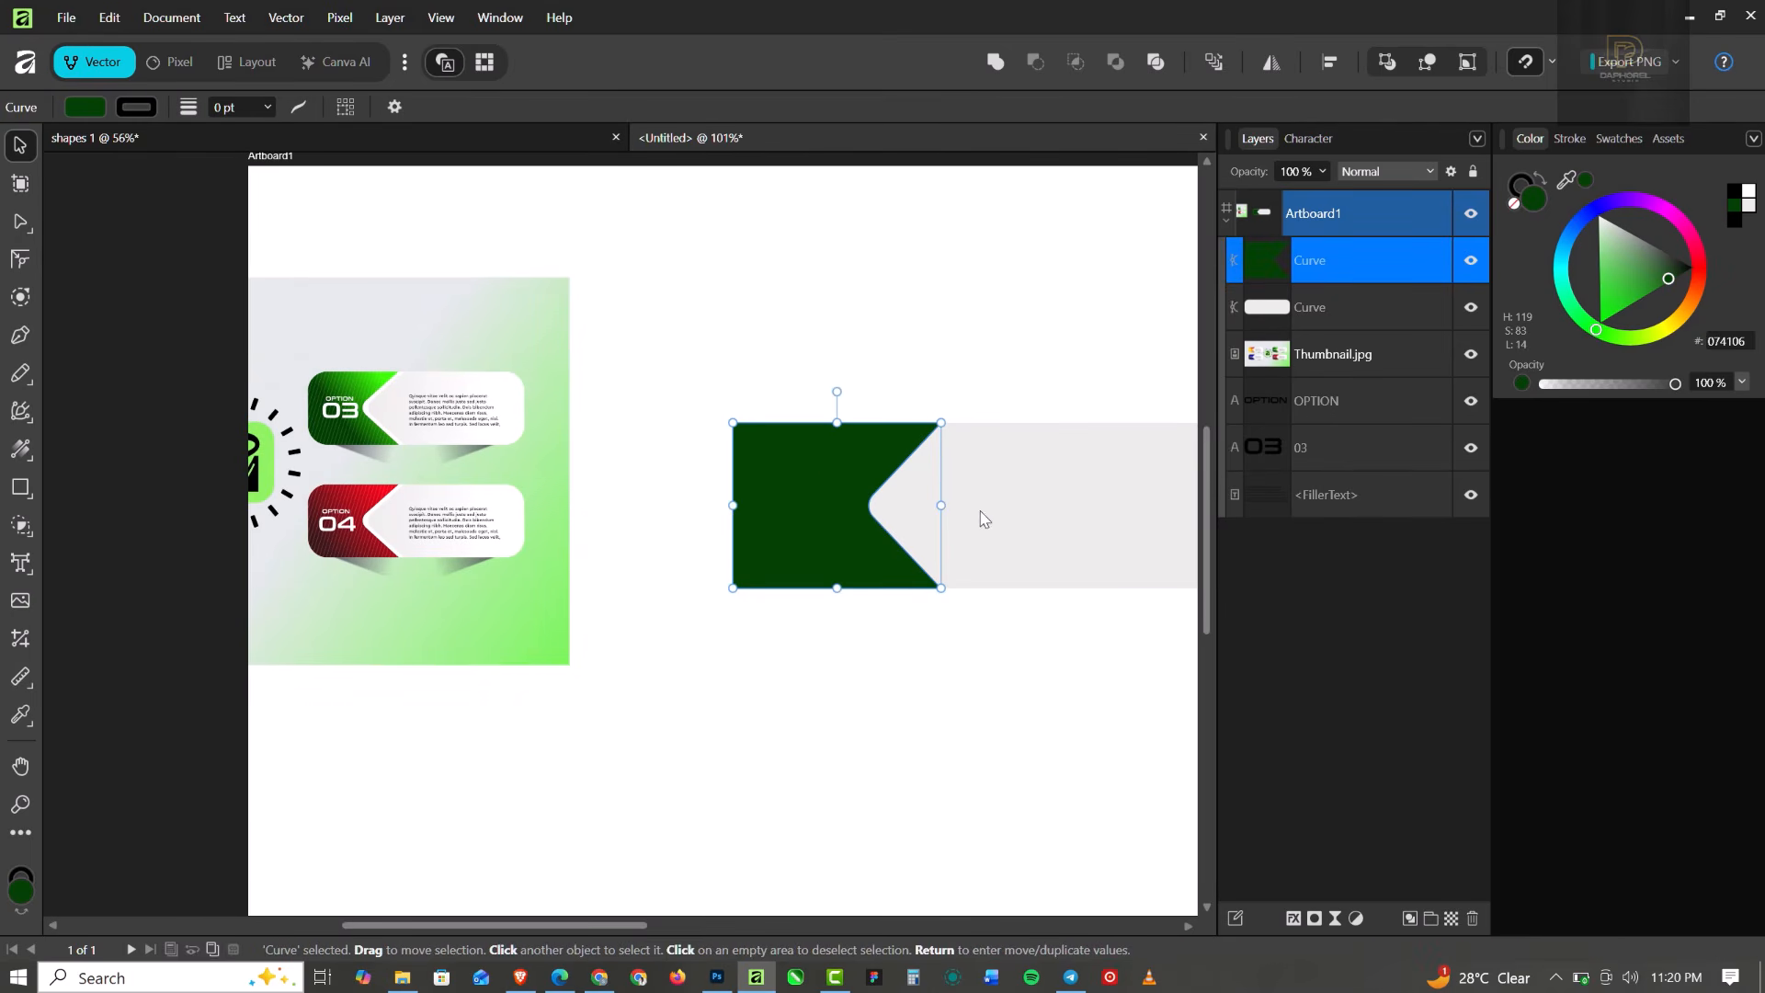
Remove the stroke from the notched dark green shape.
click(1522, 185)
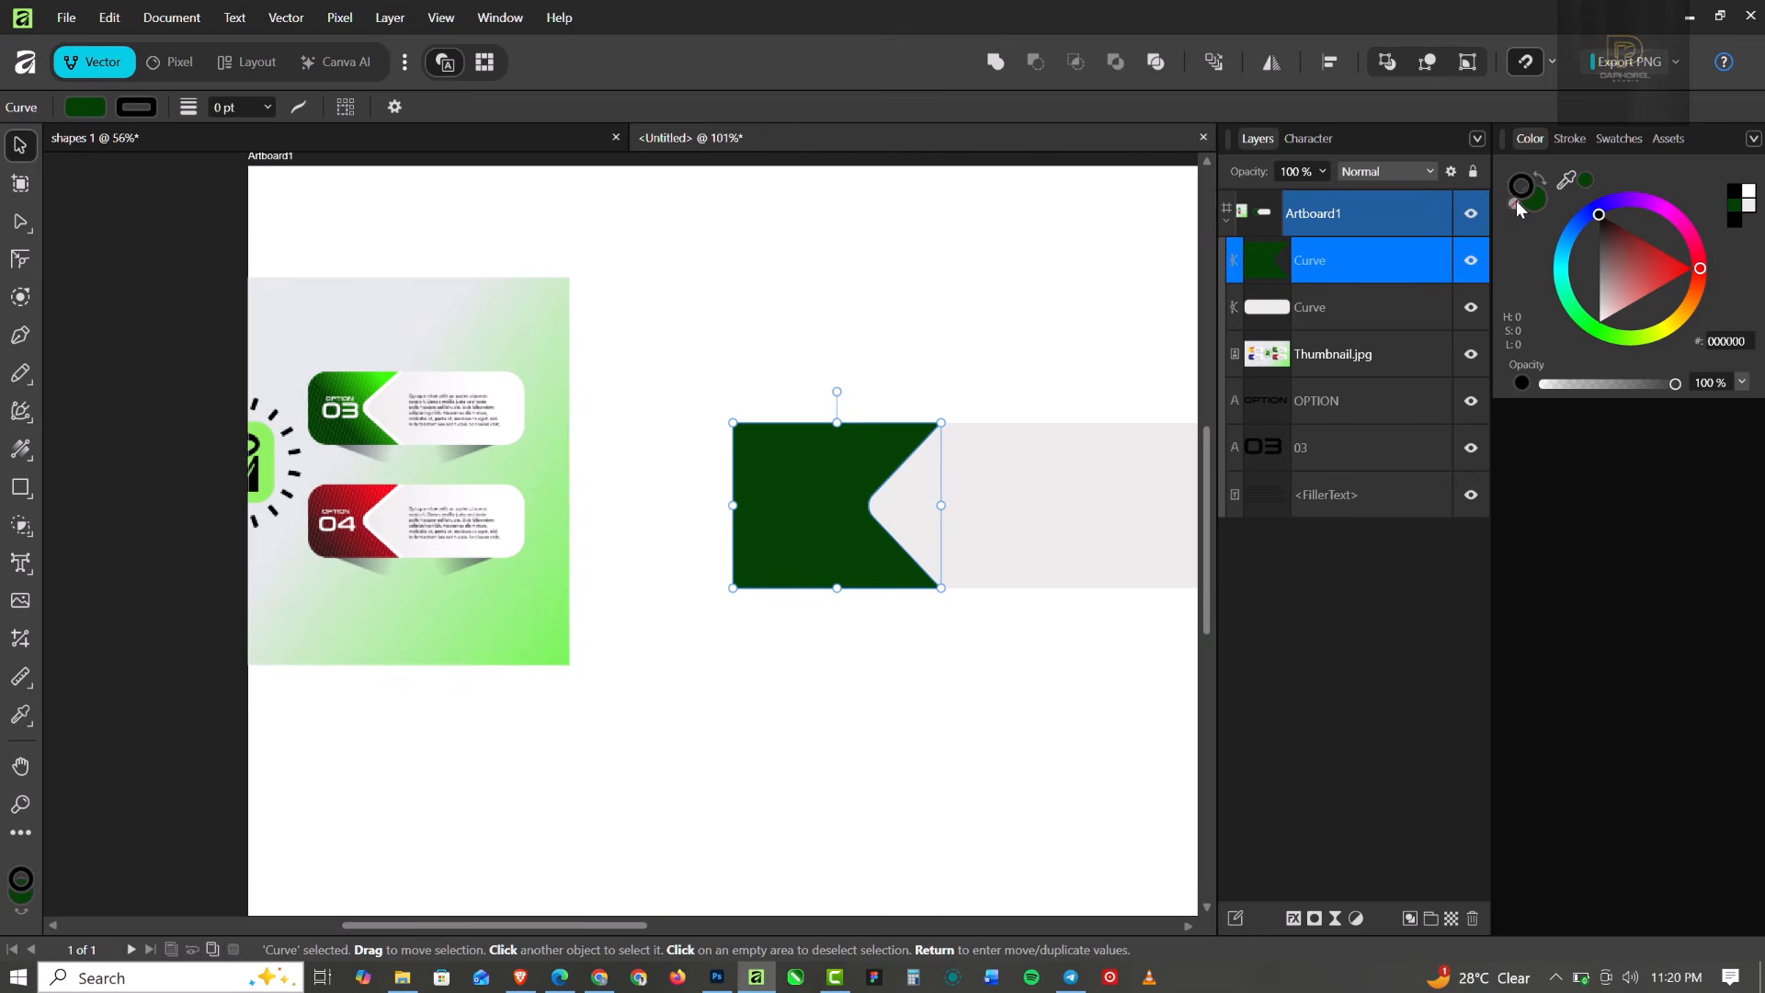
click(1515, 204)
click(1536, 202)
scroll(835, 473, down, 1)
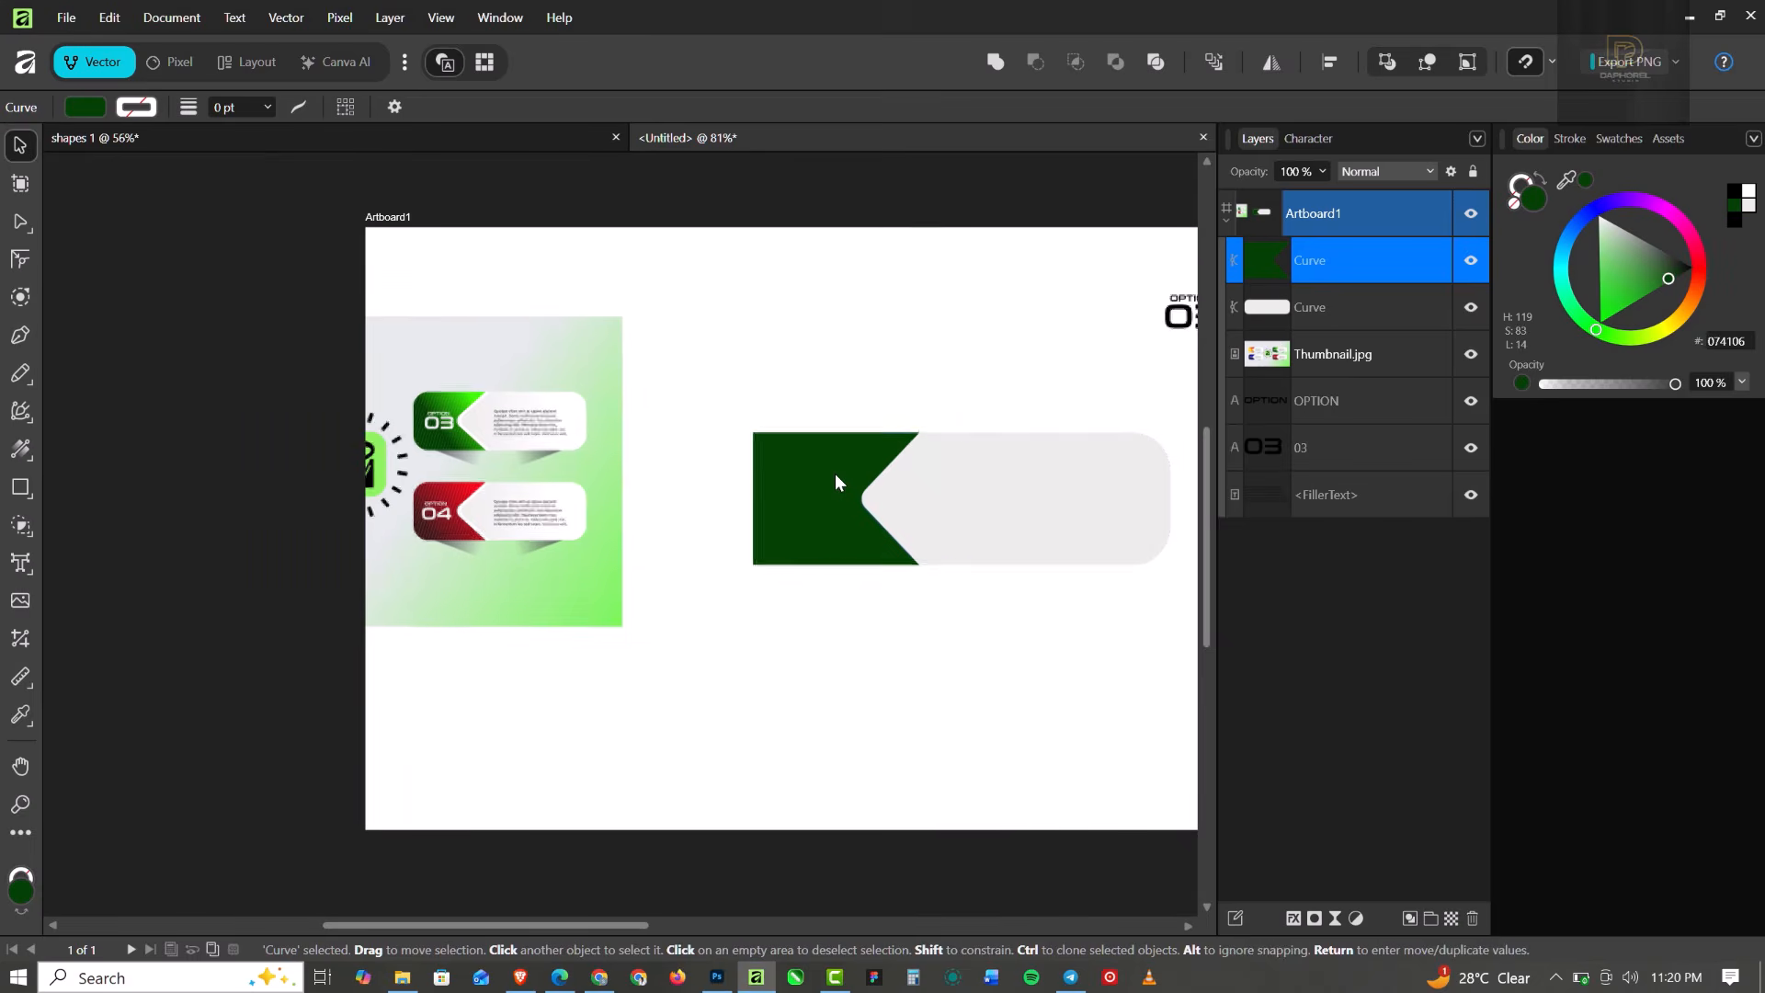
Fill the artboard background with light green BFDABE.
click(988, 479)
scroll(733, 457, down, 2)
scroll(903, 466, up, 1)
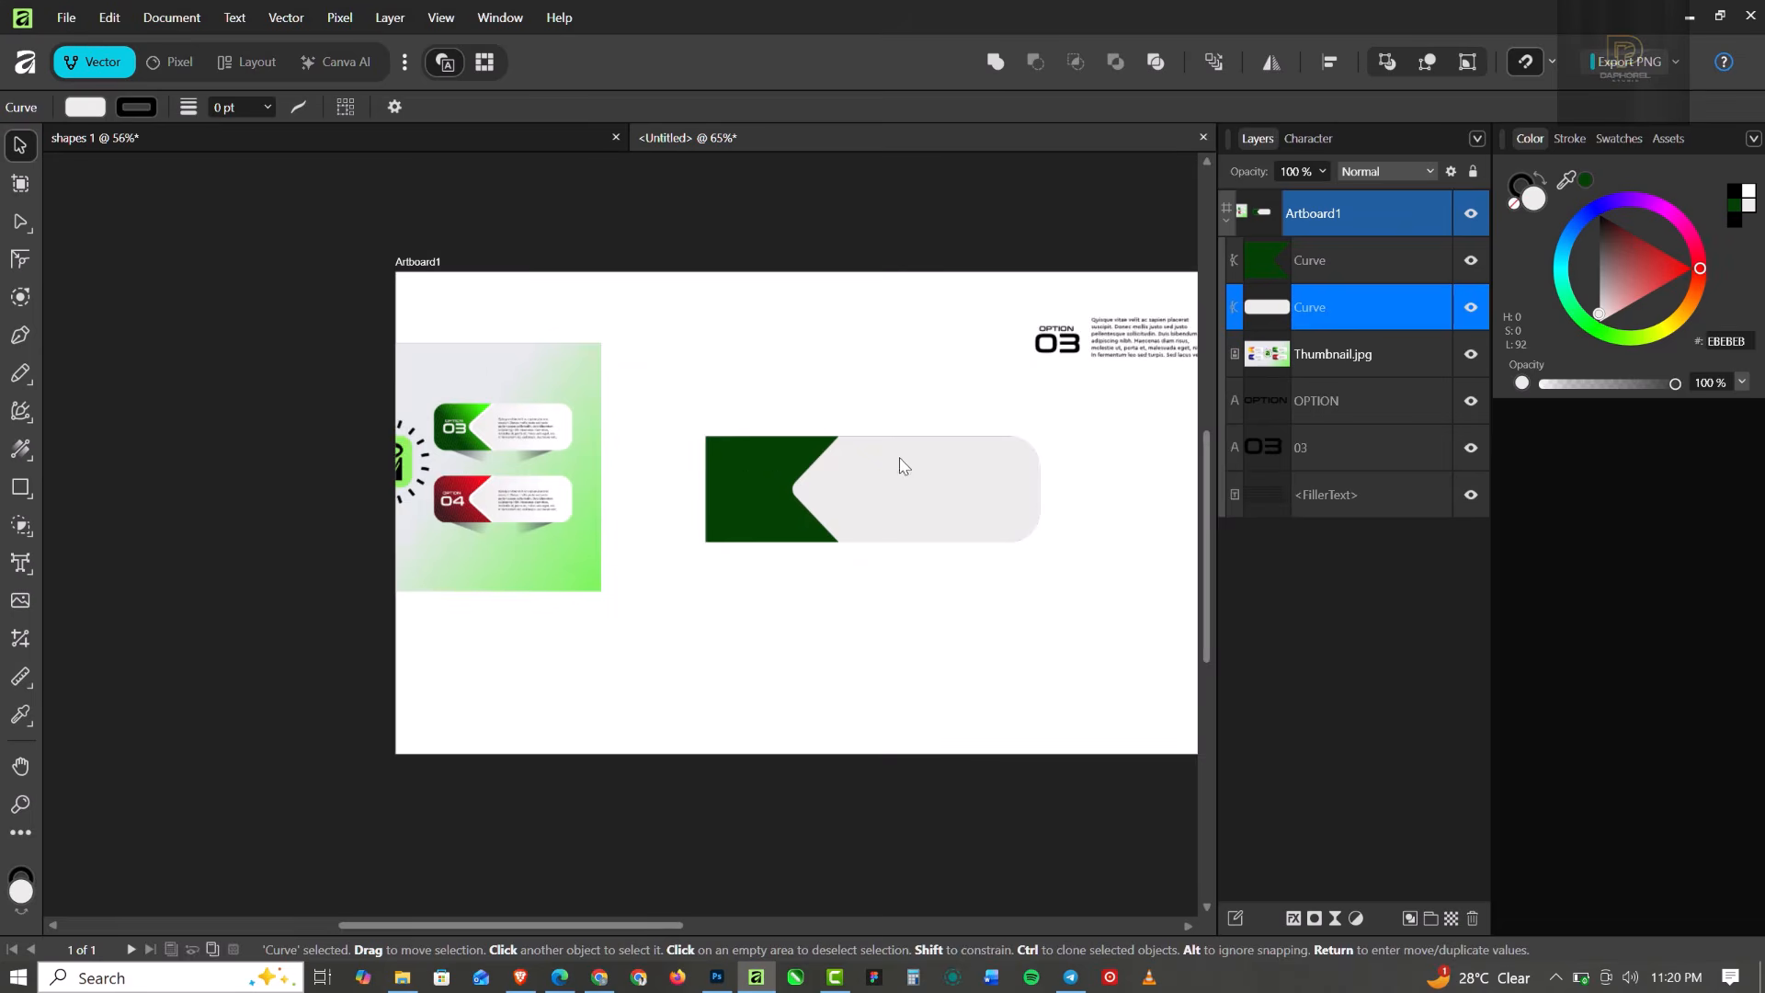
click(906, 317)
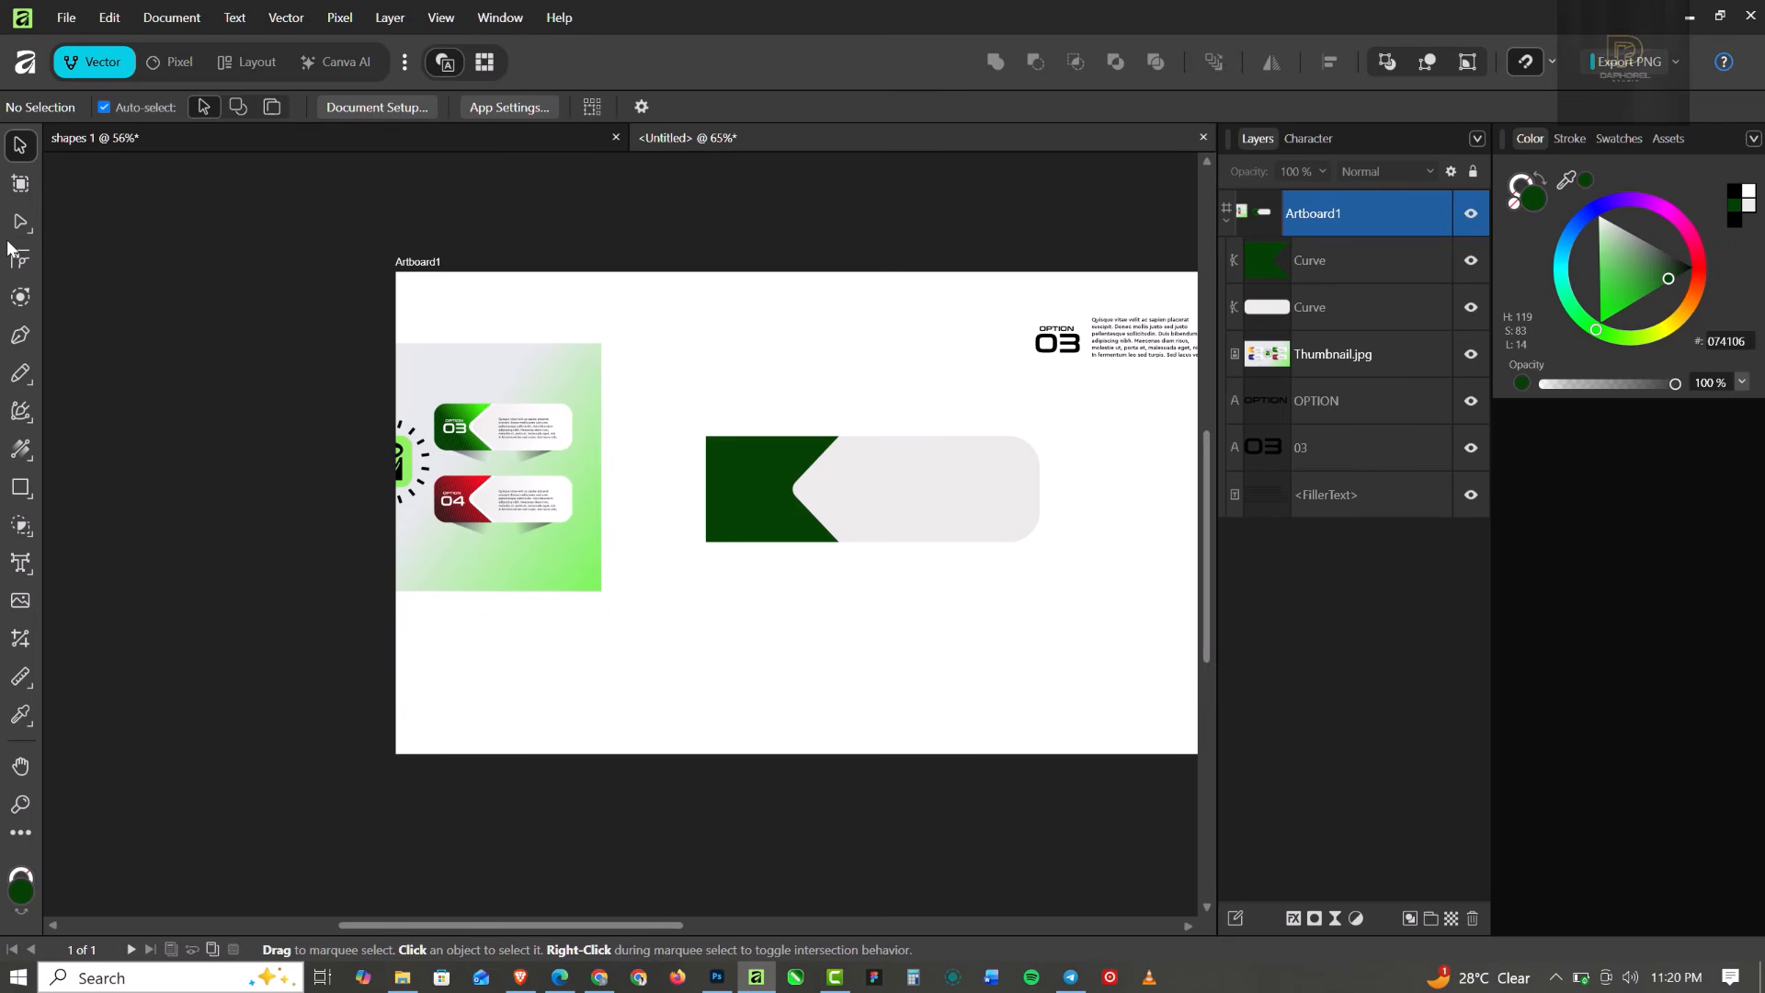
click(21, 183)
click(757, 338)
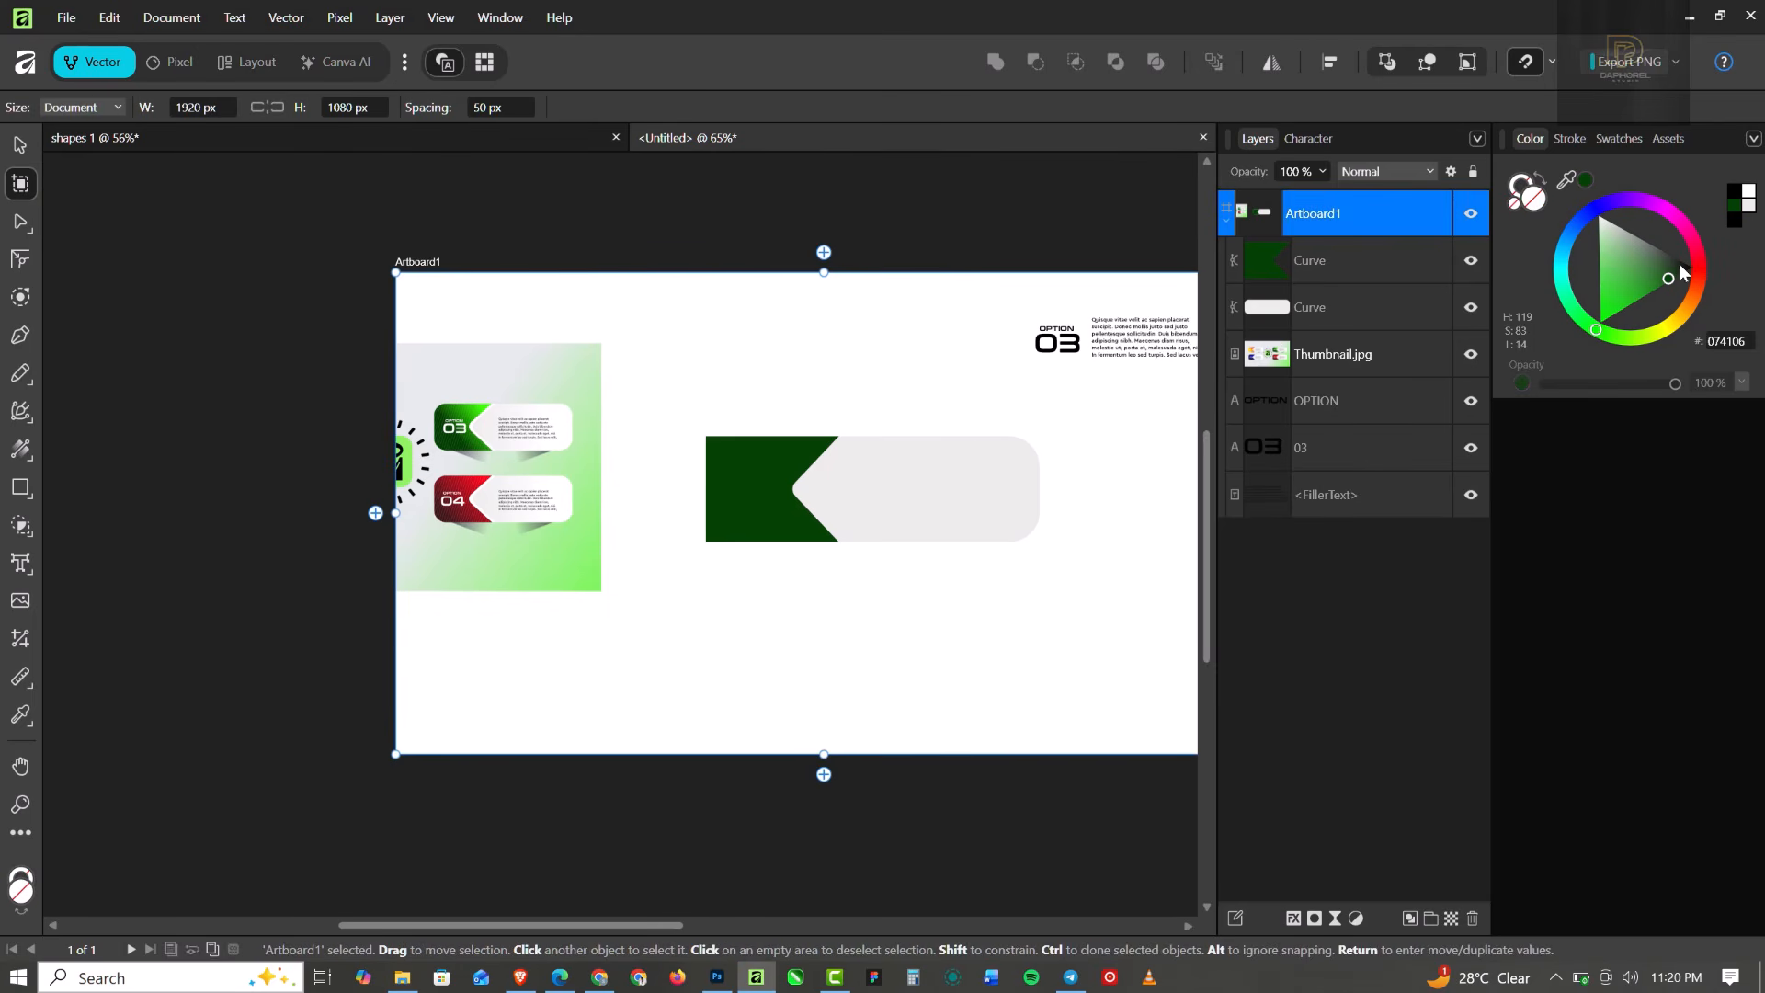
drag(1625, 246, 1613, 234)
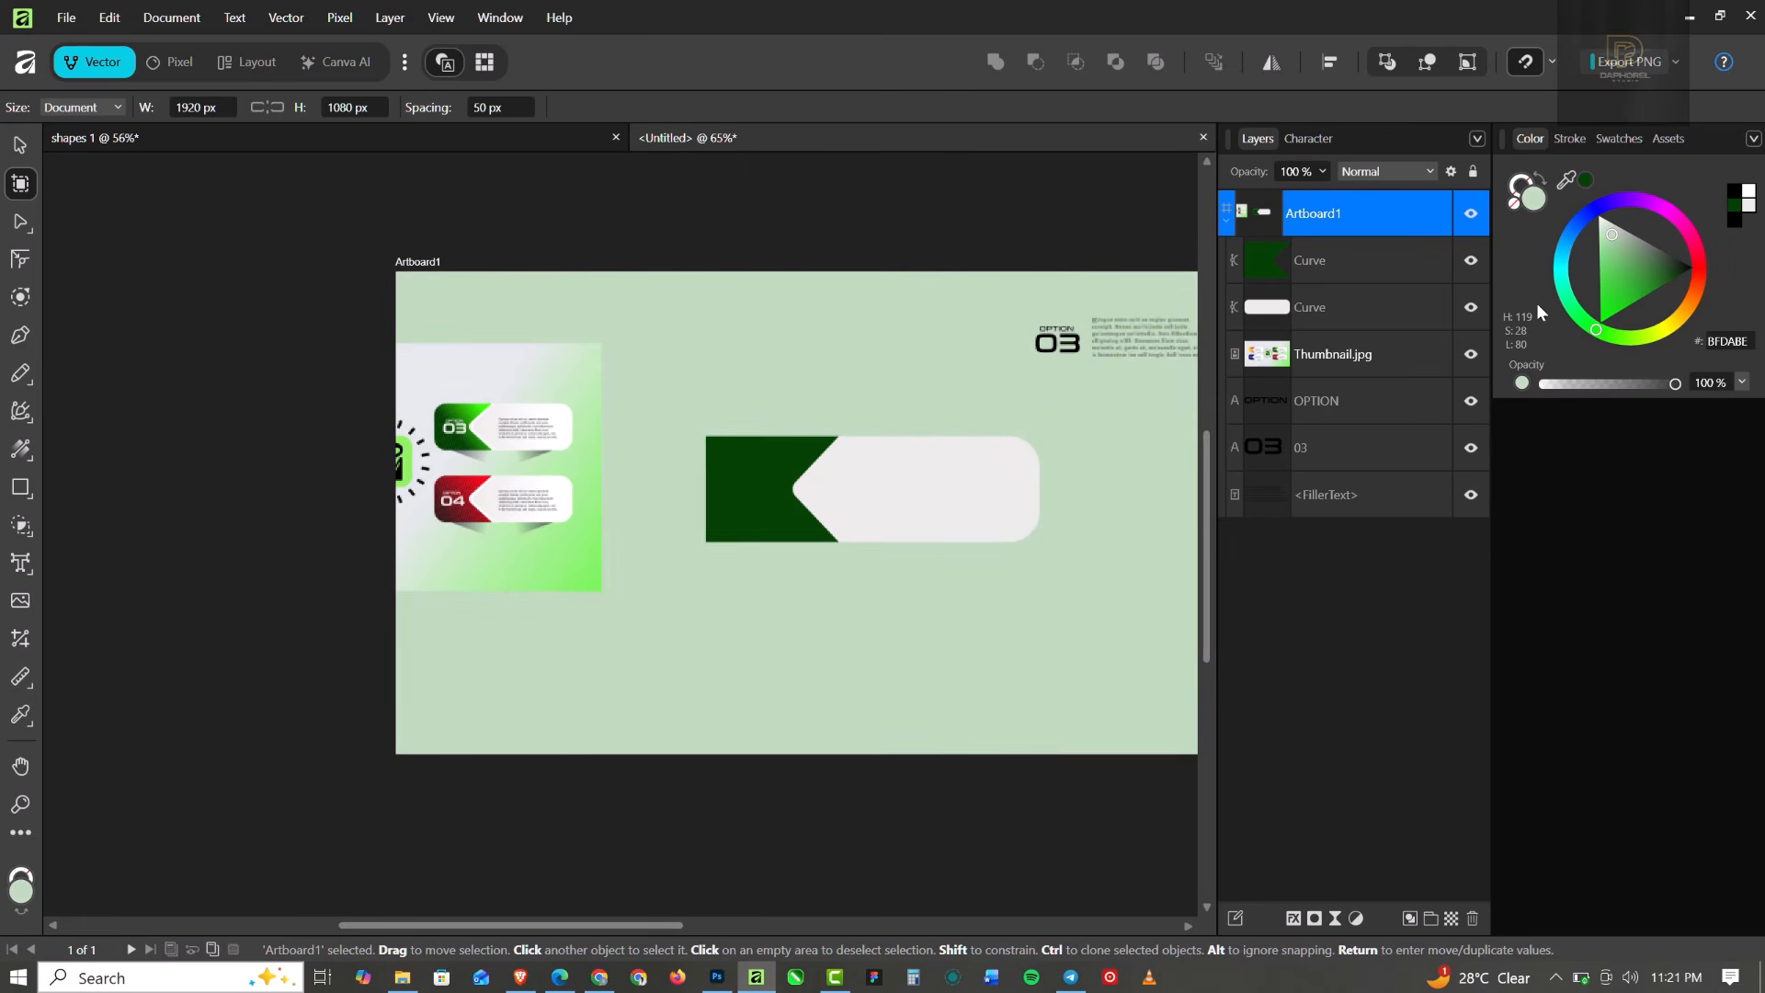
scroll(610, 500, down, 3)
scroll(748, 503, up, 3)
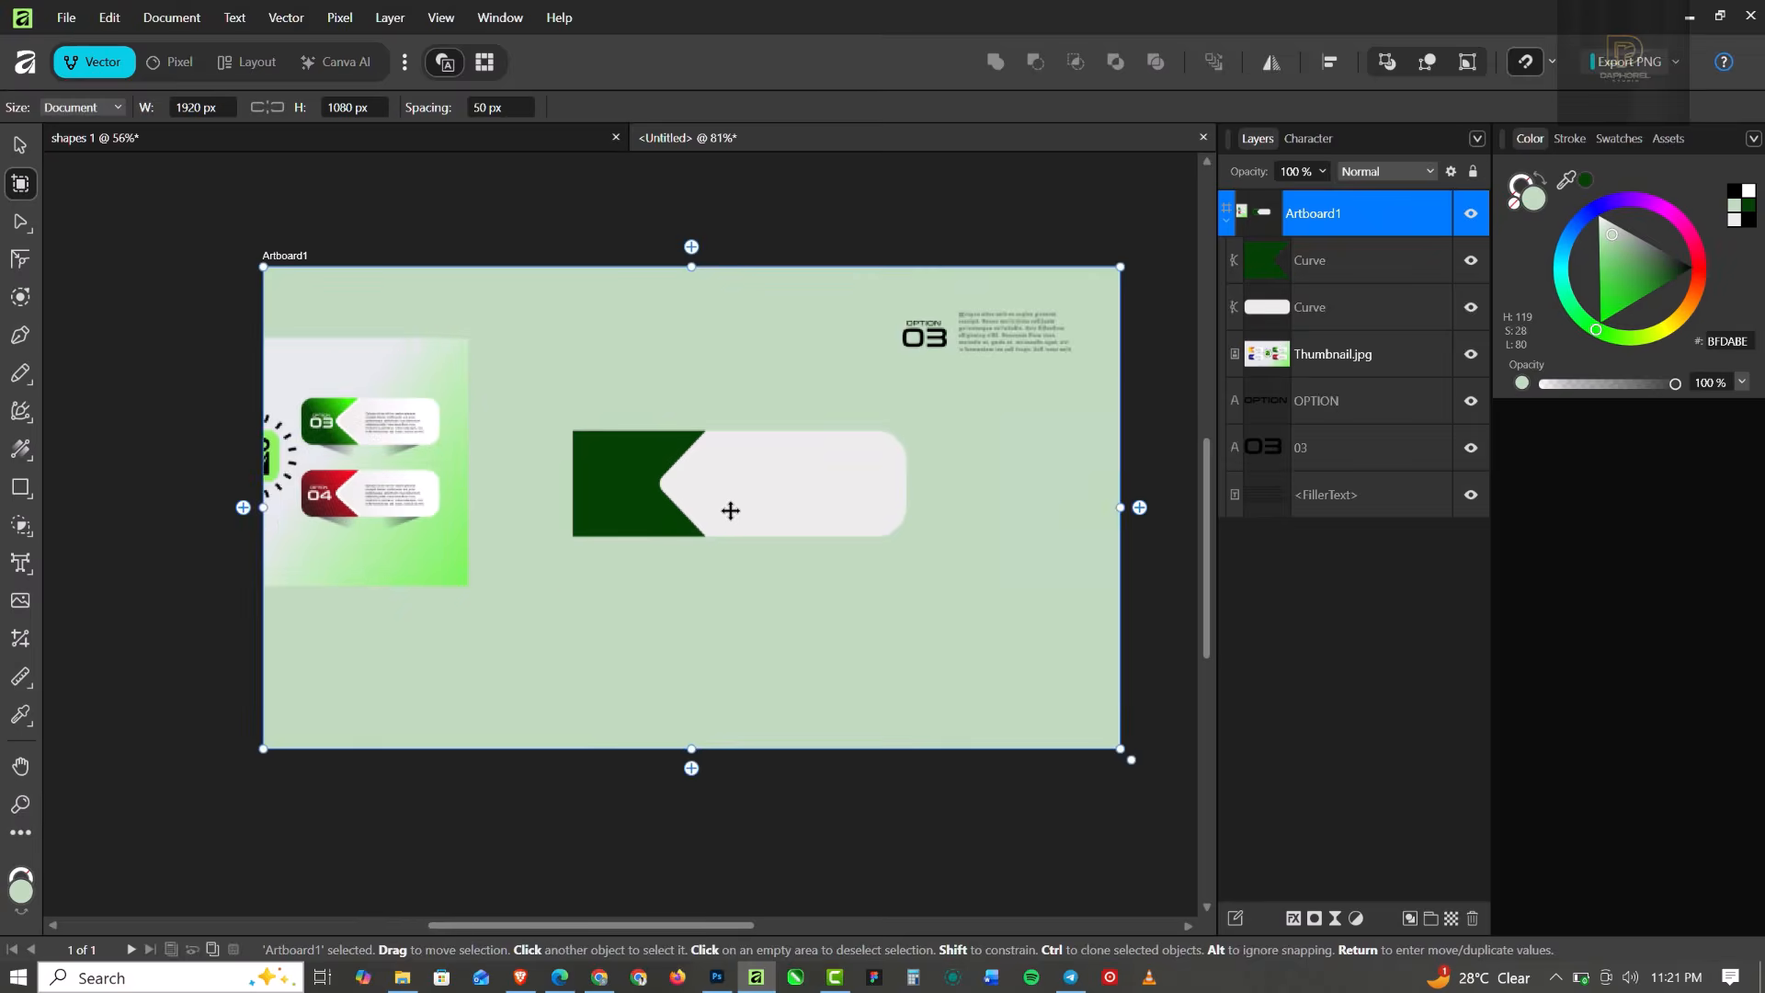
scroll(730, 510, up, 2)
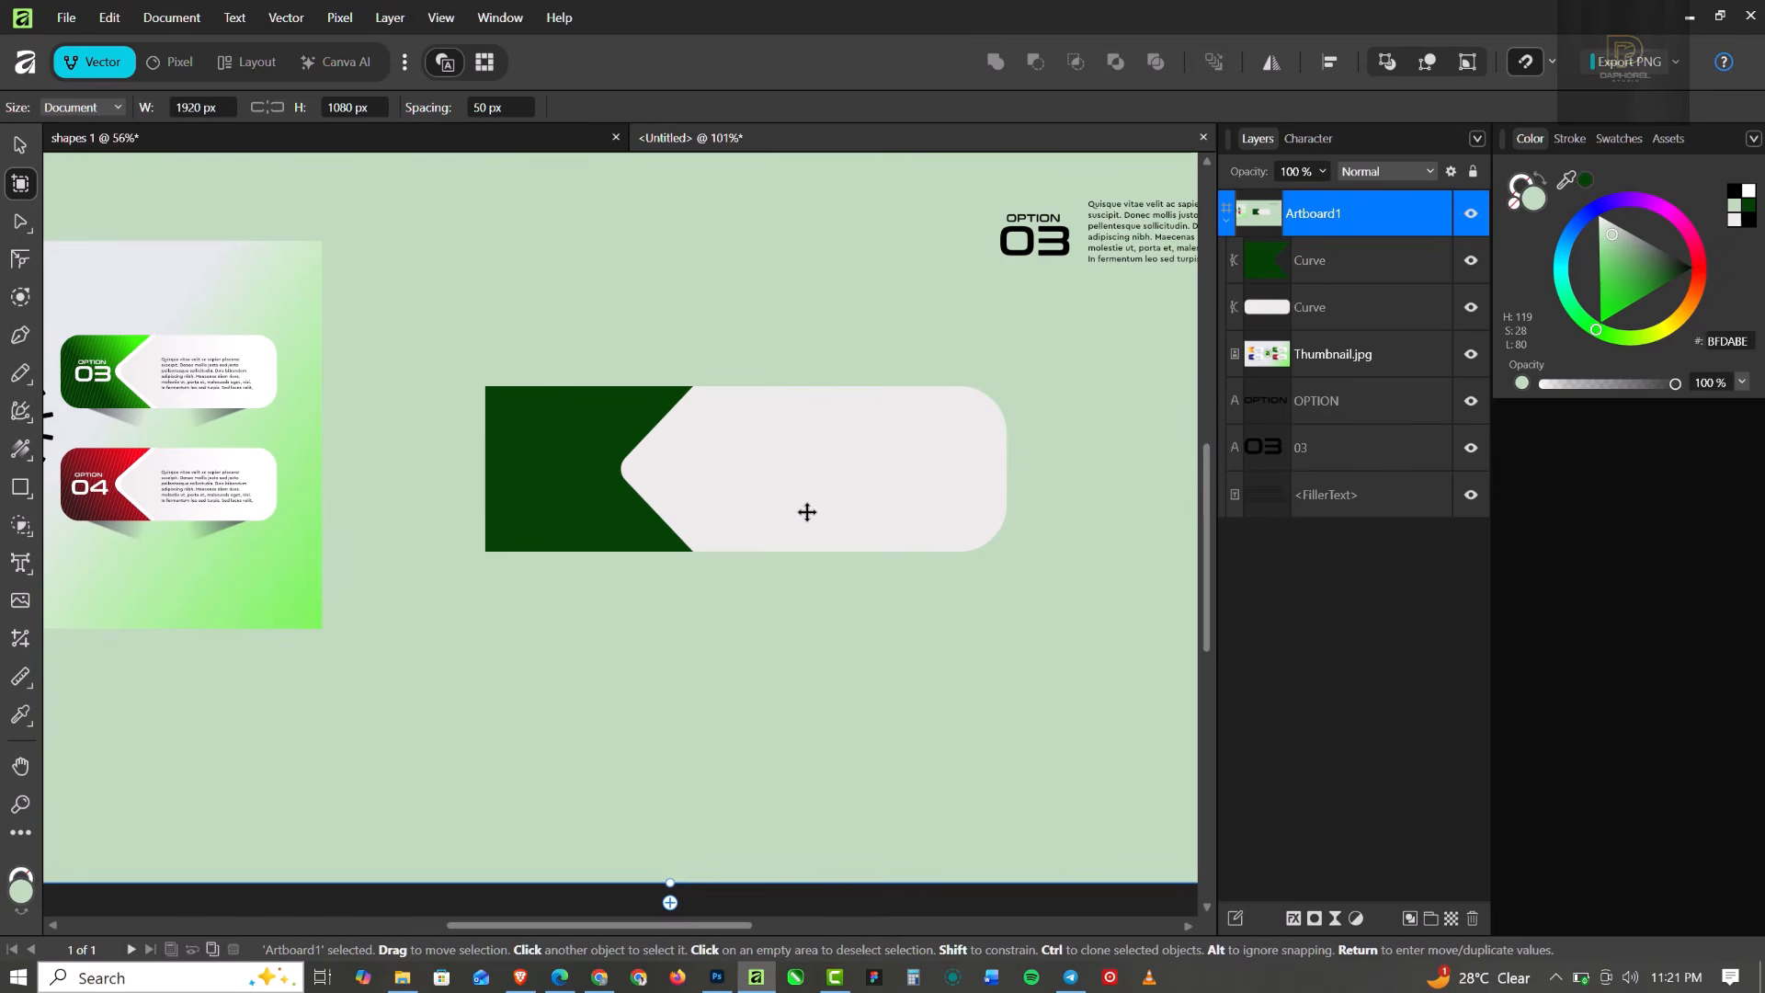
scroll(545, 446, up, 1)
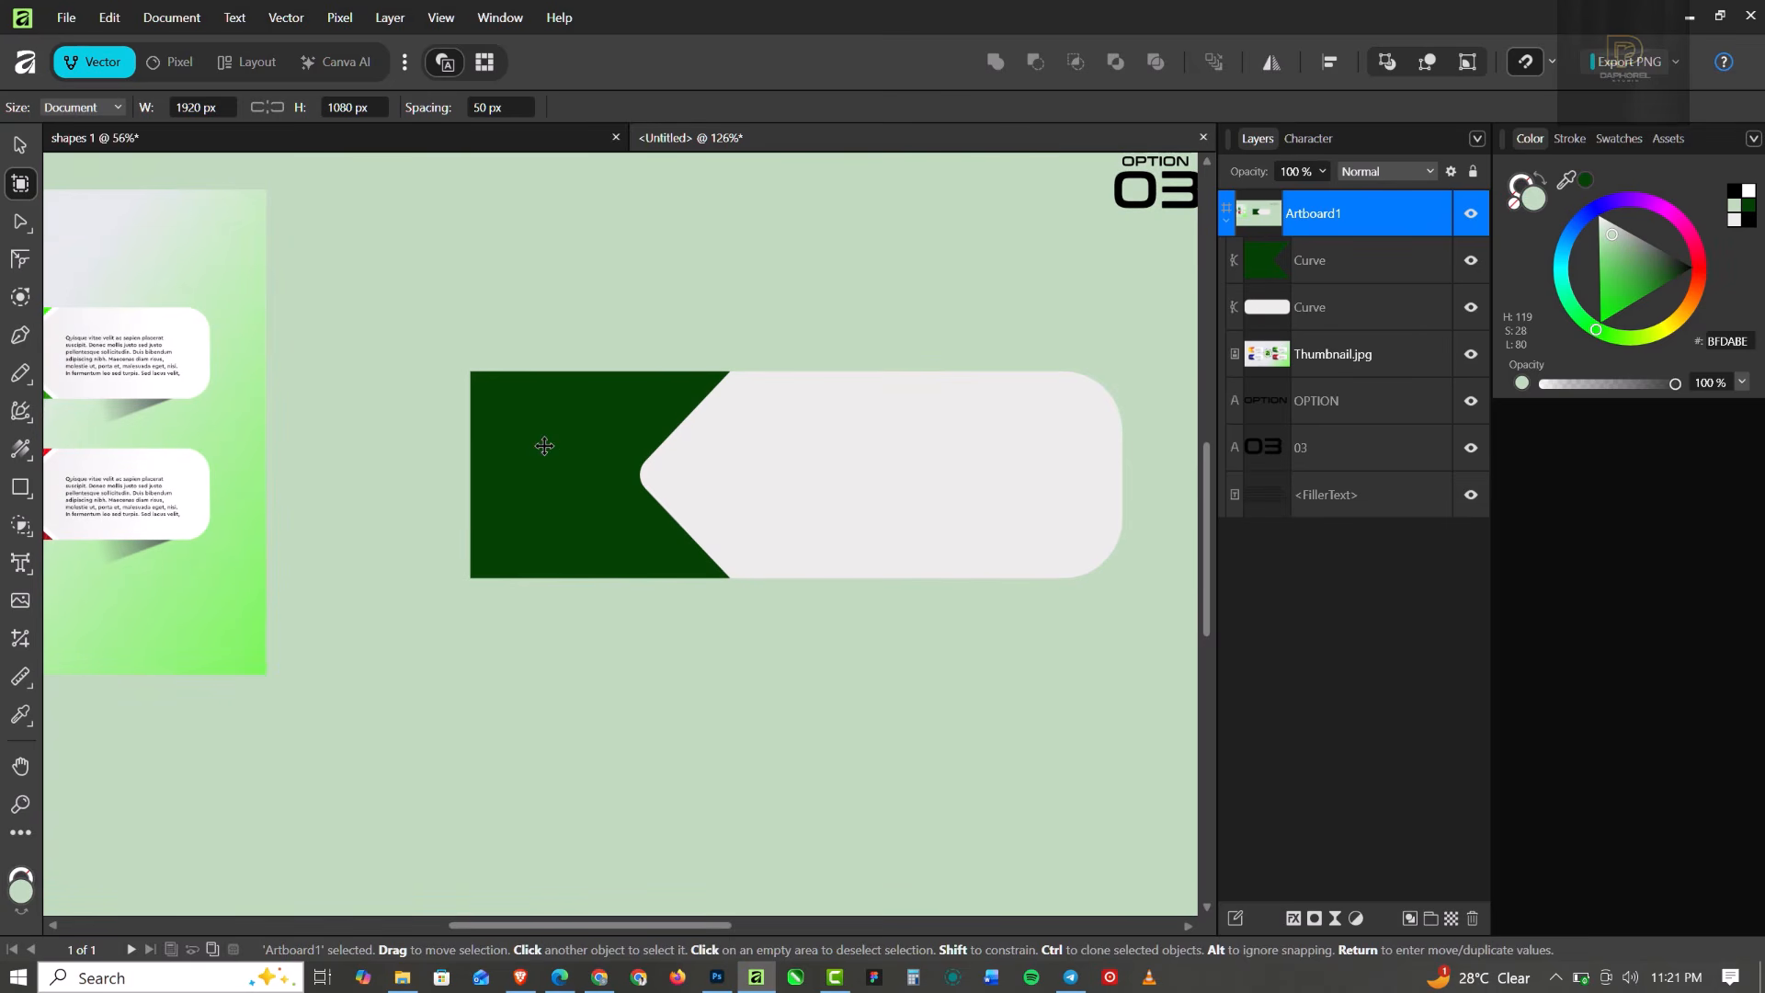
Clip the notched dark green shape inside the light grey rounded banner shape.
click(21, 147)
click(554, 445)
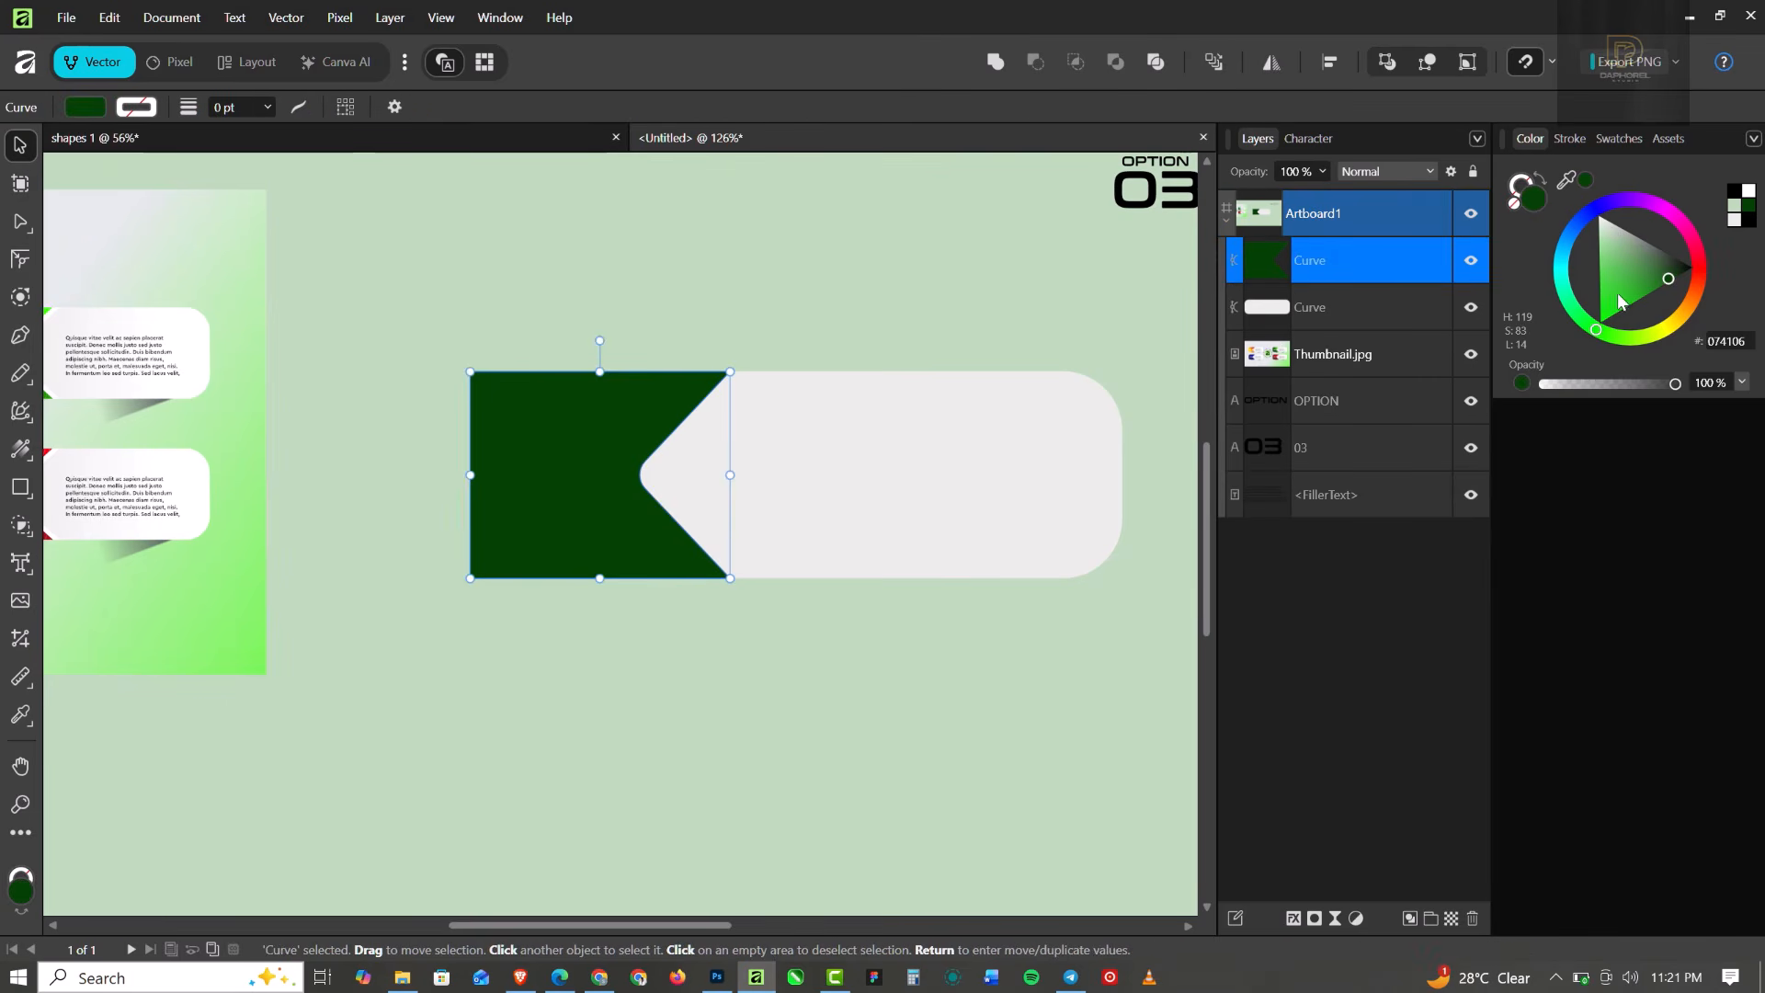
drag(1377, 272, 1375, 312)
click(760, 276)
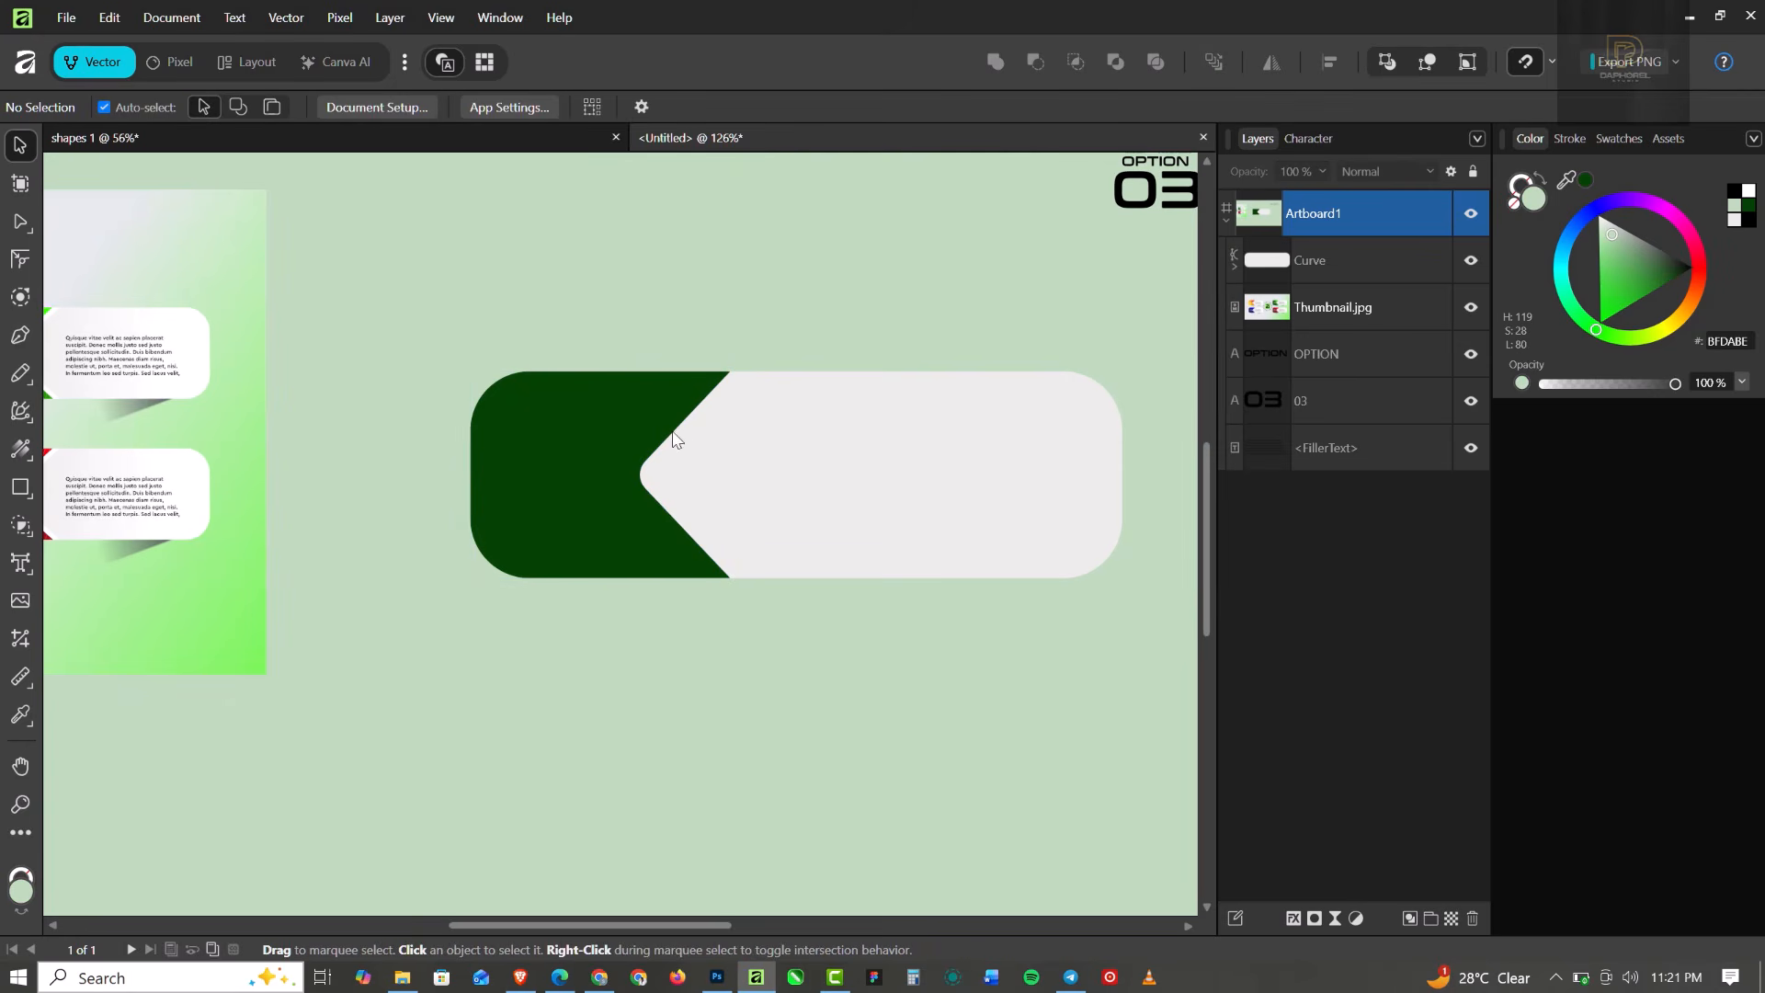
Duplicate the clipped dark green shape and fill the copy with white FFFFFF.
click(621, 449)
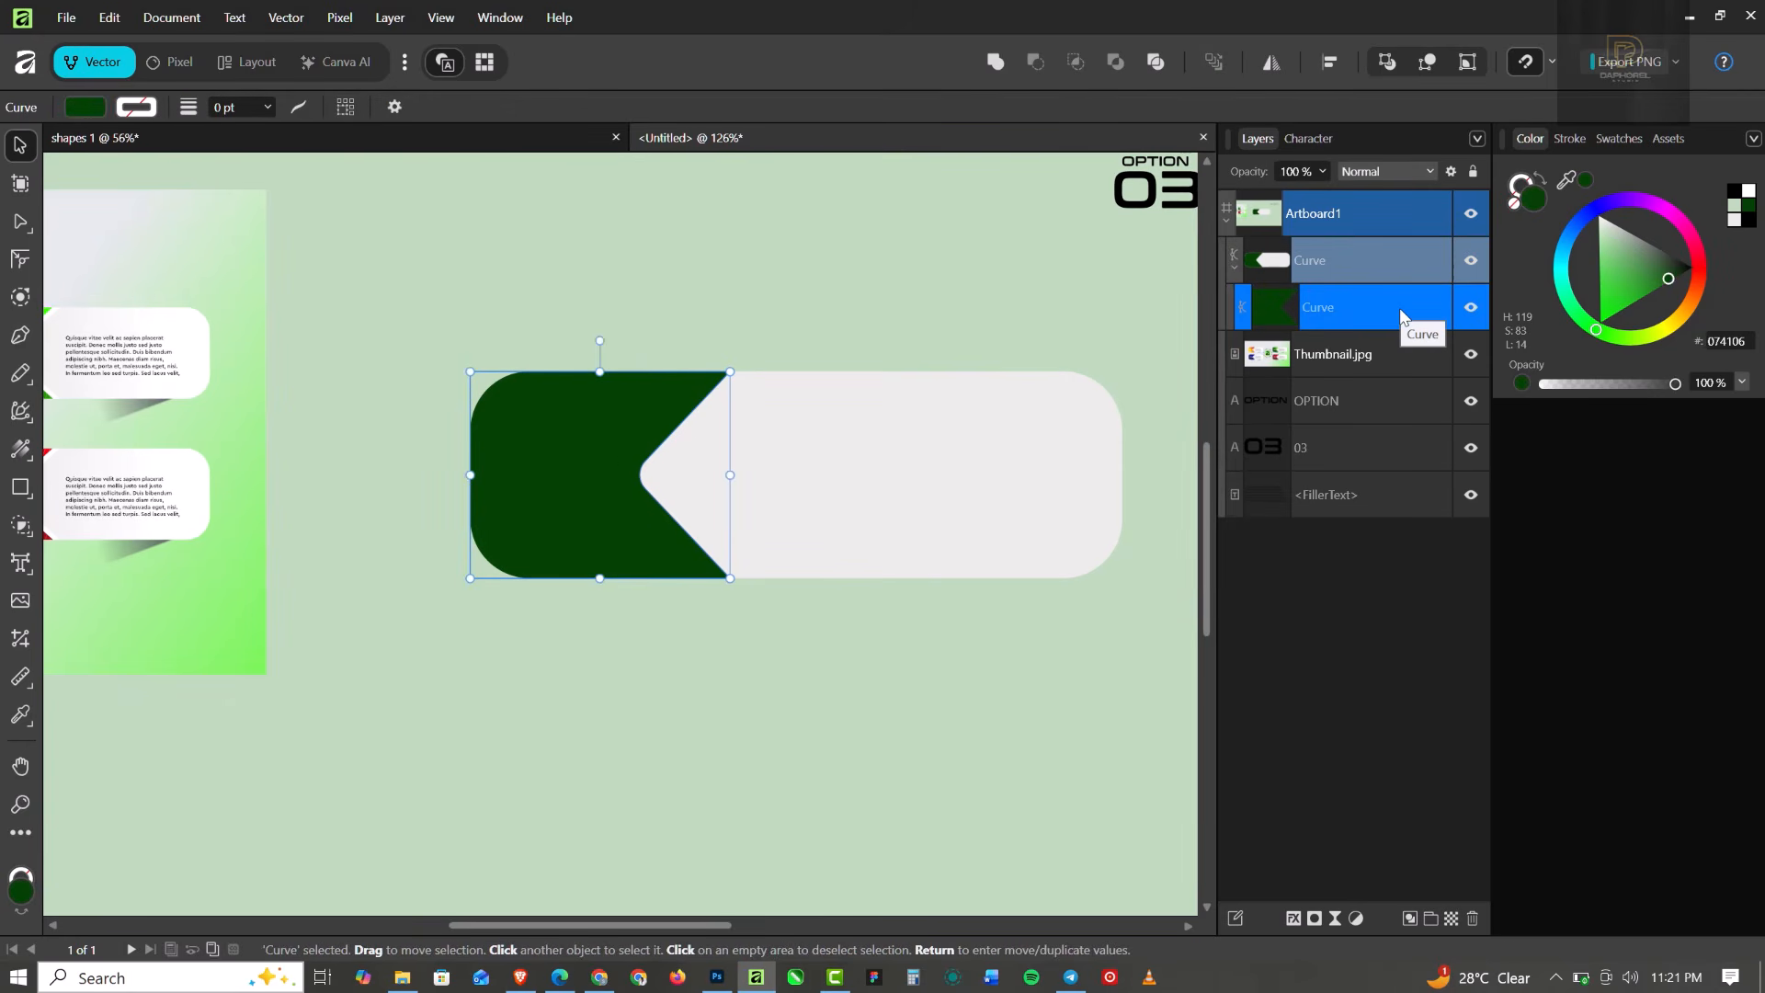
key(ctrl+j)
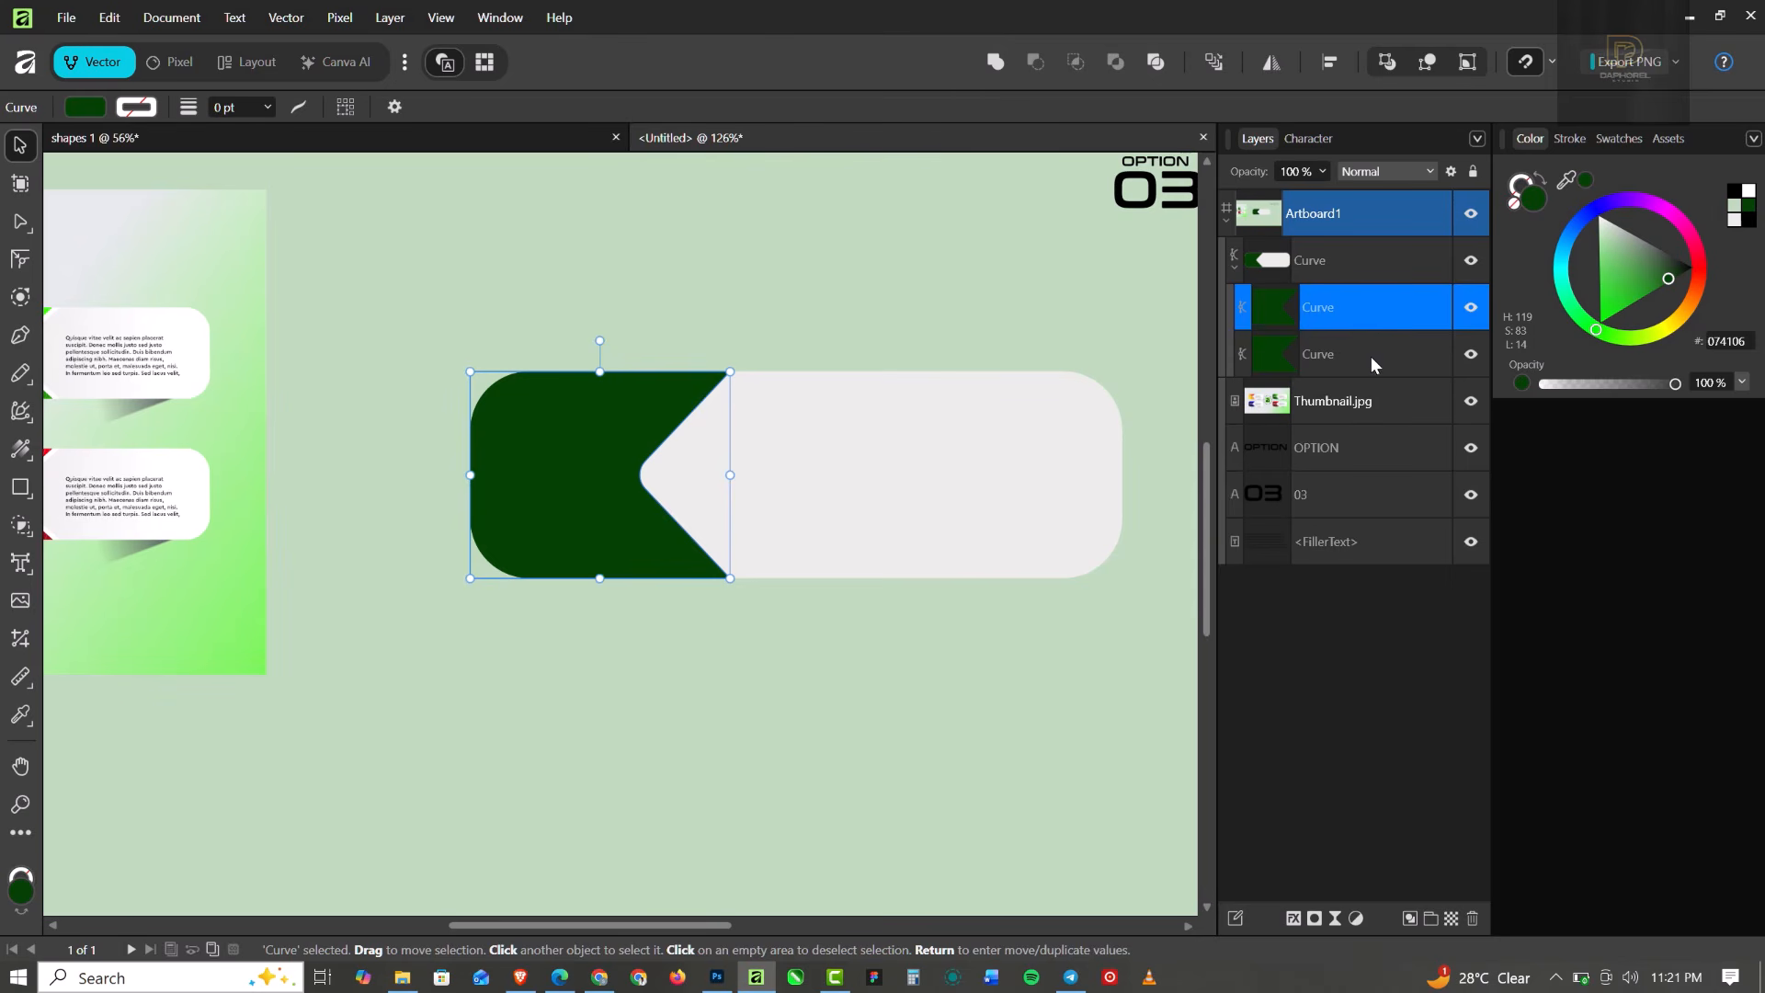
click(1748, 195)
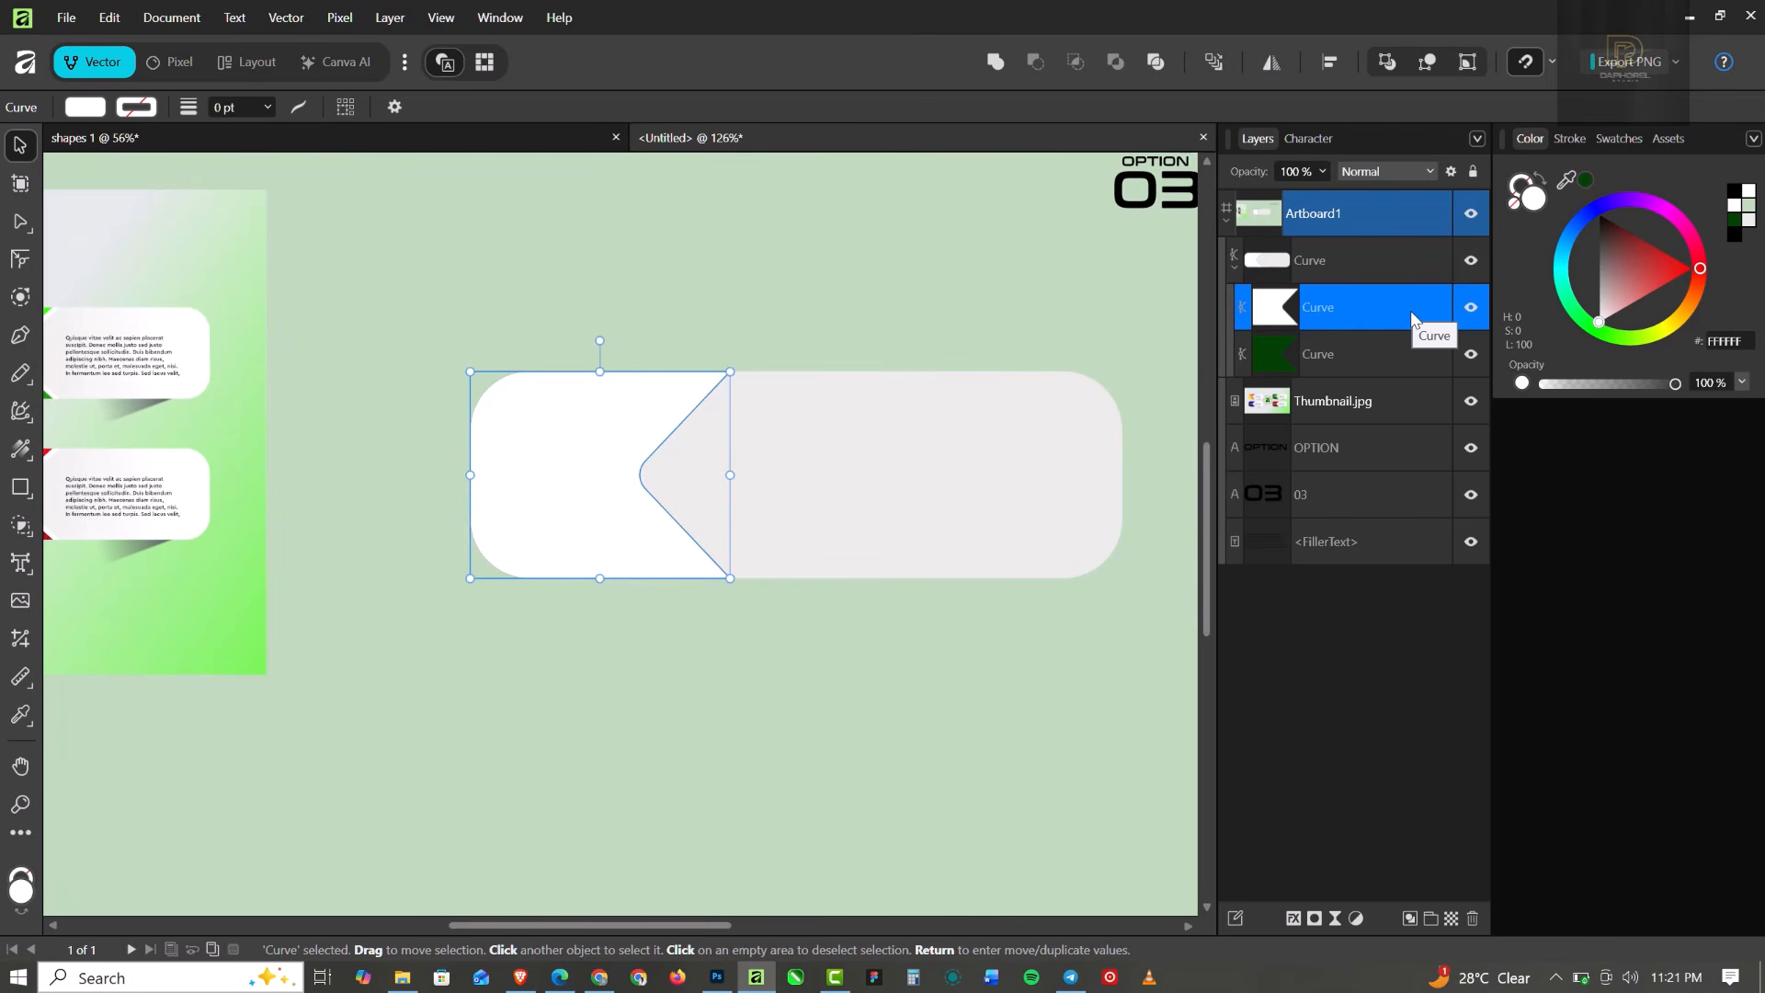
Shift the white copy to the right and place it beneath the dark green shape as a white notch edge.
key(shift+Right)
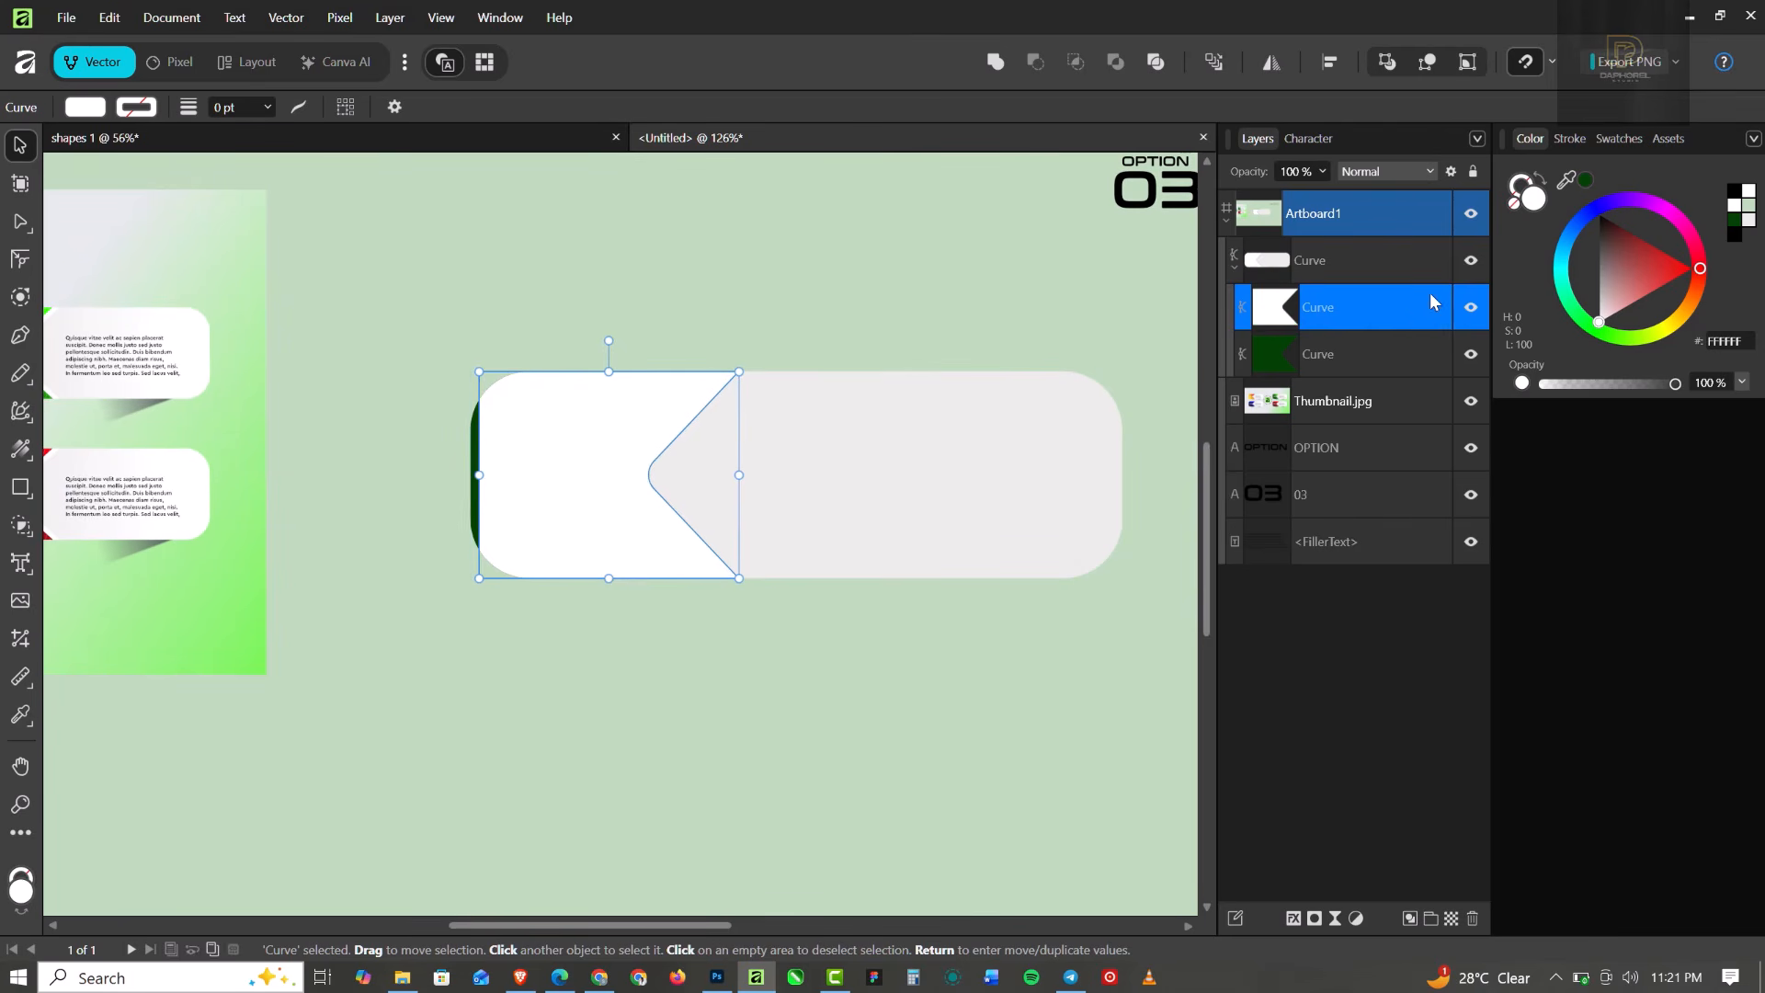
drag(1378, 313, 1381, 368)
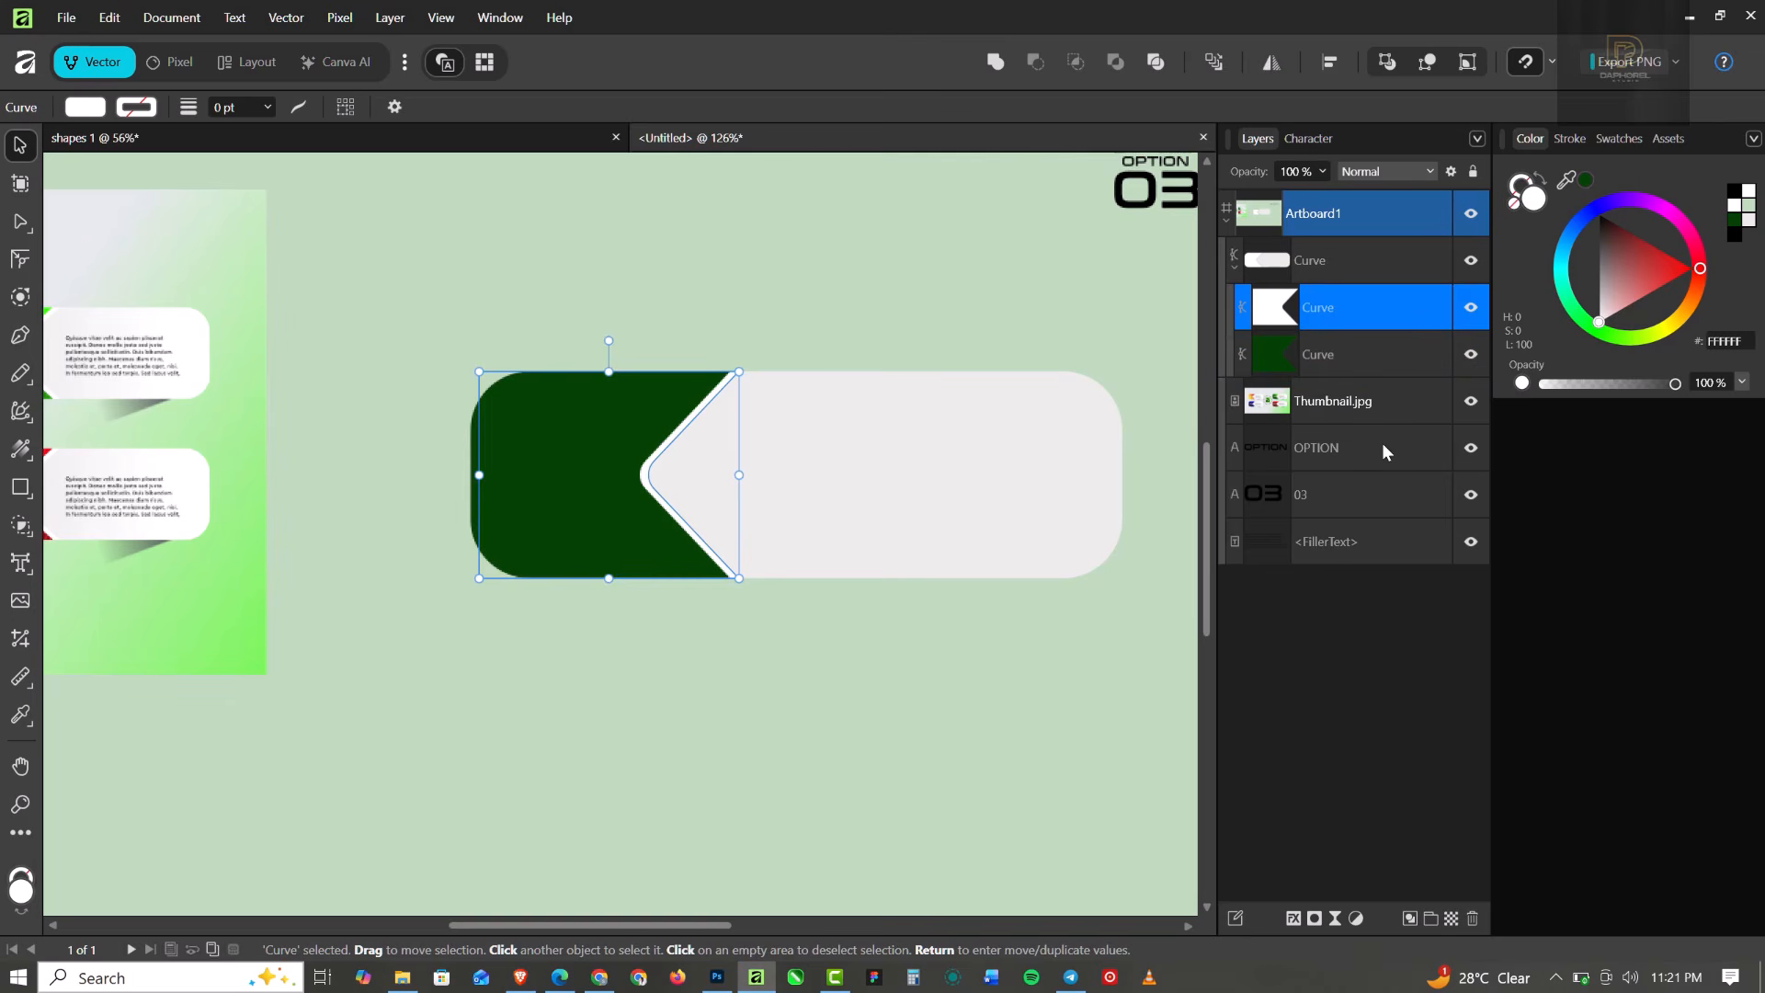
click(796, 299)
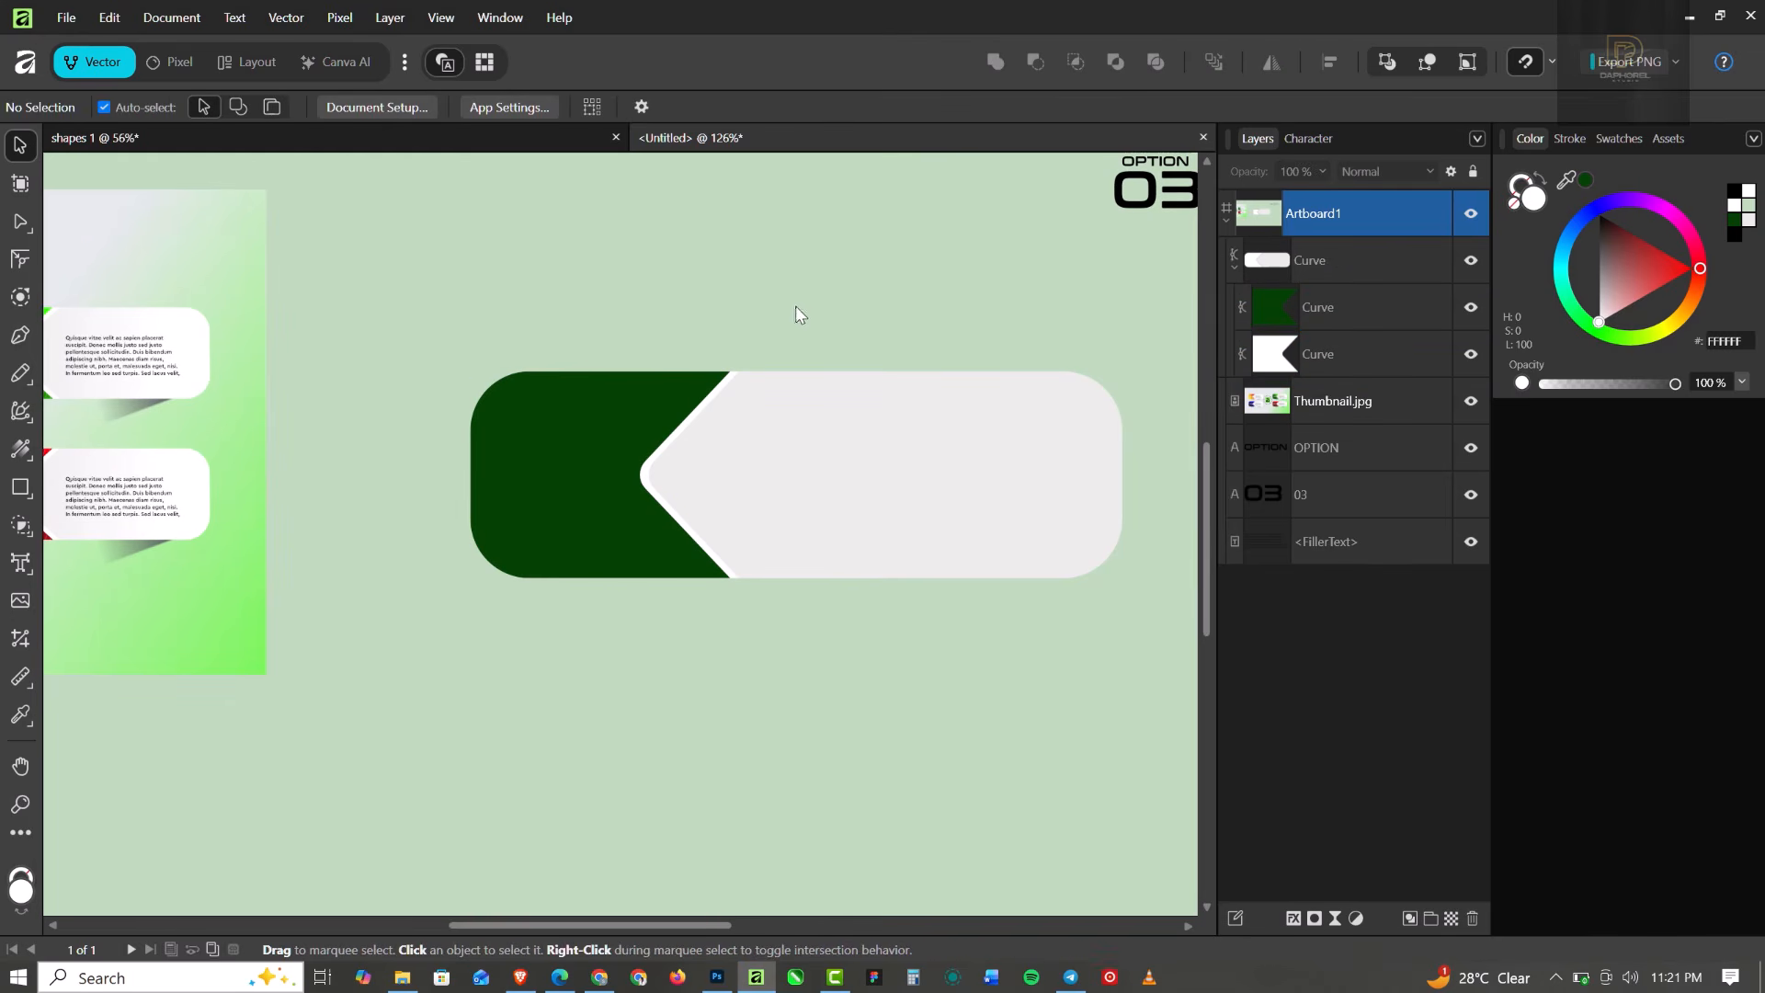
Widen the white notch edge by nudging the white copy further right to an offset of about 14 px from the green shape.
scroll(657, 490, up, 3)
scroll(657, 490, up, 3)
click(640, 471)
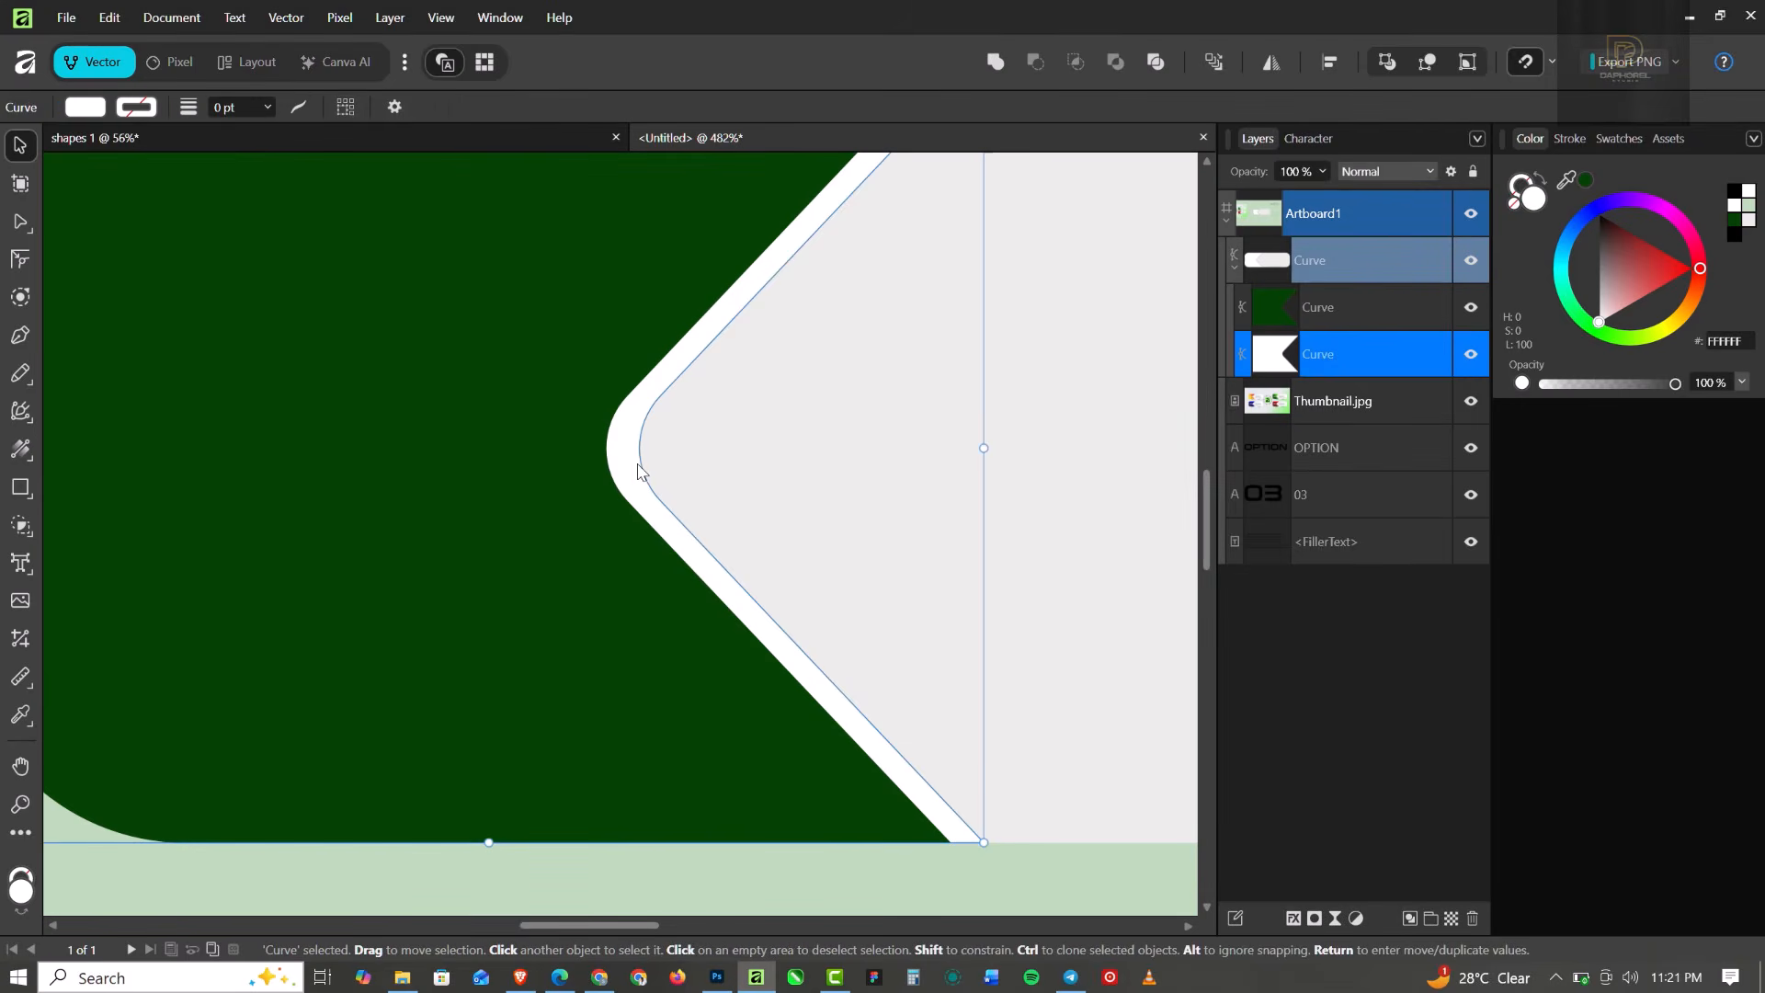
key(Right)
key(Right)
key(Right)
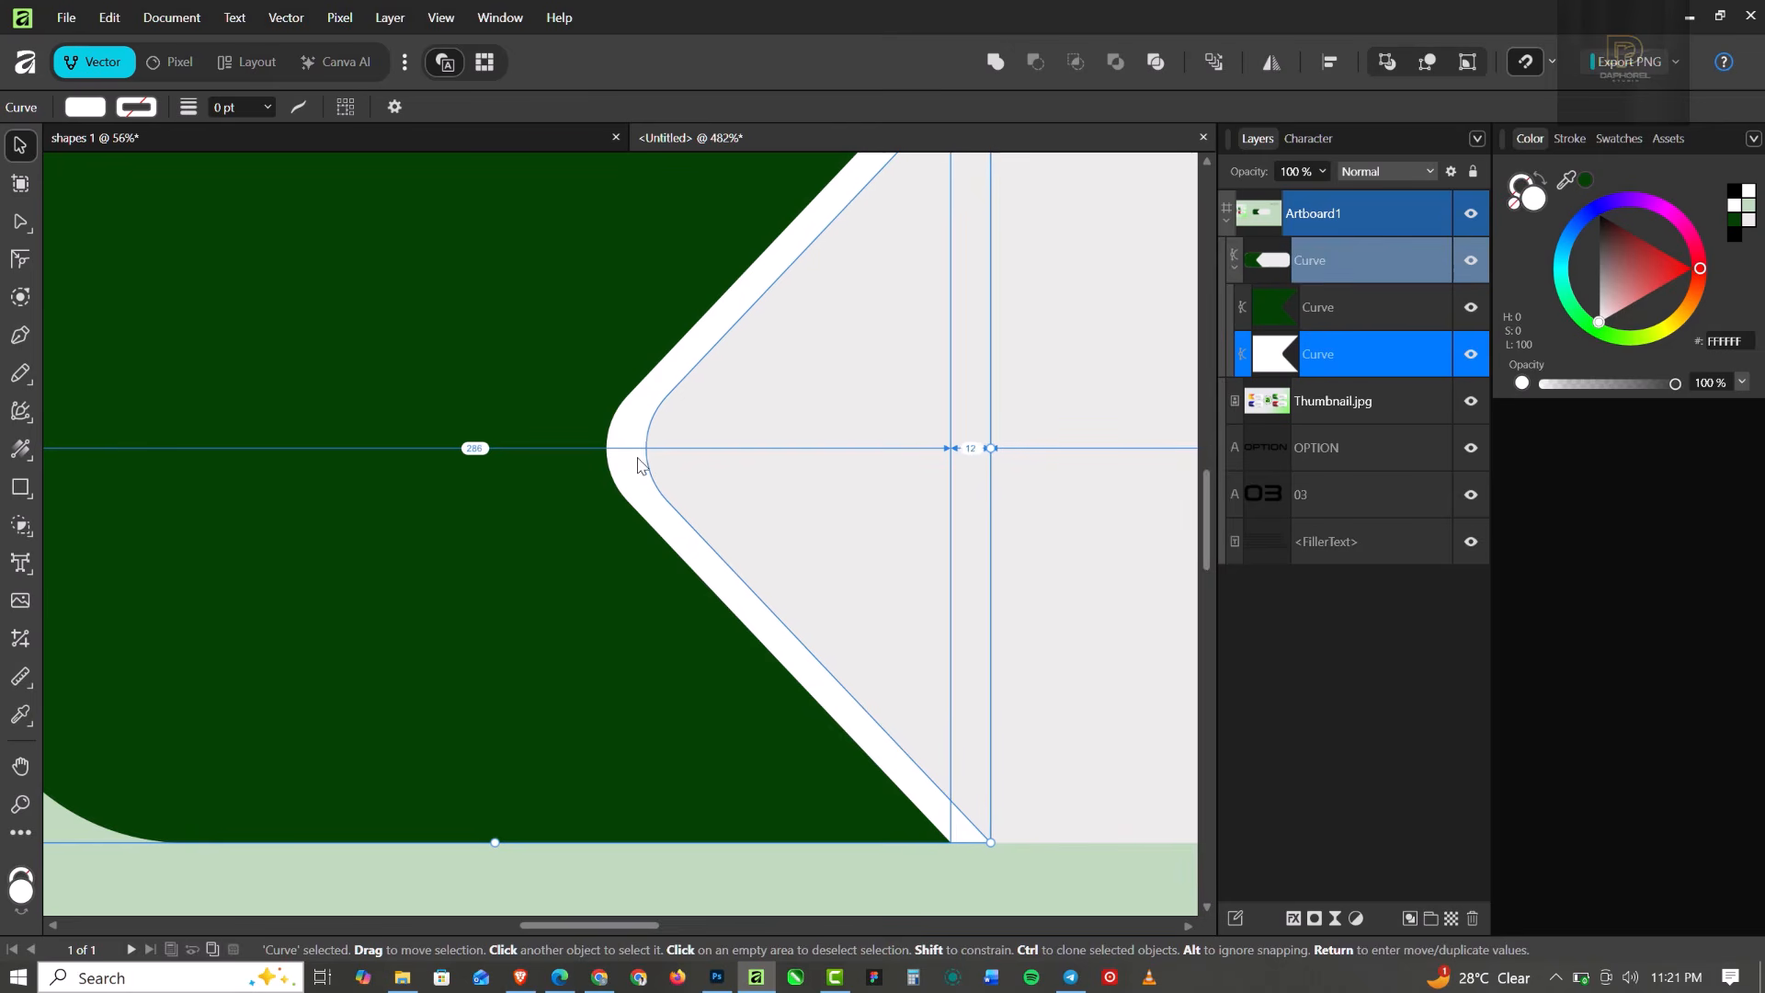
scroll(784, 431, down, 2)
scroll(784, 437, down, 1)
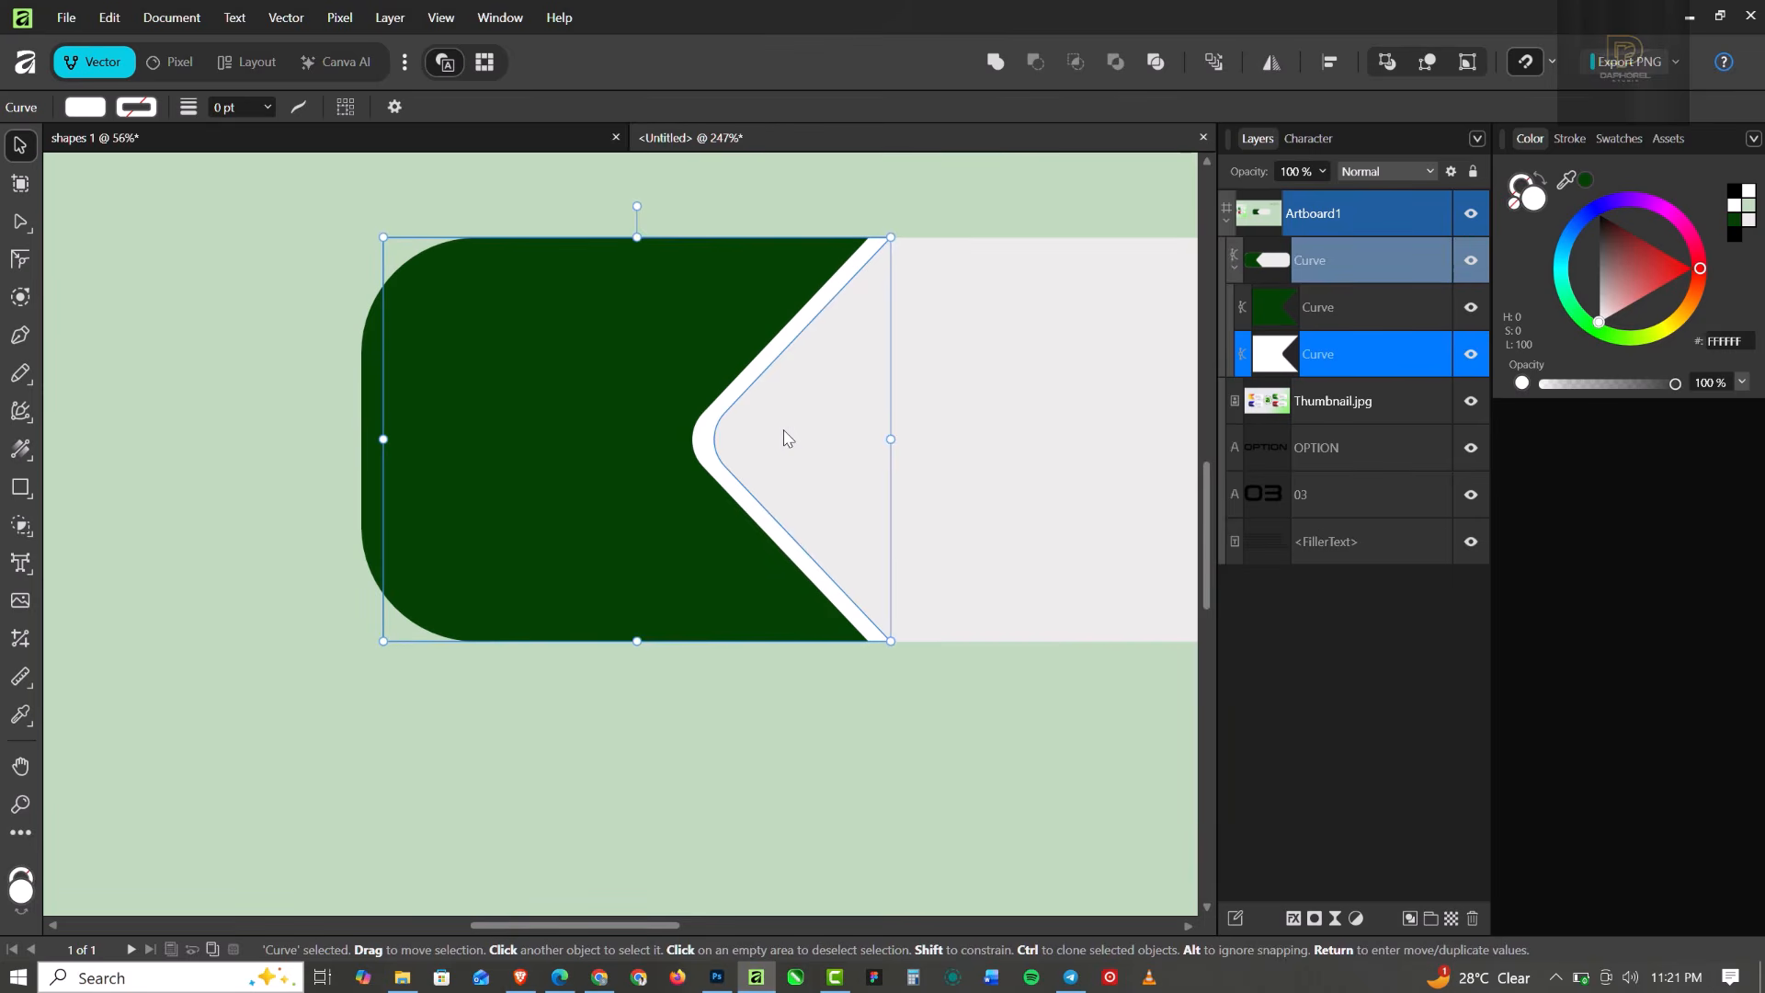
scroll(784, 435, up, 2)
scroll(784, 436, down, 5)
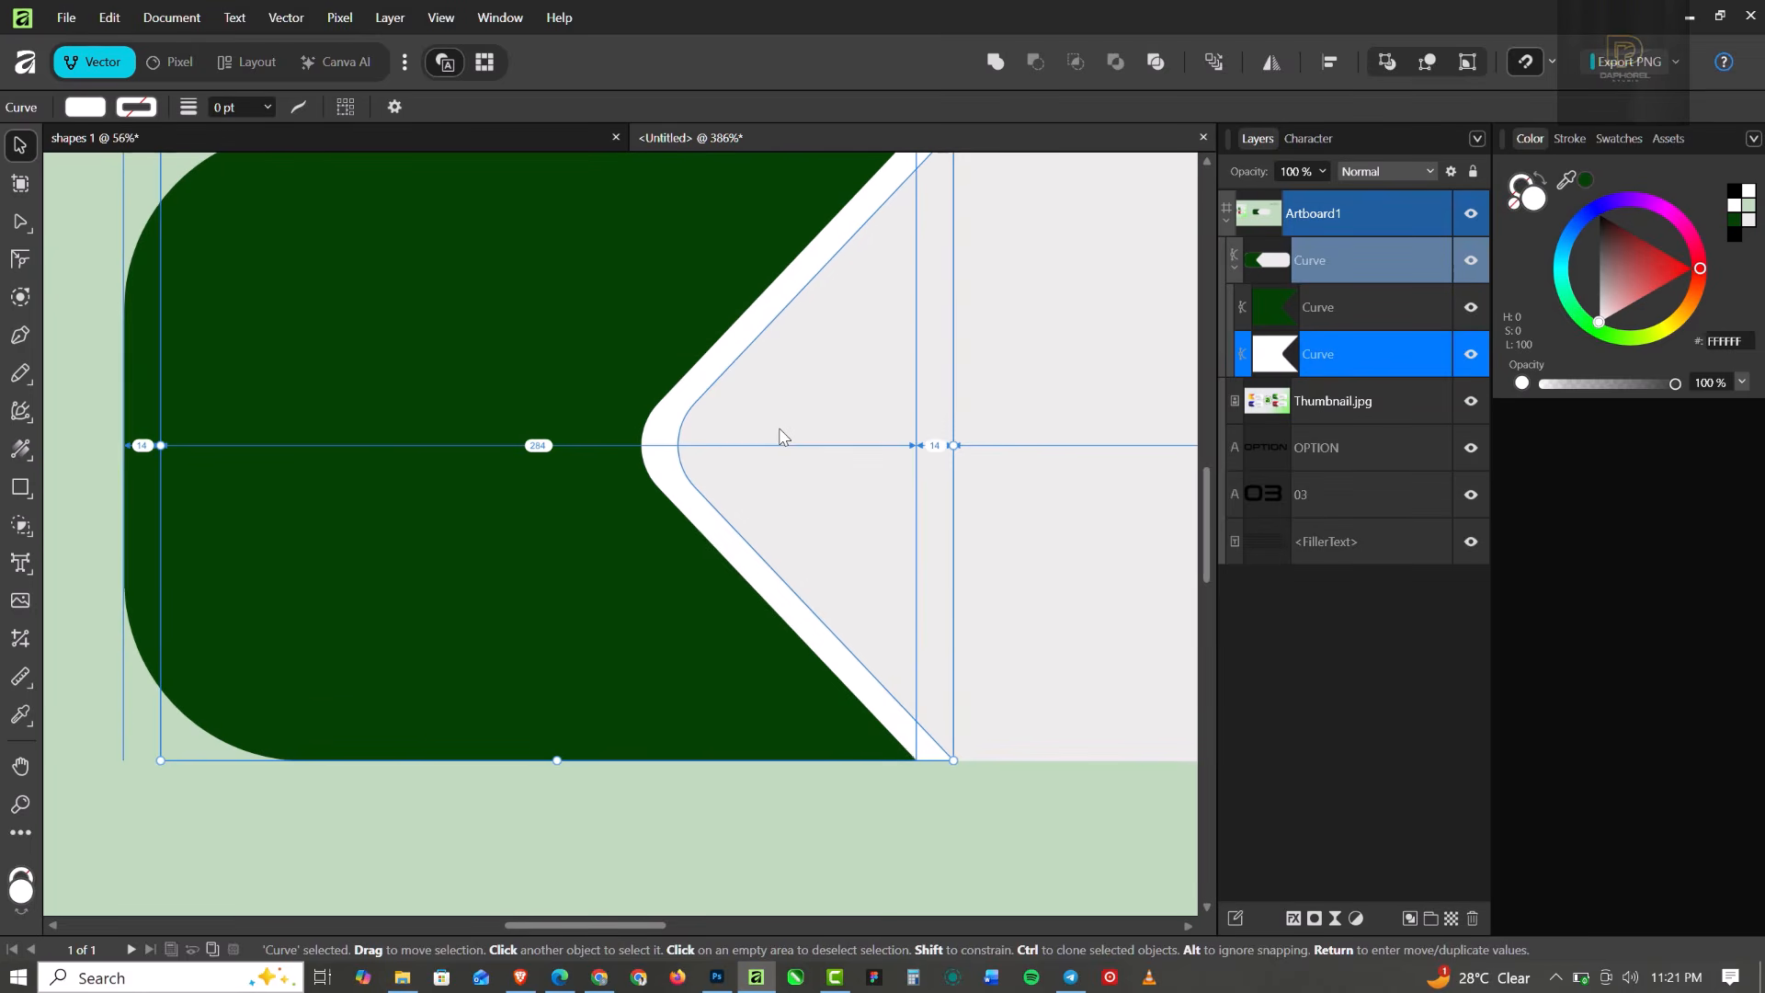
click(900, 255)
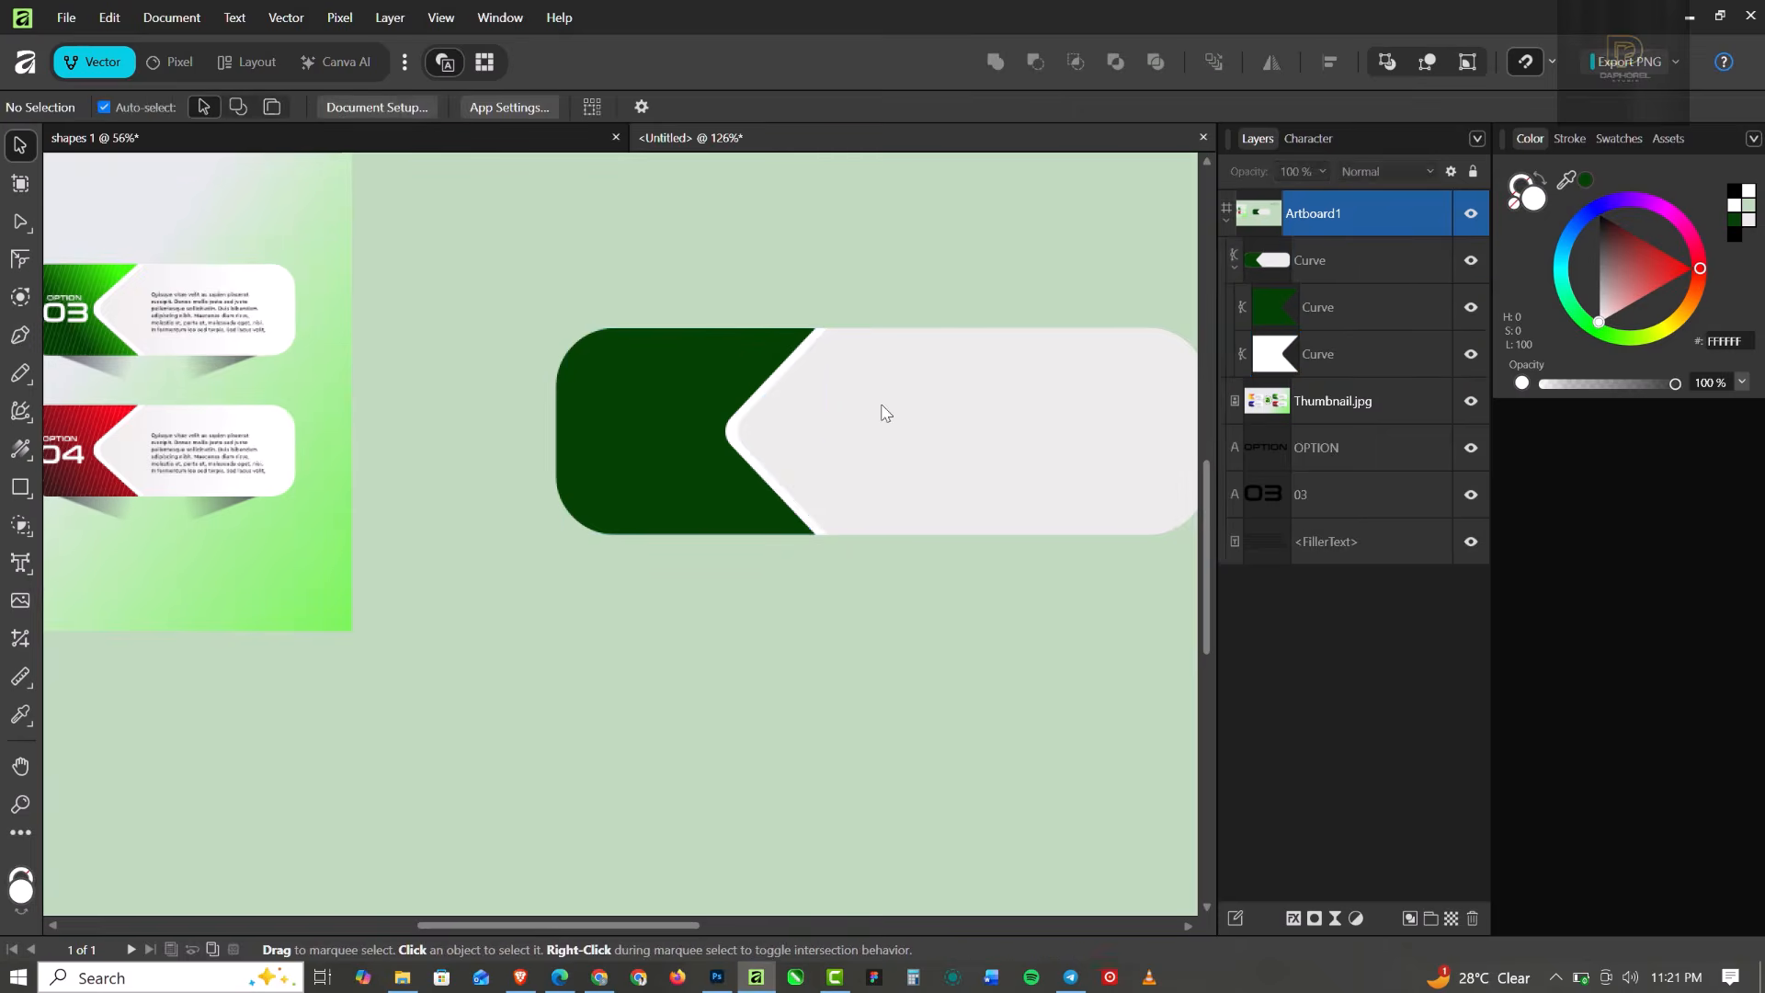
Apply a horizontal linear gradient to the rounded banner shape, running from light grey EBEBEB at the notch to white FFFFFF near its right end.
scroll(891, 433, down, 2)
click(895, 434)
scroll(906, 435, up, 1)
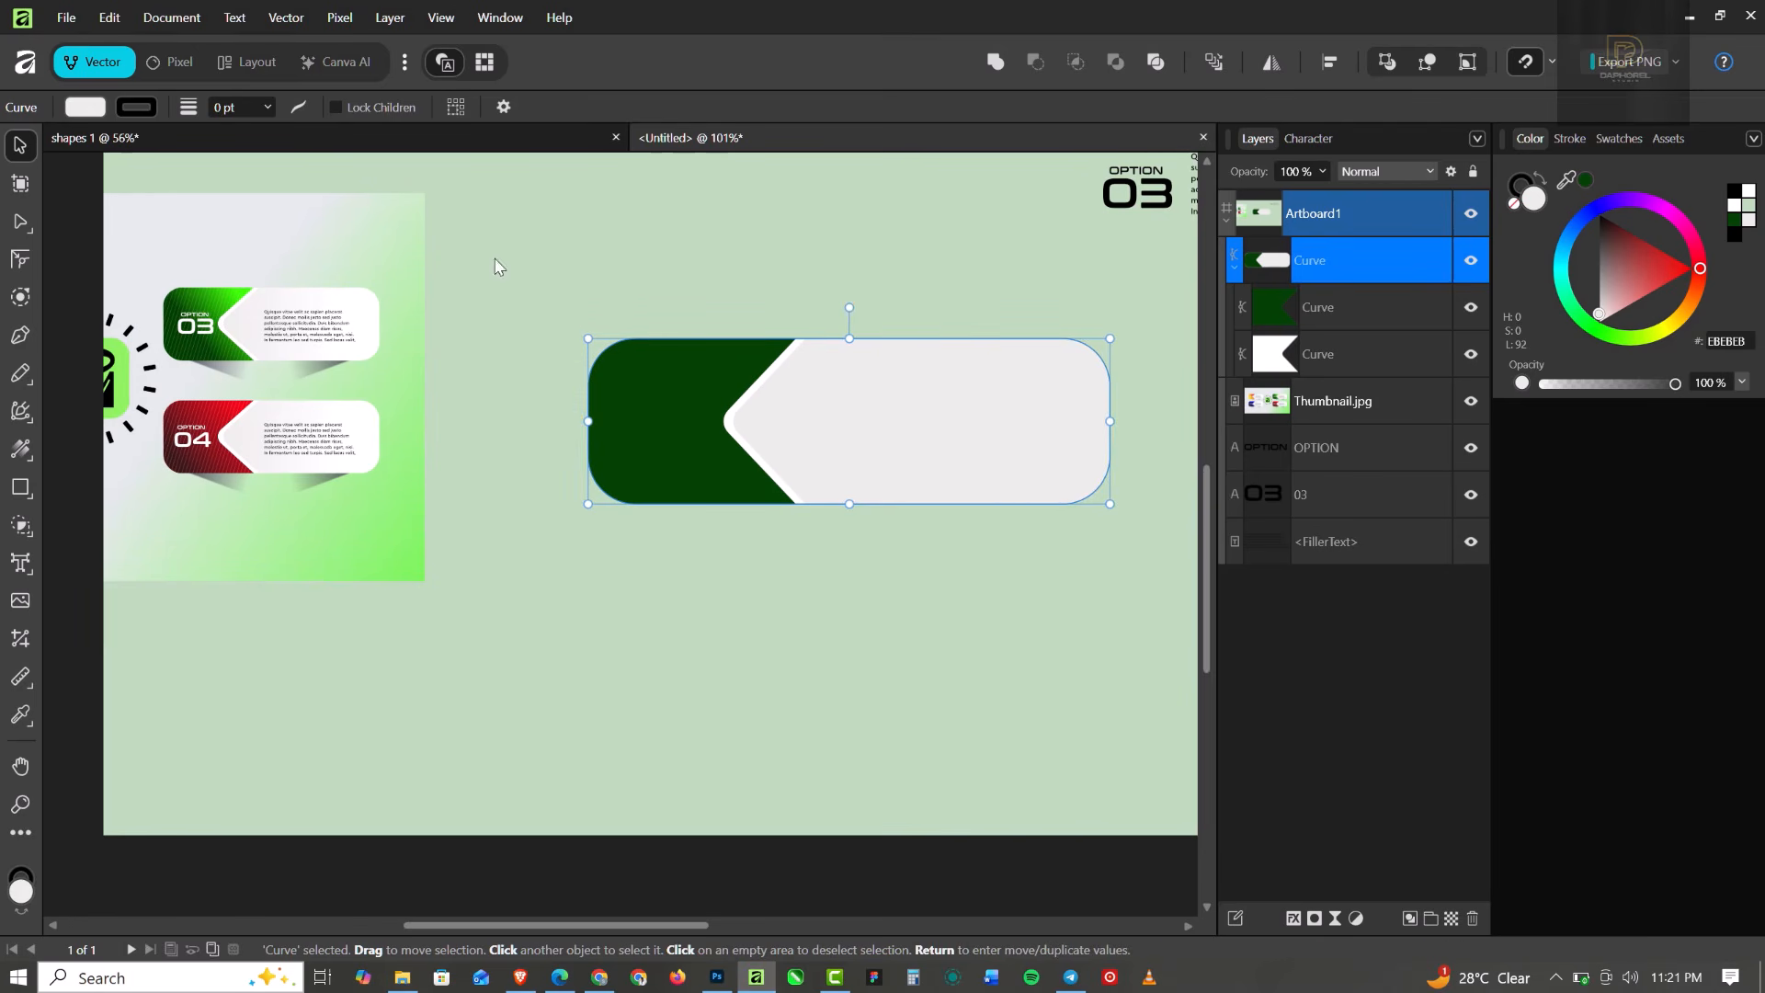
click(25, 457)
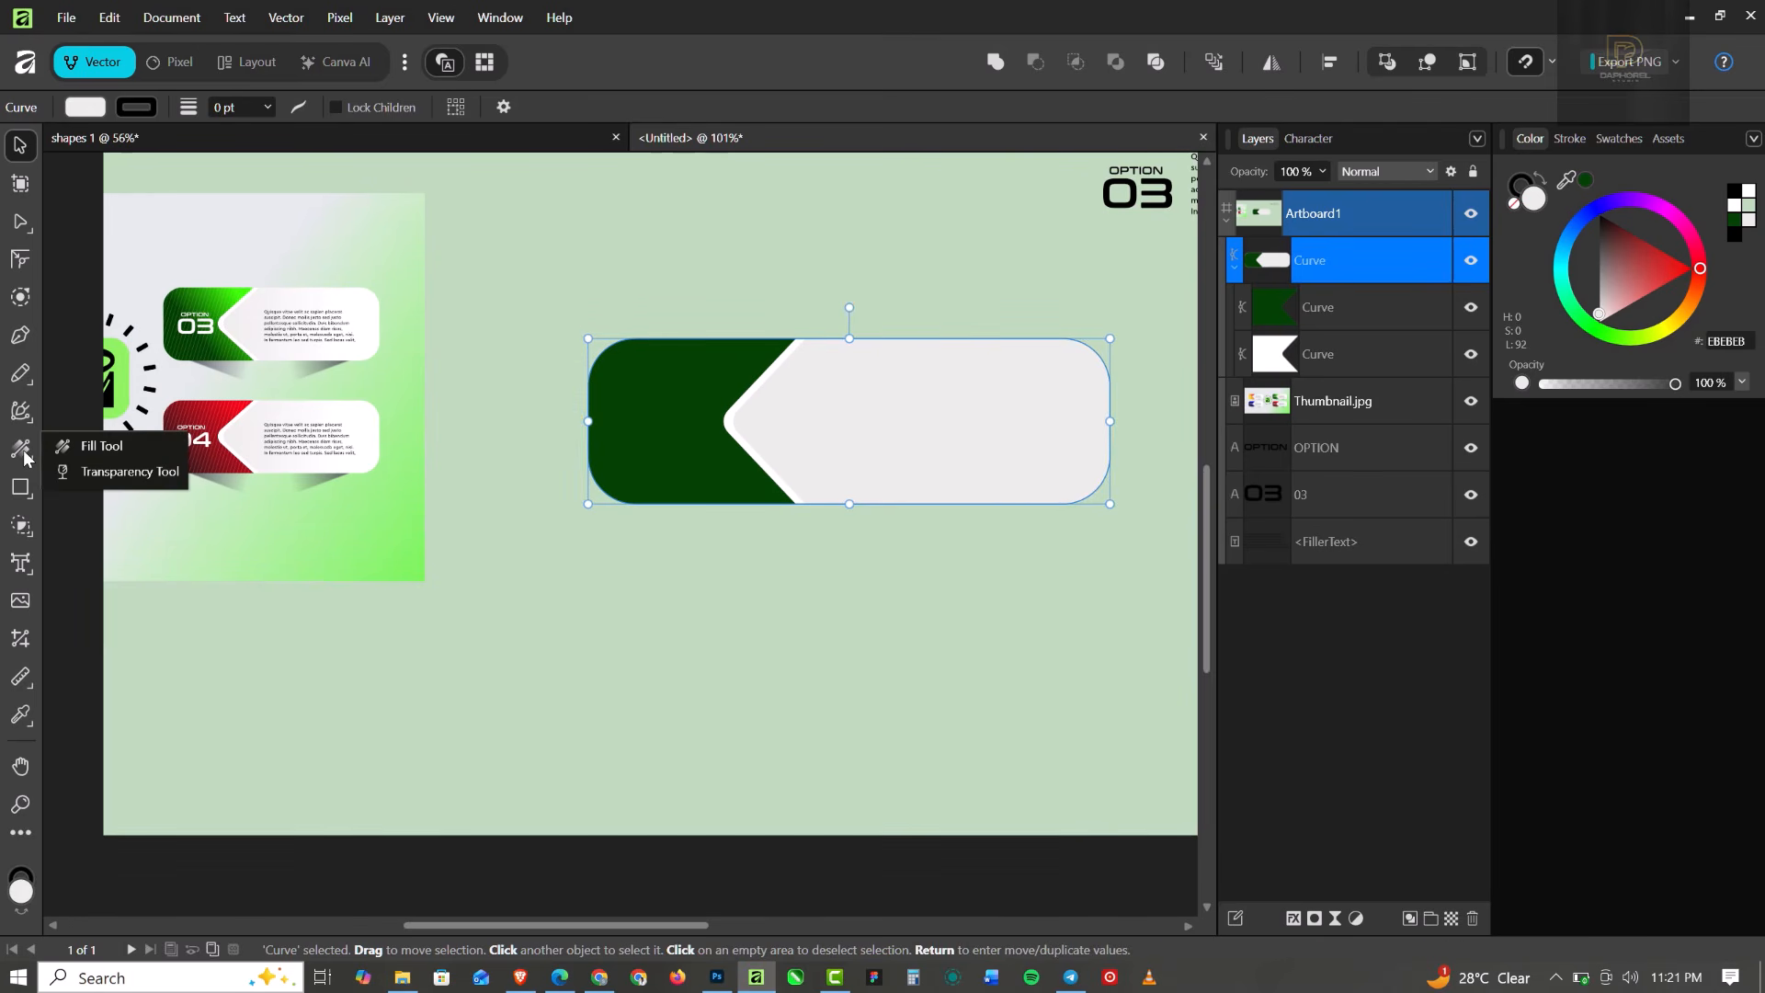
click(92, 449)
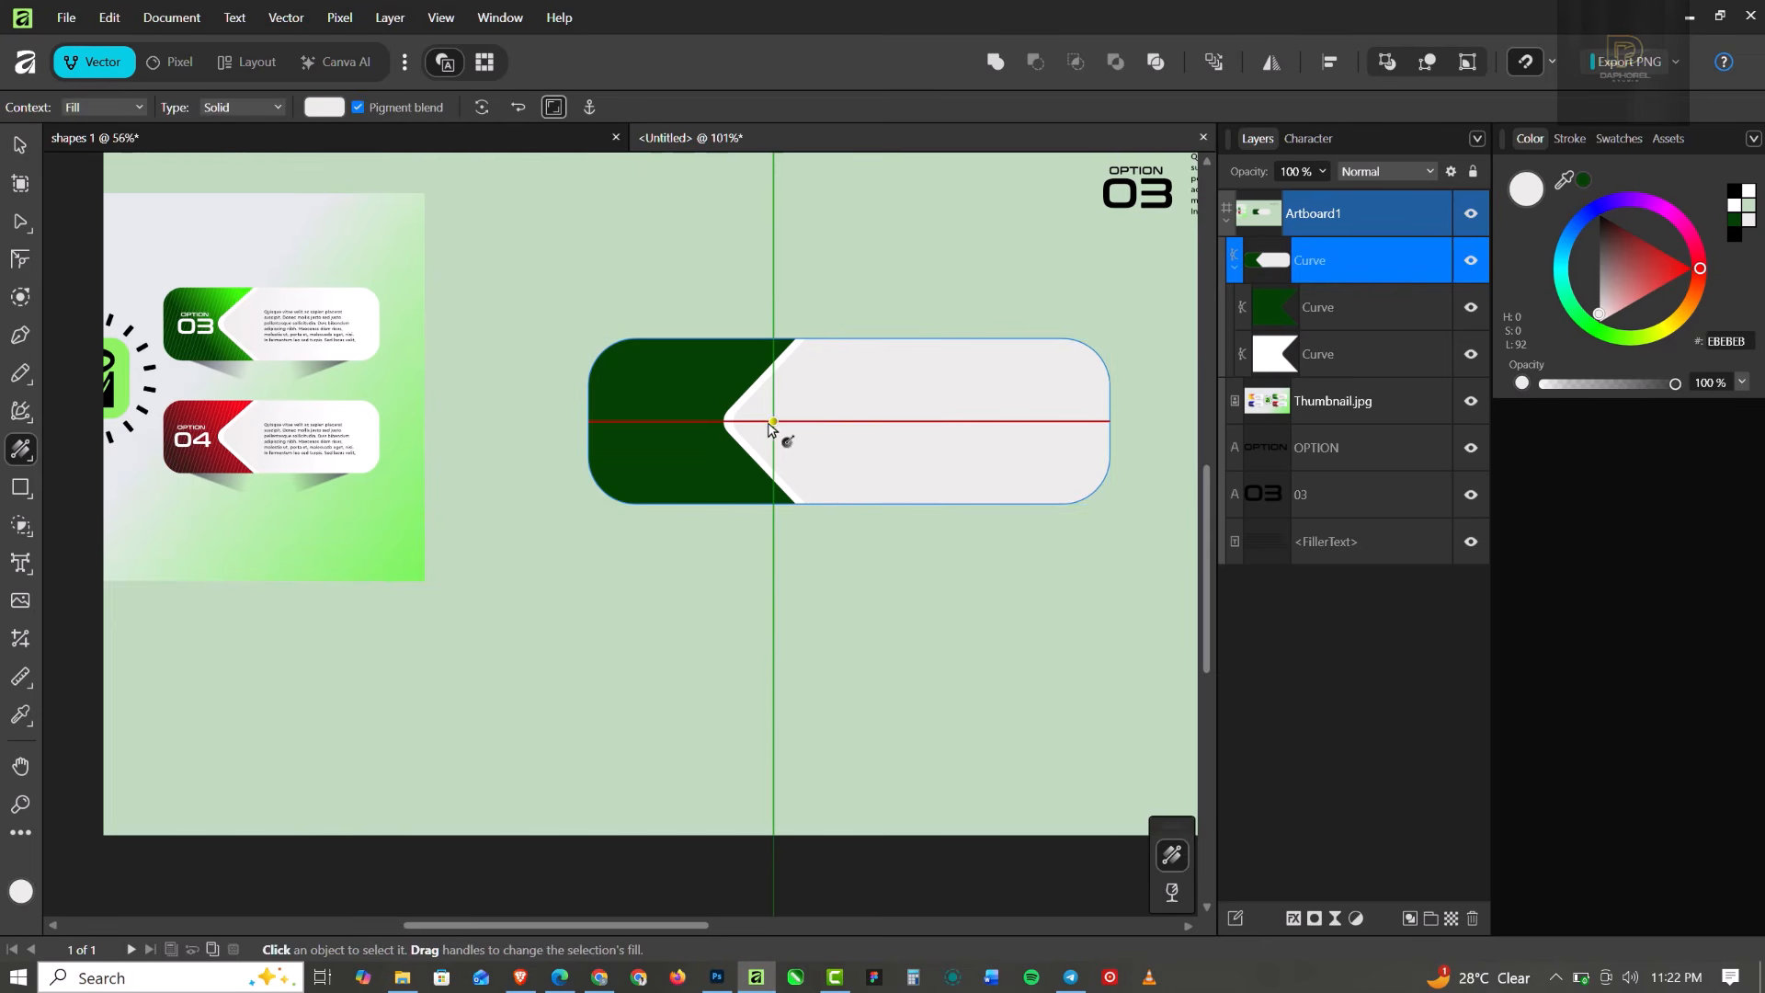
drag(773, 422, 1098, 420)
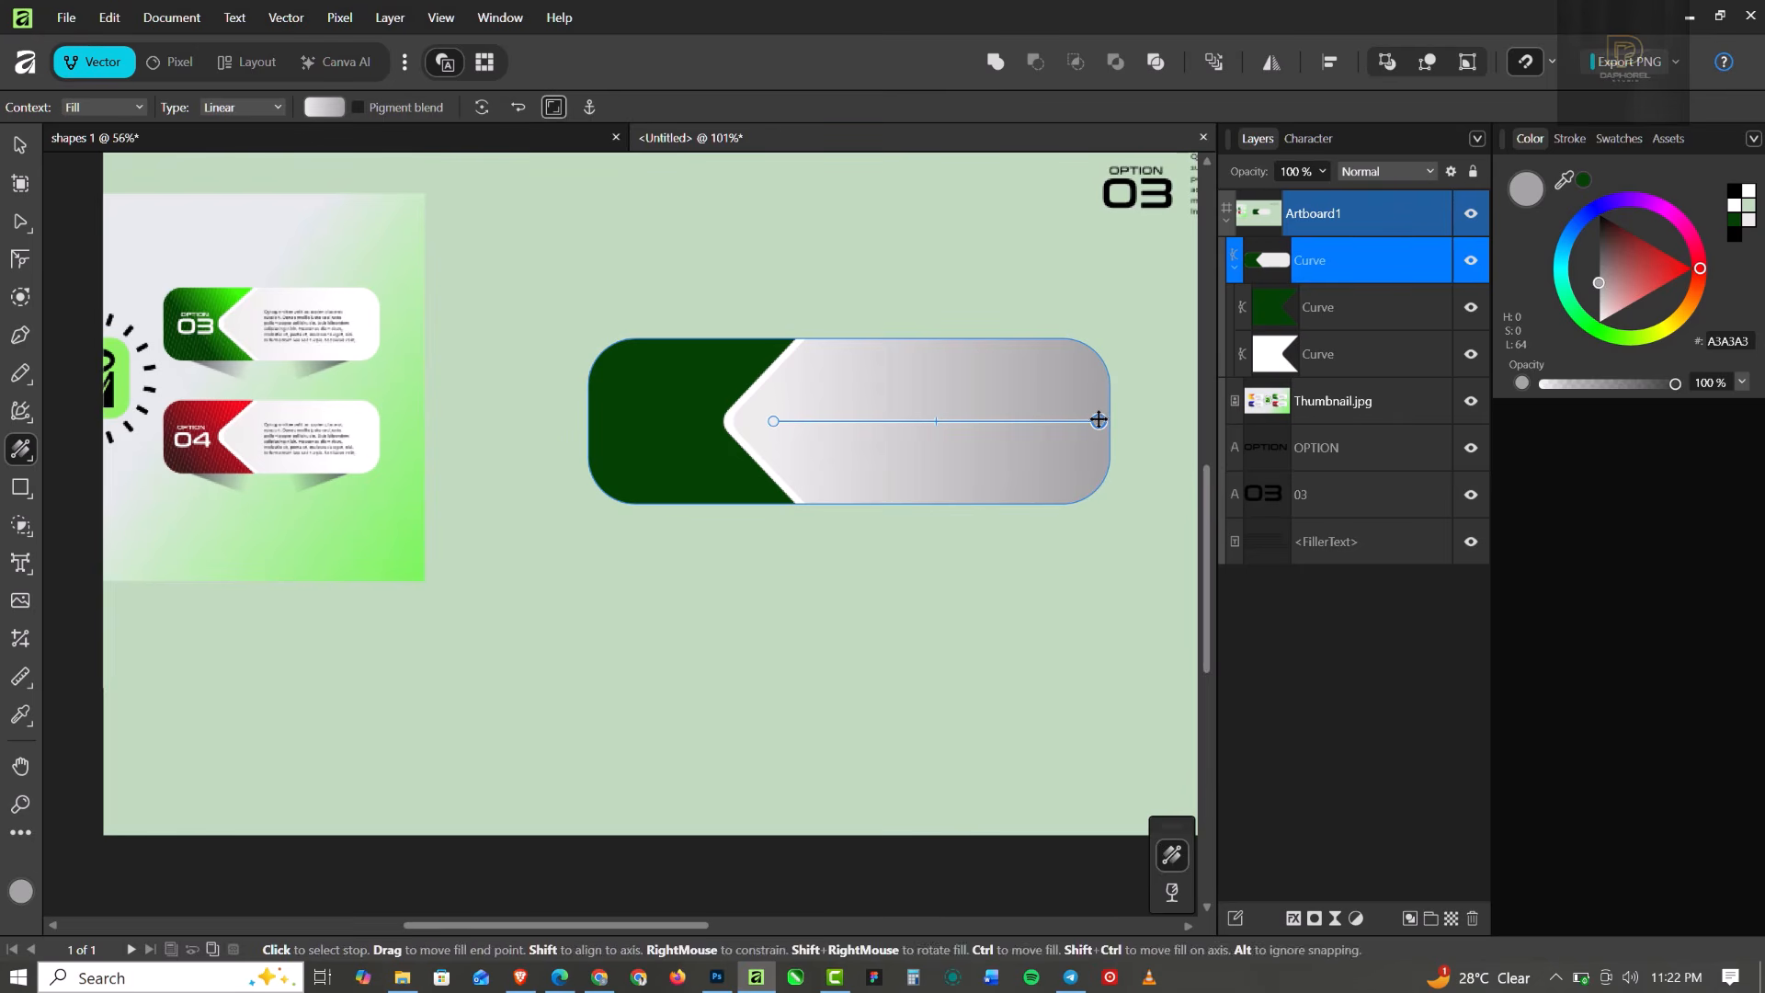
click(1732, 208)
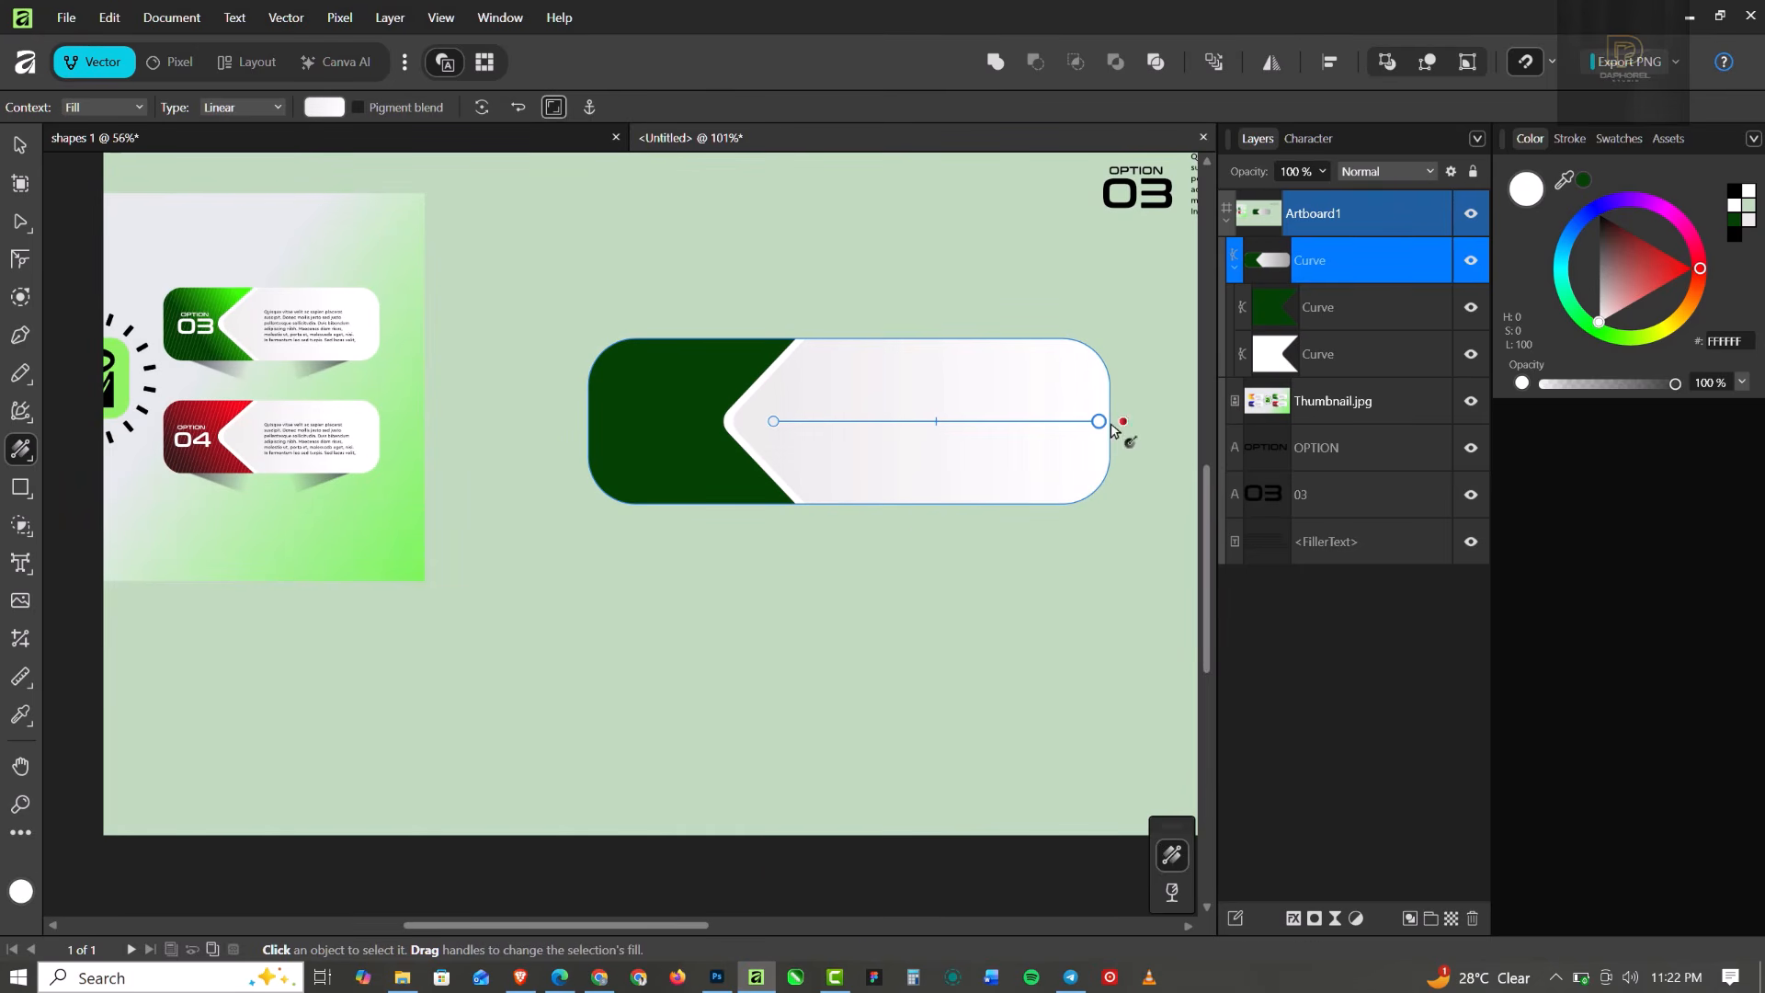
drag(1080, 420, 1066, 421)
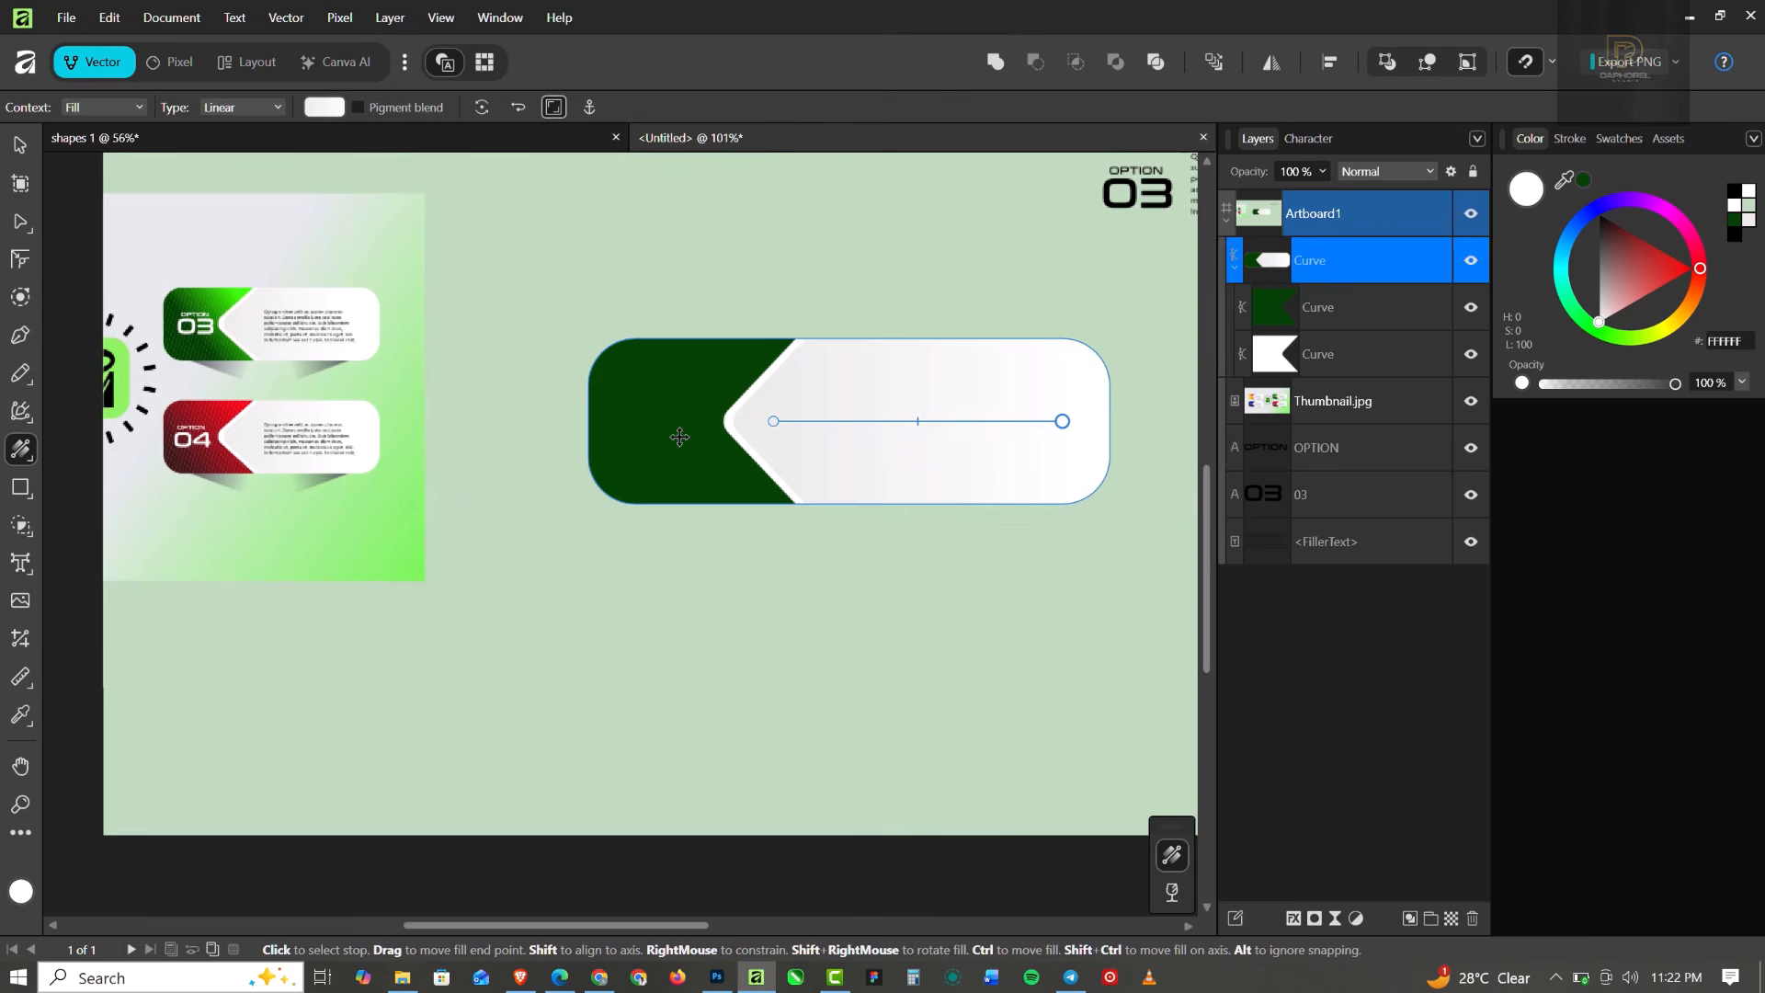
Recolour the gradient's starting stop to bright green 00FF0C and move it well beyond the banner's left edge.
click(773, 421)
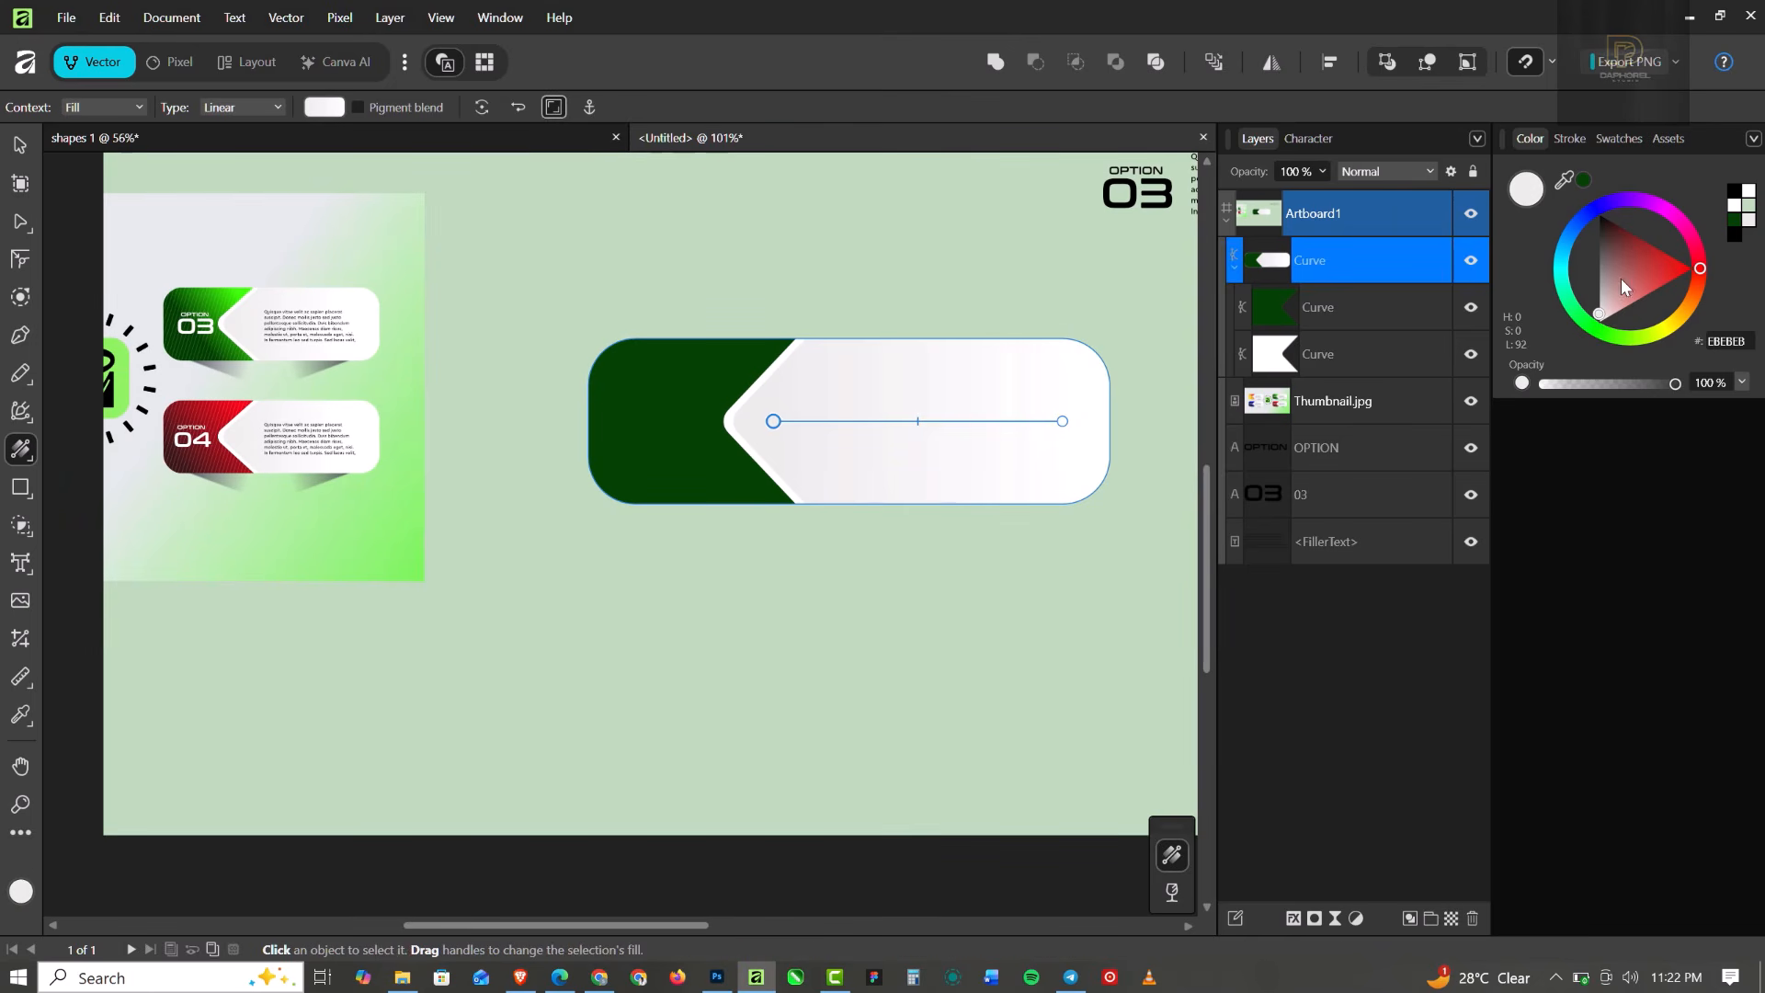
click(1684, 279)
drag(1704, 266, 1584, 339)
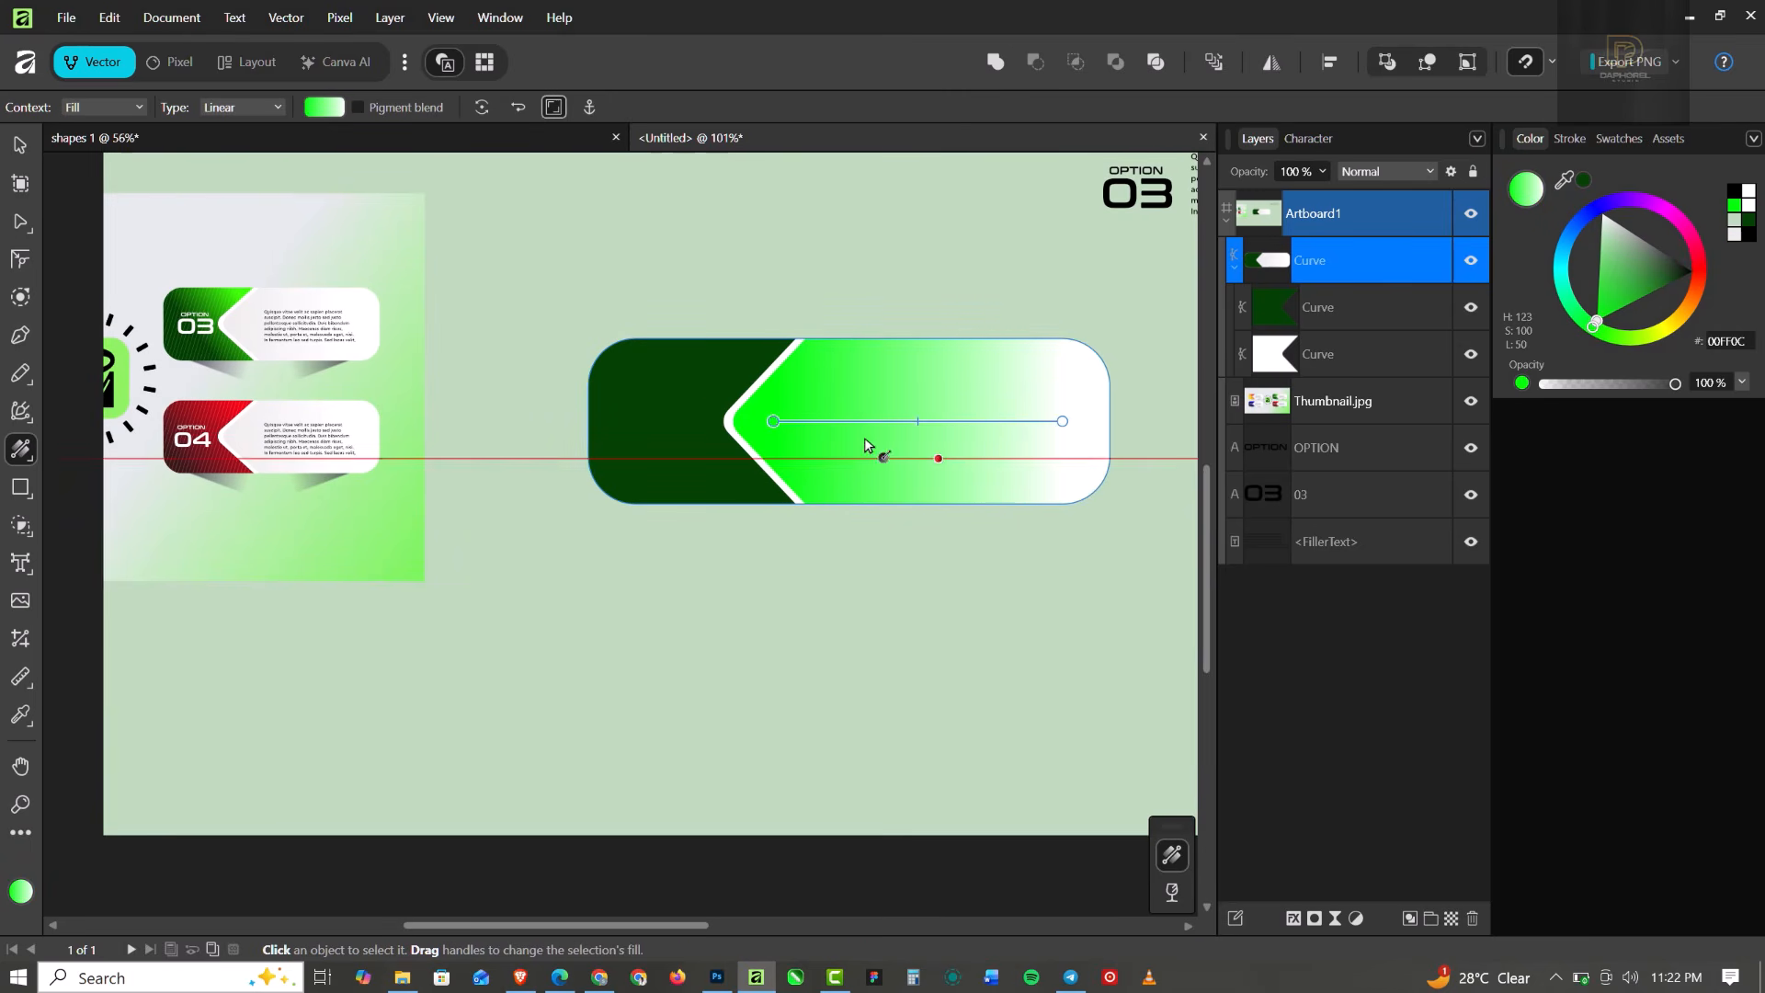
drag(773, 421, 538, 421)
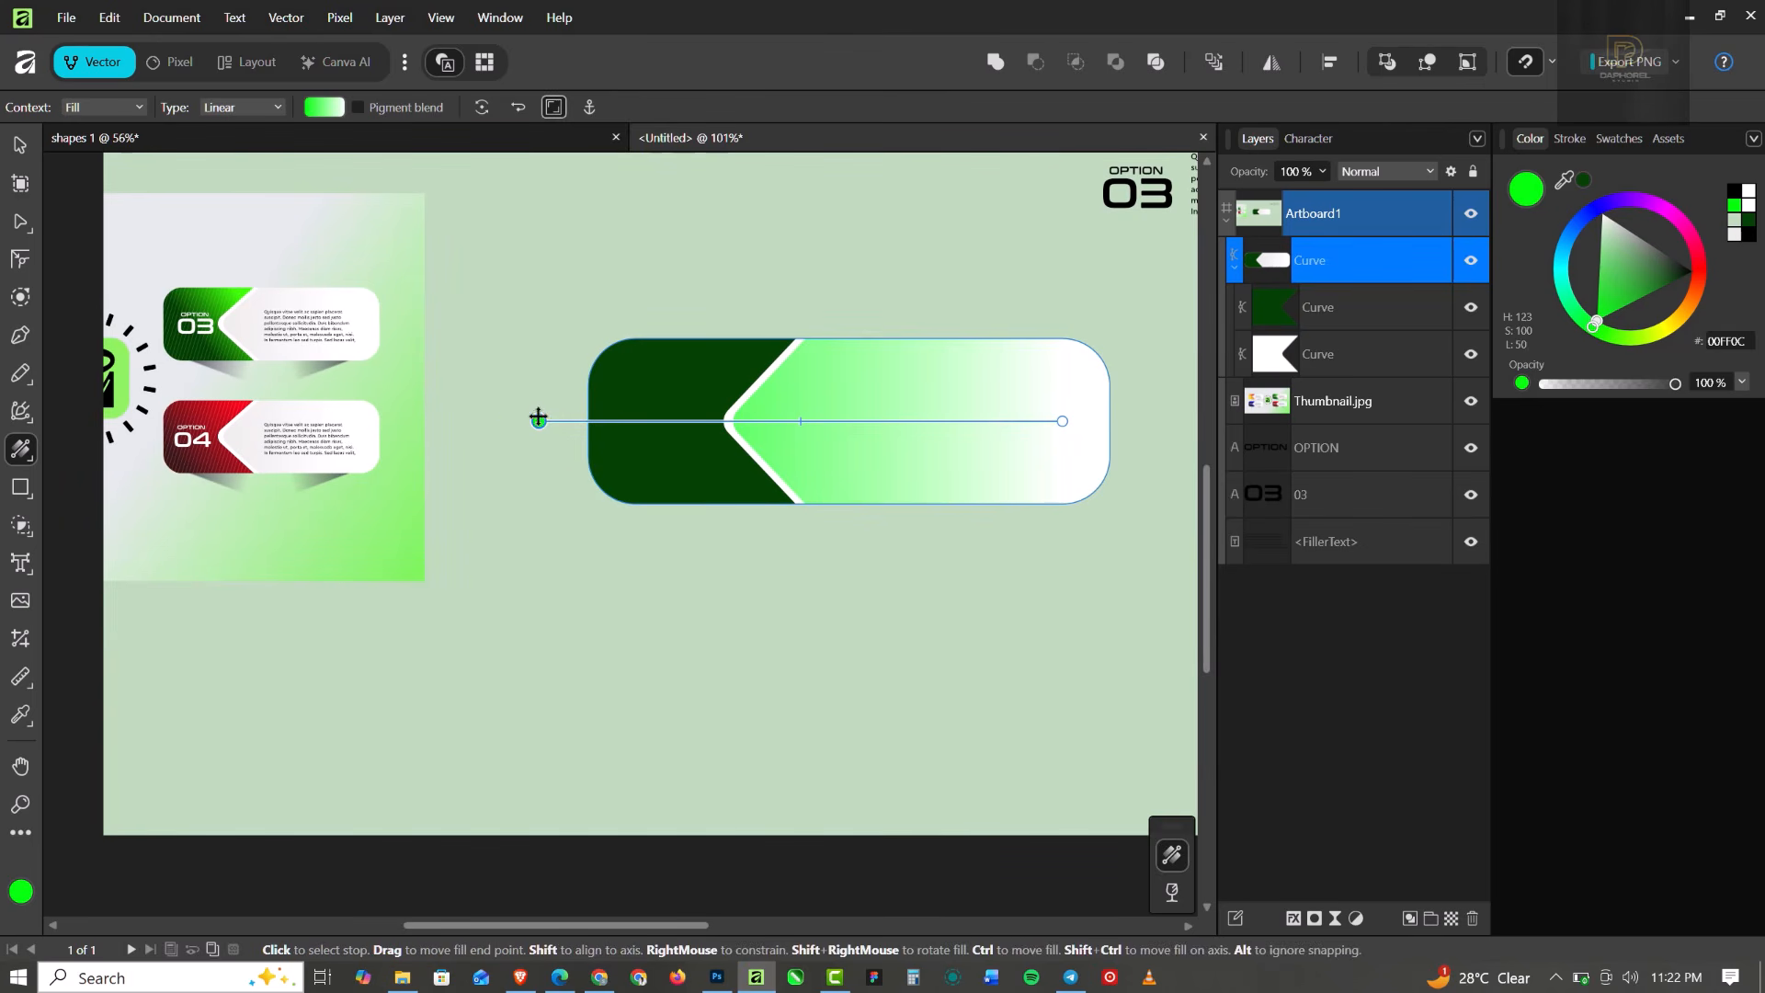
drag(538, 421, 415, 421)
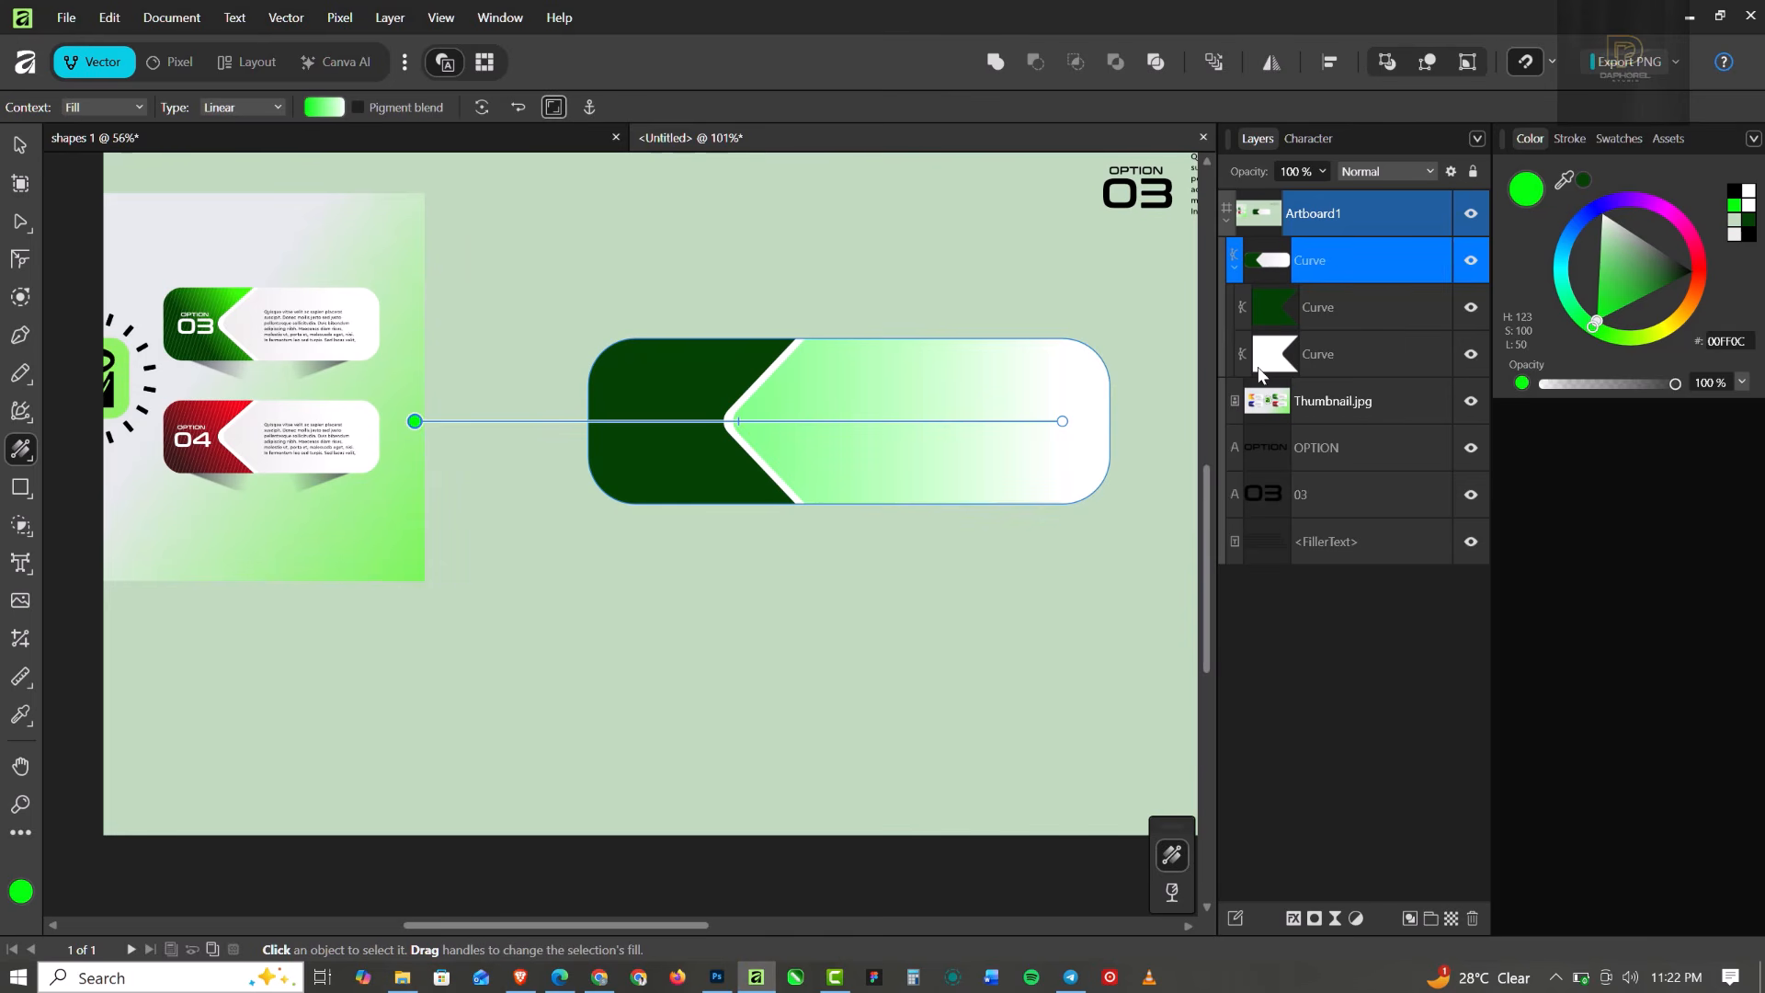
Set the opacity of the gradient's green stop to 0 % and deselect the banner.
click(321, 109)
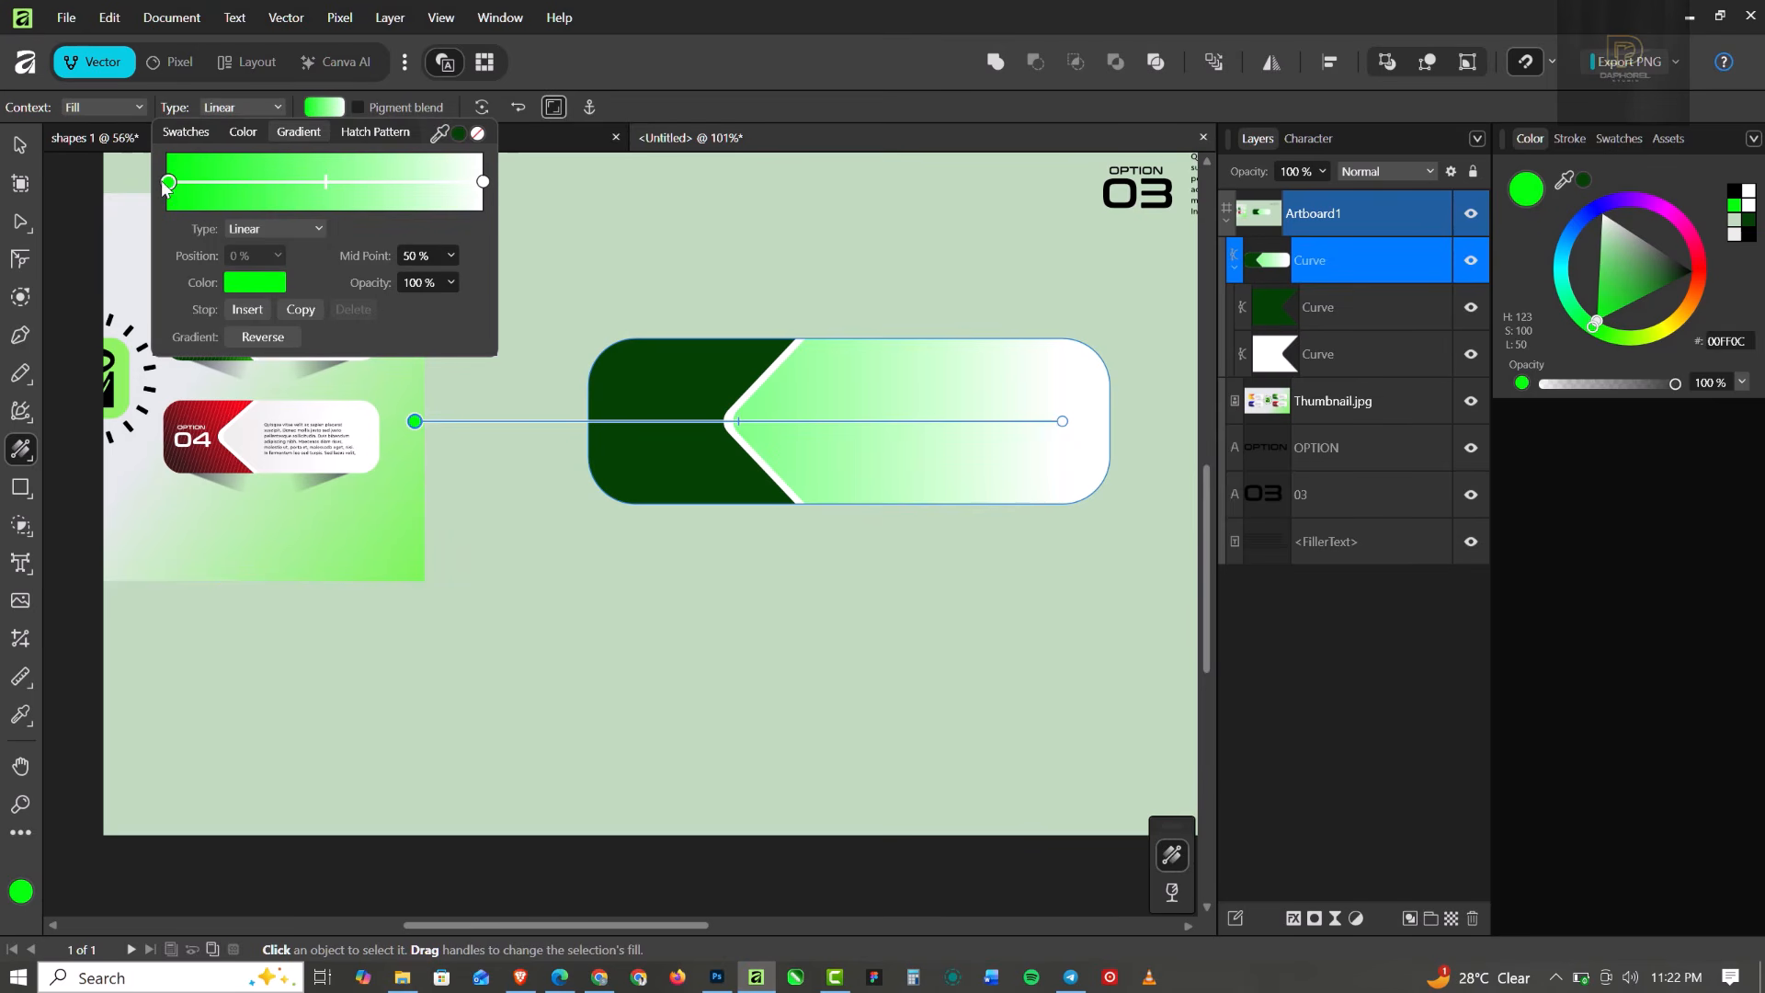
click(452, 283)
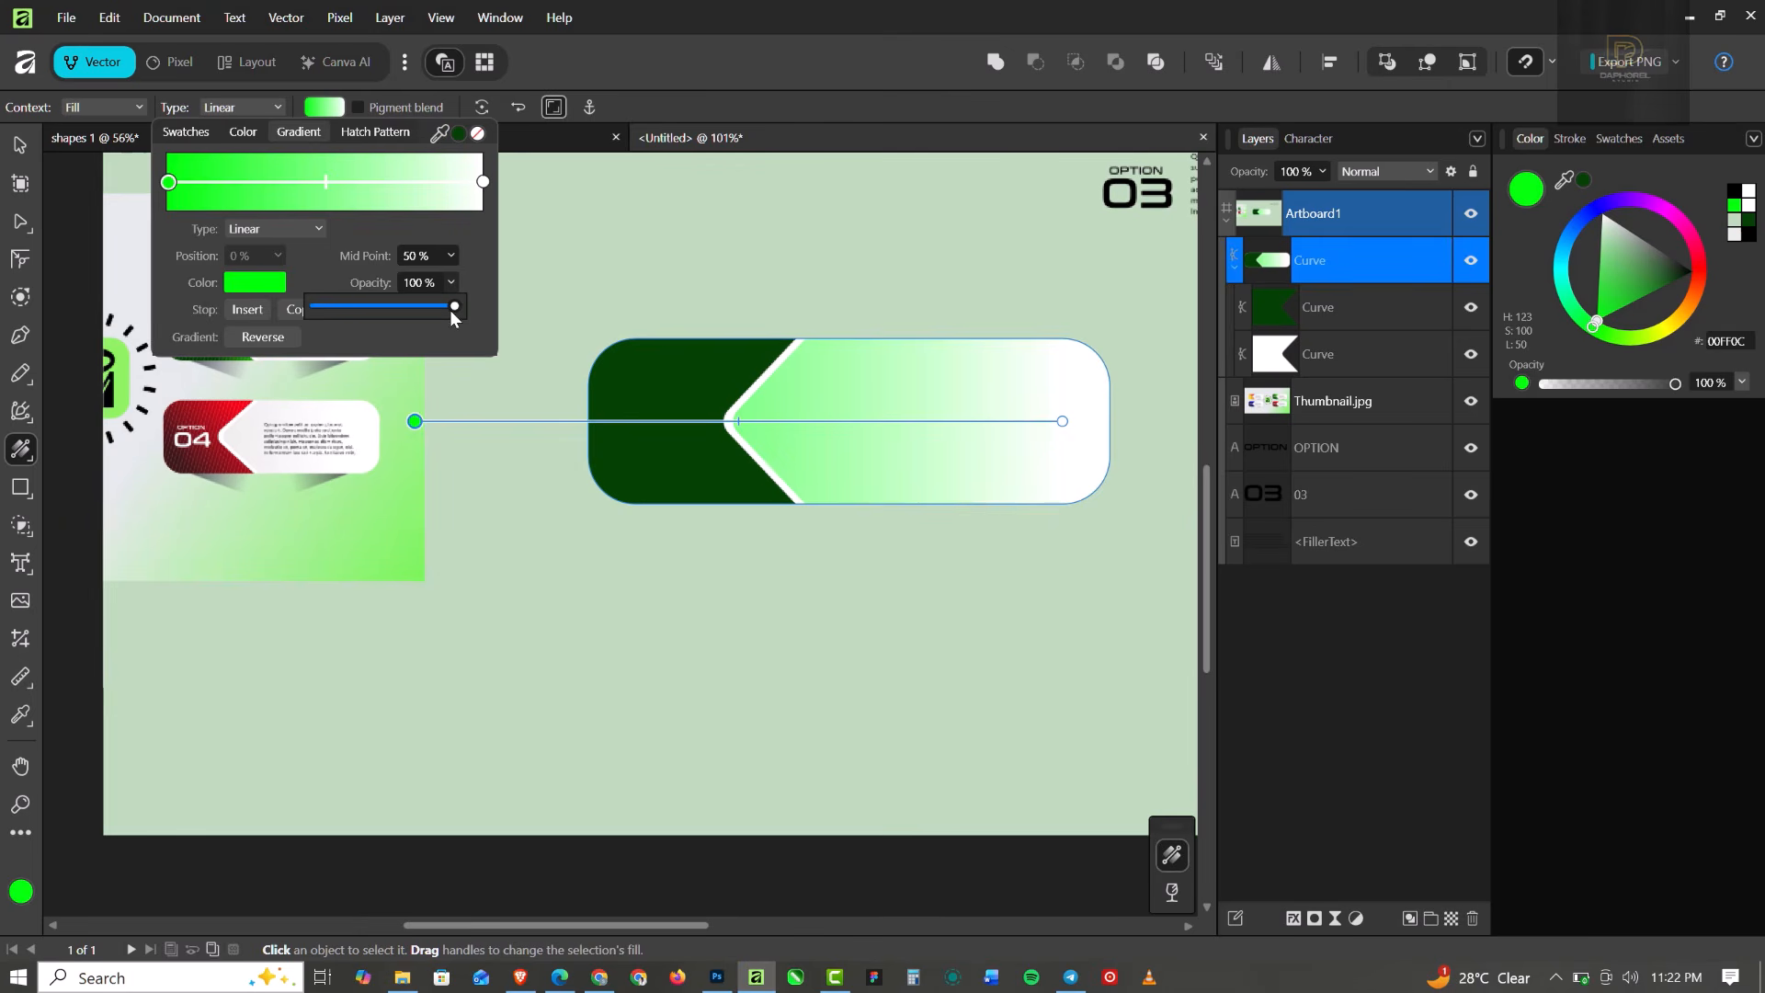
drag(451, 313, 311, 305)
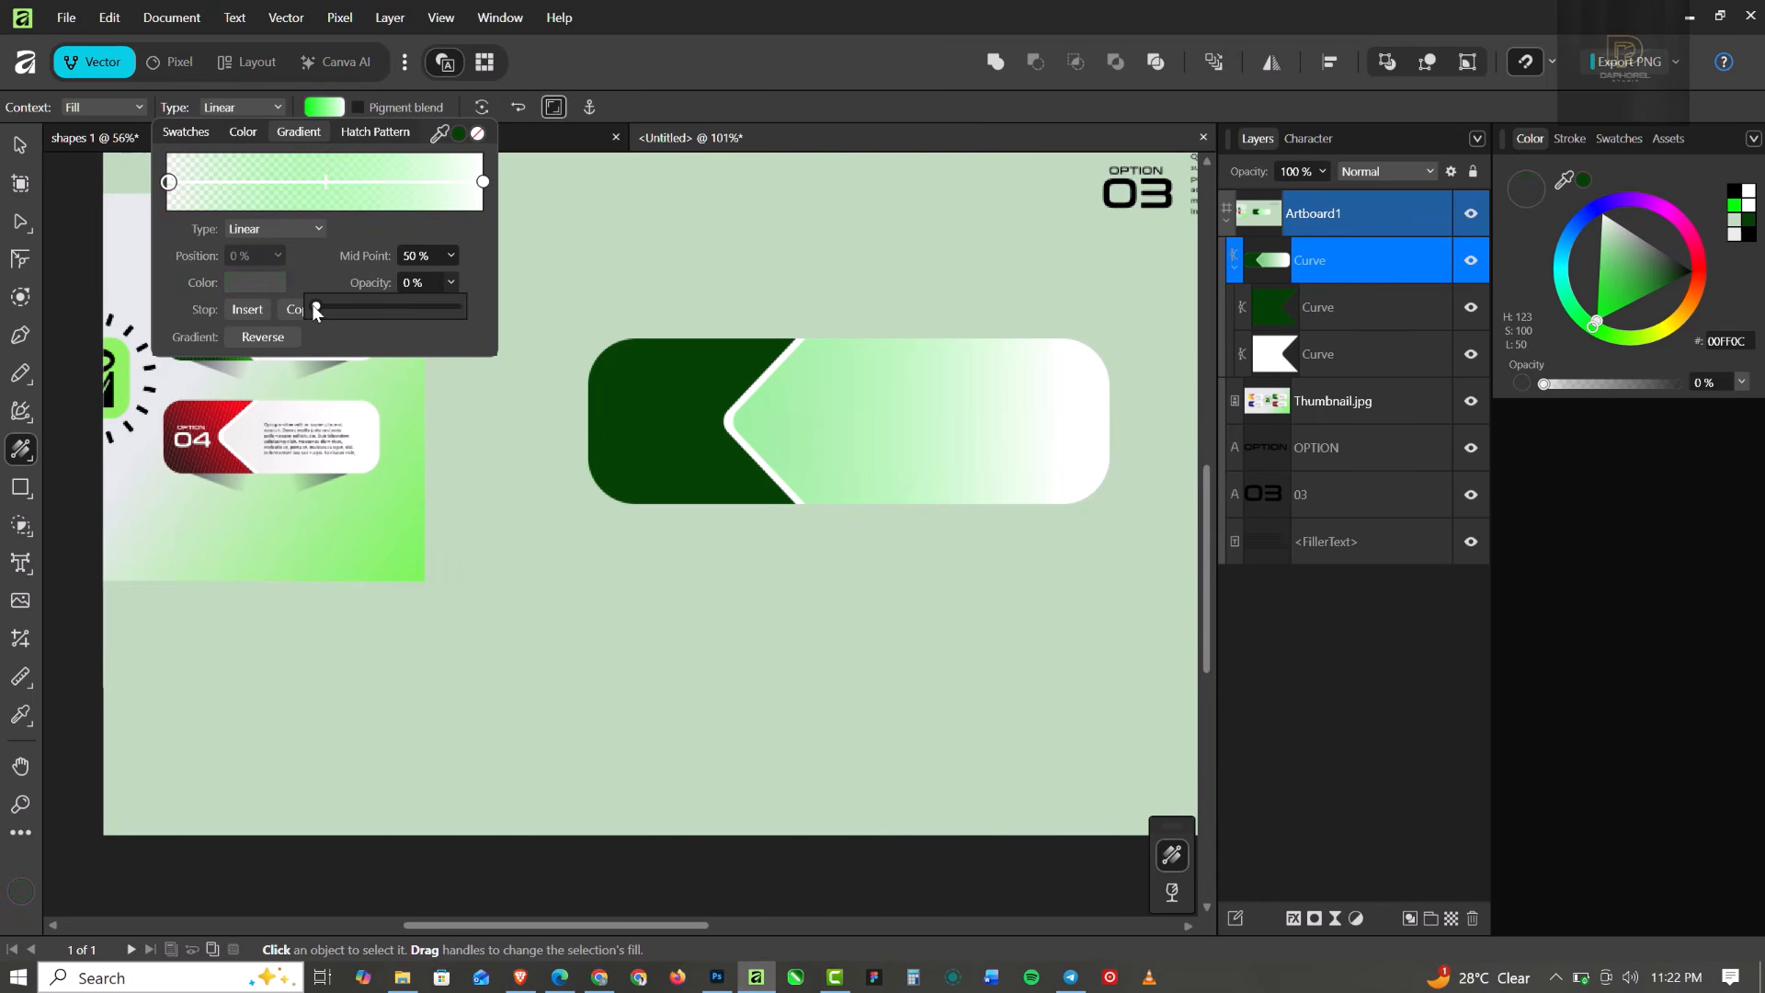
click(20, 144)
click(835, 278)
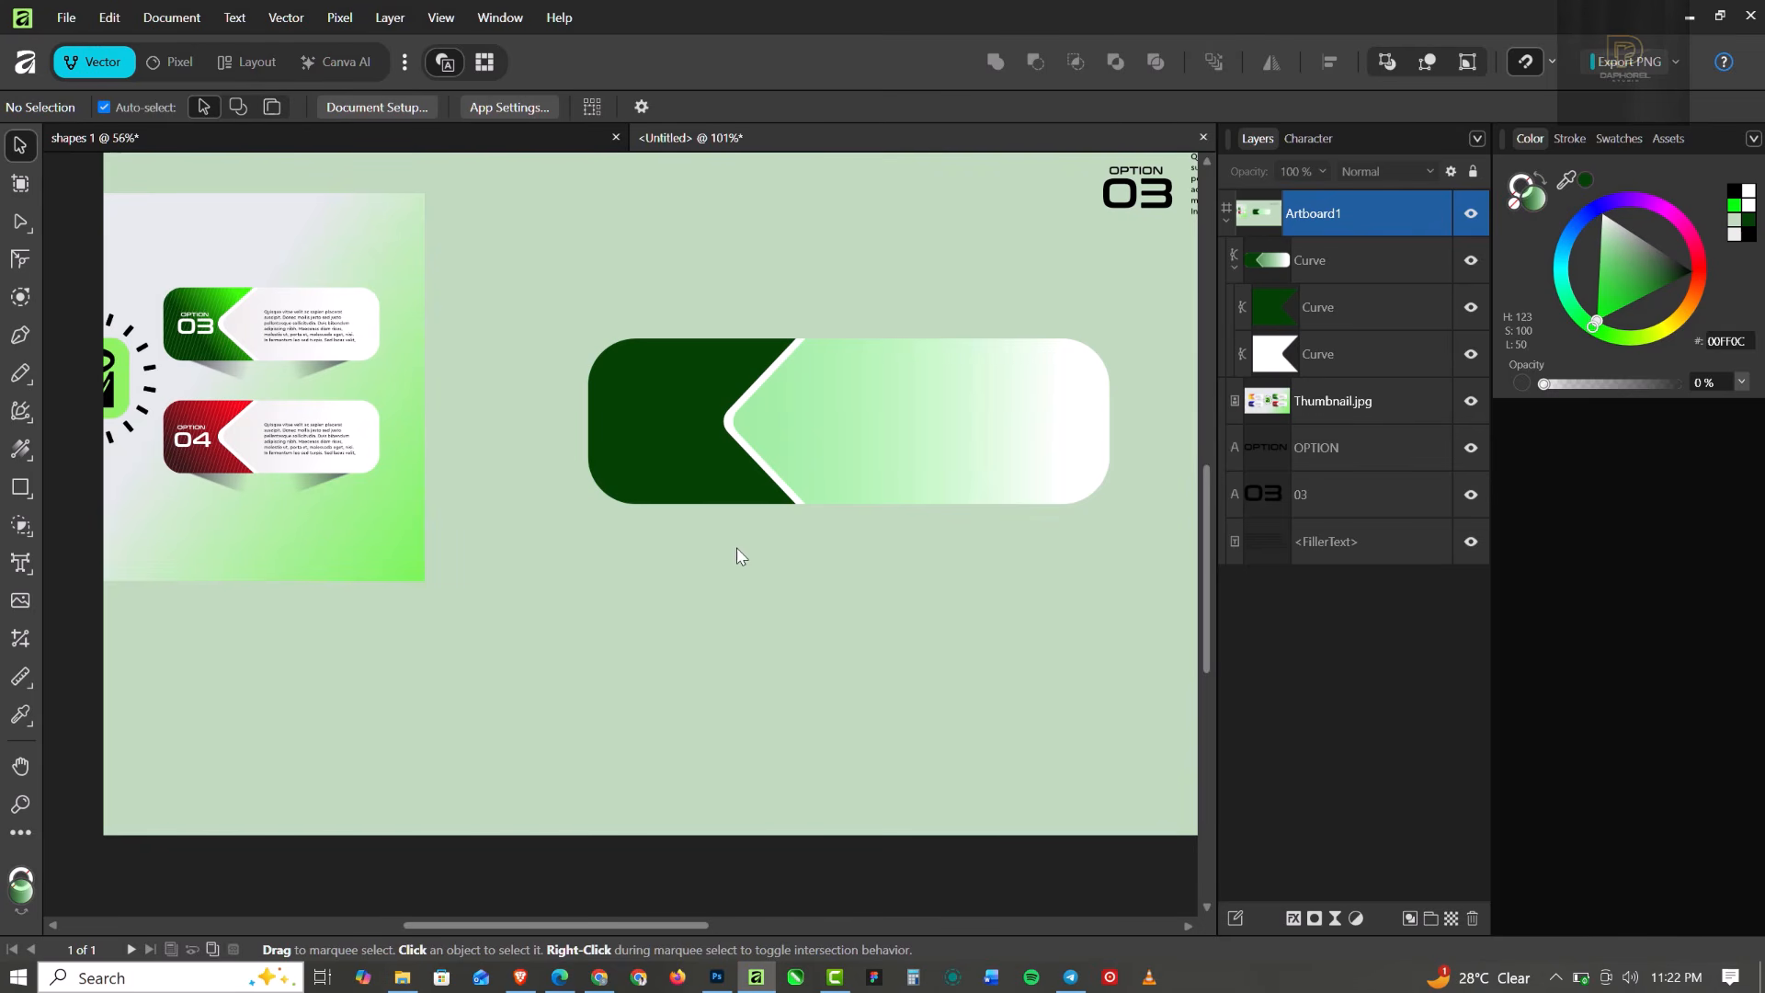
Move the OPTION and 03 texts together onto the dark green section, bring them to the front and fill them white.
scroll(635, 373, down, 1)
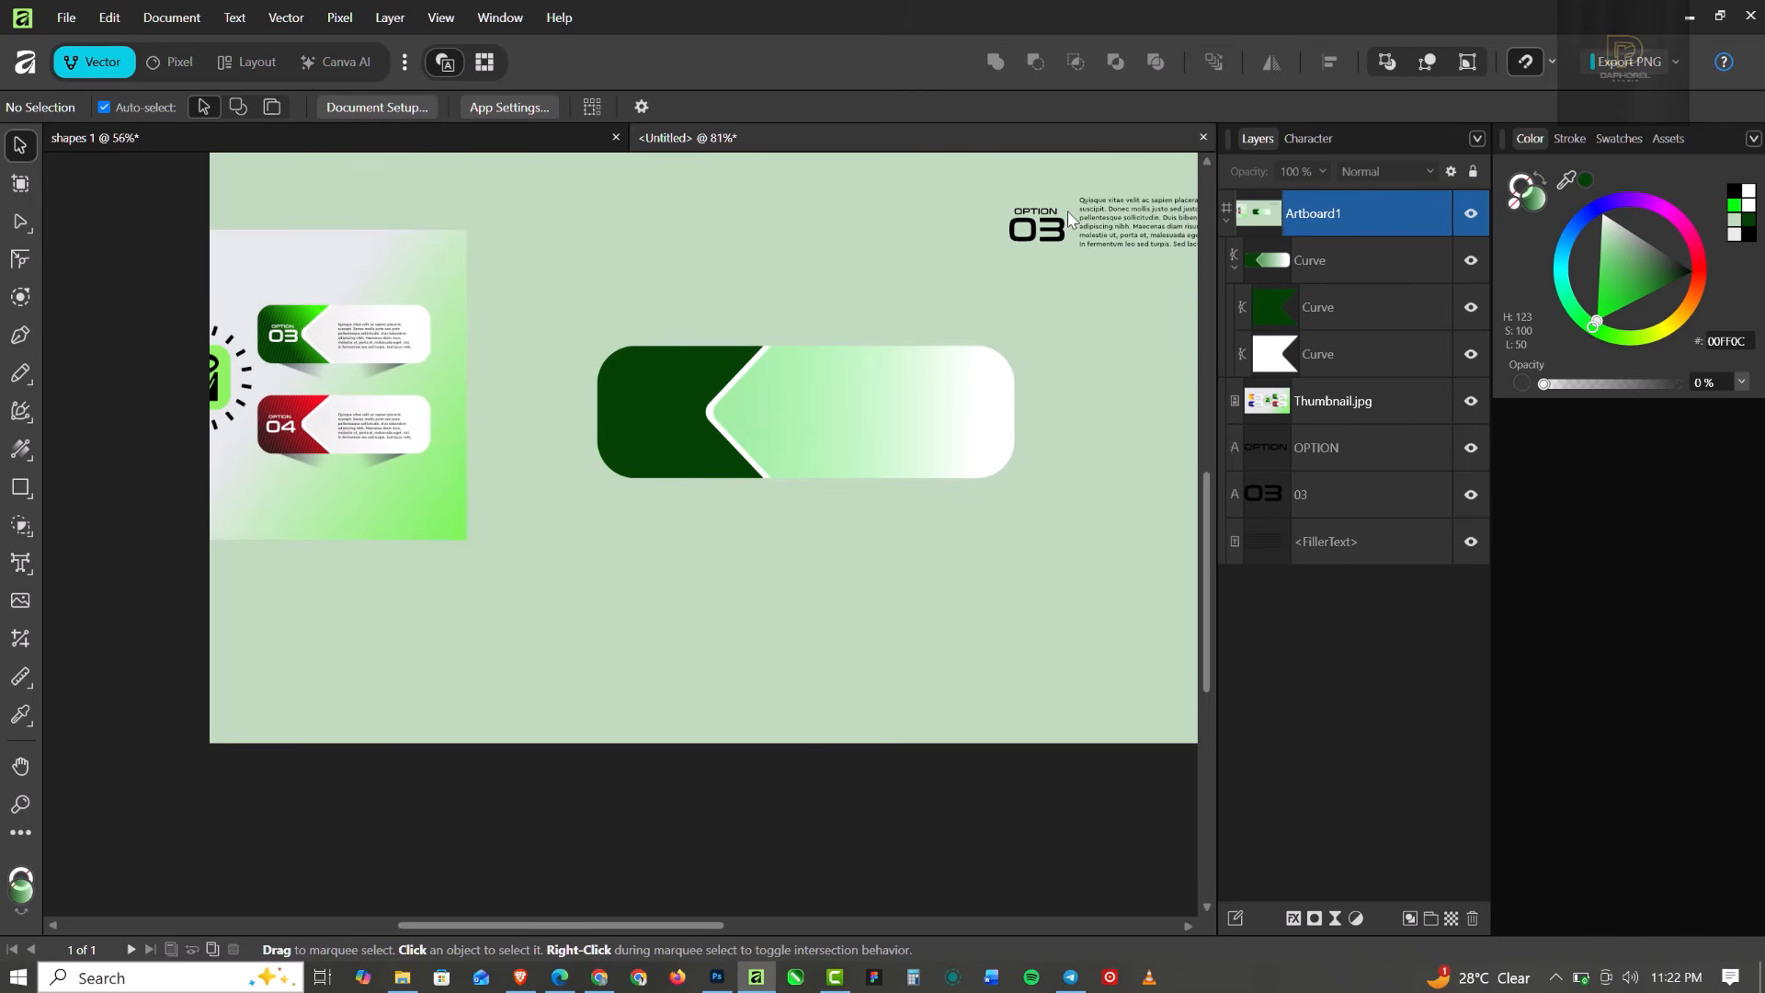
click(1050, 237)
shift+click(1051, 233)
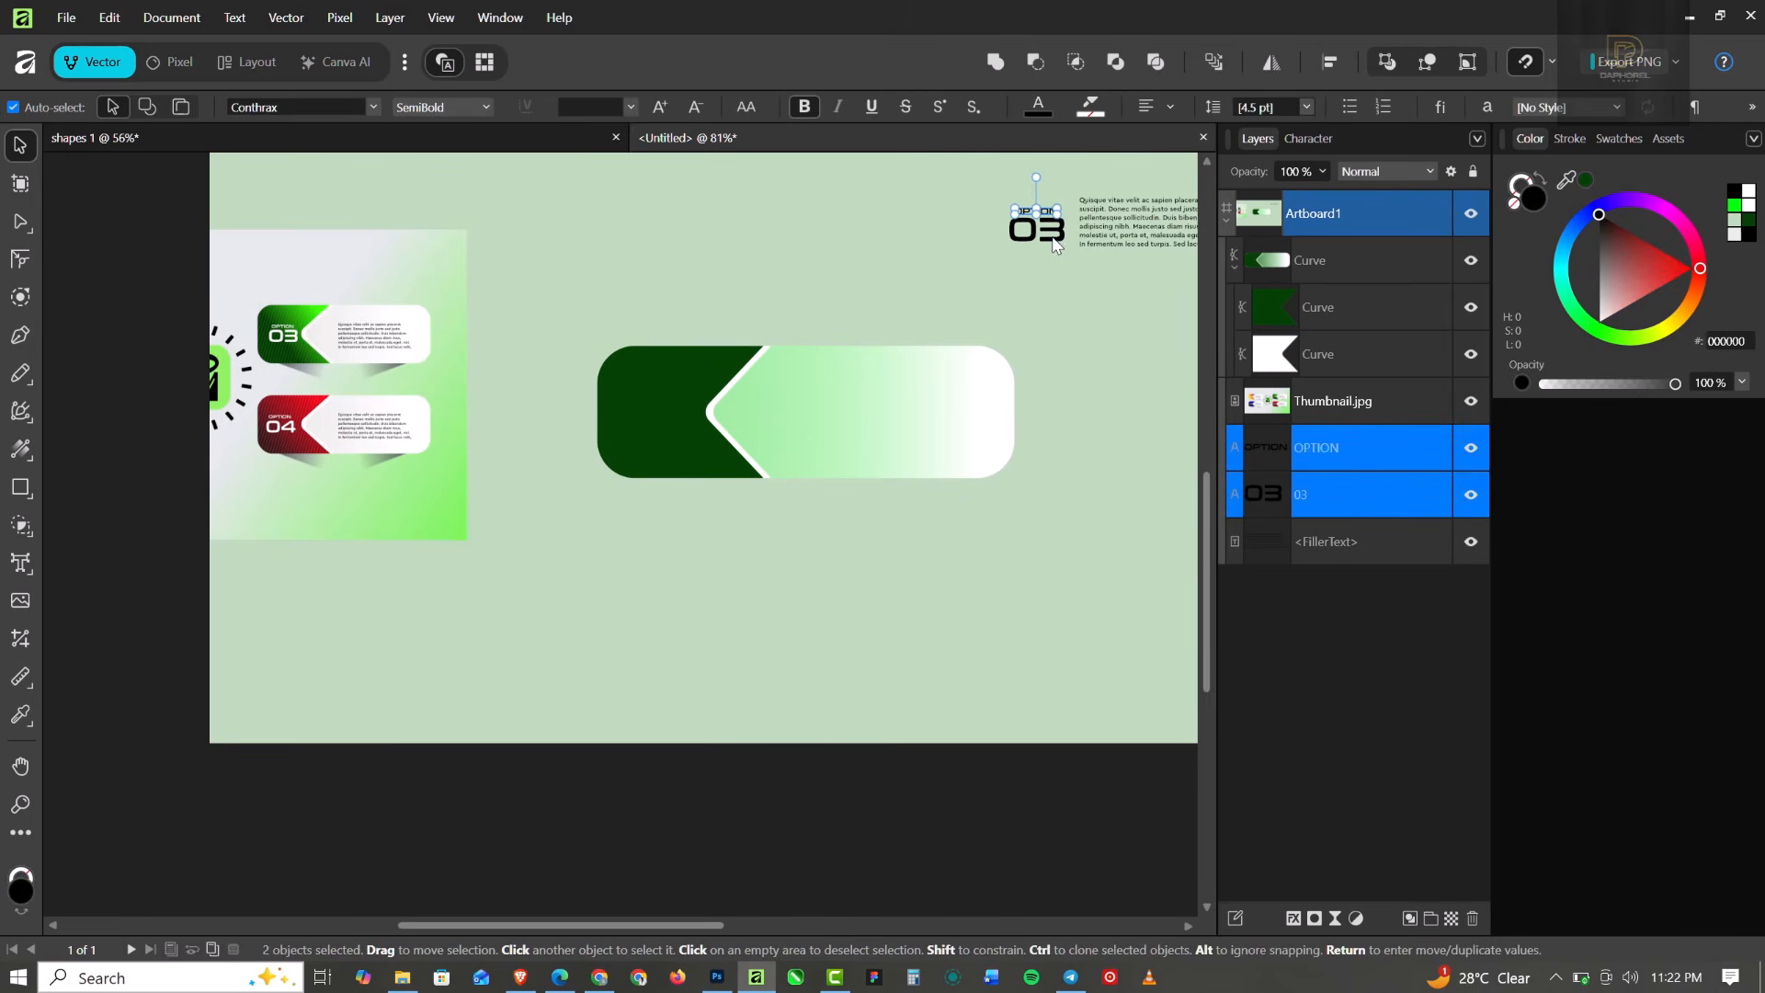
drag(1050, 237, 665, 412)
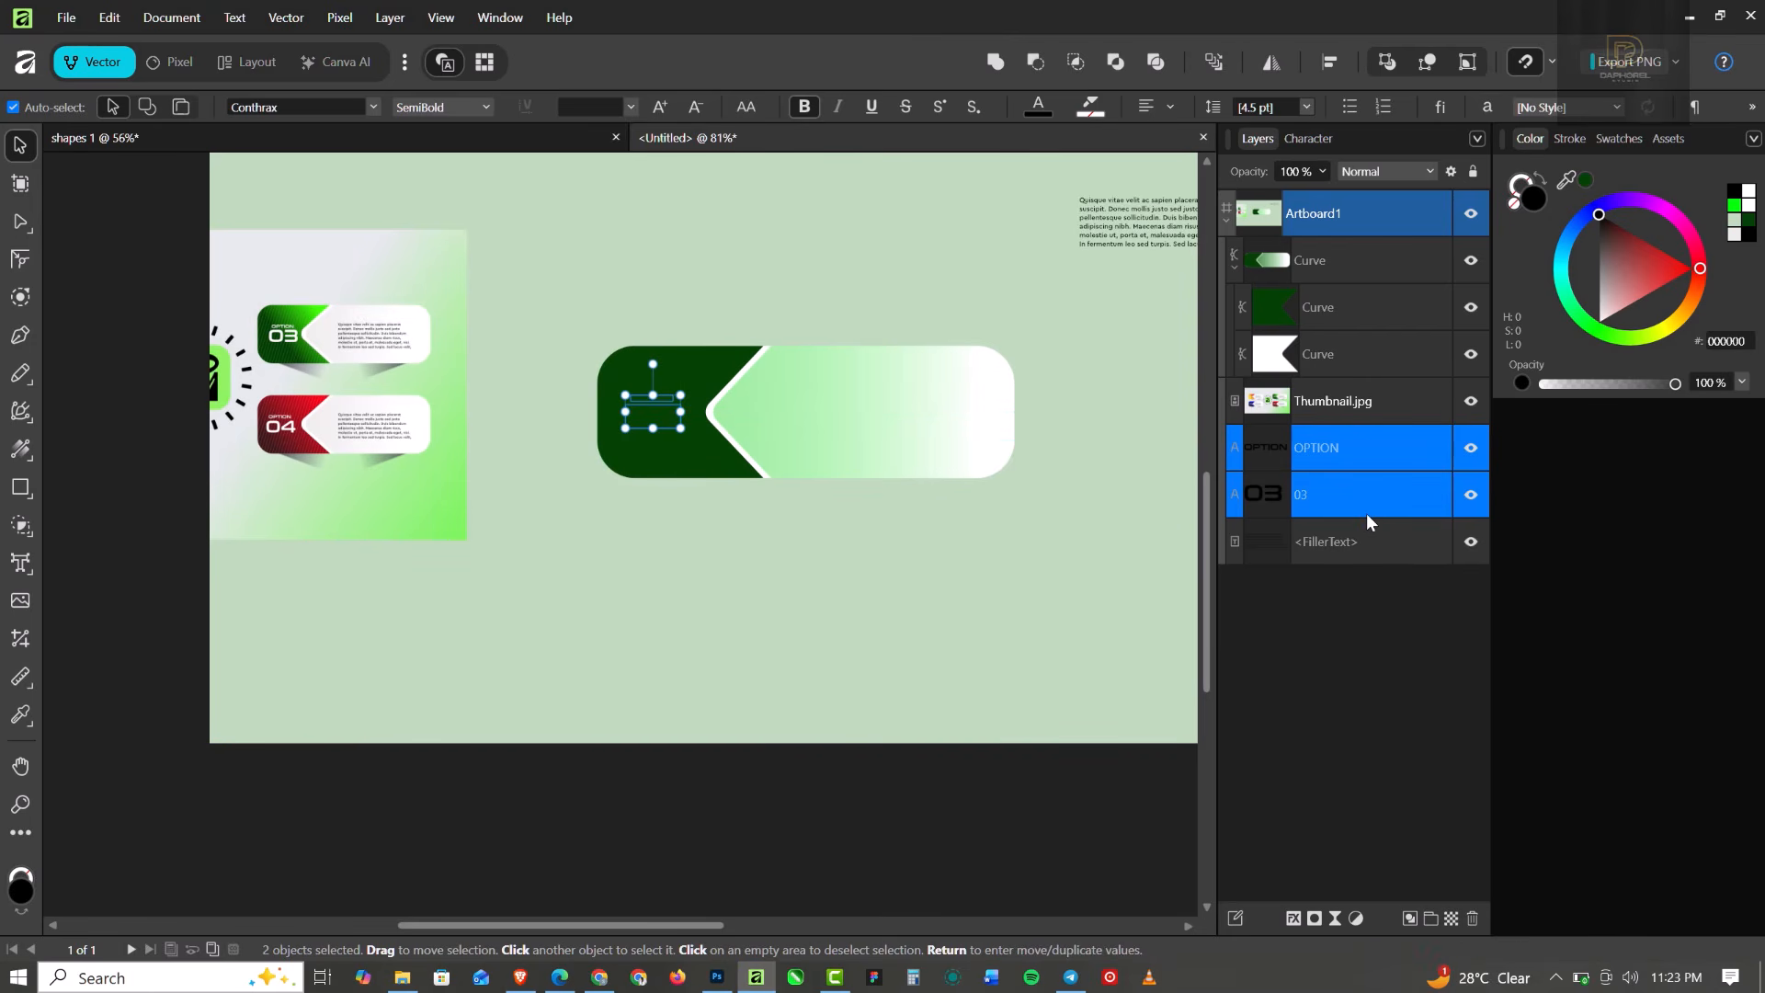
key(ctrl+shift+bracketright)
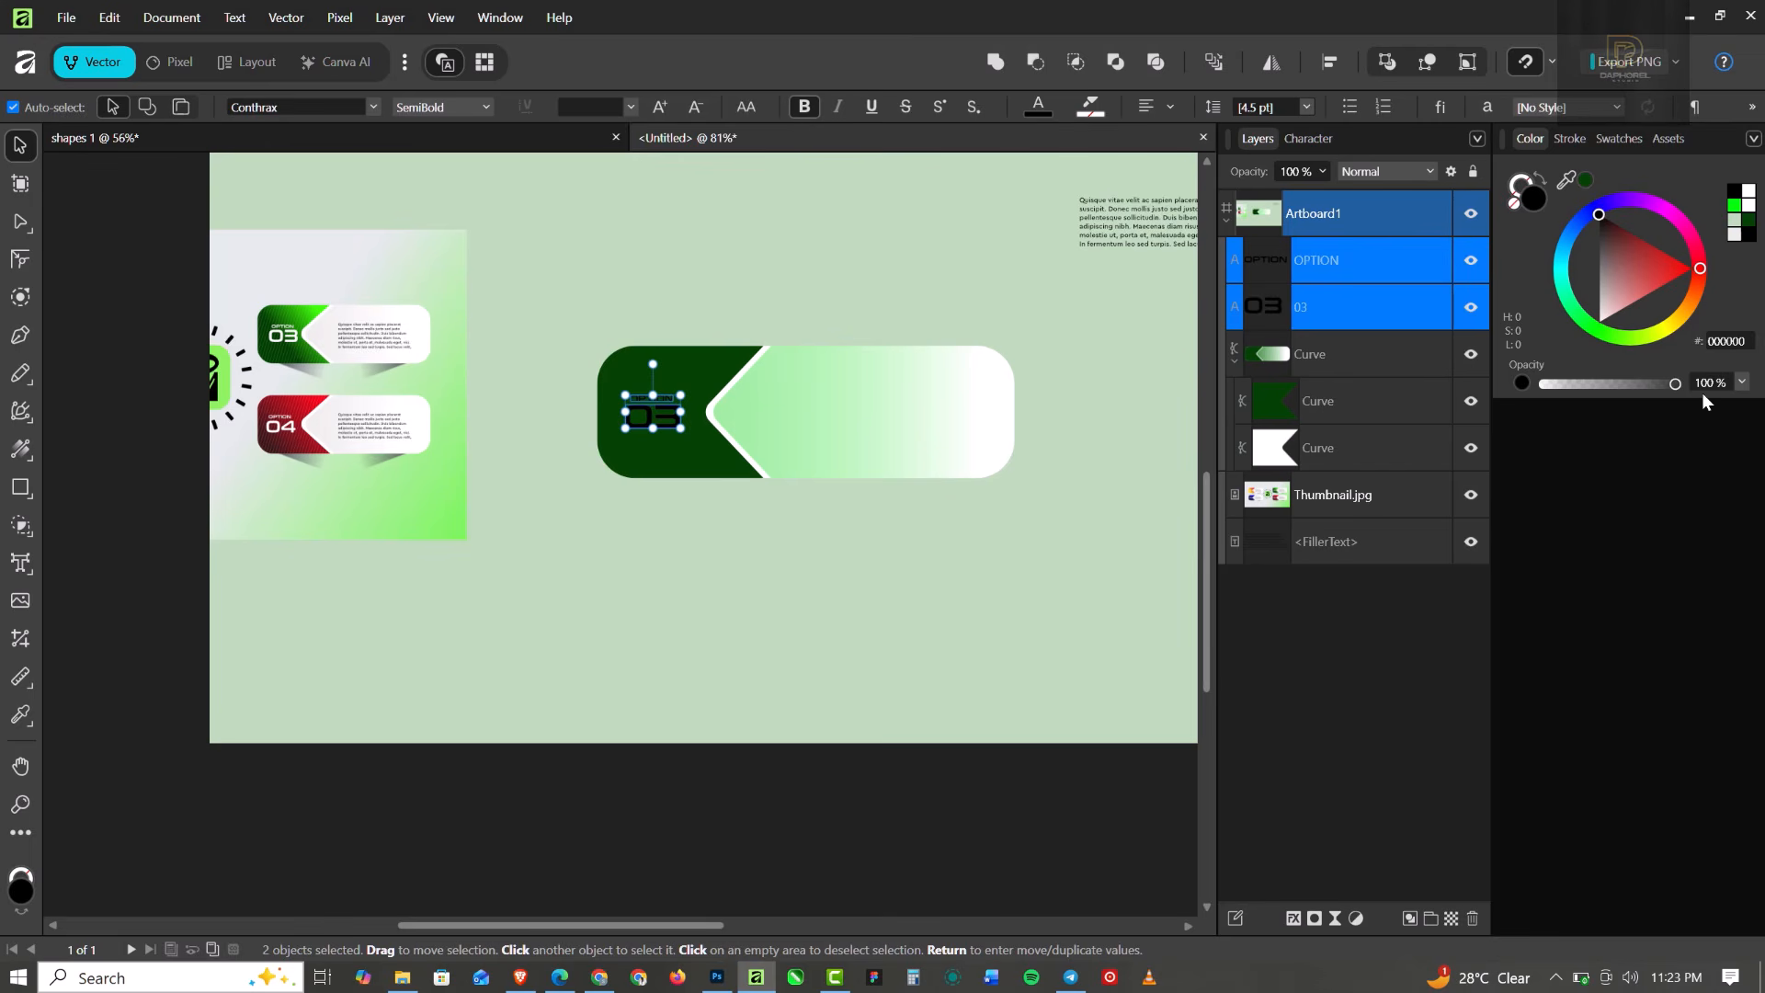
click(1748, 191)
click(816, 559)
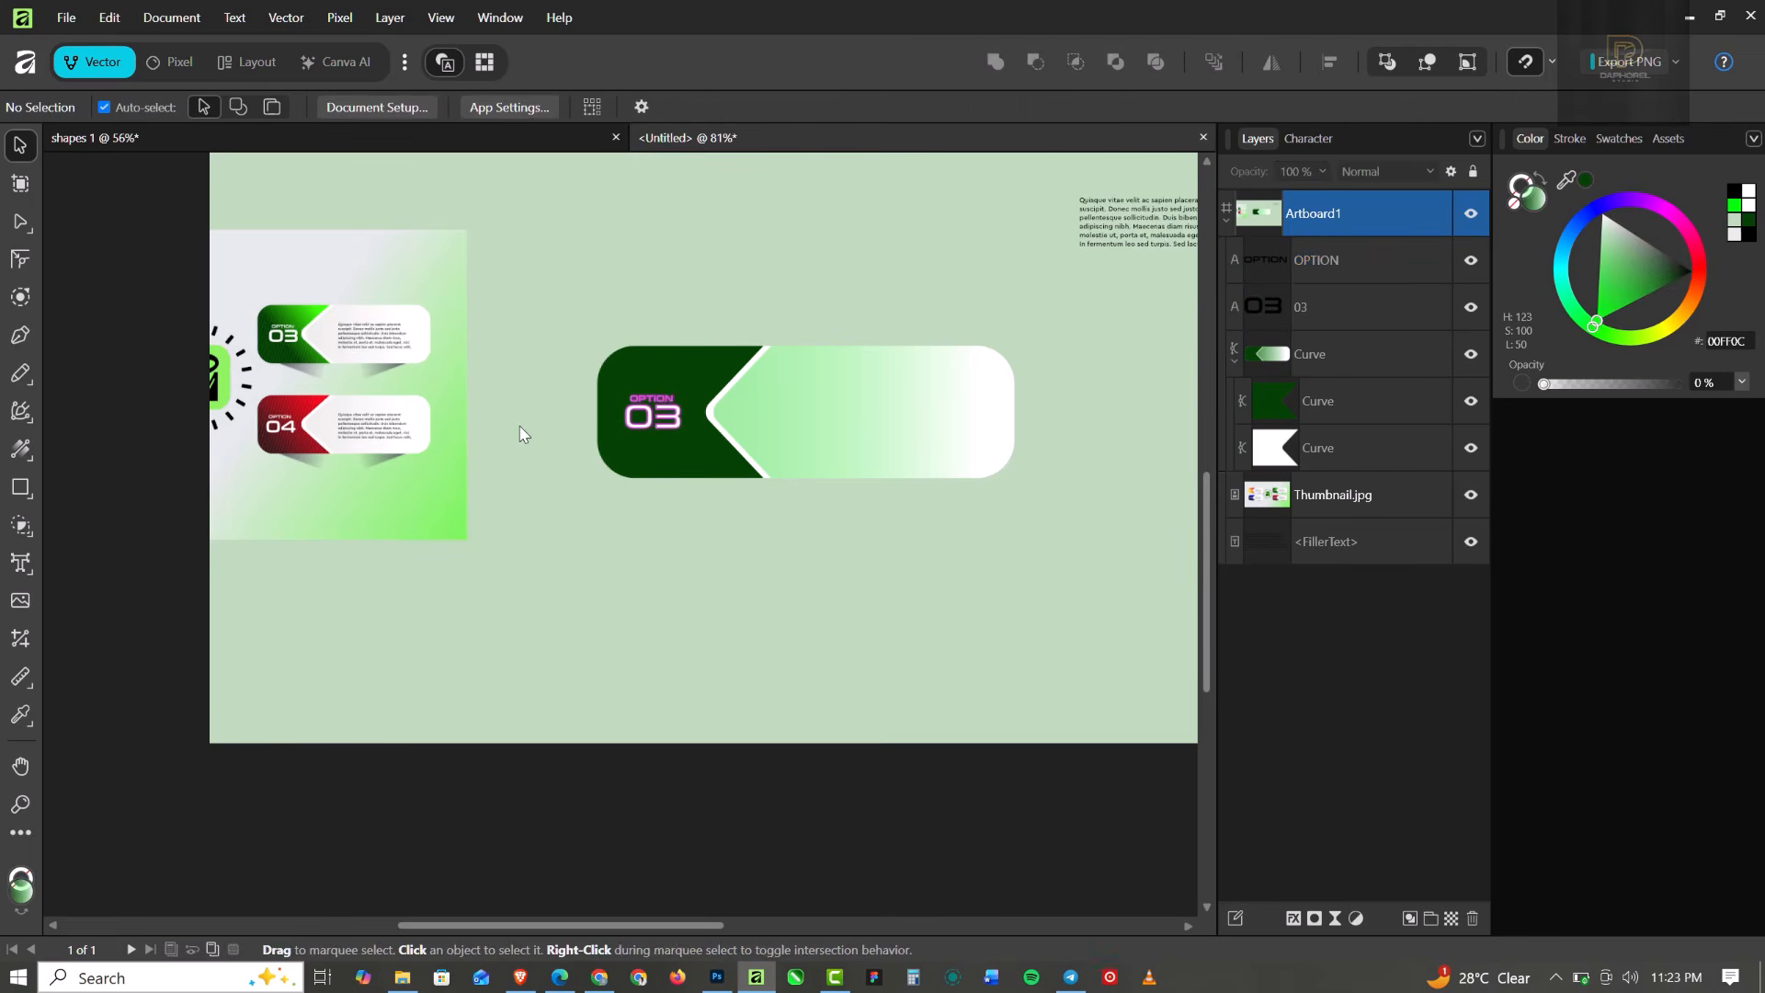
Place the filler text block on the banner's gradient area, in front of all shapes and slightly closer to the notch.
scroll(545, 450, down, 1)
drag(1021, 264, 813, 428)
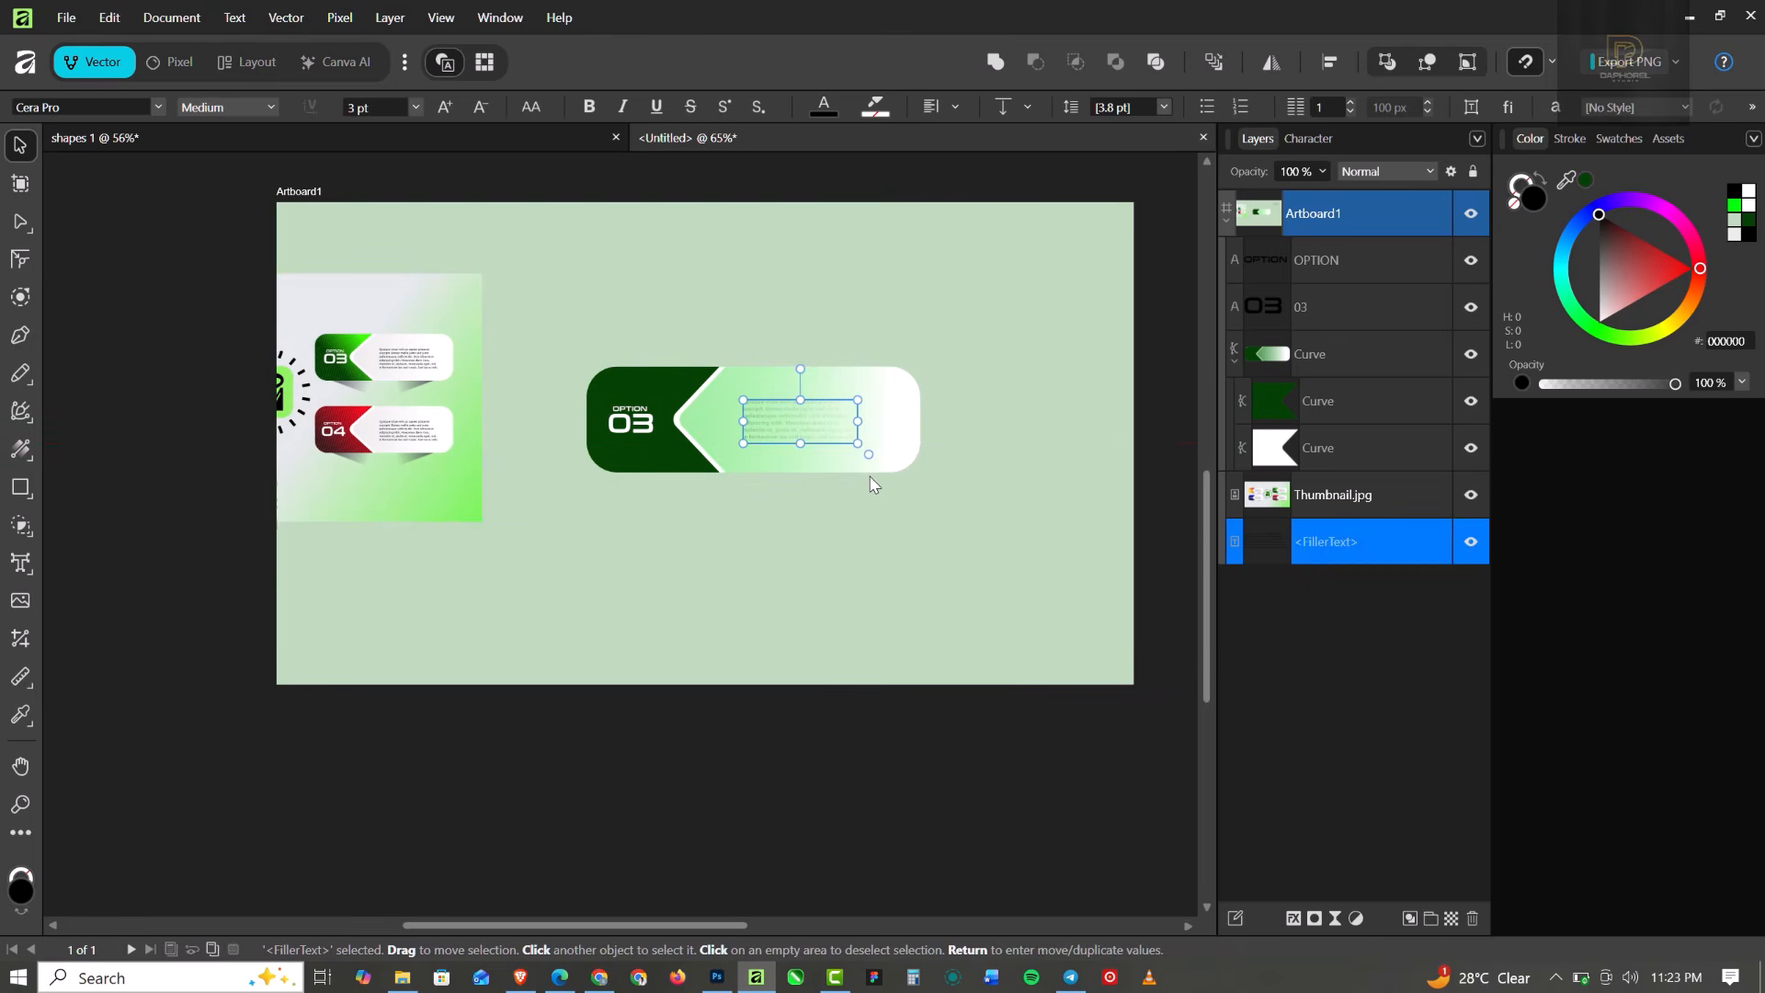
key(ctrl+shift+bracketright)
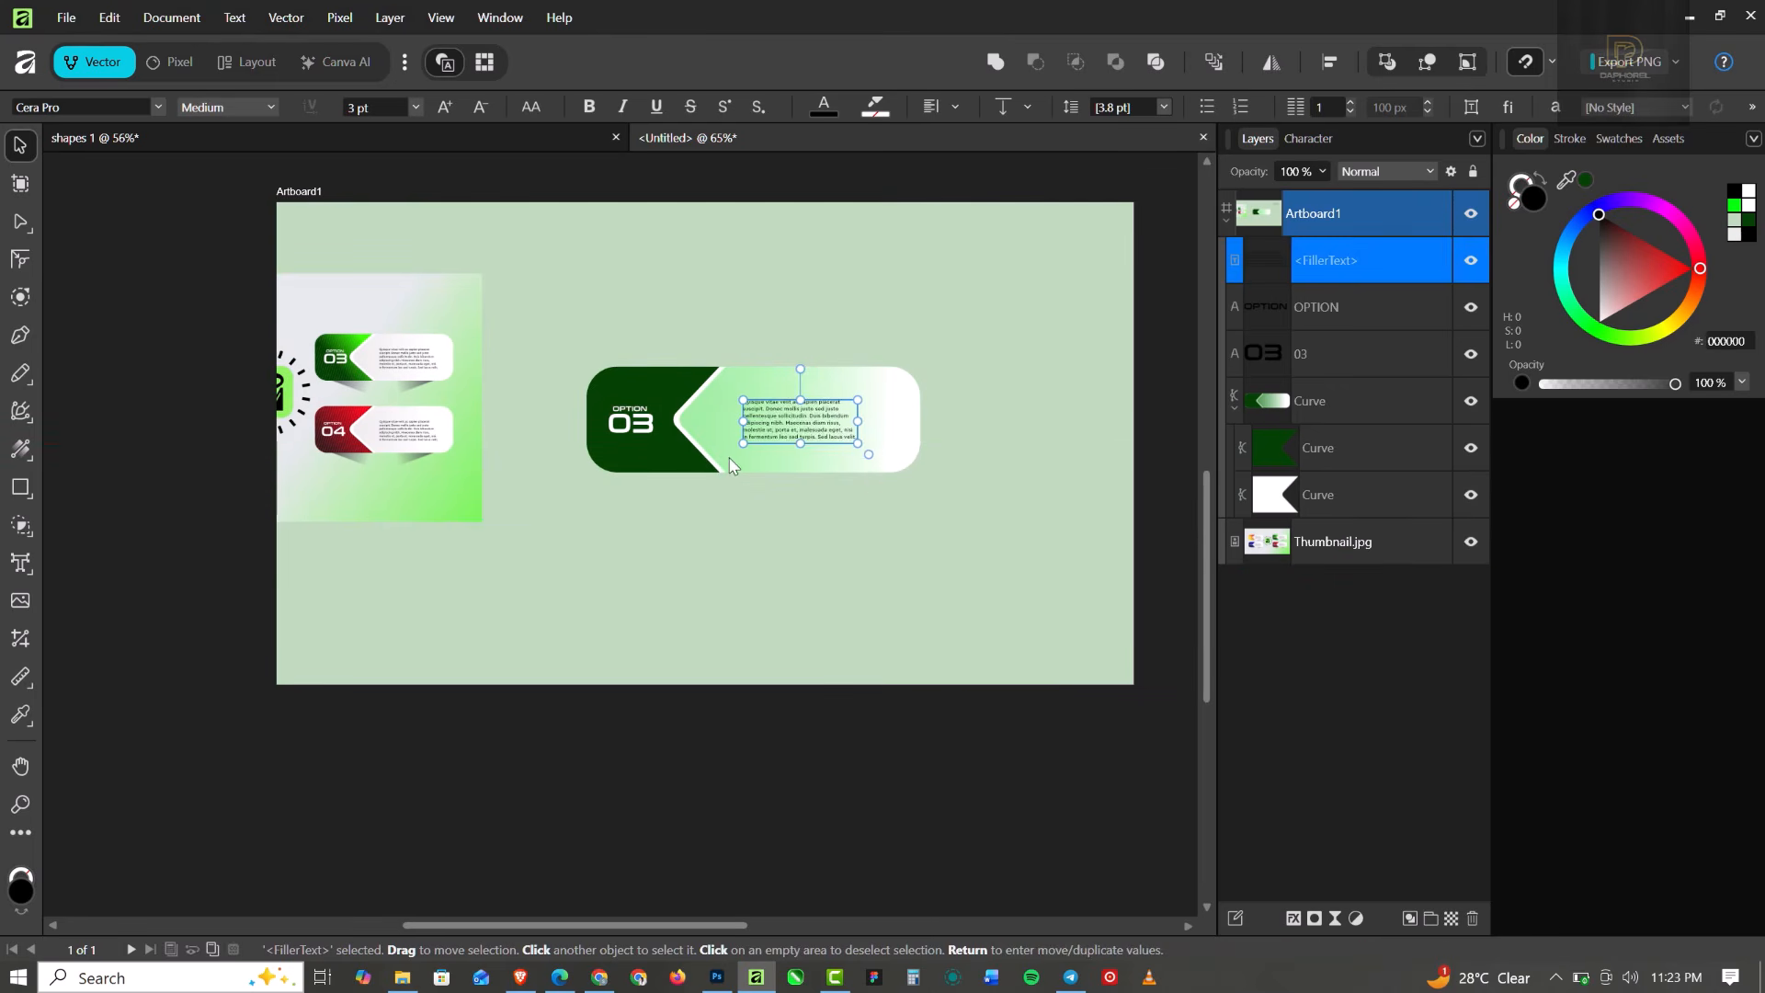
scroll(731, 465, up, 5)
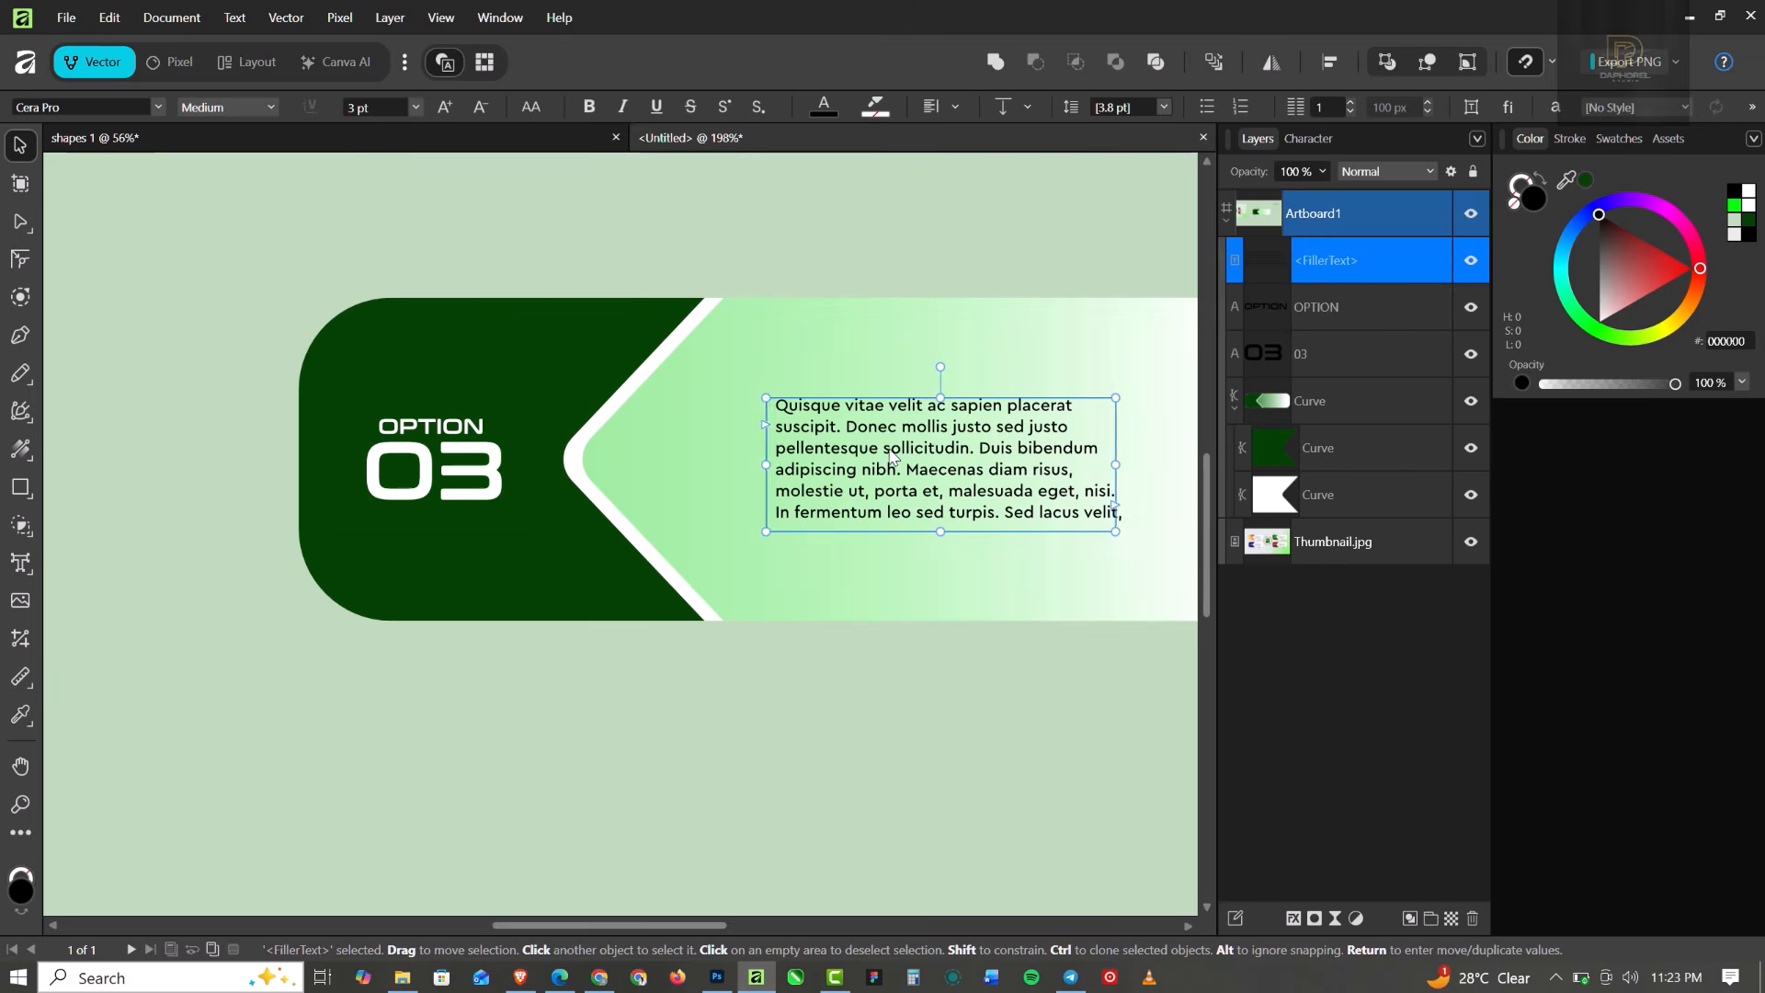
drag(890, 457, 874, 457)
scroll(886, 450, down, 3)
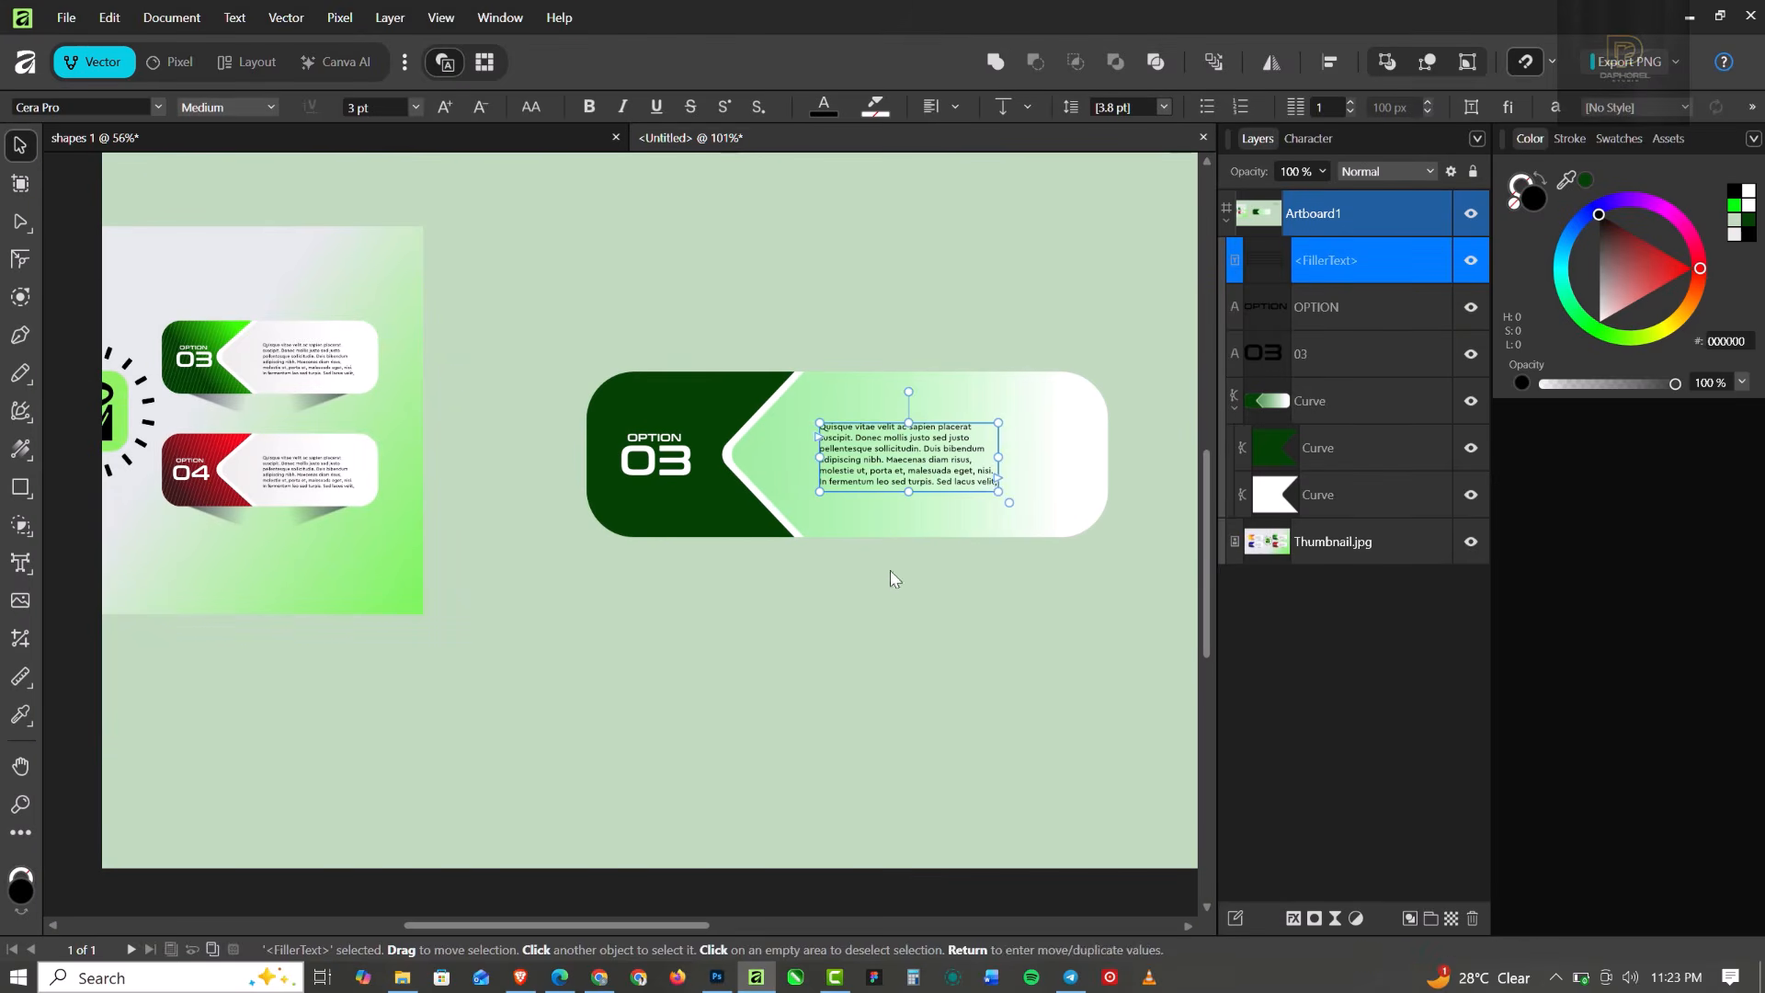
Enlarge the filler text frame so each line runs wider, and centre it vertically within the banner.
drag(1004, 415, 1027, 405)
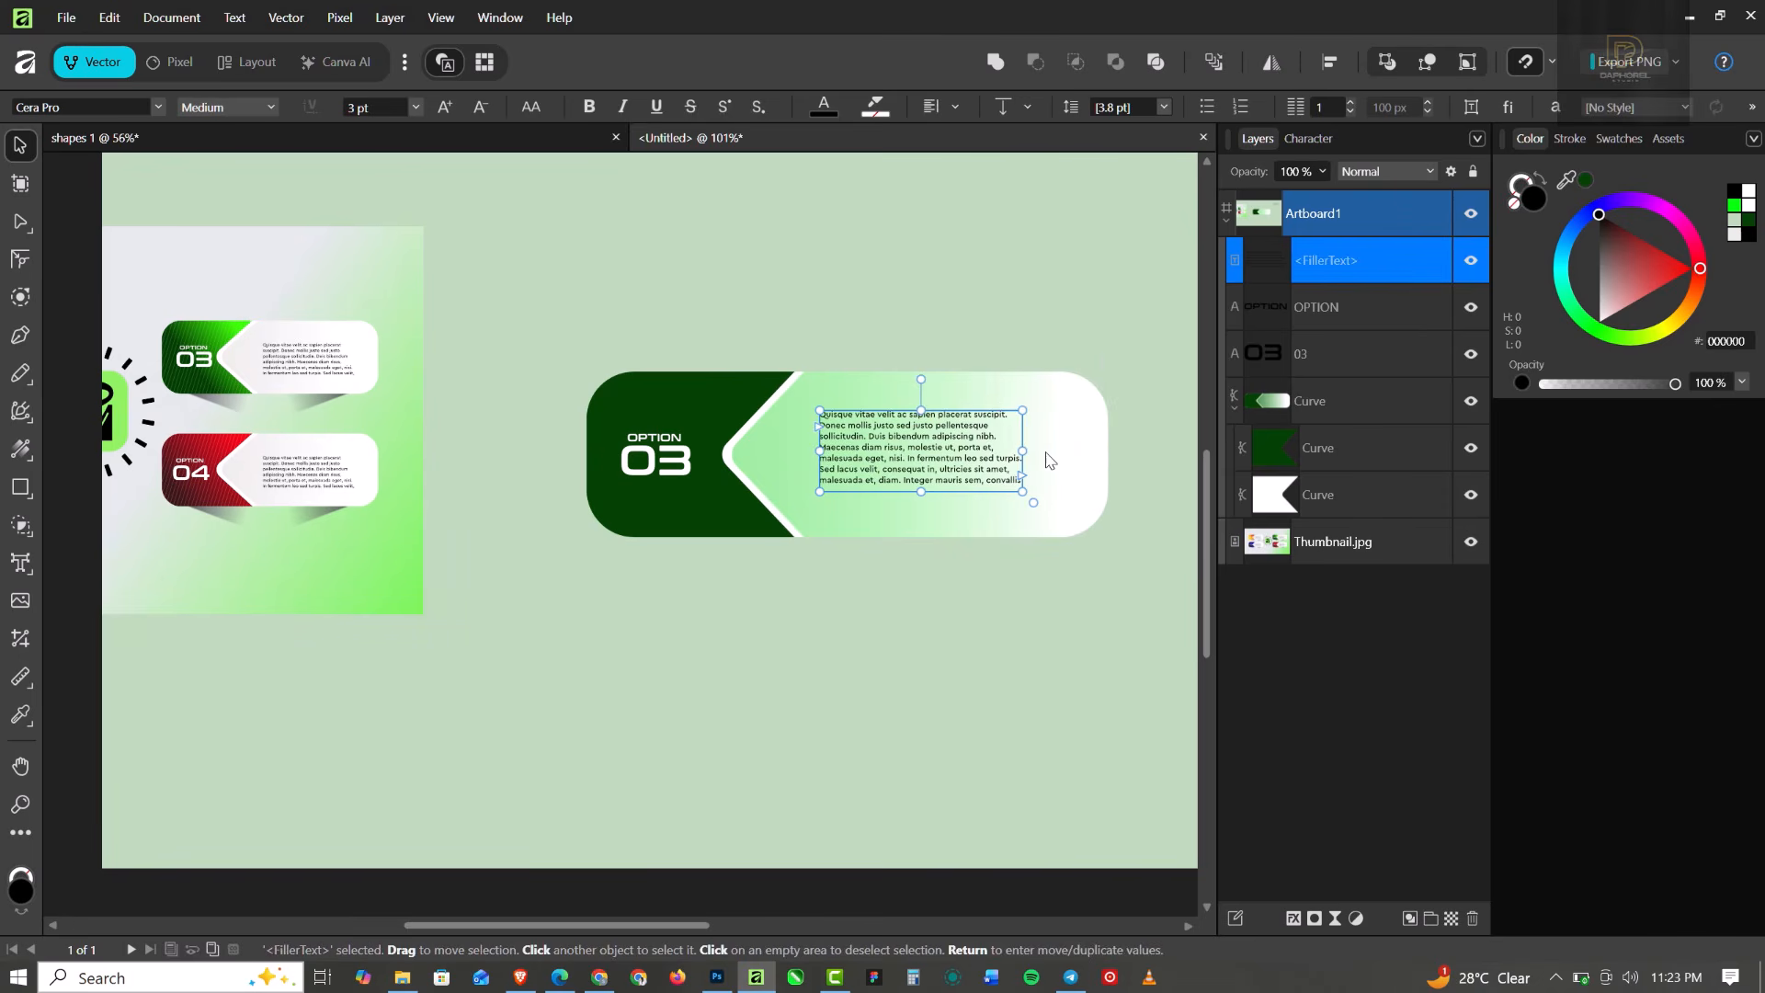
click(1100, 351)
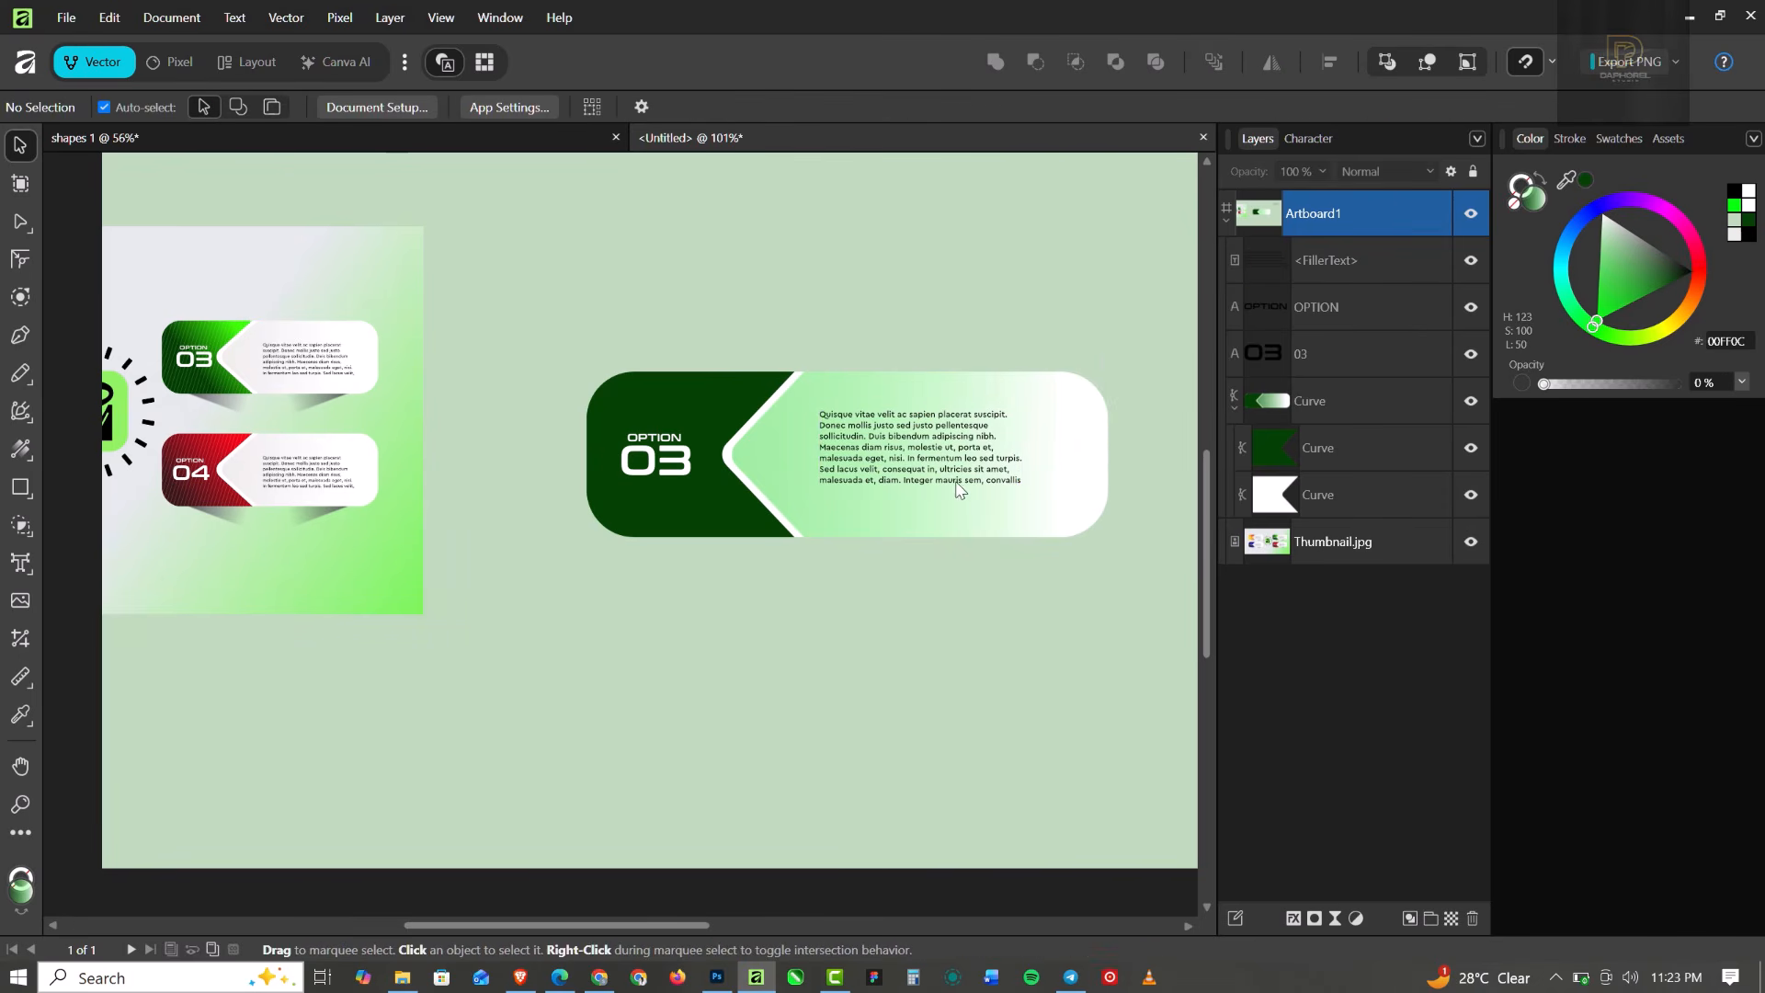
click(938, 465)
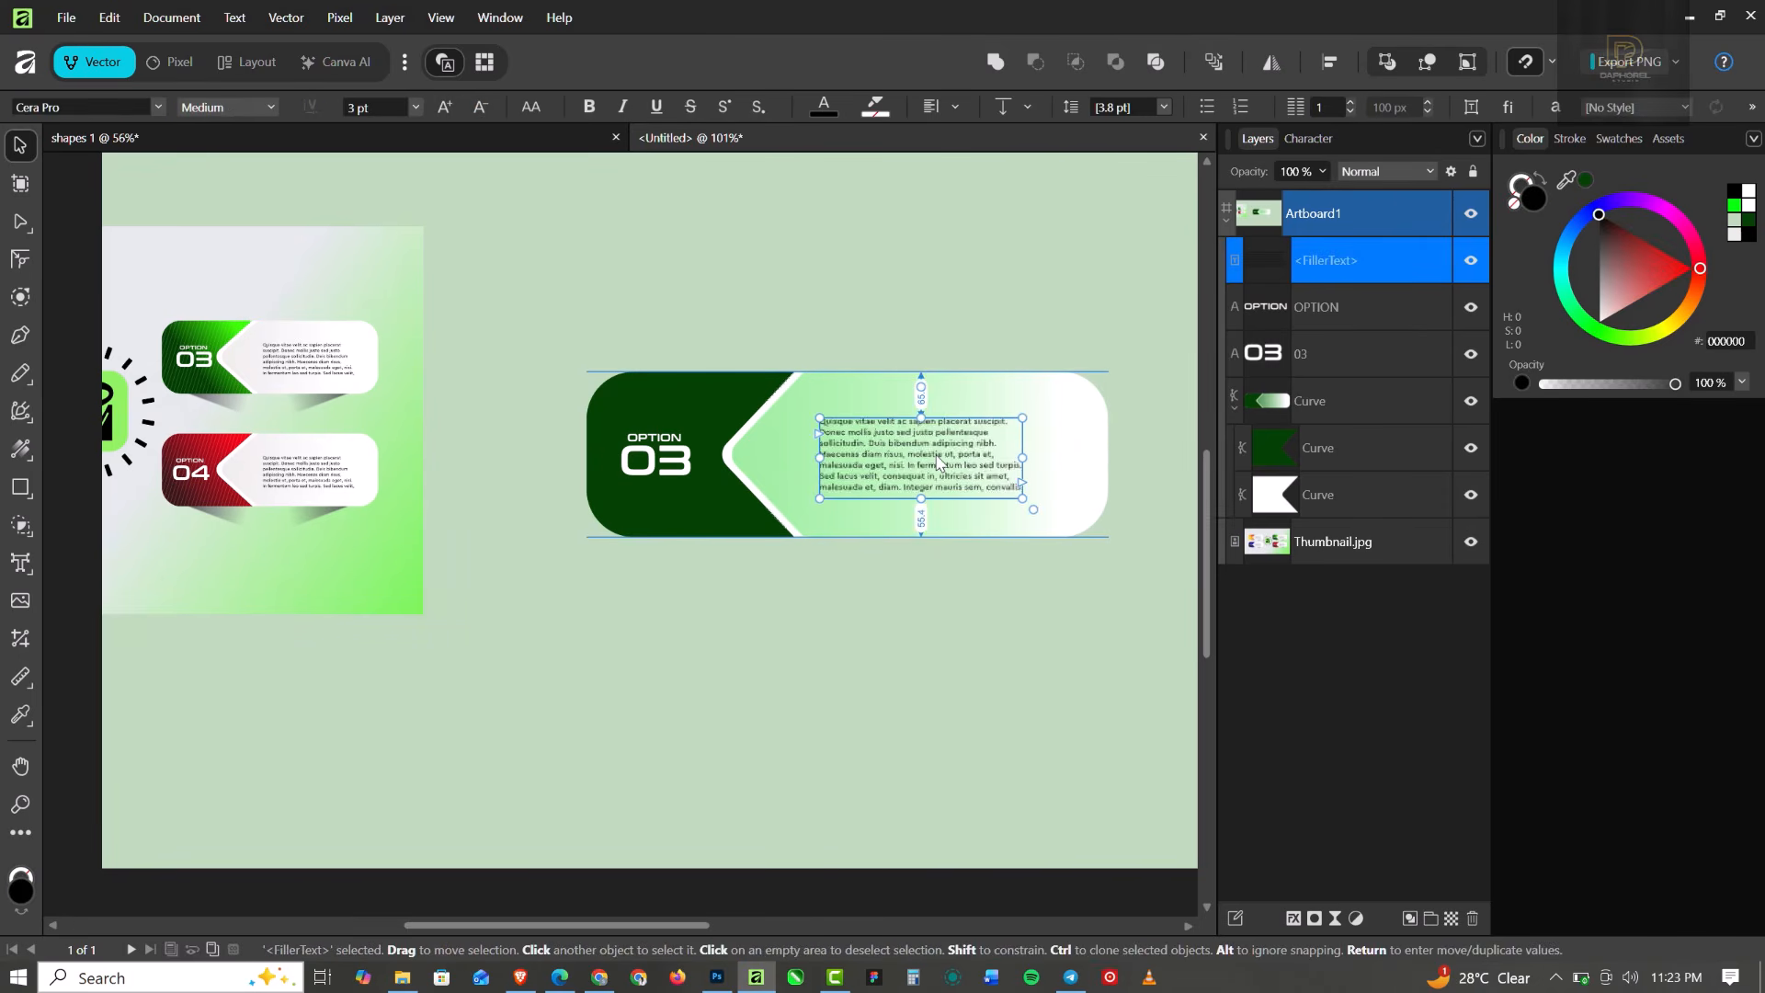
click(882, 276)
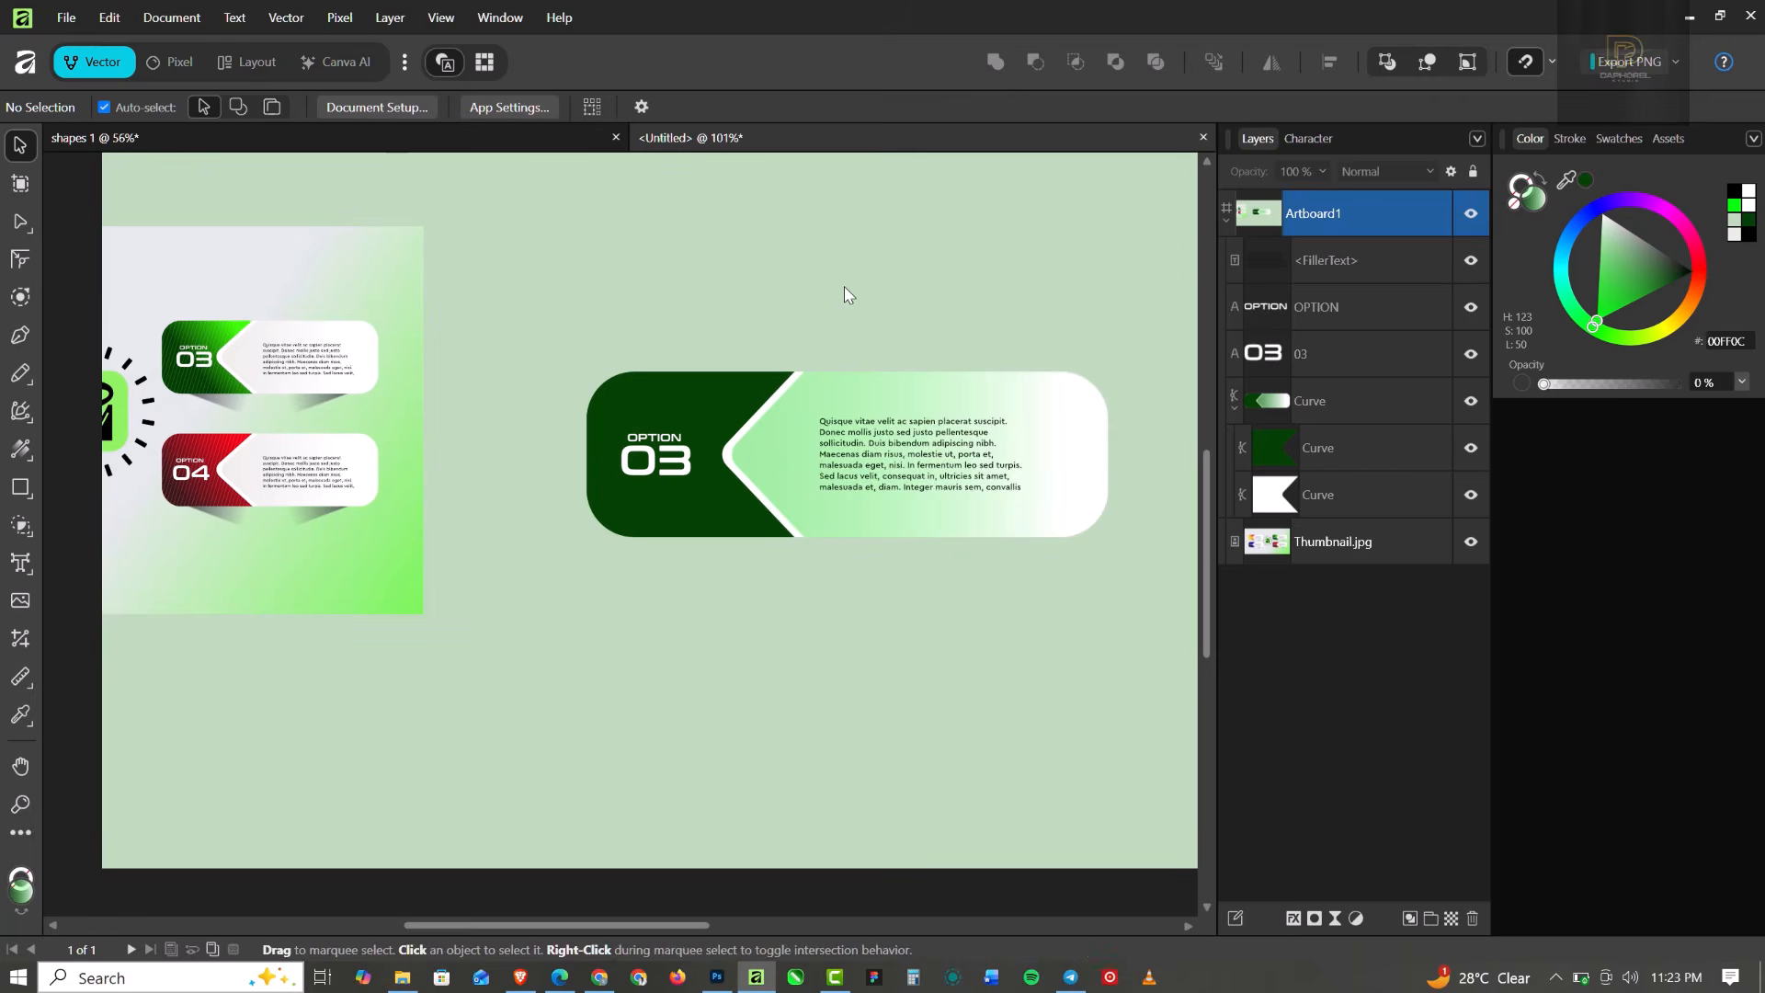
Examine the diagonal line pattern on the green section of the reference option 03 banner and compare it with the new banner.
scroll(844, 289, down, 1)
scroll(910, 355, up, 1)
scroll(910, 355, down, 2)
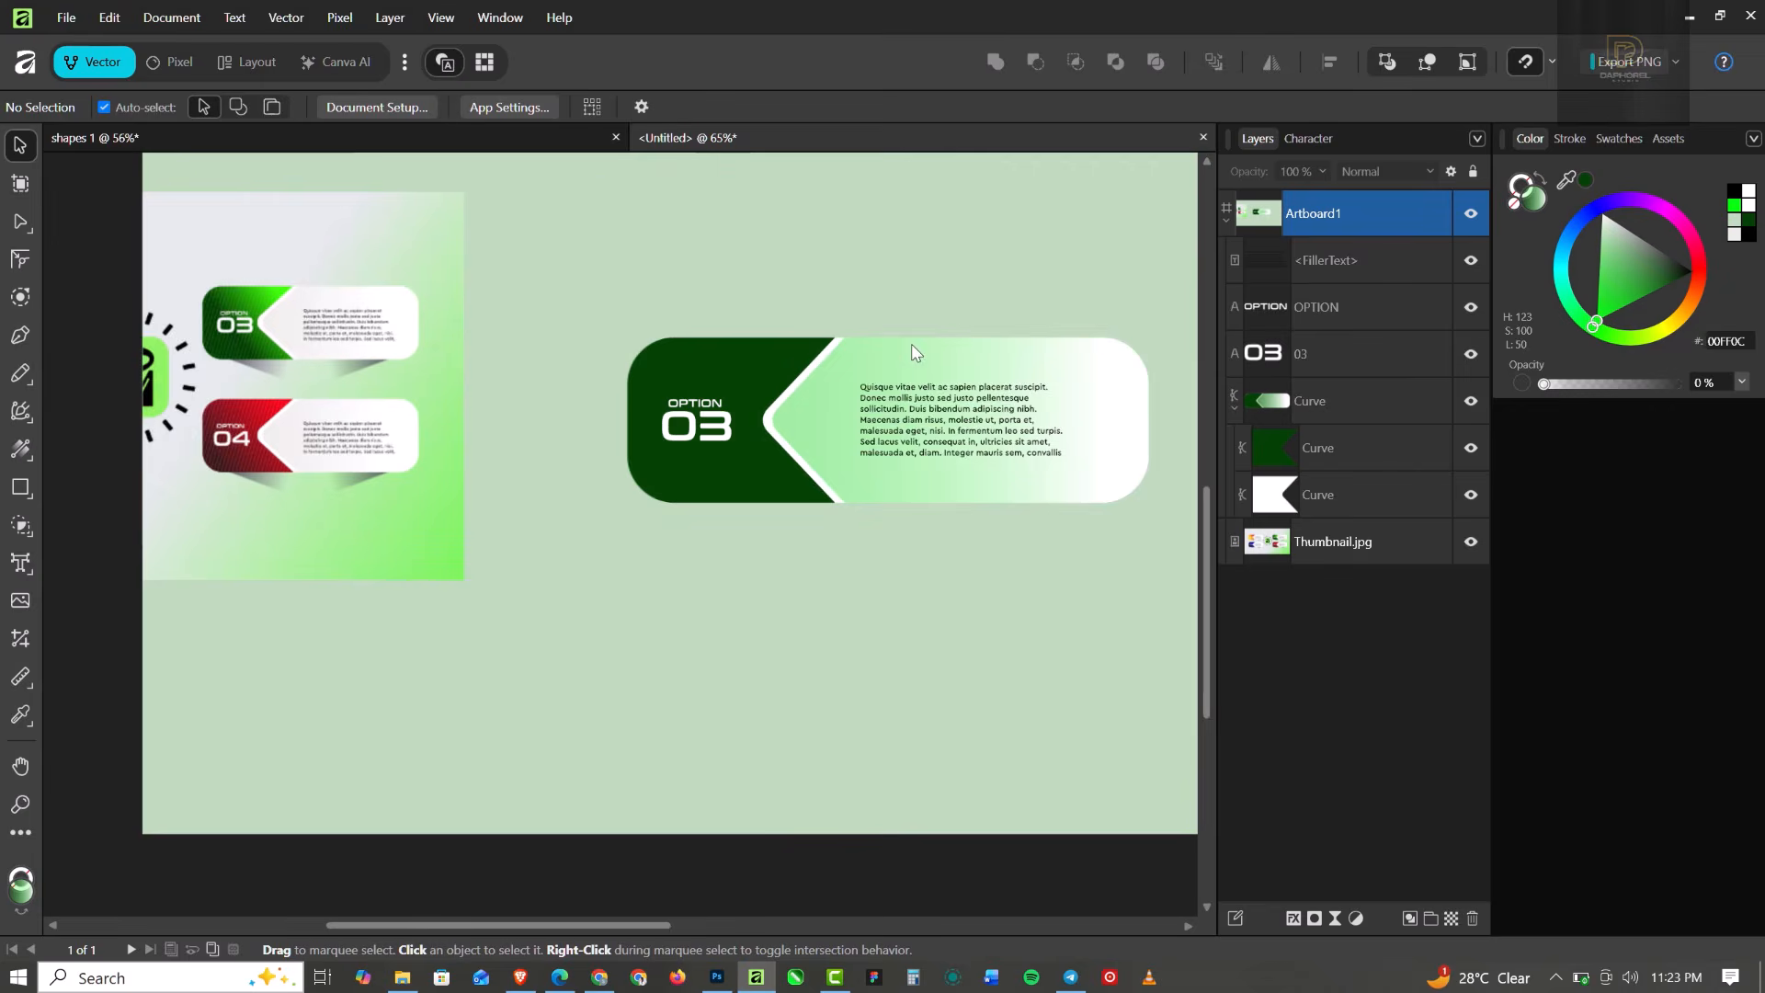
scroll(513, 322, up, 8)
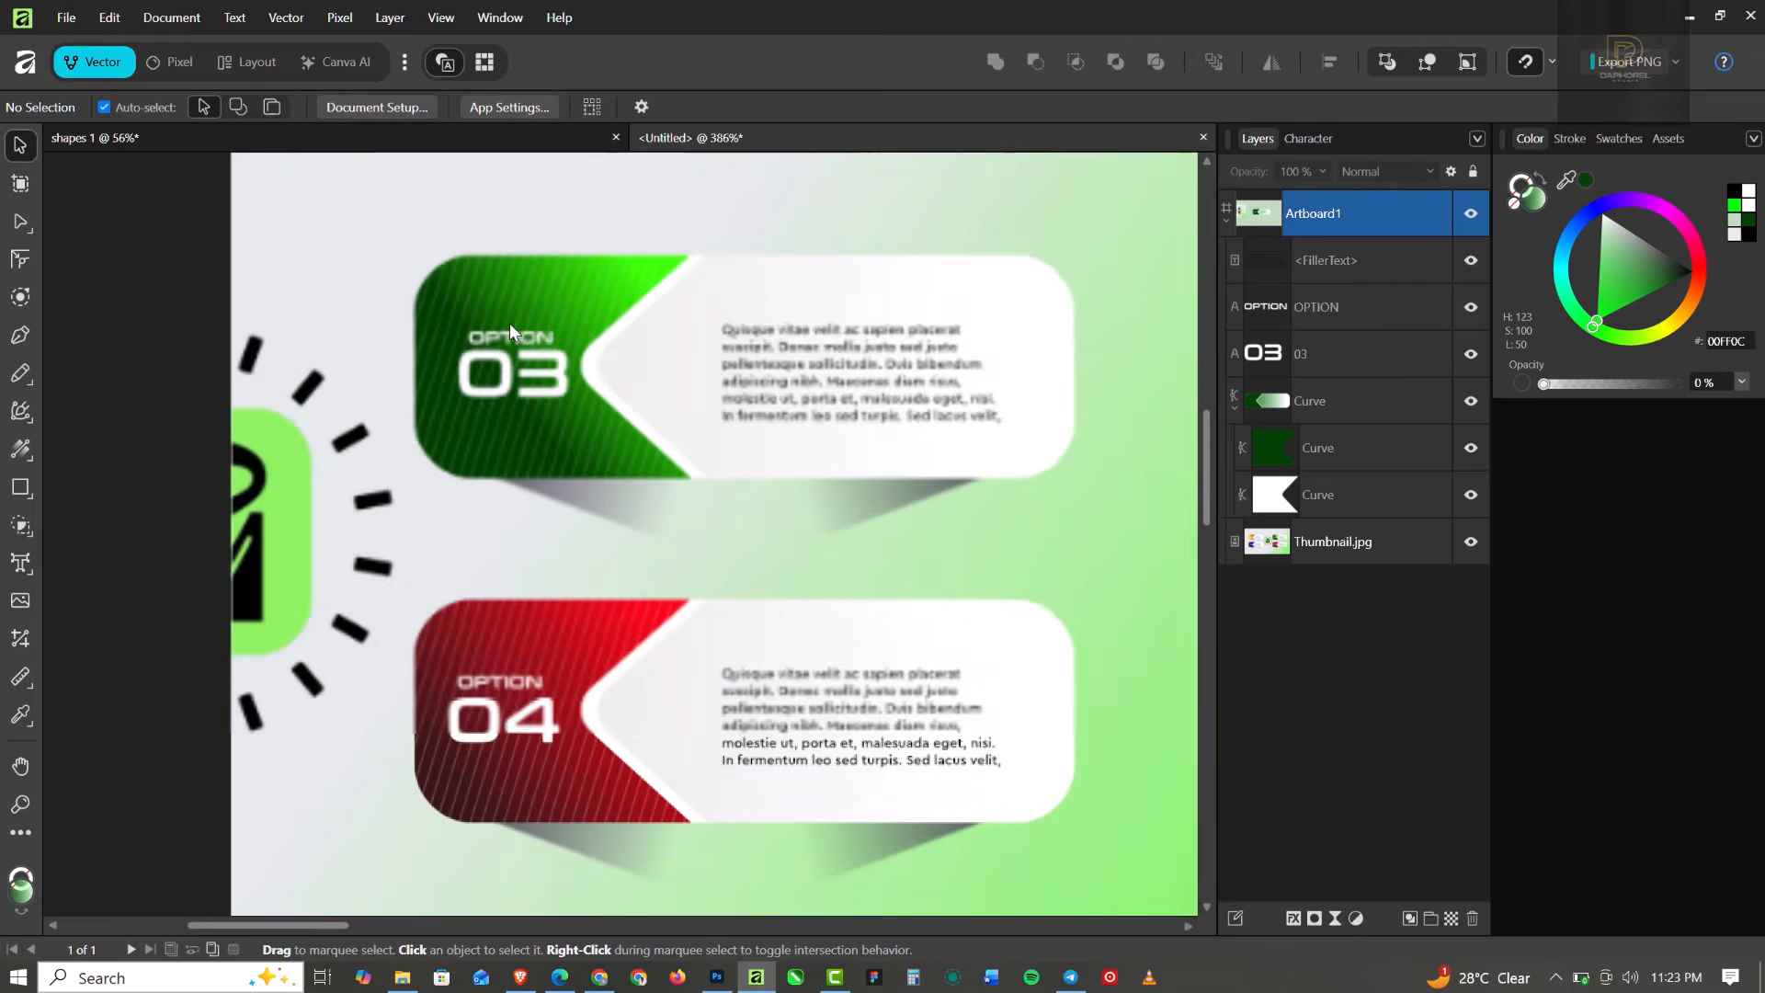
scroll(403, 354, down, 5)
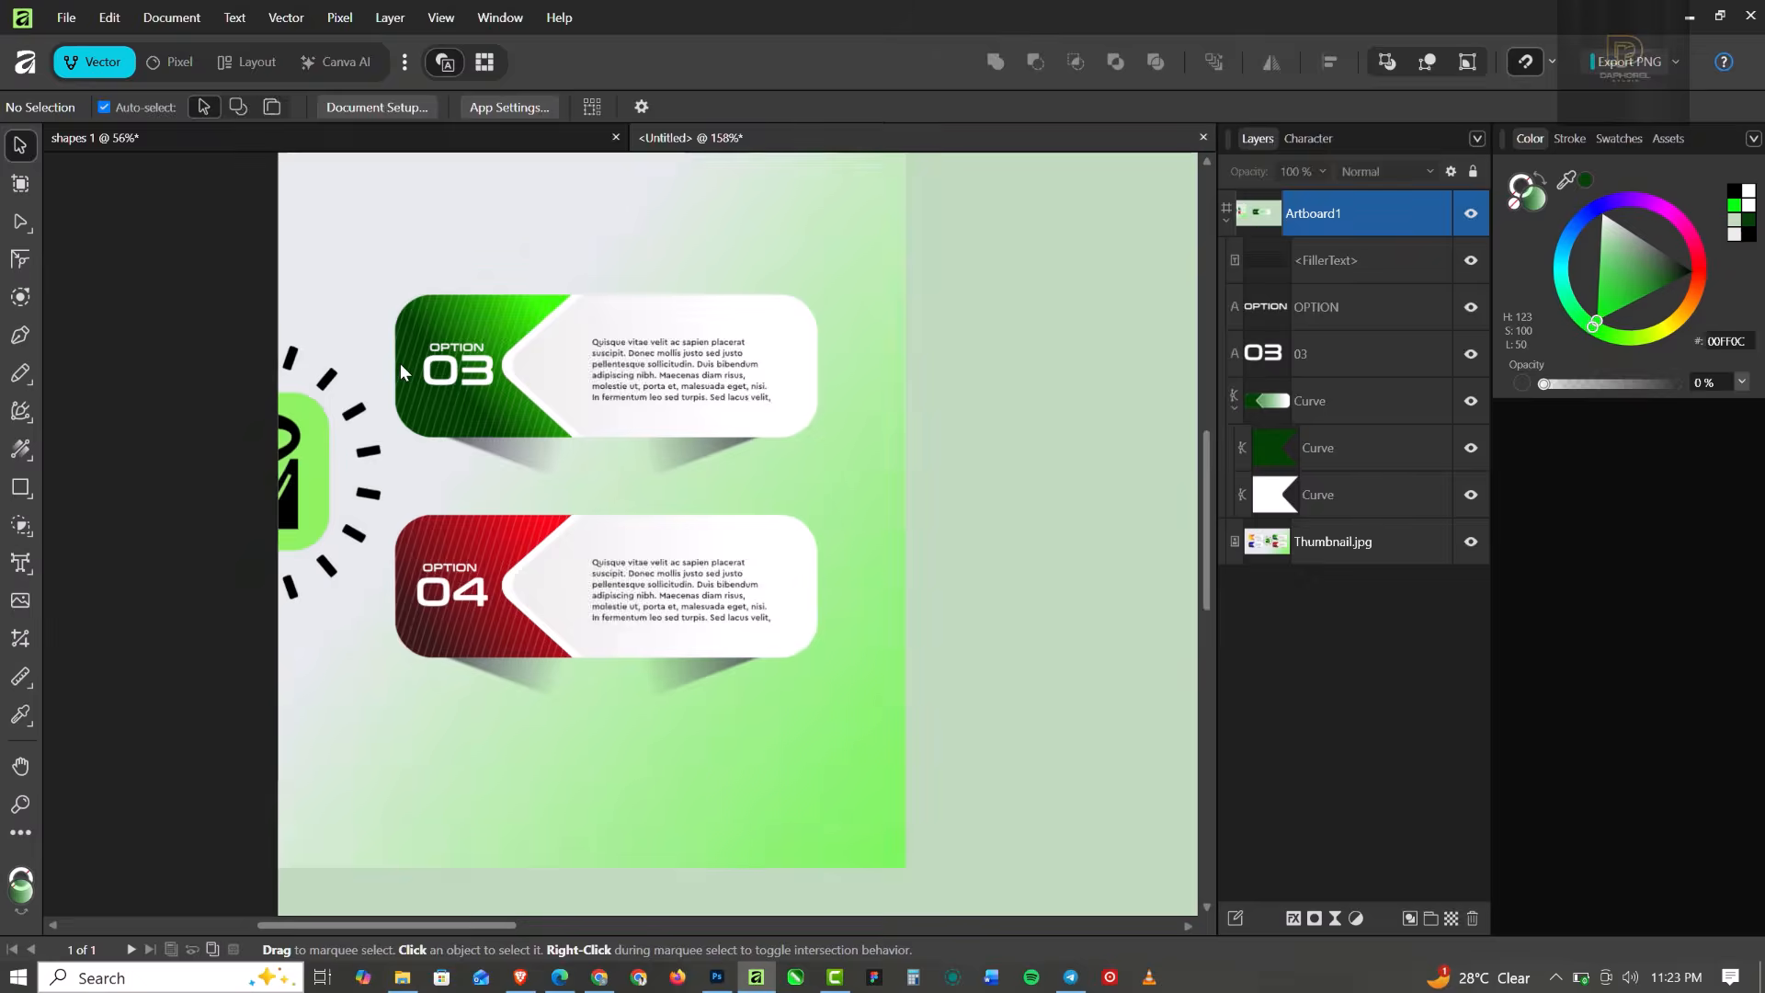
scroll(822, 397, down, 1)
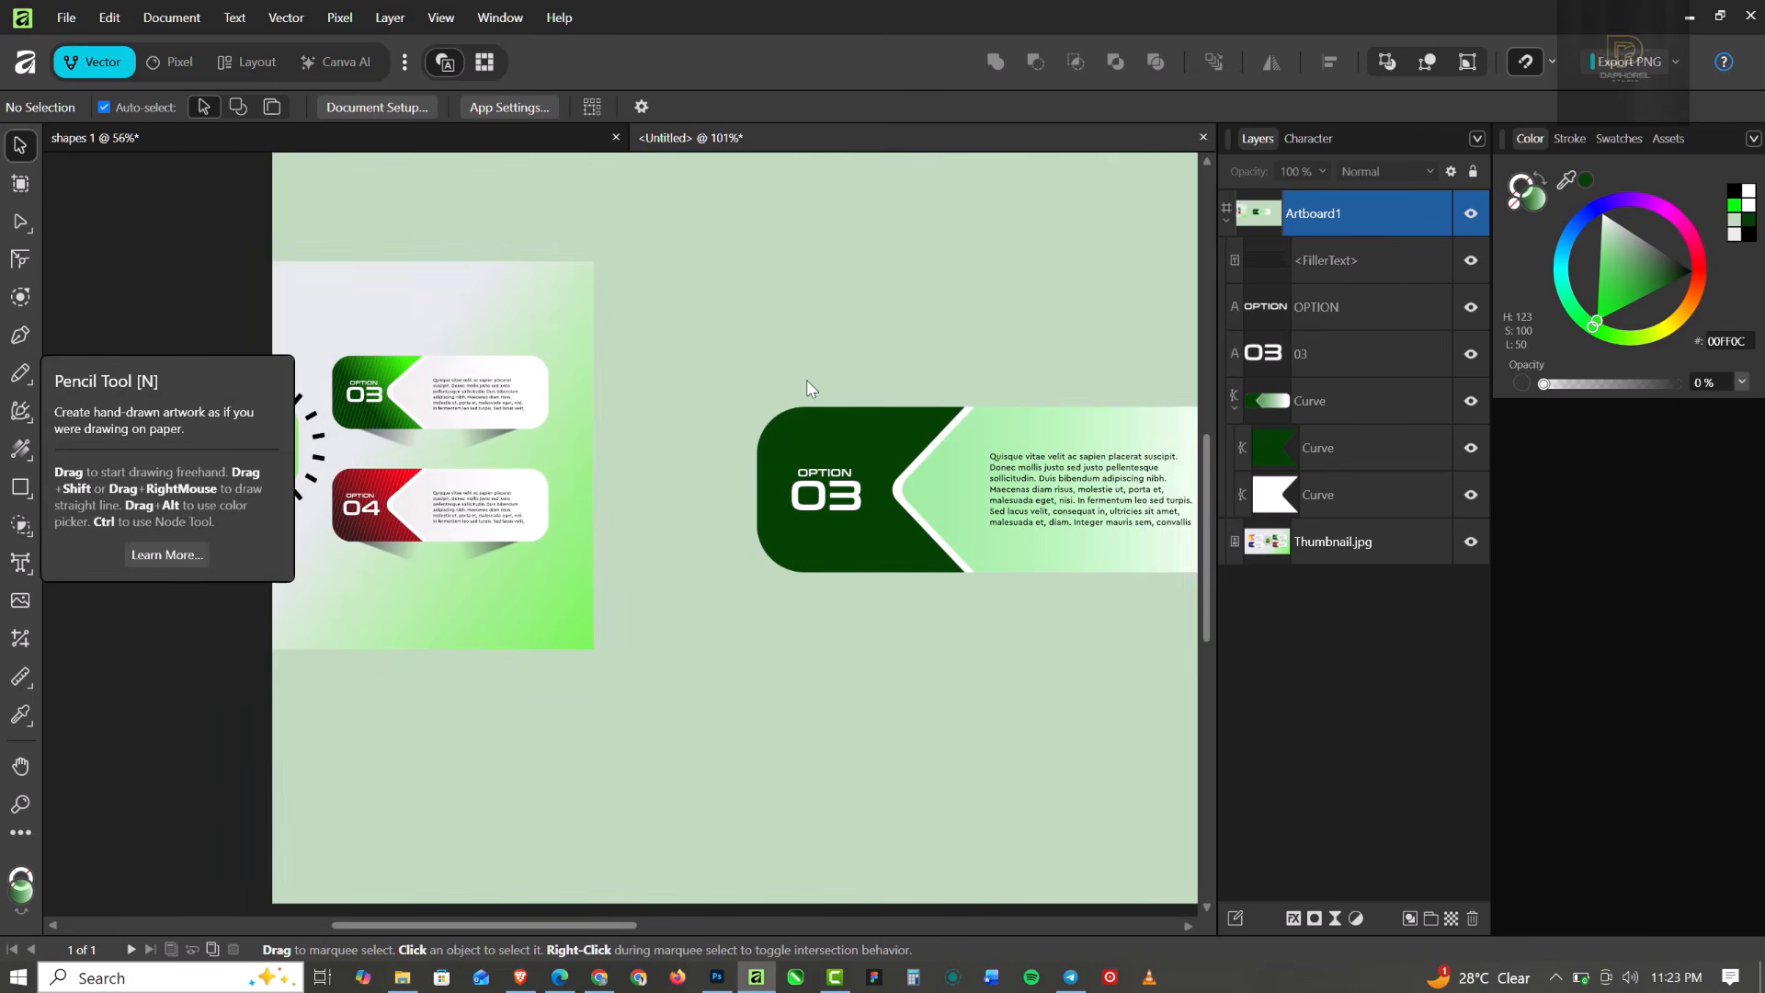
scroll(805, 373, down, 1)
scroll(857, 355, up, 1)
scroll(857, 355, up, 1)
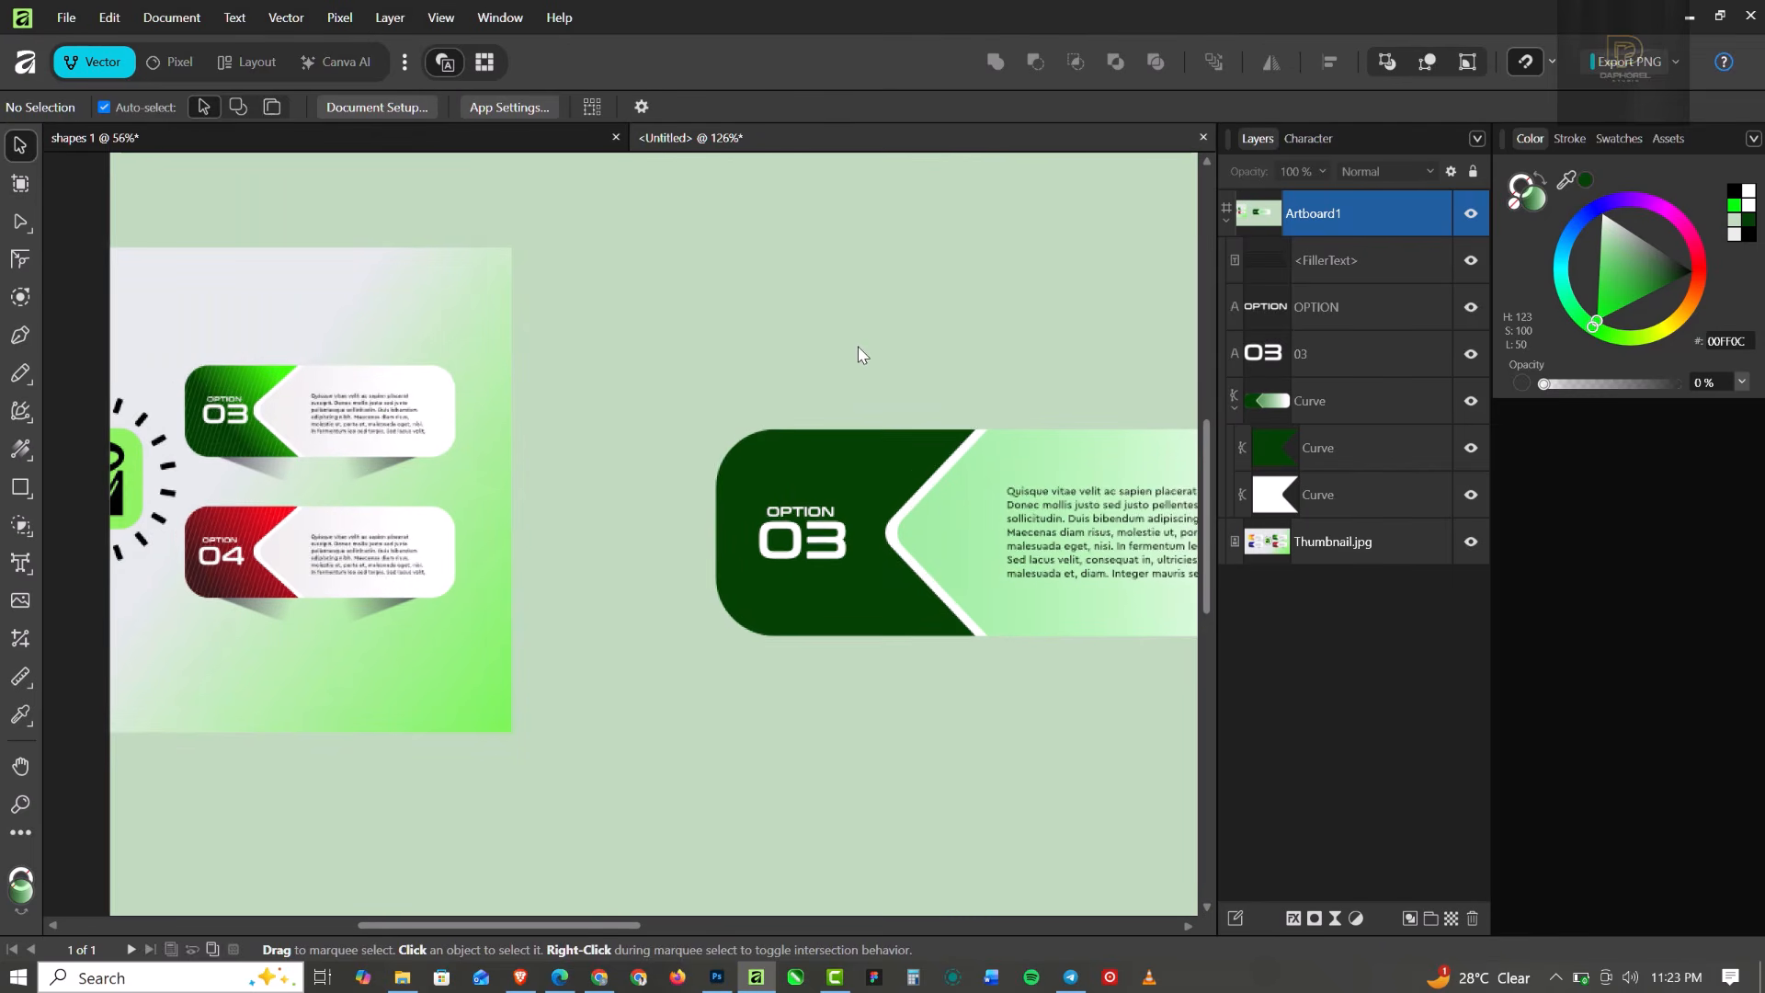
Draw a thin, tall vertical rectangle just above the upper left corner of the dark green section.
click(20, 487)
scroll(750, 327, up, 2)
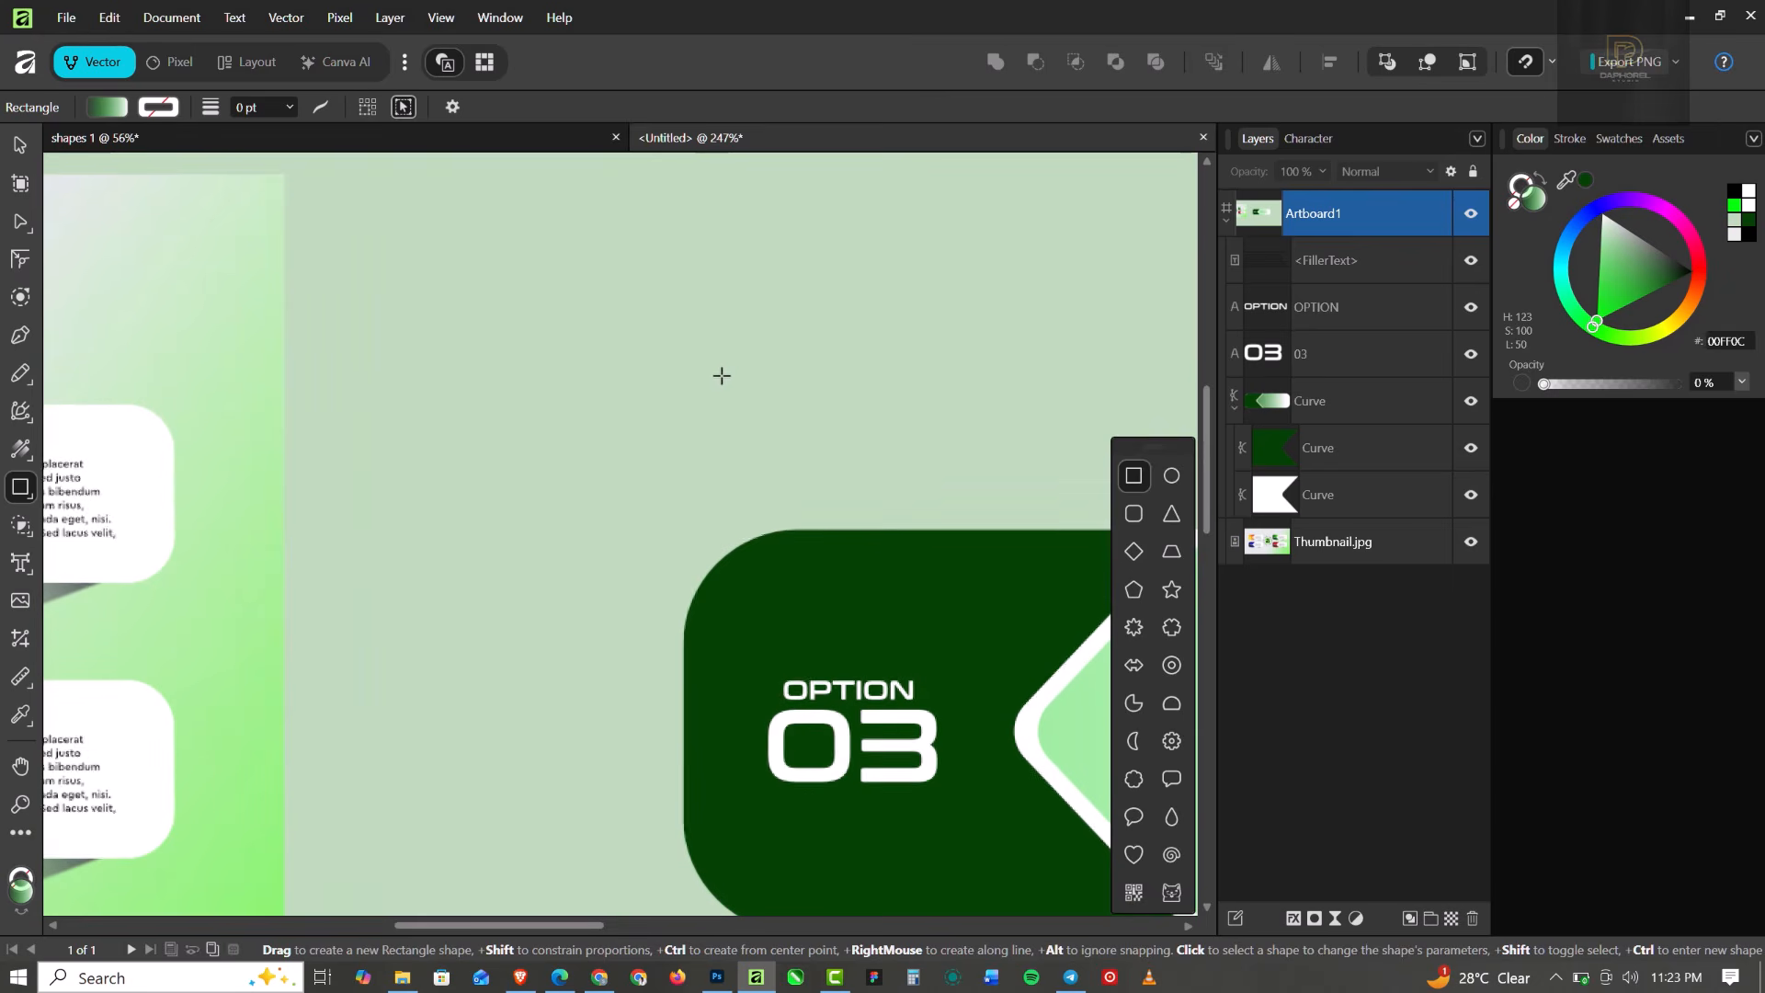
drag(705, 319, 719, 566)
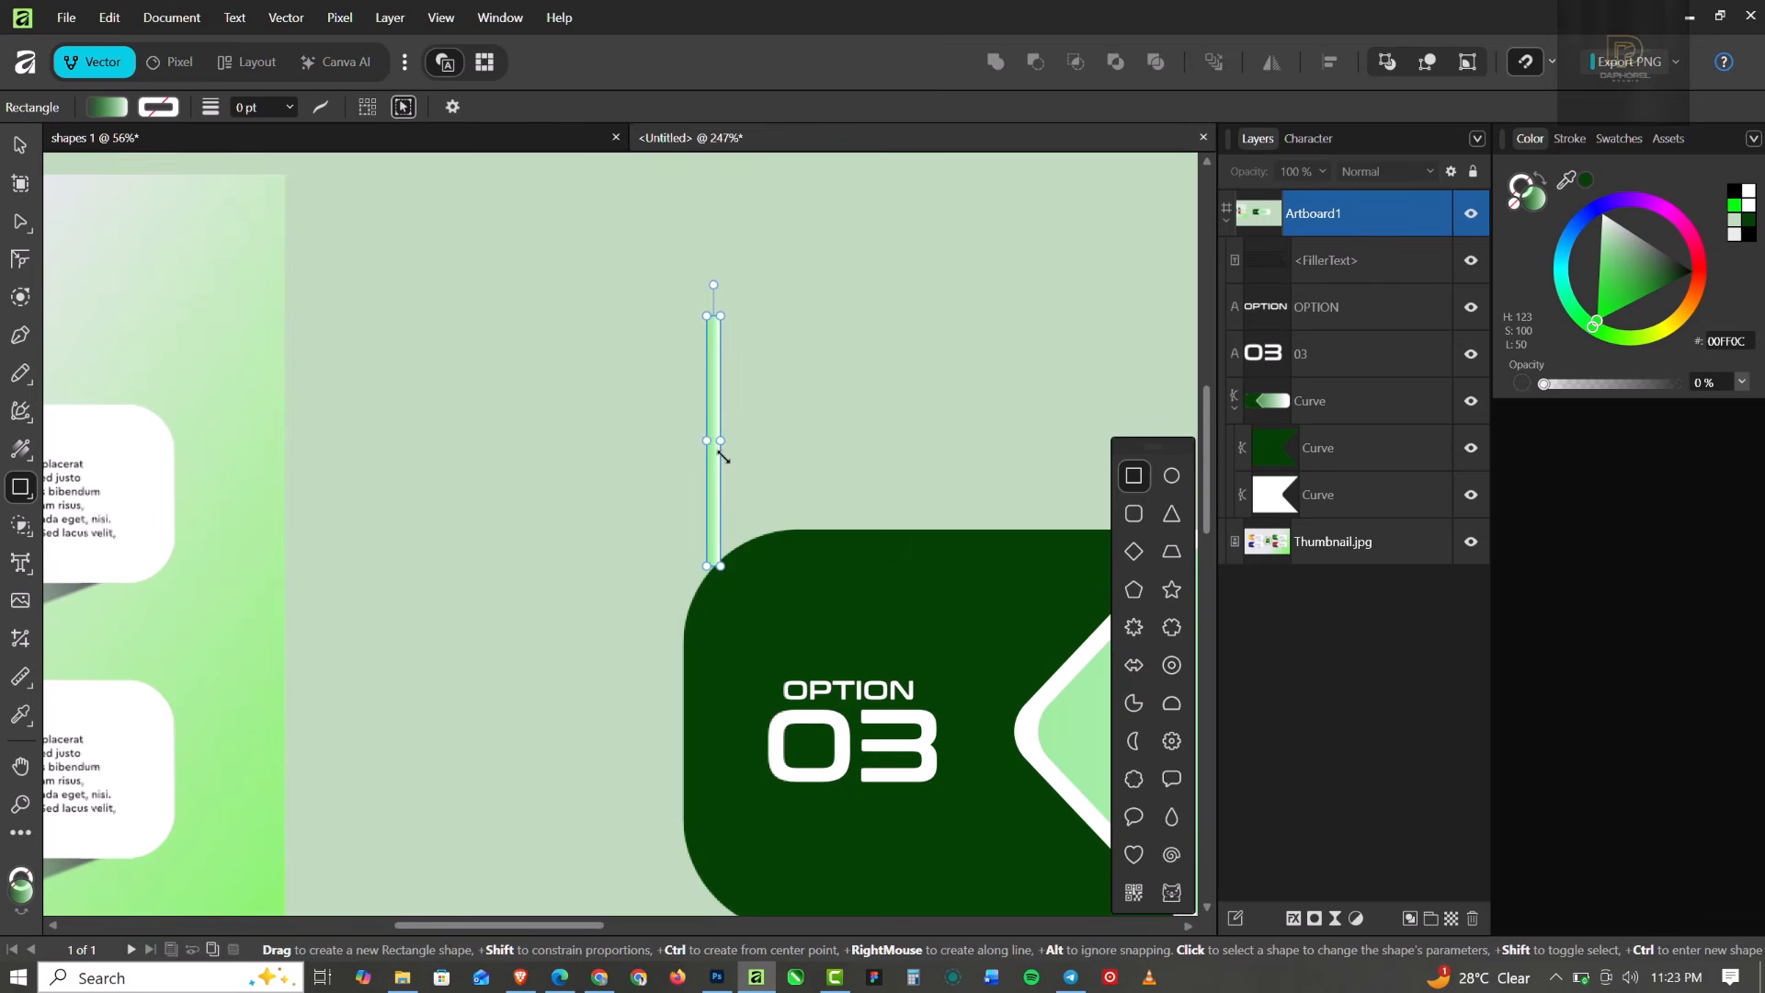
scroll(723, 450, up, 4)
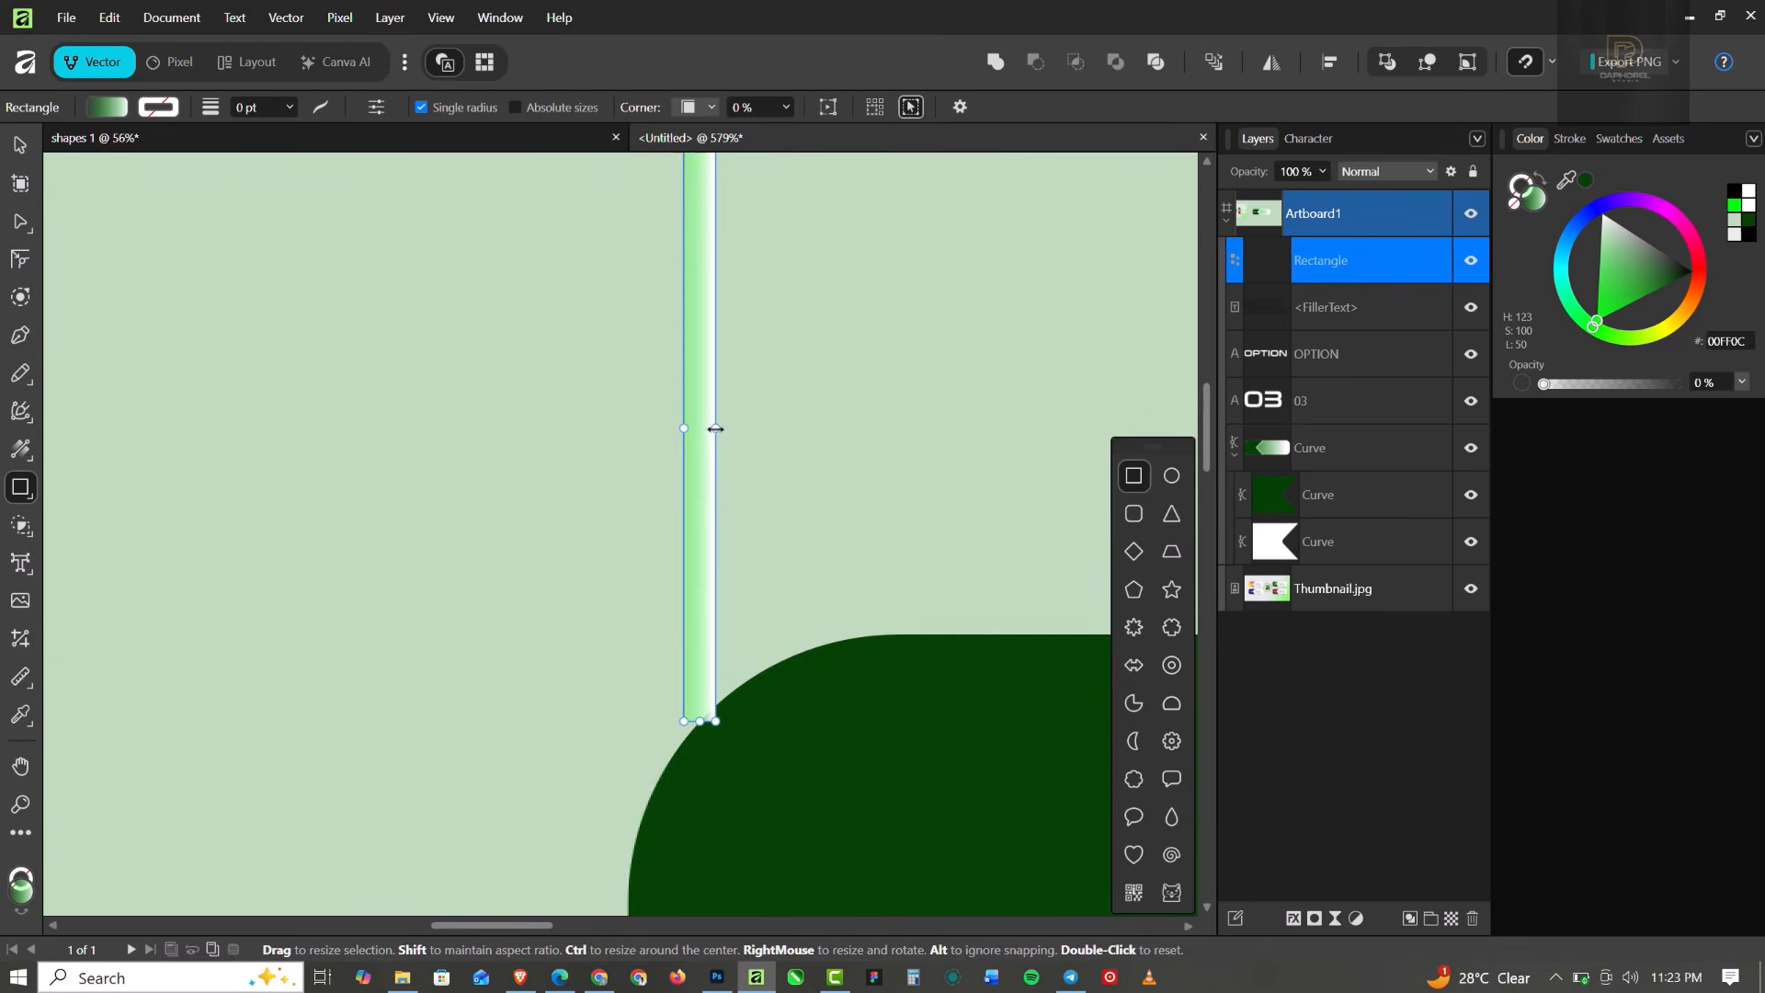
Narrow the thin vertical rectangle to a hairline stripe and extend its lower end into the dark green section's rounded corner.
drag(715, 427, 690, 419)
scroll(689, 442, down, 4)
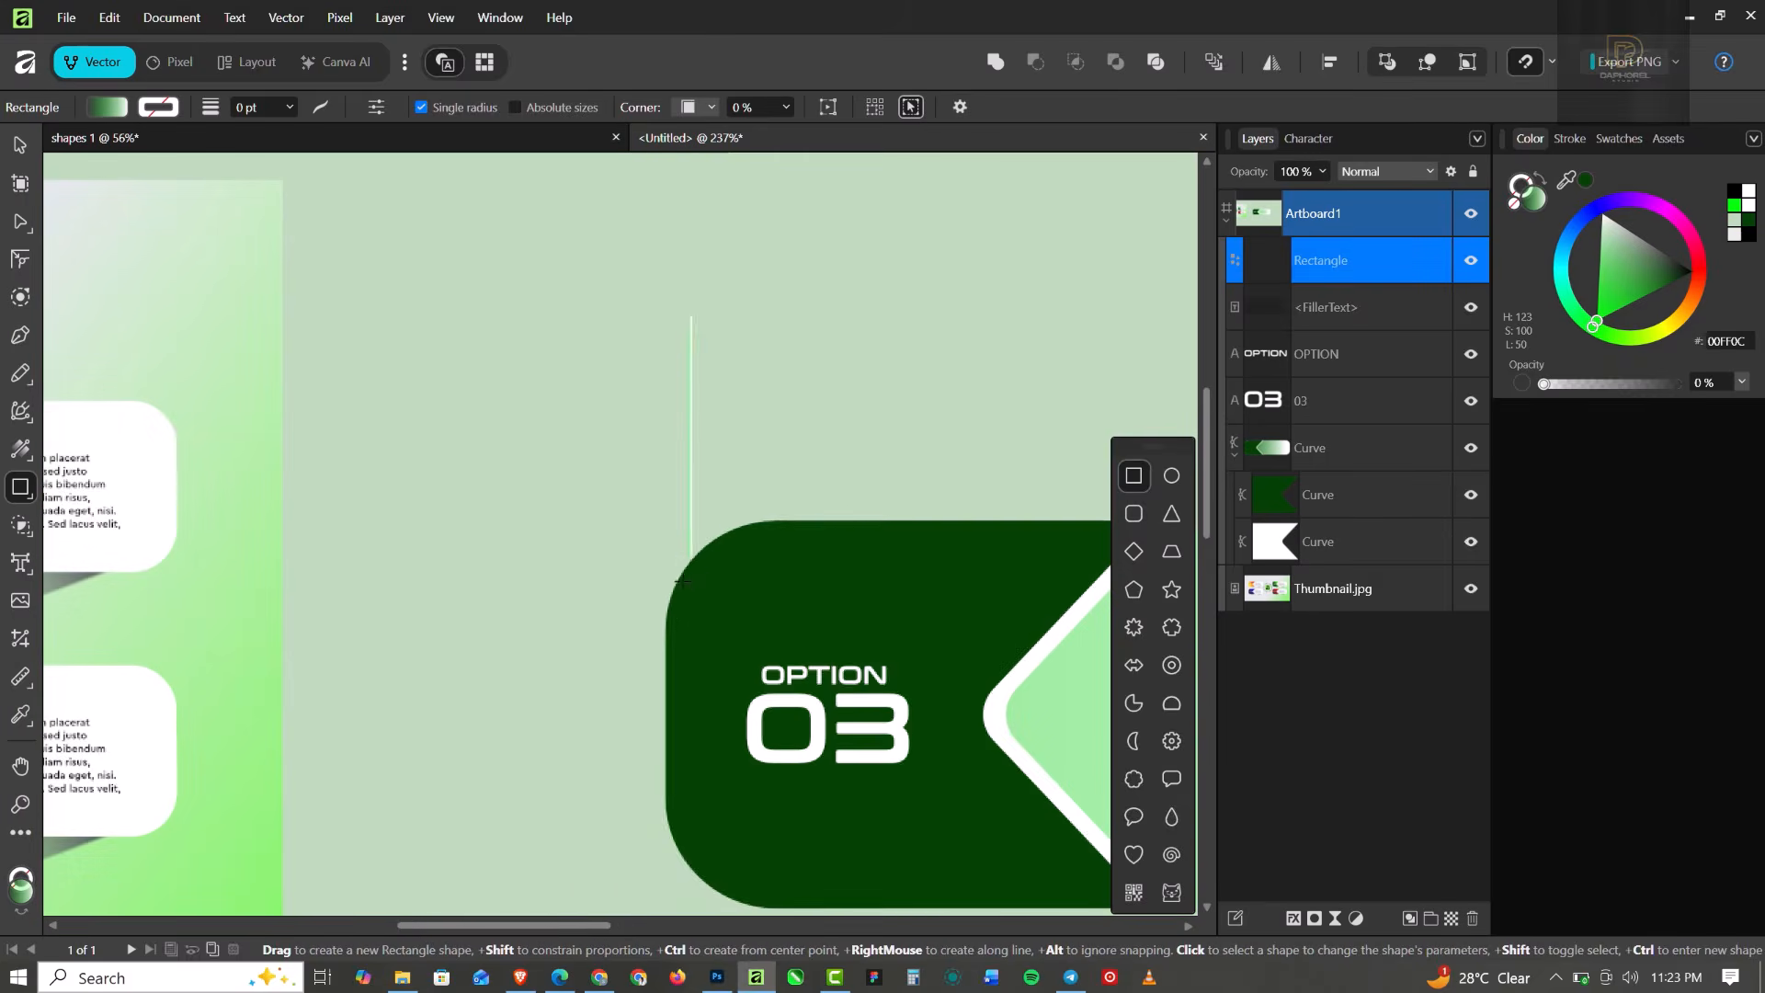
scroll(691, 576, up, 10)
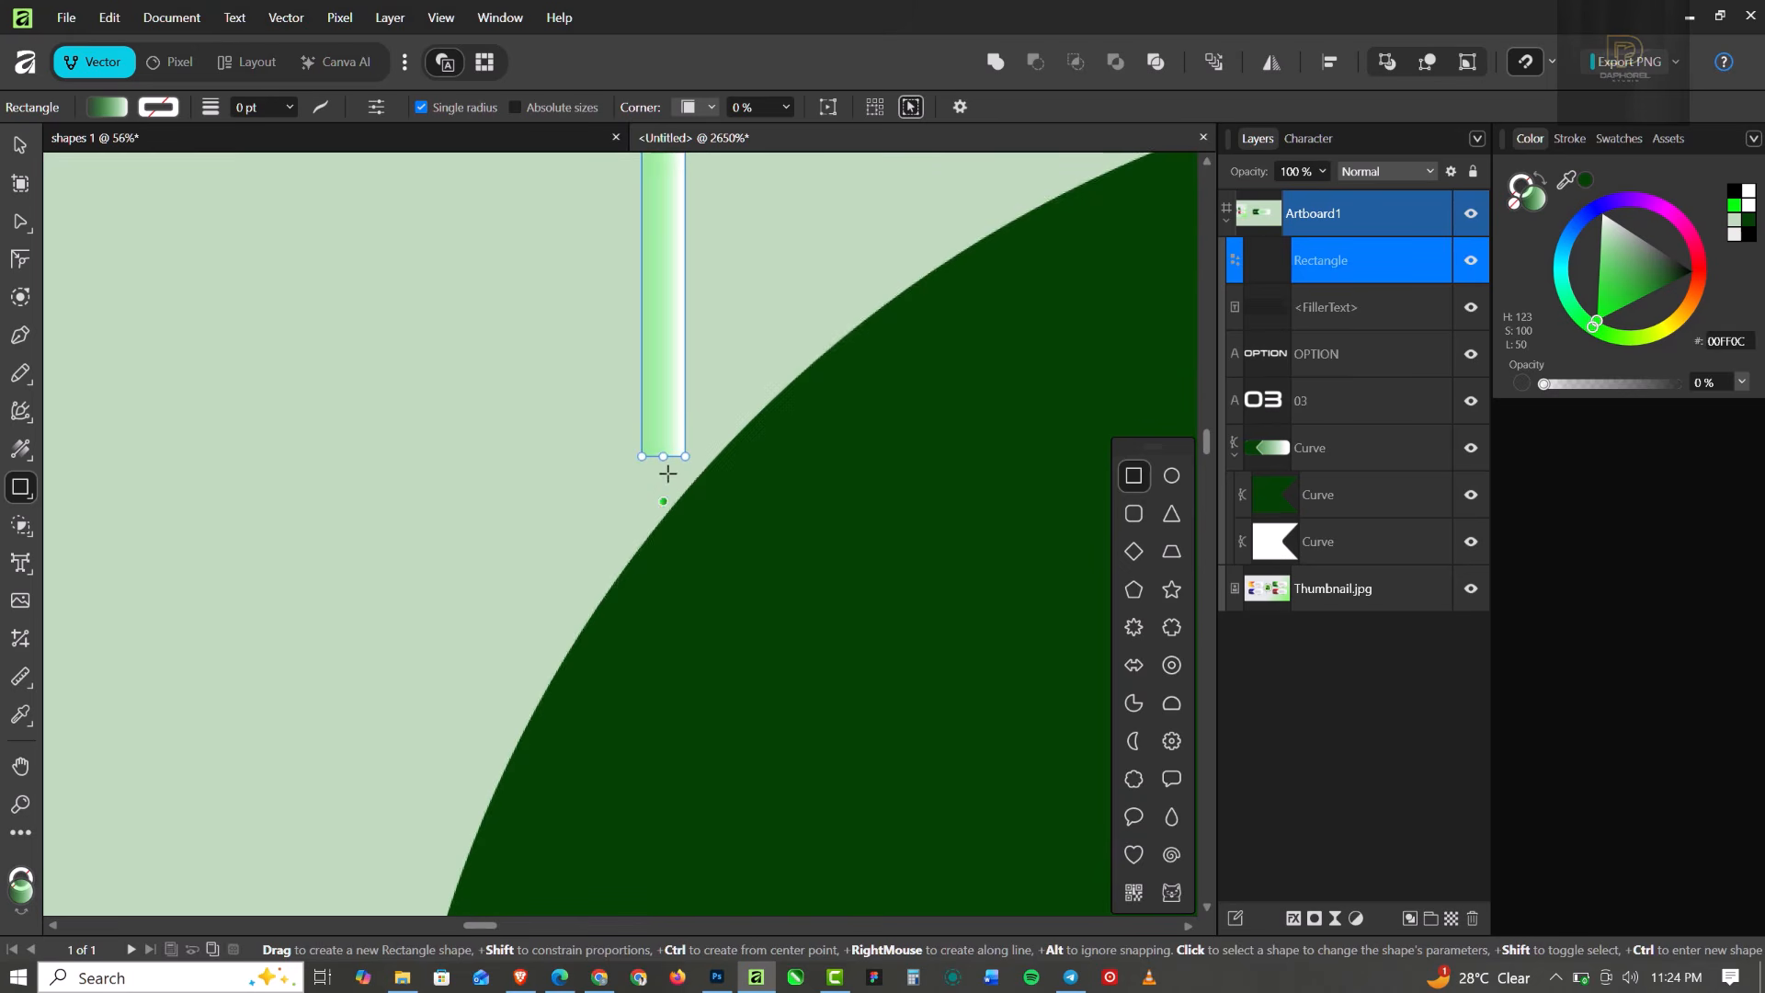
drag(662, 455, 677, 752)
drag(675, 873, 674, 875)
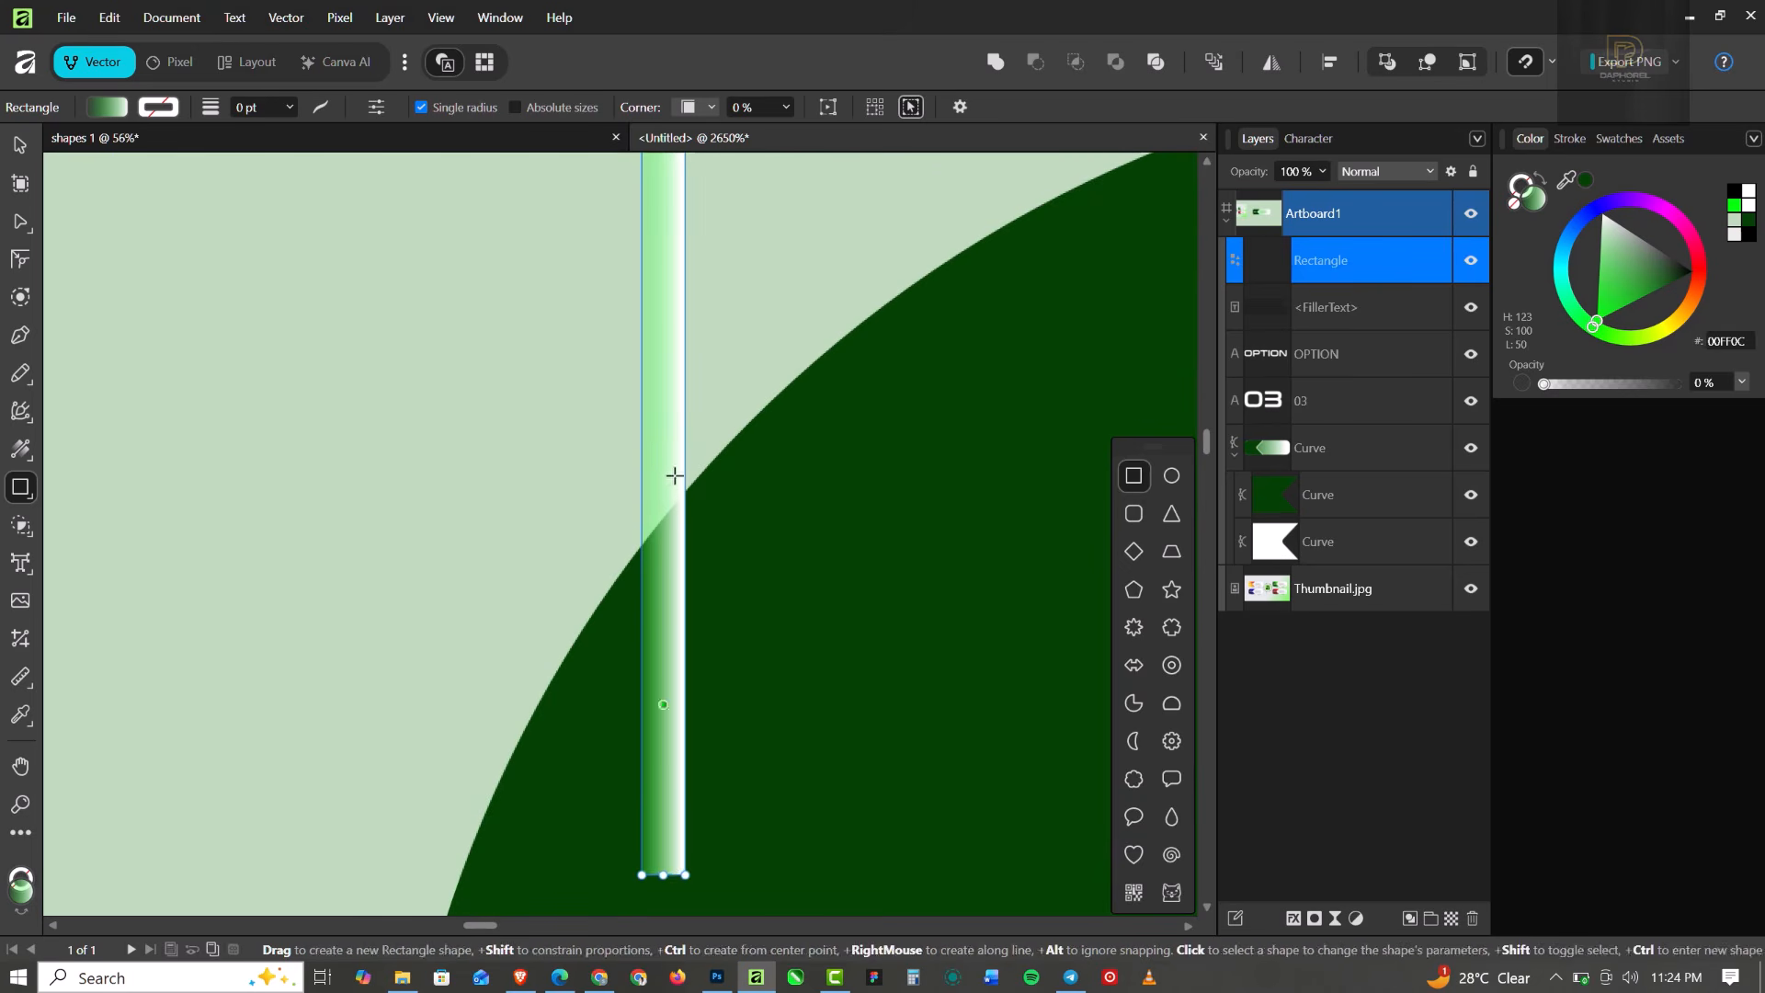
Extend the stripe's upper end further above the banner to make it taller.
scroll(677, 515, down, 10)
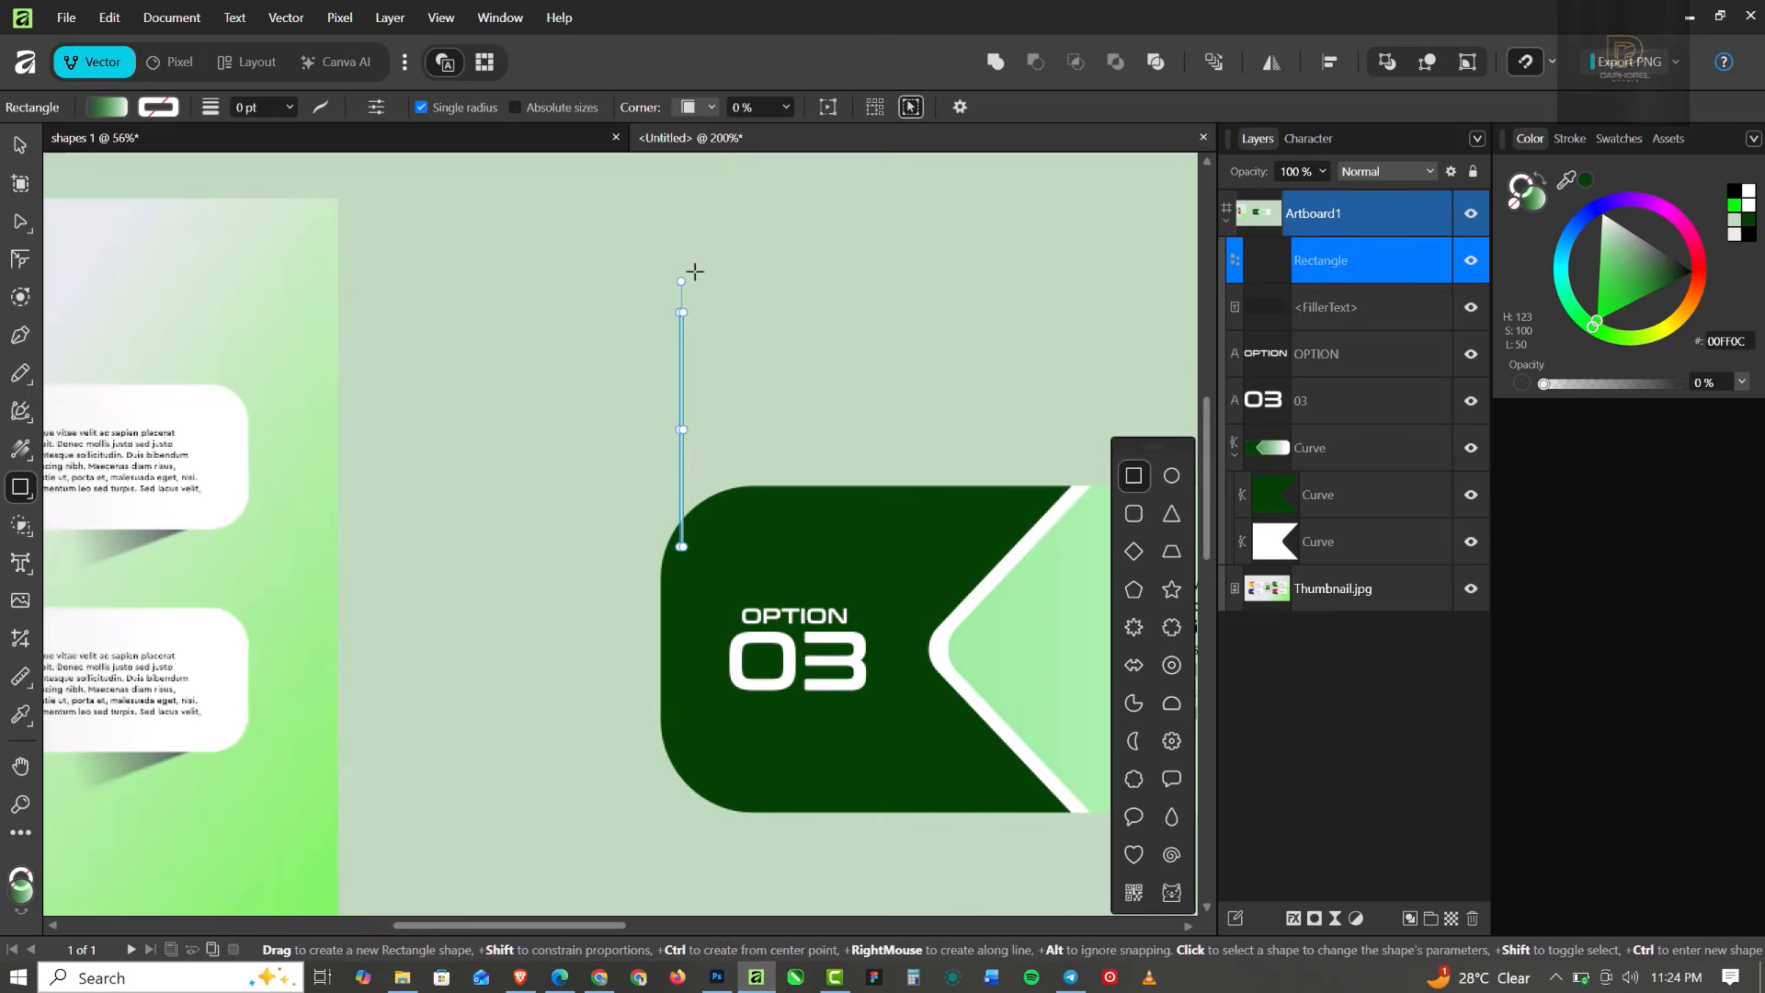
scroll(671, 304, up, 8)
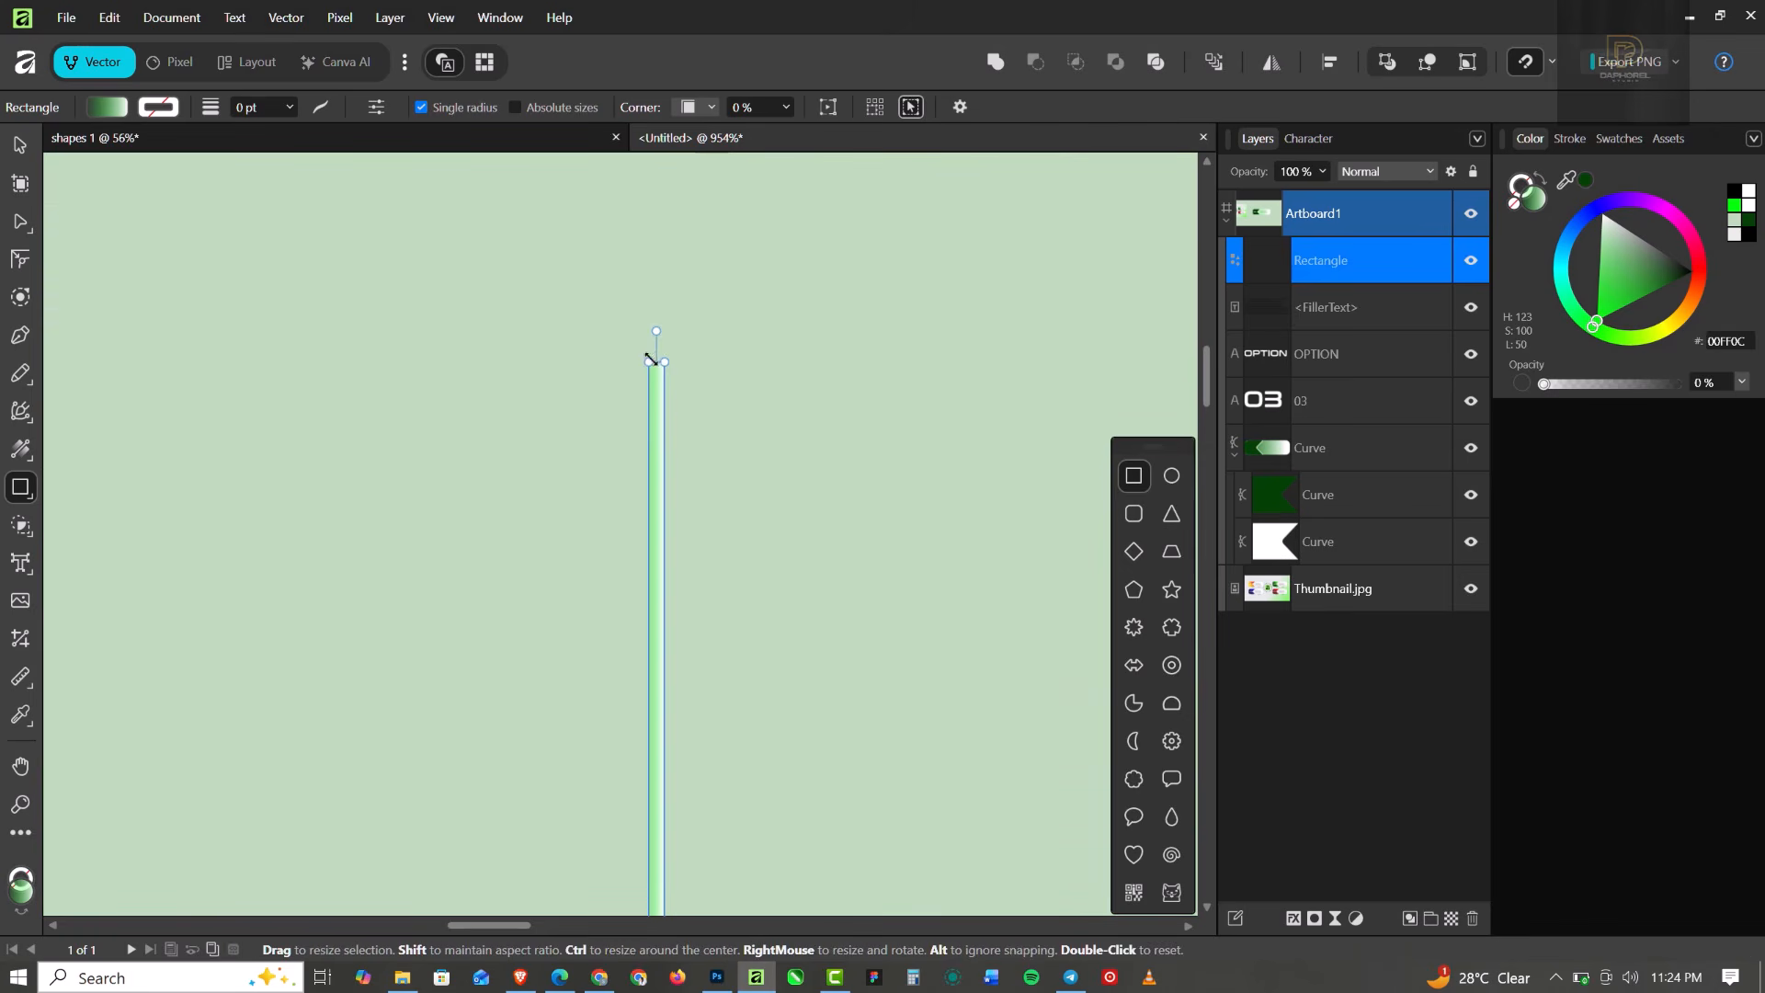
drag(658, 359, 656, 165)
scroll(674, 496, down, 12)
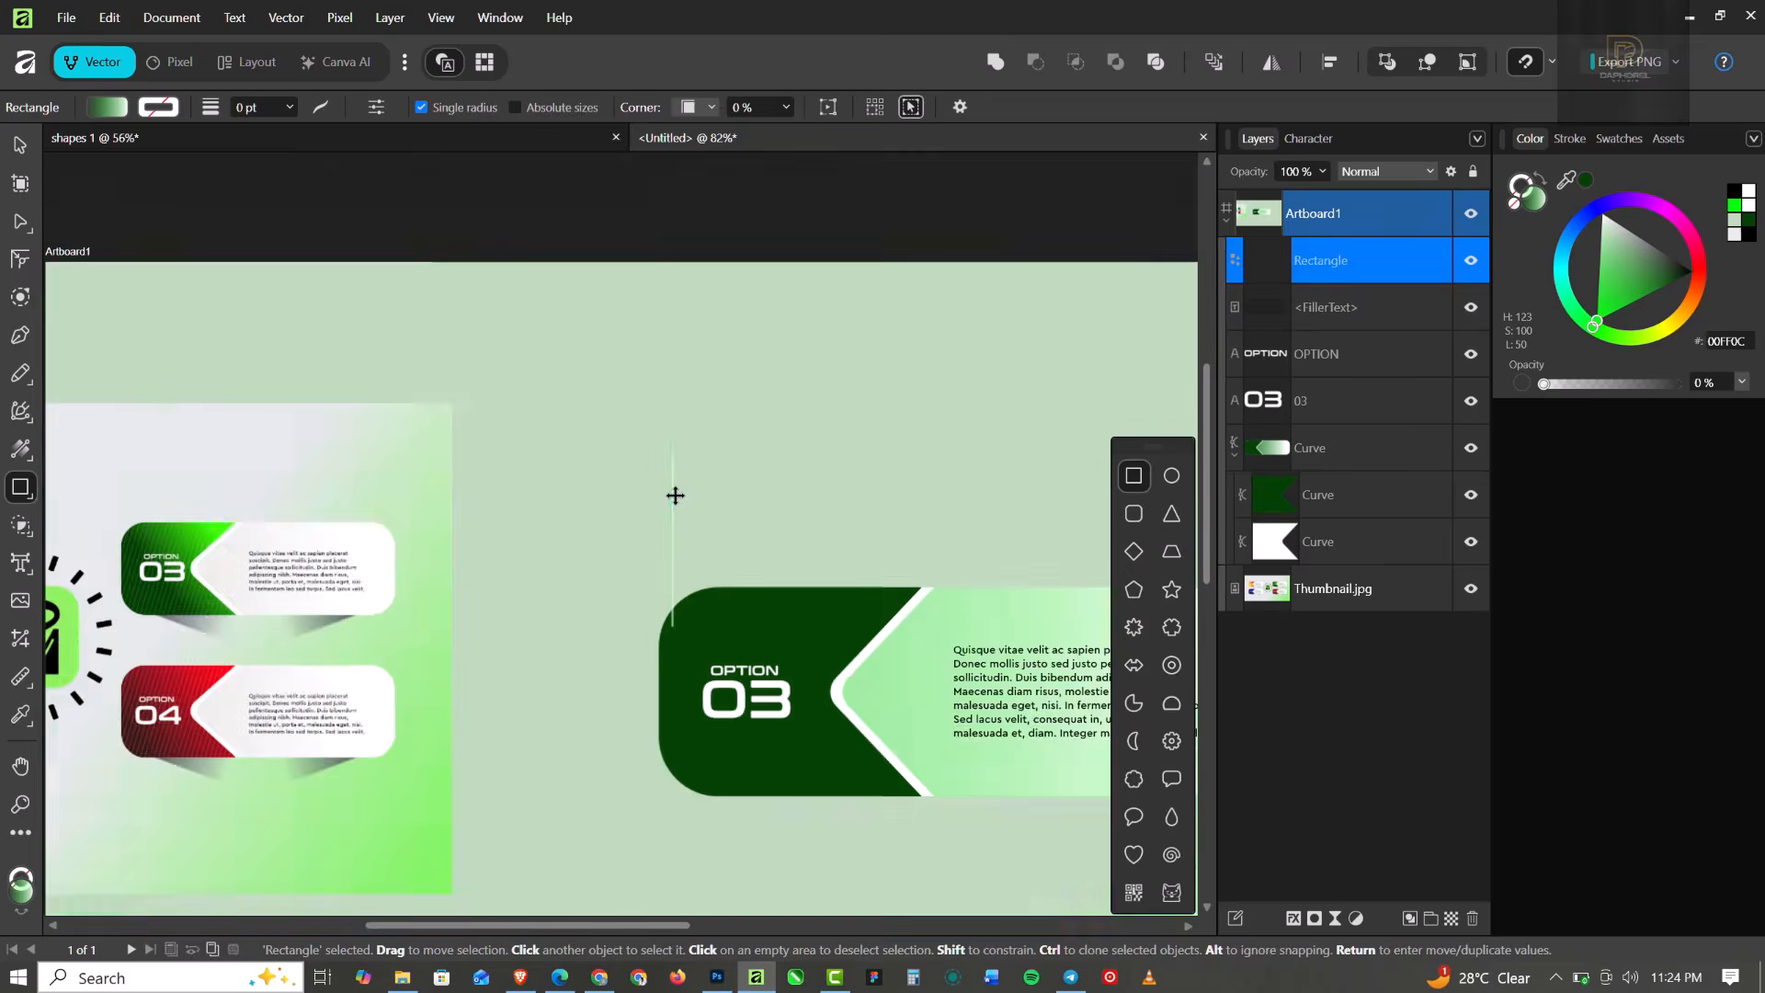
scroll(674, 469, up, 8)
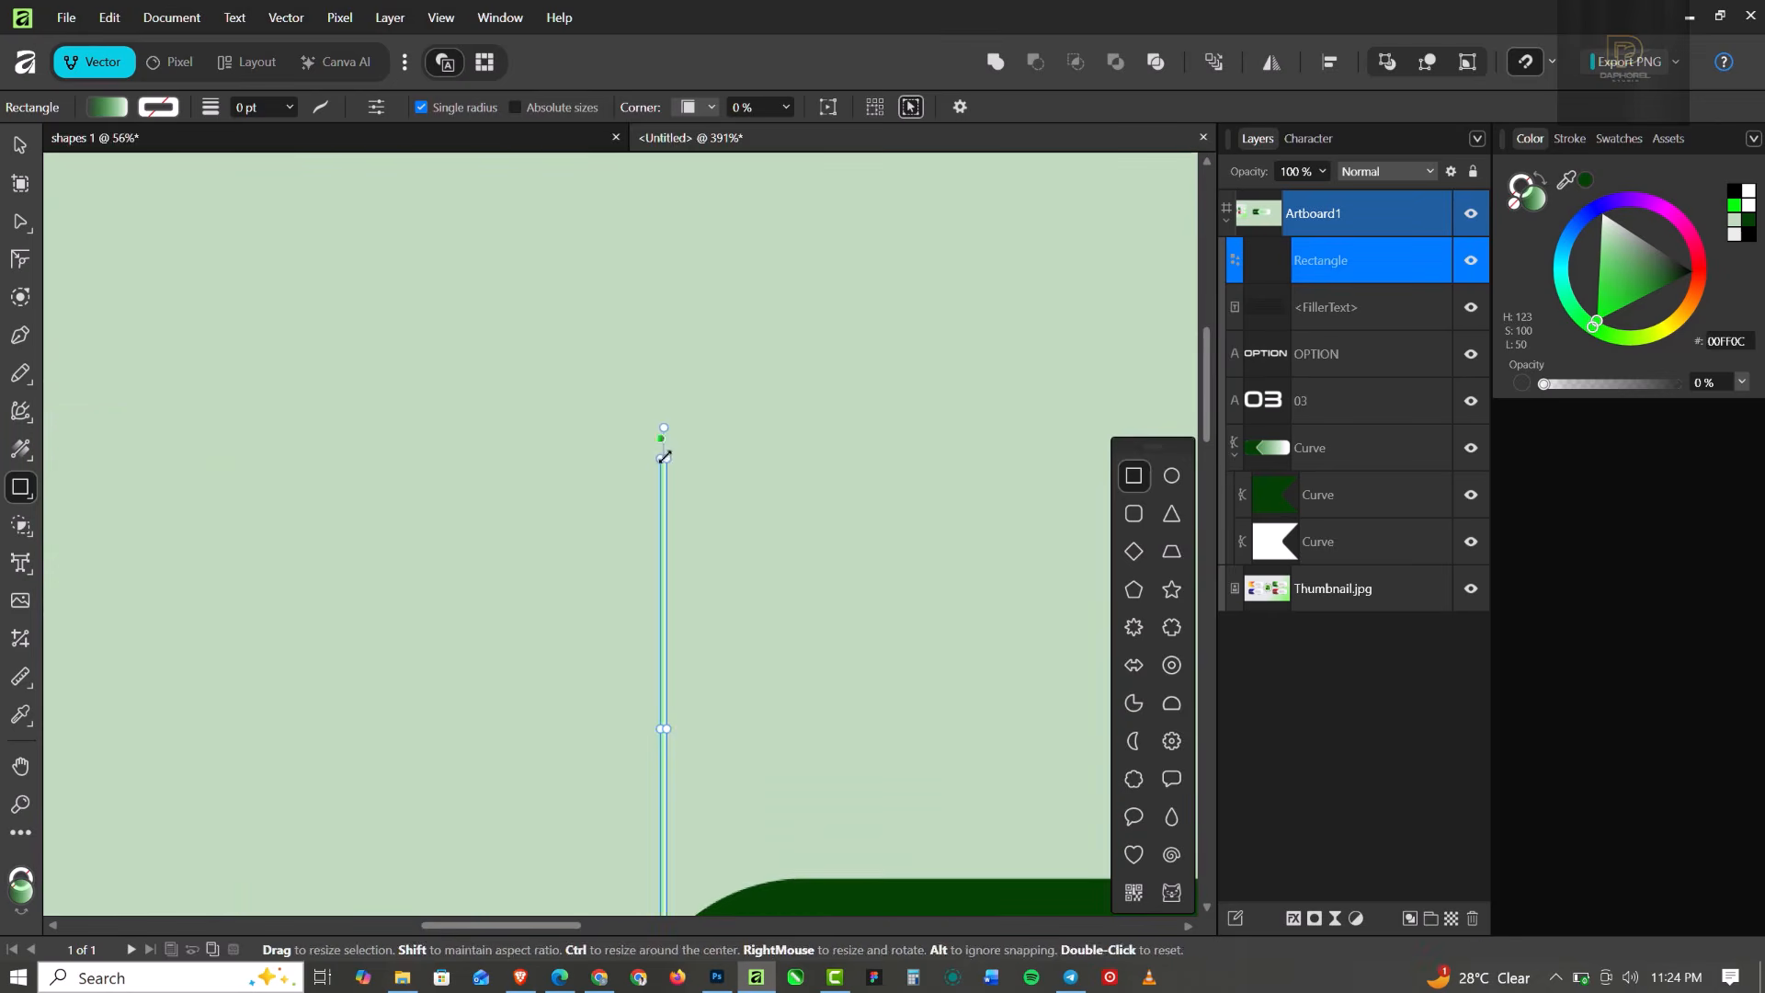
scroll(661, 459, up, 5)
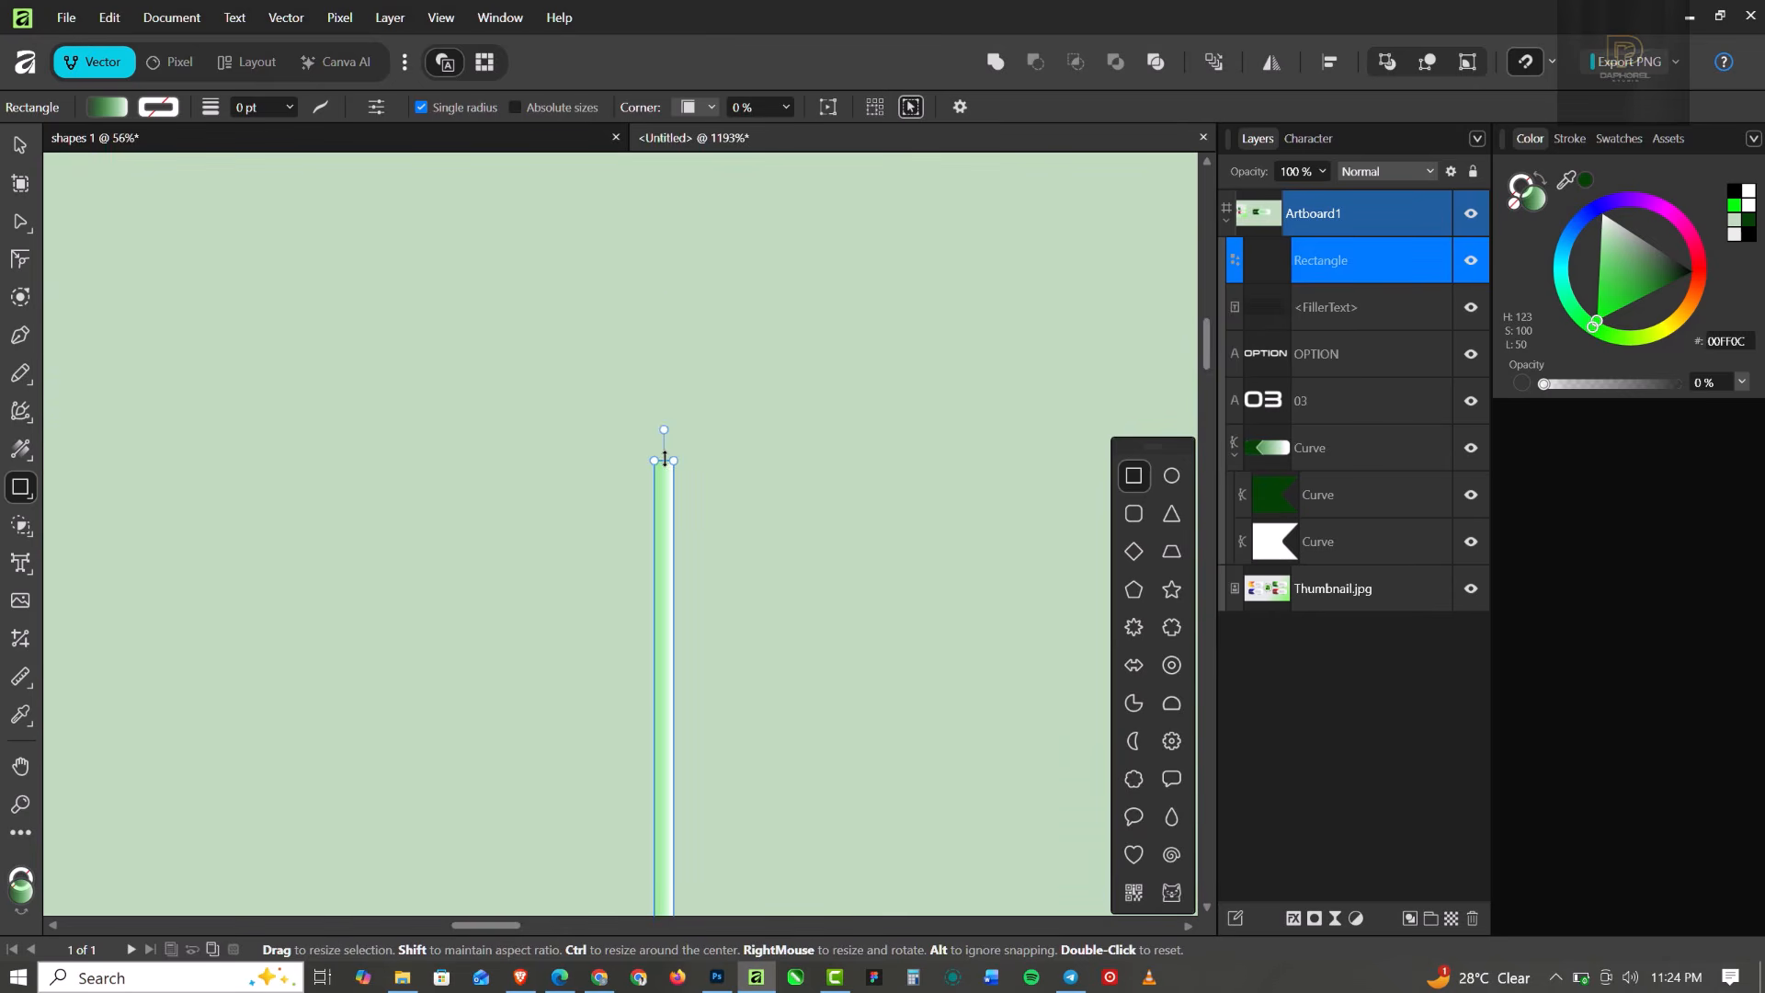
drag(662, 453, 670, 158)
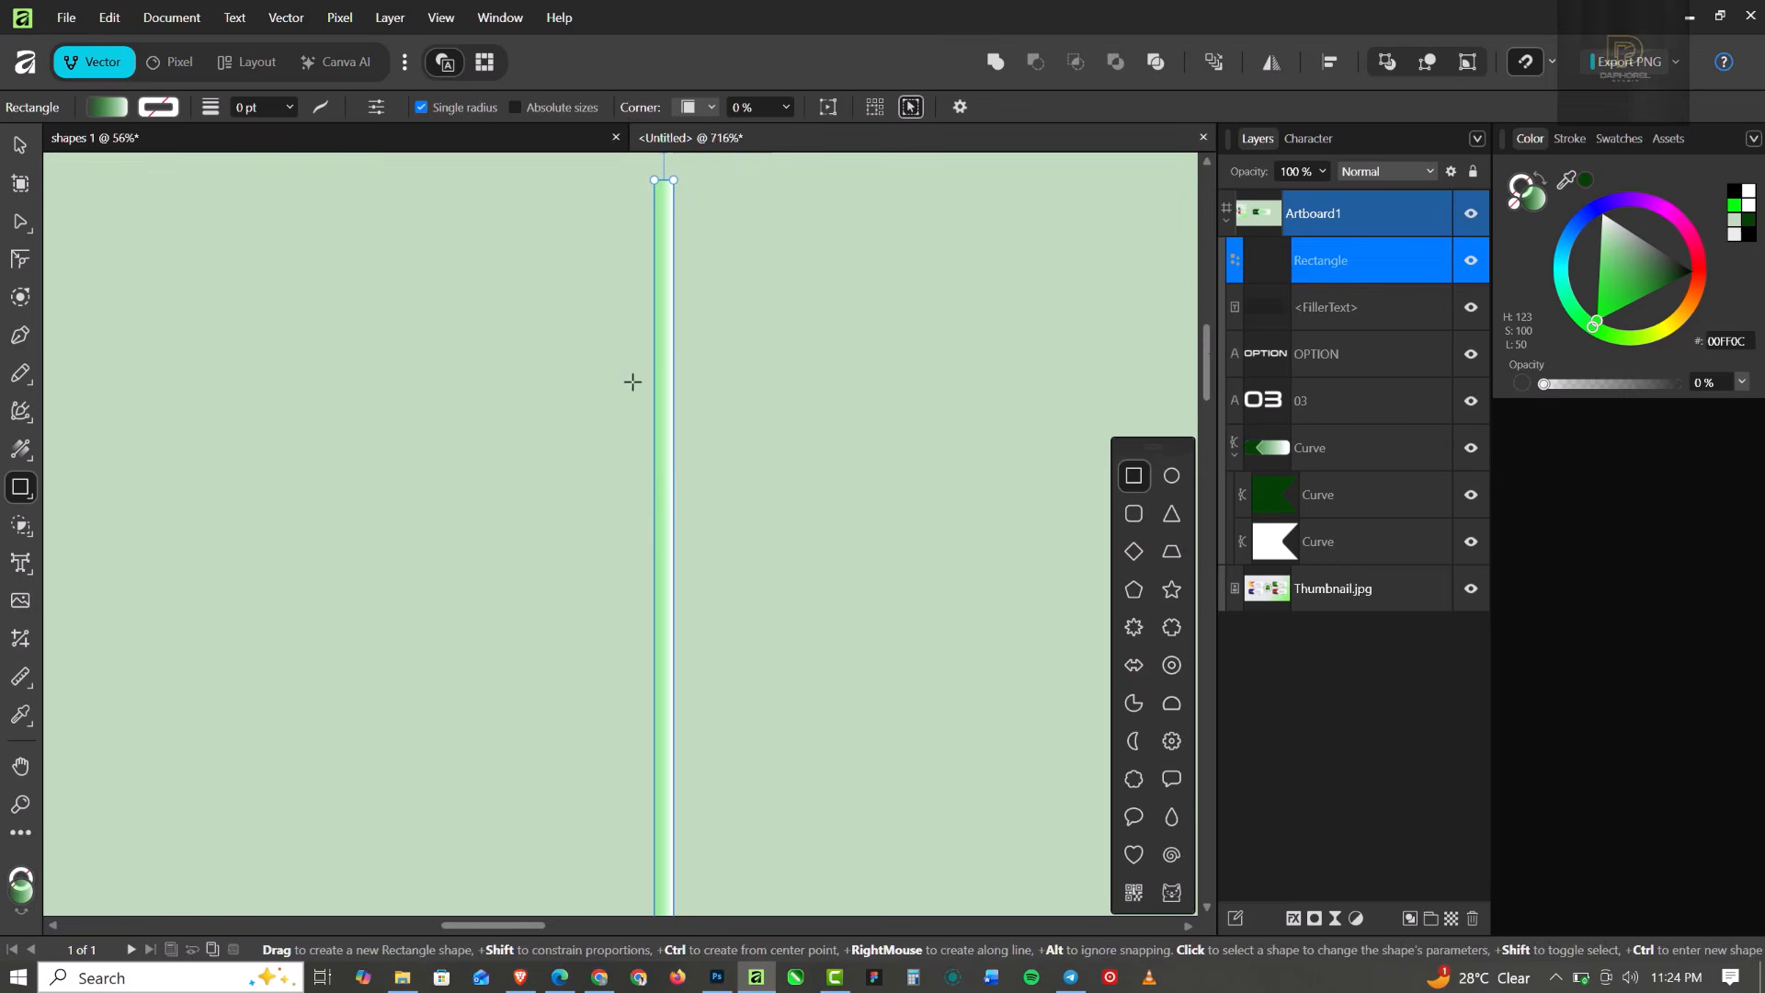
Place a copy of the stripe directly to its right, leaving a very narrow gap between the two.
scroll(638, 386, down, 7)
scroll(638, 384, down, 5)
scroll(638, 460, up, 6)
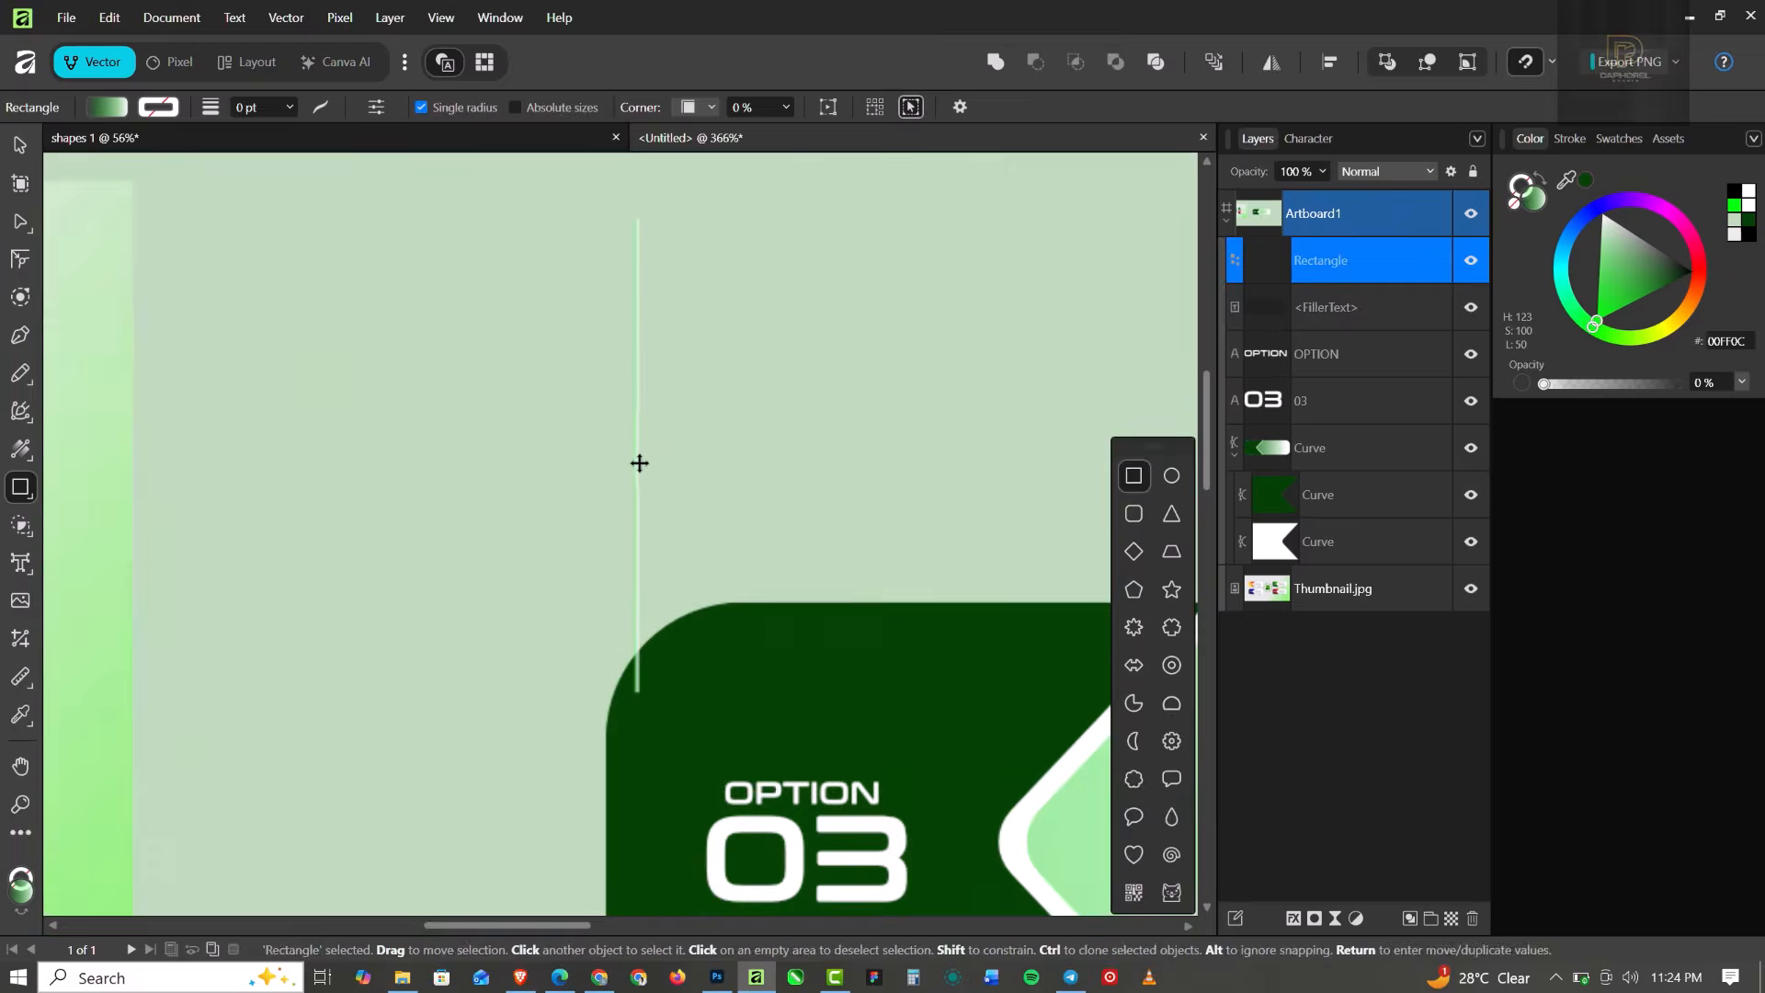
click(16, 146)
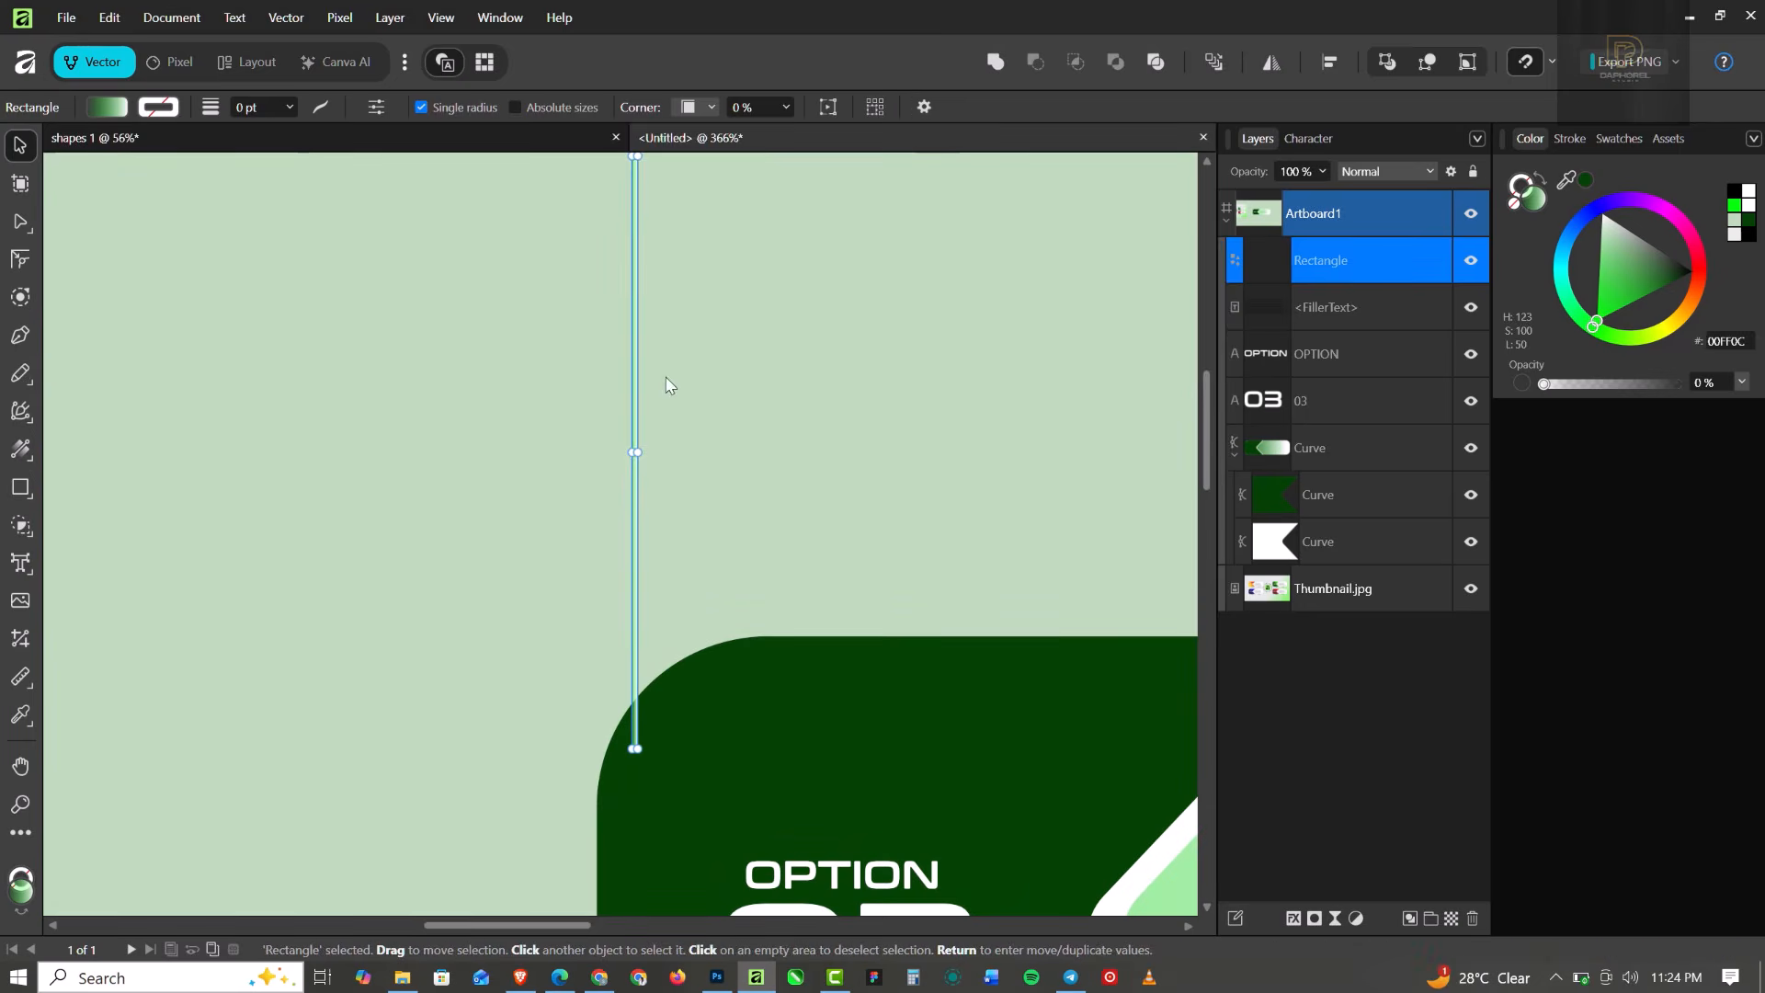
scroll(657, 395, up, 2)
scroll(645, 402, up, 1)
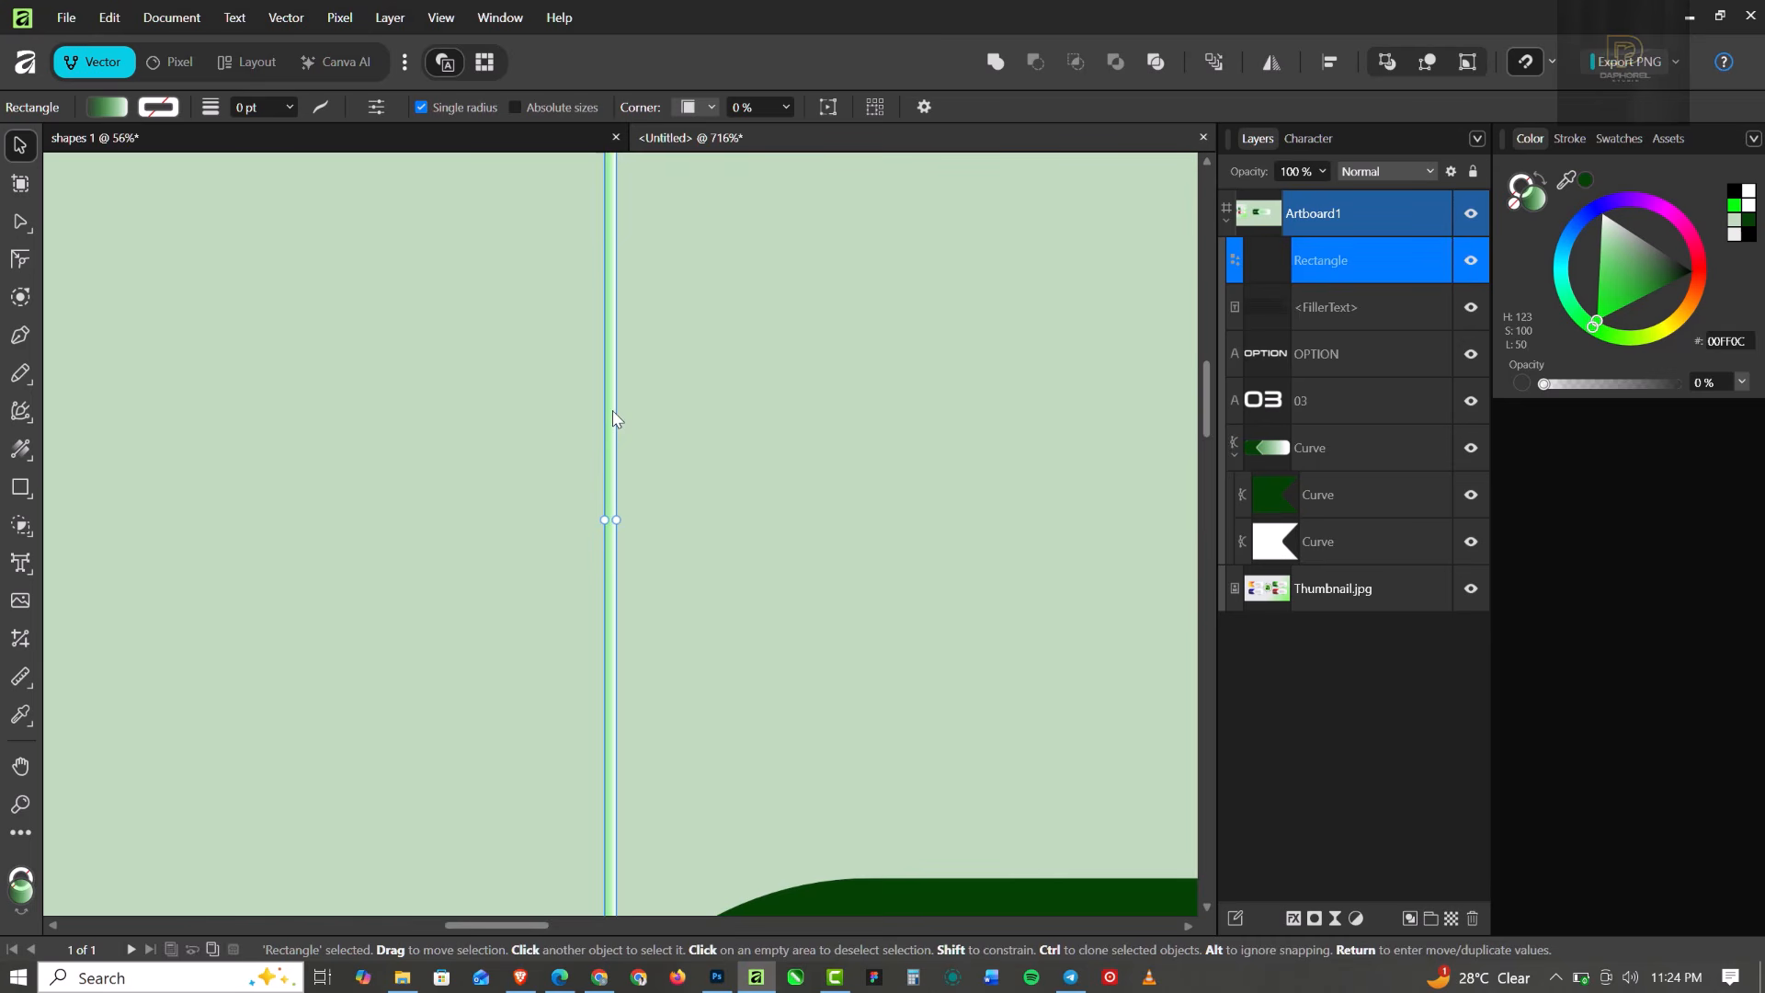
mouse_move(613, 412)
mouse_down()
mouse_move(643, 412)
mouse_move(627, 408)
mouse_up()
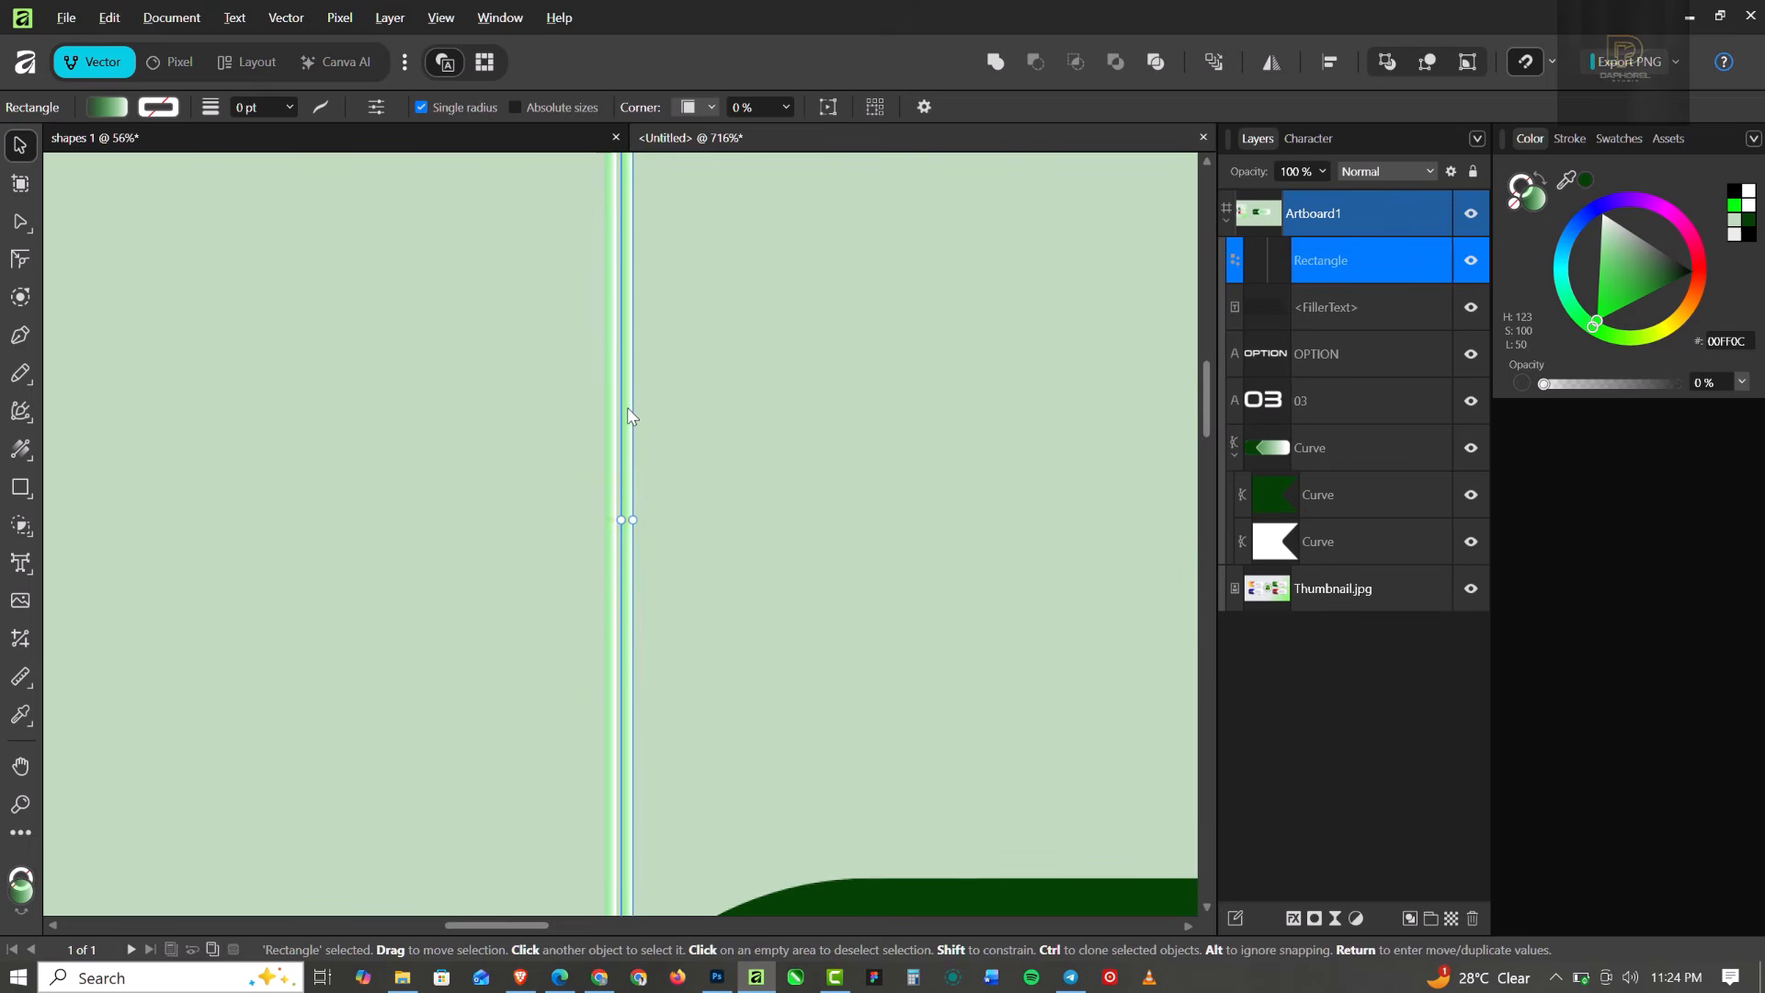
Repeat the offset duplication at the same spacing until the row of stripes spans from the green section's rounded corner to just past the notch's upper end.
key(ctrl+j)
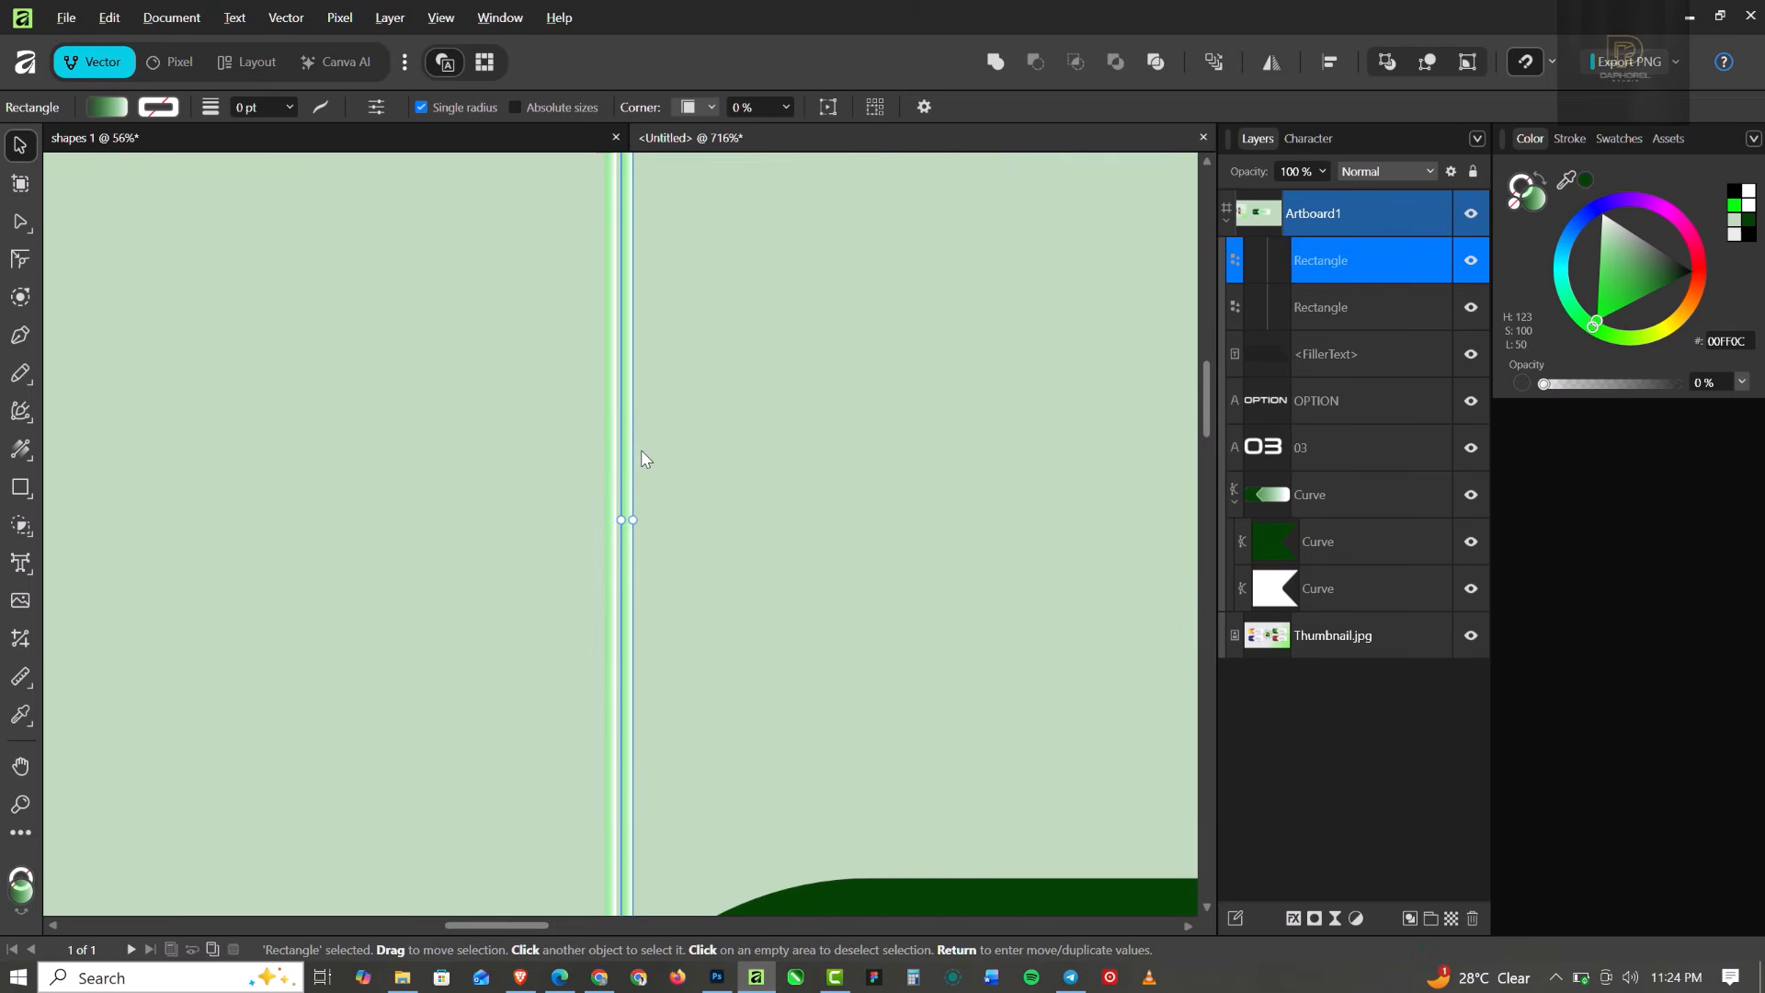
key(ctrl+j)
key(ctrl+j)
key(ctrl+j)
key(ctrl+j)
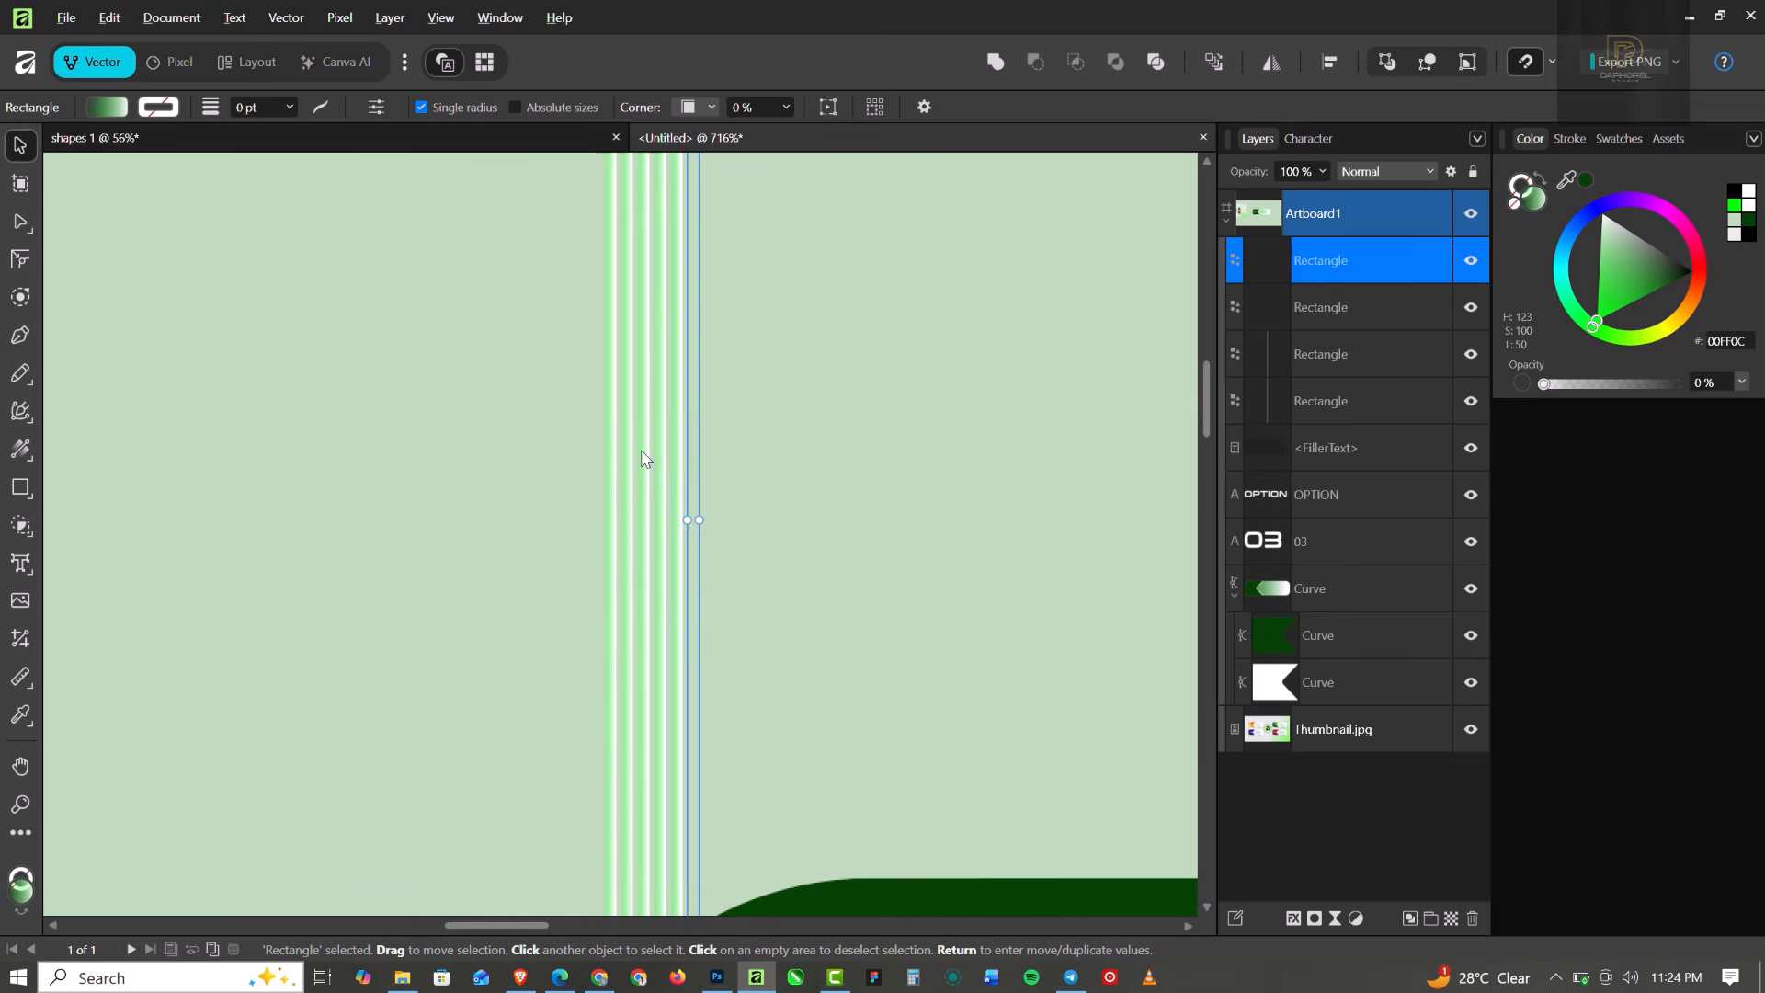
key(ctrl+j)
key(ctrl+j)
key(ctrl+j)
key(ctrl+j)
key(ctrl+j)
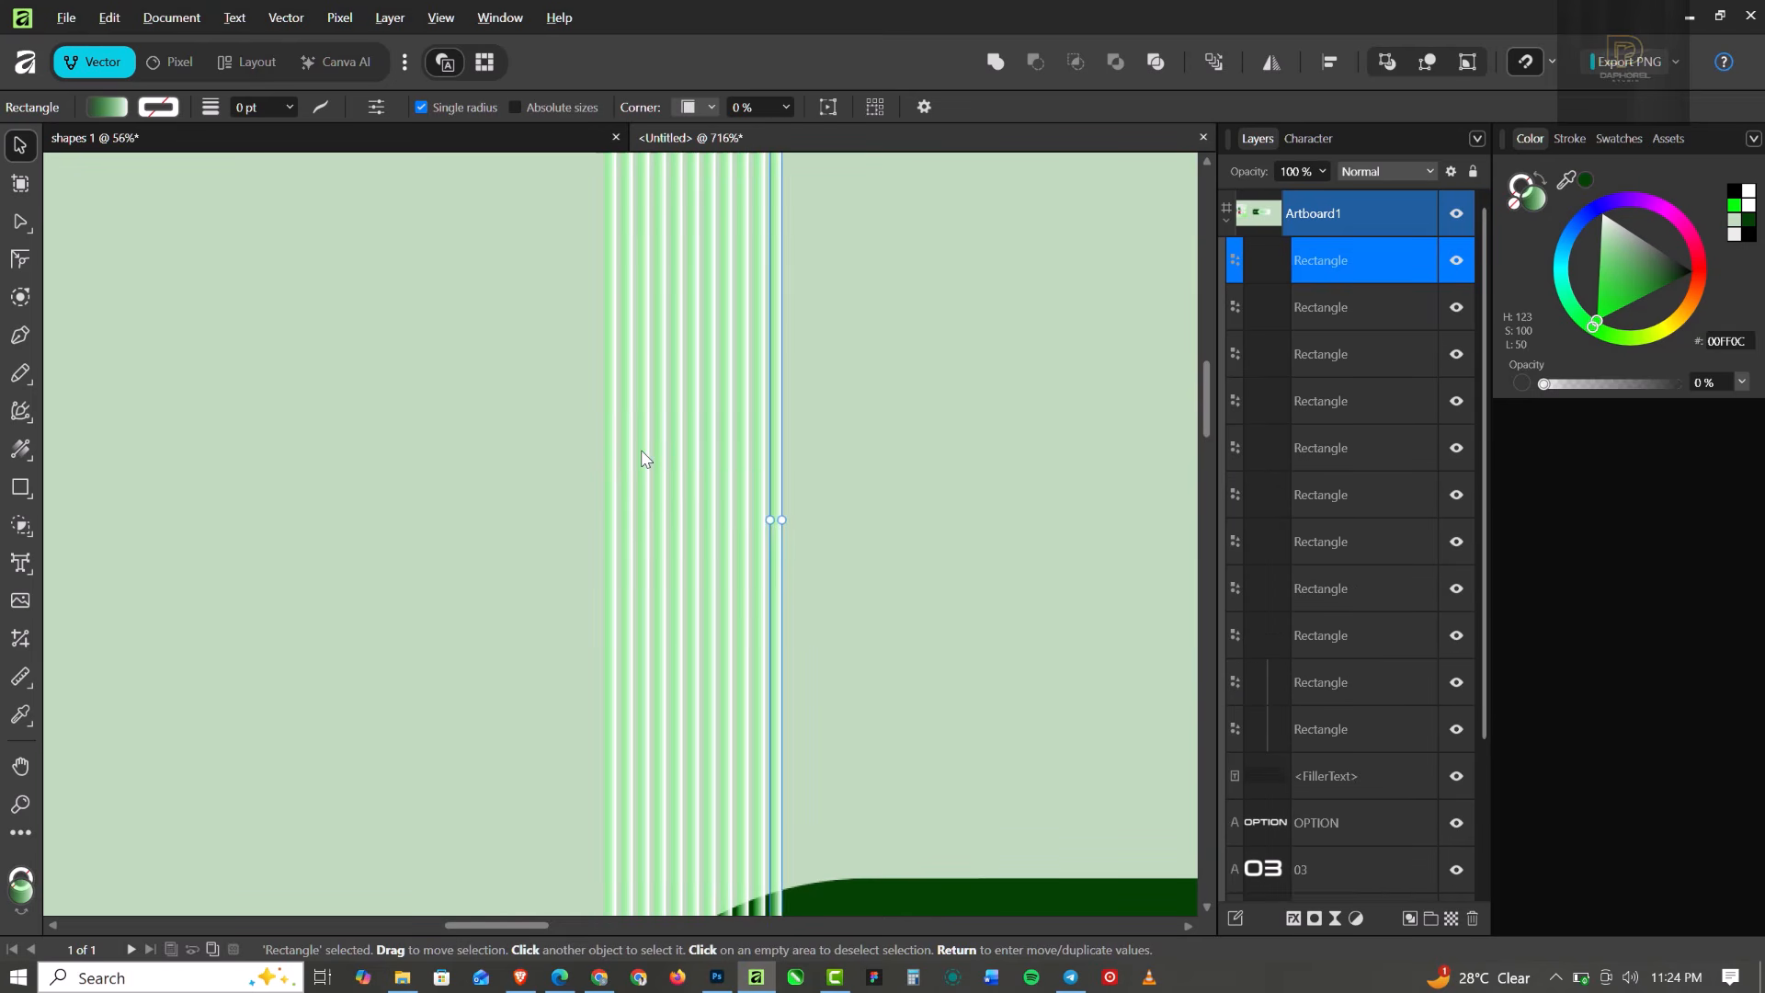
key(ctrl+j)
key(ctrl+j)
key(ctrl+j)
key(ctrl+j)
key(ctrl+j)
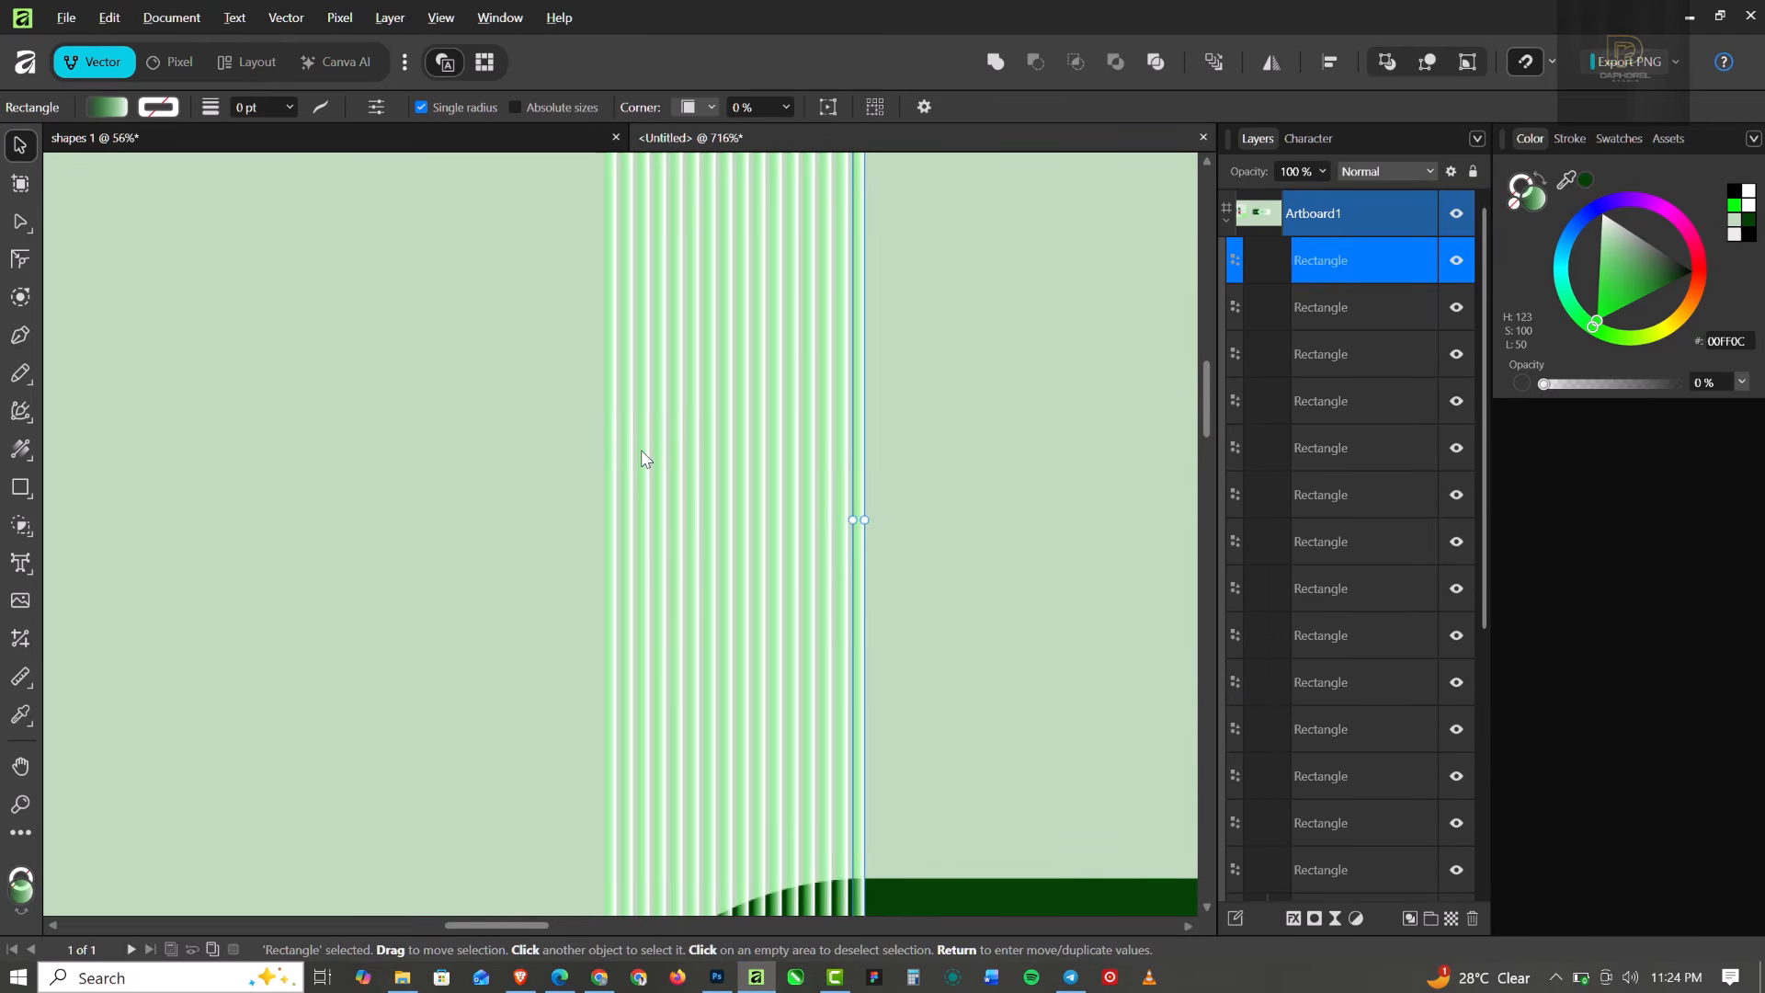
key(ctrl+j)
key(ctrl+j)
key(ctrl+j)
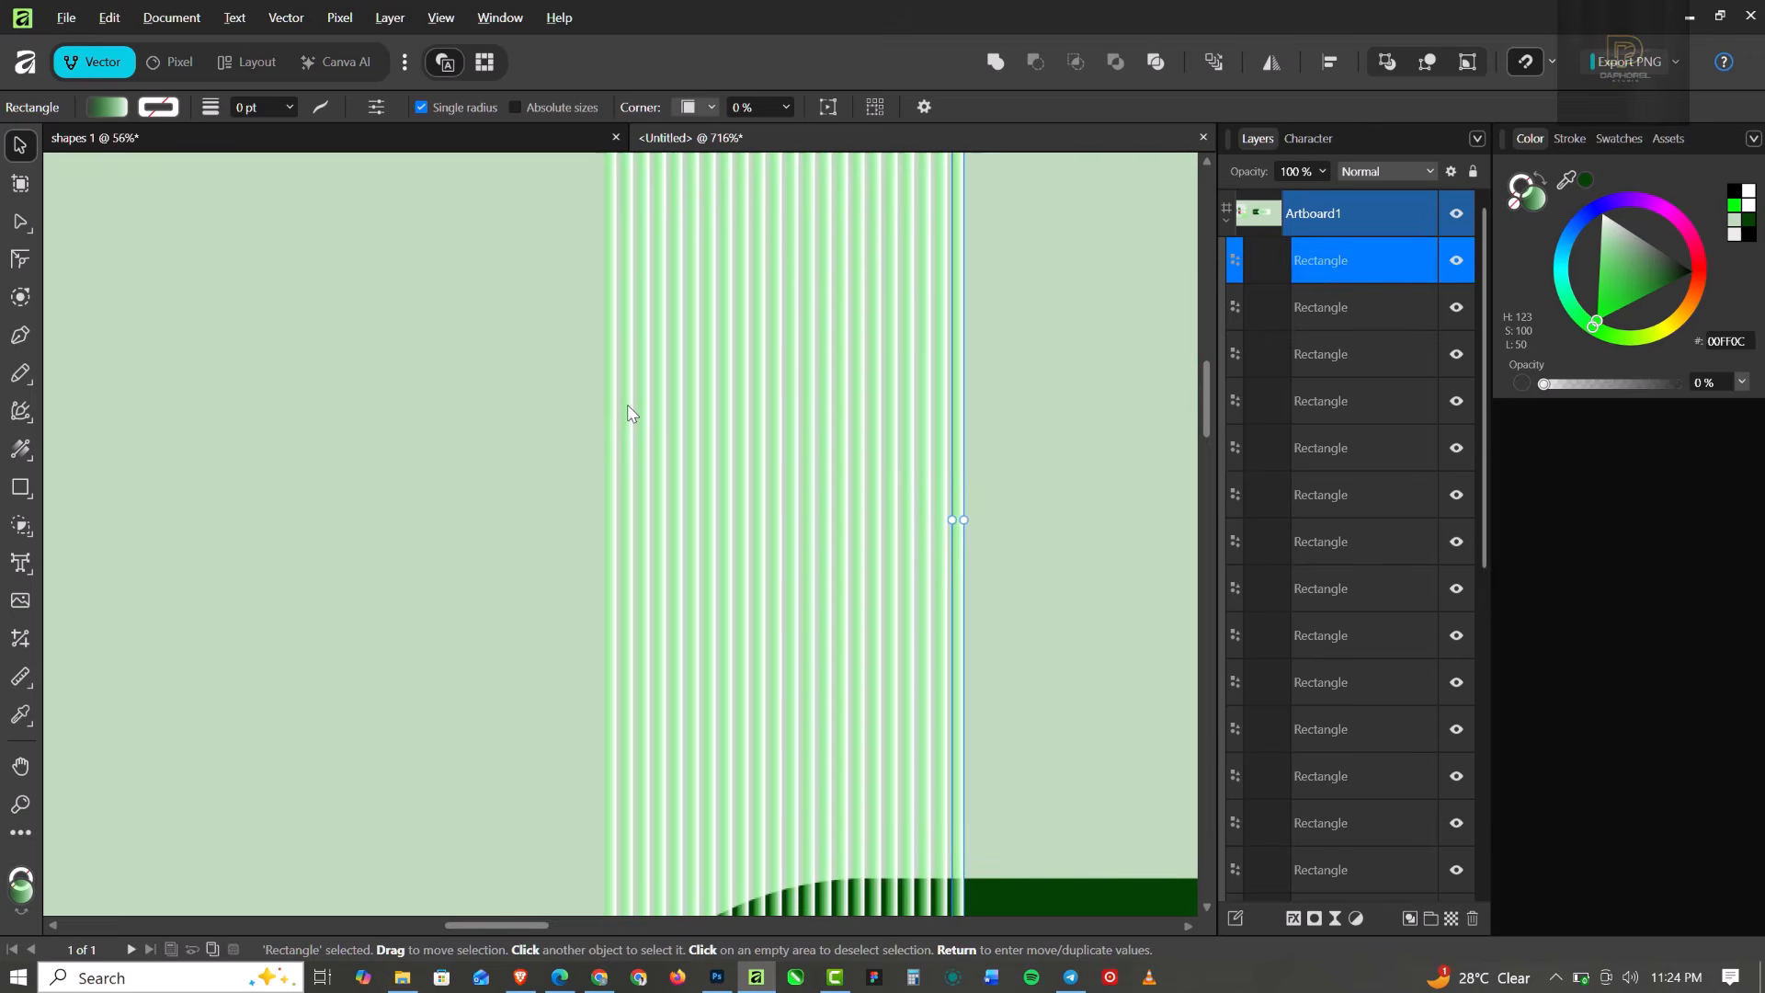
scroll(628, 414, down, 4)
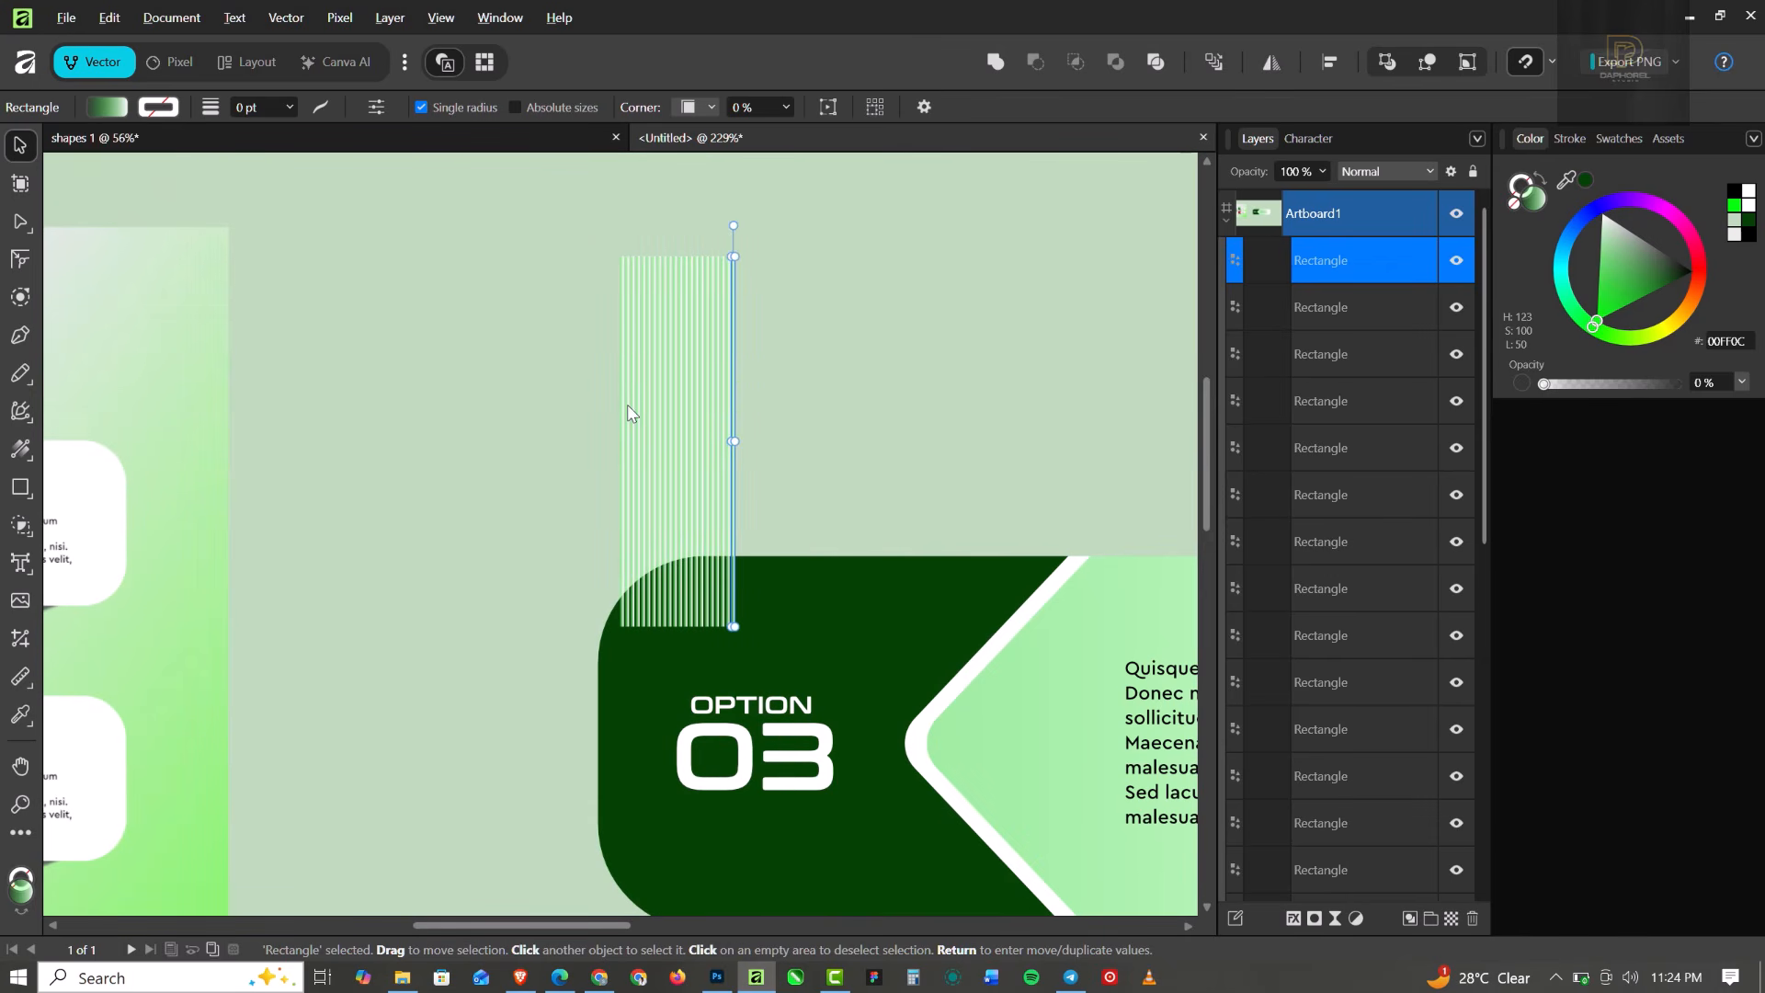
key(ctrl+j)
key(ctrl+j)
key(ctrl+j)
key(ctrl+j)
key(ctrl+j)
key(ctrl+j)
key(ctrl+j)
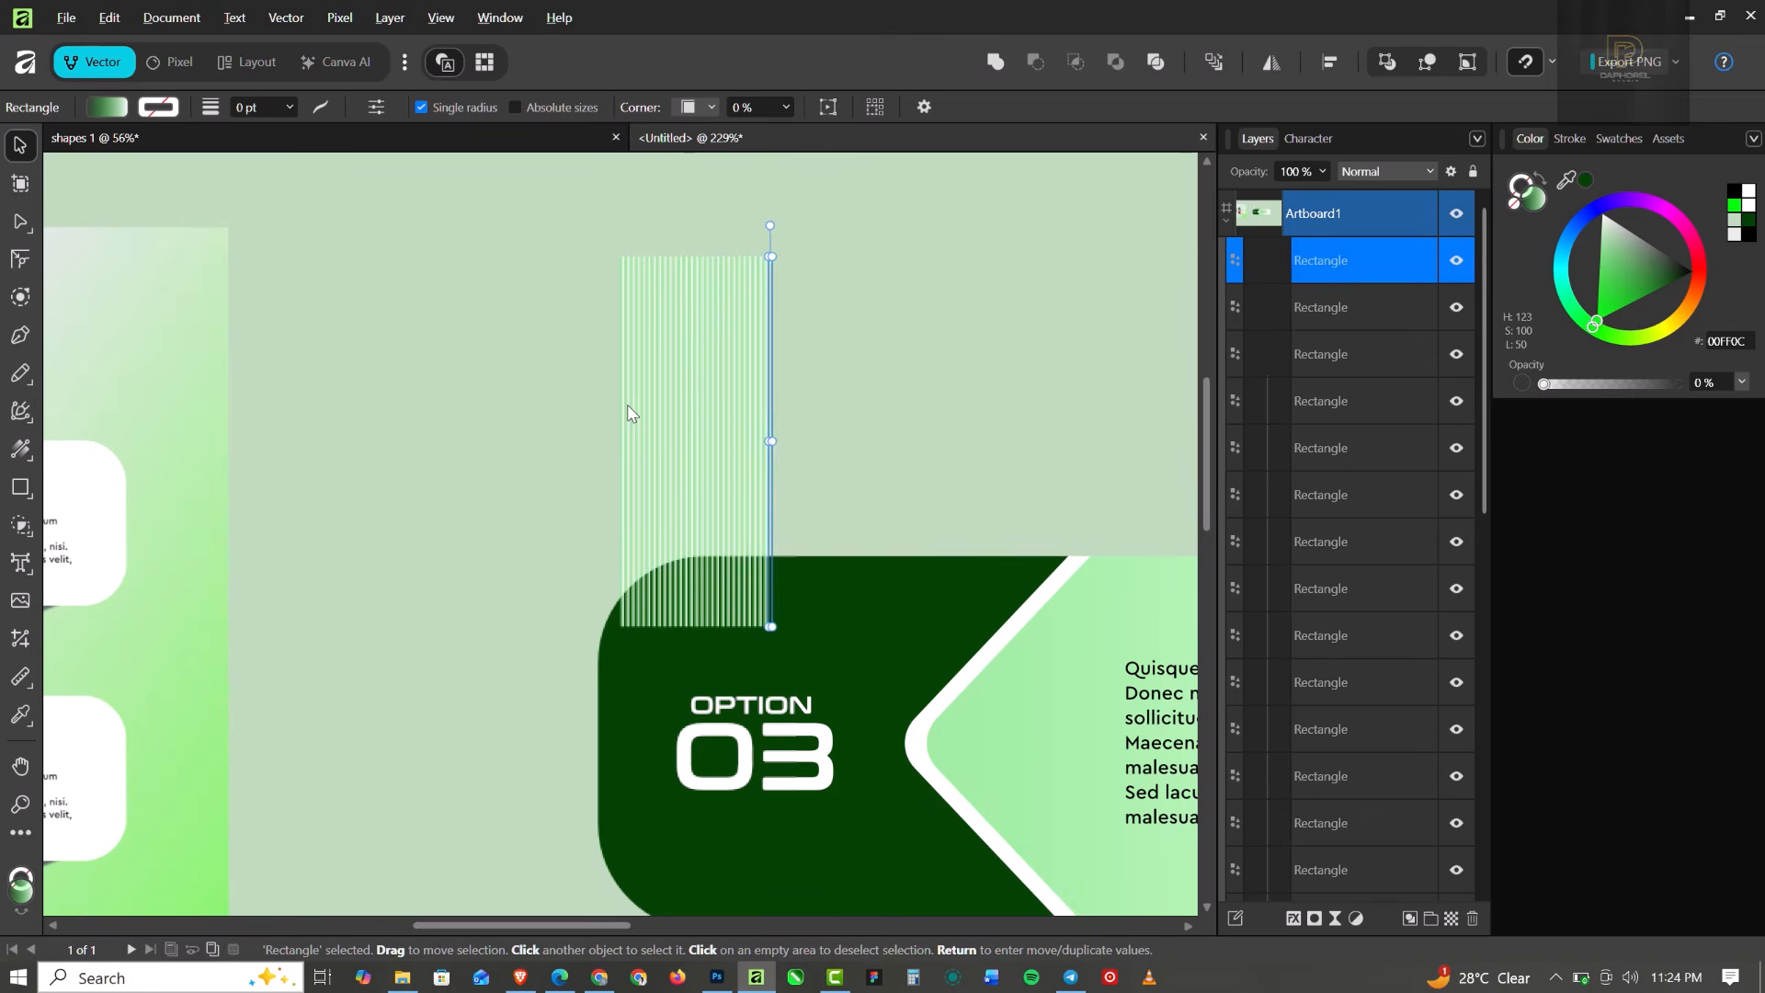
key(ctrl+j)
key(ctrl+j)
key(ctrl+j)
key(ctrl+j)
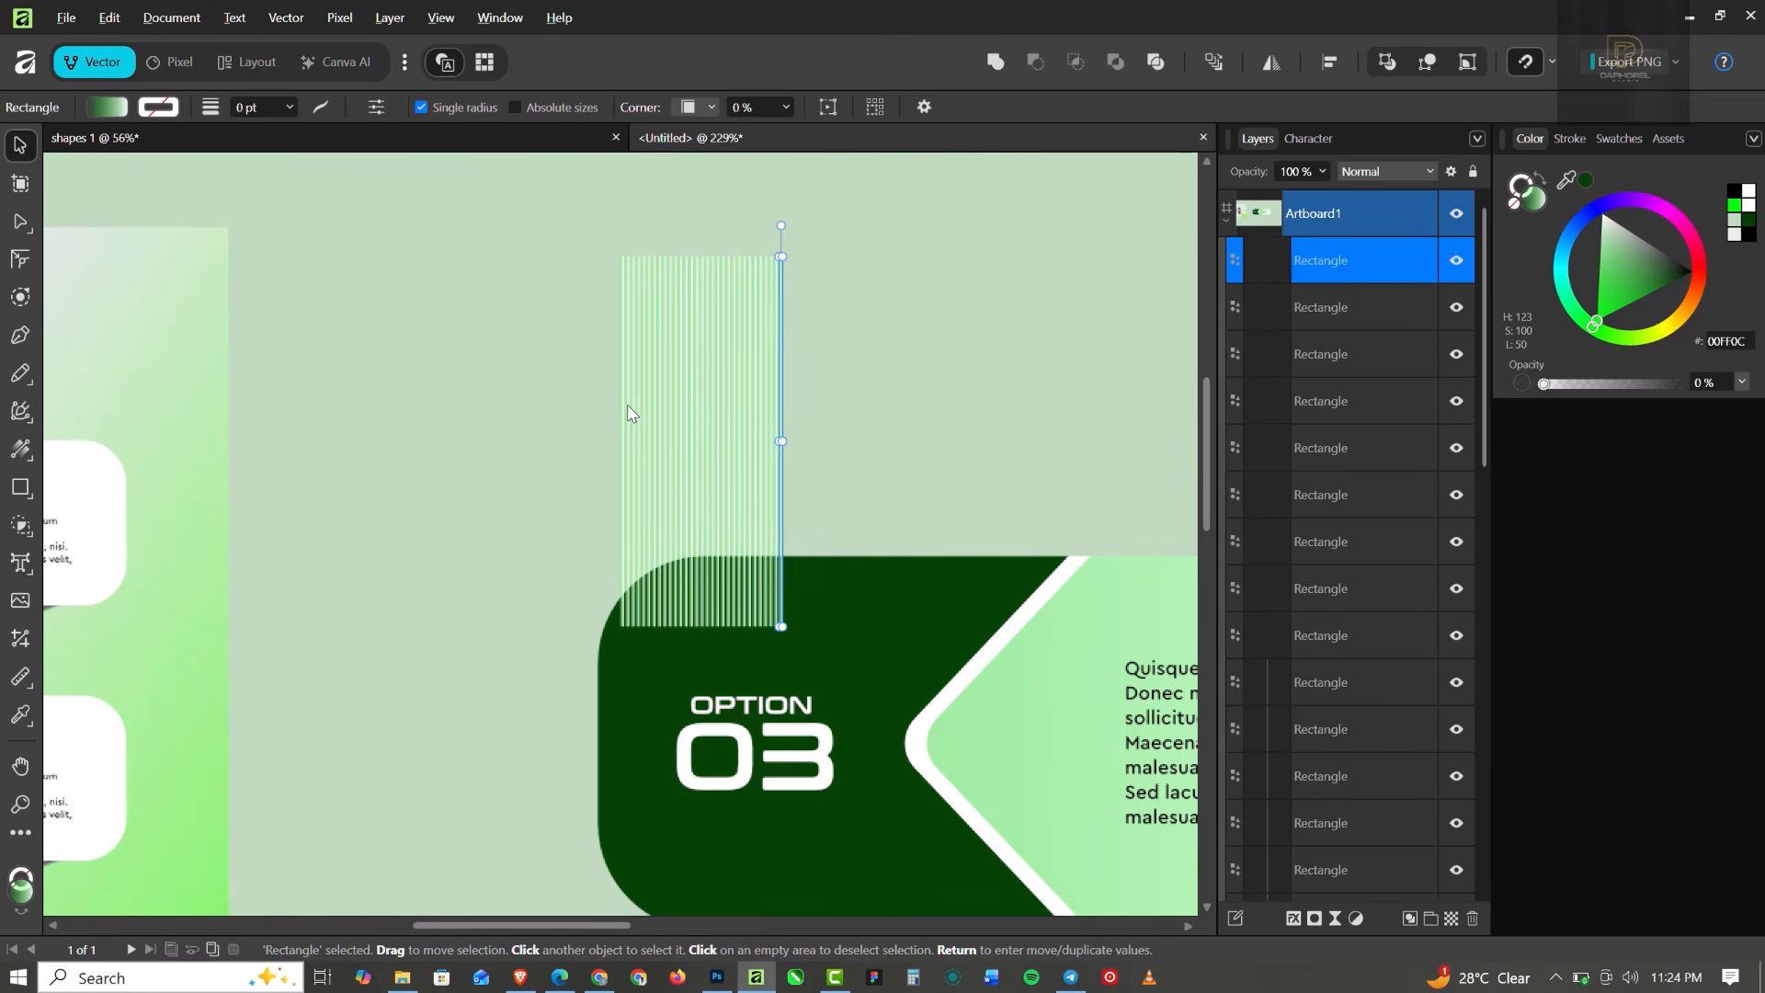
key(ctrl+j)
key(ctrl+j)
key(ctrl+j)
key(ctrl+j)
key(ctrl+j)
key(ctrl+j)
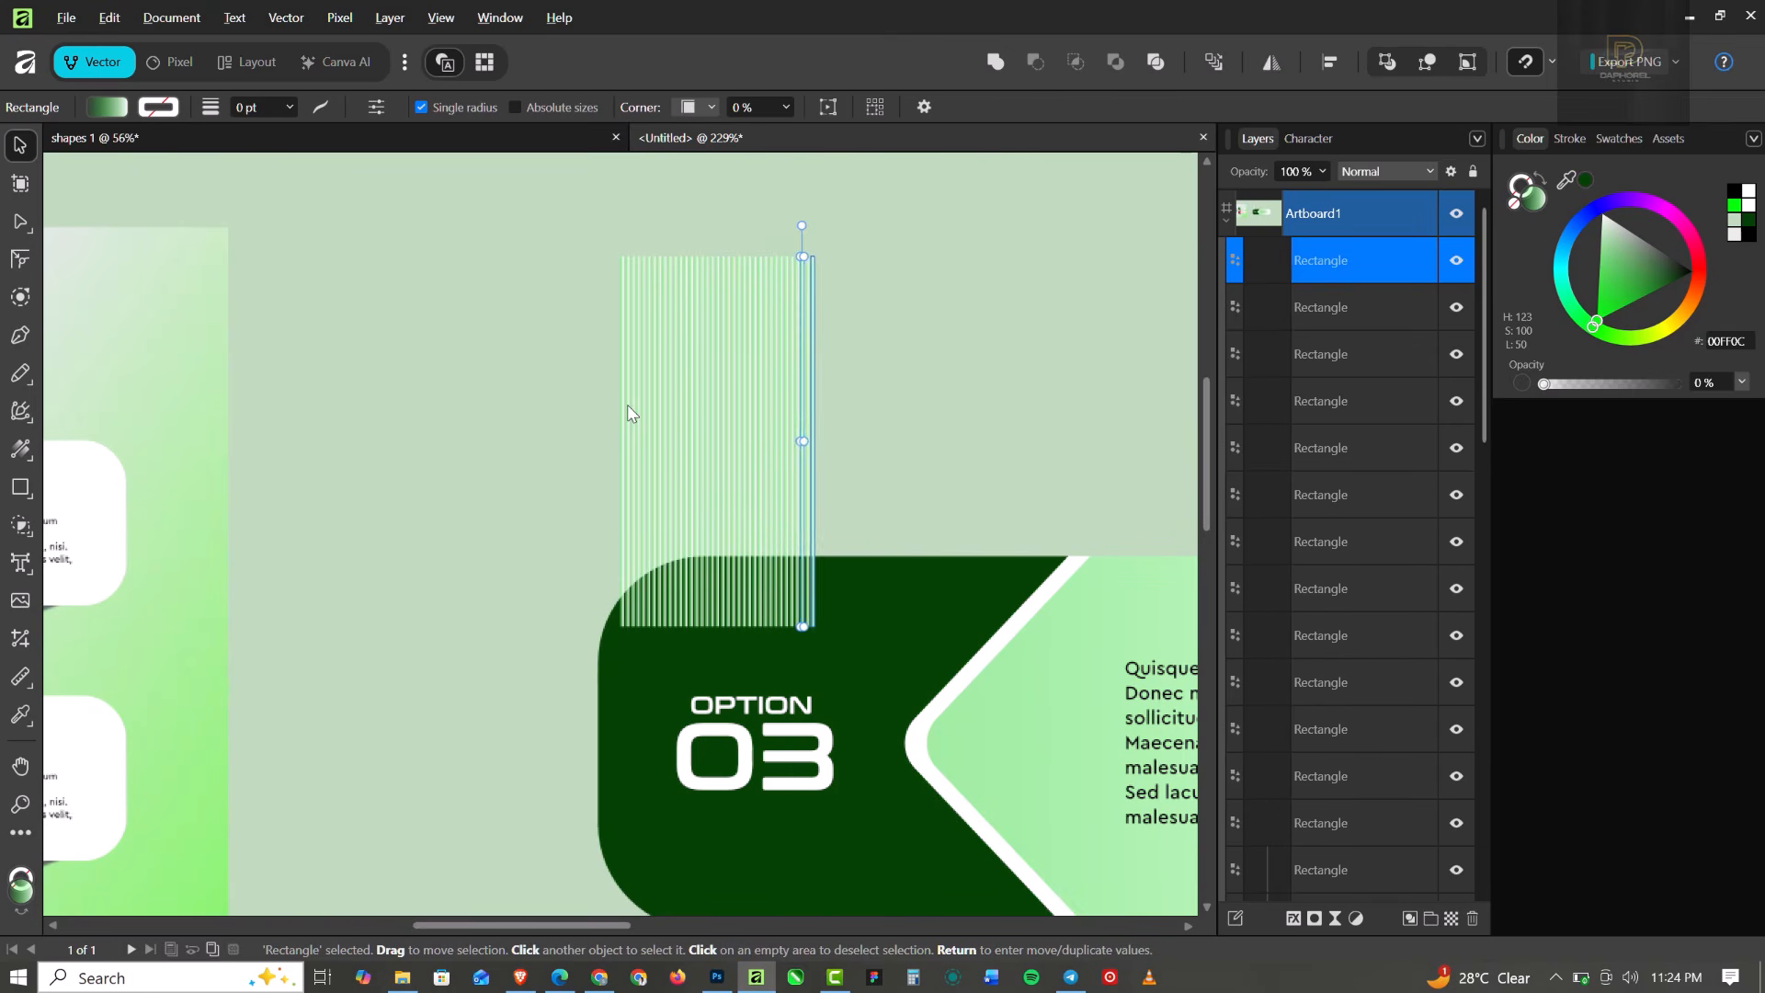
key(ctrl+j)
key(ctrl+j)
key(ctrl+j)
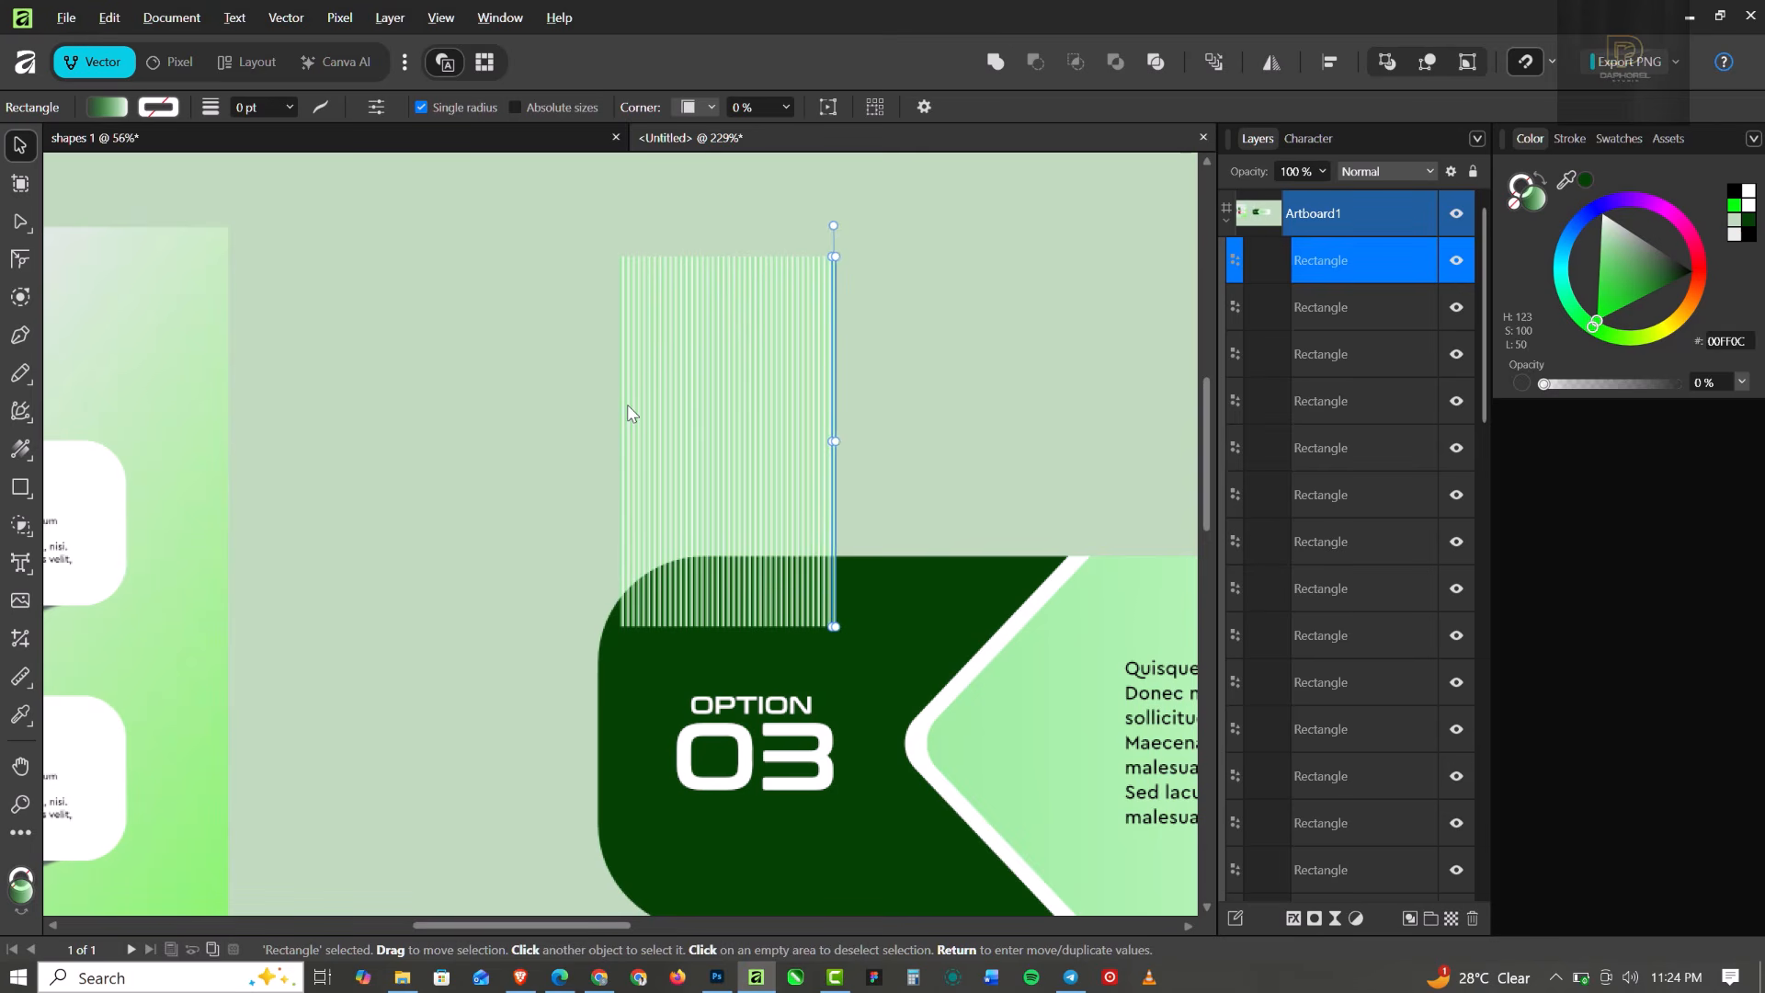
key(ctrl+j)
key(ctrl+j)
key(ctrl+j)
key(ctrl+j)
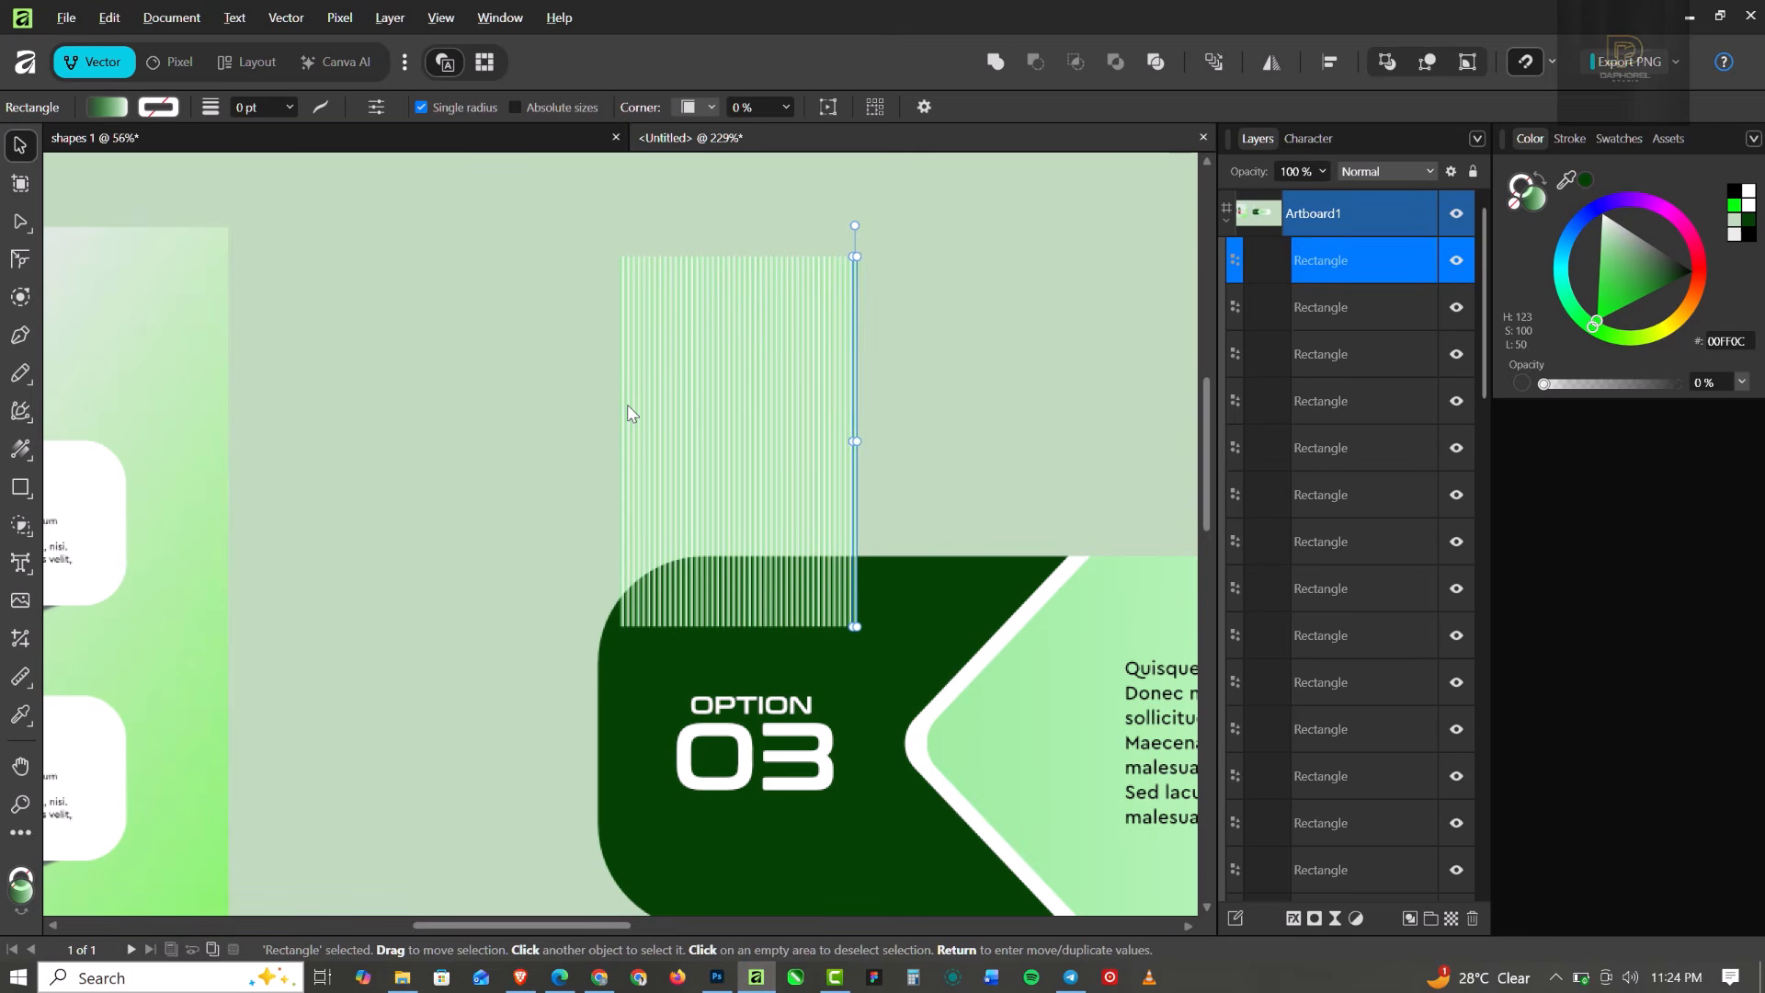
key(ctrl+j)
key(ctrl+j)
key(ctrl+j)
key(ctrl+j)
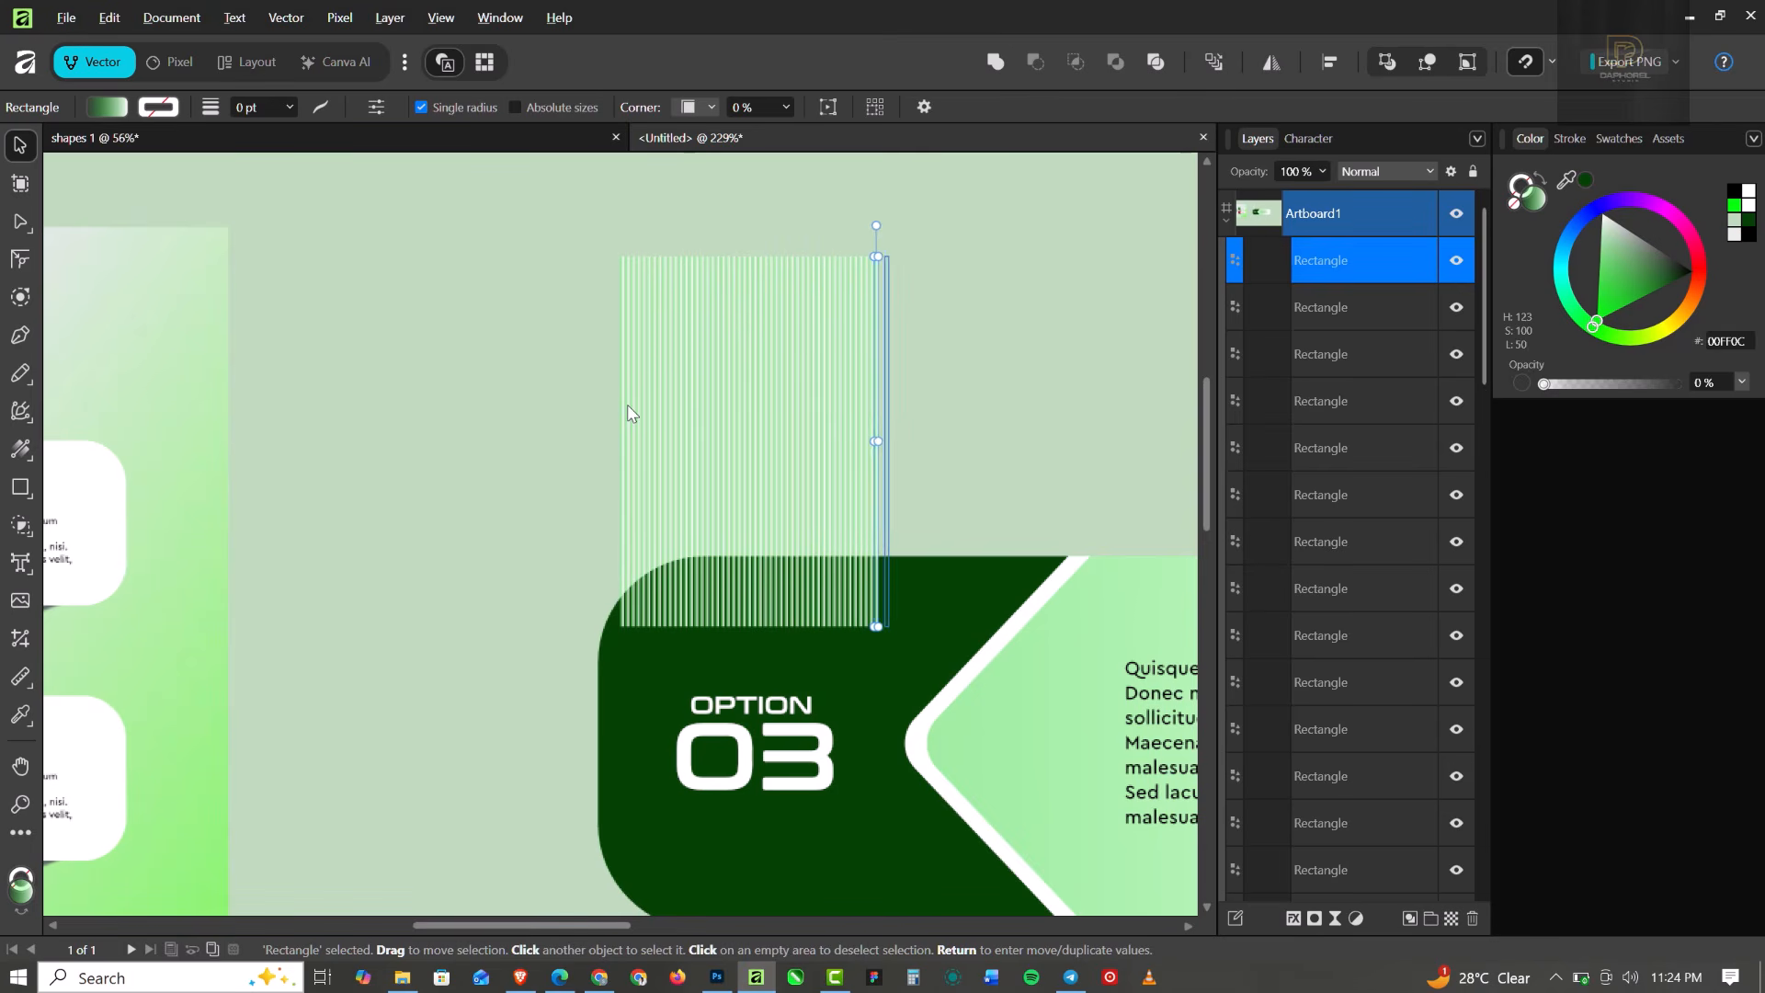
key(ctrl+j)
key(ctrl+j)
key(ctrl+j)
key(ctrl+j)
key(ctrl+j)
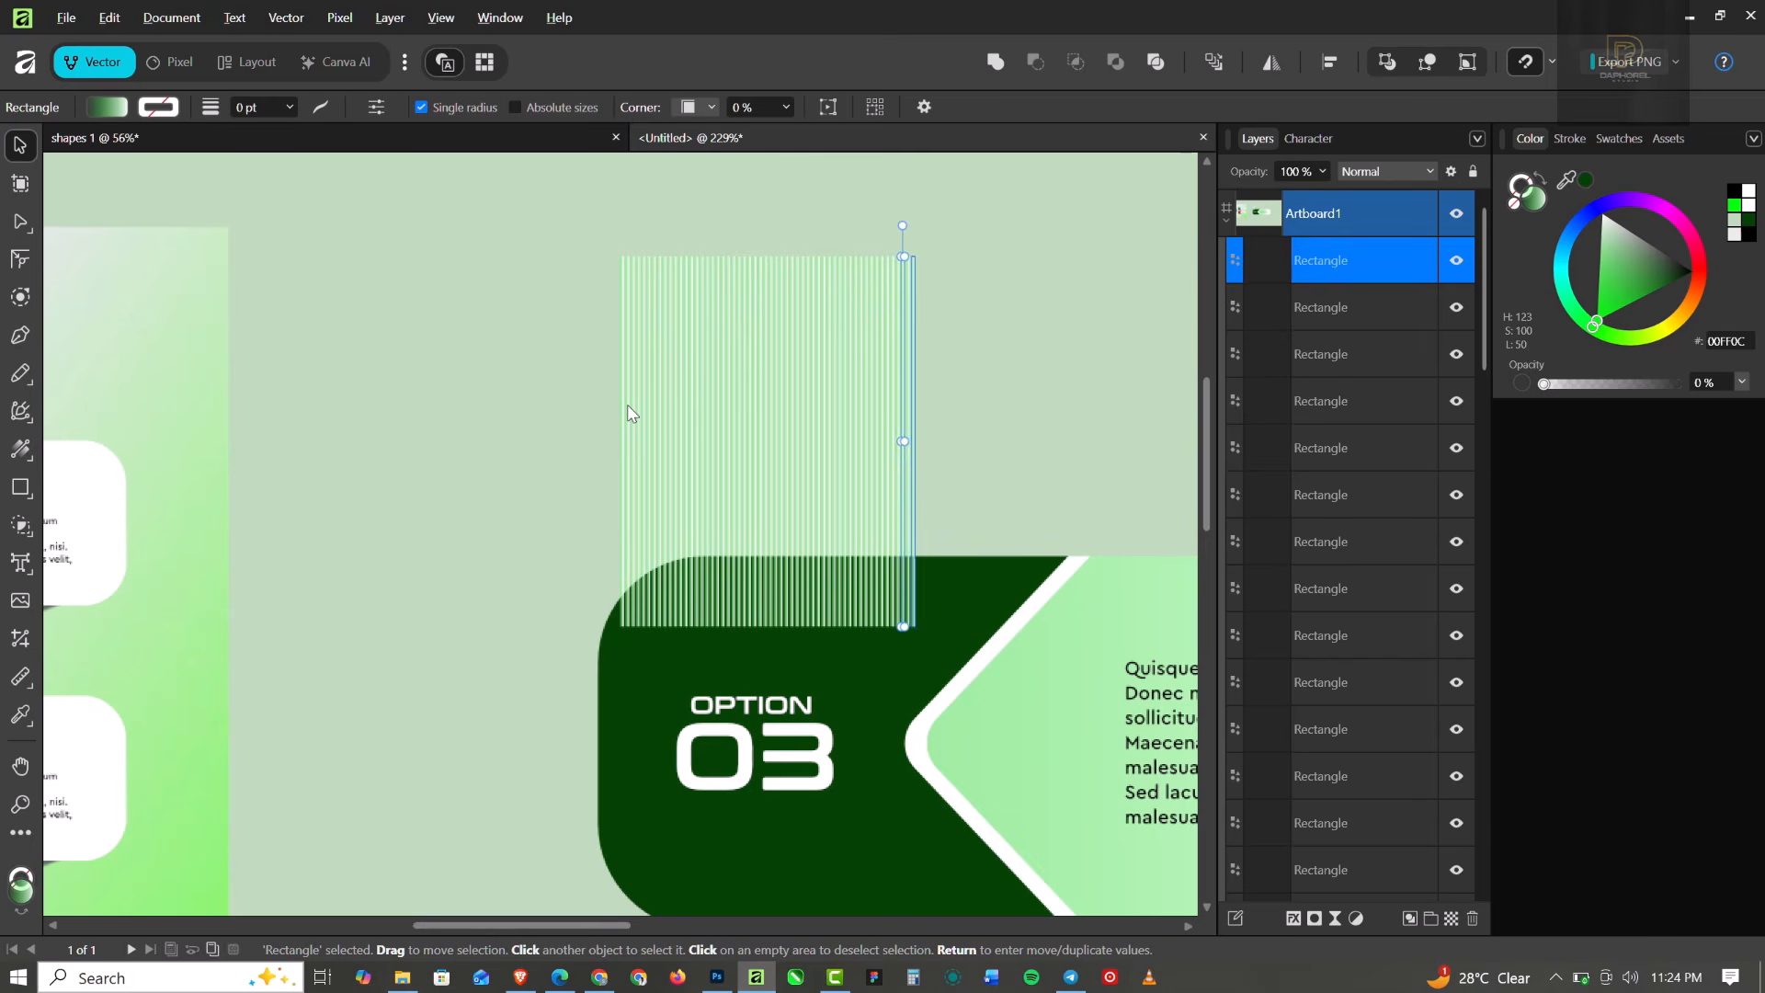
key(ctrl+j)
key(ctrl+j)
key(ctrl+j)
key(ctrl+j)
key(ctrl+j)
key(ctrl+j)
key(ctrl+j)
key(ctrl+j)
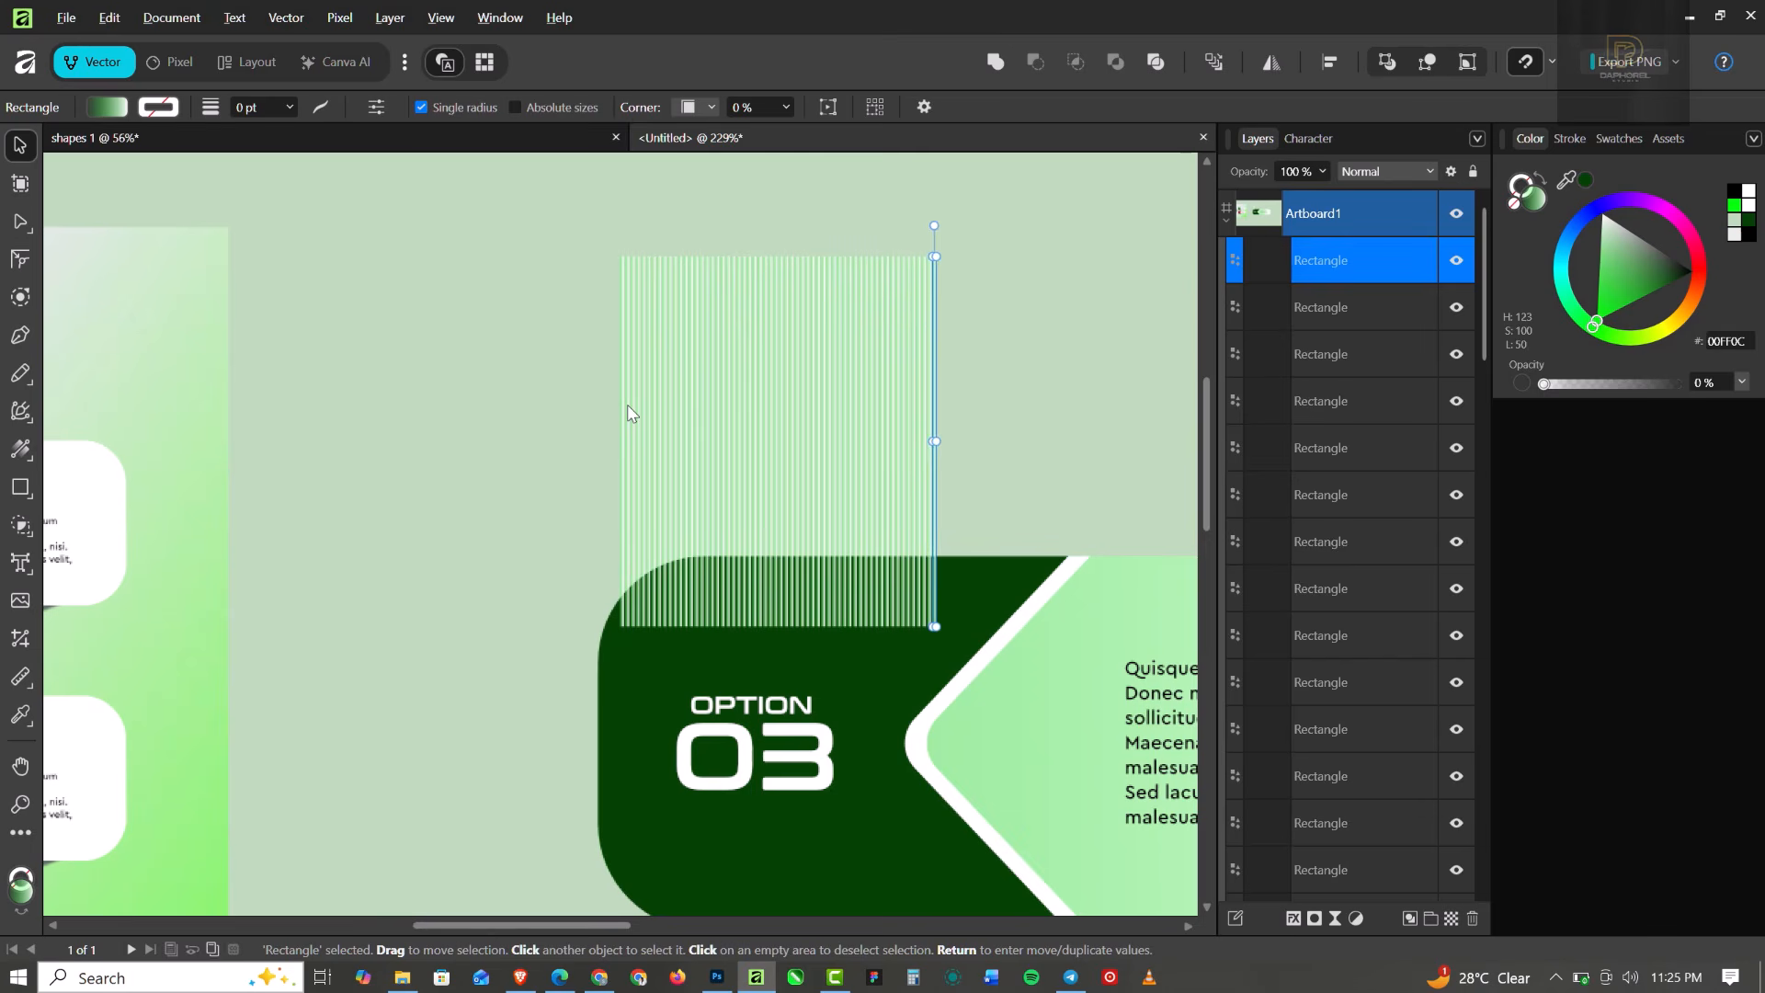
key(ctrl+j)
key(ctrl+j)
key(ctrl+j)
key(ctrl+j)
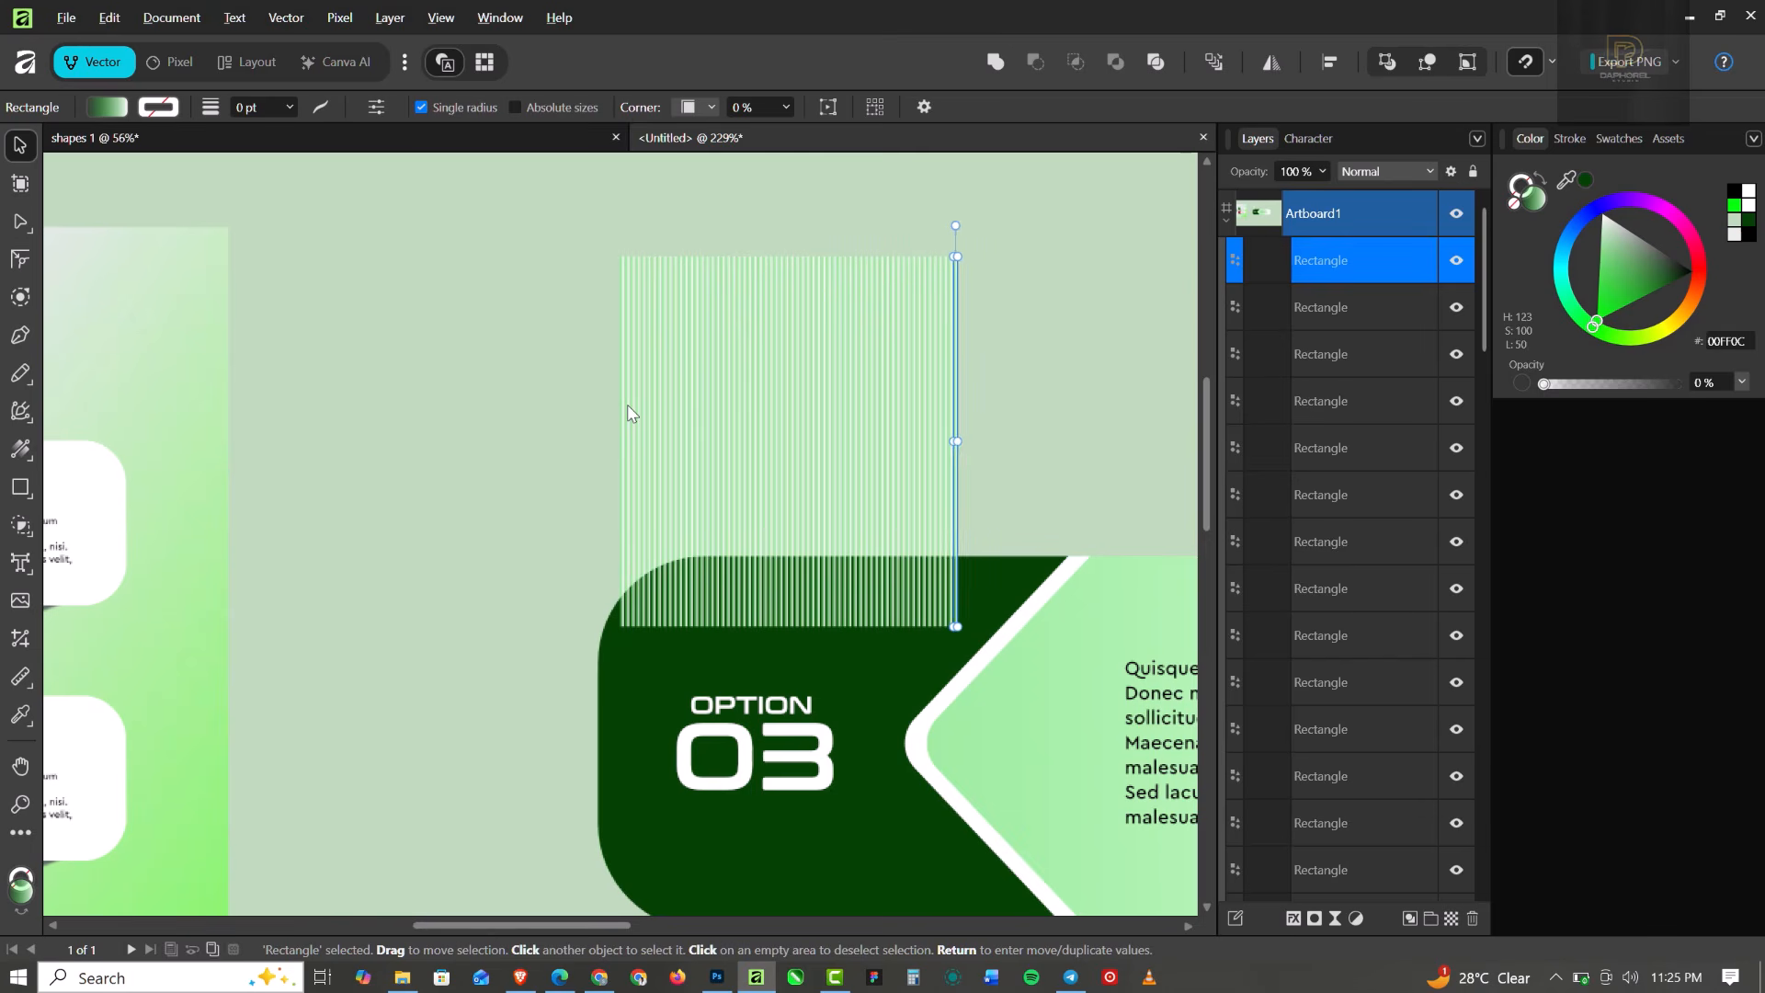
key(ctrl+j)
key(ctrl+j)
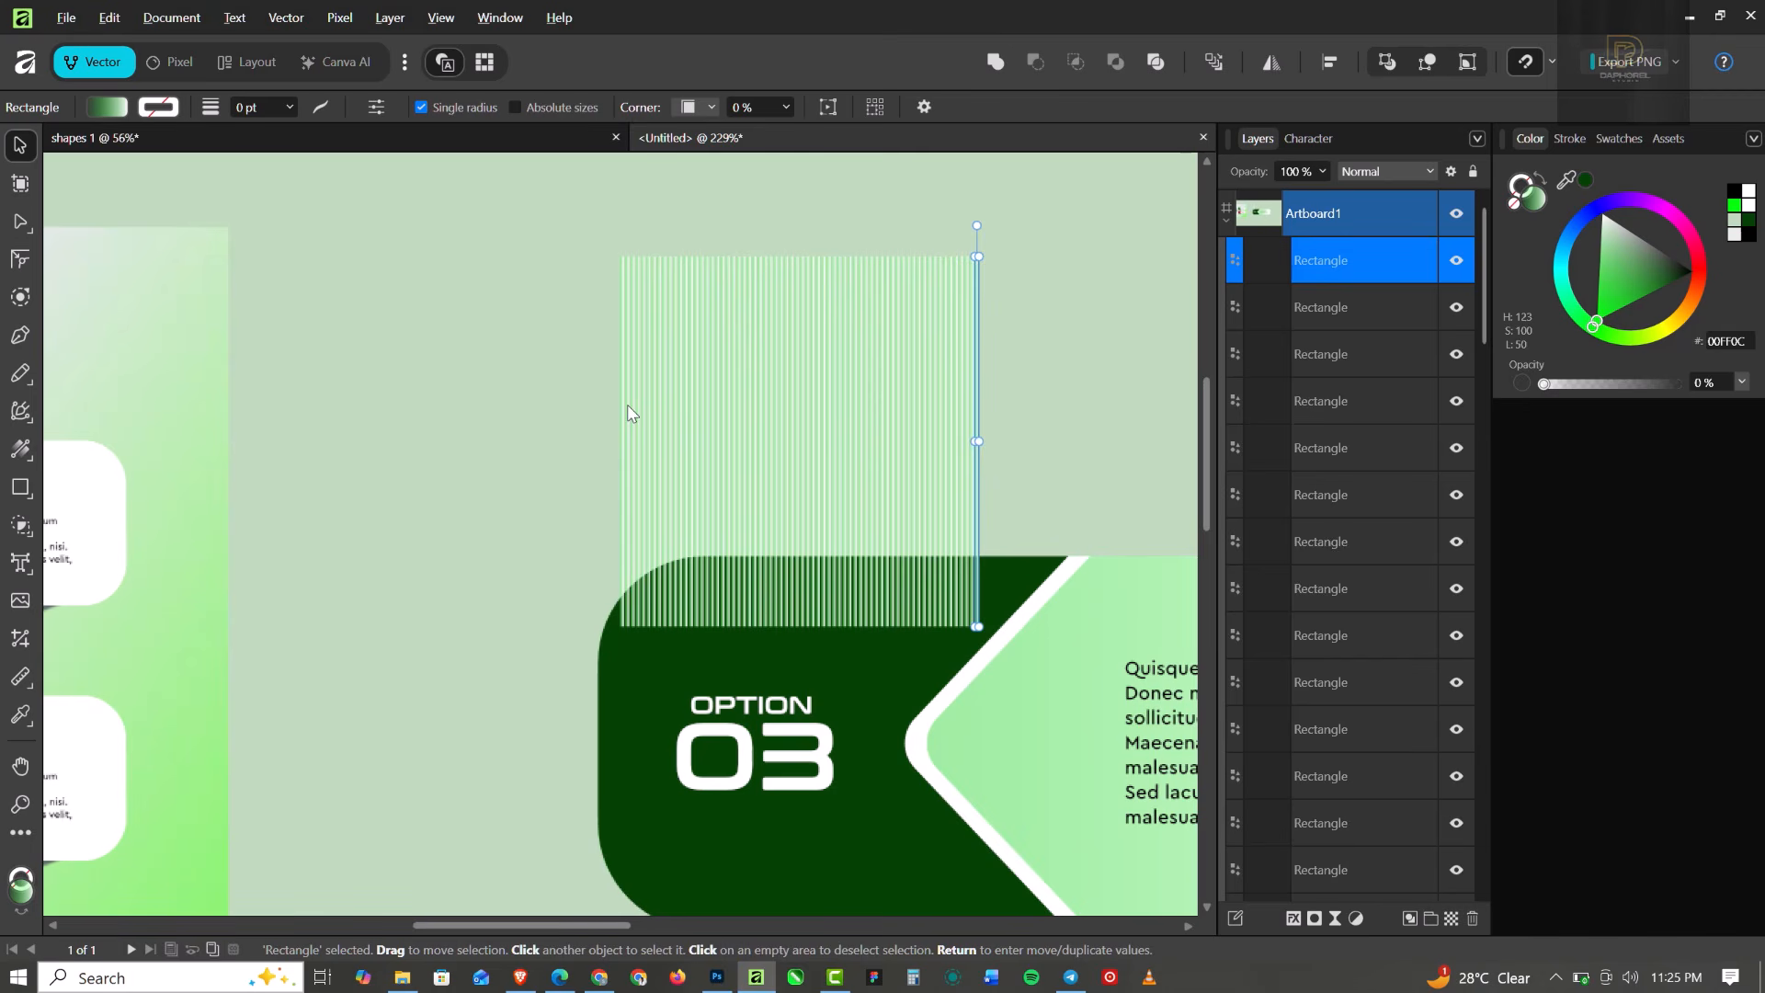
key(ctrl+j)
key(ctrl+j)
key(ctrl+j)
key(ctrl+j)
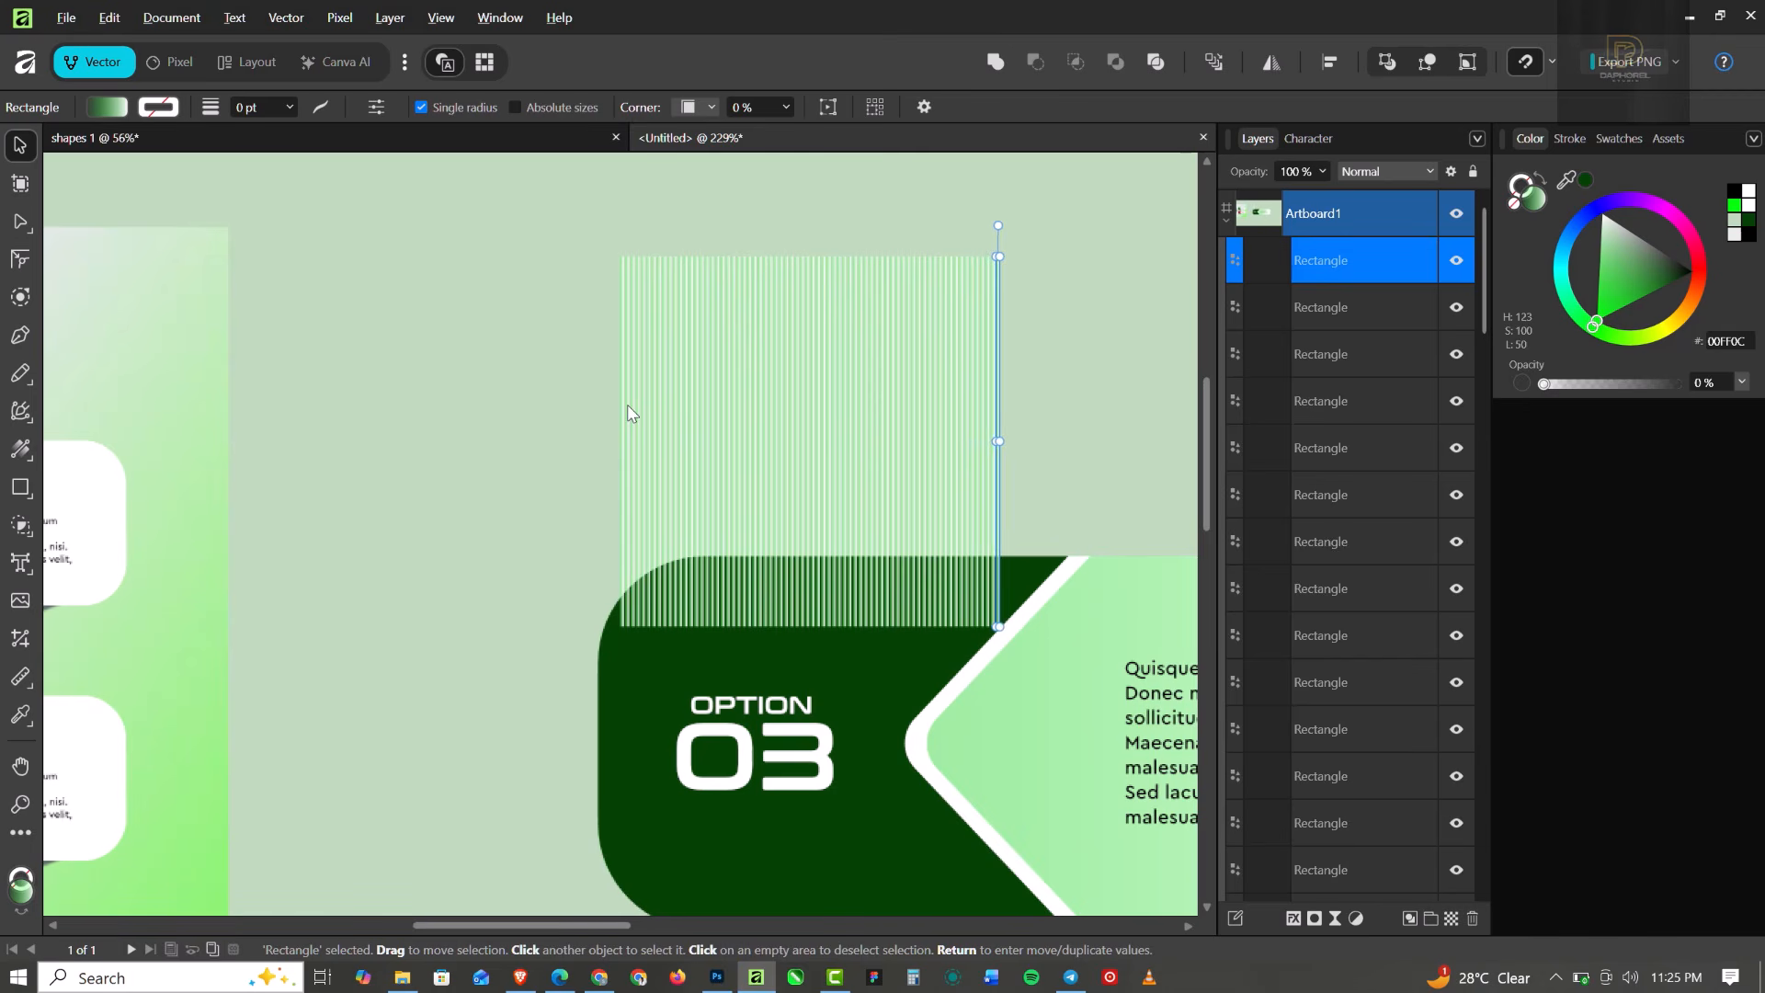
key(ctrl+j)
key(ctrl+j)
key(ctrl+j)
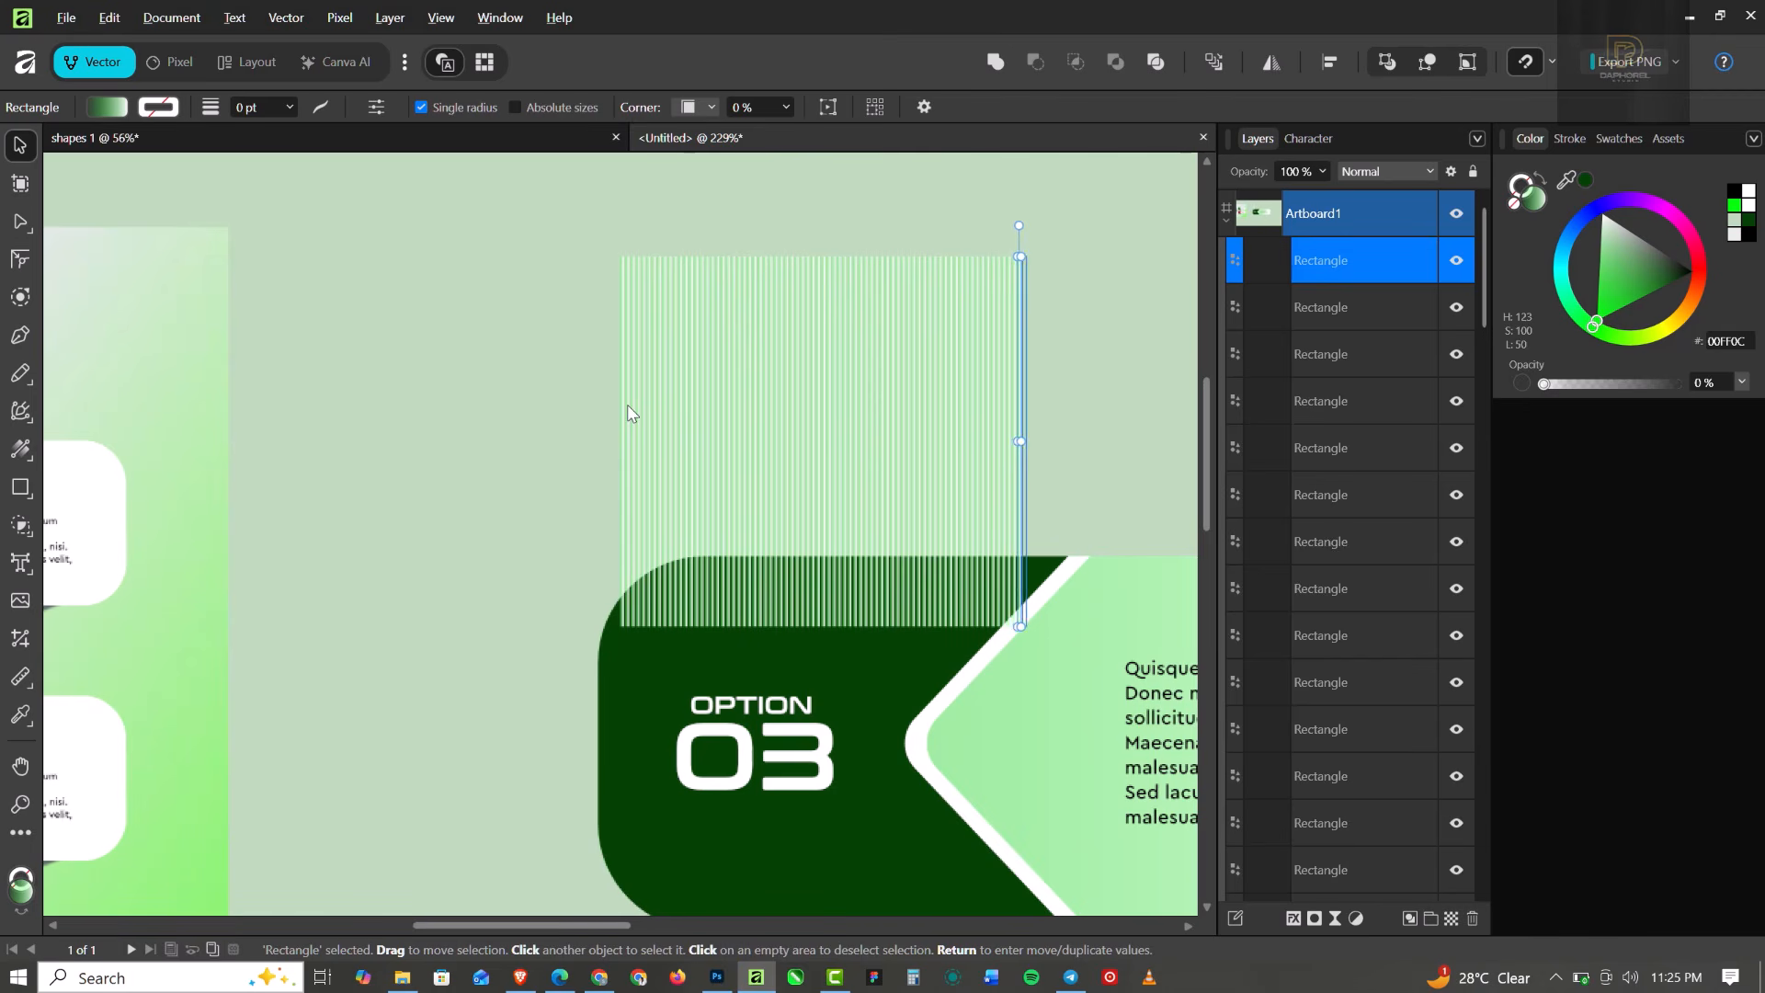
key(ctrl+j)
key(ctrl+j)
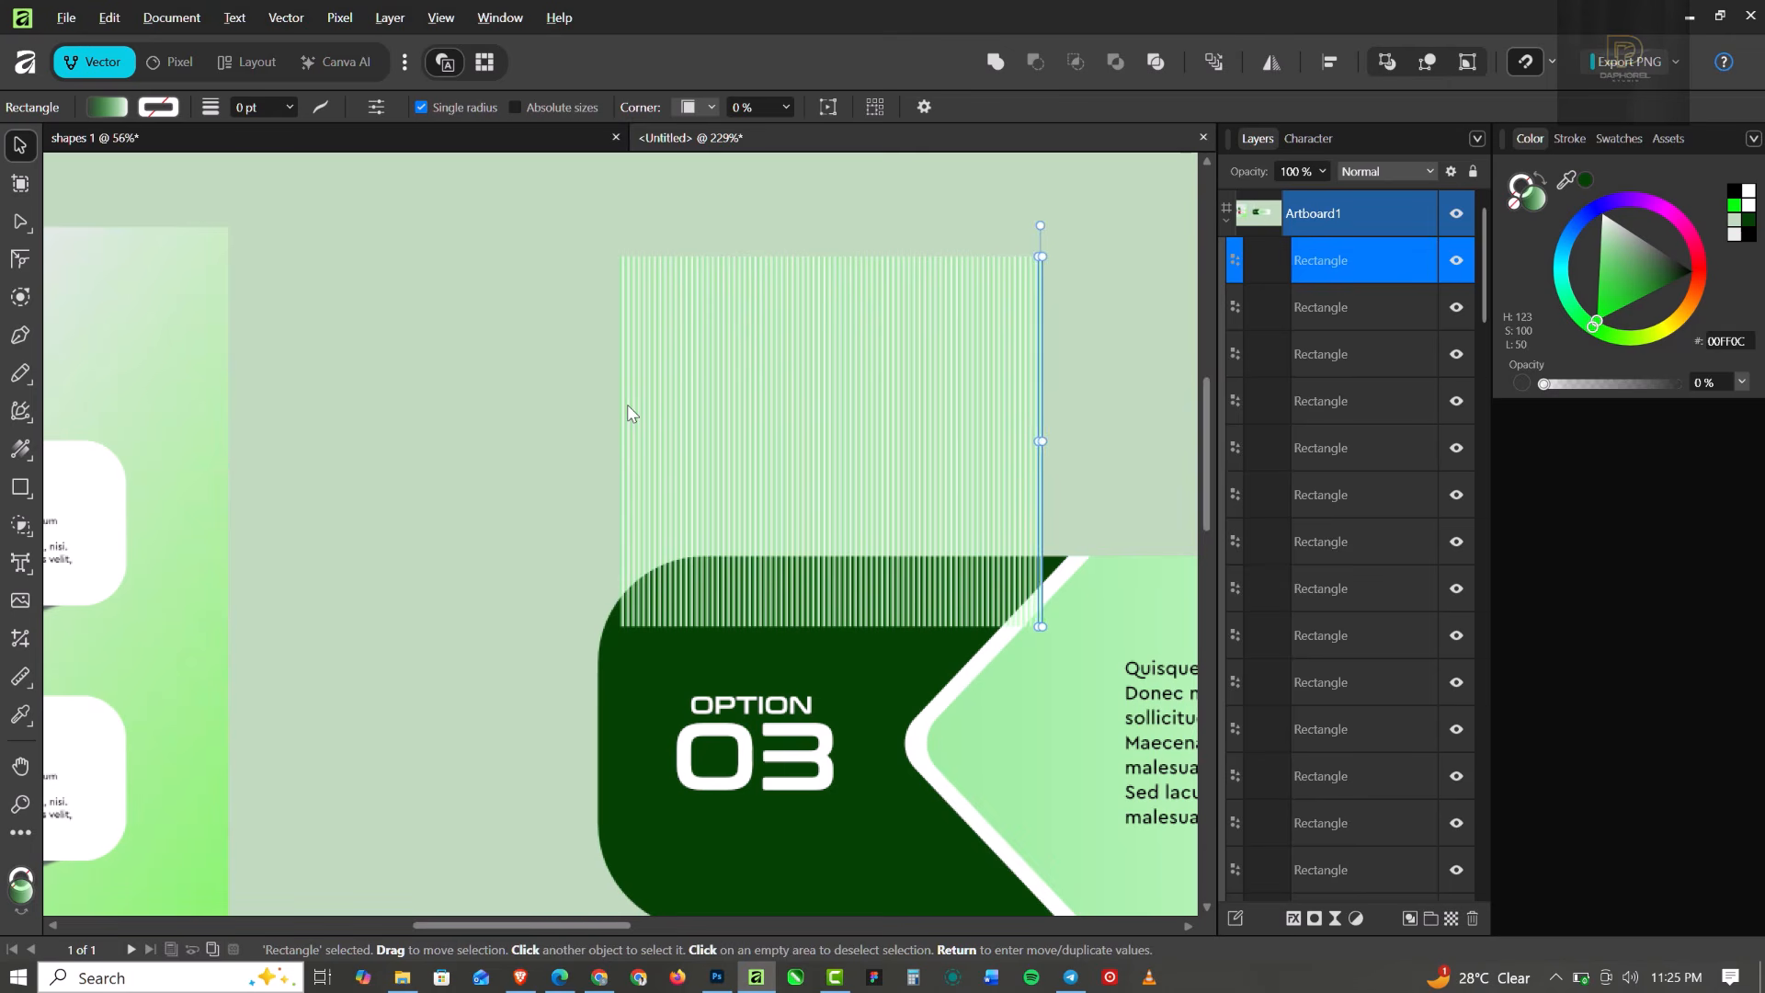
key(ctrl+j)
key(ctrl+j)
key(ctrl+j)
key(ctrl+j)
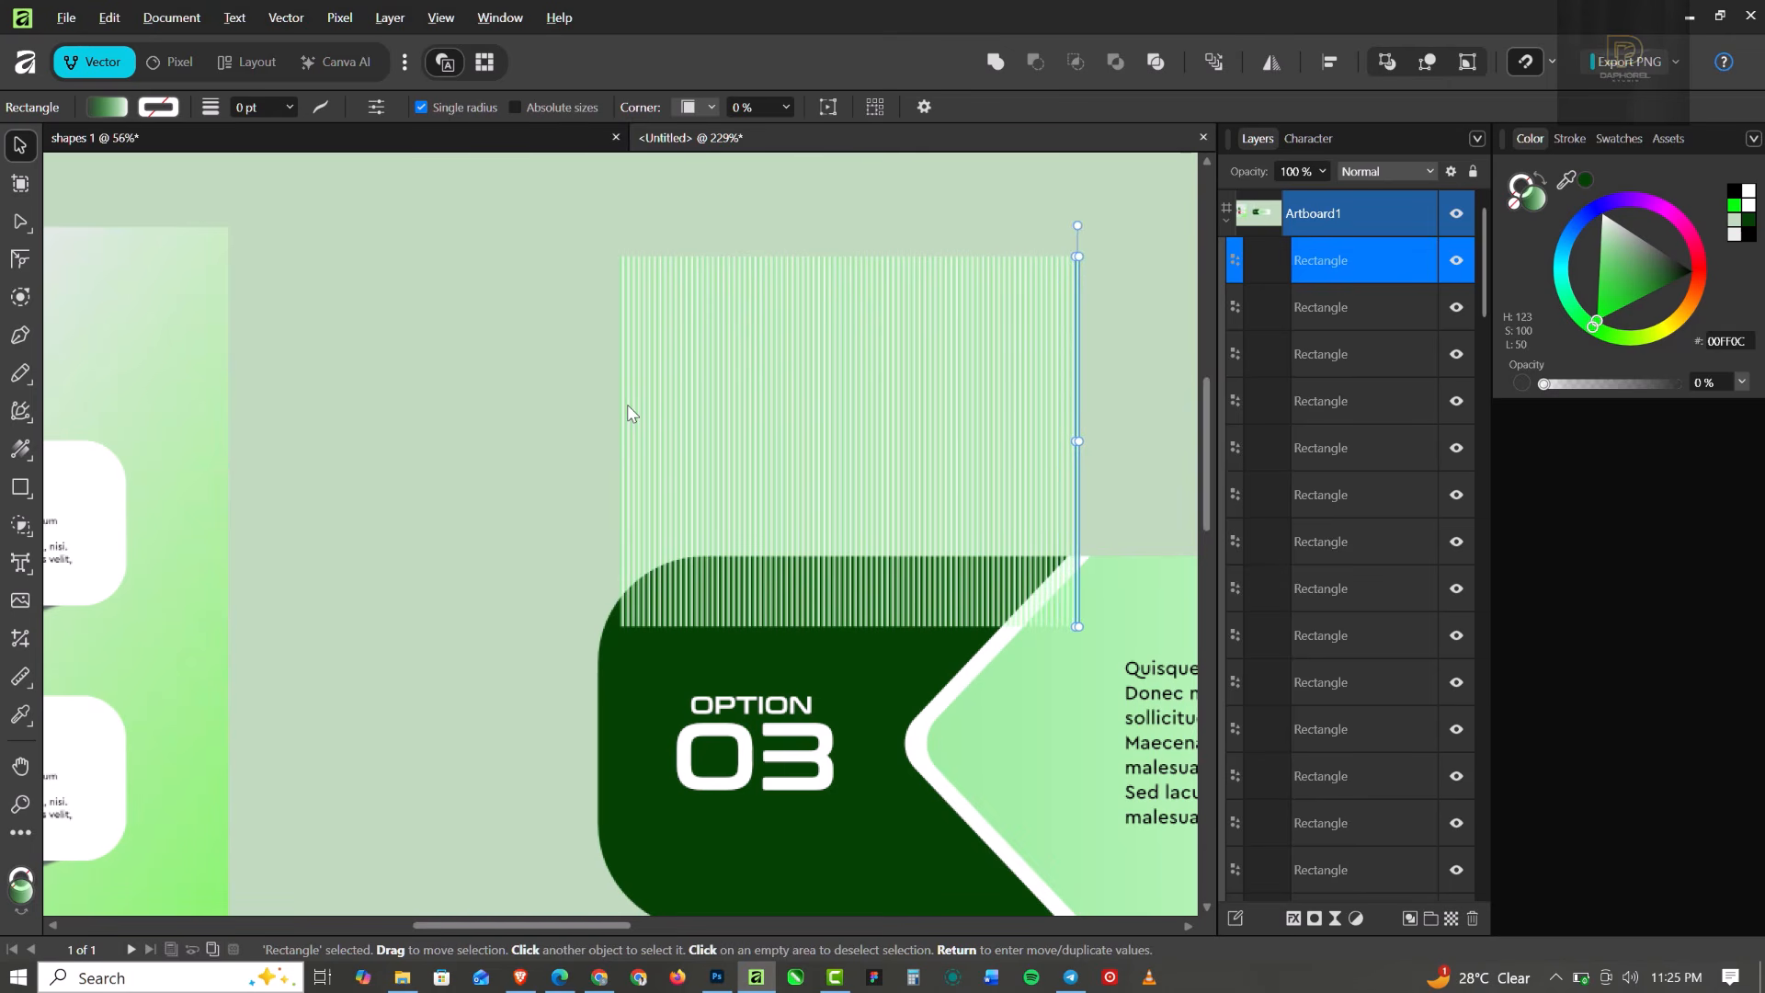
key(ctrl+j)
key(ctrl+j)
key(ctrl+j)
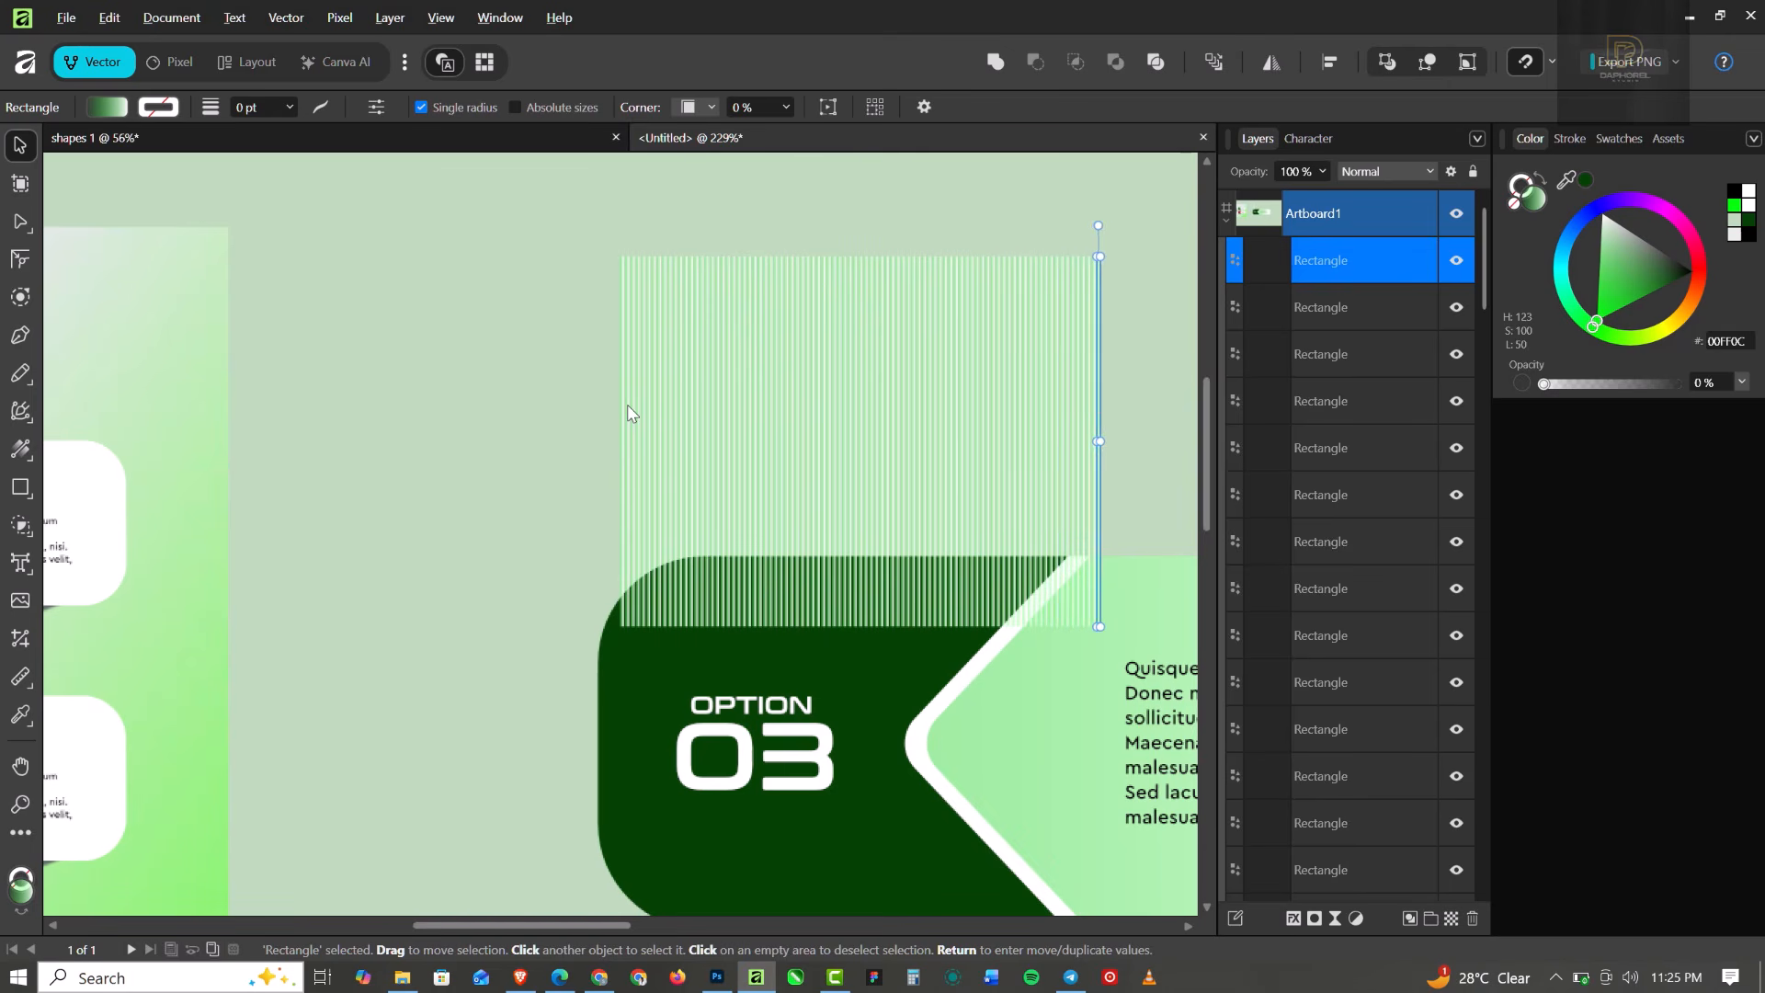
key(ctrl+j)
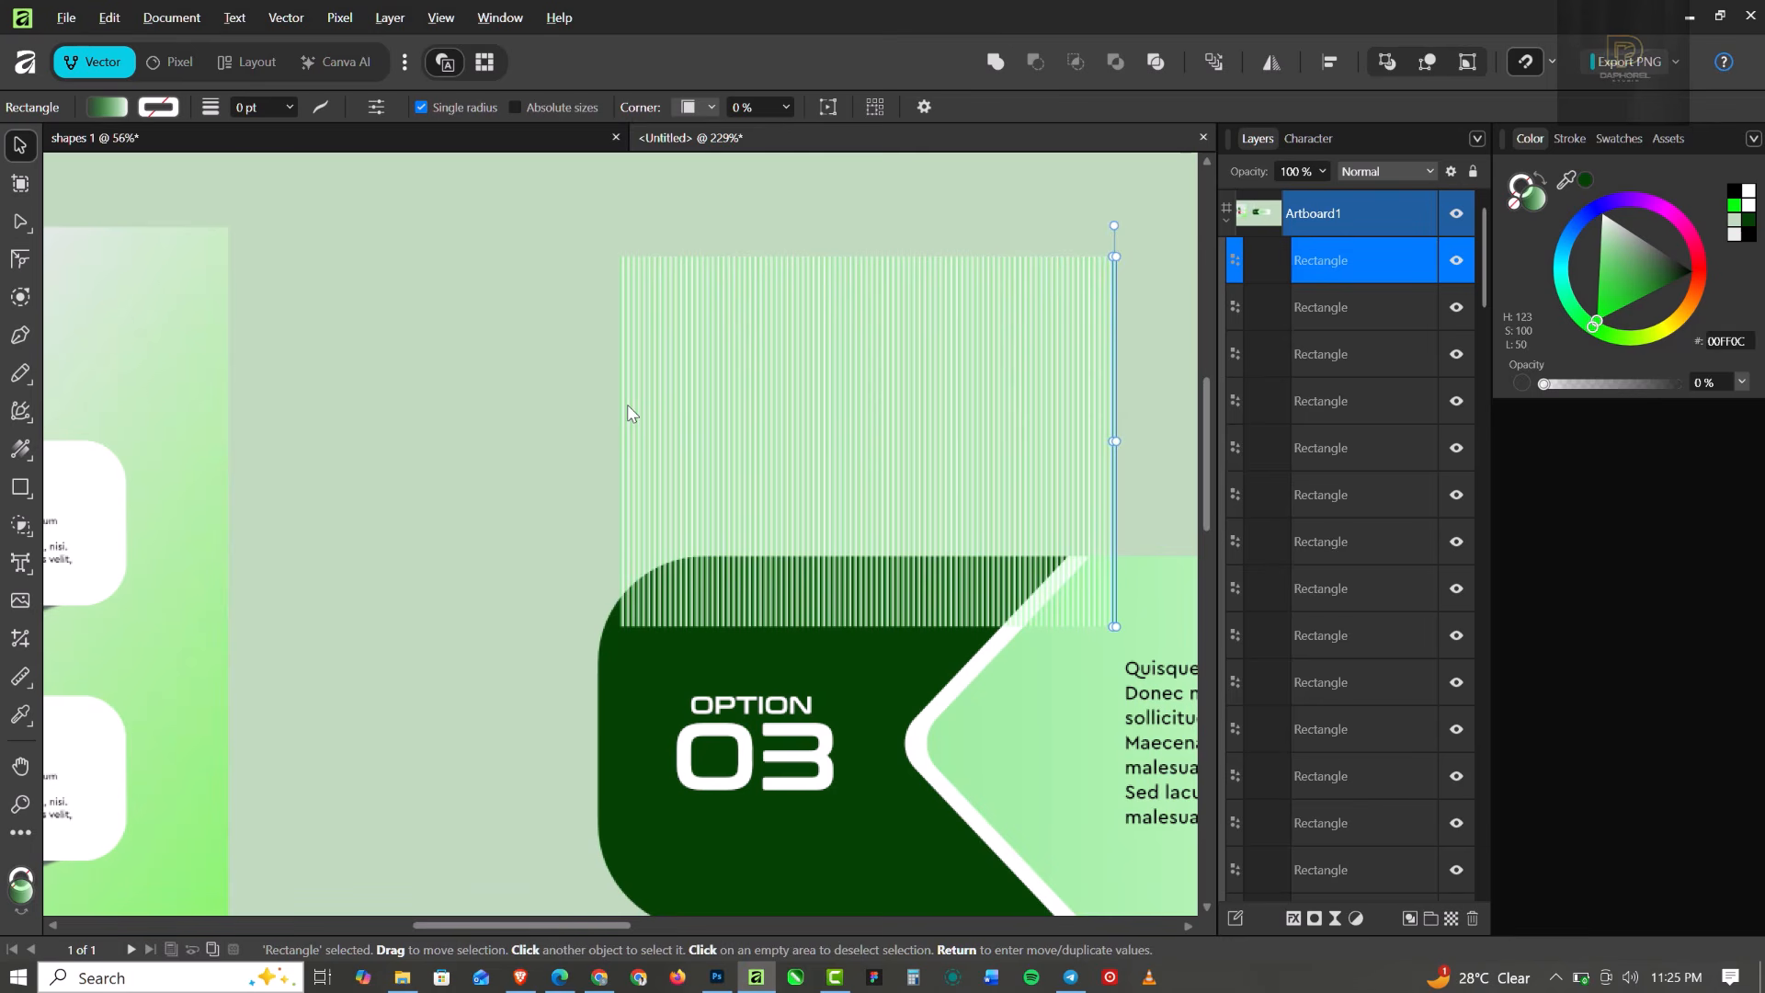
Continue duplicating the stripe at the same spacing until the row extends well past the notch over the banner's light green area.
key(ctrl+j)
key(ctrl+j)
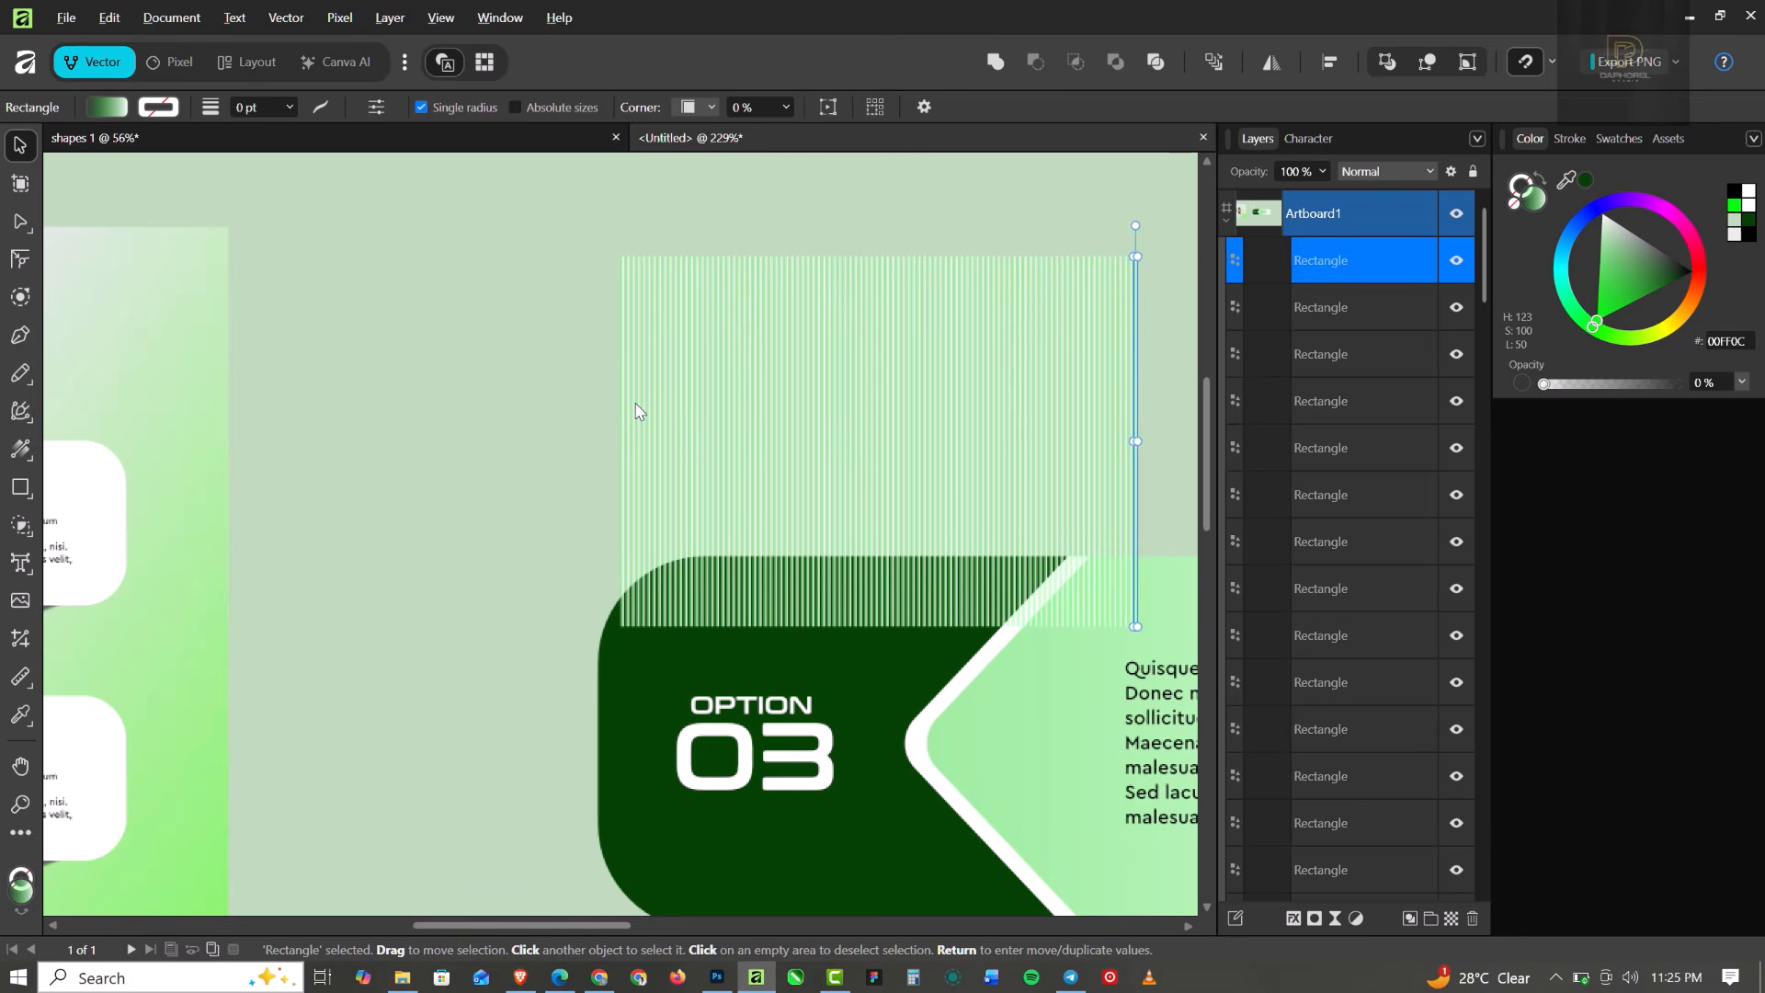
key(ctrl+j)
key(ctrl+j)
key(ctrl+j)
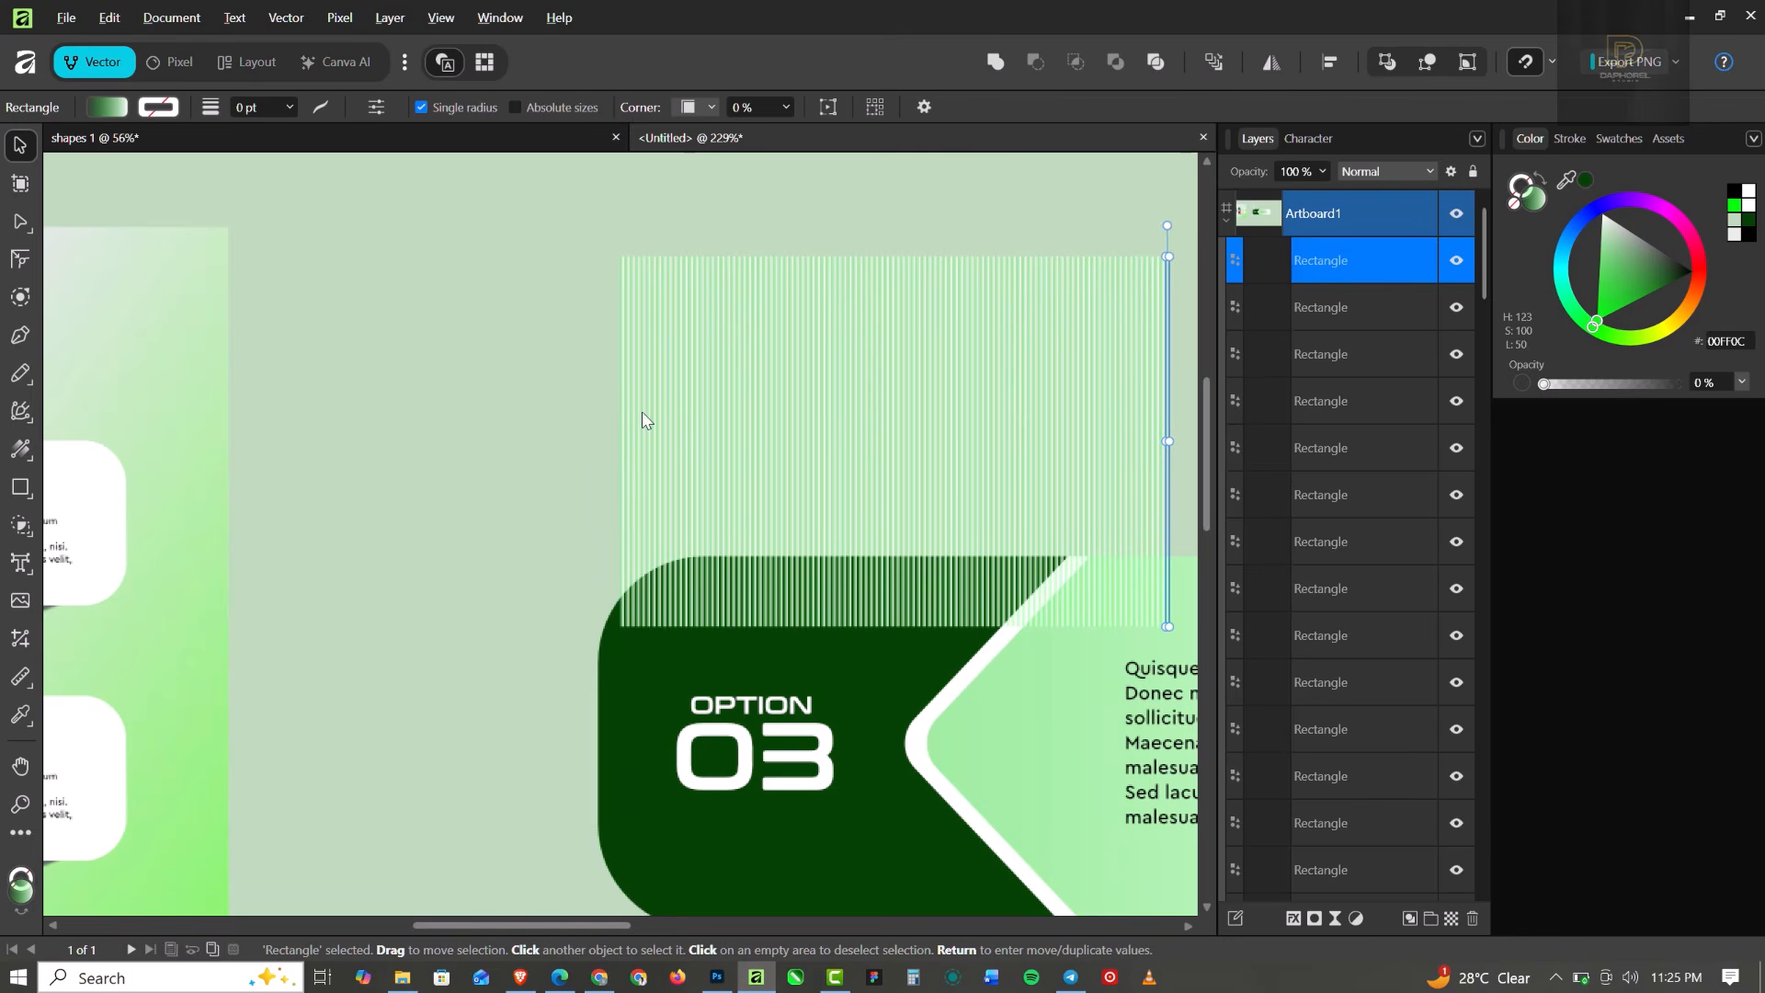
key(ctrl+j)
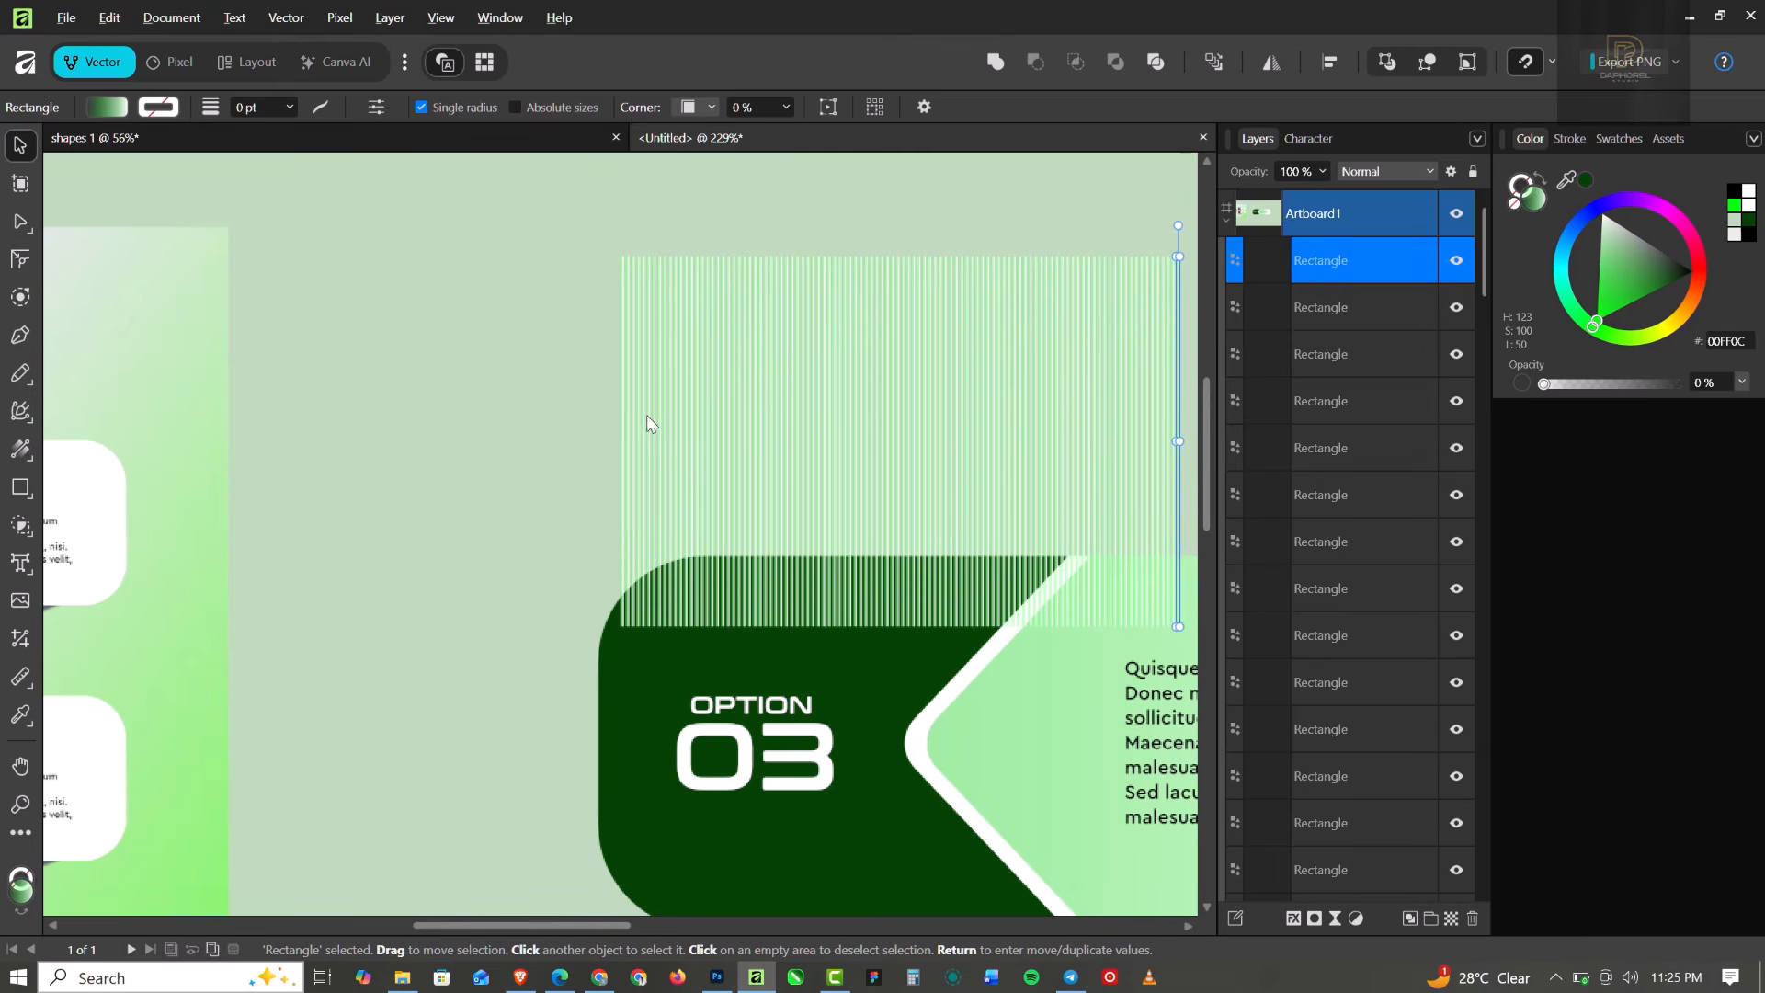
key(ctrl+j)
Select all the stripe rectangles, from the first one drawn to the last copy, and merge them into a single shape.
scroll(759, 446, down, 1)
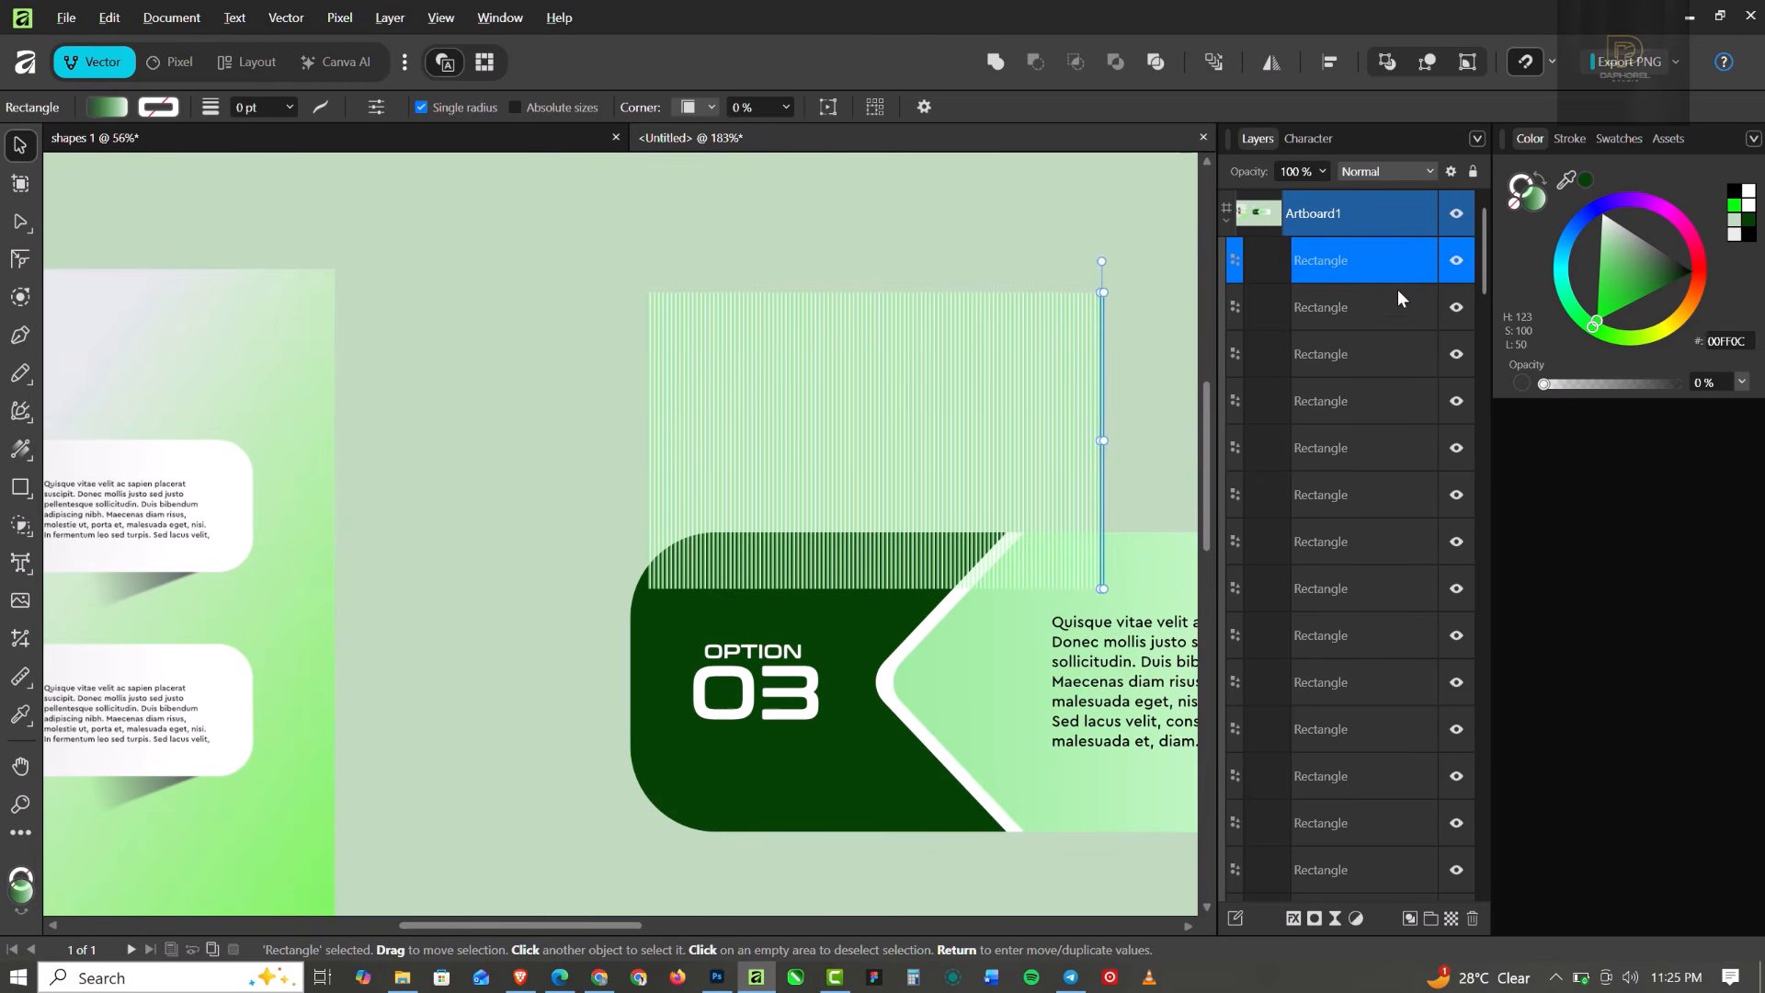
scroll(1370, 395, down, 5)
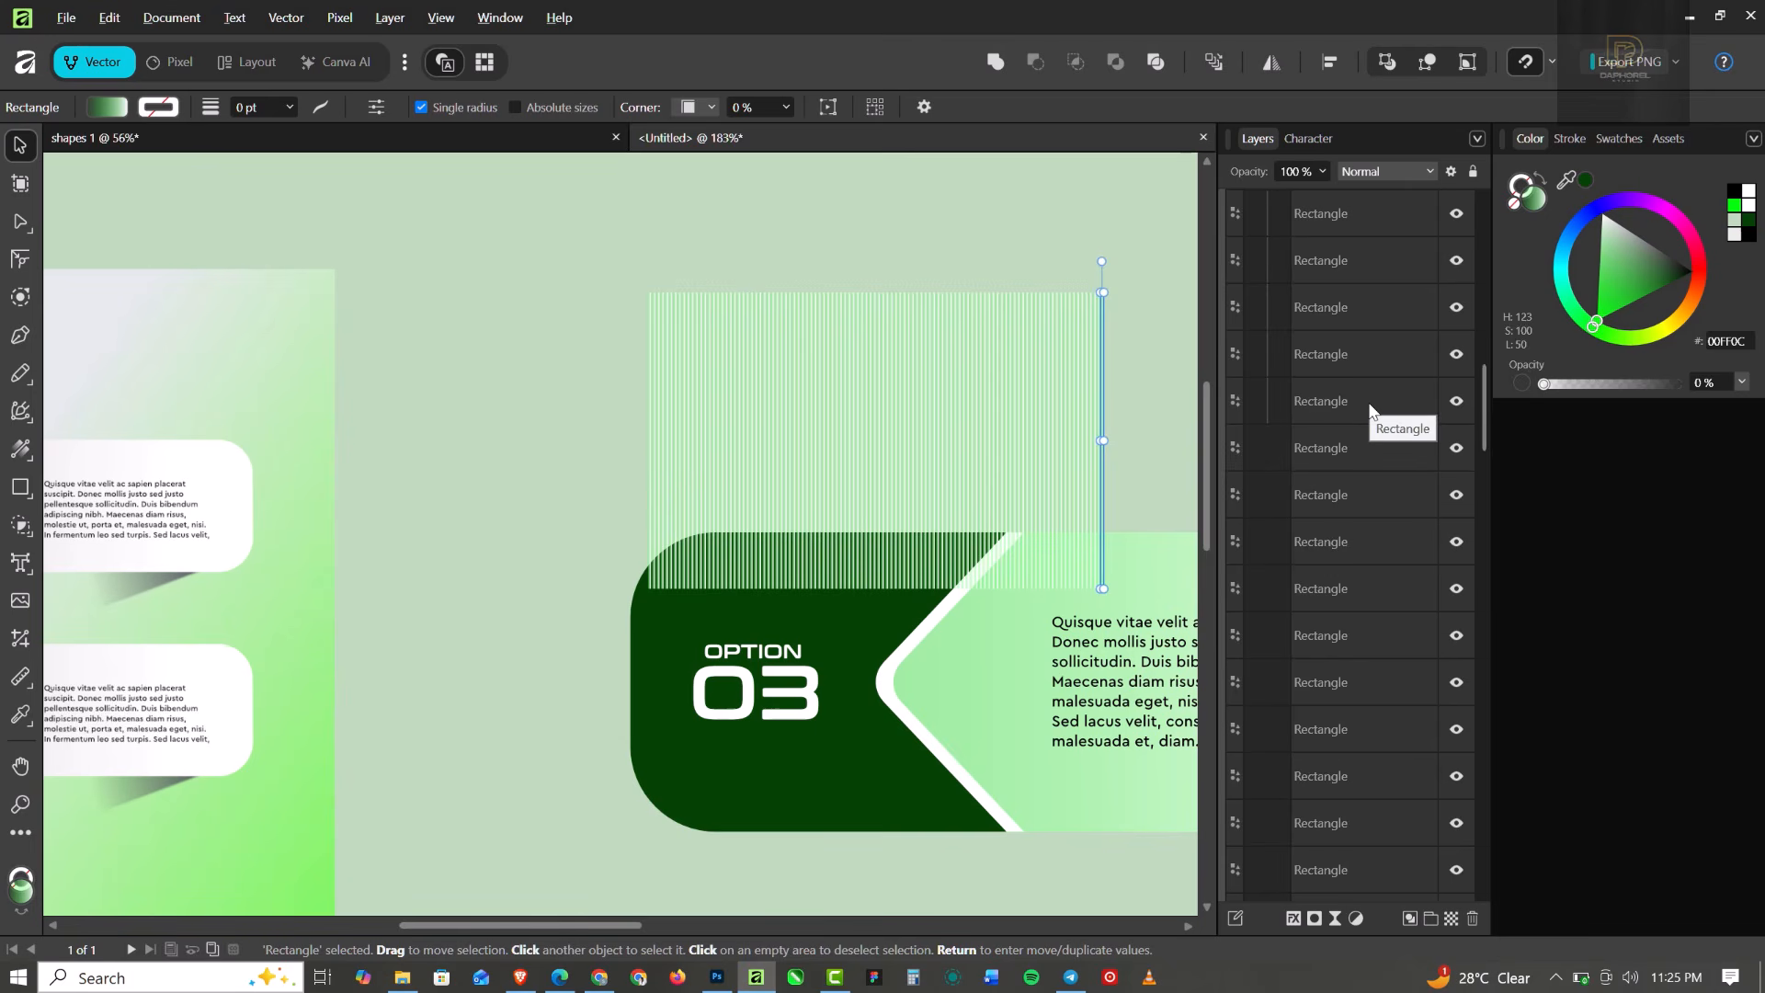
scroll(1369, 410, down, 10)
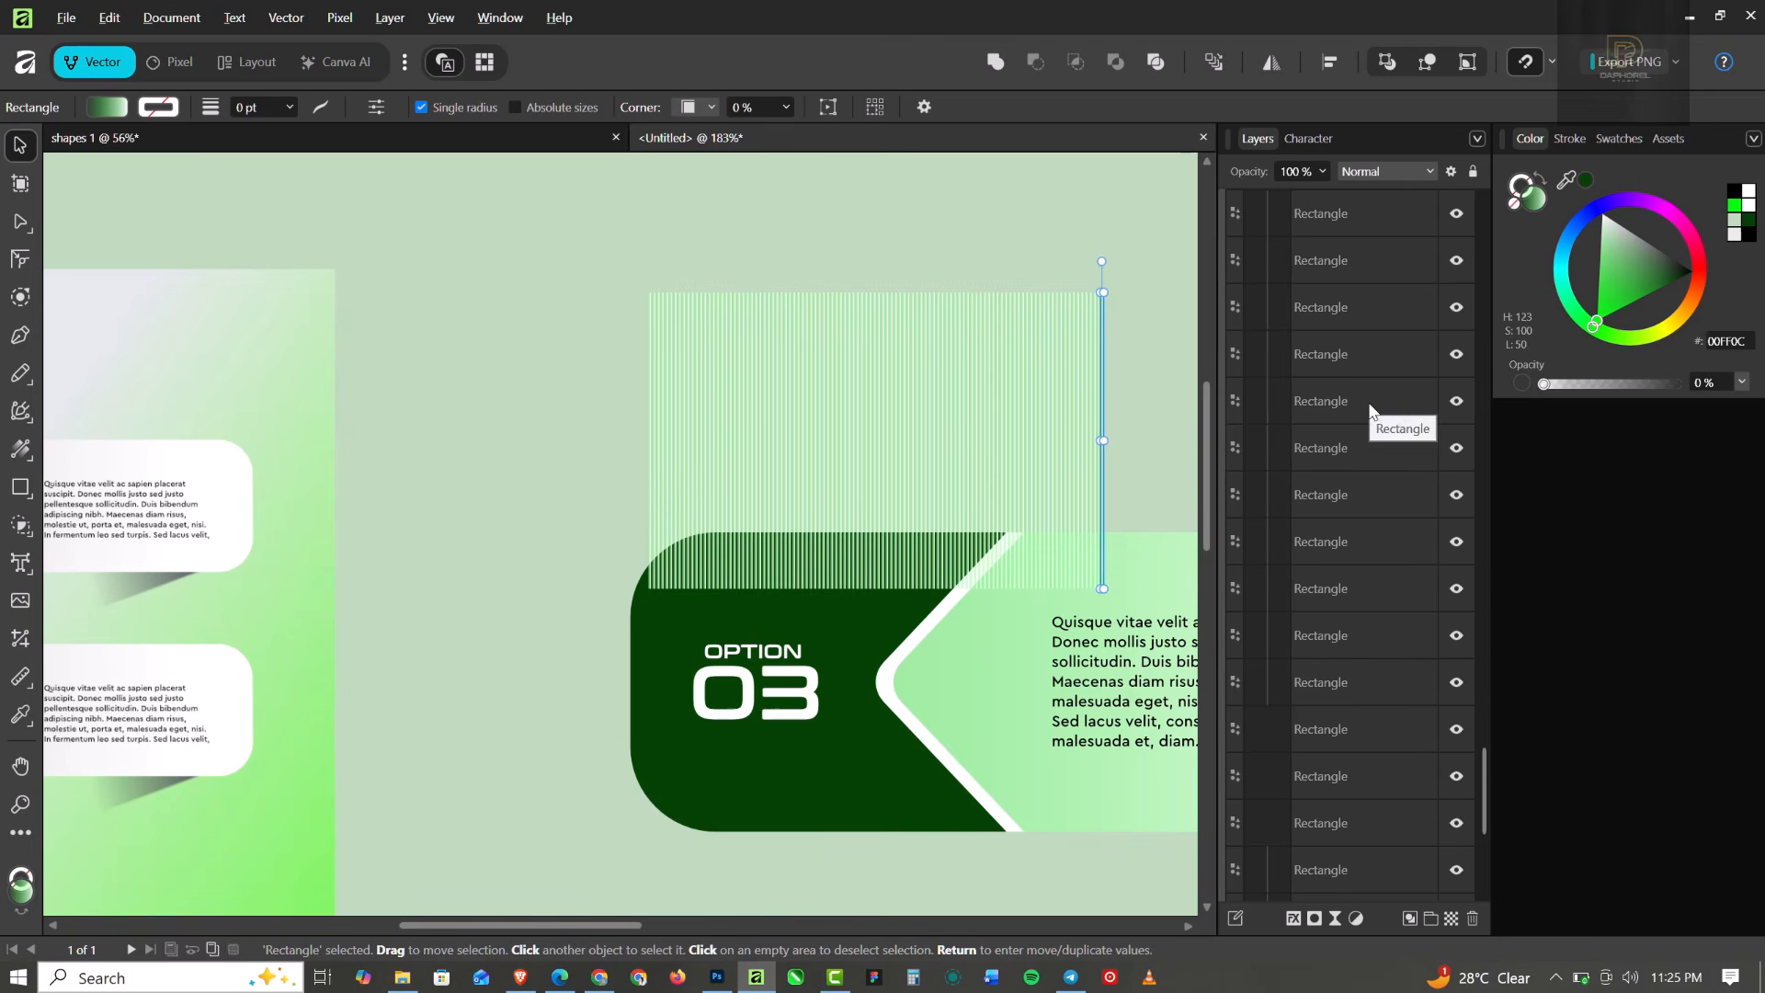
click(1360, 541)
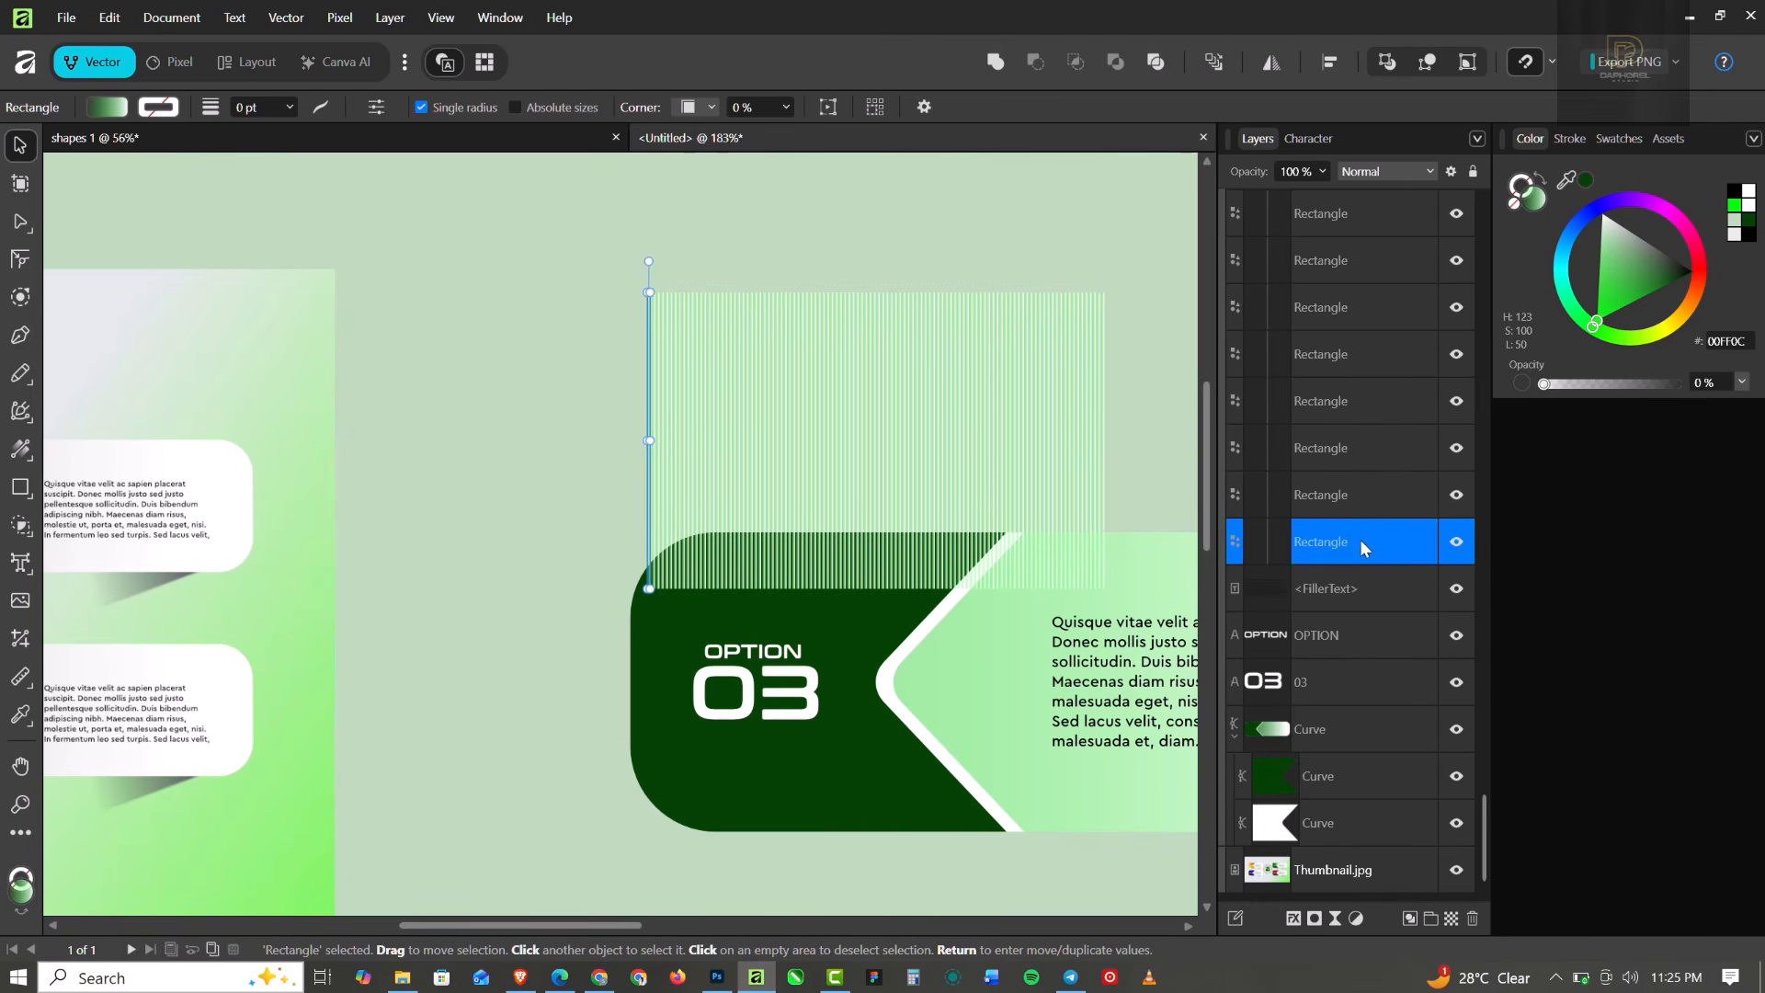
scroll(1383, 465, up, 5)
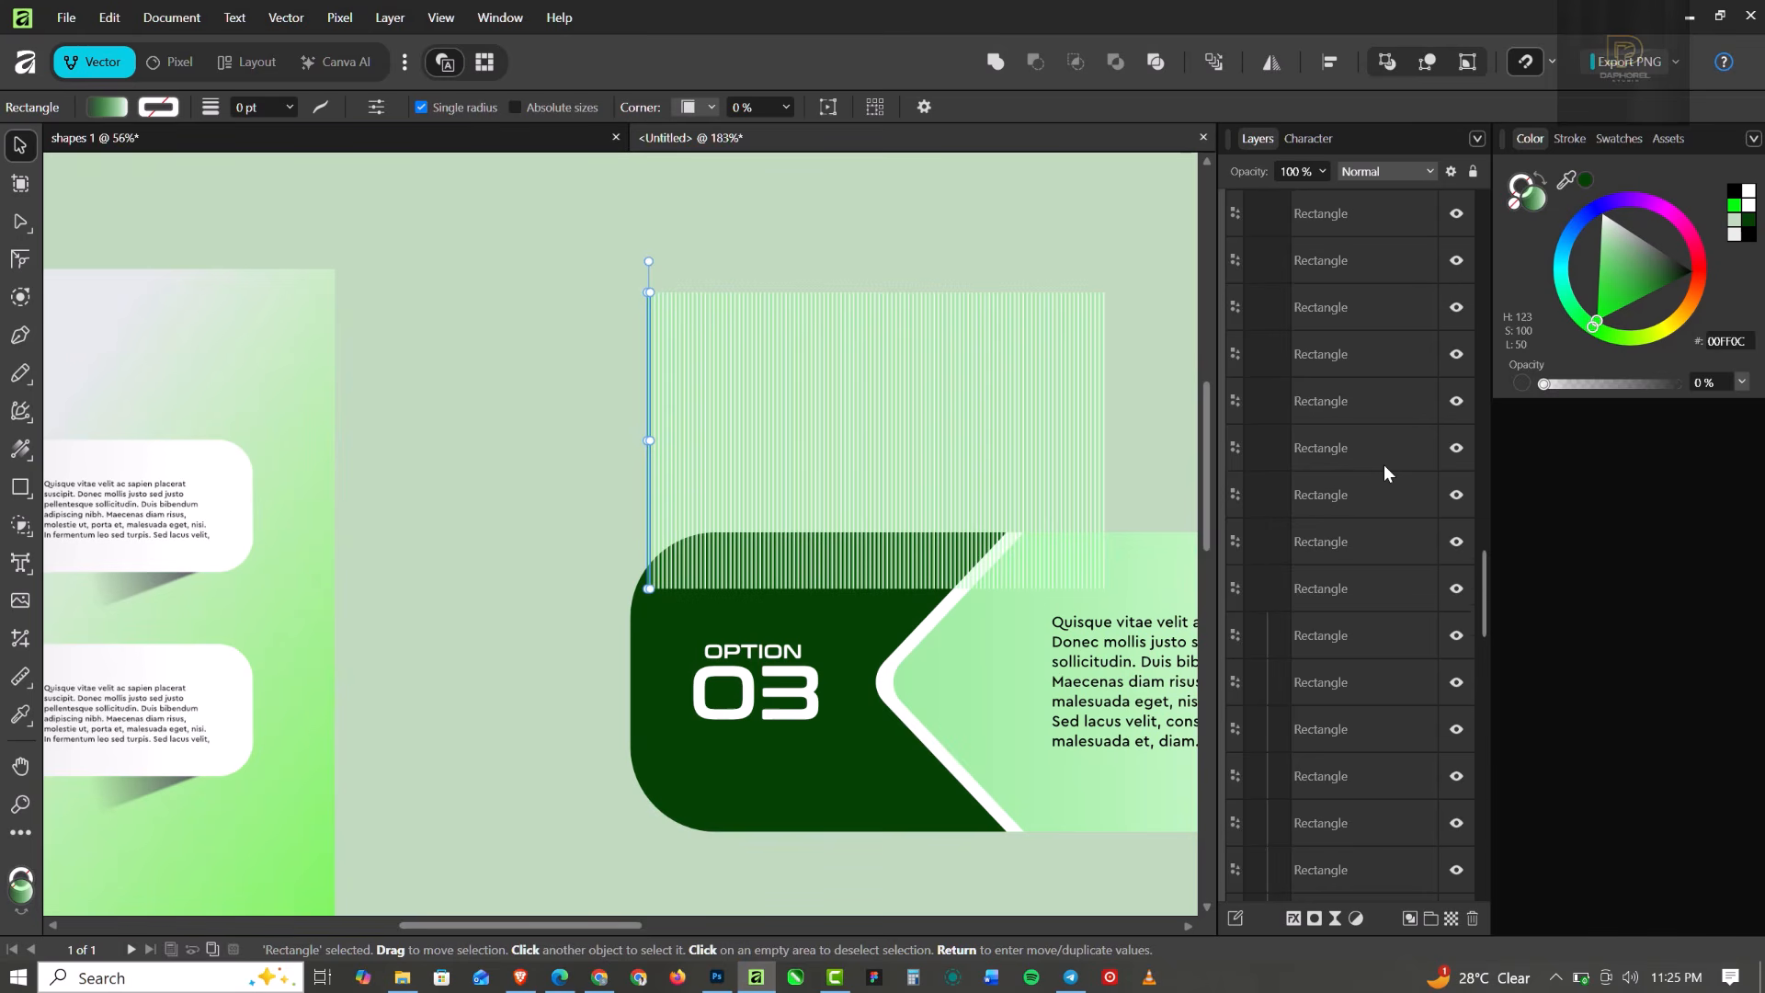
scroll(1383, 465, up, 8)
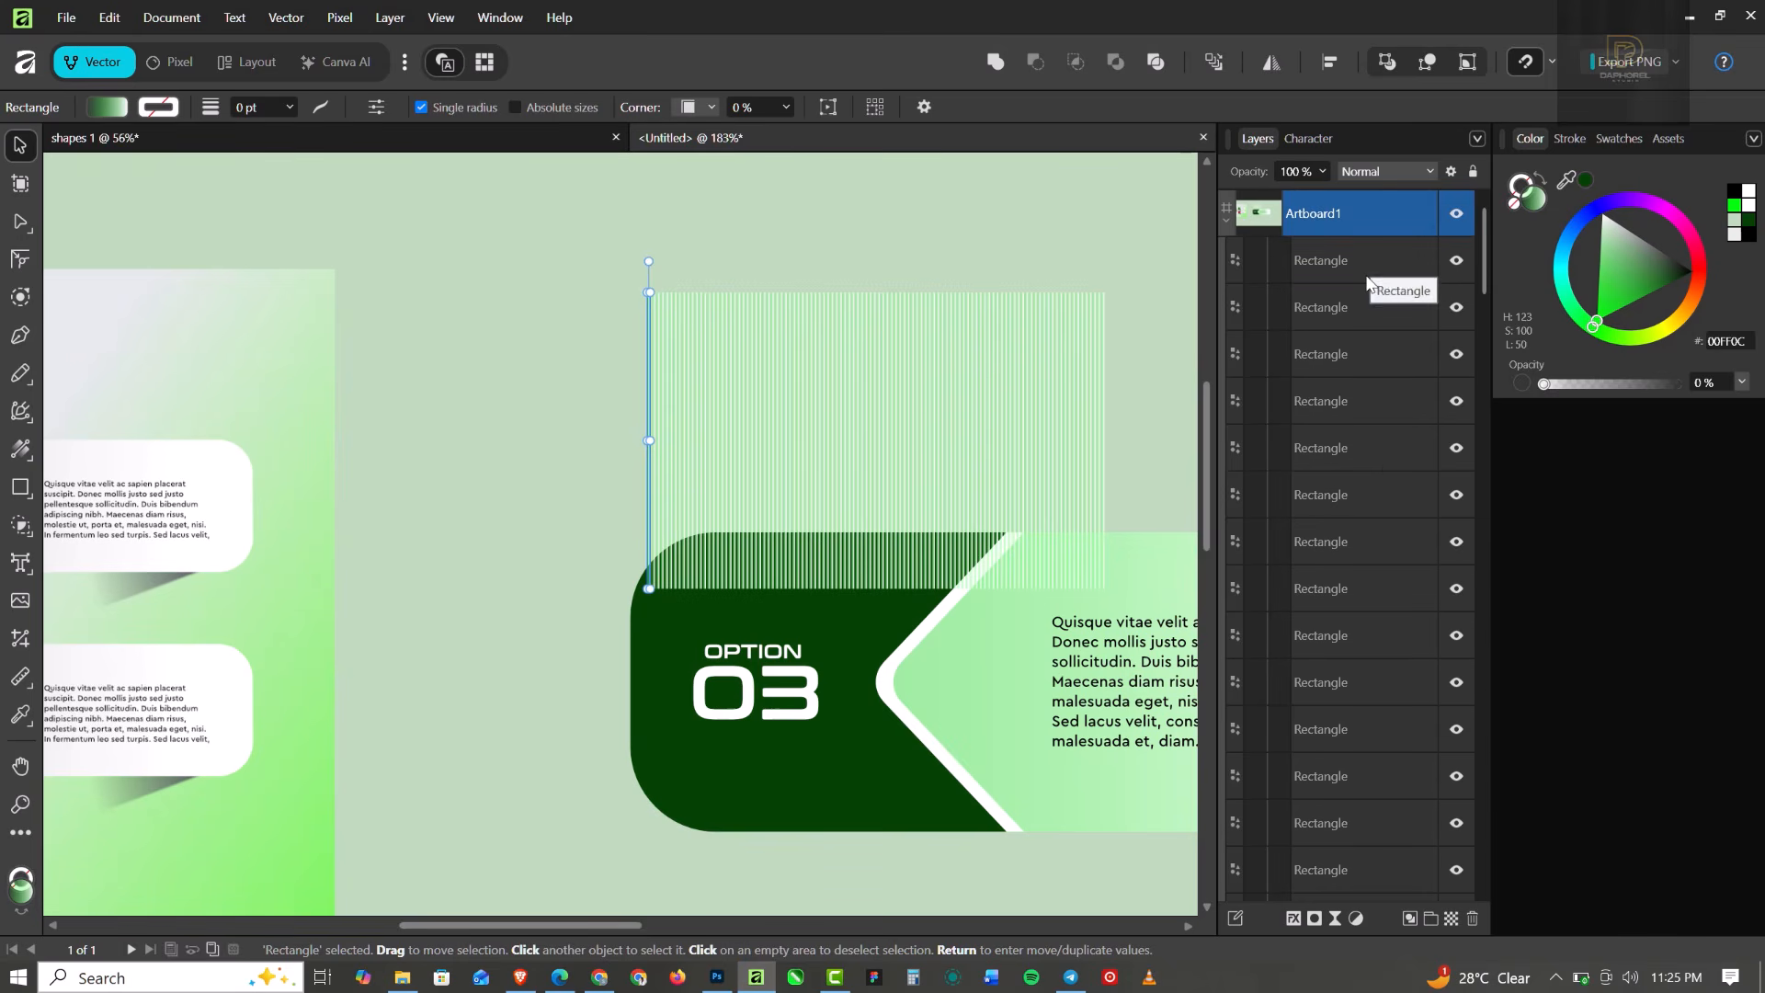
shift+click(1367, 281)
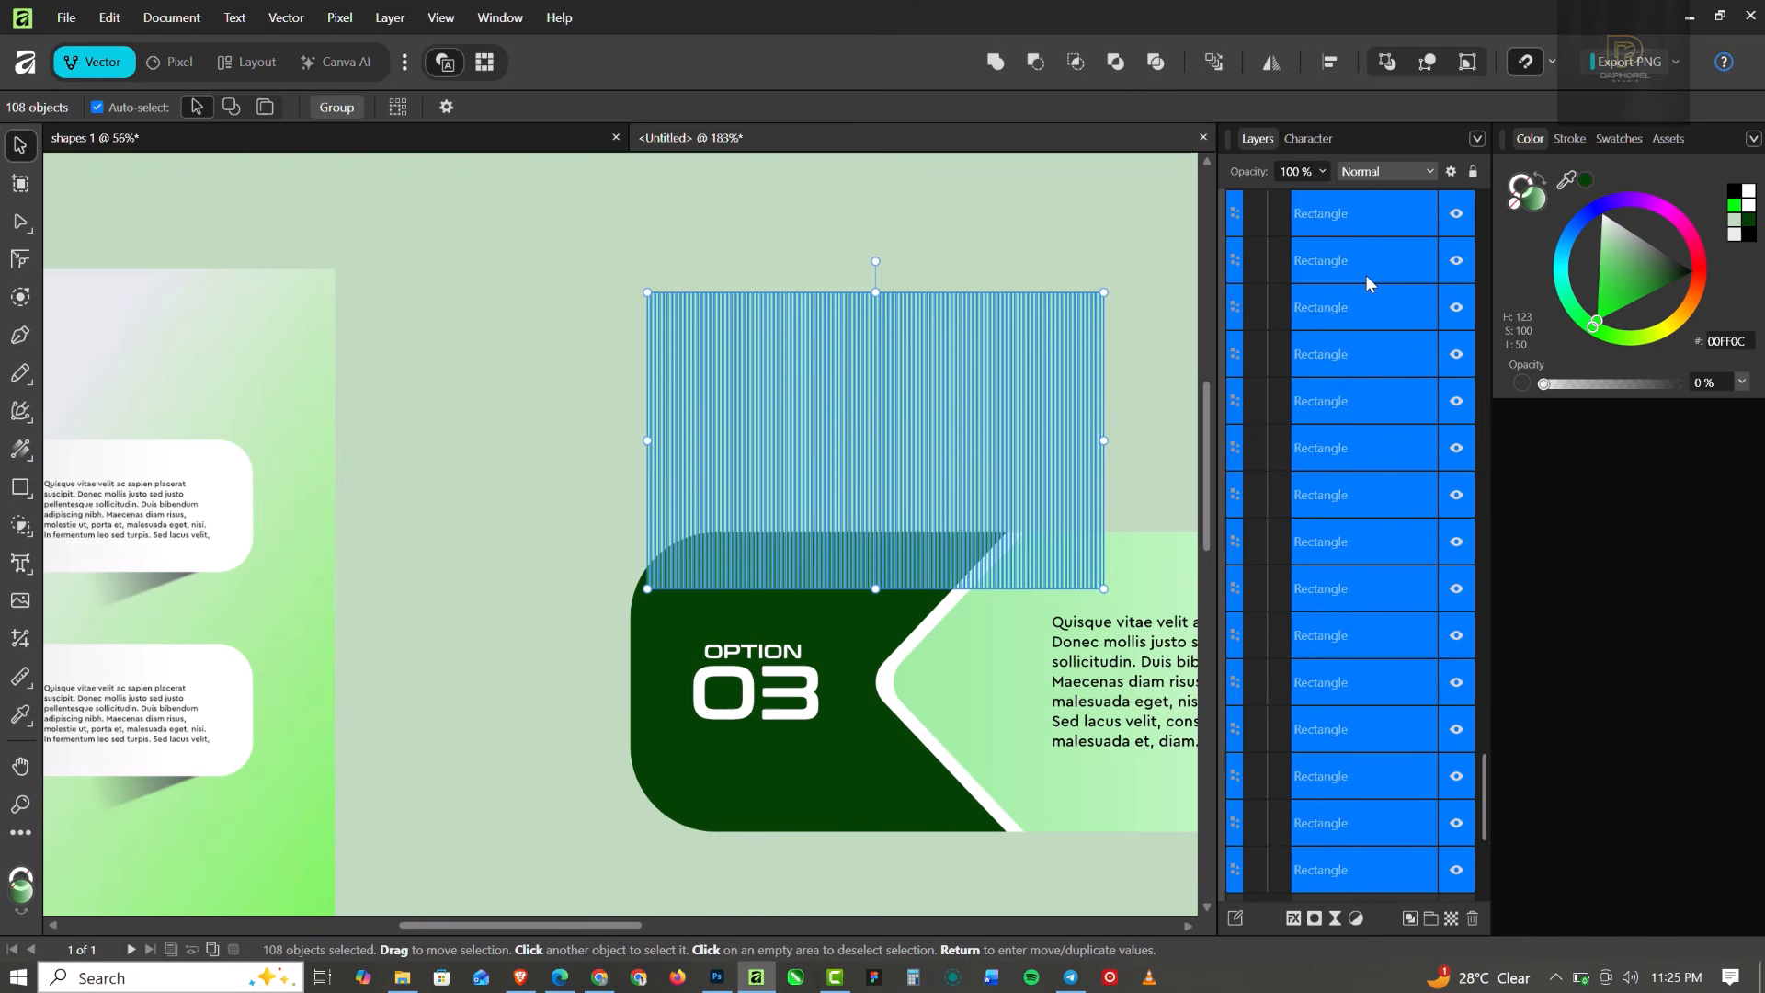
scroll(848, 428, up, 3)
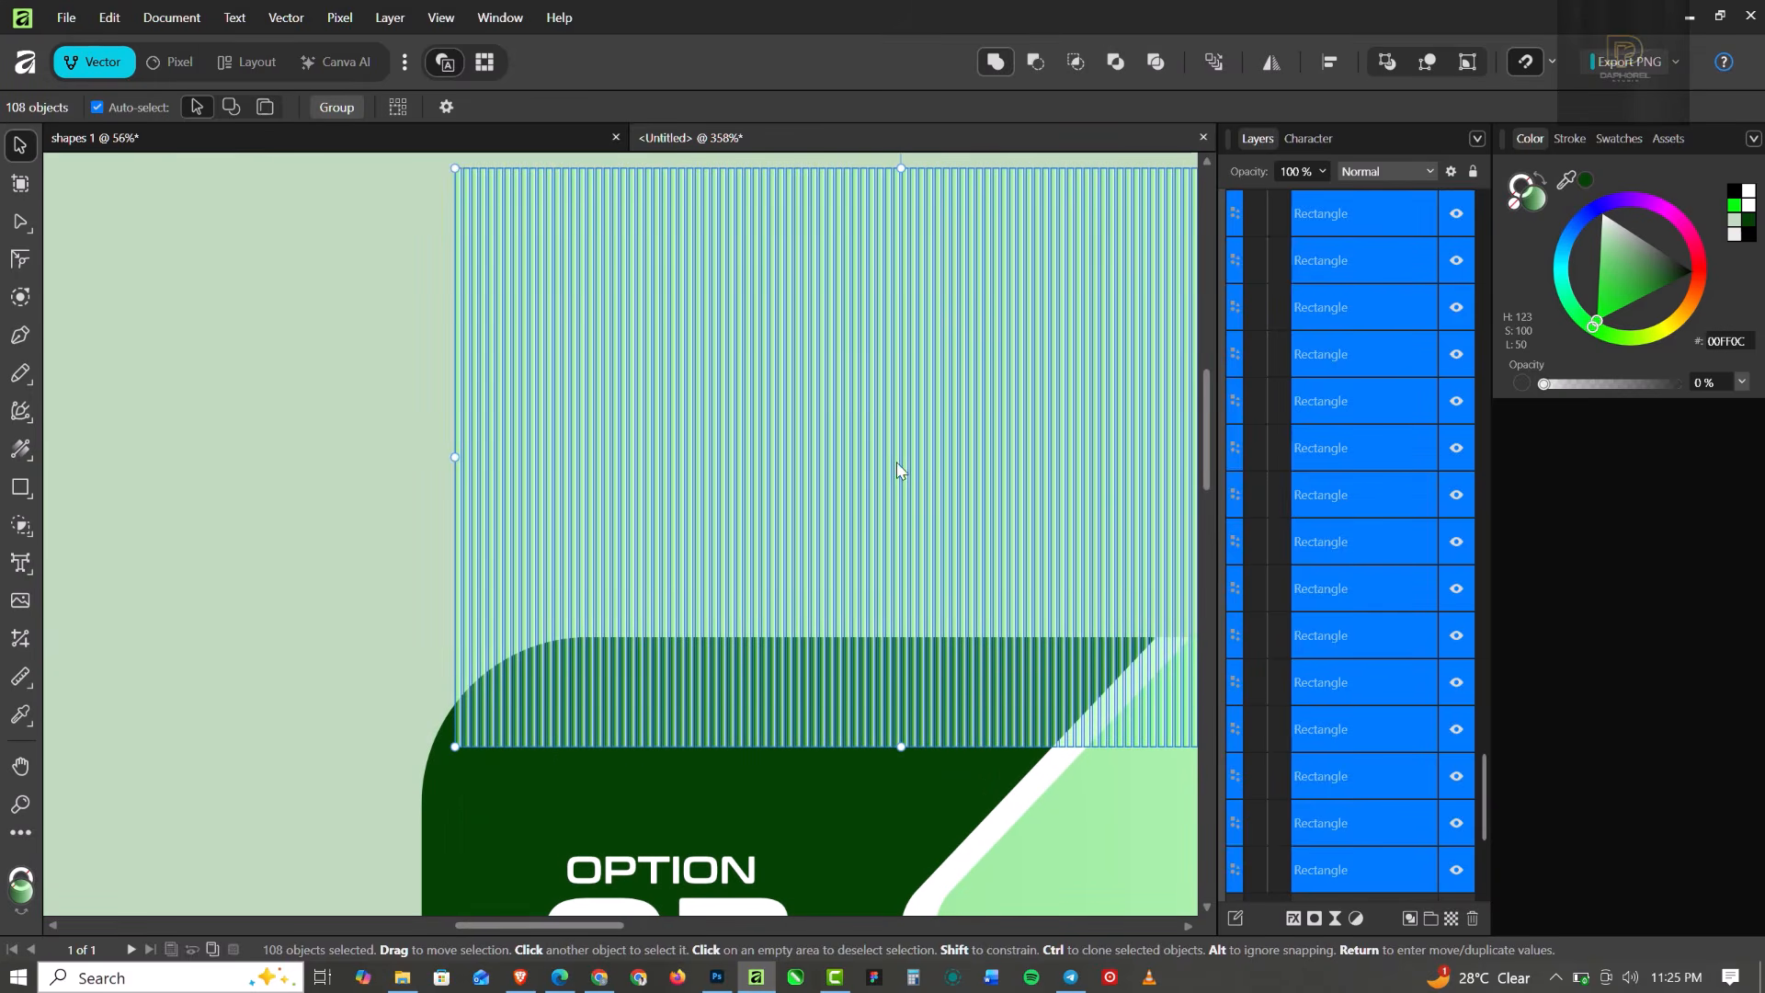
scroll(809, 444, down, 3)
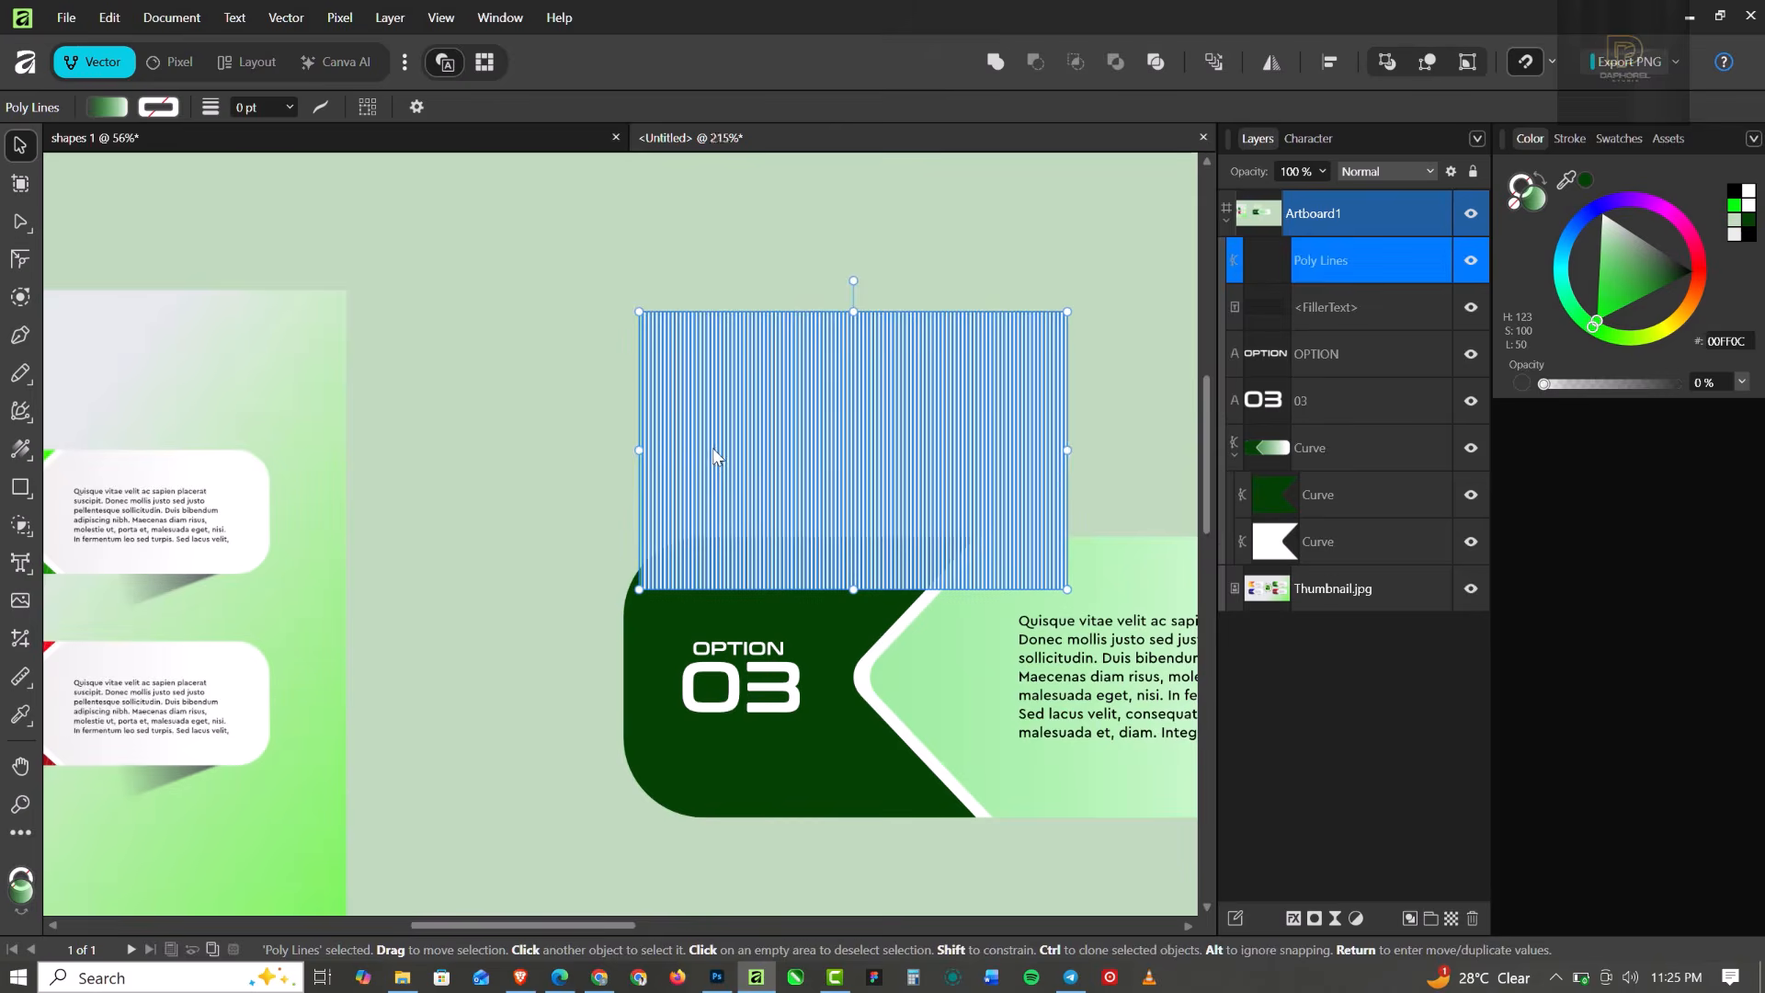
Fill the merged stripe shape with solid white (#FFFFFF).
scroll(611, 313, up, 3)
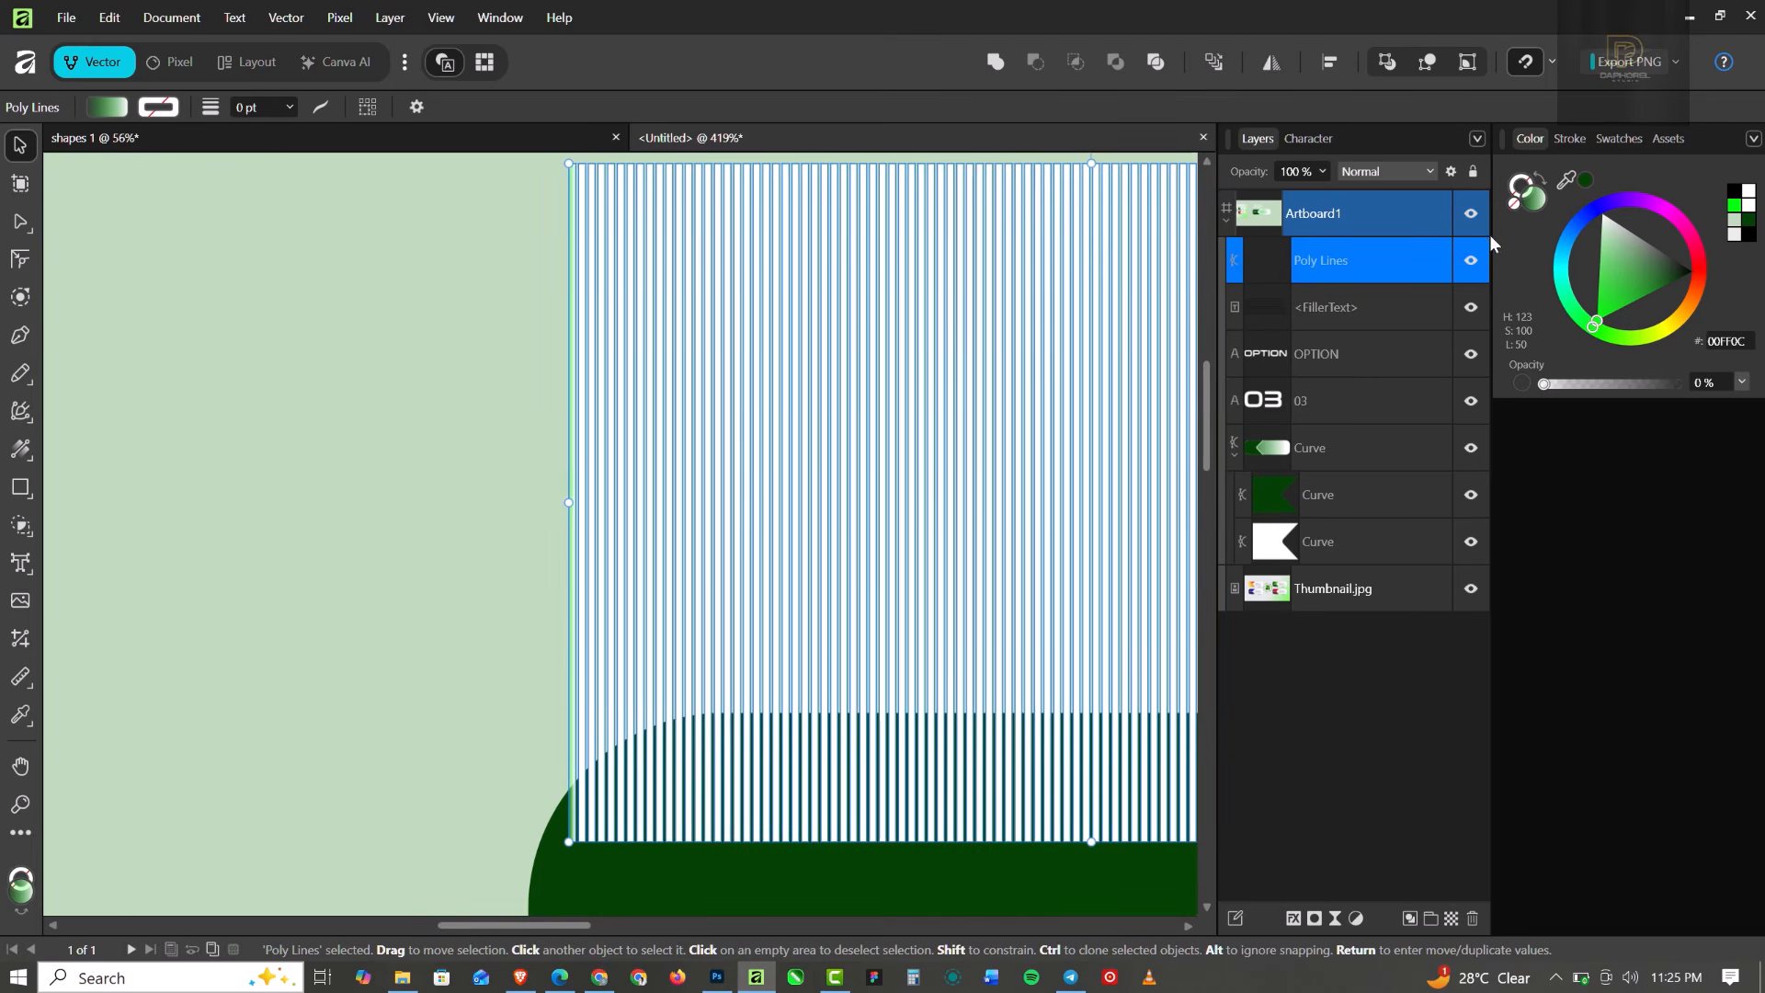
click(1750, 195)
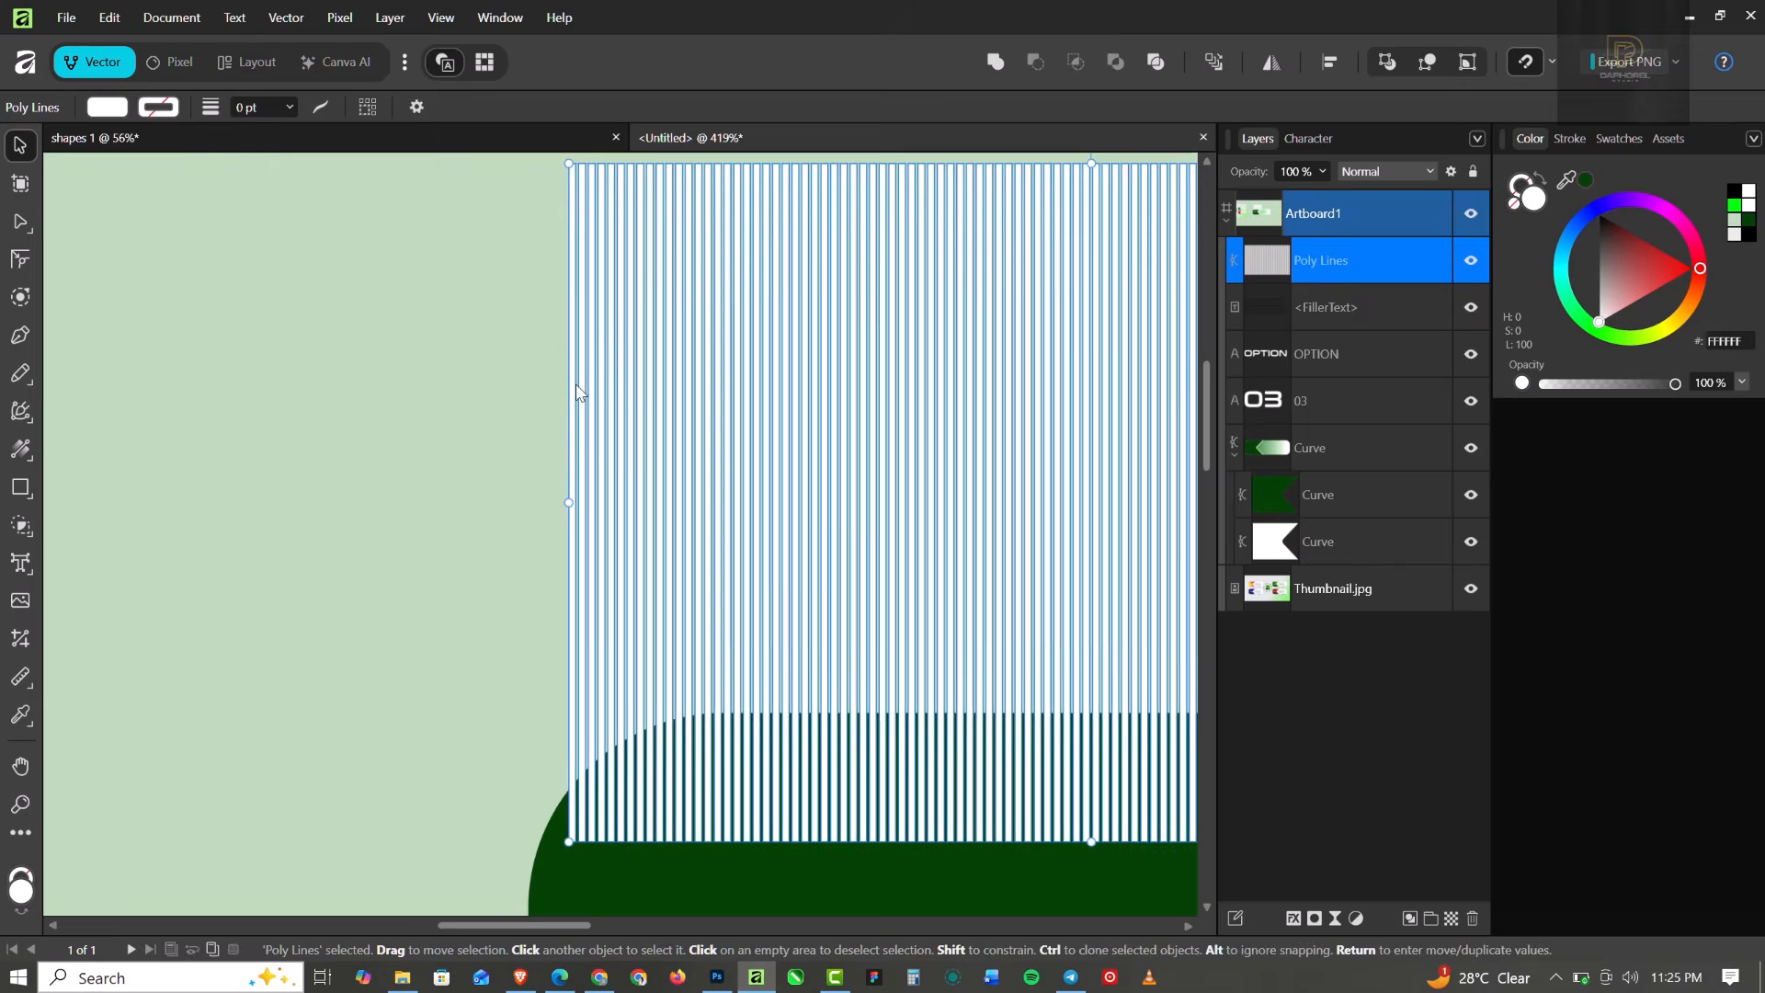
scroll(623, 361, down, 3)
scroll(623, 362, down, 2)
scroll(769, 398, down, 1)
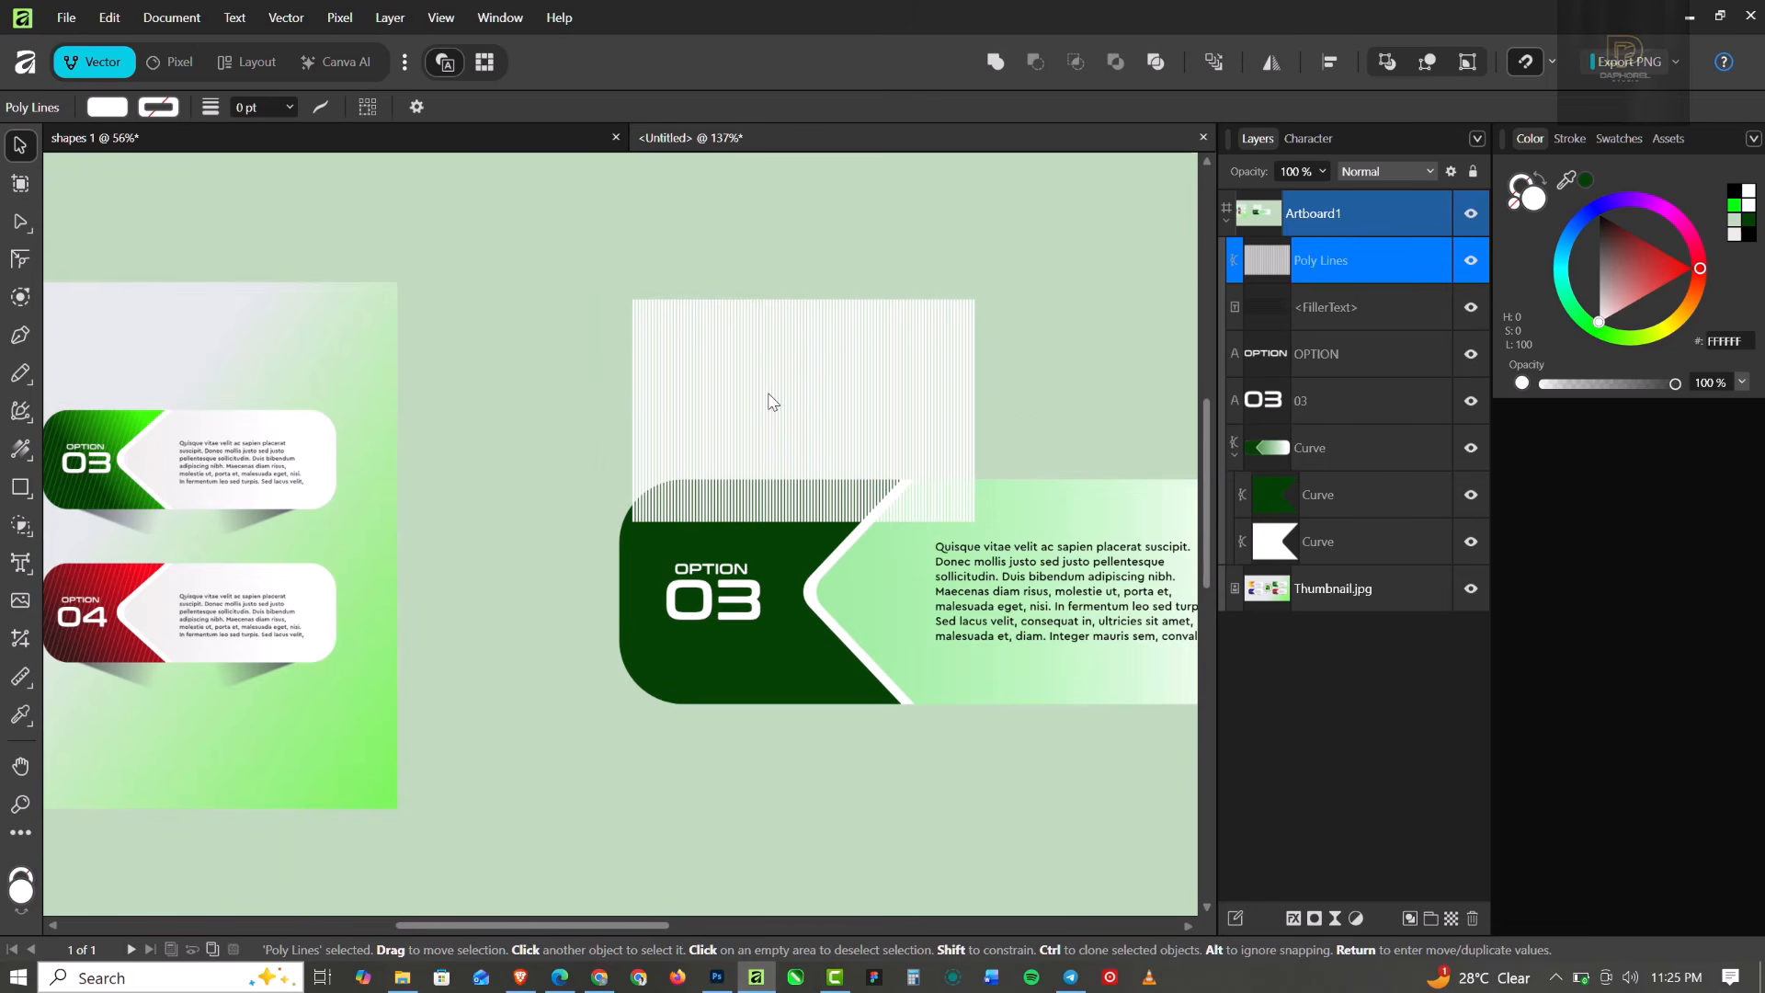
Move the stripe pattern onto the dark green section, rotate it clockwise to a diagonal, and enlarge it to cover the whole section.
drag(805, 423, 770, 601)
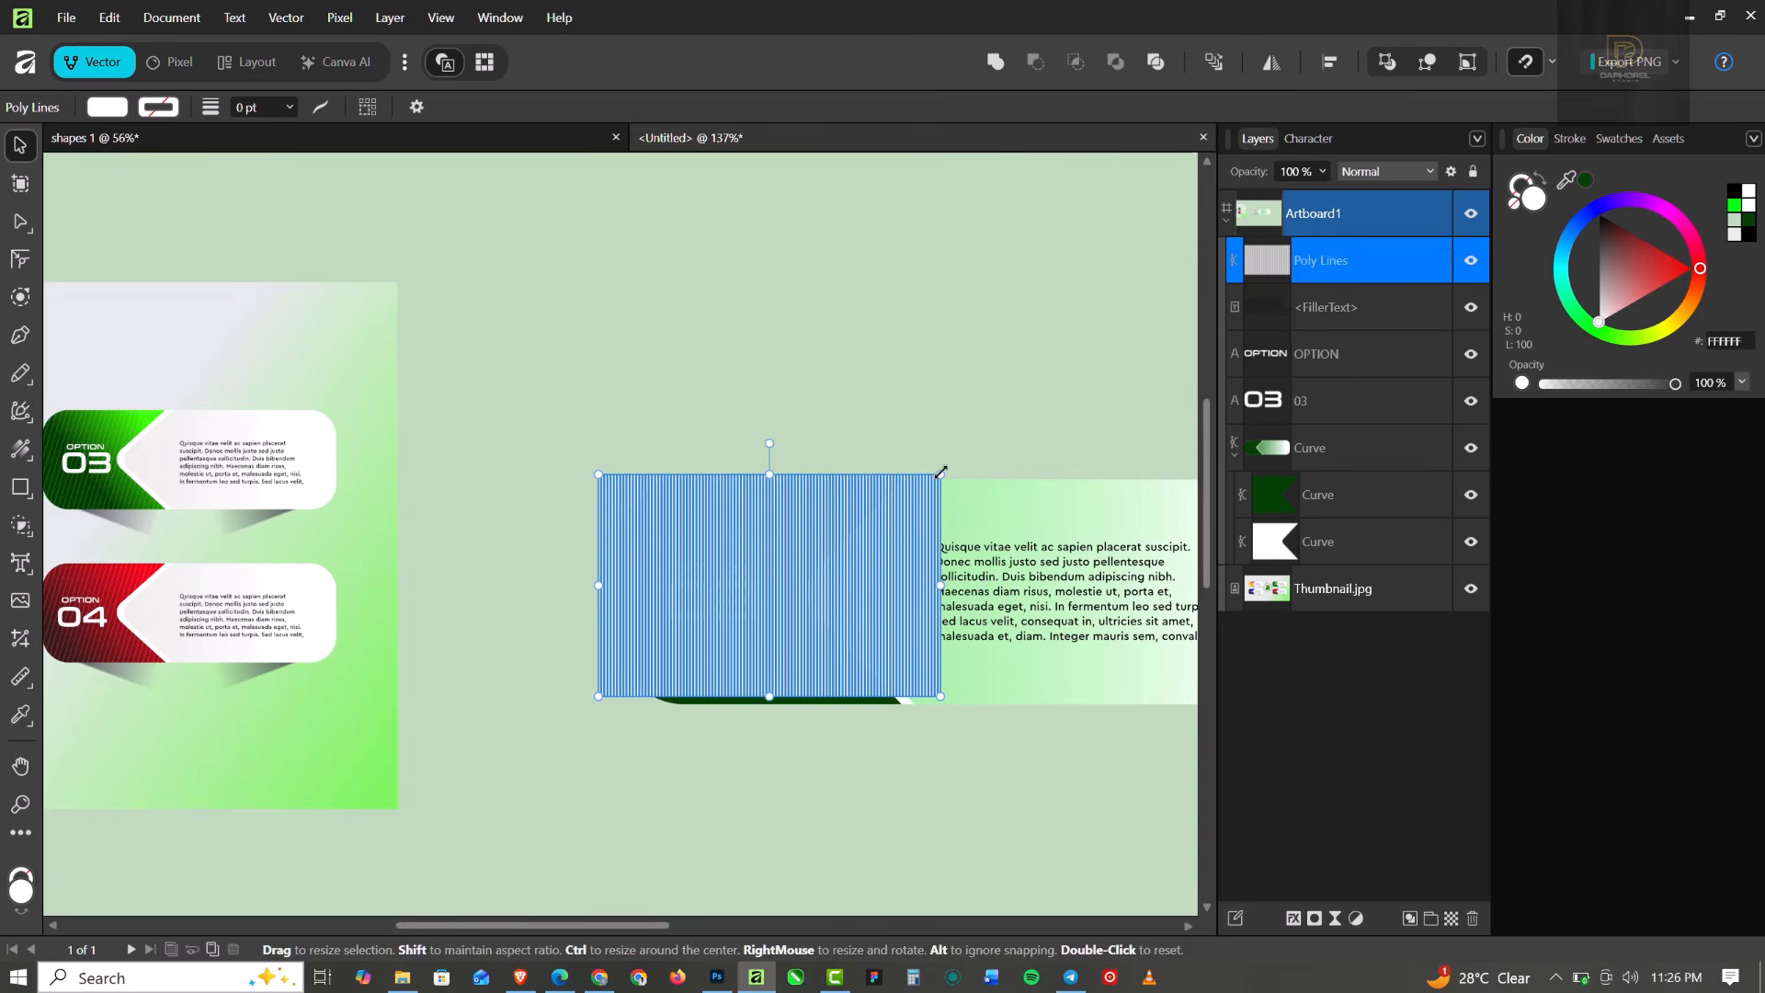
drag(941, 473, 969, 570)
drag(895, 615, 854, 647)
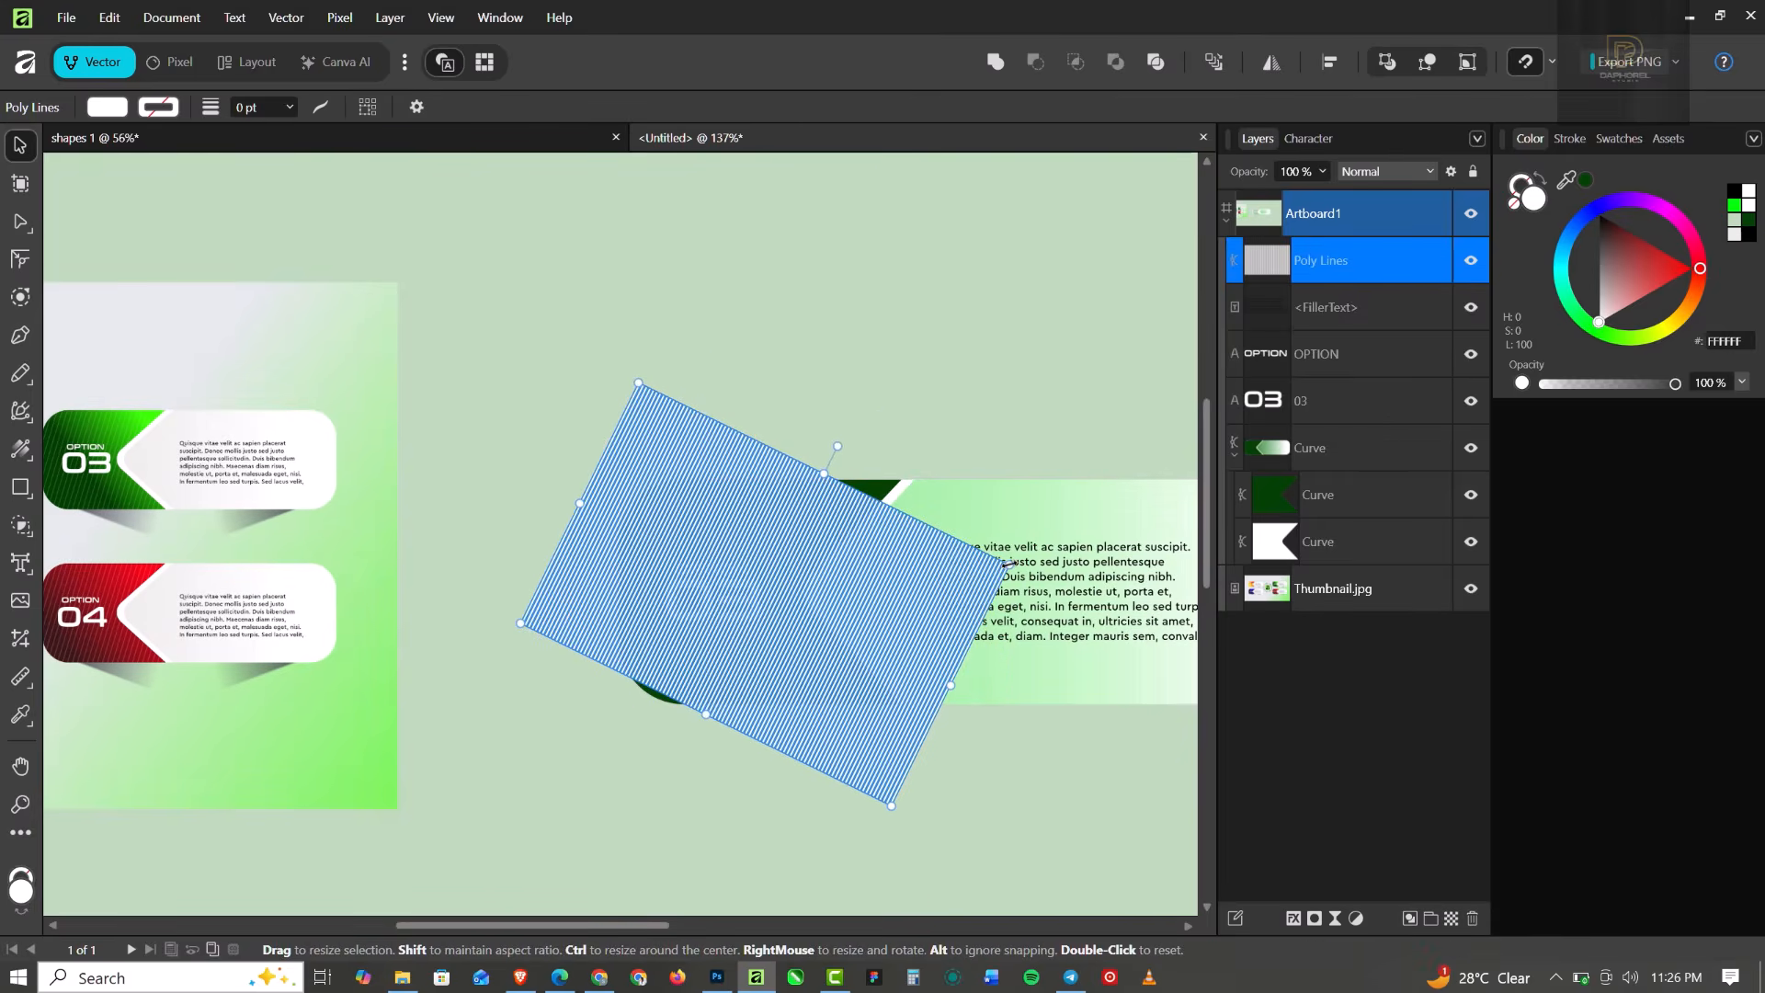
drag(1030, 547, 1157, 377)
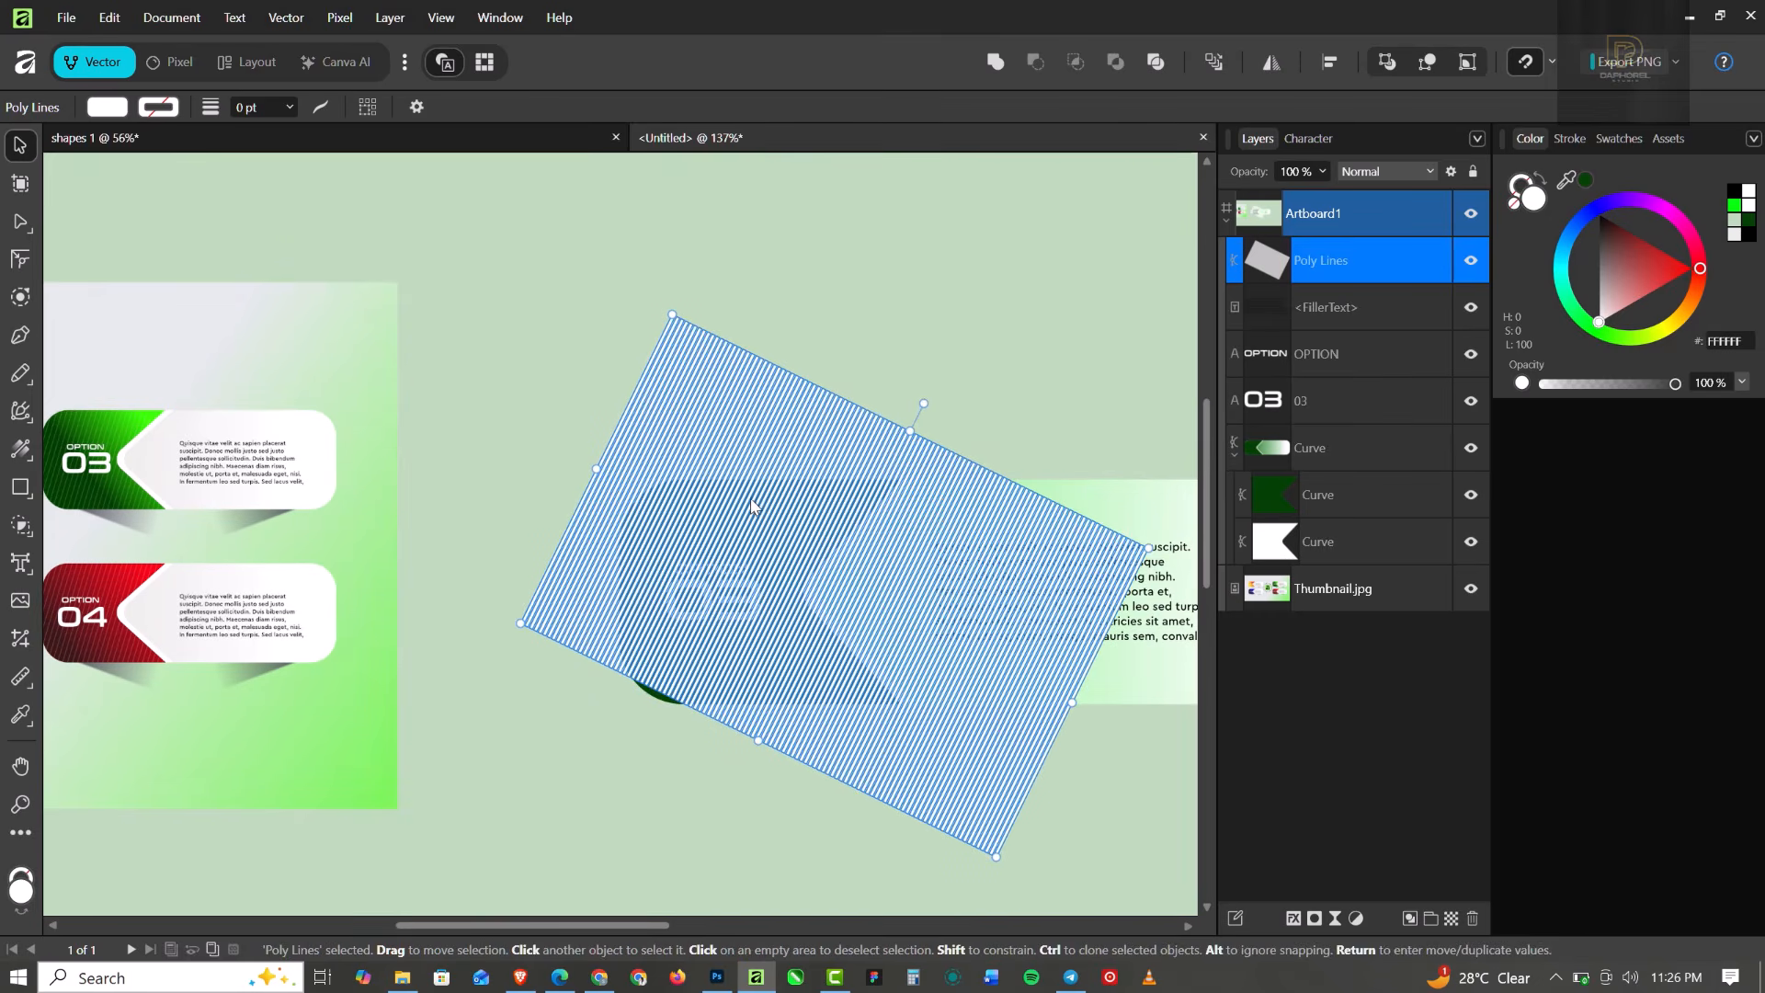
drag(748, 504, 698, 513)
Lower the stripe pattern's opacity to 50%.
scroll(602, 439, up, 6)
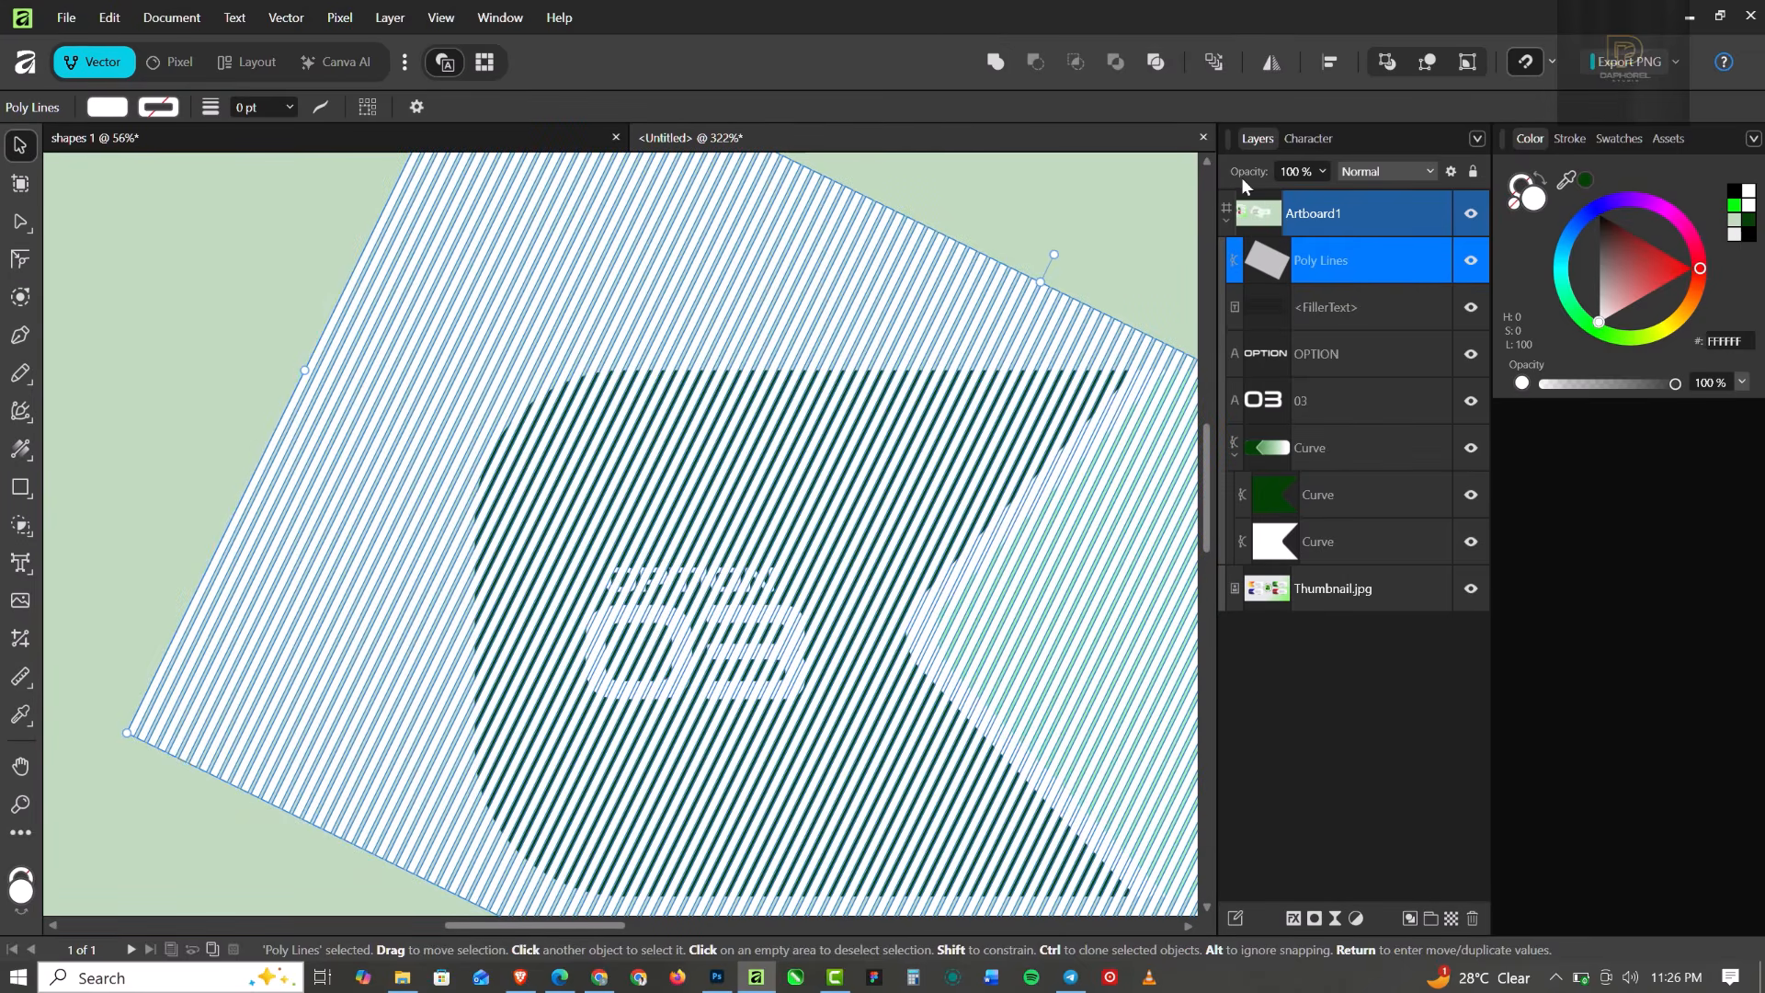
click(1322, 171)
drag(1322, 193, 1254, 192)
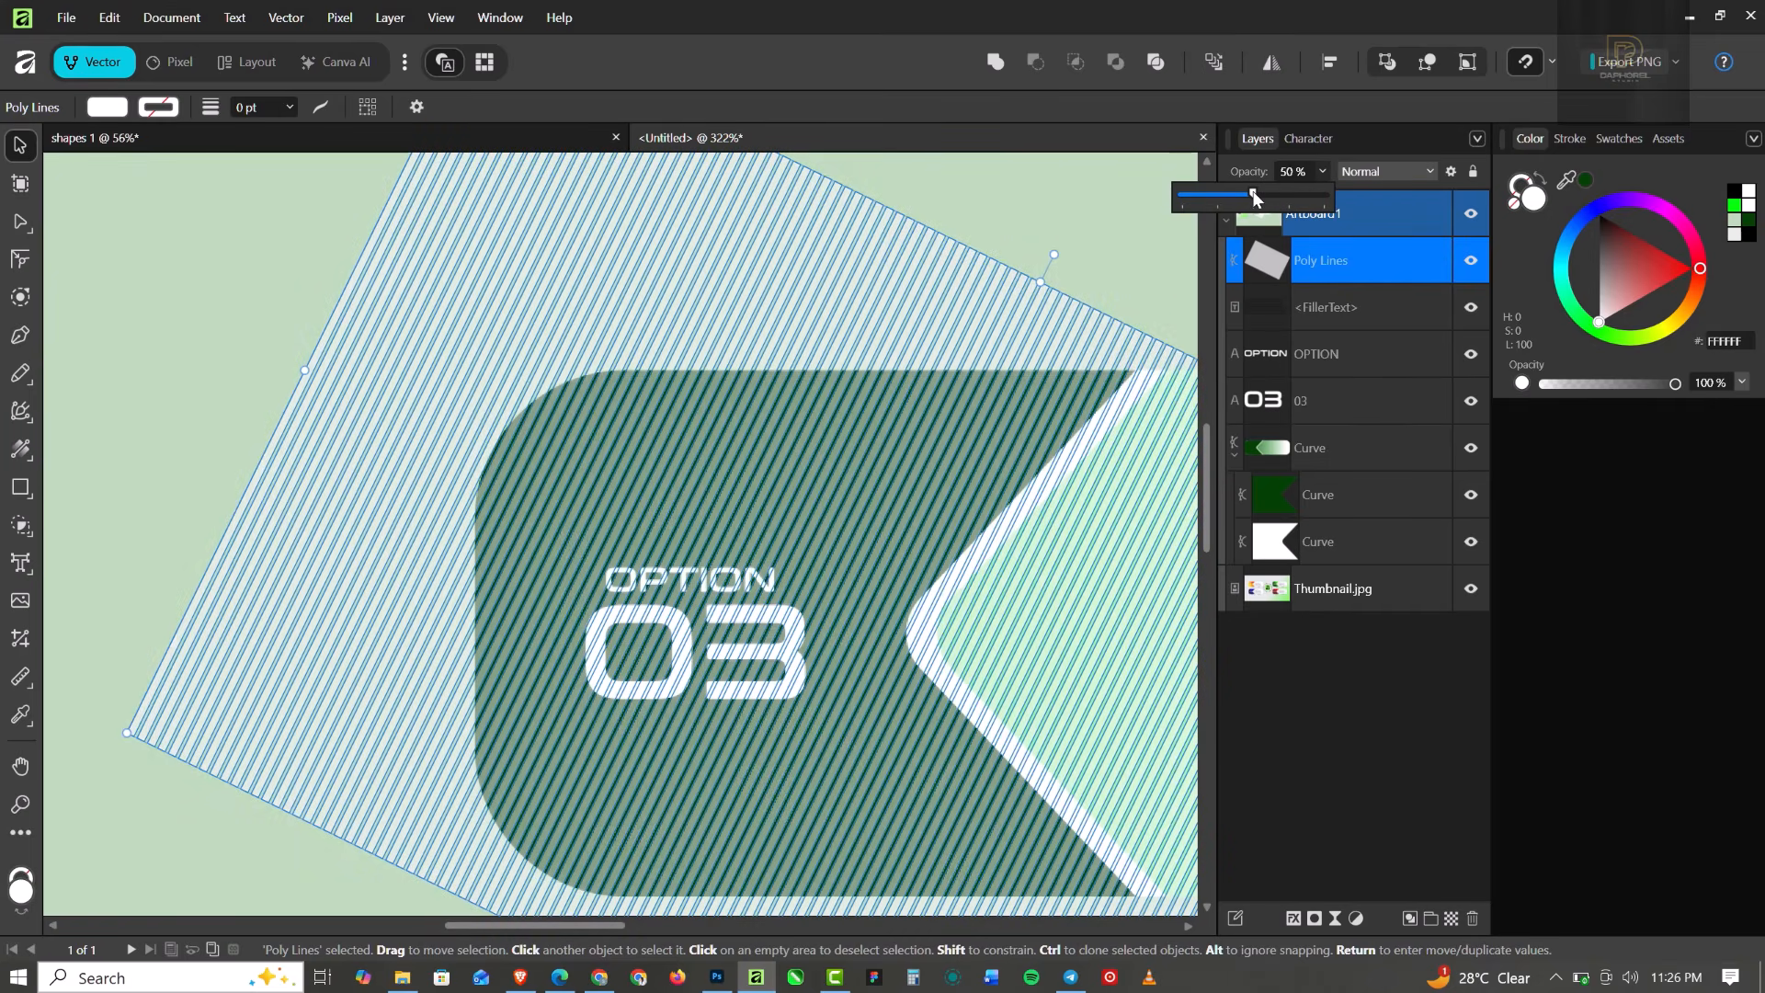
click(1402, 270)
click(1408, 278)
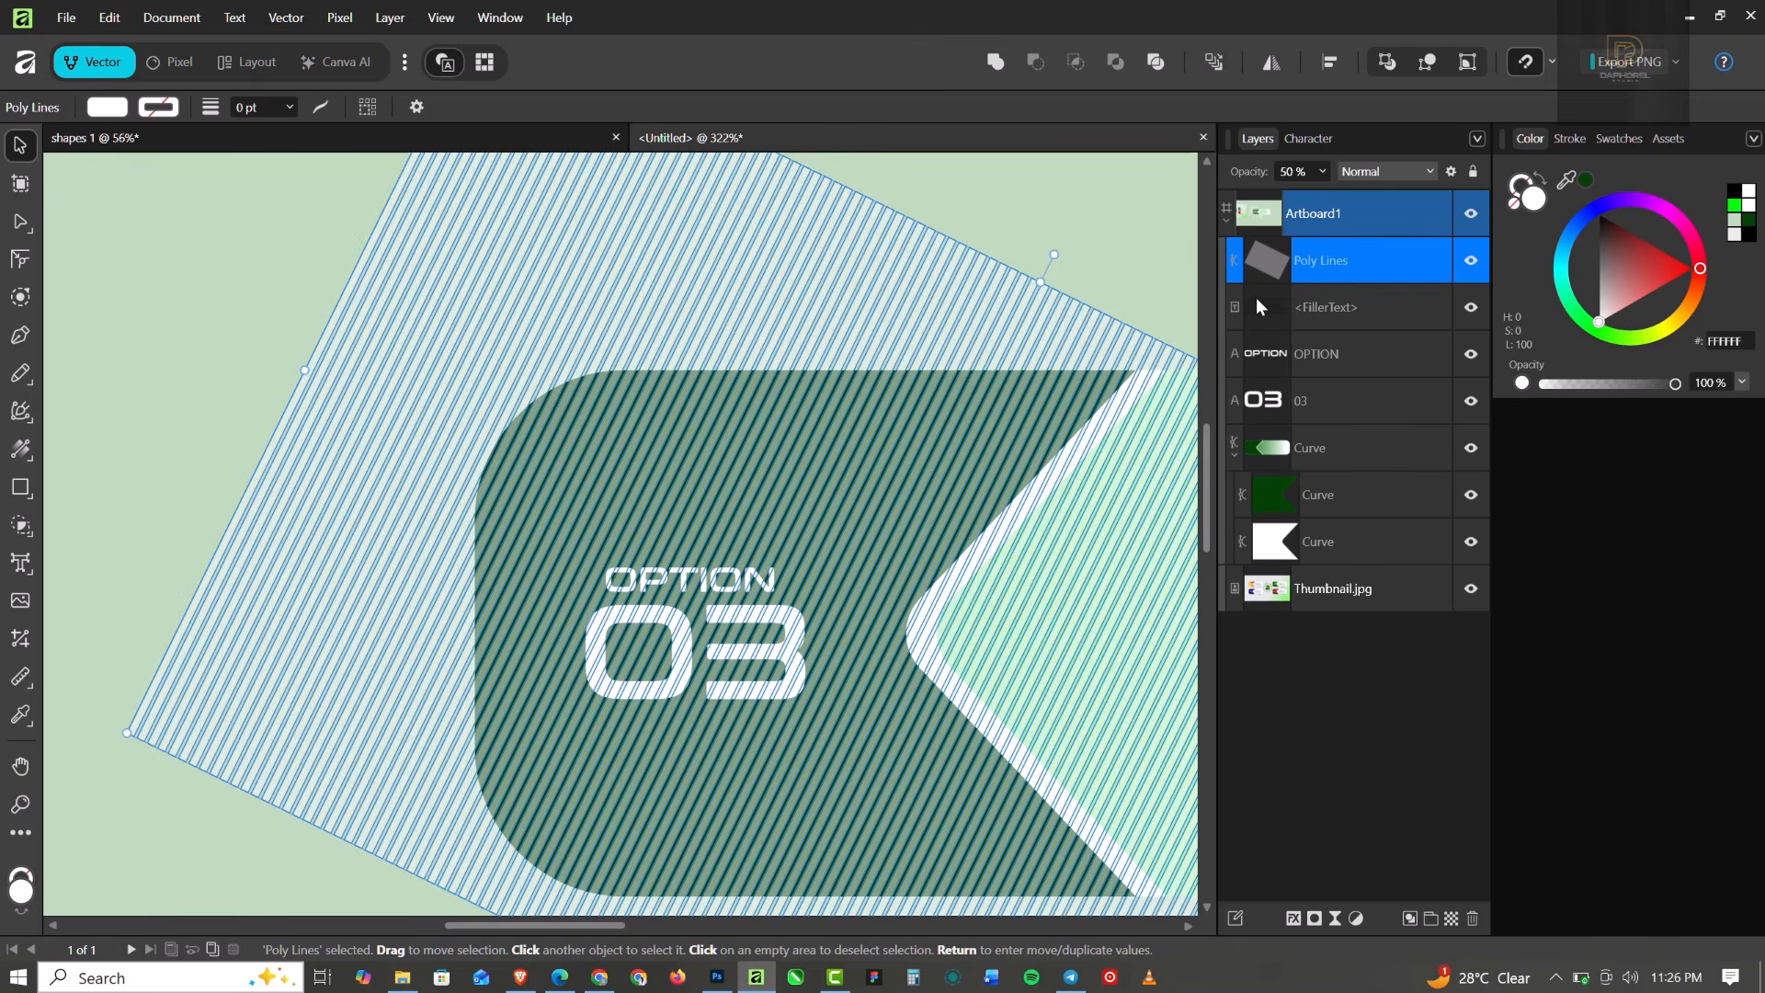
Nest the stripe pattern inside the main banner curve so it is clipped to the banner's outline.
drag(1372, 273, 1354, 490)
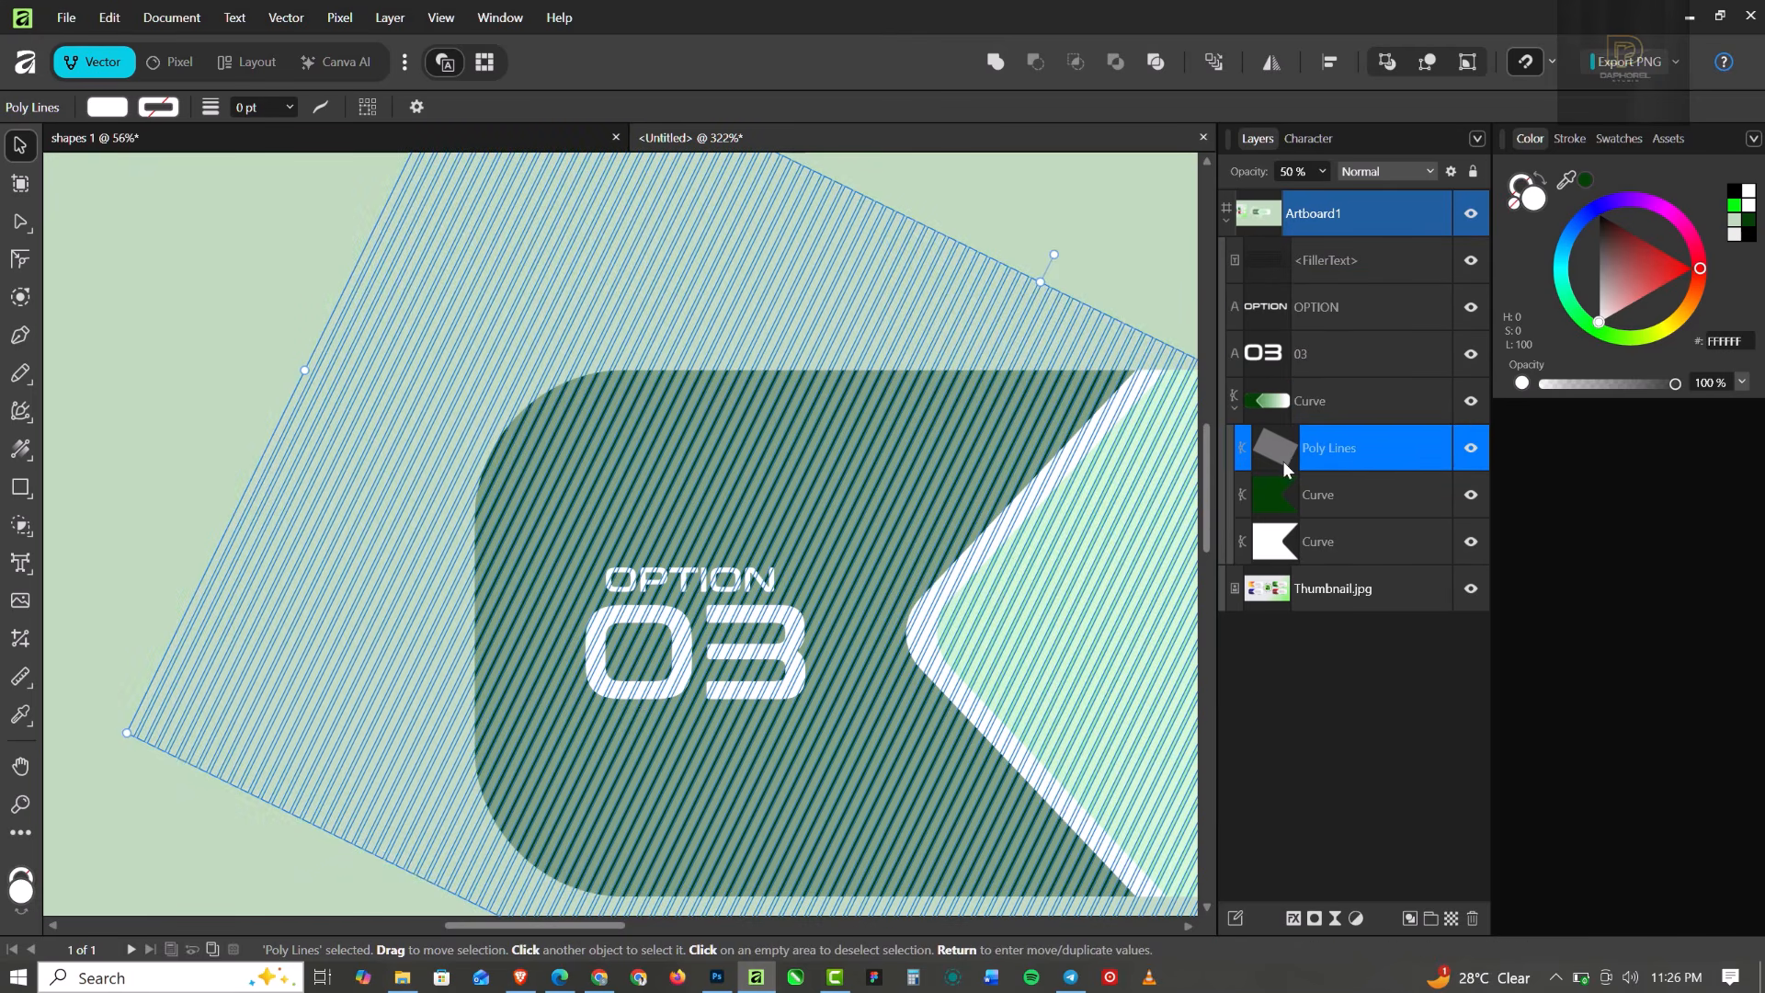
scroll(808, 416, down, 5)
click(956, 317)
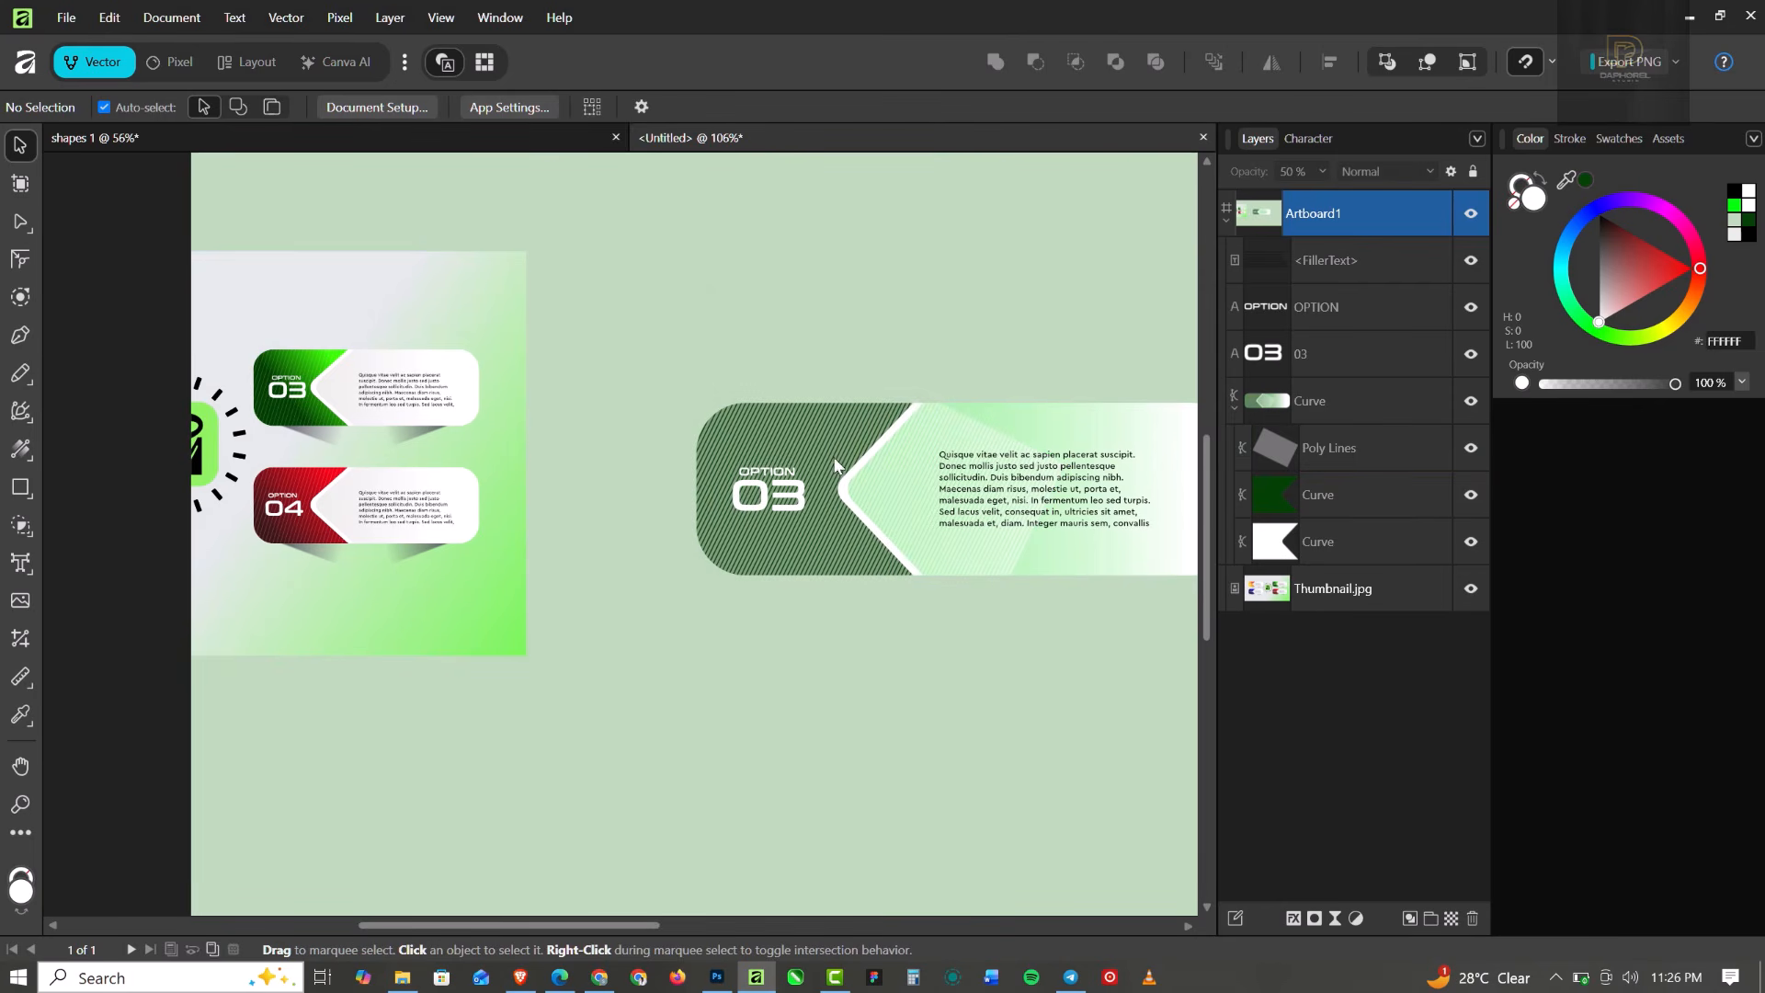
Nest the stripe pattern inside the dark green curve so the stripes are clipped to that section only.
click(1371, 457)
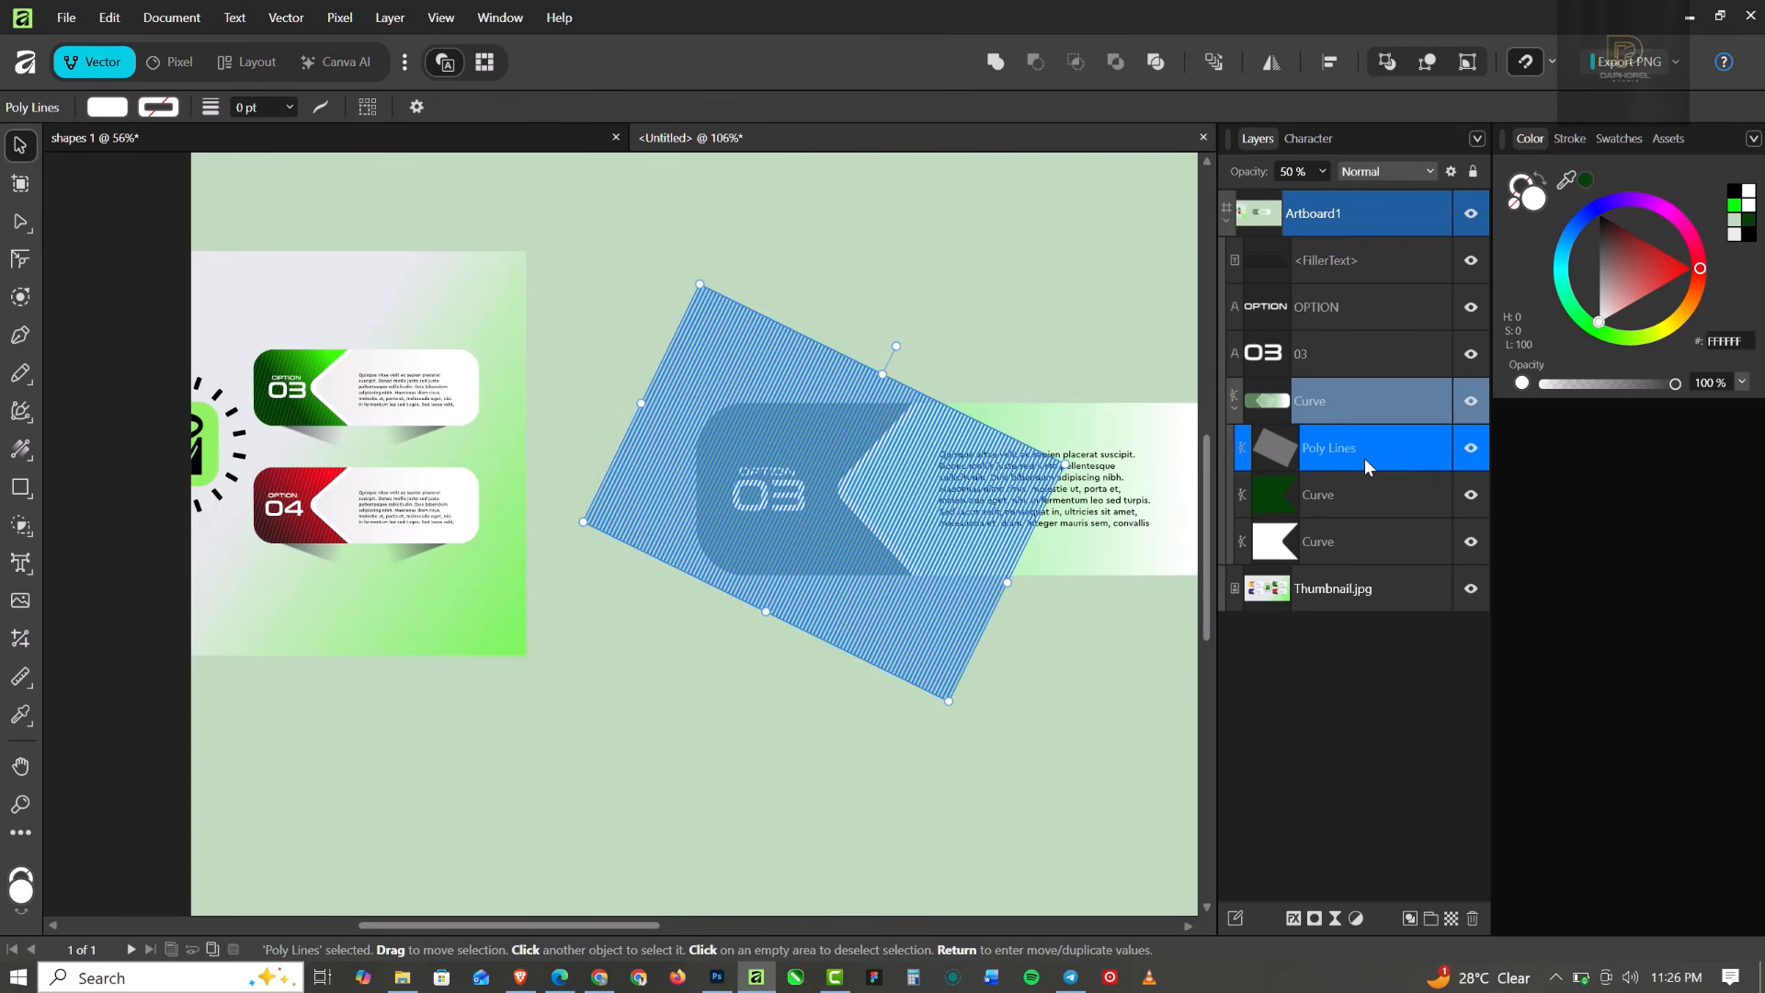
click(962, 317)
scroll(1012, 438, up, 4)
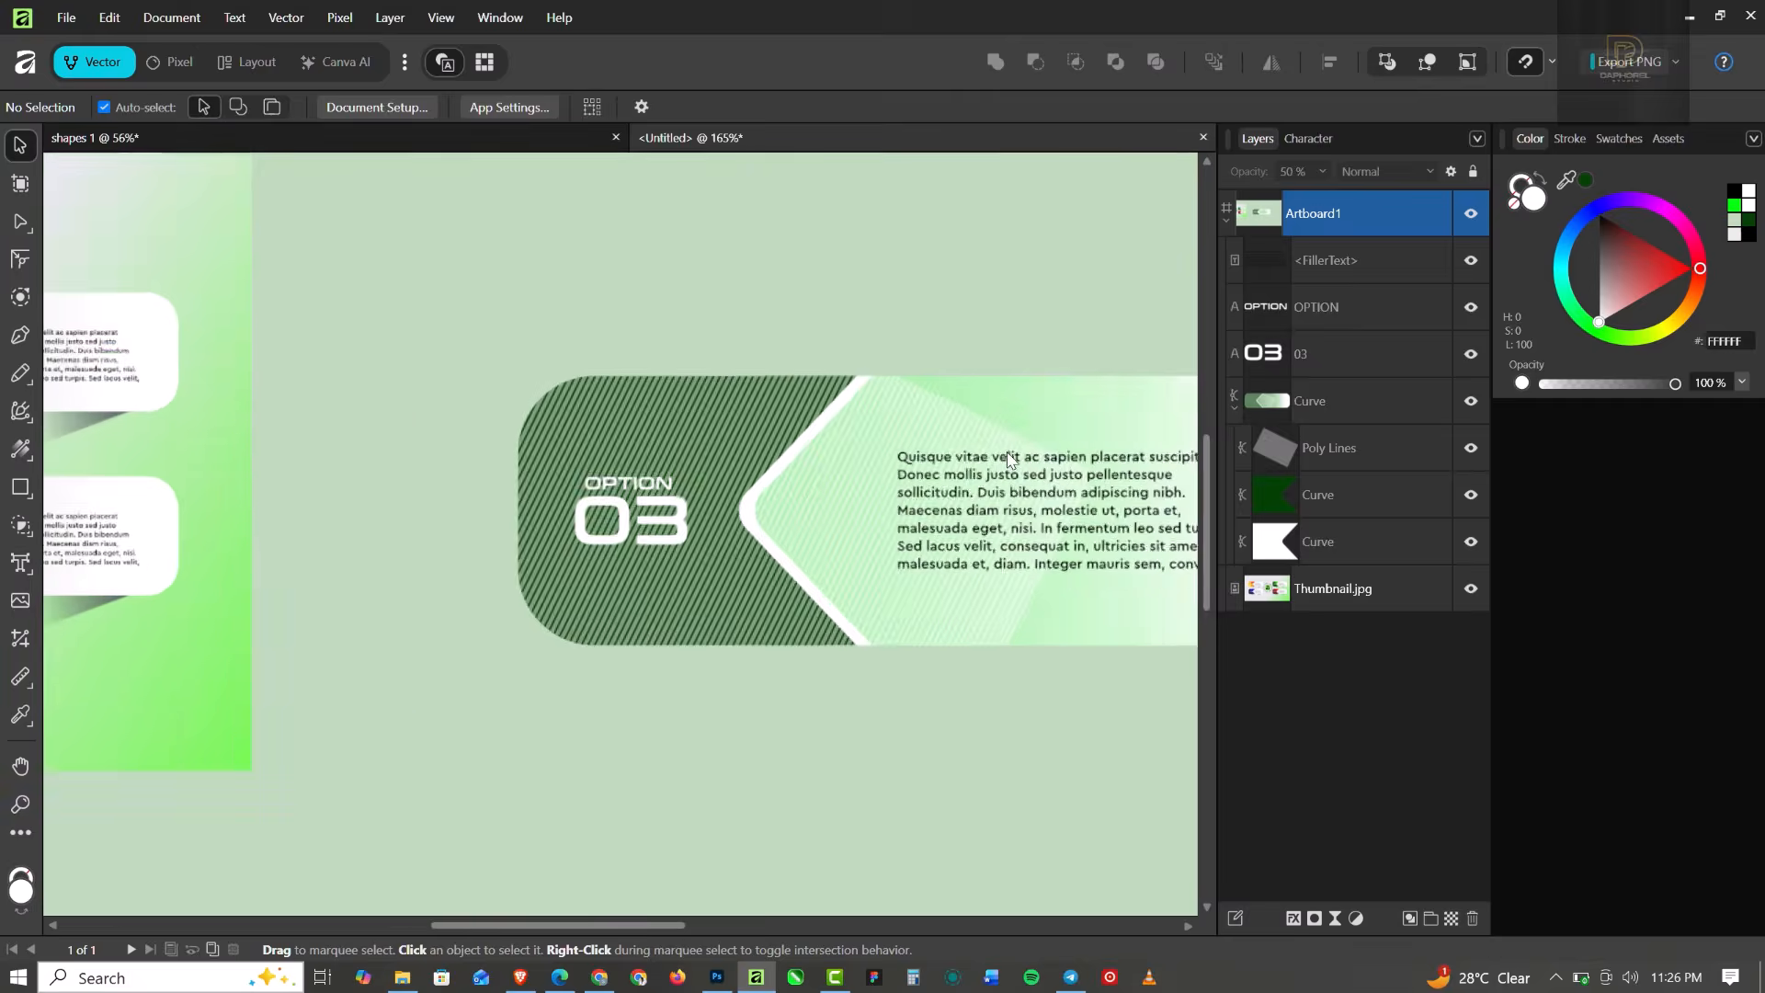
drag(1356, 460, 1382, 495)
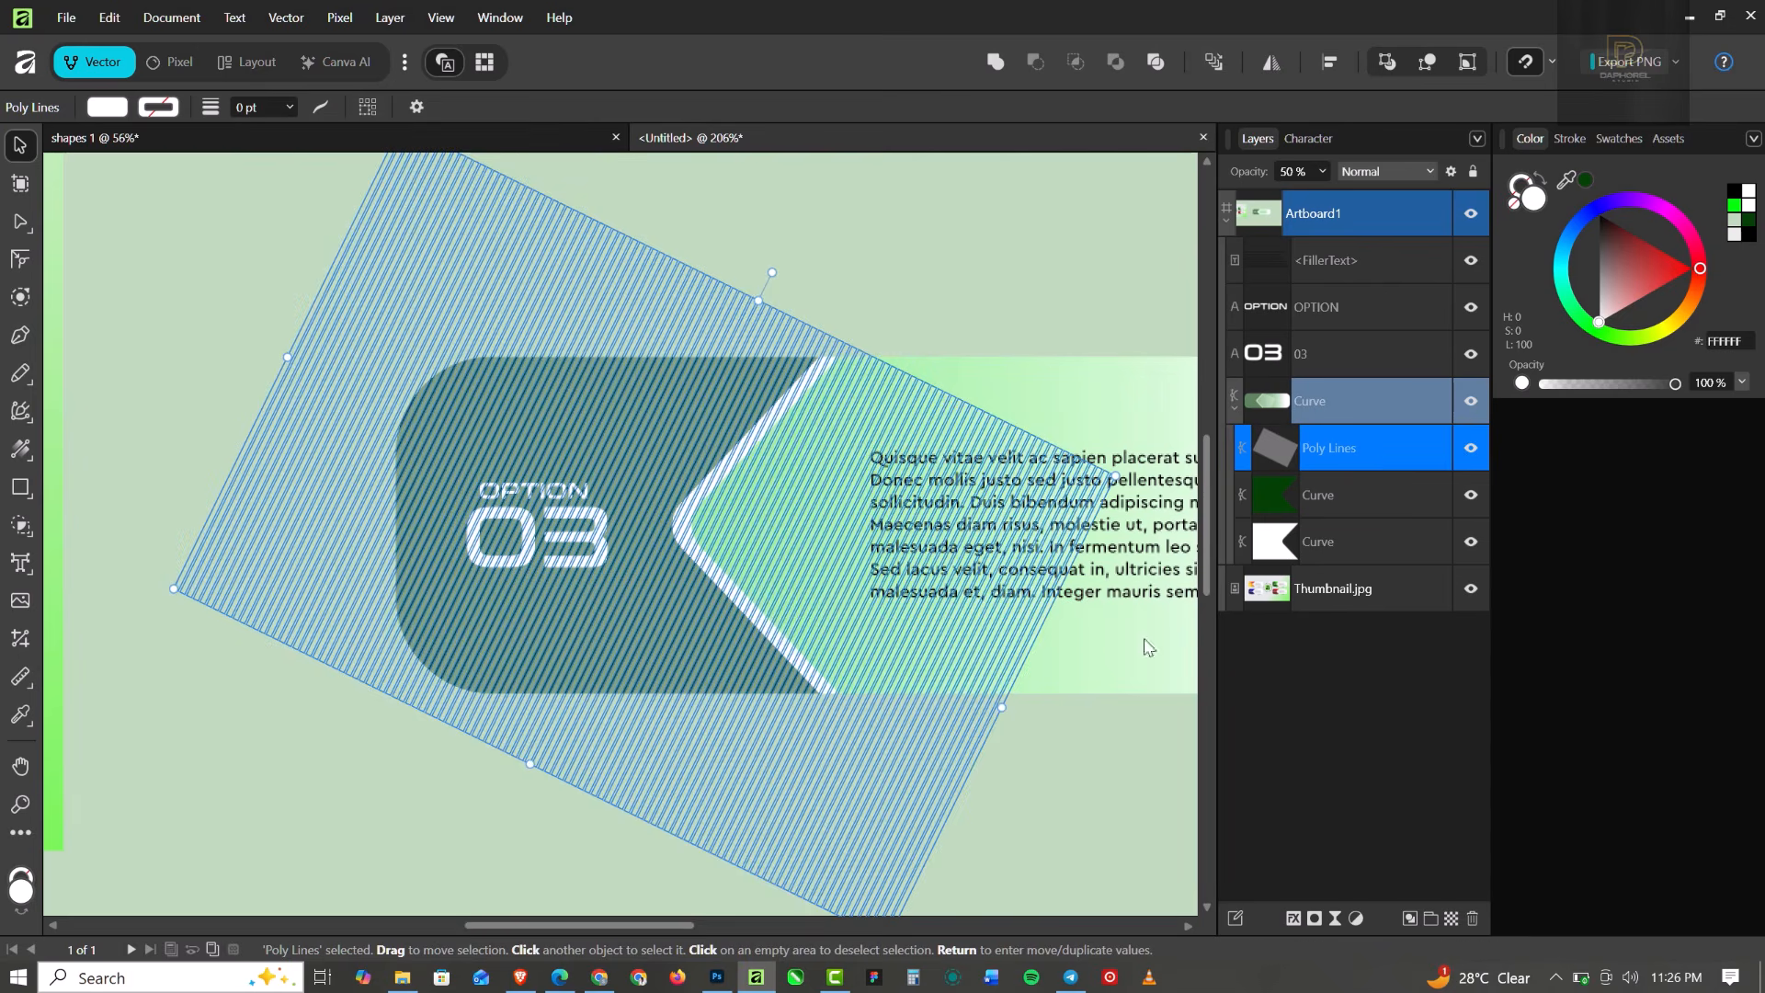
click(963, 238)
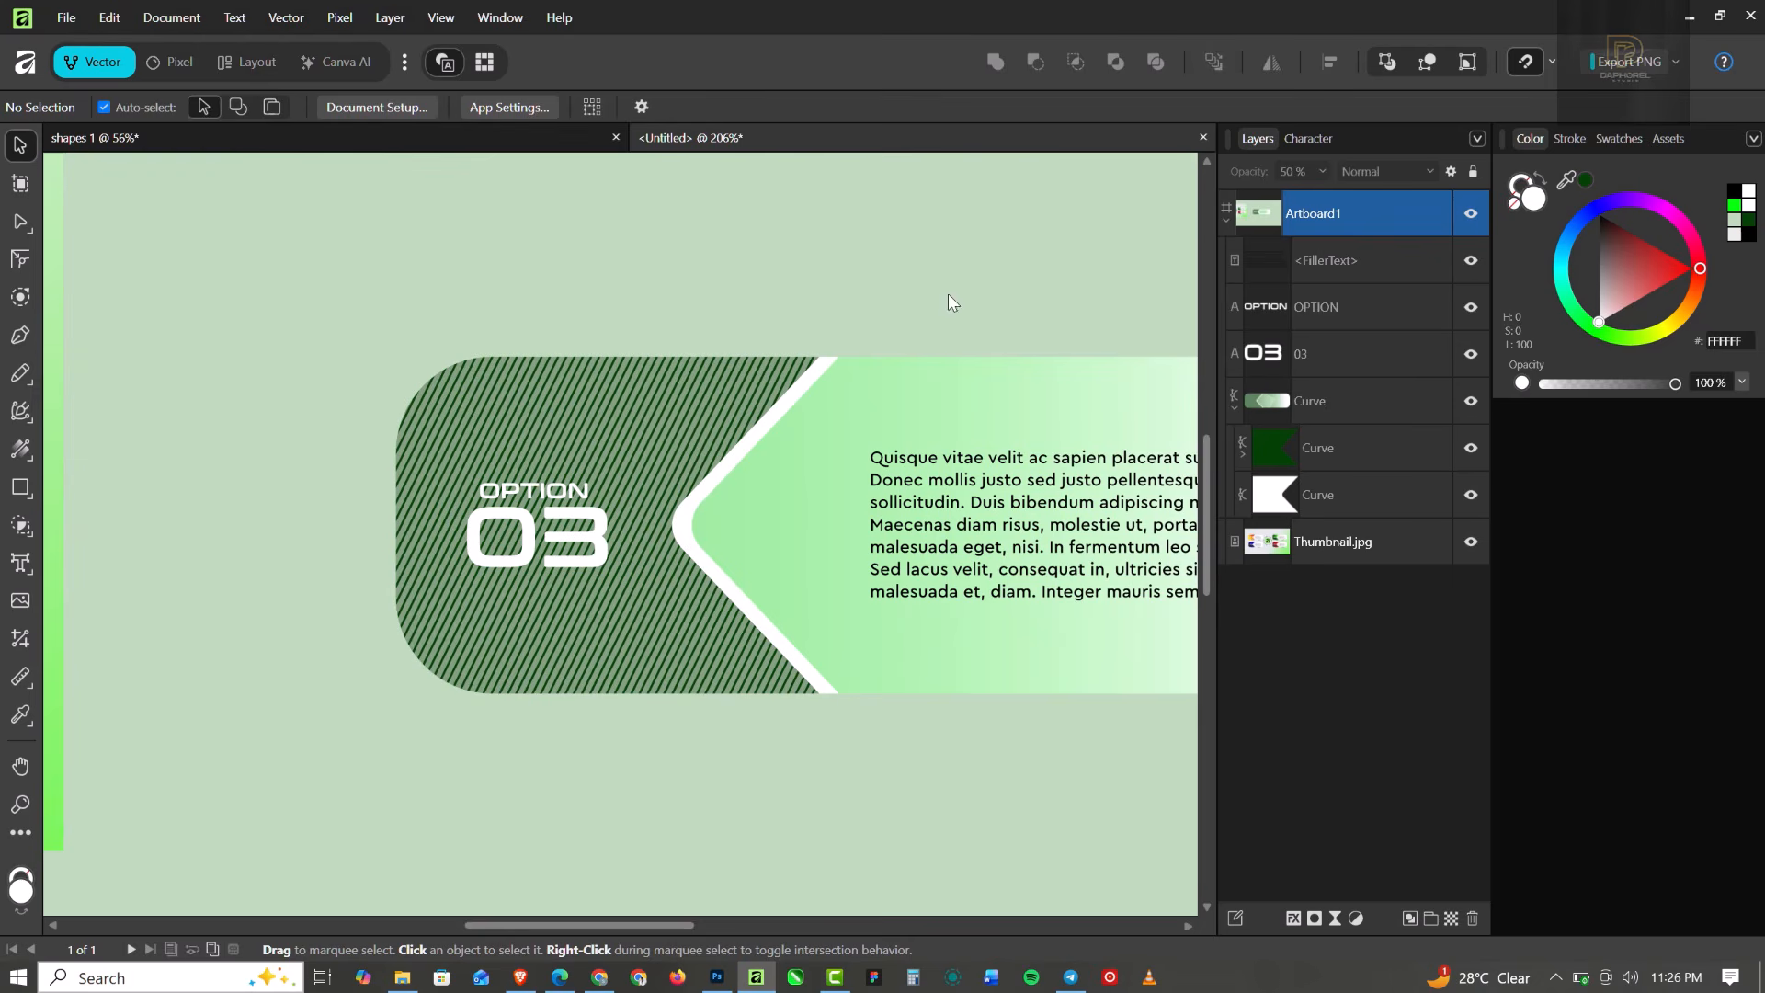
Select the stripe pattern inside the dark green curve and reduce its opacity to 4%.
click(1384, 453)
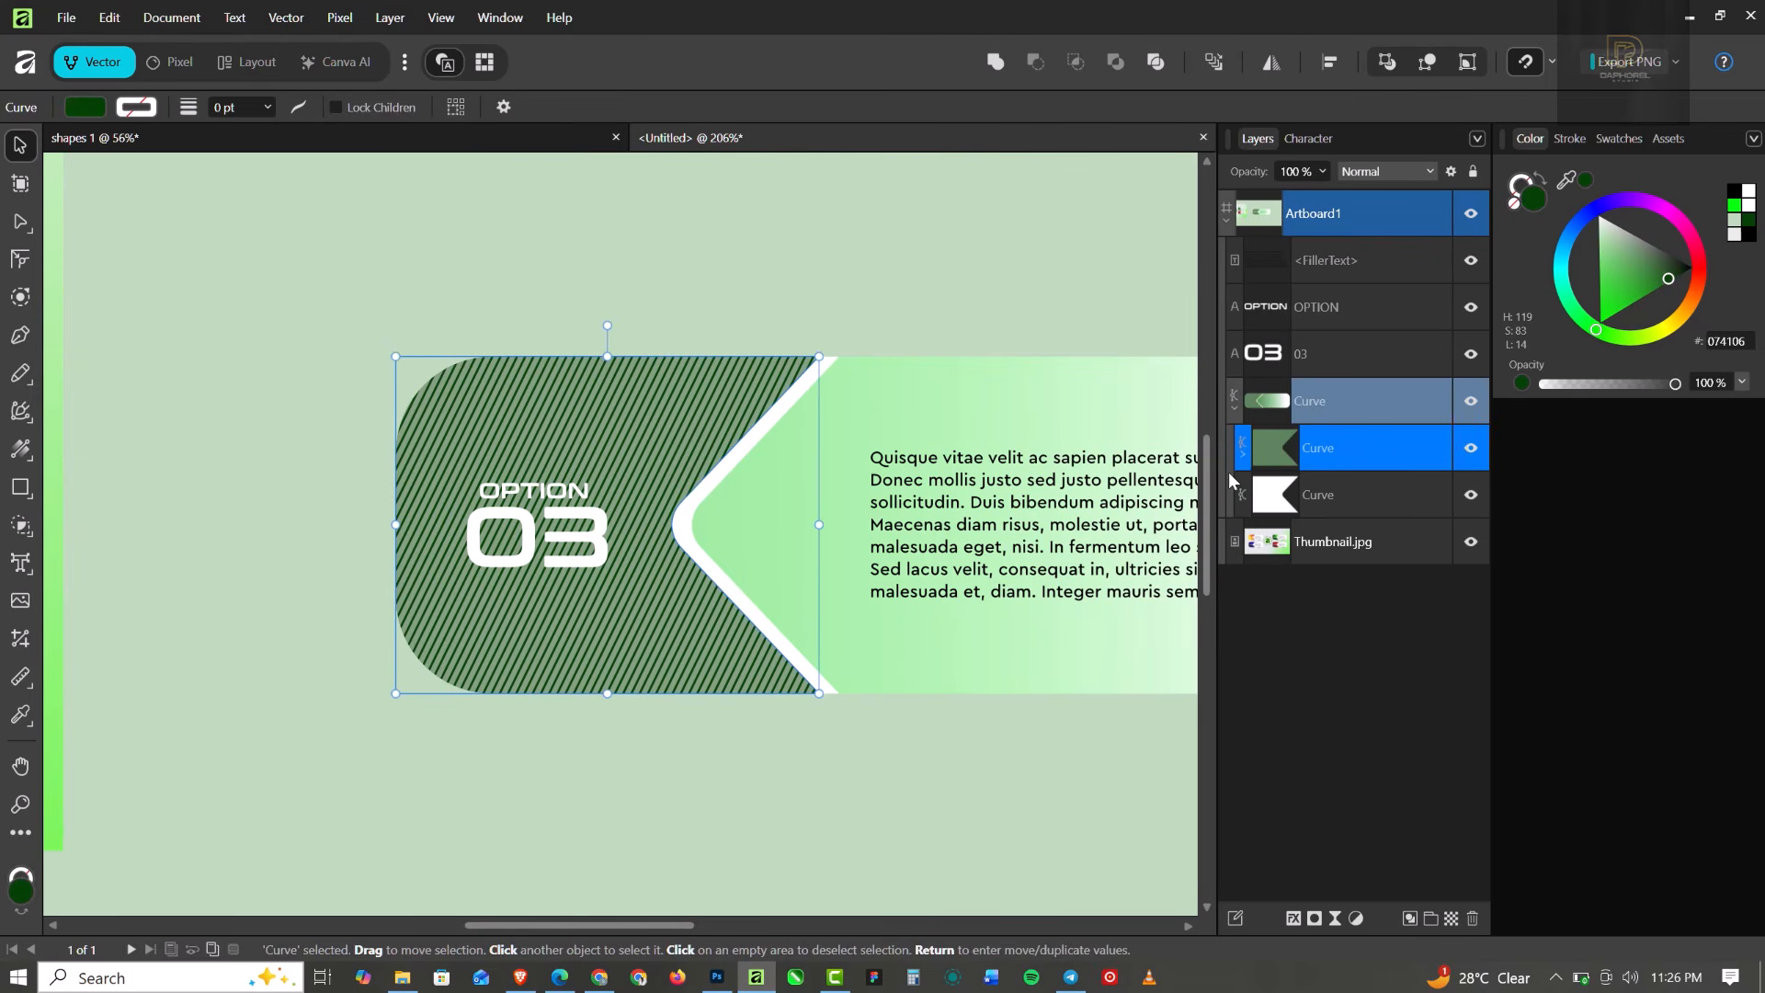
click(1241, 455)
click(1344, 498)
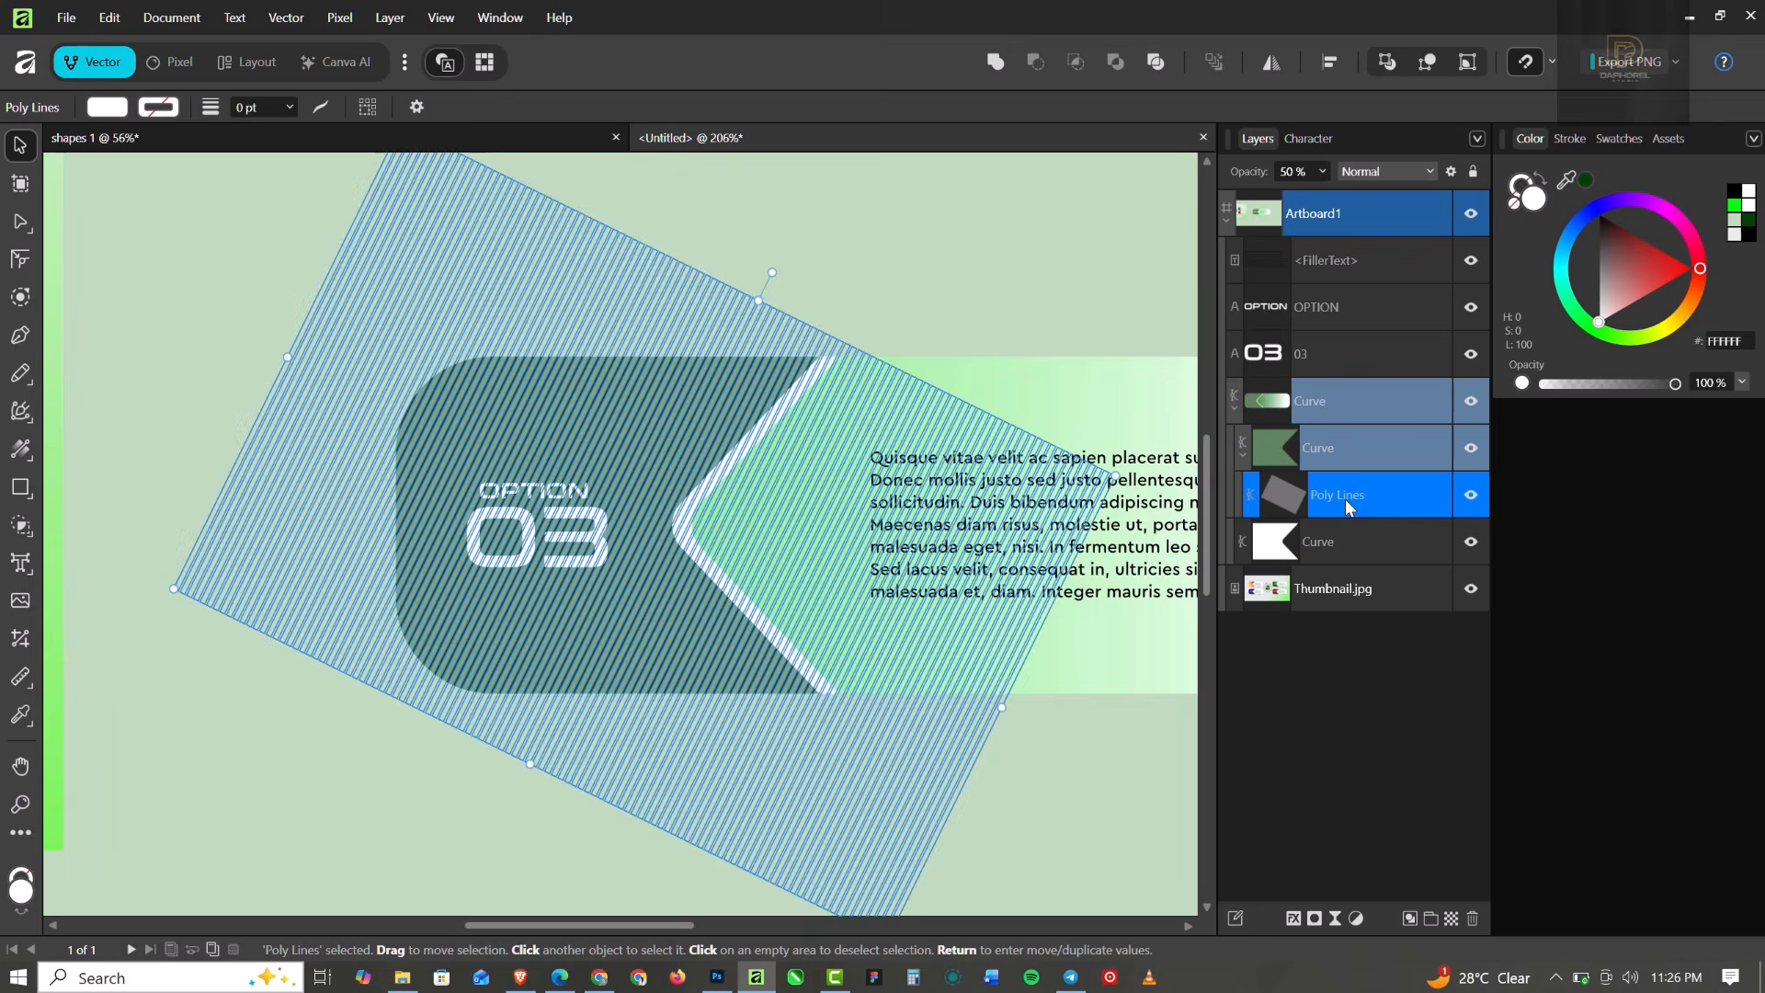
click(1325, 173)
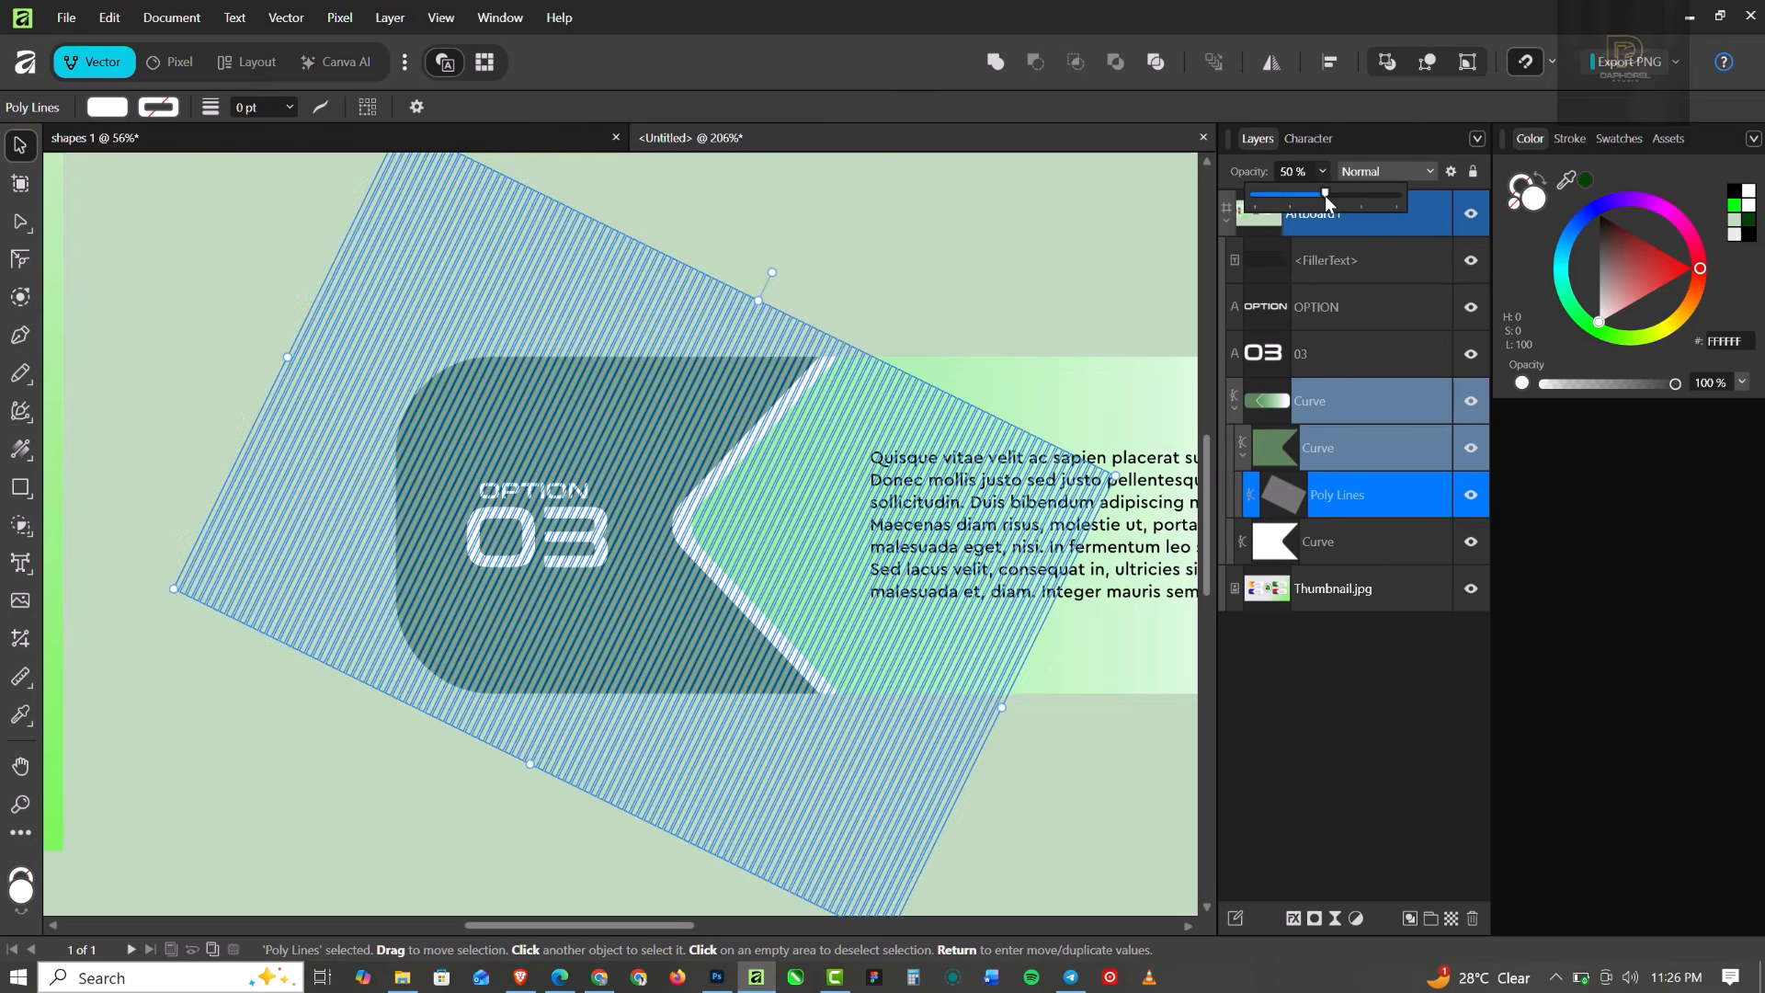
drag(1318, 195, 1259, 187)
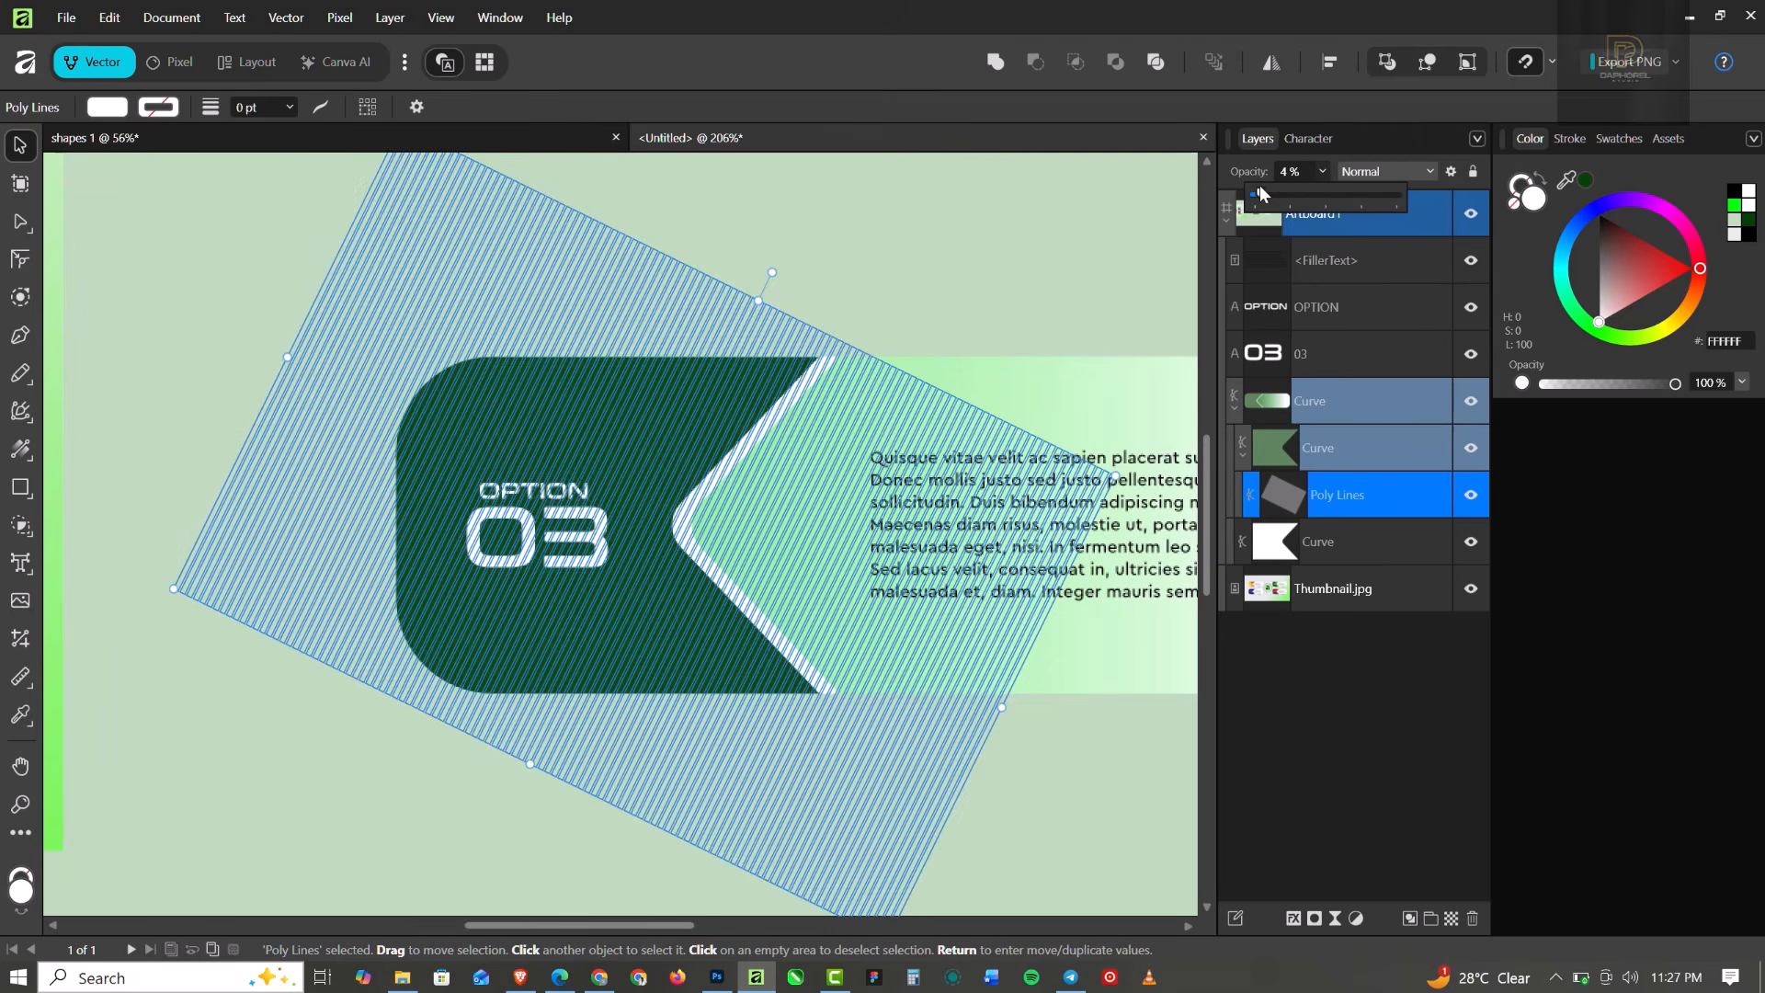
click(175, 280)
scroll(693, 453, down, 4)
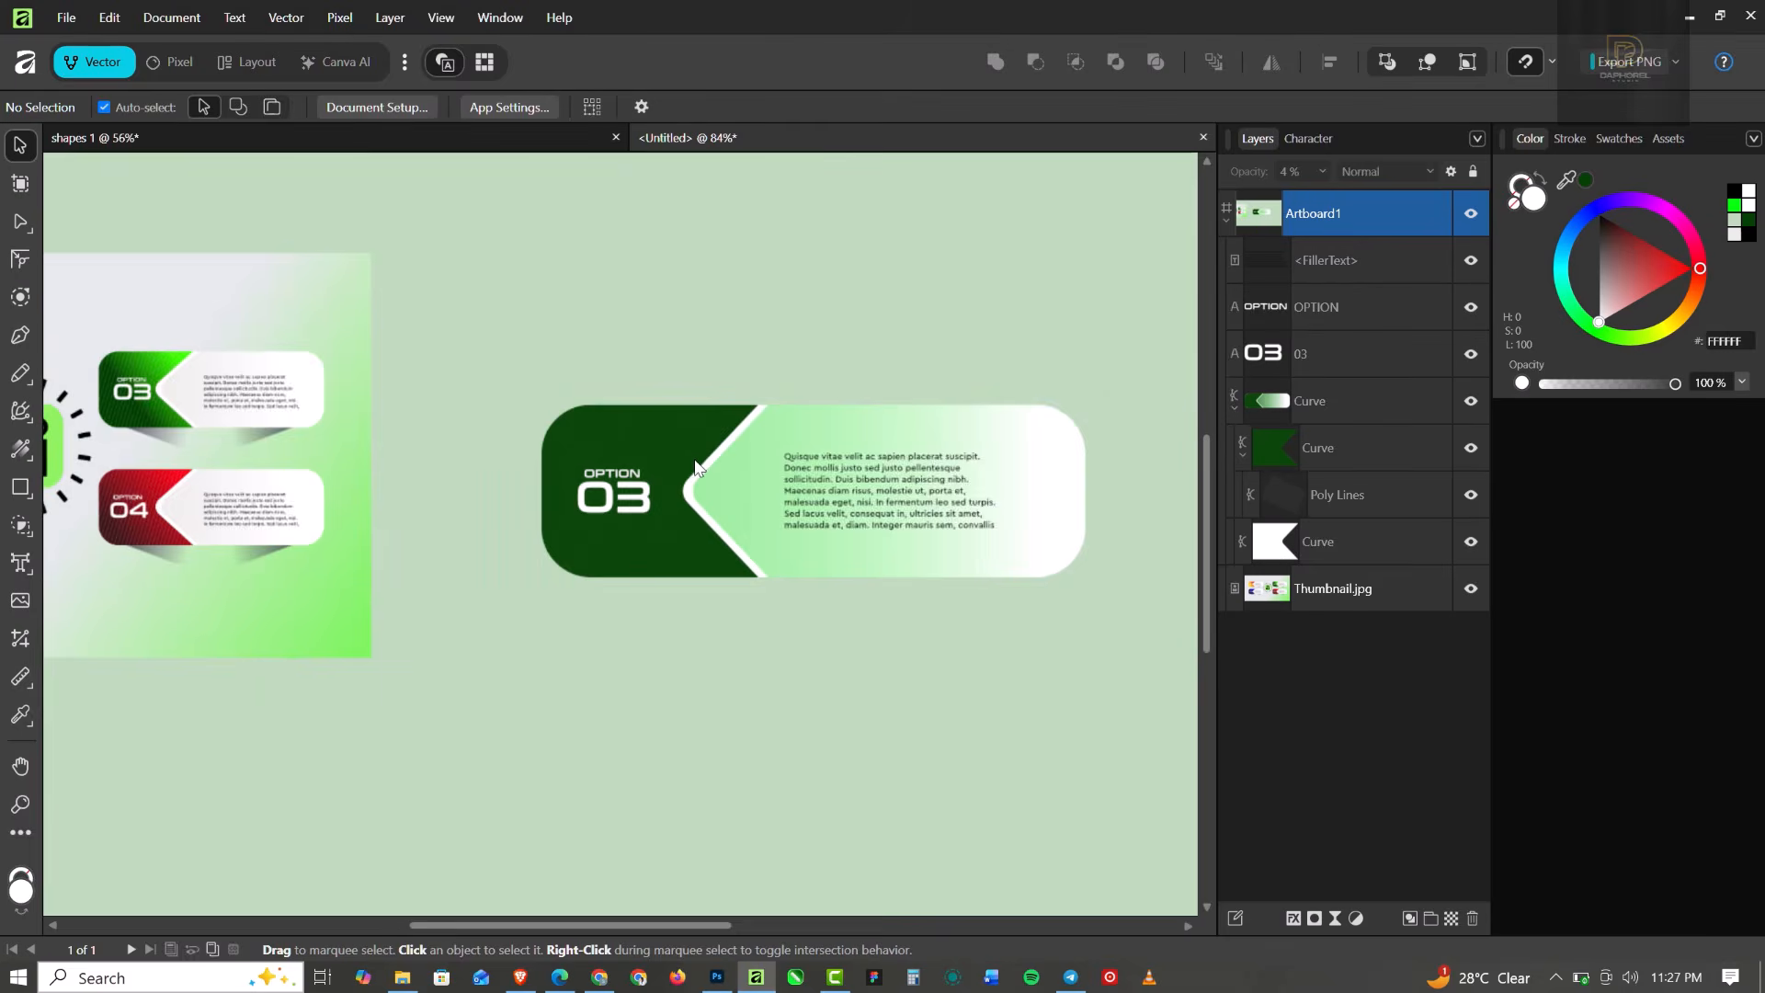
scroll(660, 474, up, 1)
scroll(660, 474, up, 5)
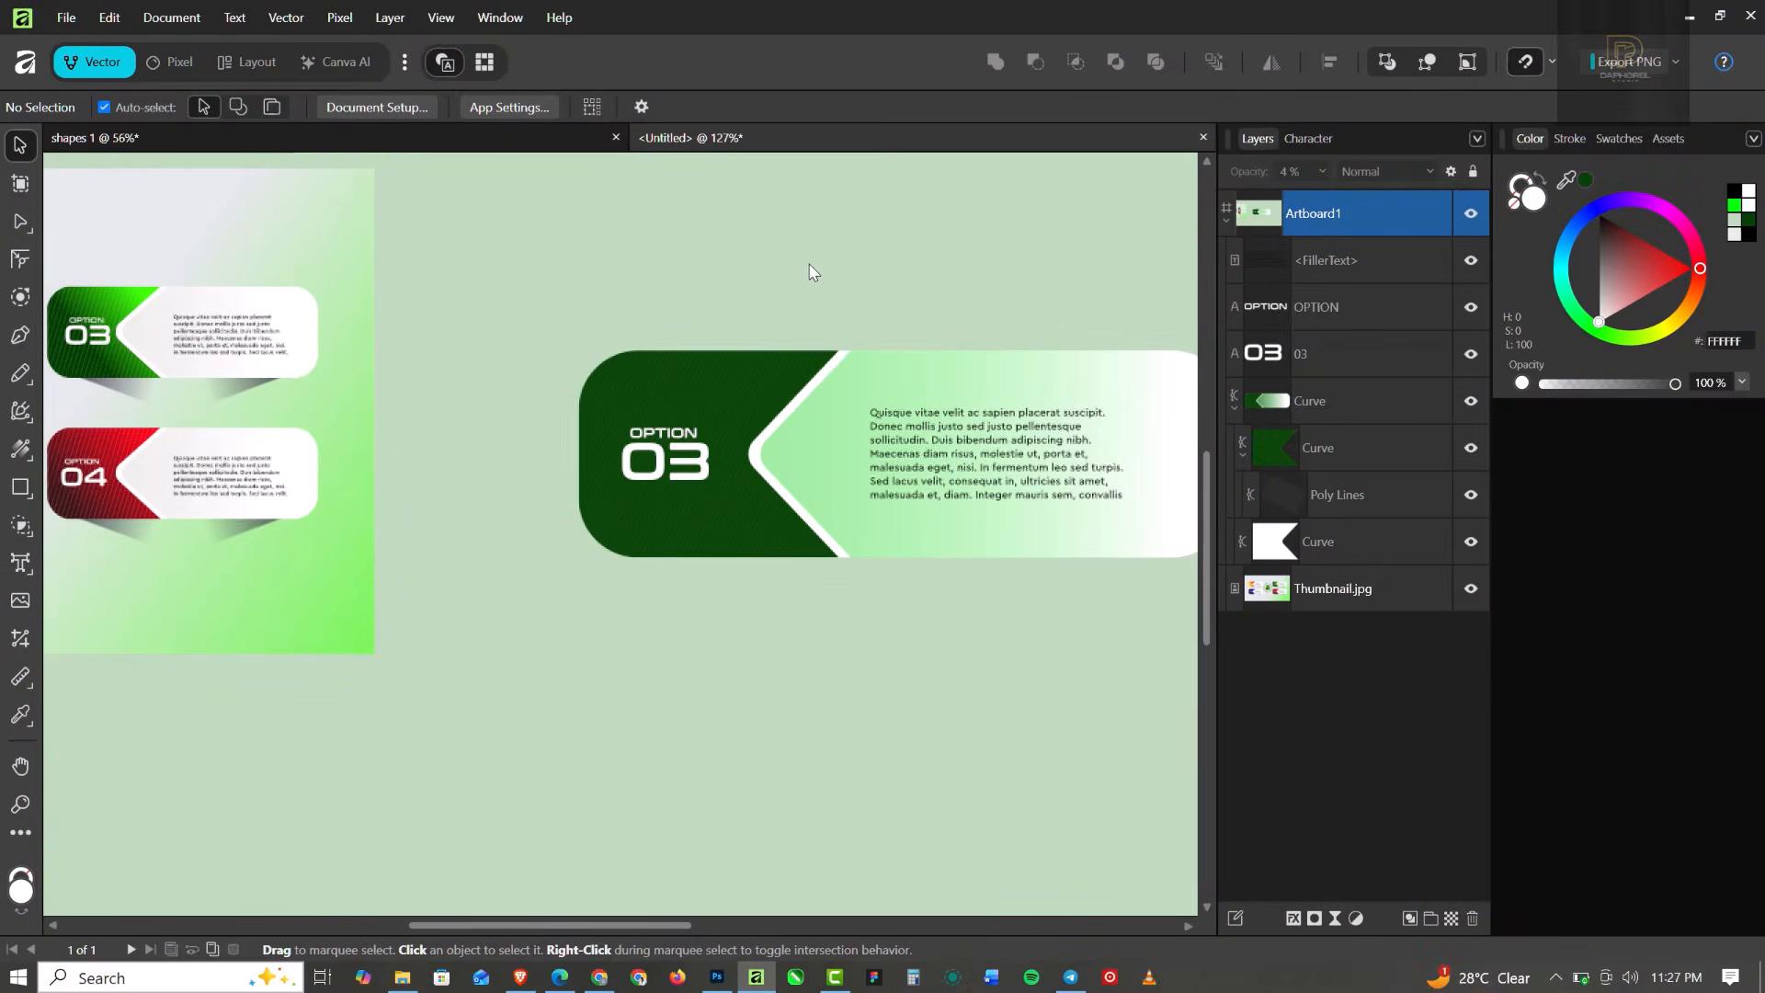
scroll(810, 272, down, 1)
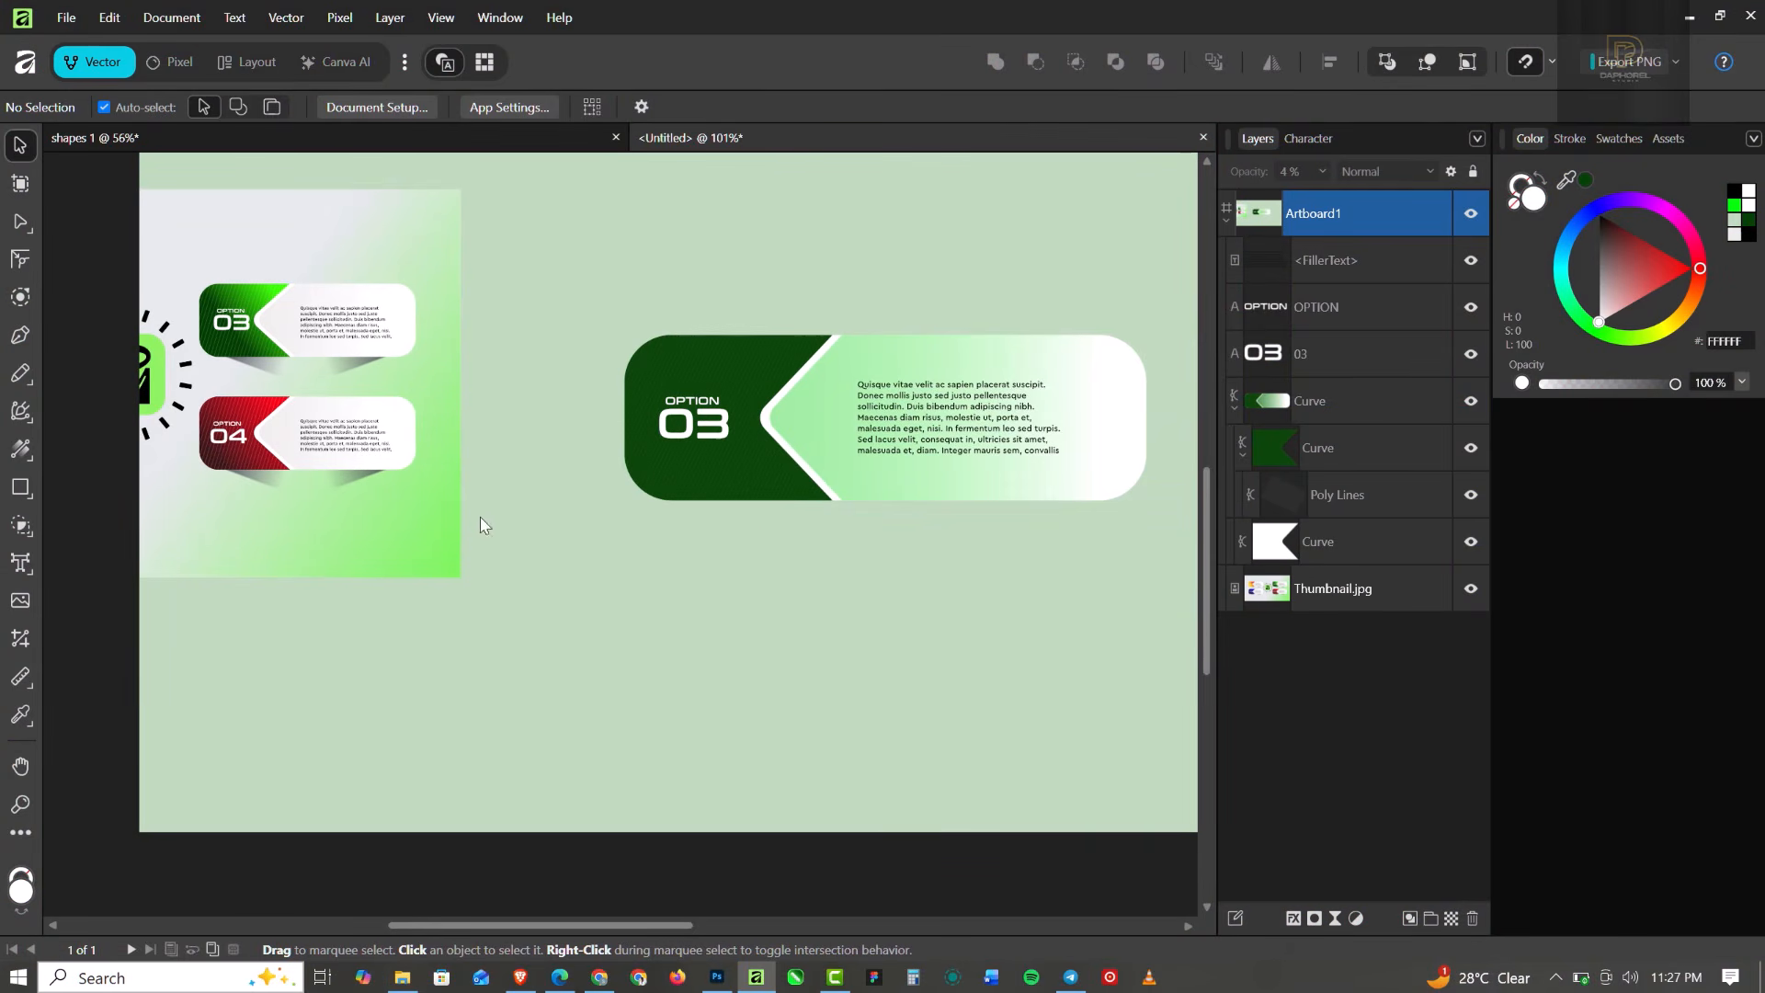
scroll(264, 385, up, 3)
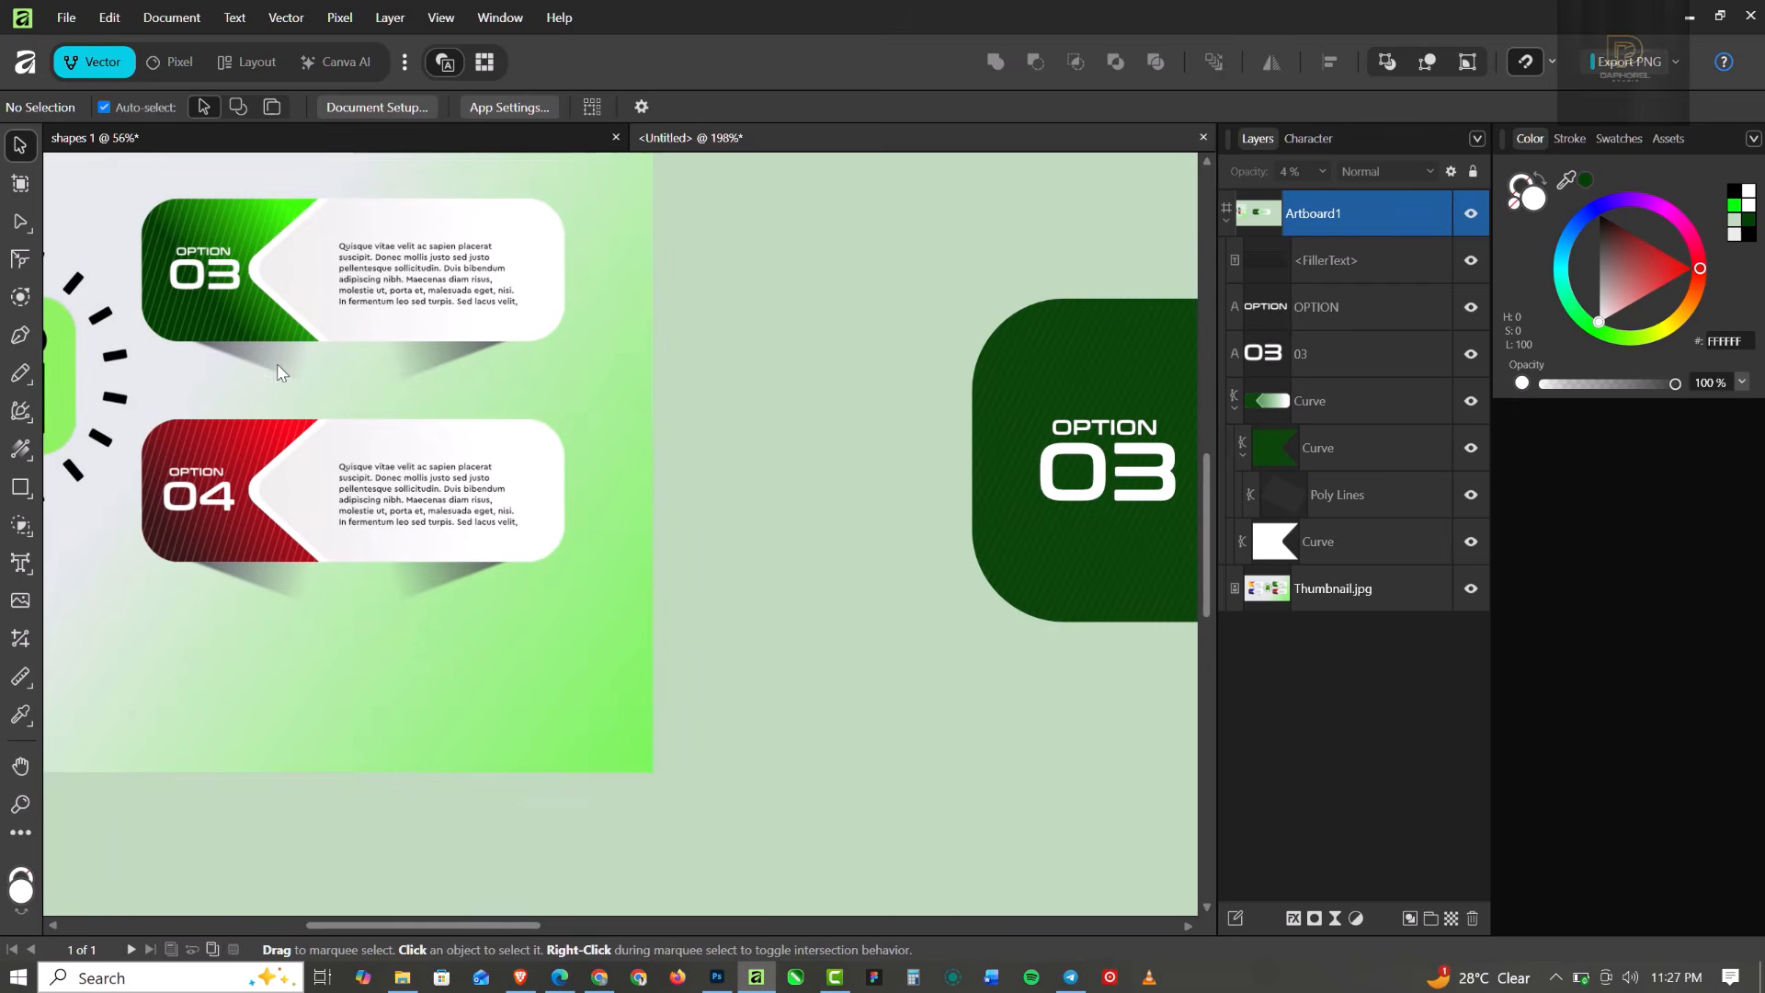
Draw a closed triangular shadow shape along the underside of the banner's dark green section with the Pen tool and fill it black.
scroll(283, 349, down, 3)
scroll(814, 539, up, 3)
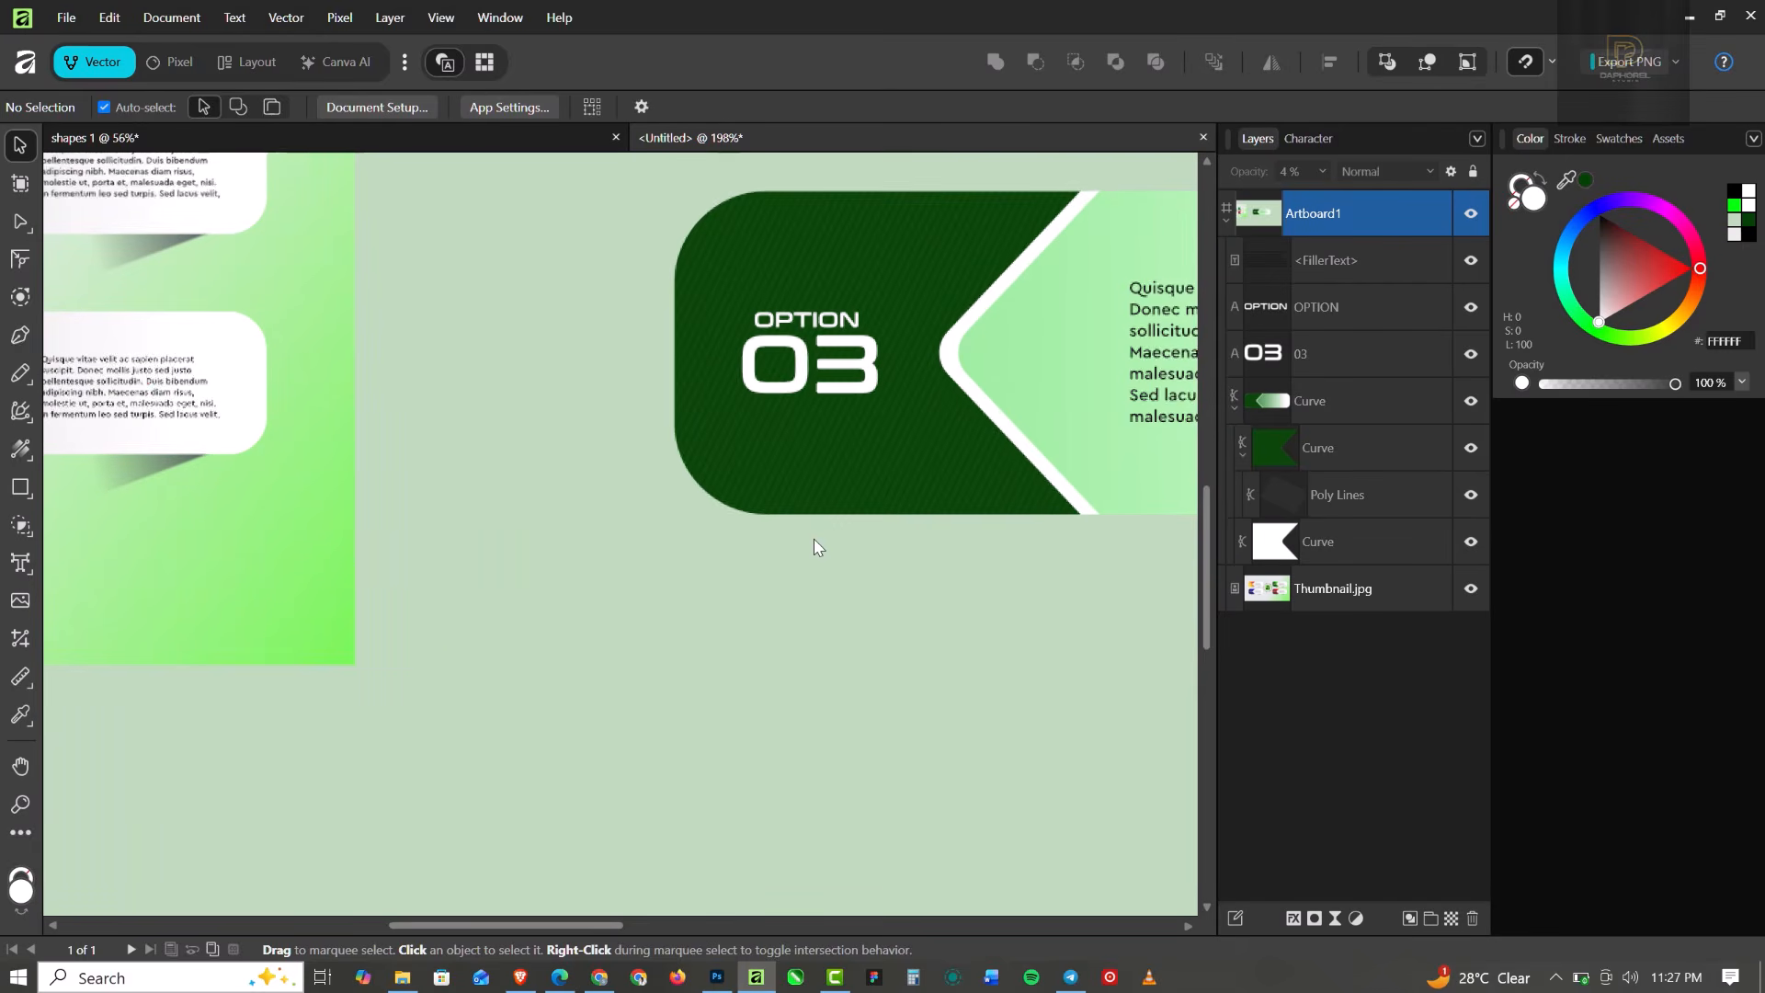
click(21, 336)
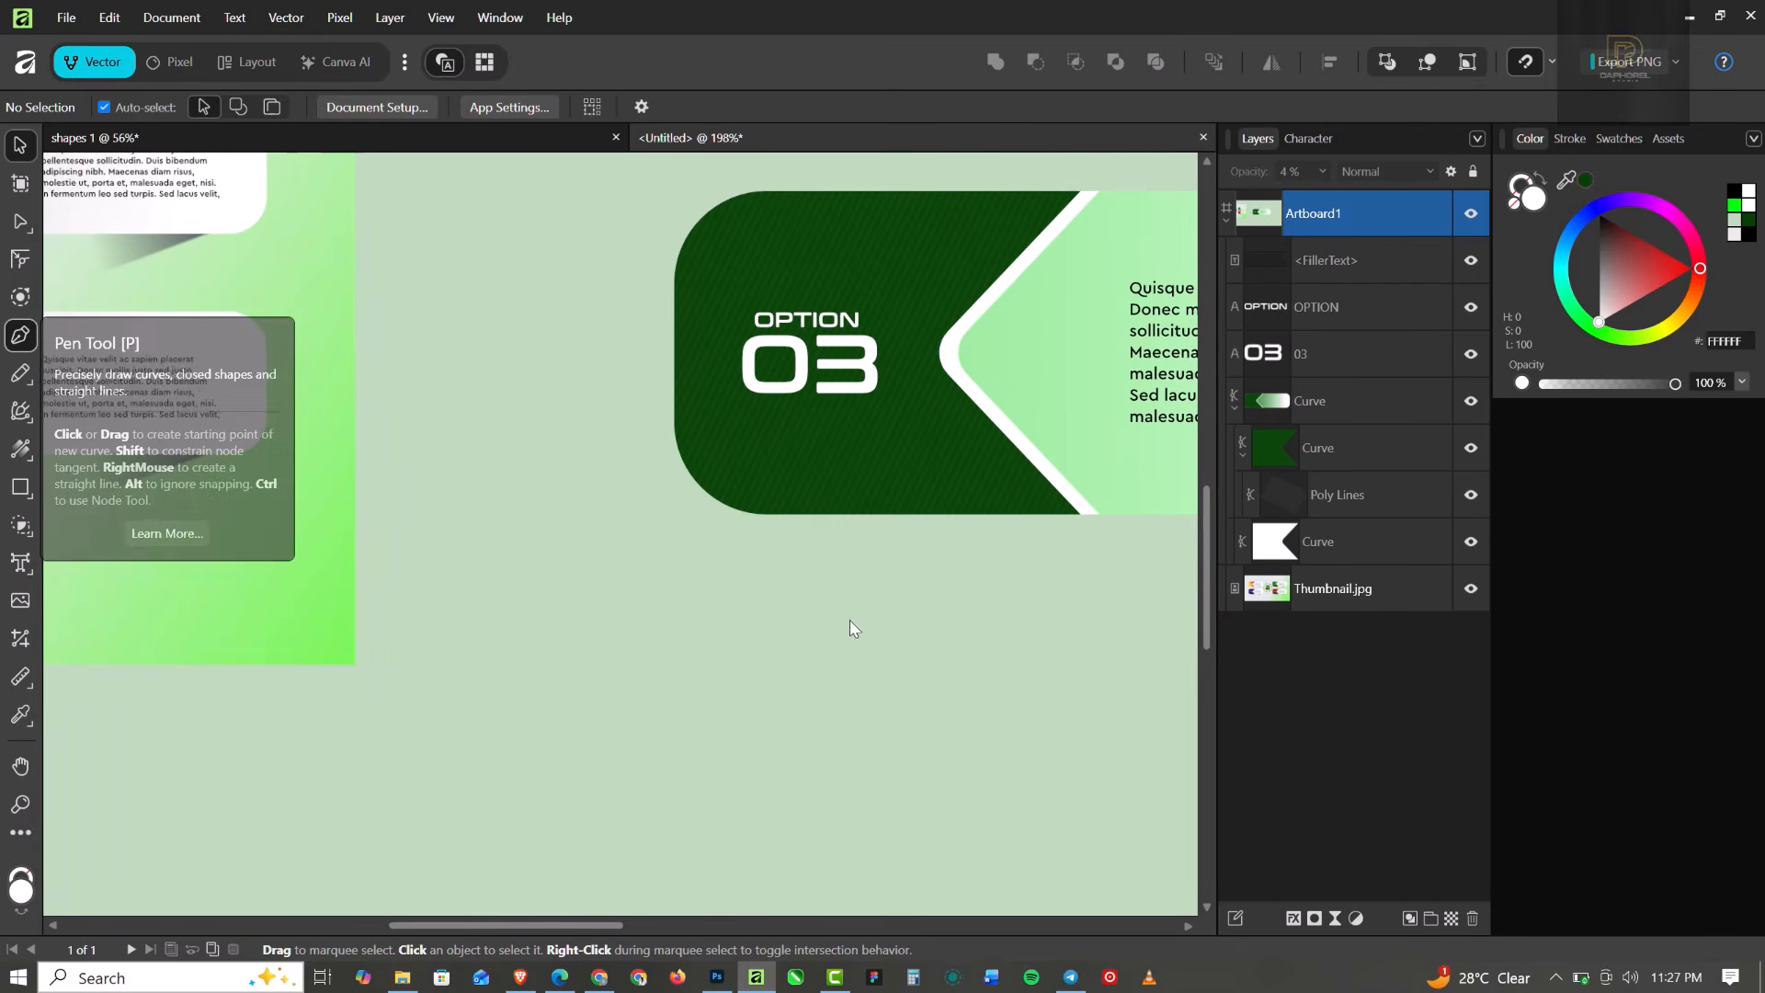
click(755, 514)
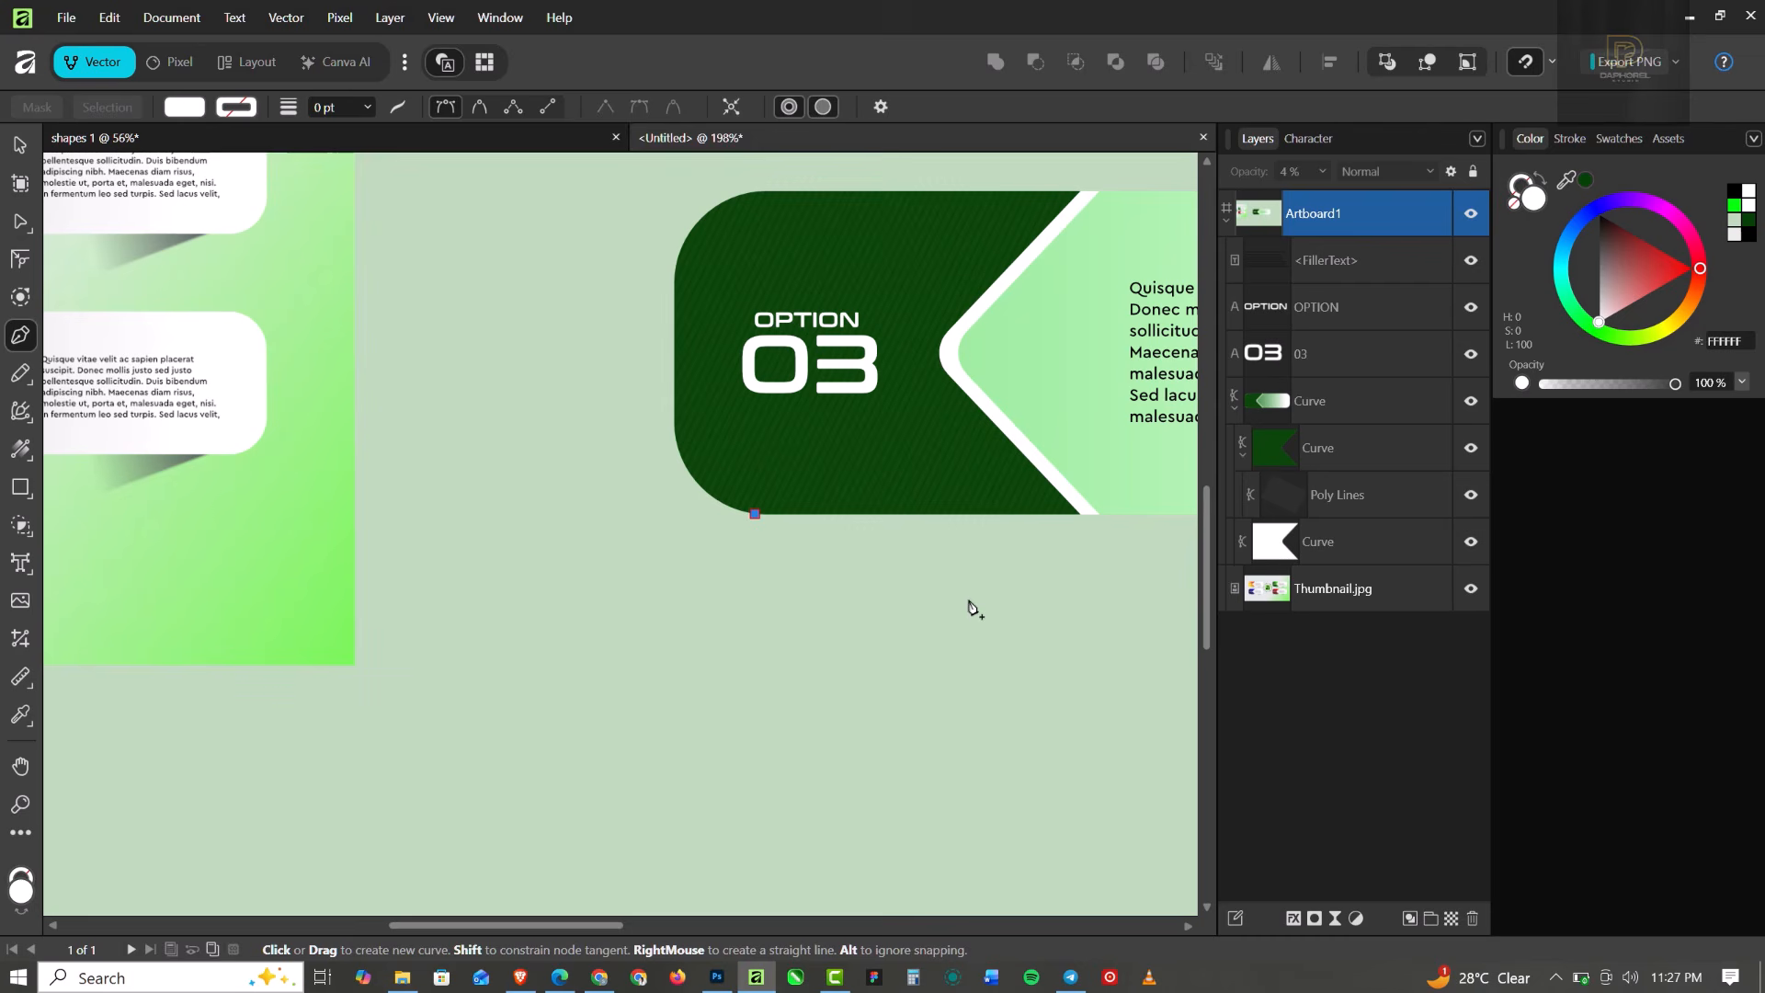
click(1103, 634)
click(1103, 514)
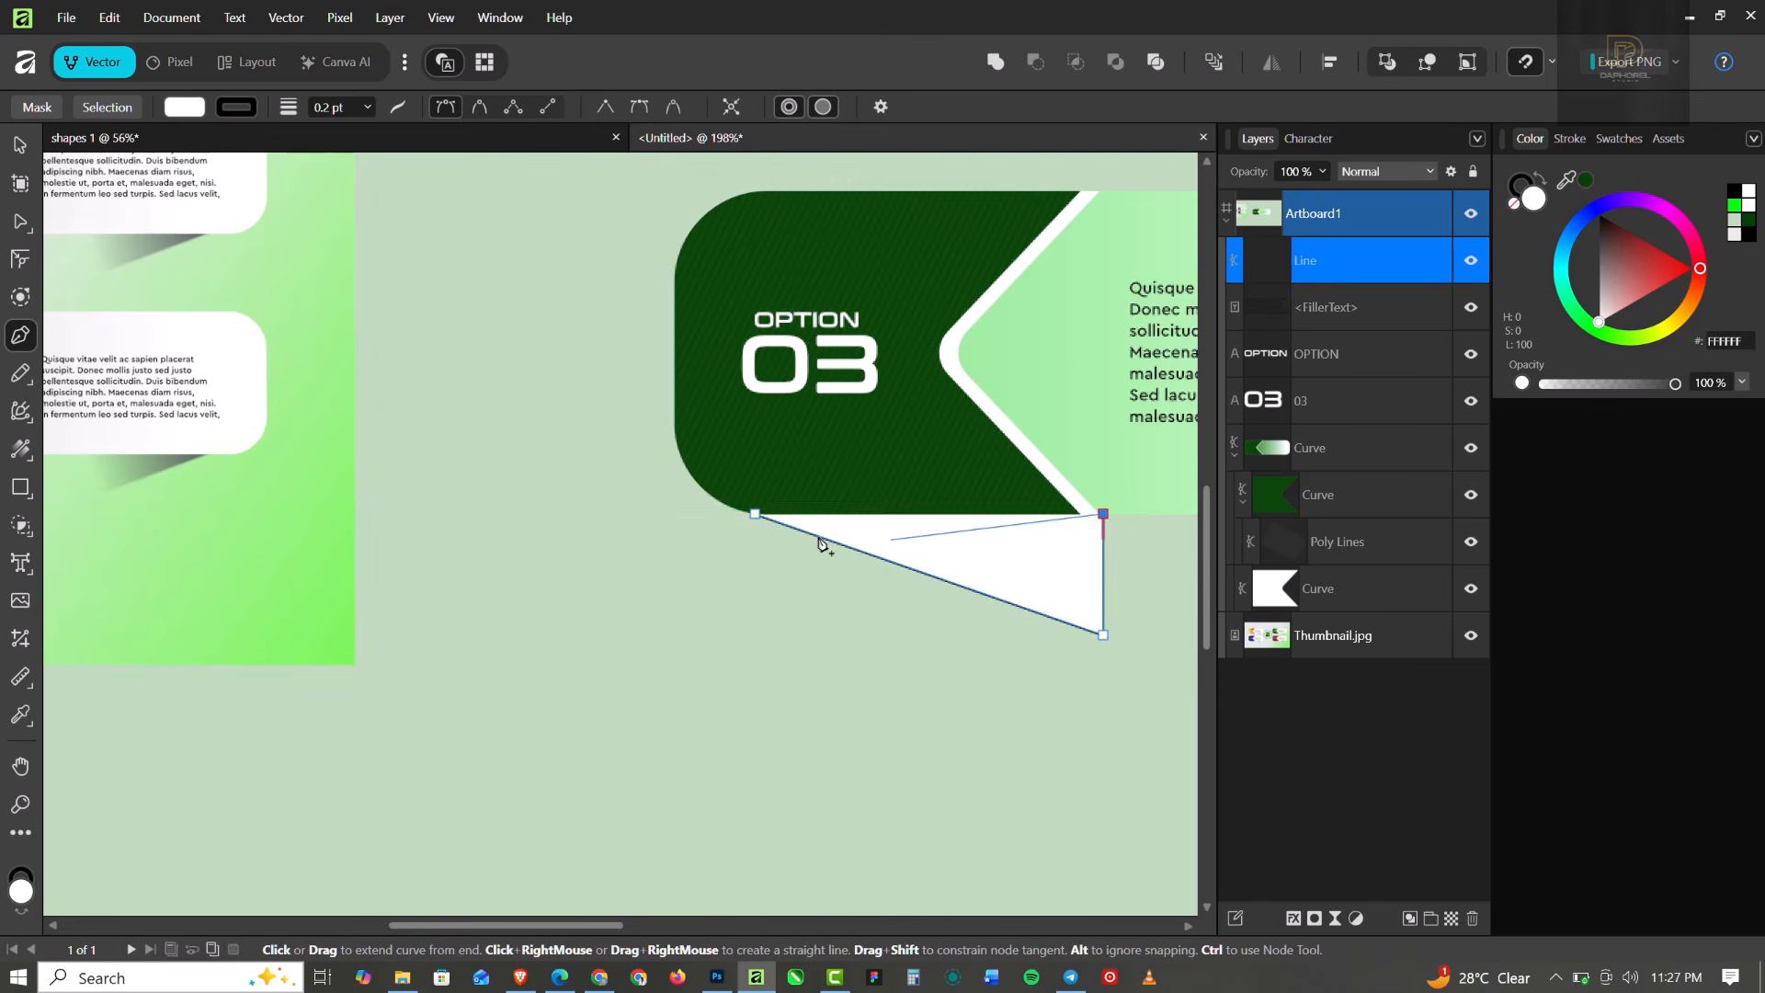
click(754, 514)
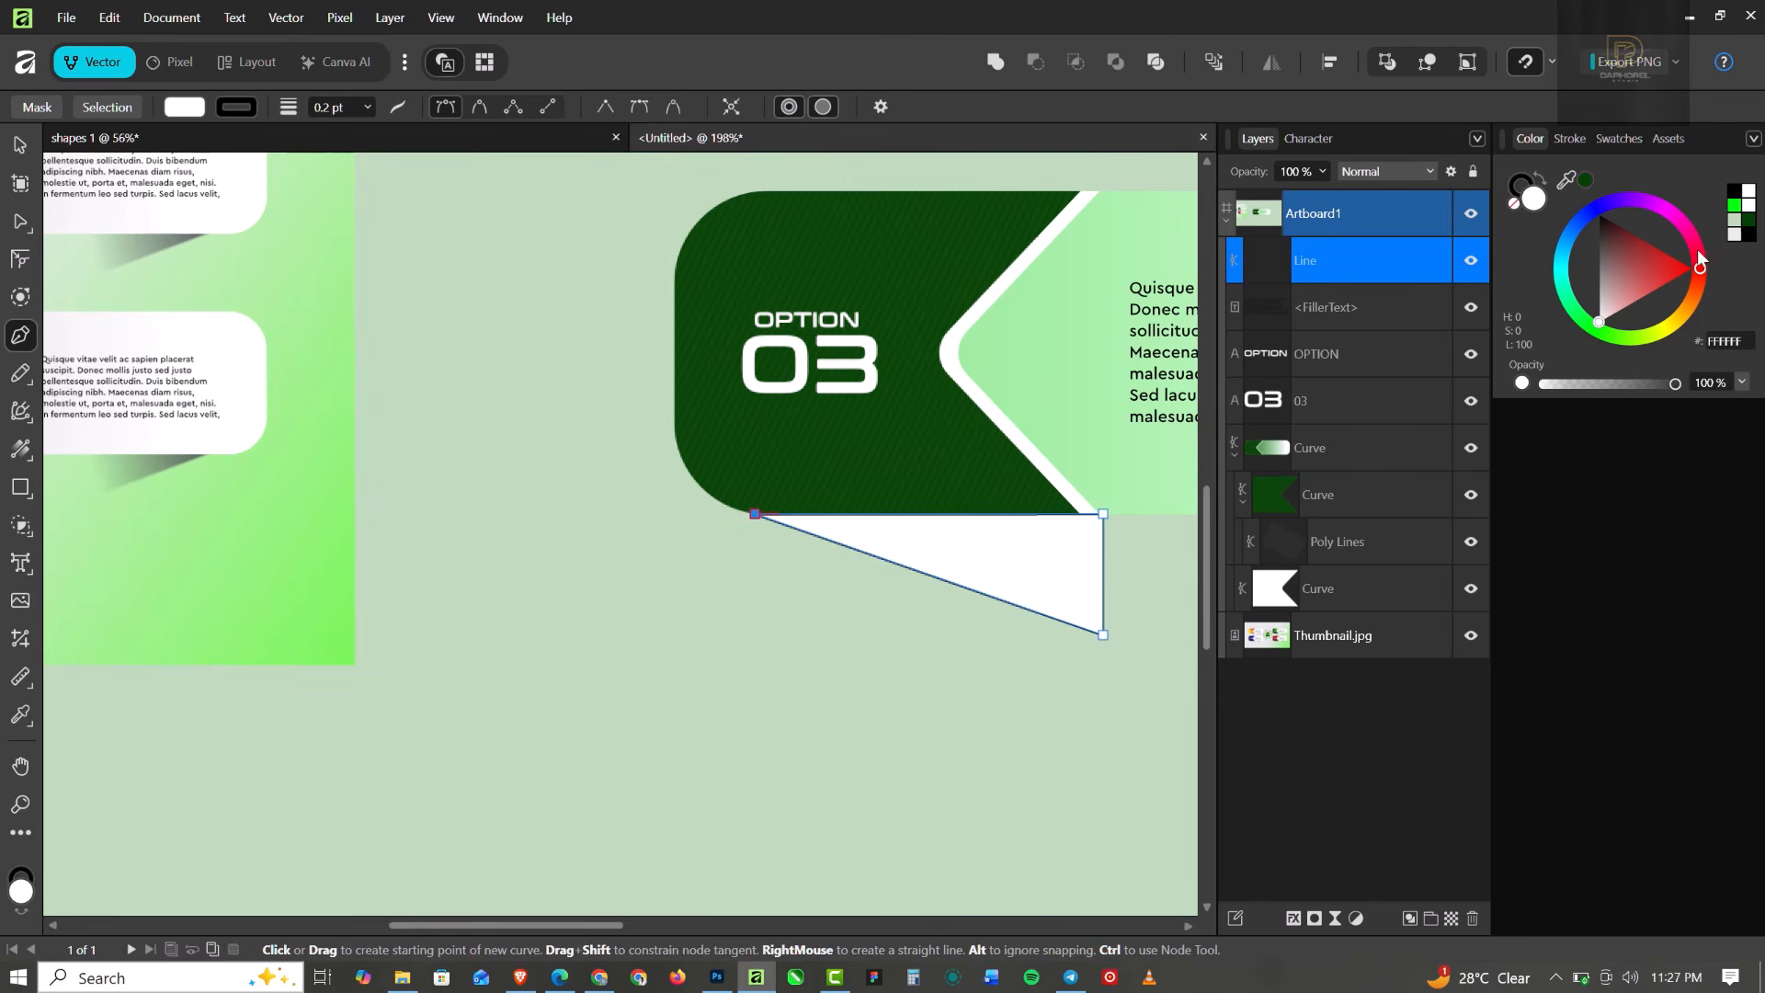
click(1746, 234)
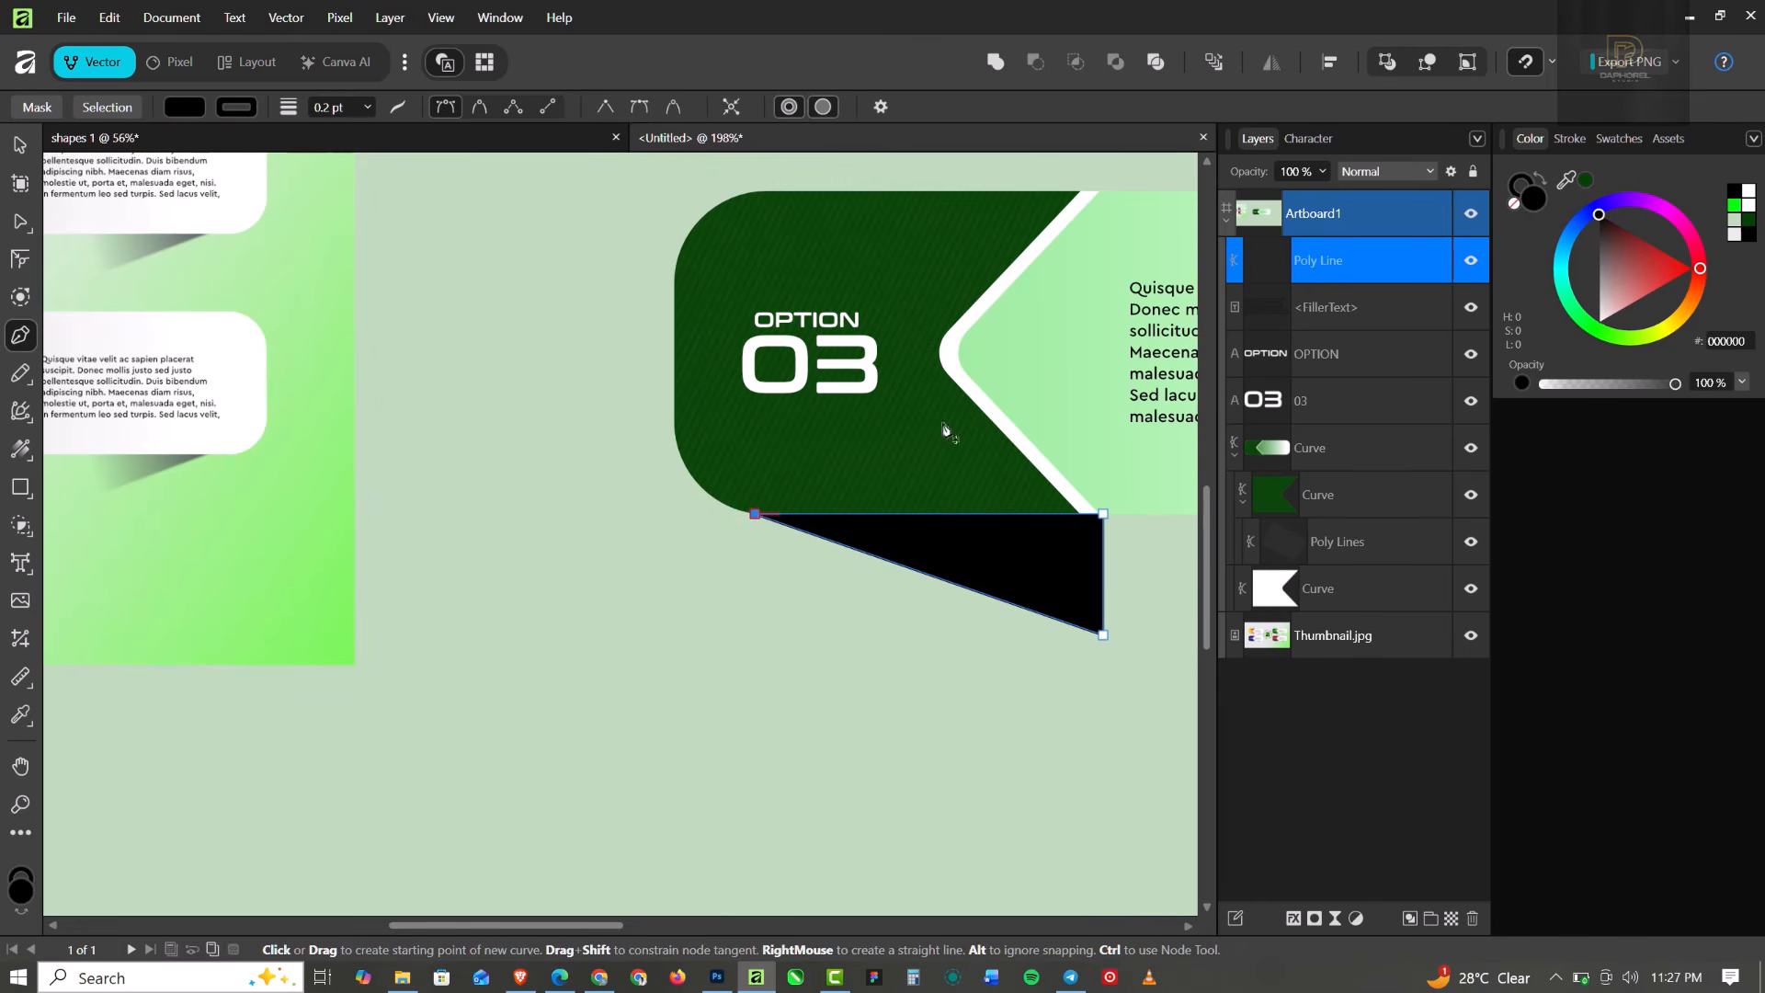
Apply a linear transparency gradient to the triangle, fading it out from its pointed end toward its wide end.
scroll(969, 514, down, 3)
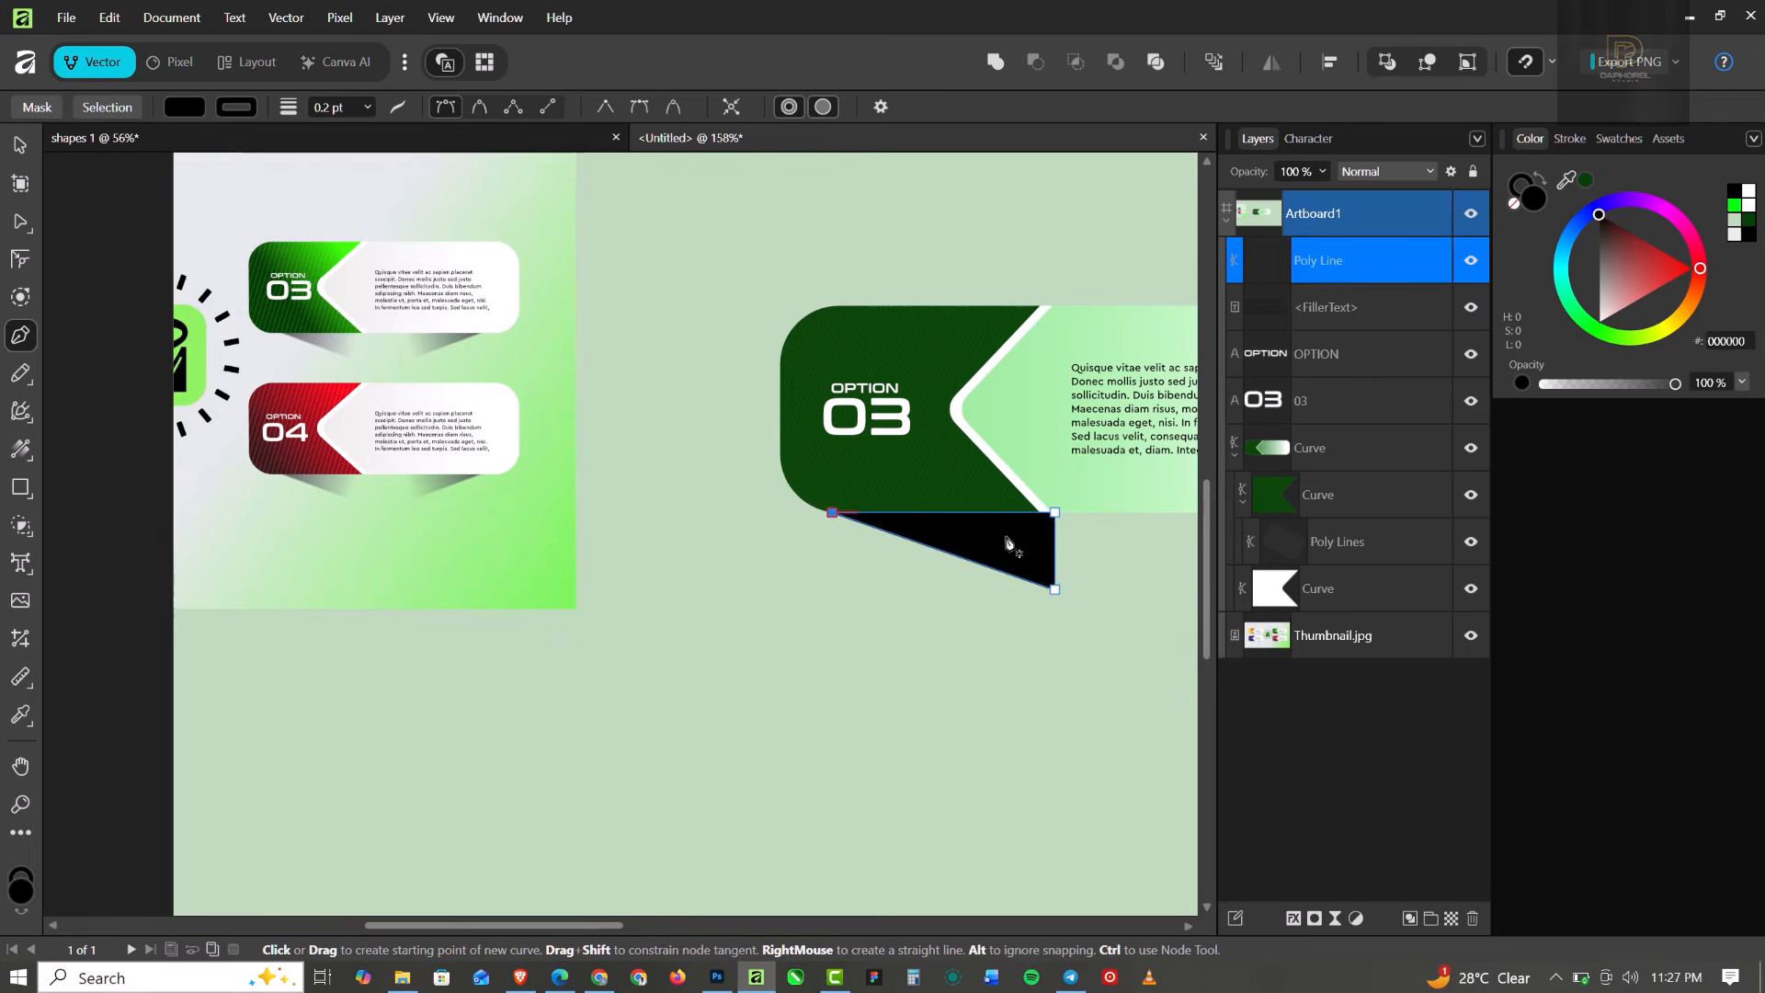
scroll(1009, 542, up, 3)
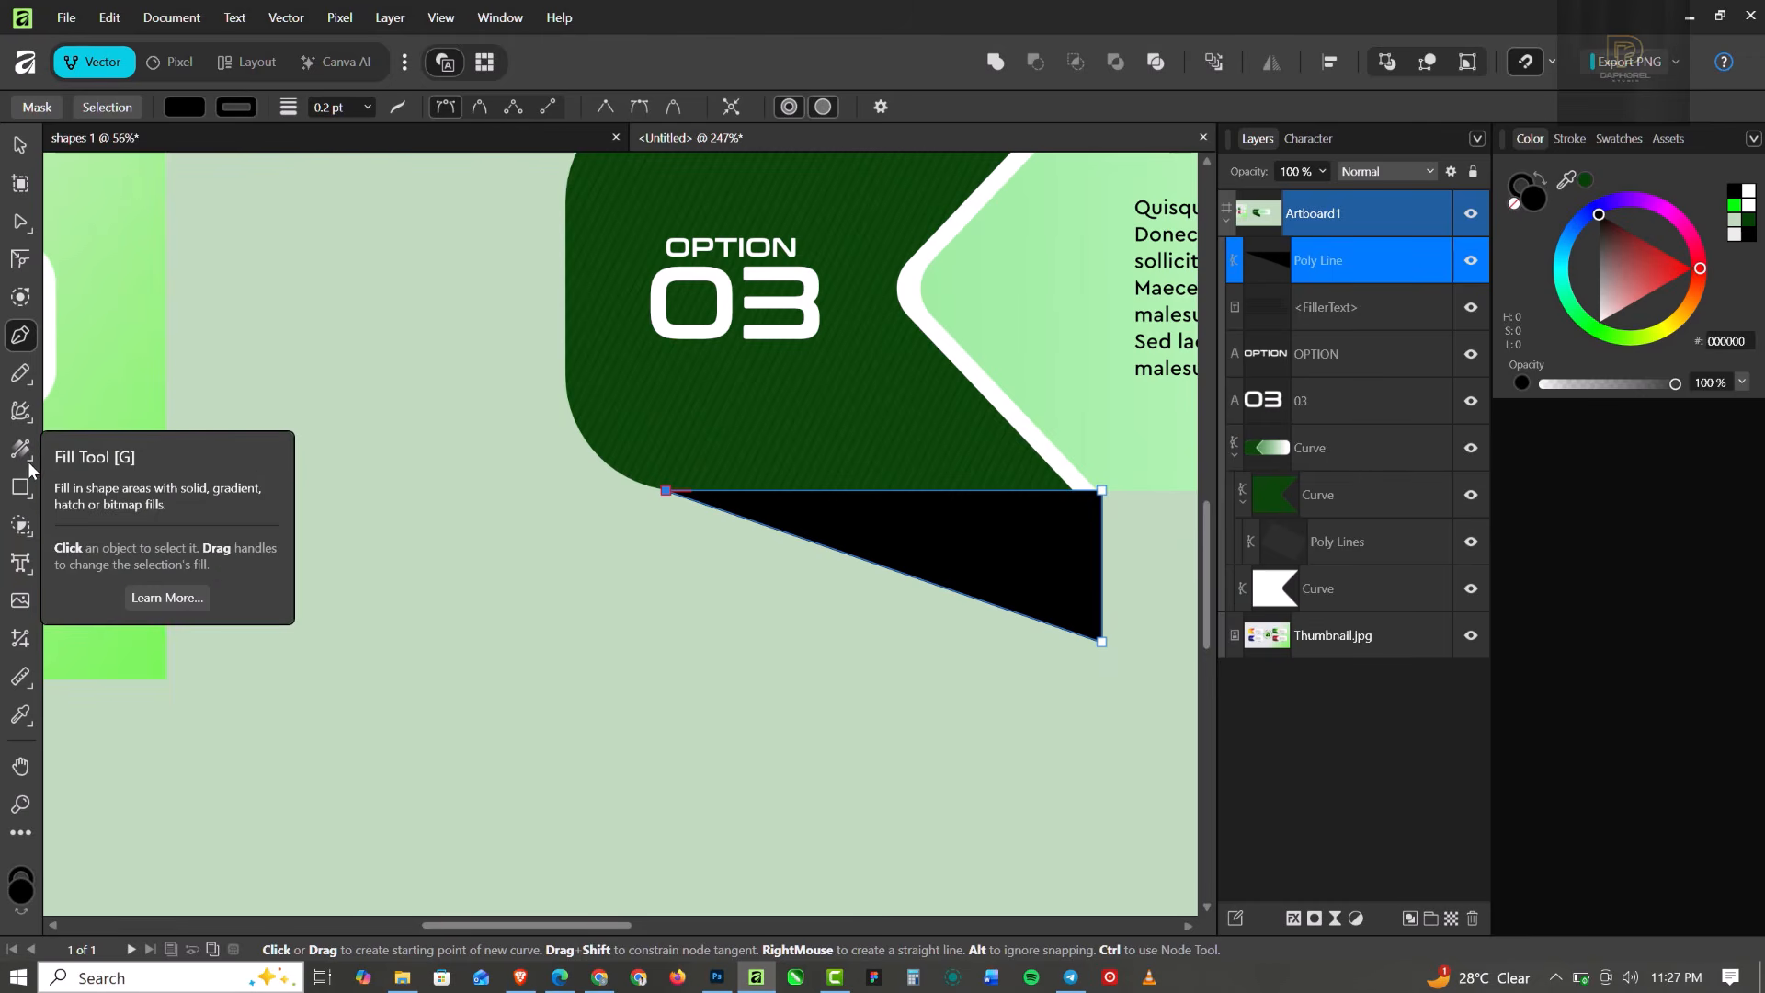
drag(31, 460, 78, 485)
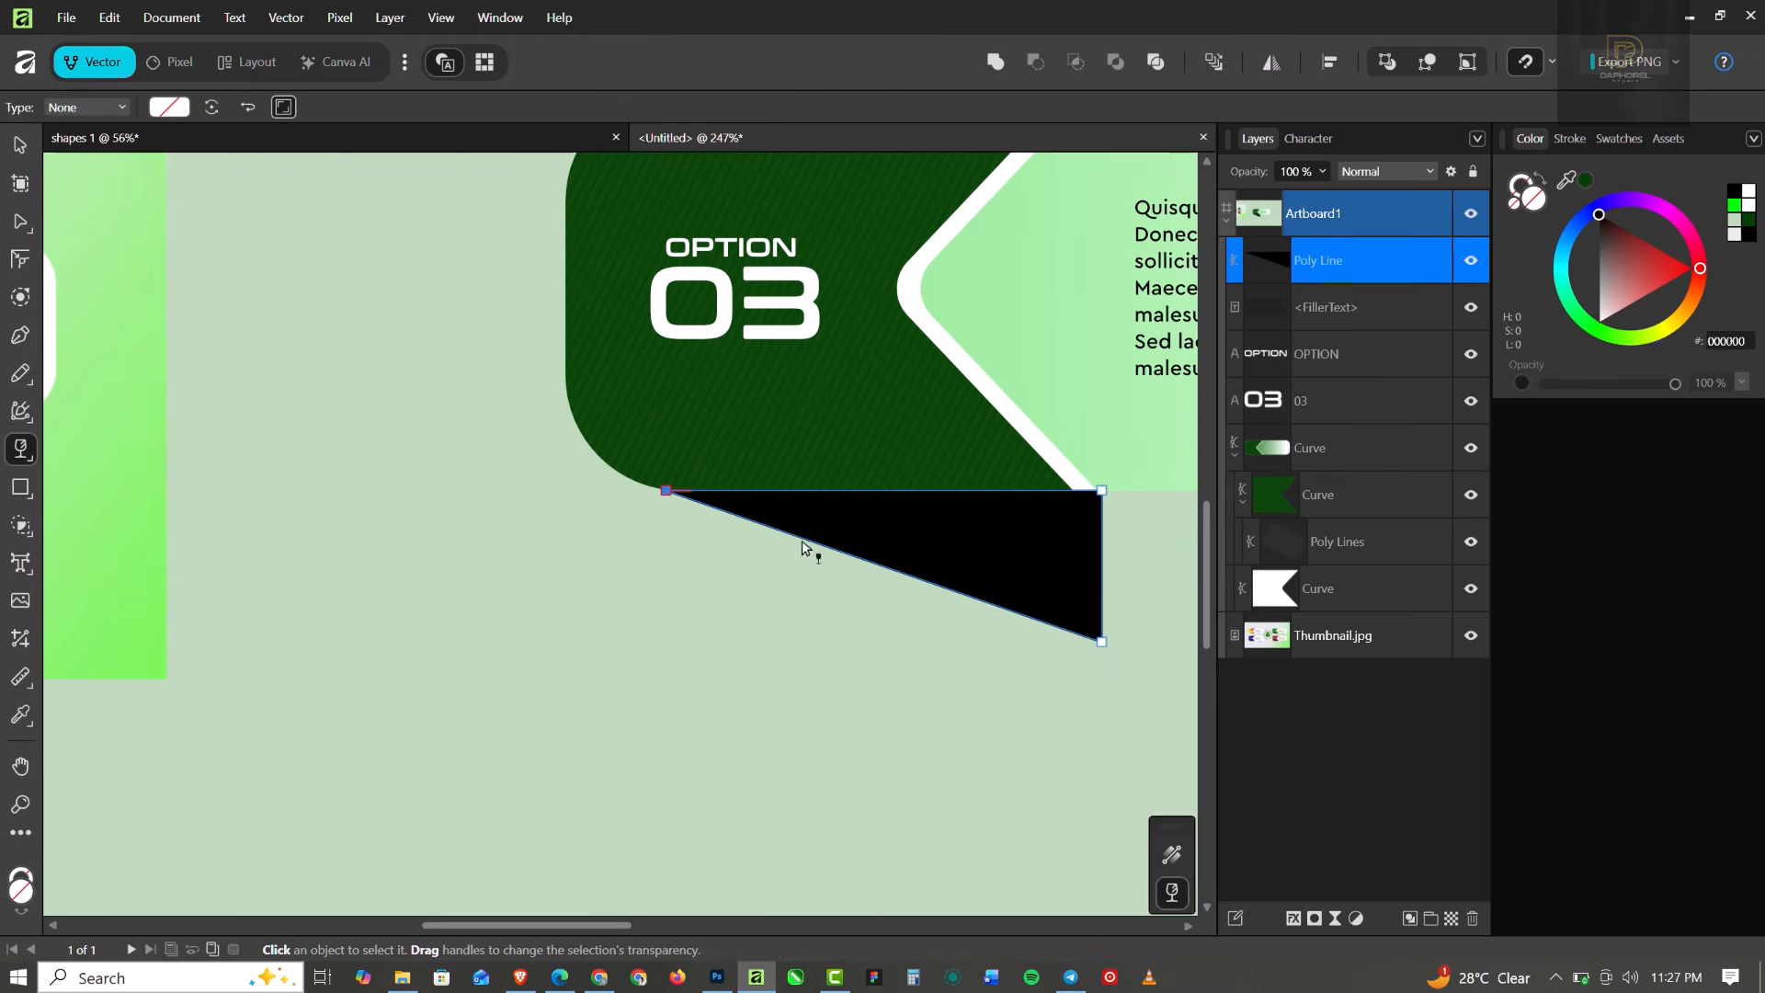
drag(765, 506, 1060, 566)
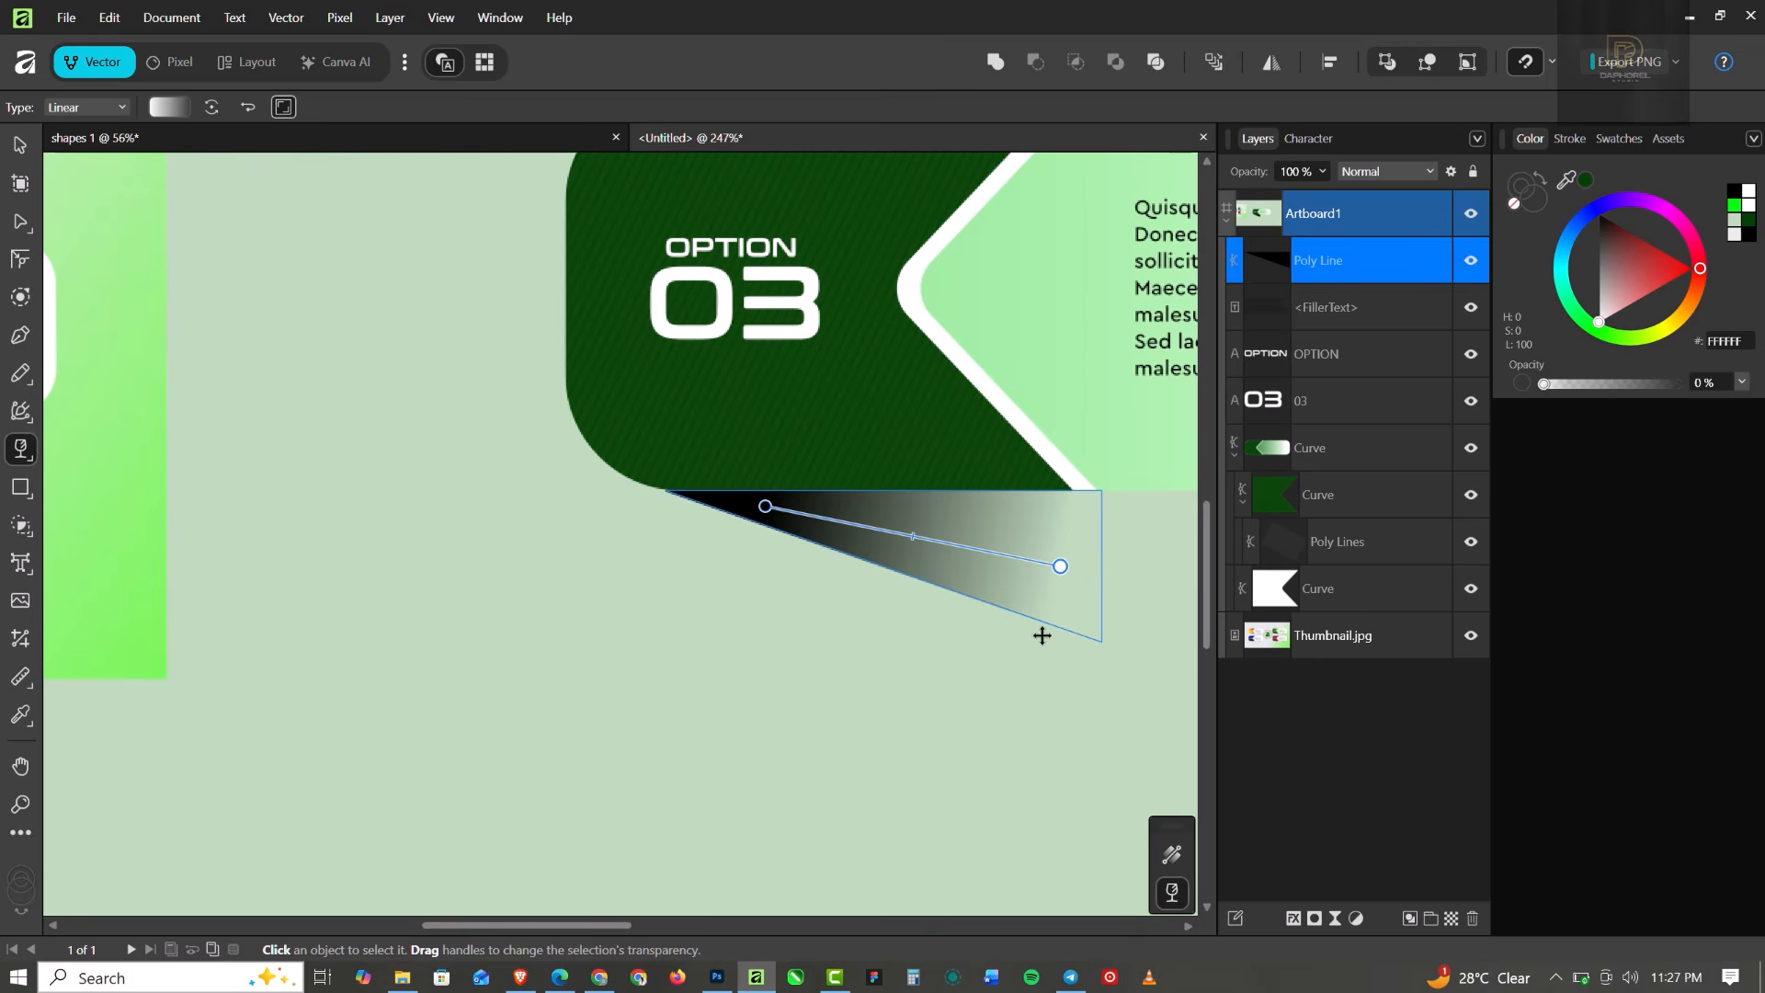
click(20, 144)
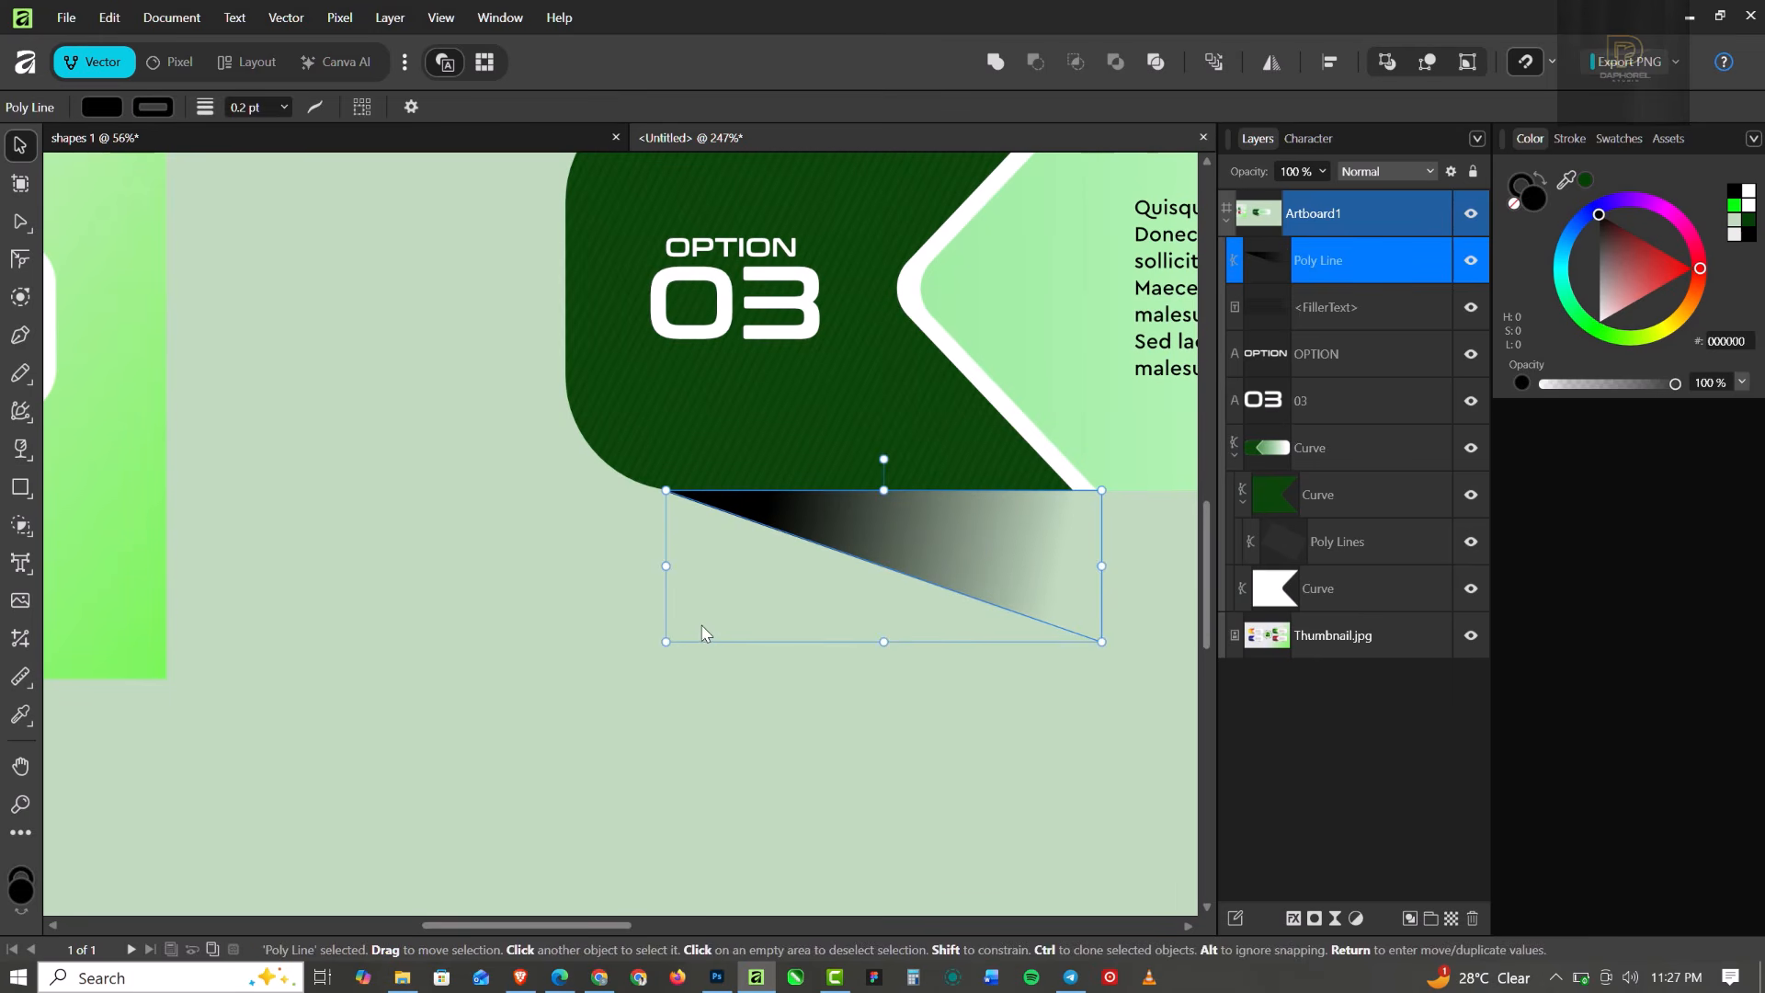
Recolor the triangle's fill to dark green #074106 and remove its outline.
scroll(813, 501, down, 4)
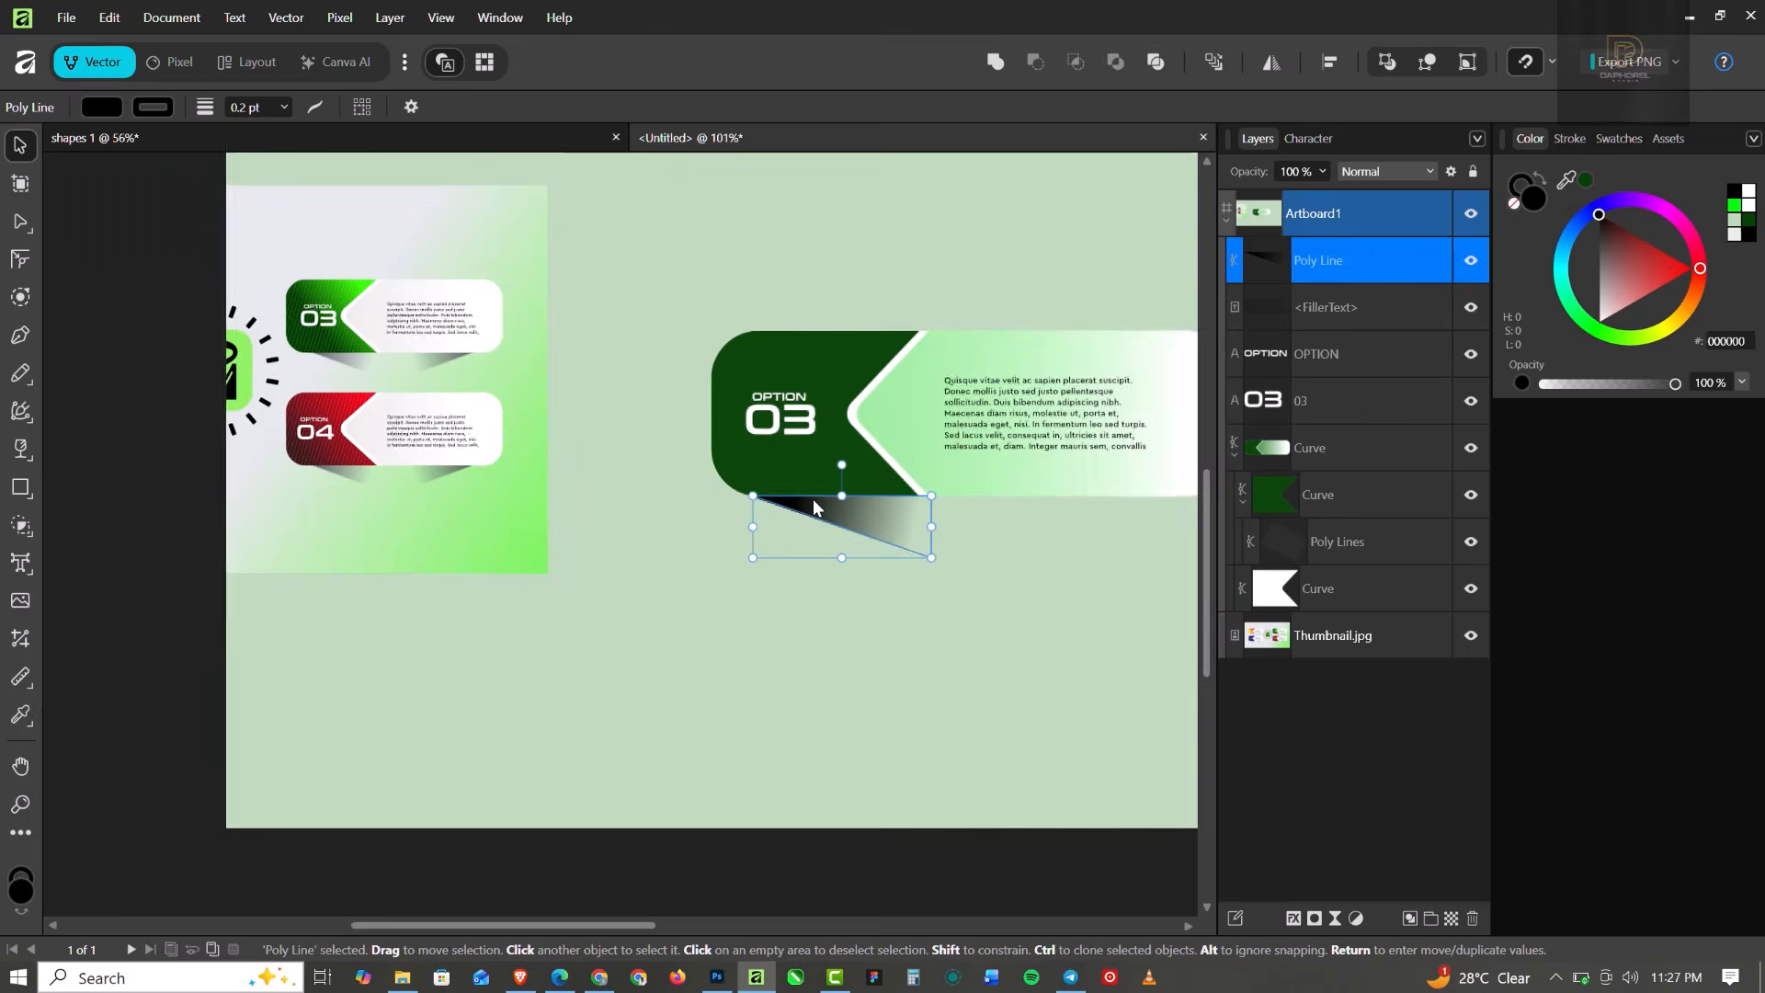
scroll(813, 505, up, 1)
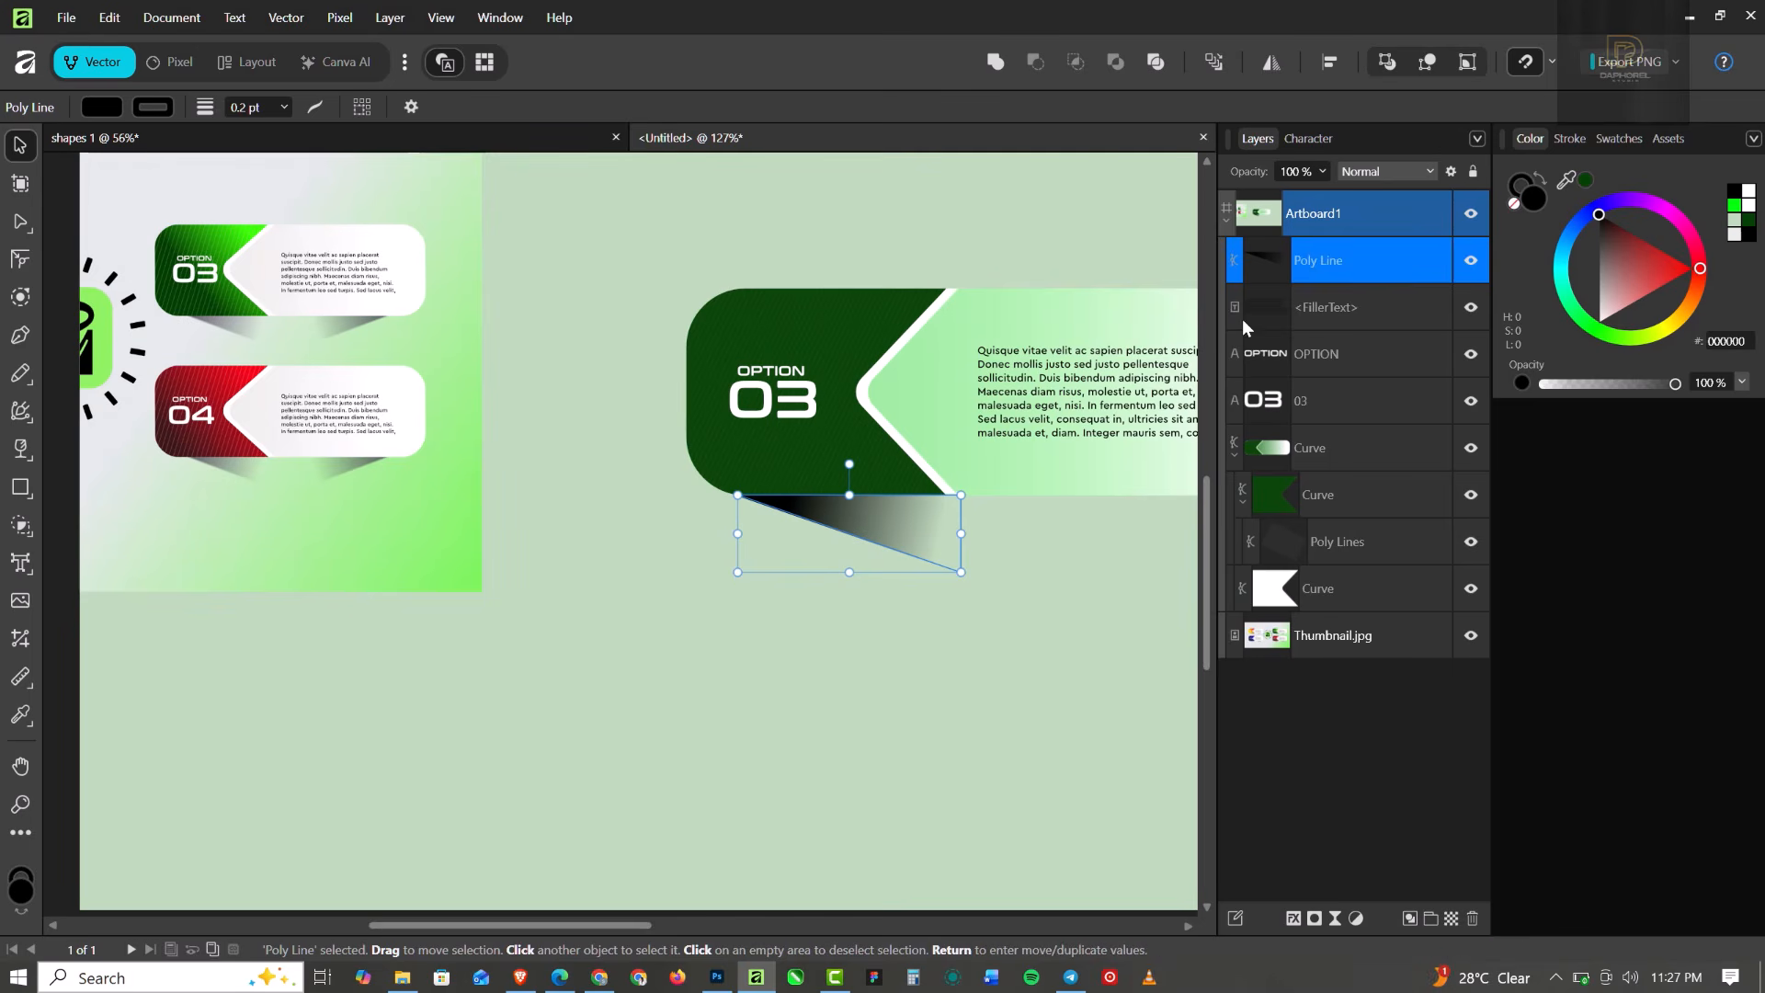
click(1751, 222)
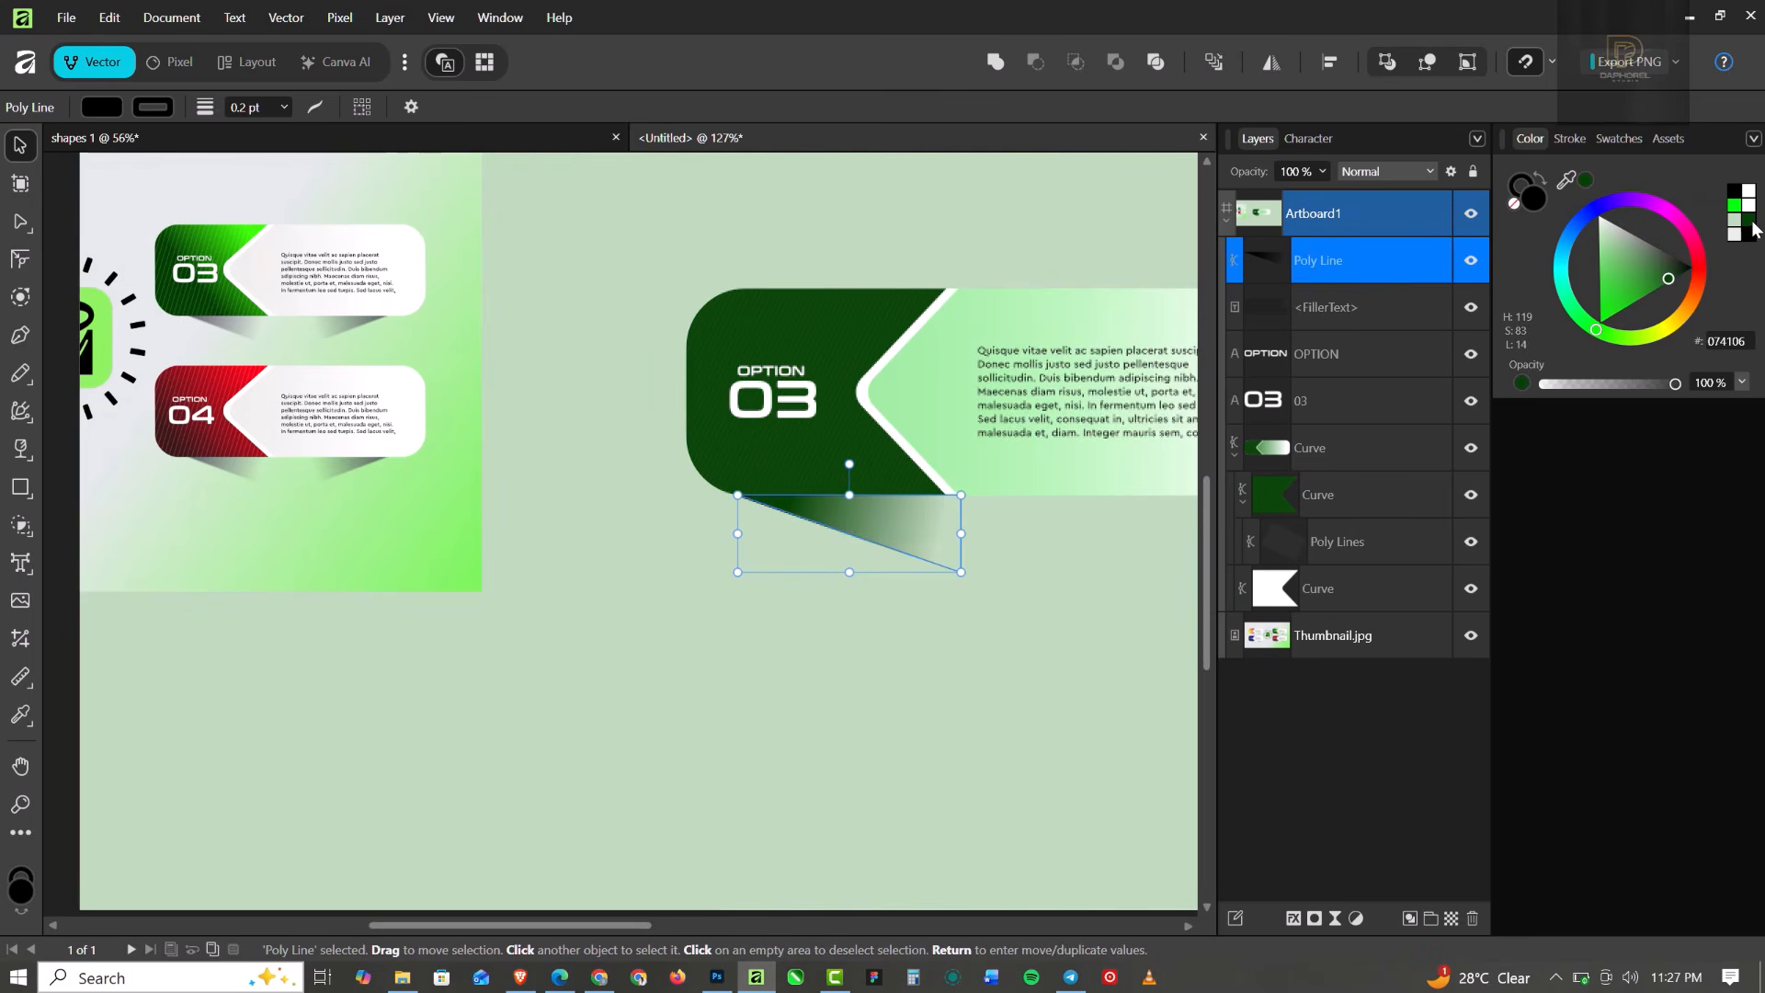
scroll(741, 511, up, 1)
scroll(840, 496, up, 1)
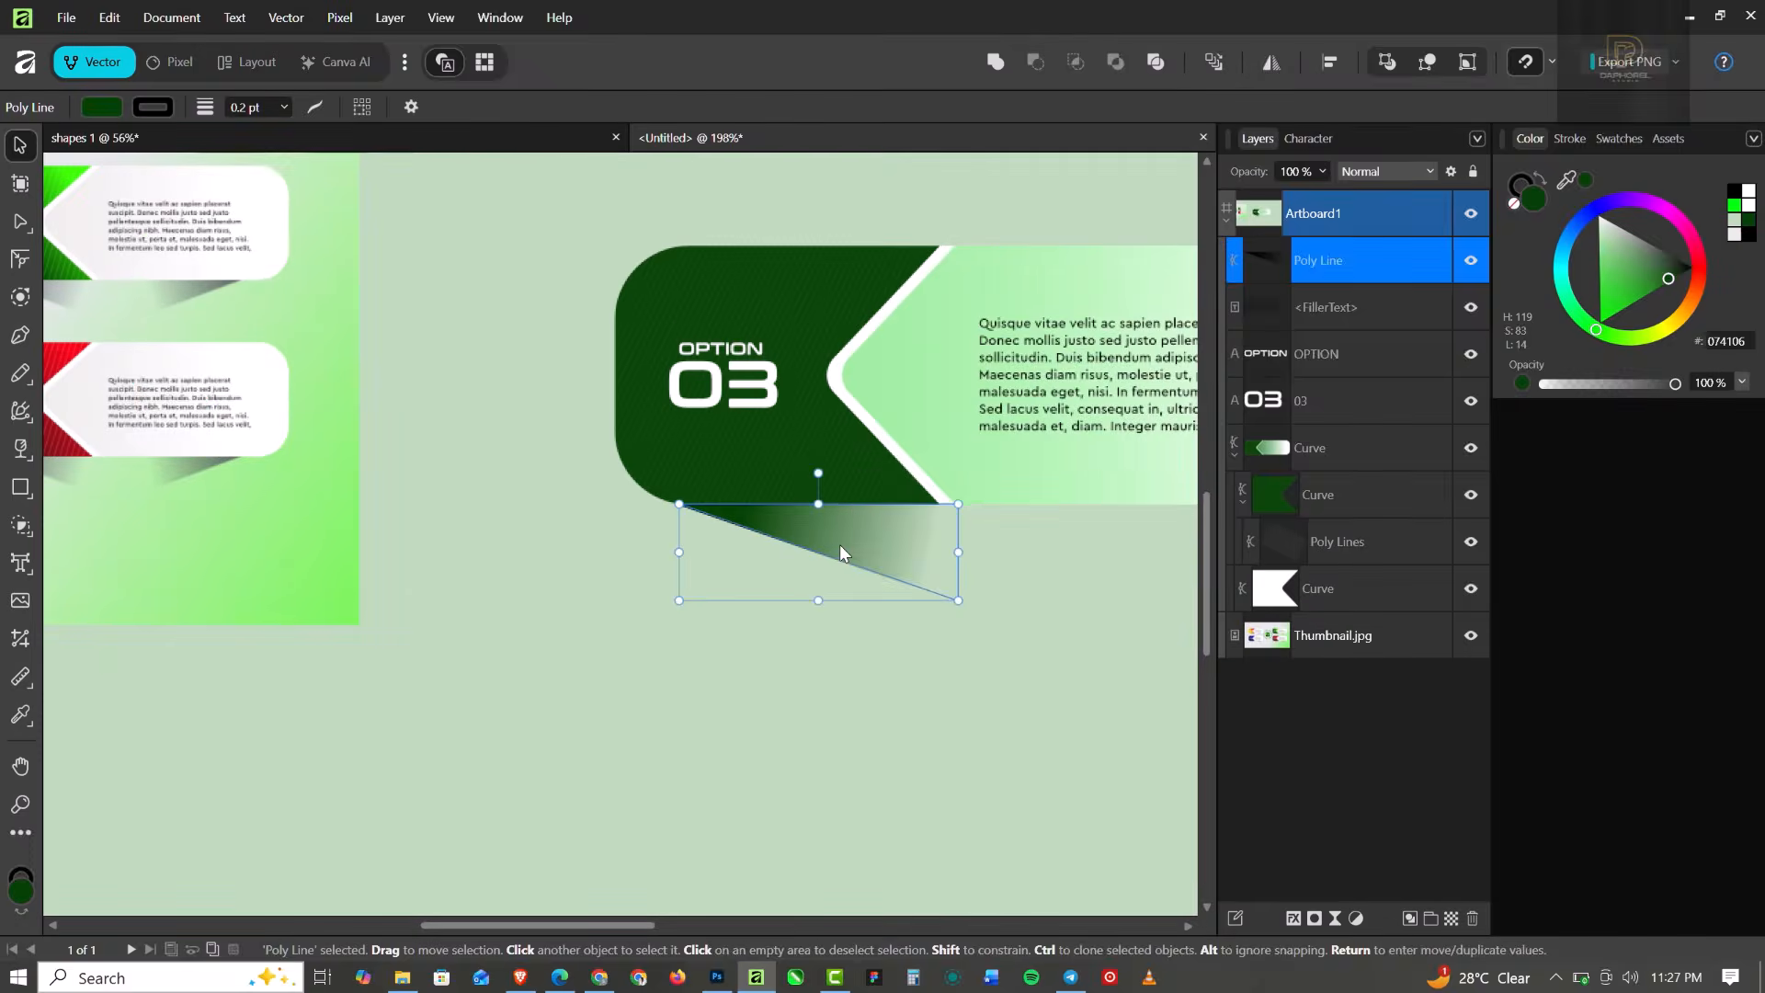
click(1520, 187)
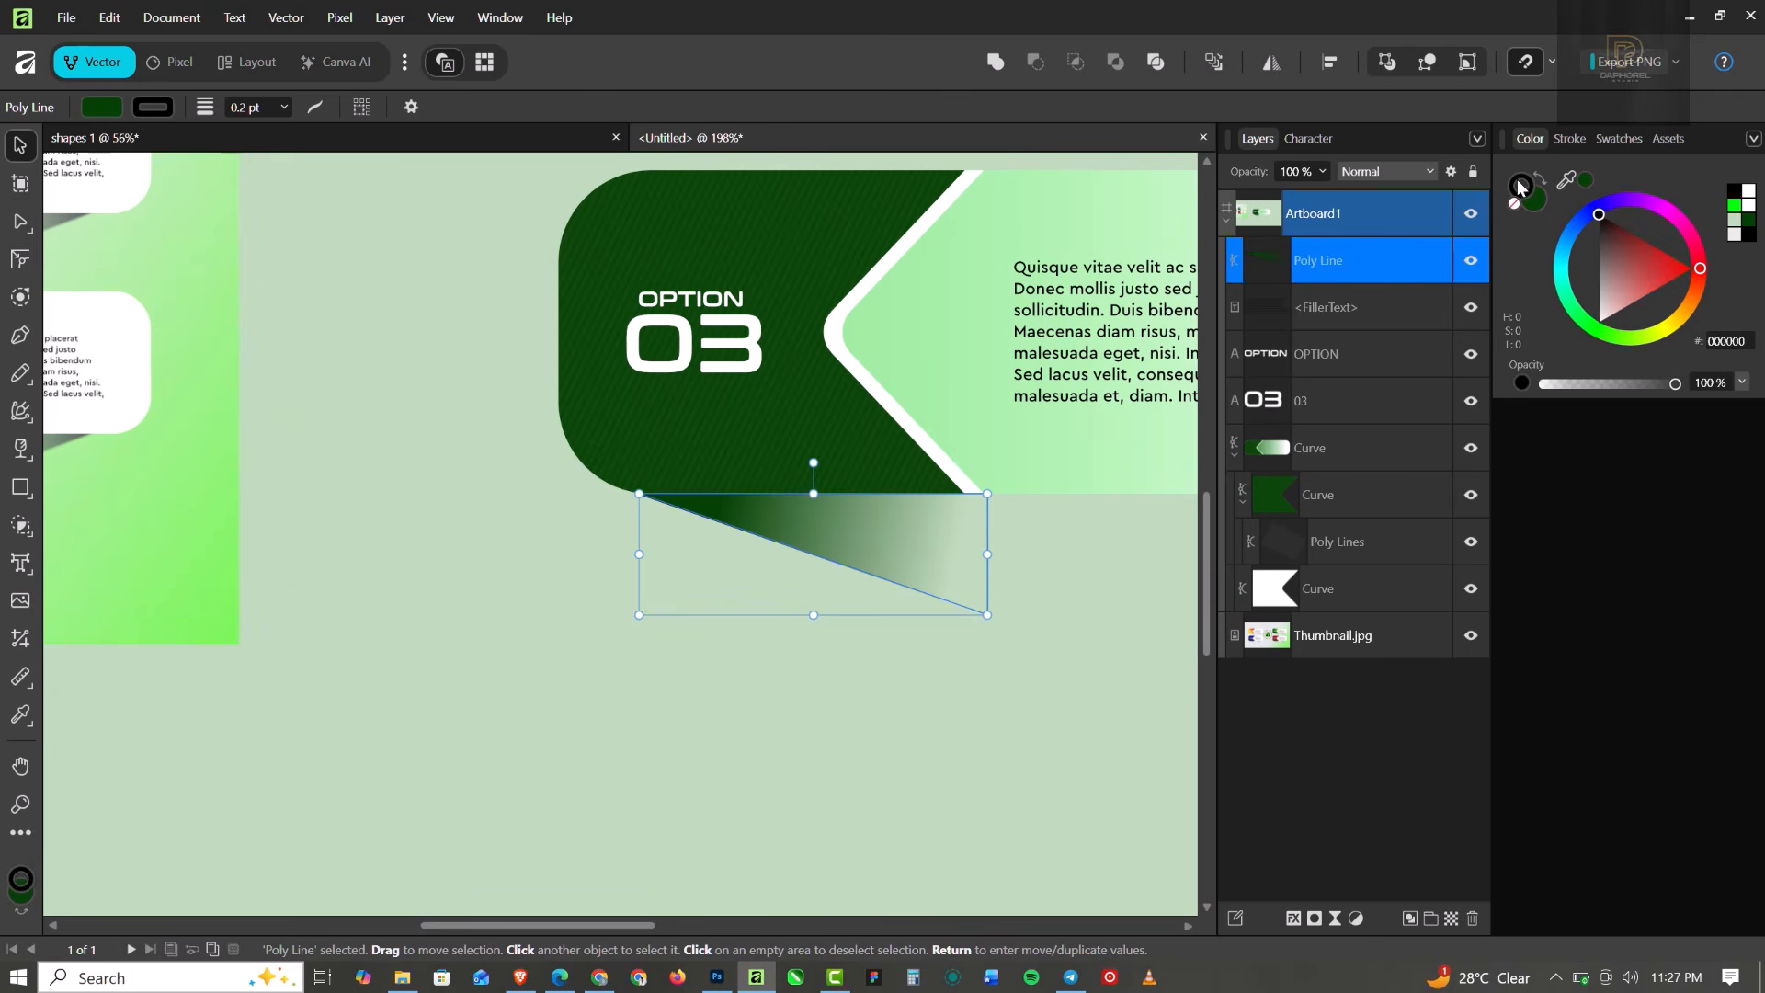
click(1515, 203)
click(1535, 204)
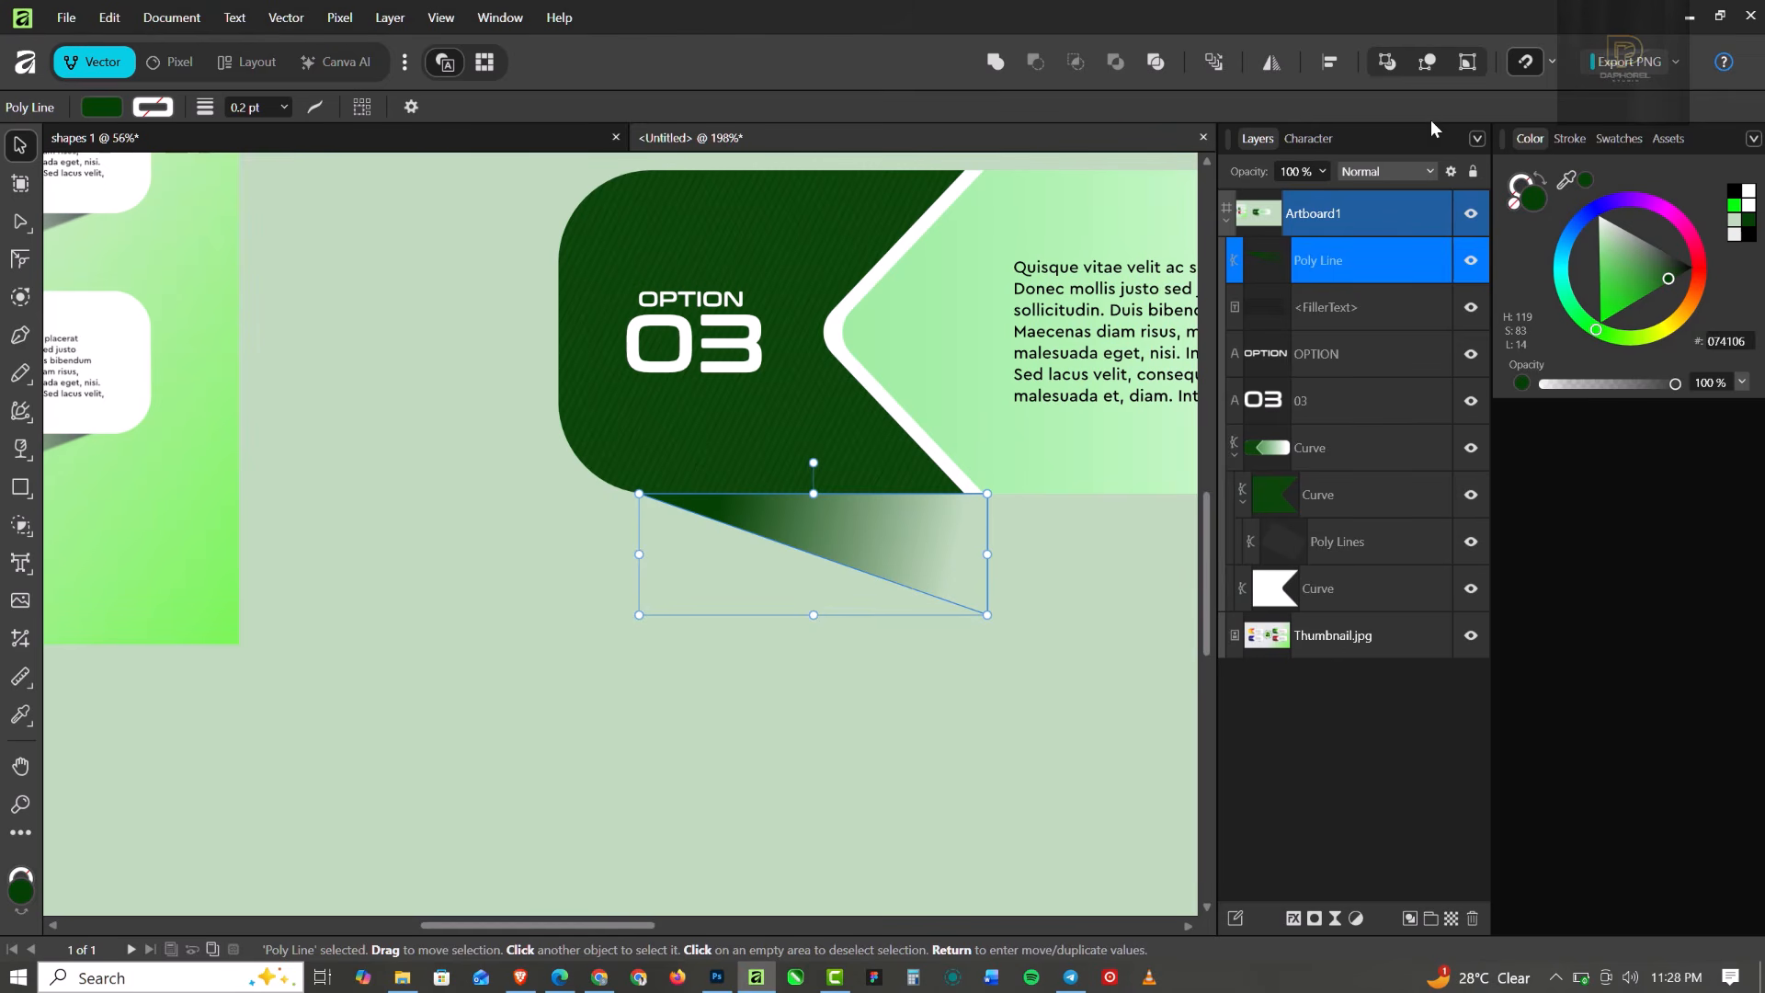
Add a live Gaussian Blur with a 2.3 px radius to the triangle shadow.
click(1337, 919)
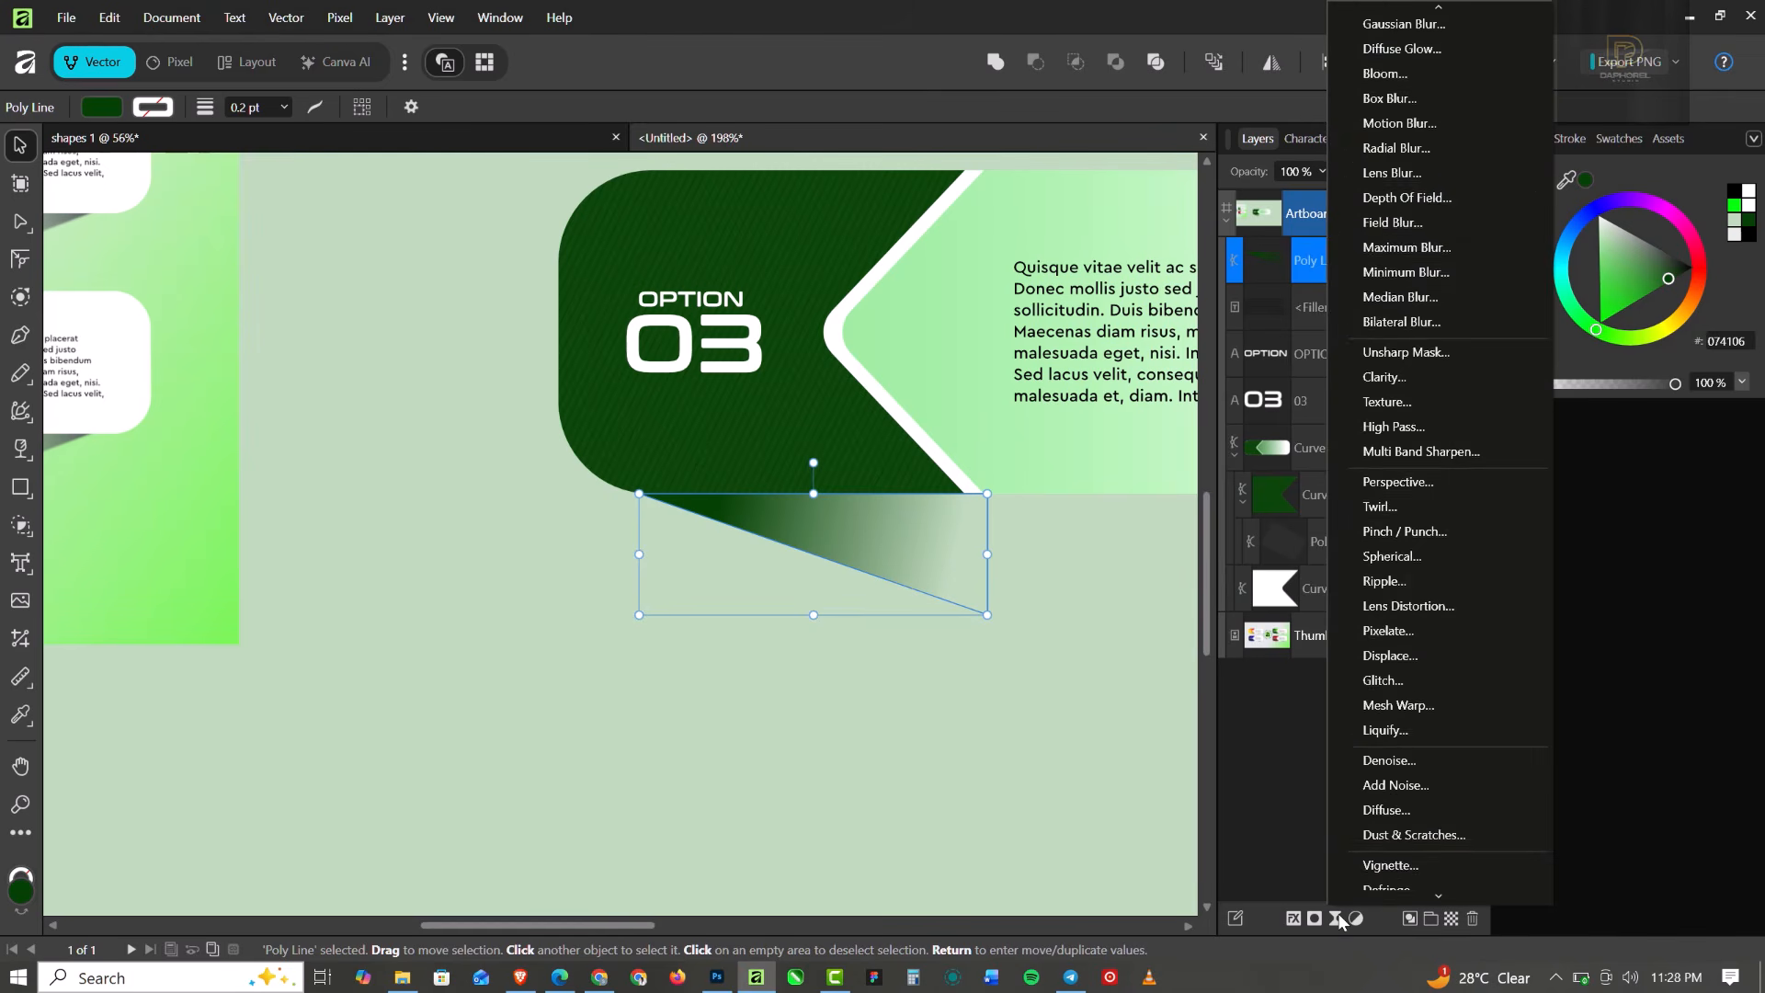
click(1404, 14)
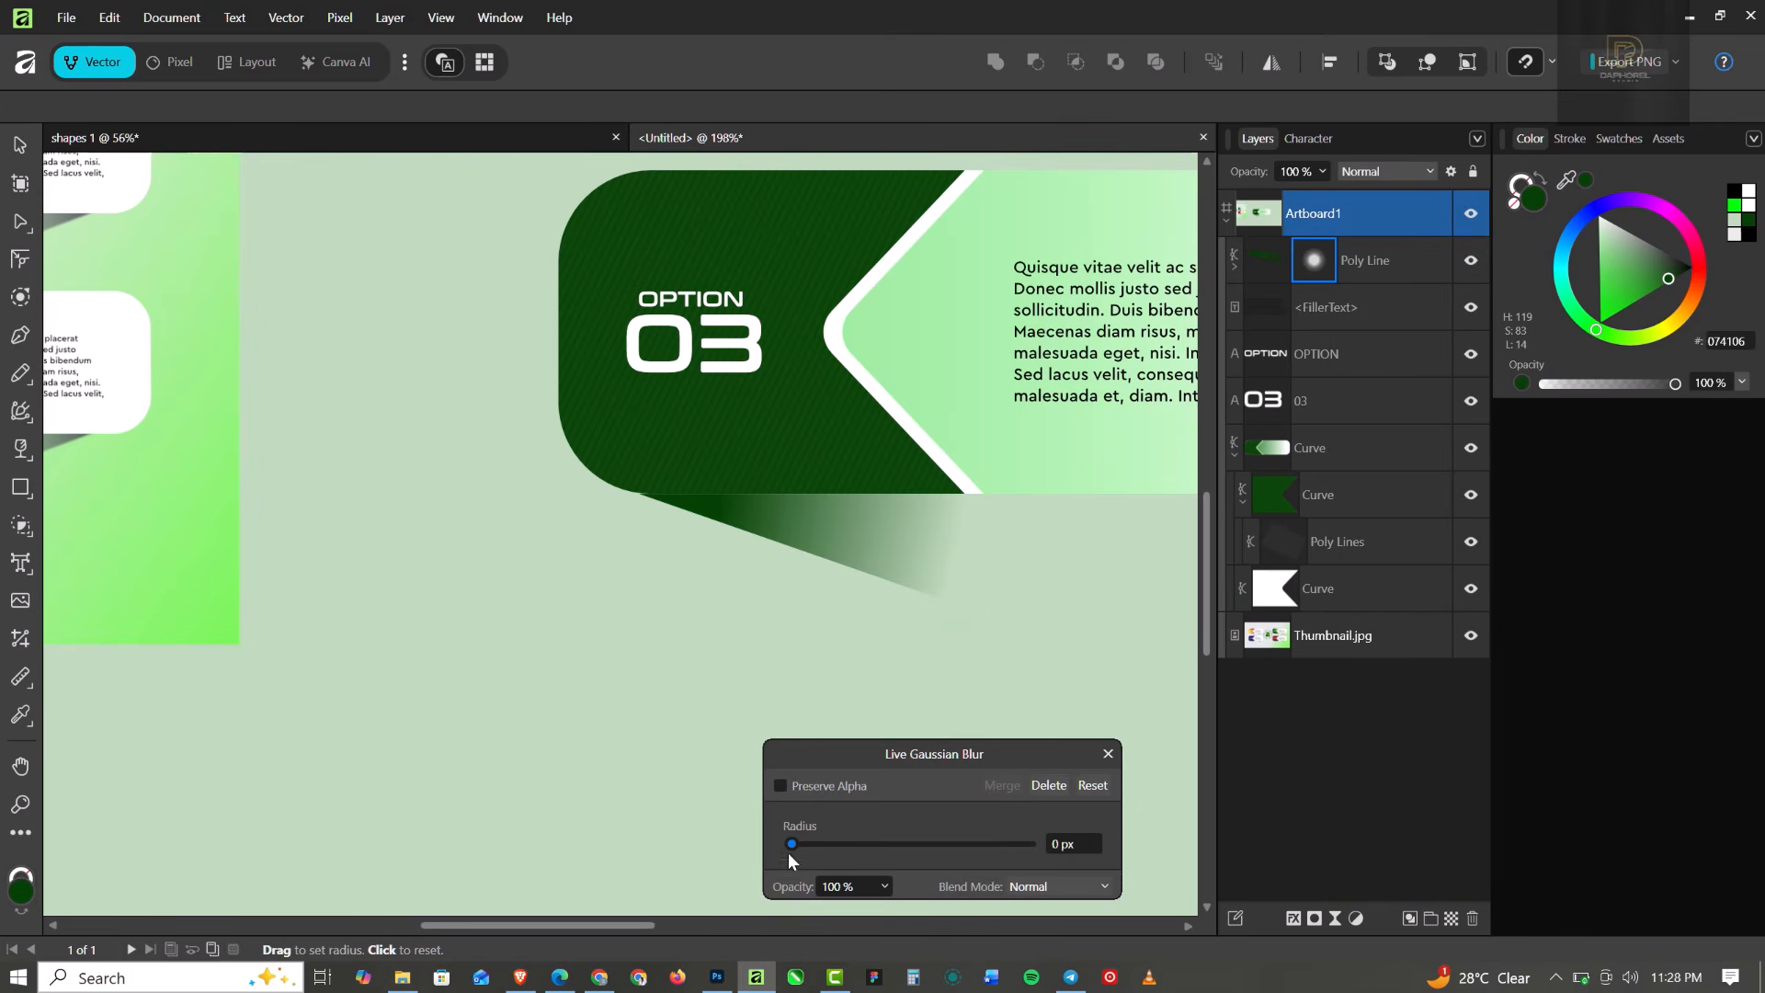
drag(788, 853, 852, 841)
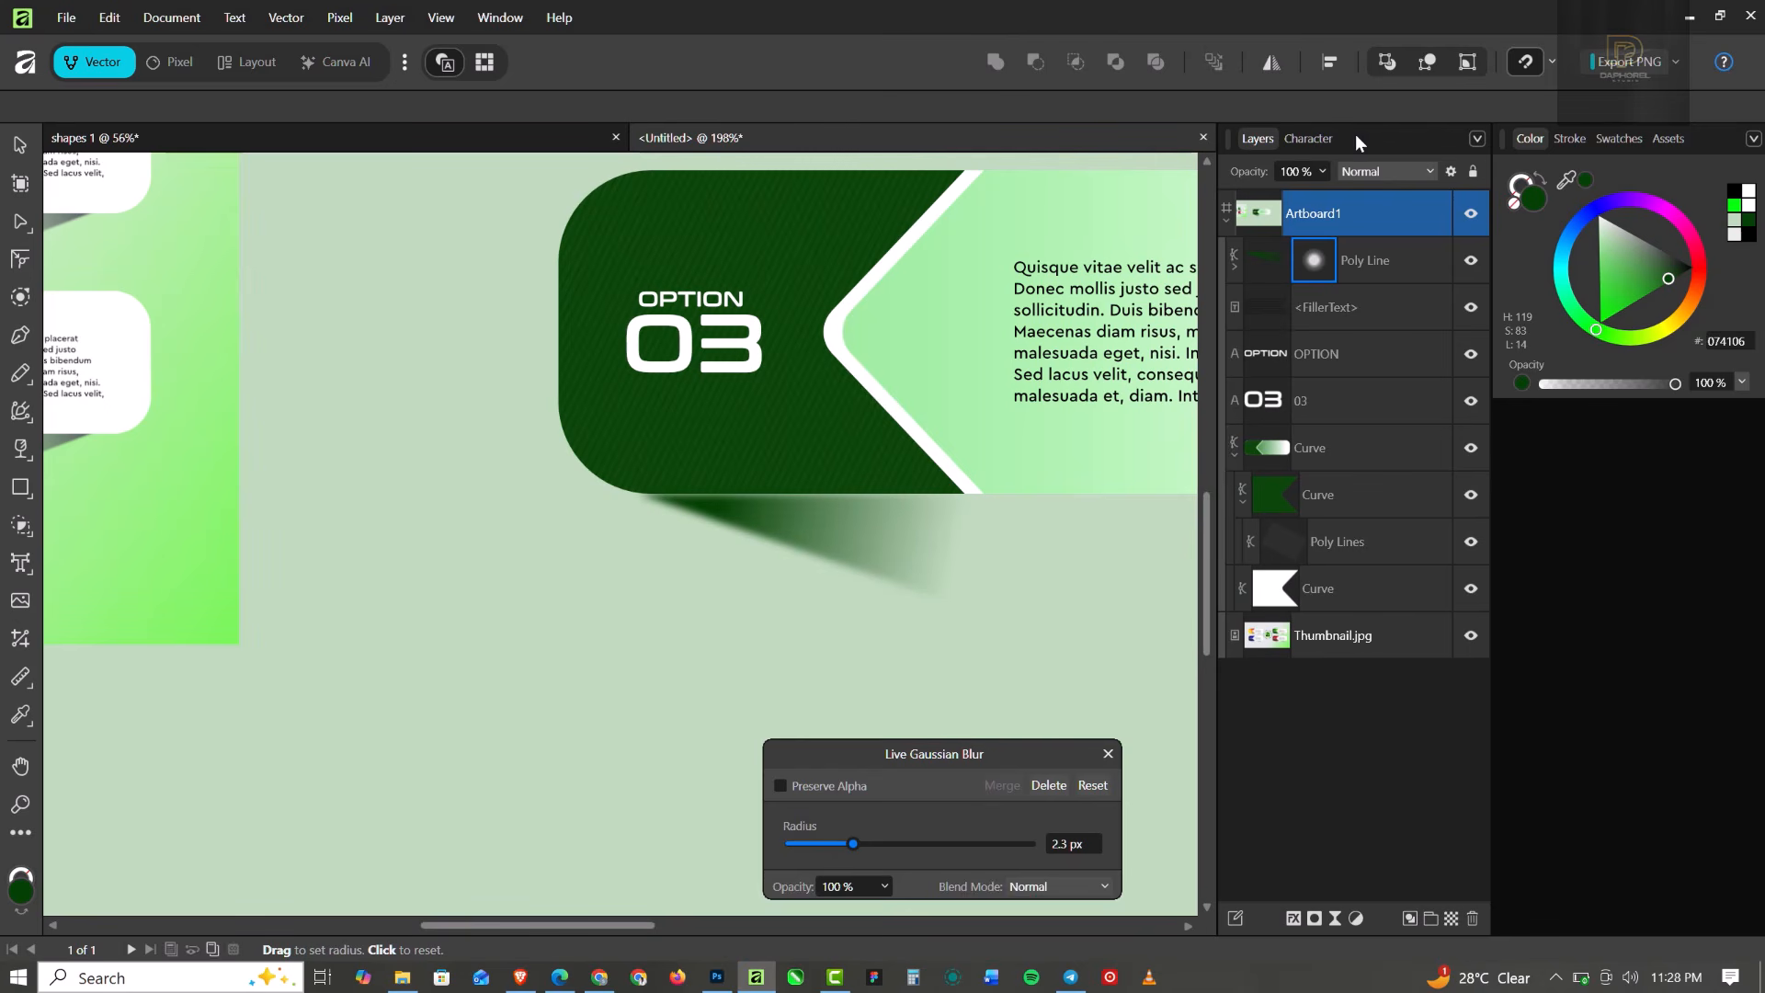
key(v)
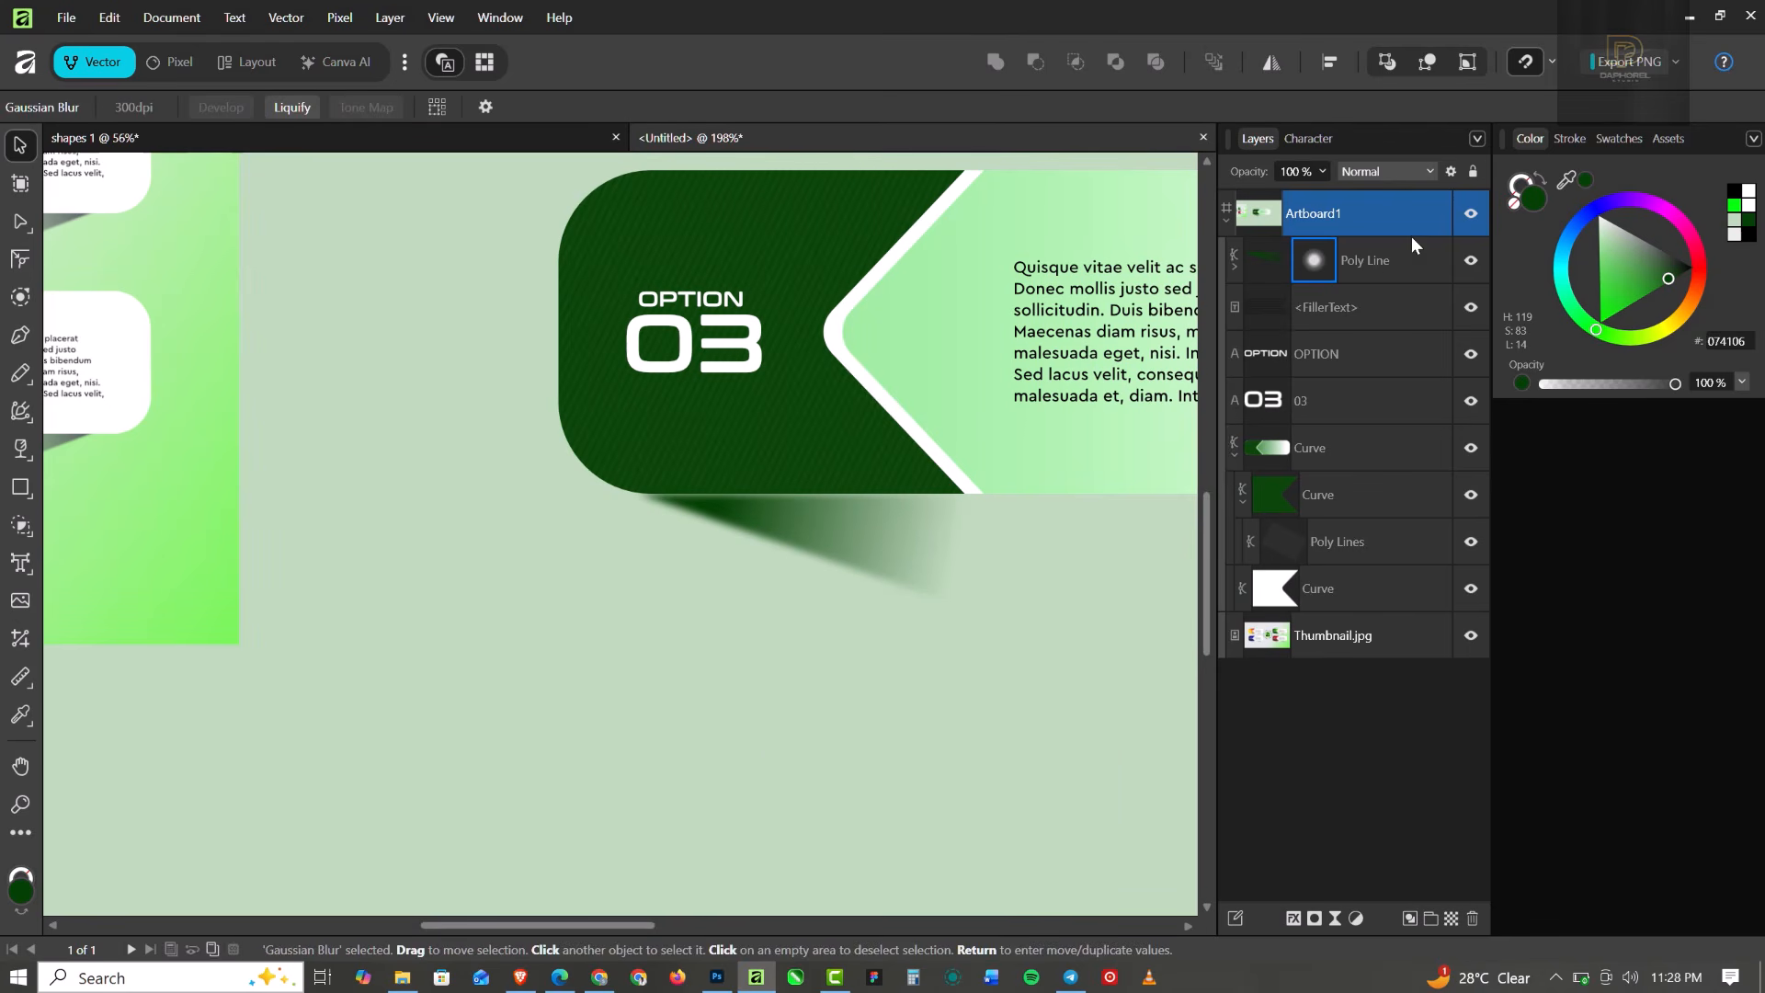
Place the blurred triangle's layer directly beneath the main banner curve and above Thumbnail.jpg, without nesting it in the curve.
drag(1399, 264, 1395, 563)
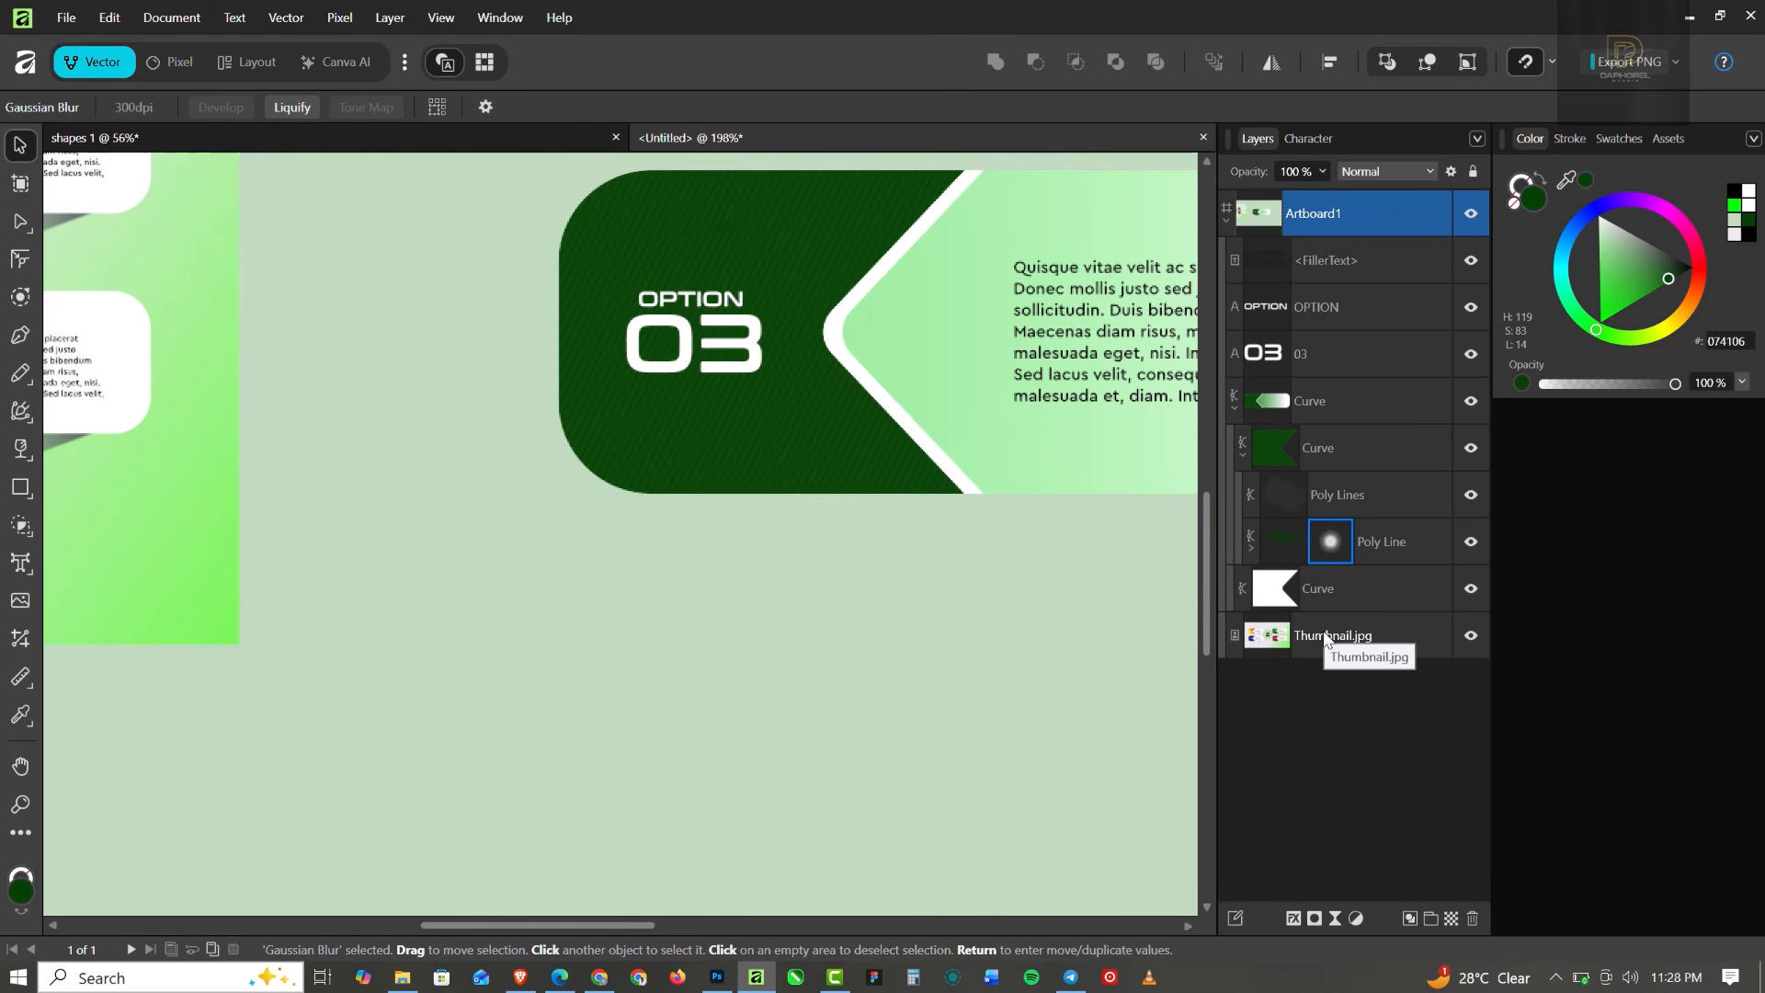
key(ctrl+z)
click(1410, 260)
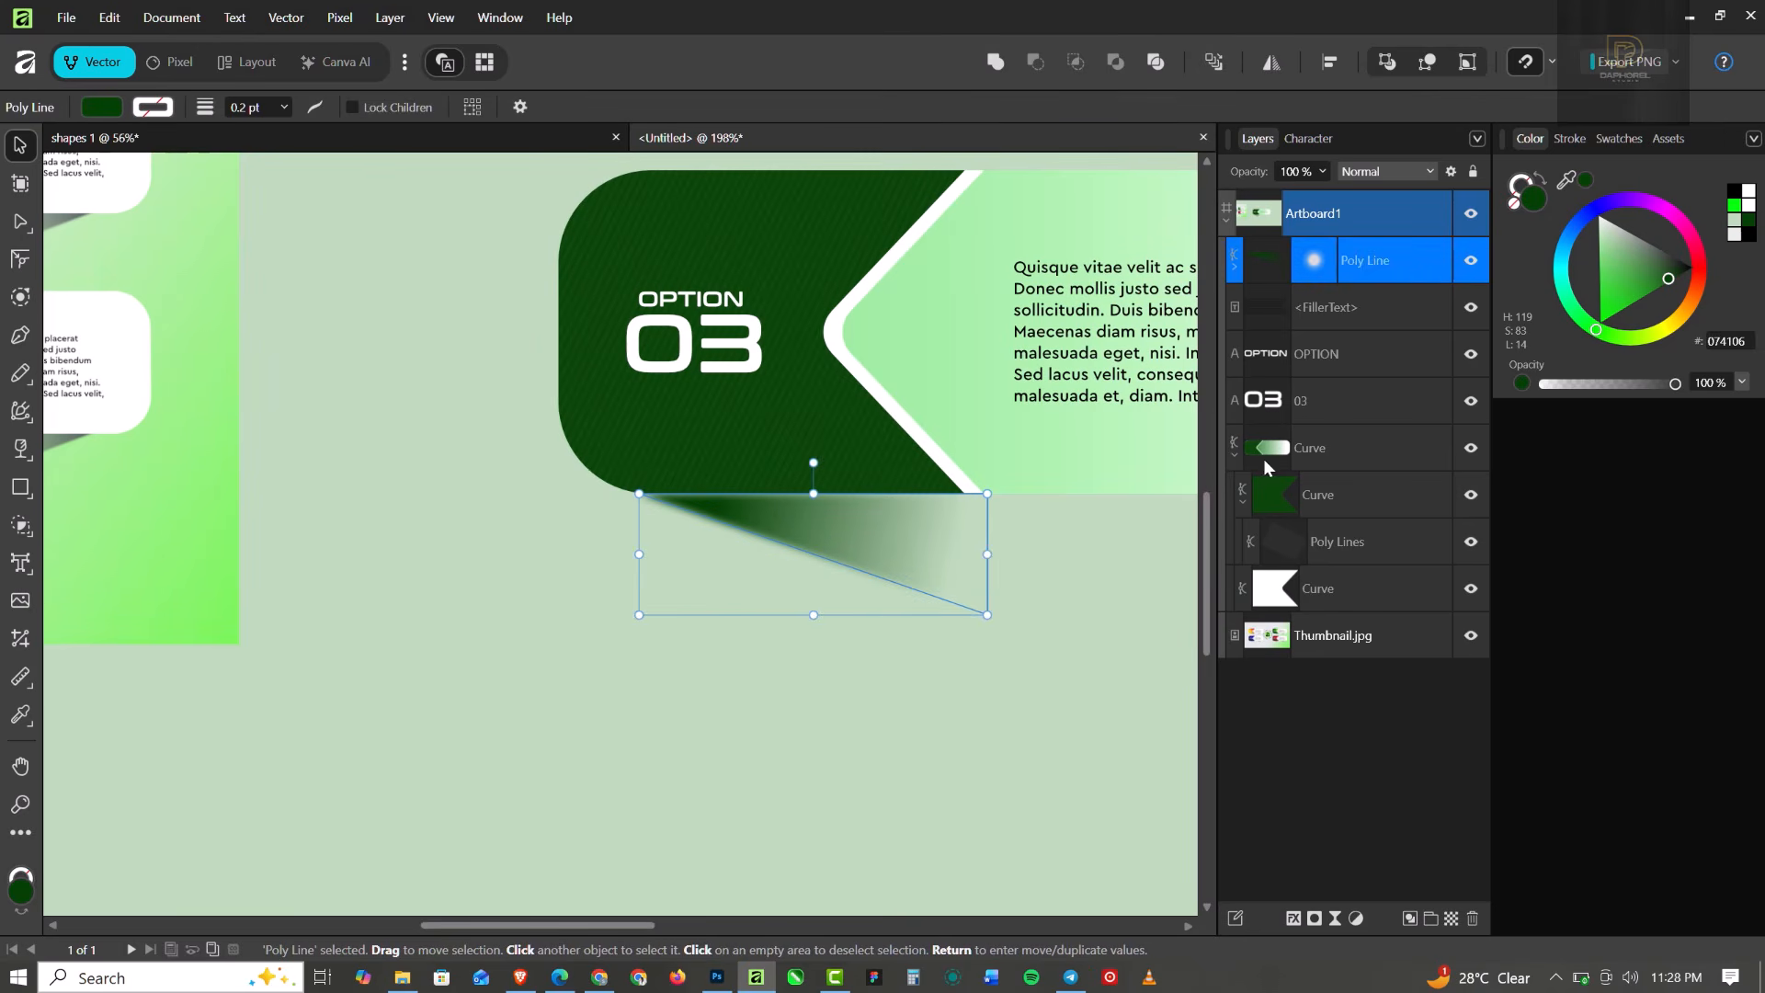
click(1233, 451)
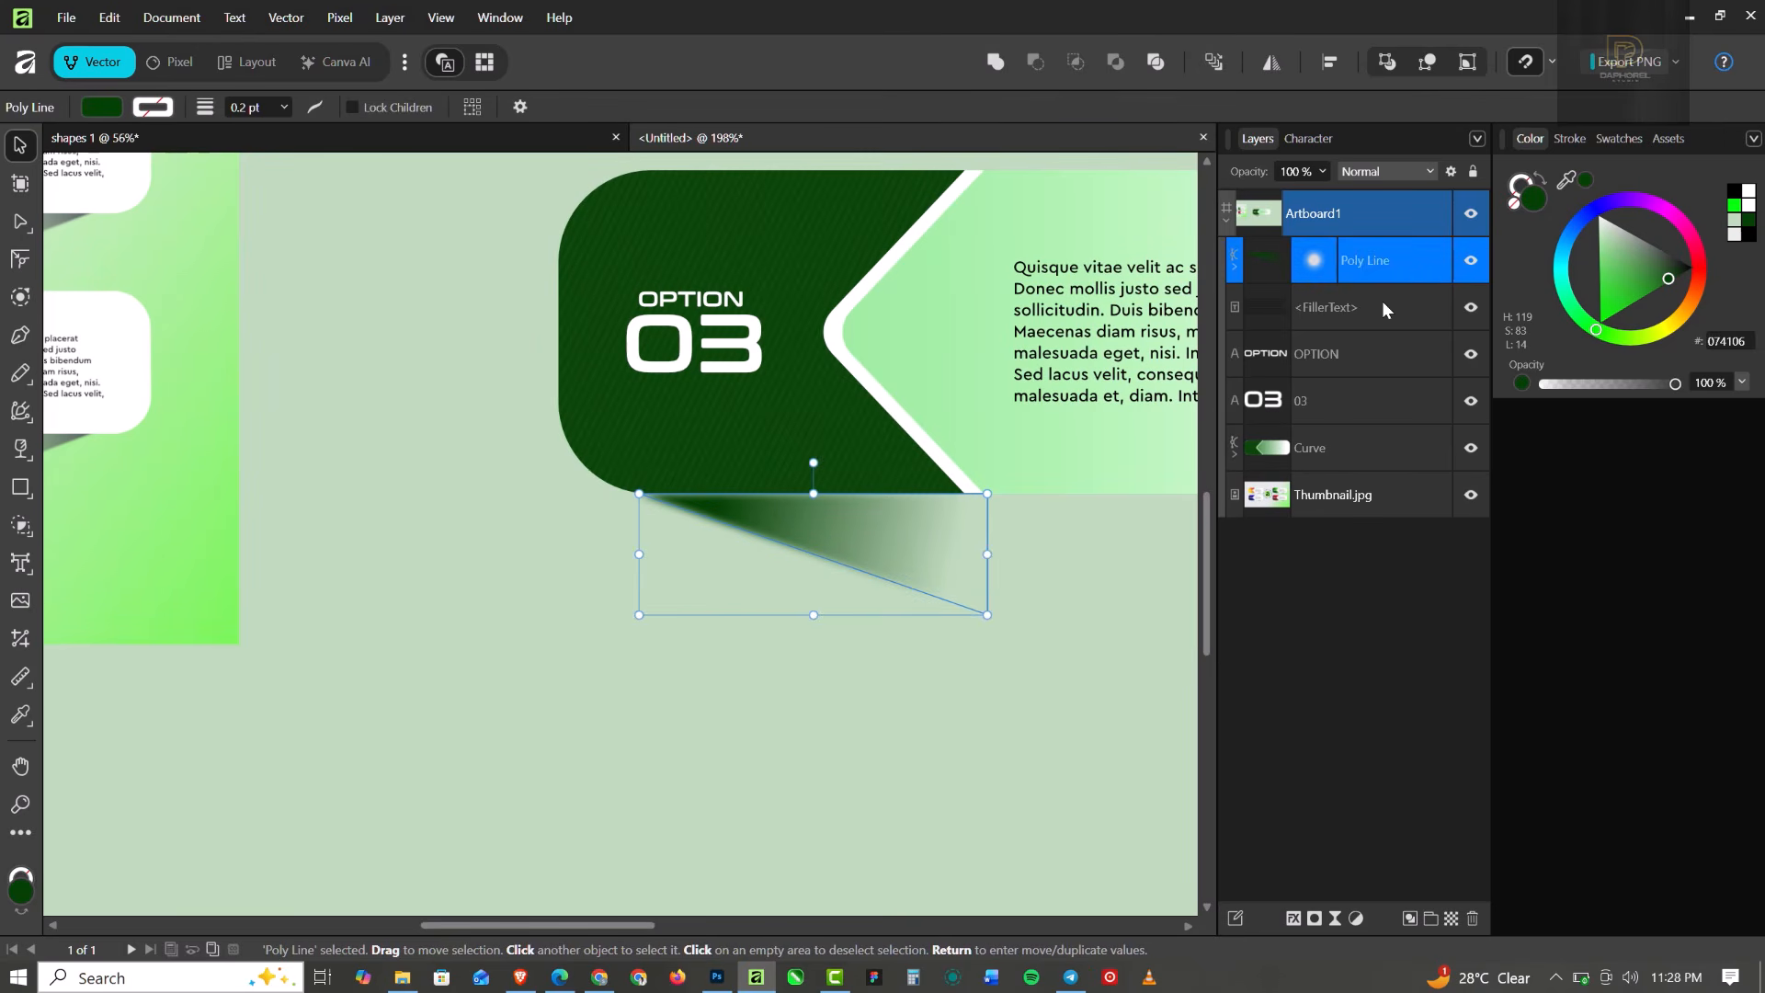
drag(1414, 263, 1403, 465)
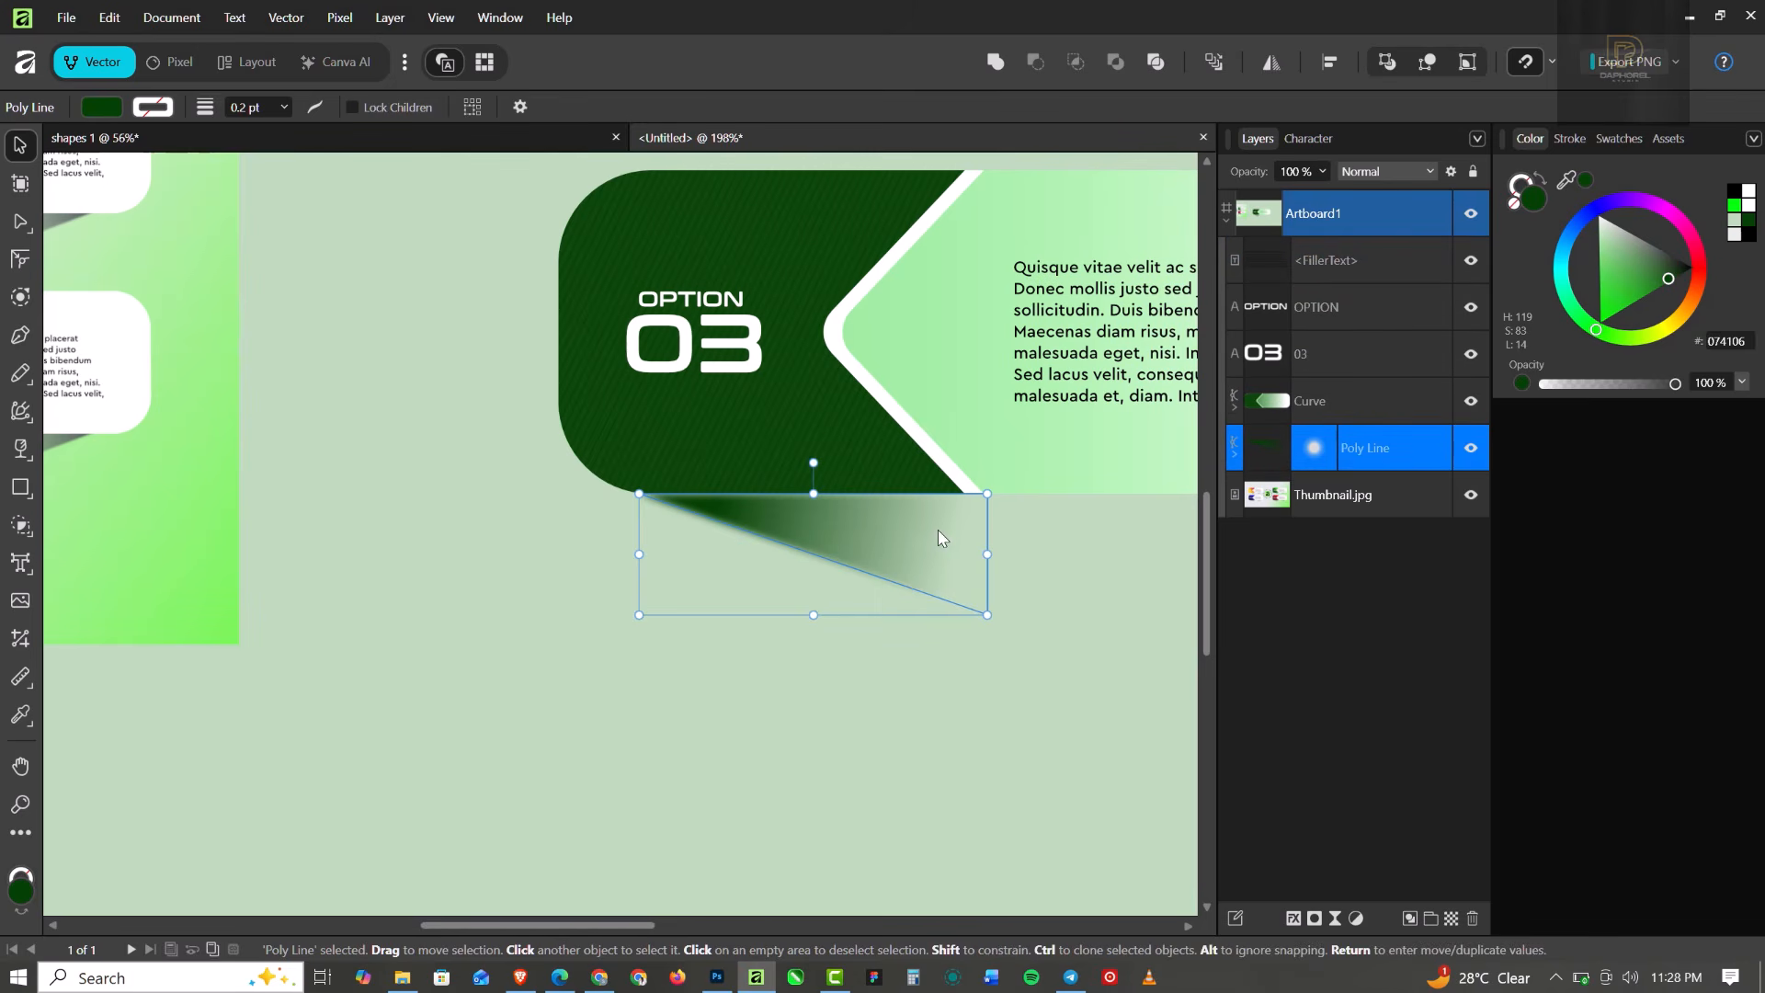
Shift the triangle shadow slightly upward so its top edge tucks behind the banner's lower edge.
drag(938, 529, 938, 516)
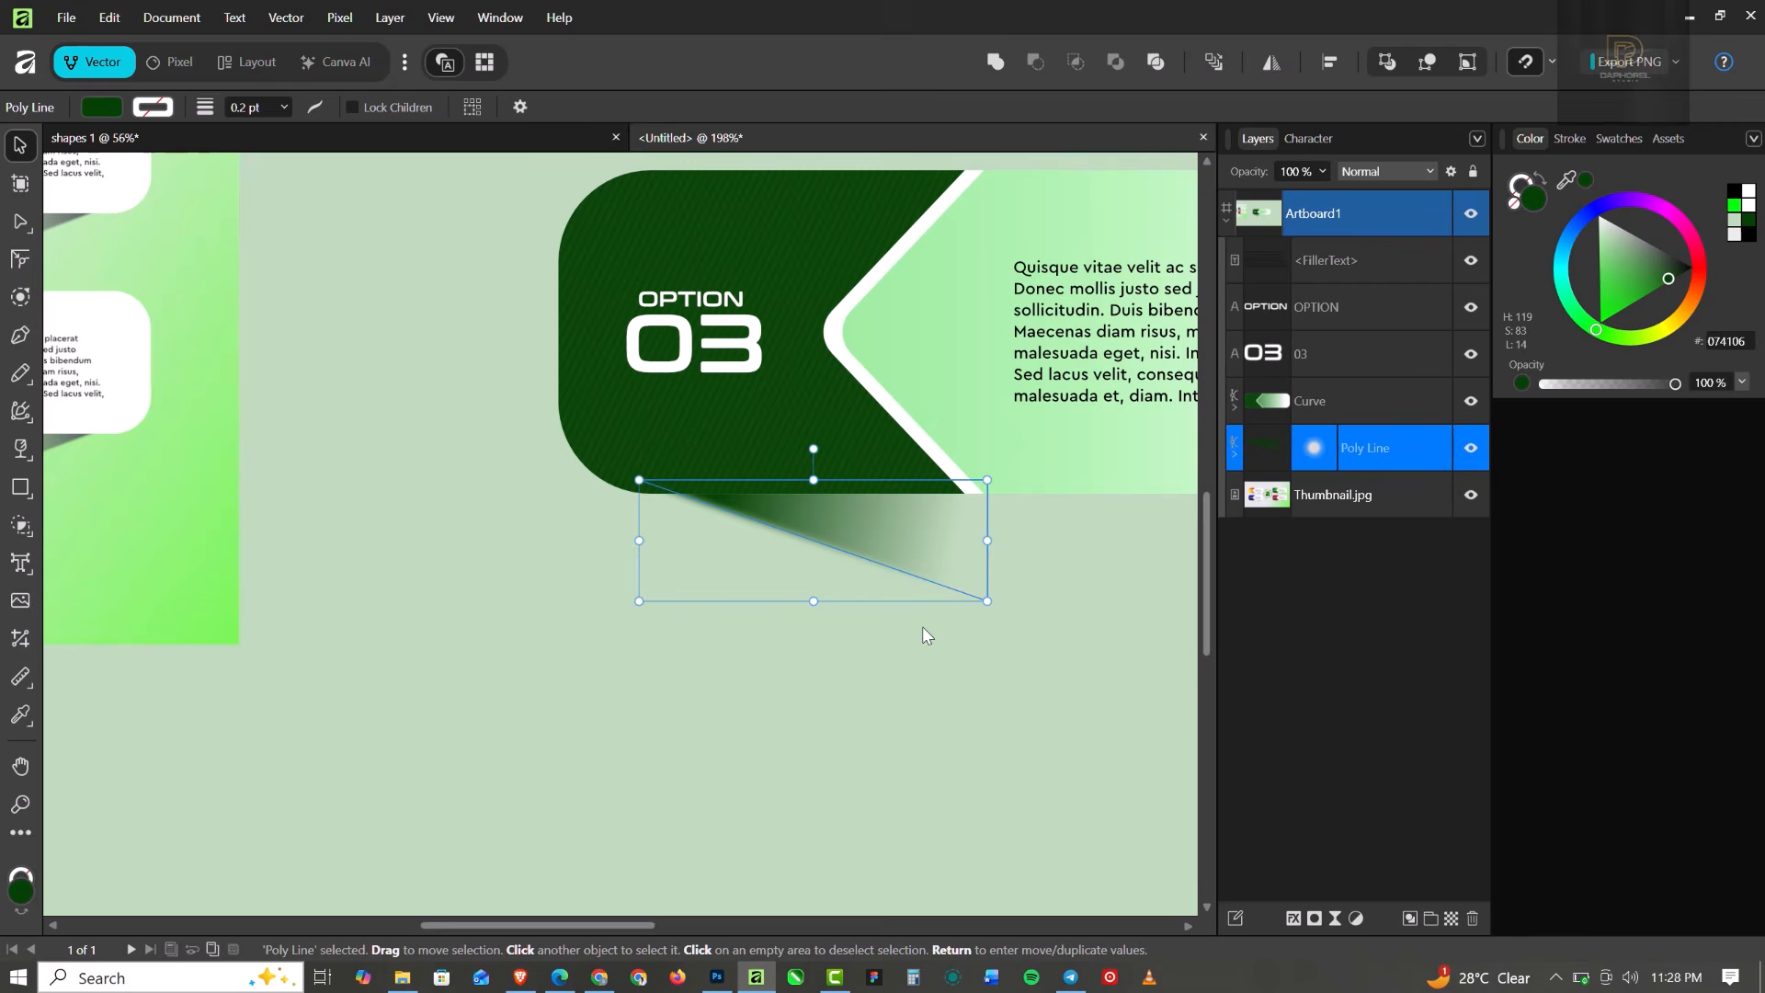
click(873, 669)
scroll(784, 512, down, 3)
scroll(776, 515, up, 4)
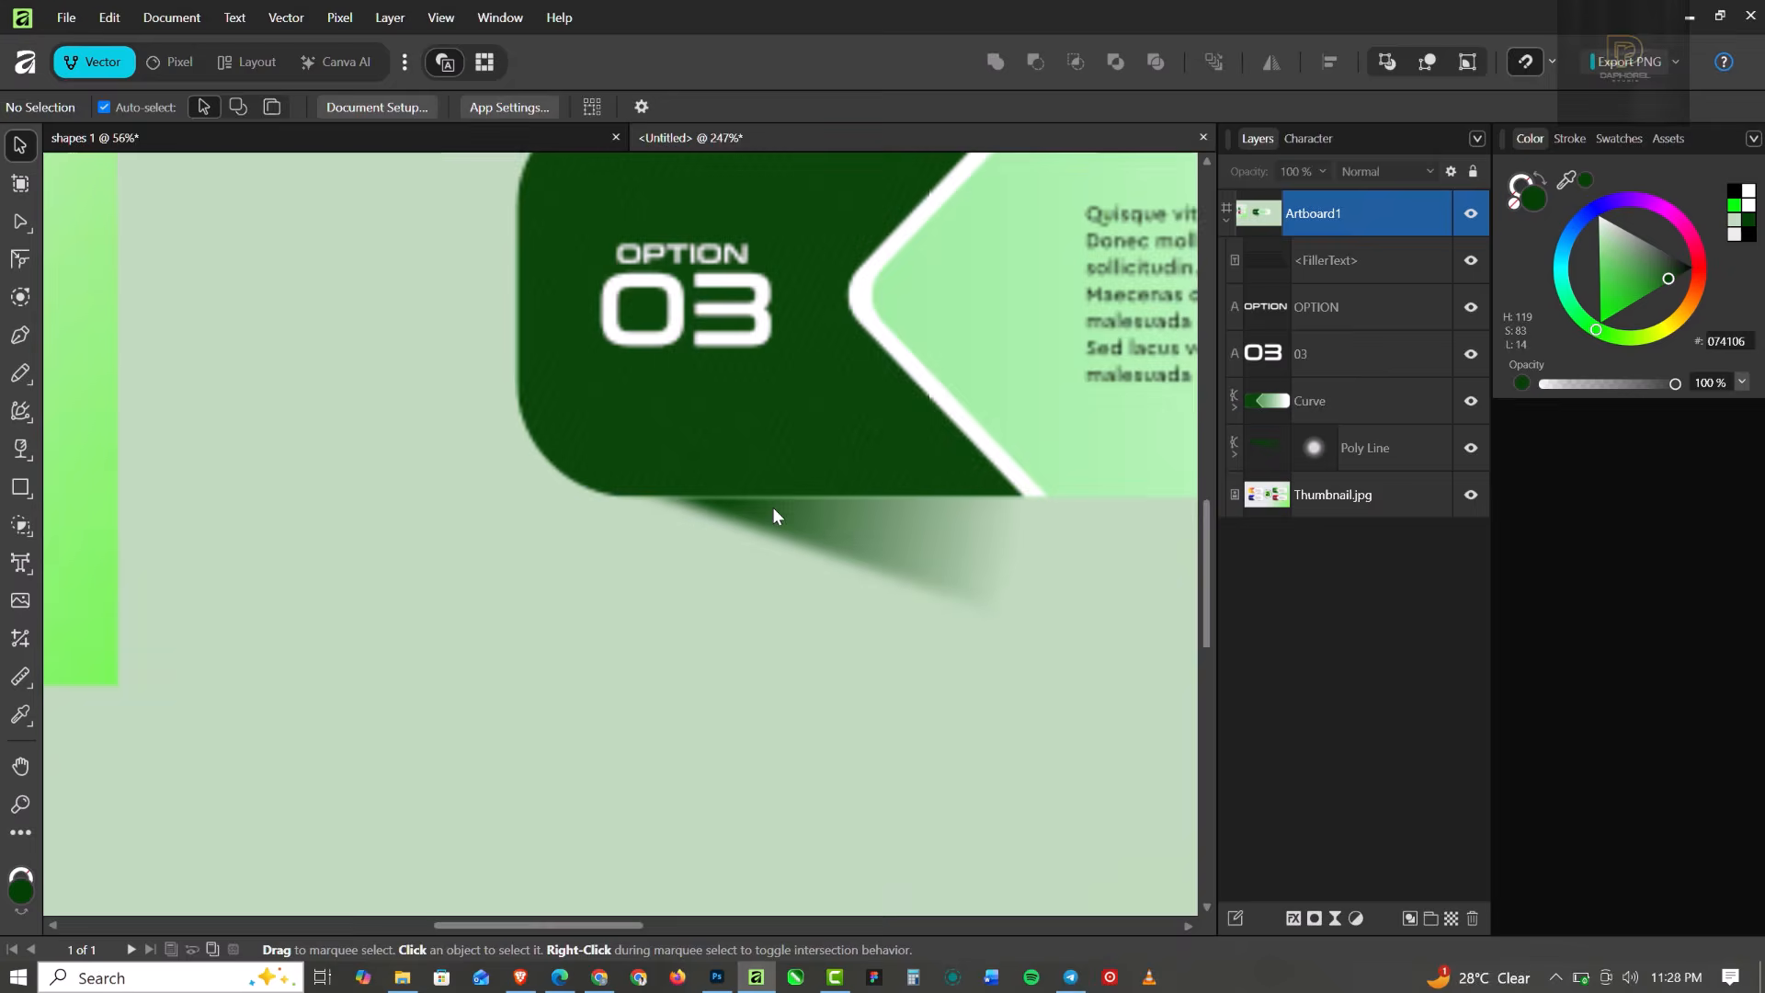
scroll(774, 515, up, 3)
click(780, 517)
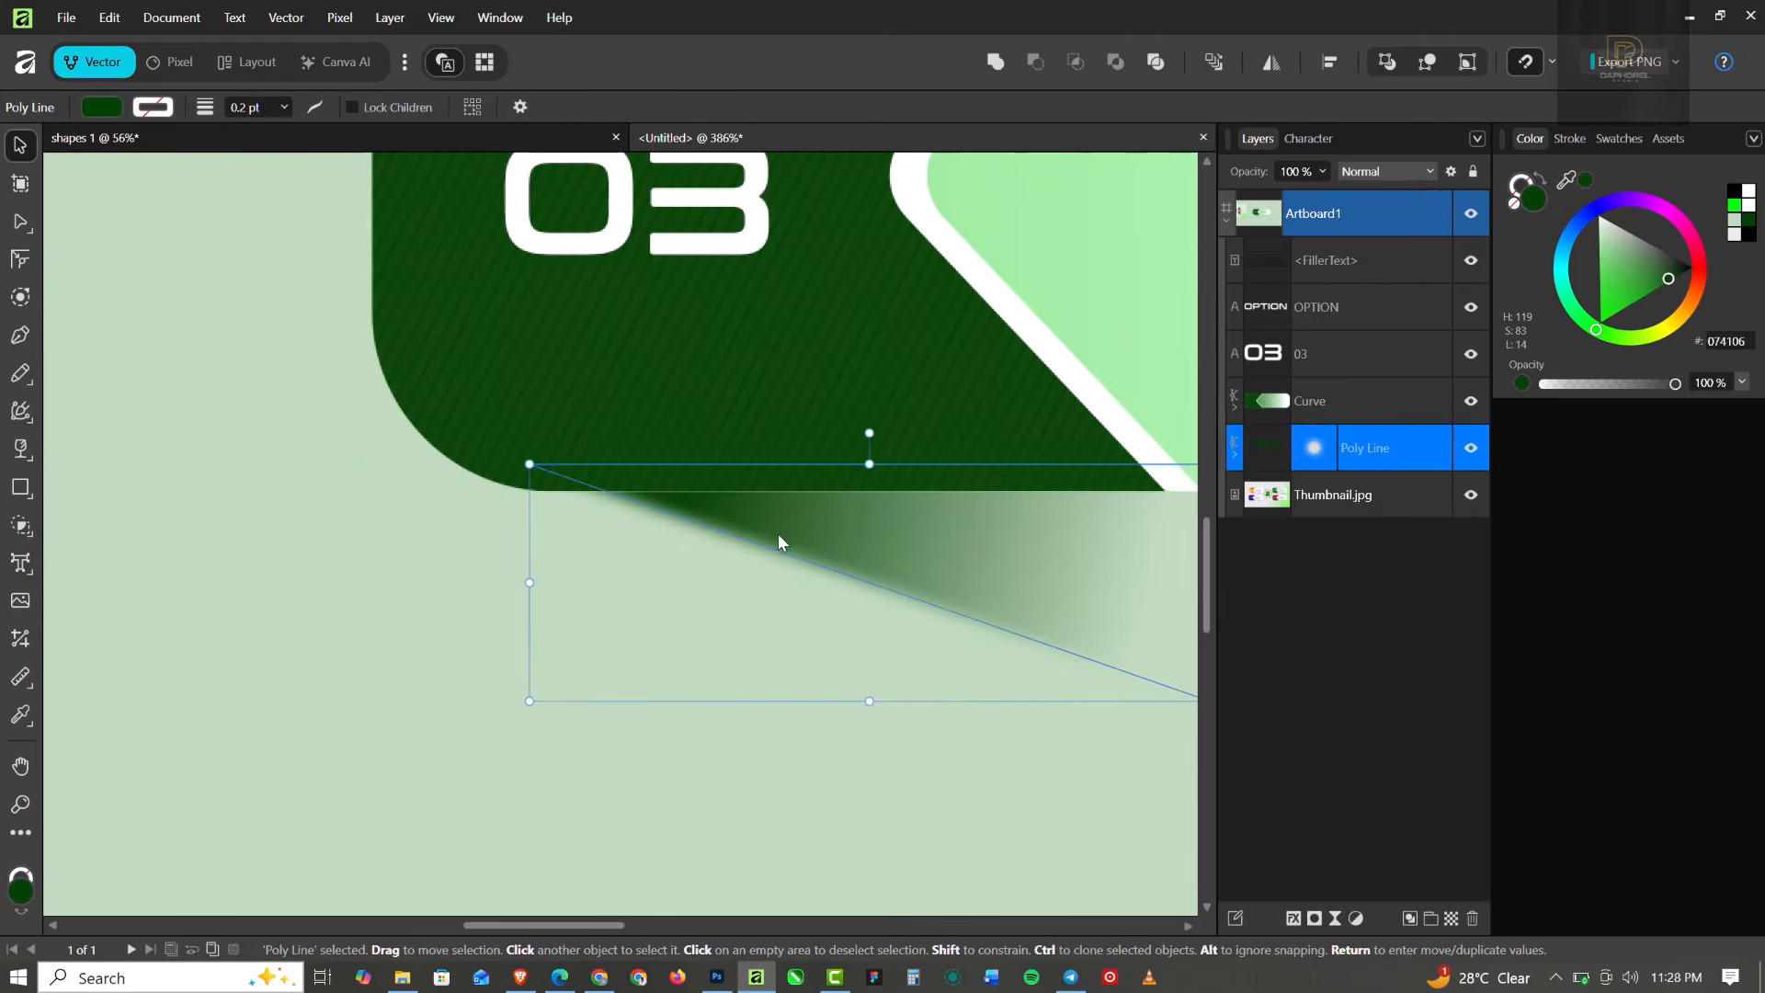
mouse_move(780, 542)
mouse_down()
mouse_move(762, 540)
mouse_move(780, 544)
mouse_move(785, 523)
mouse_up()
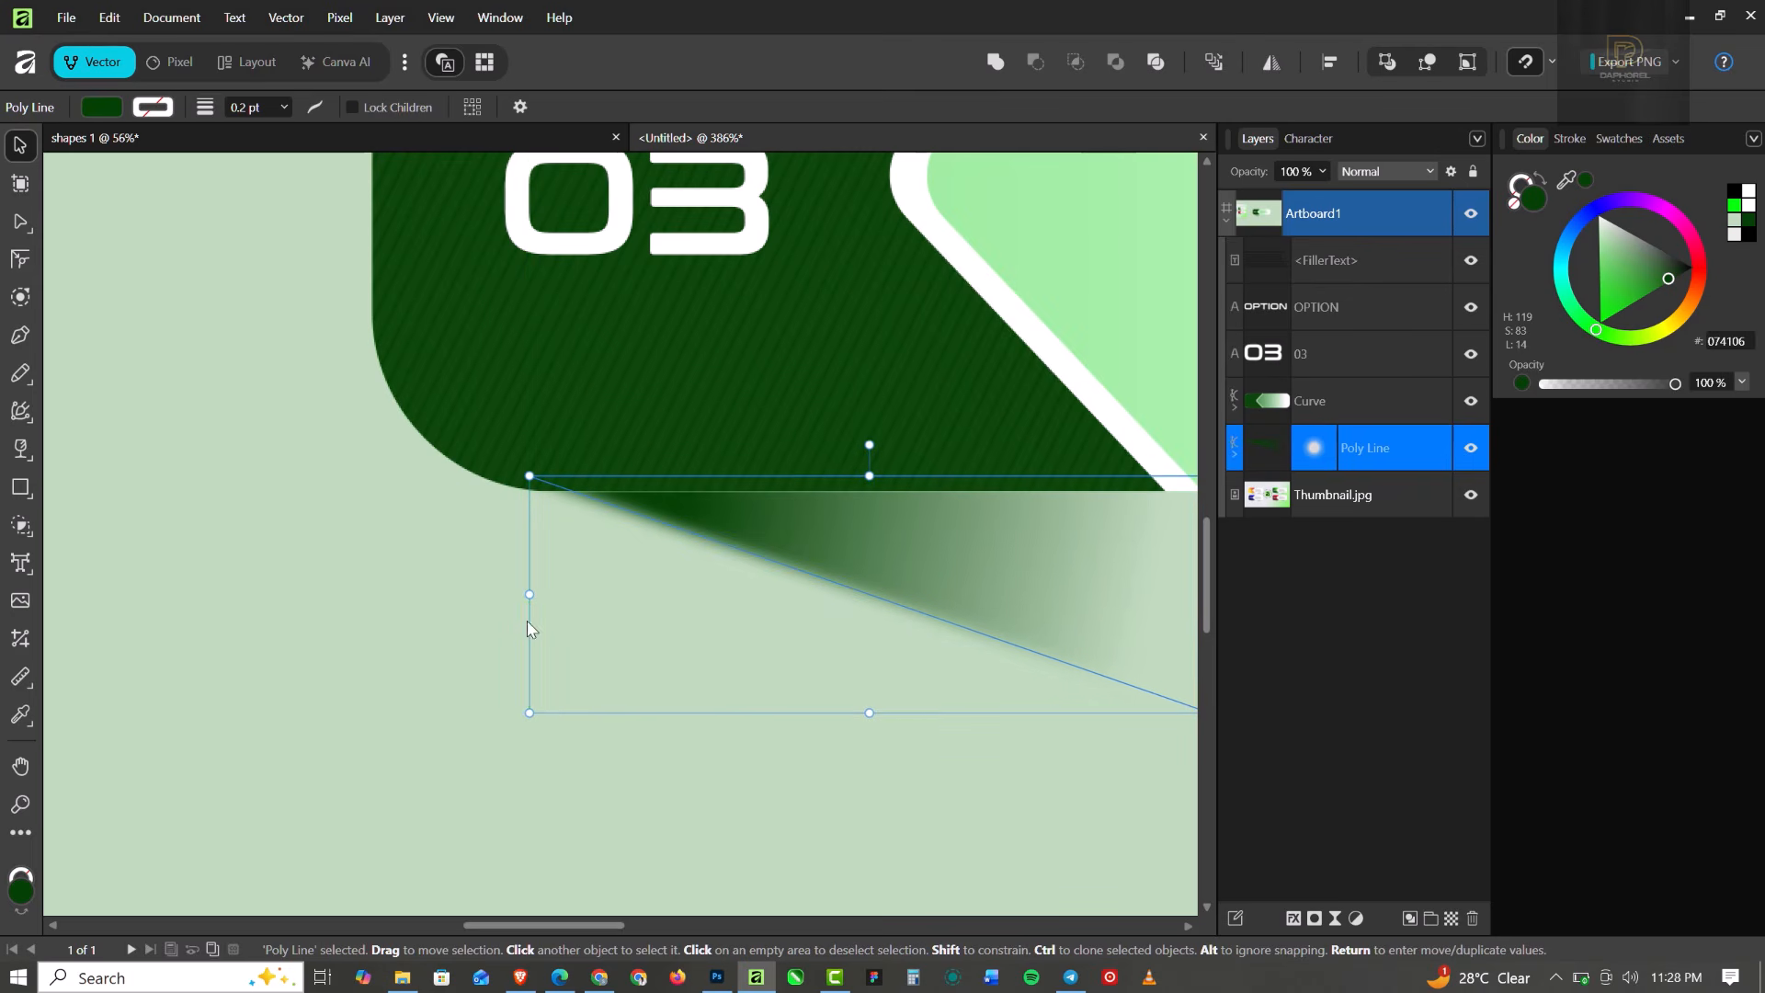
click(492, 539)
Duplicate the triangle shadow beneath the banner's white end and flip the copy horizontally to mirror the first one.
scroll(577, 548, down, 14)
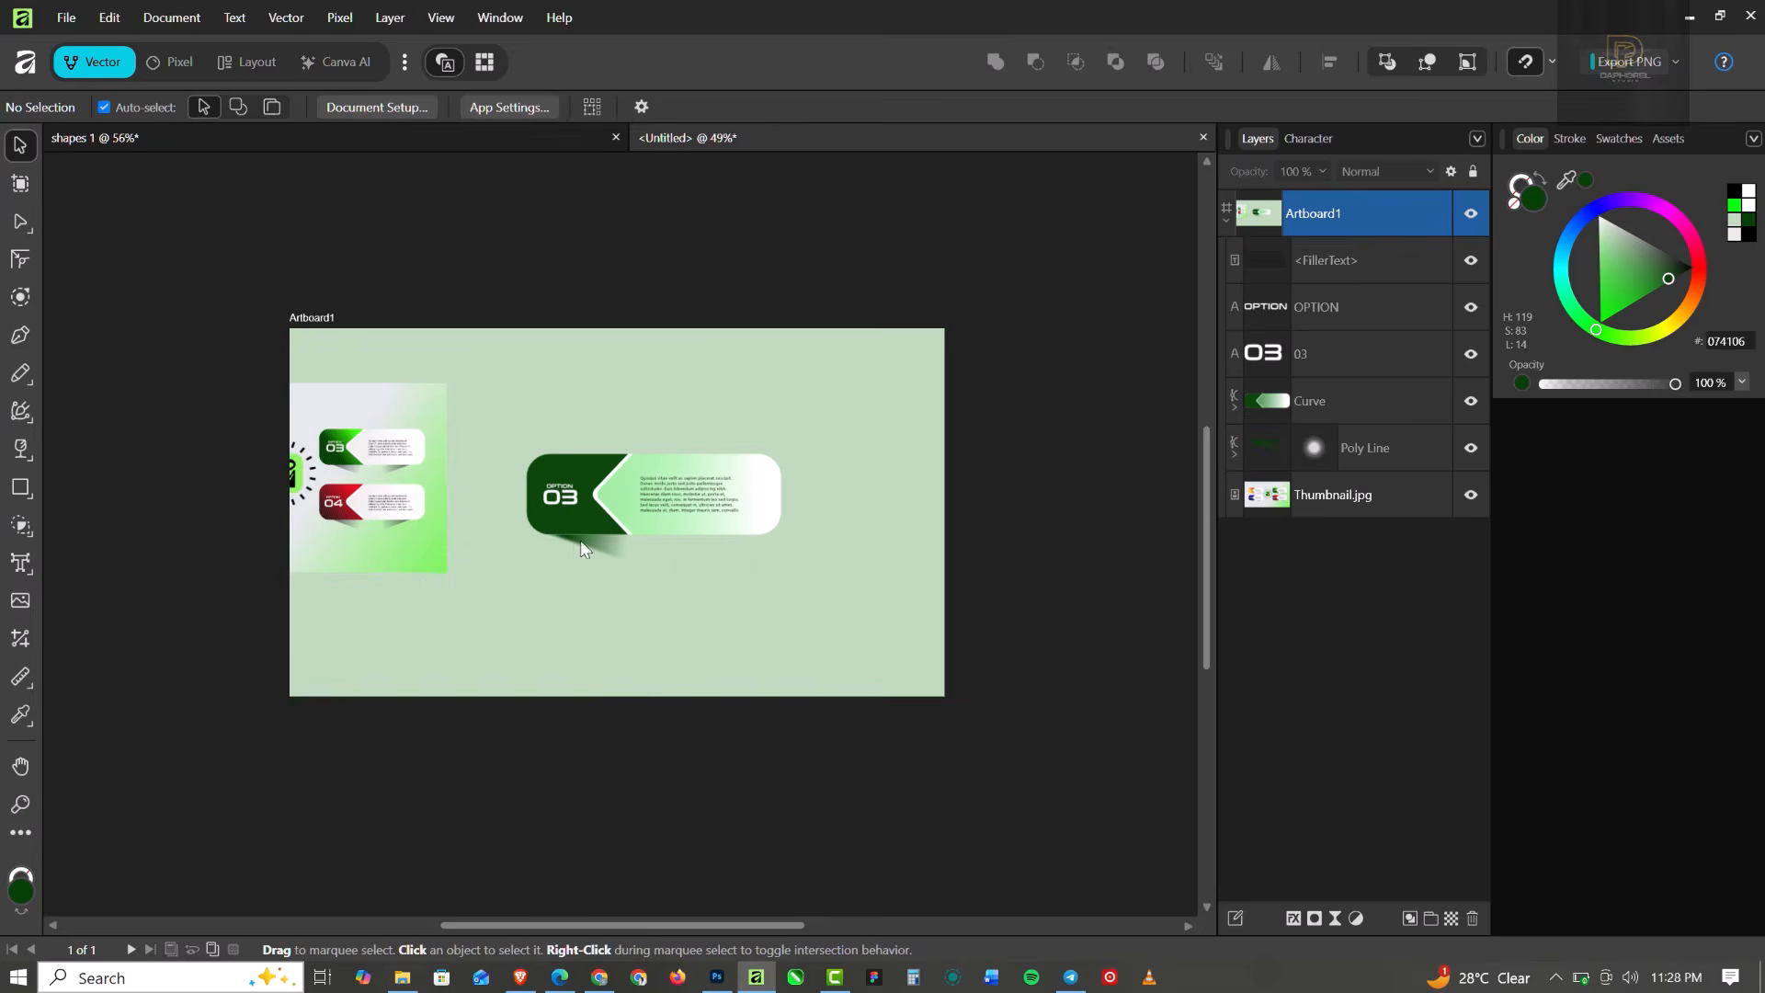
scroll(585, 548, up, 6)
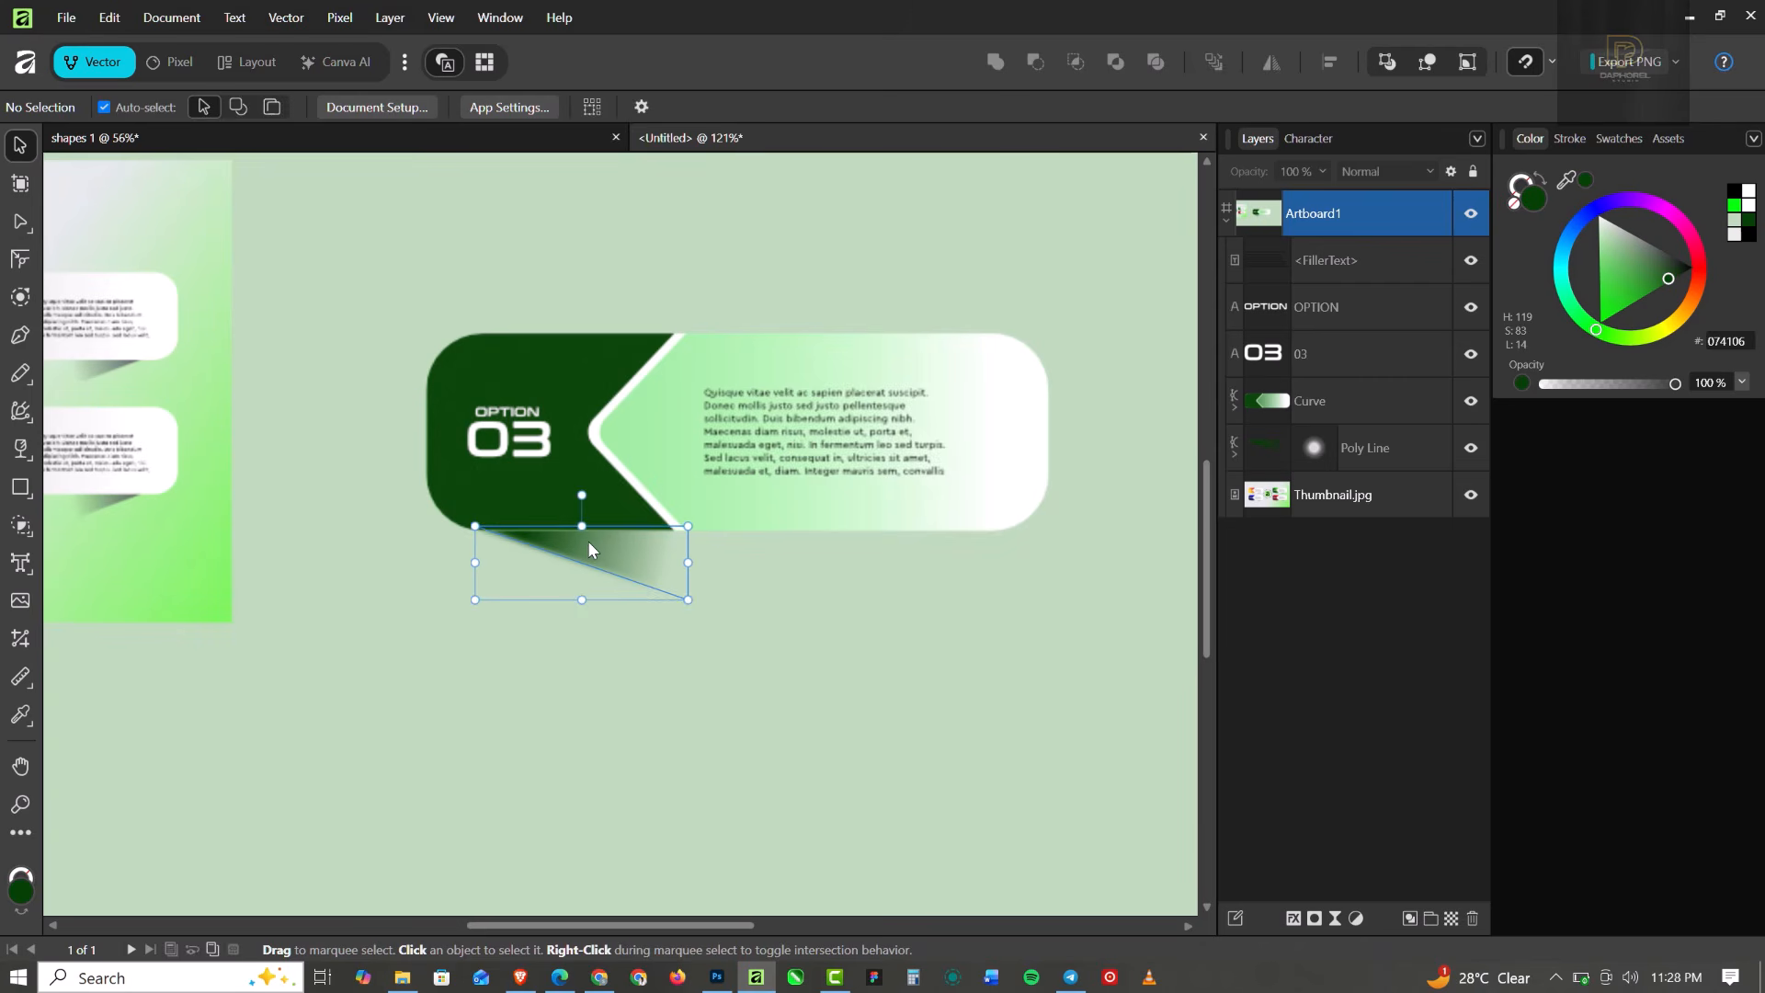
click(587, 550)
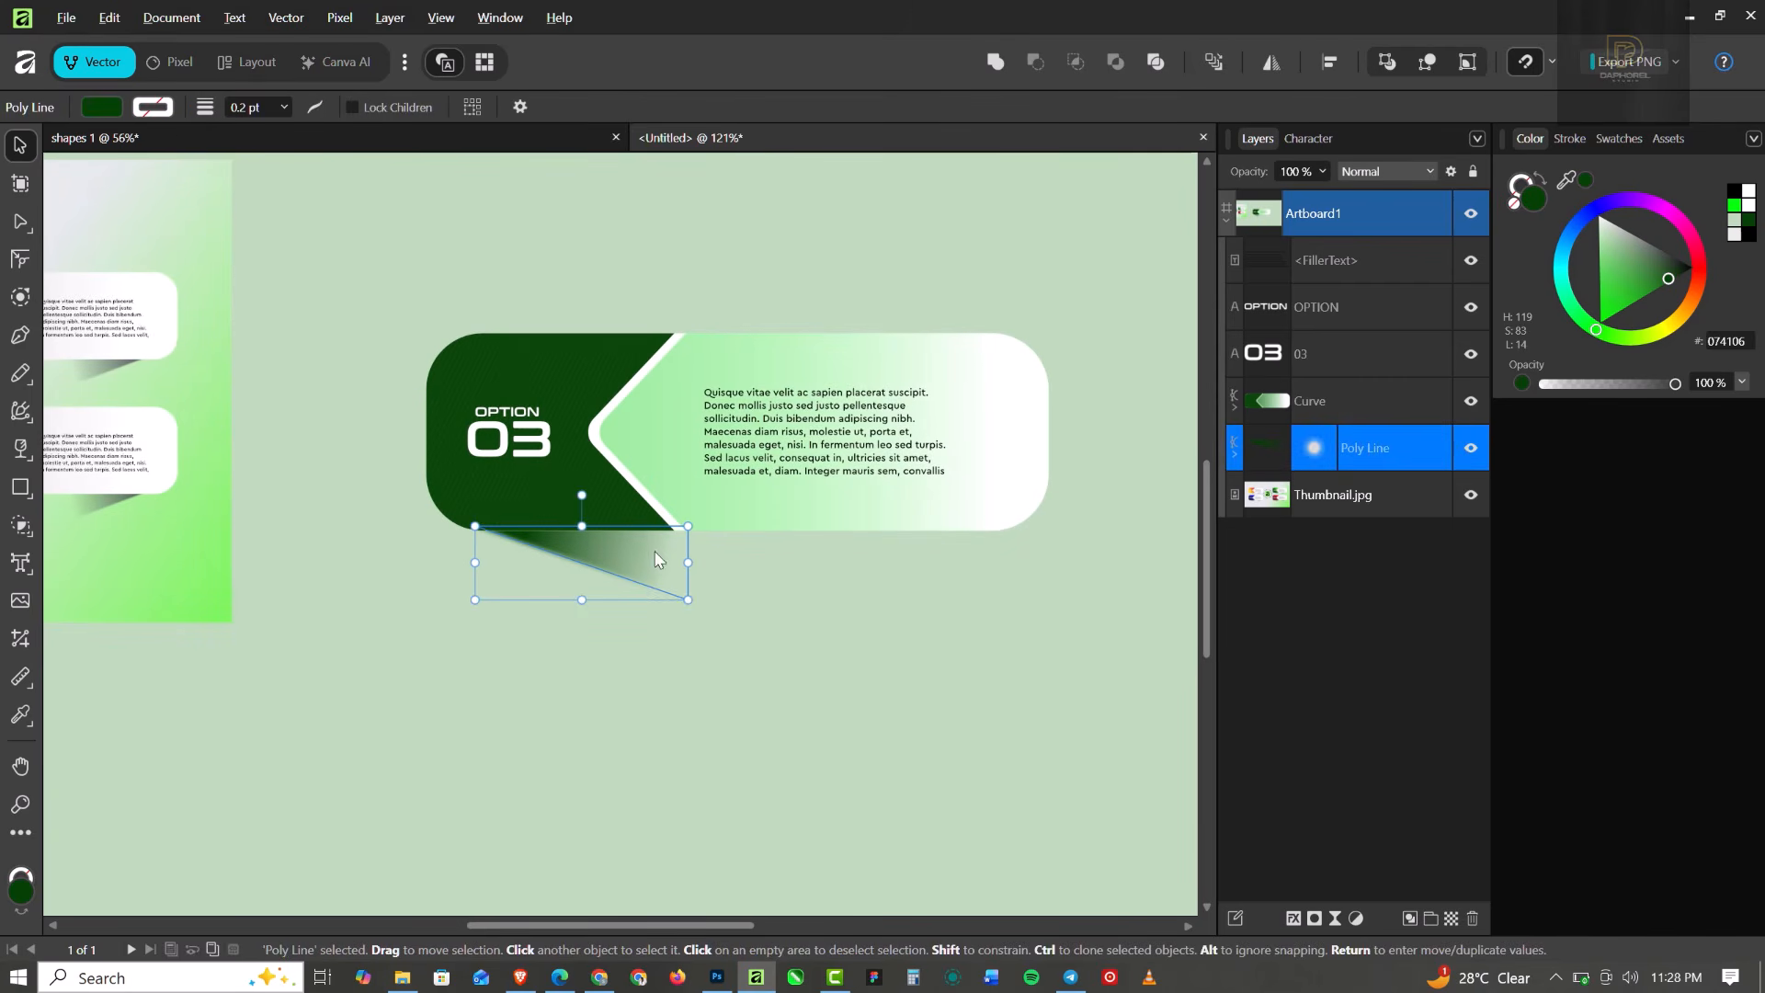
drag(655, 559, 899, 570)
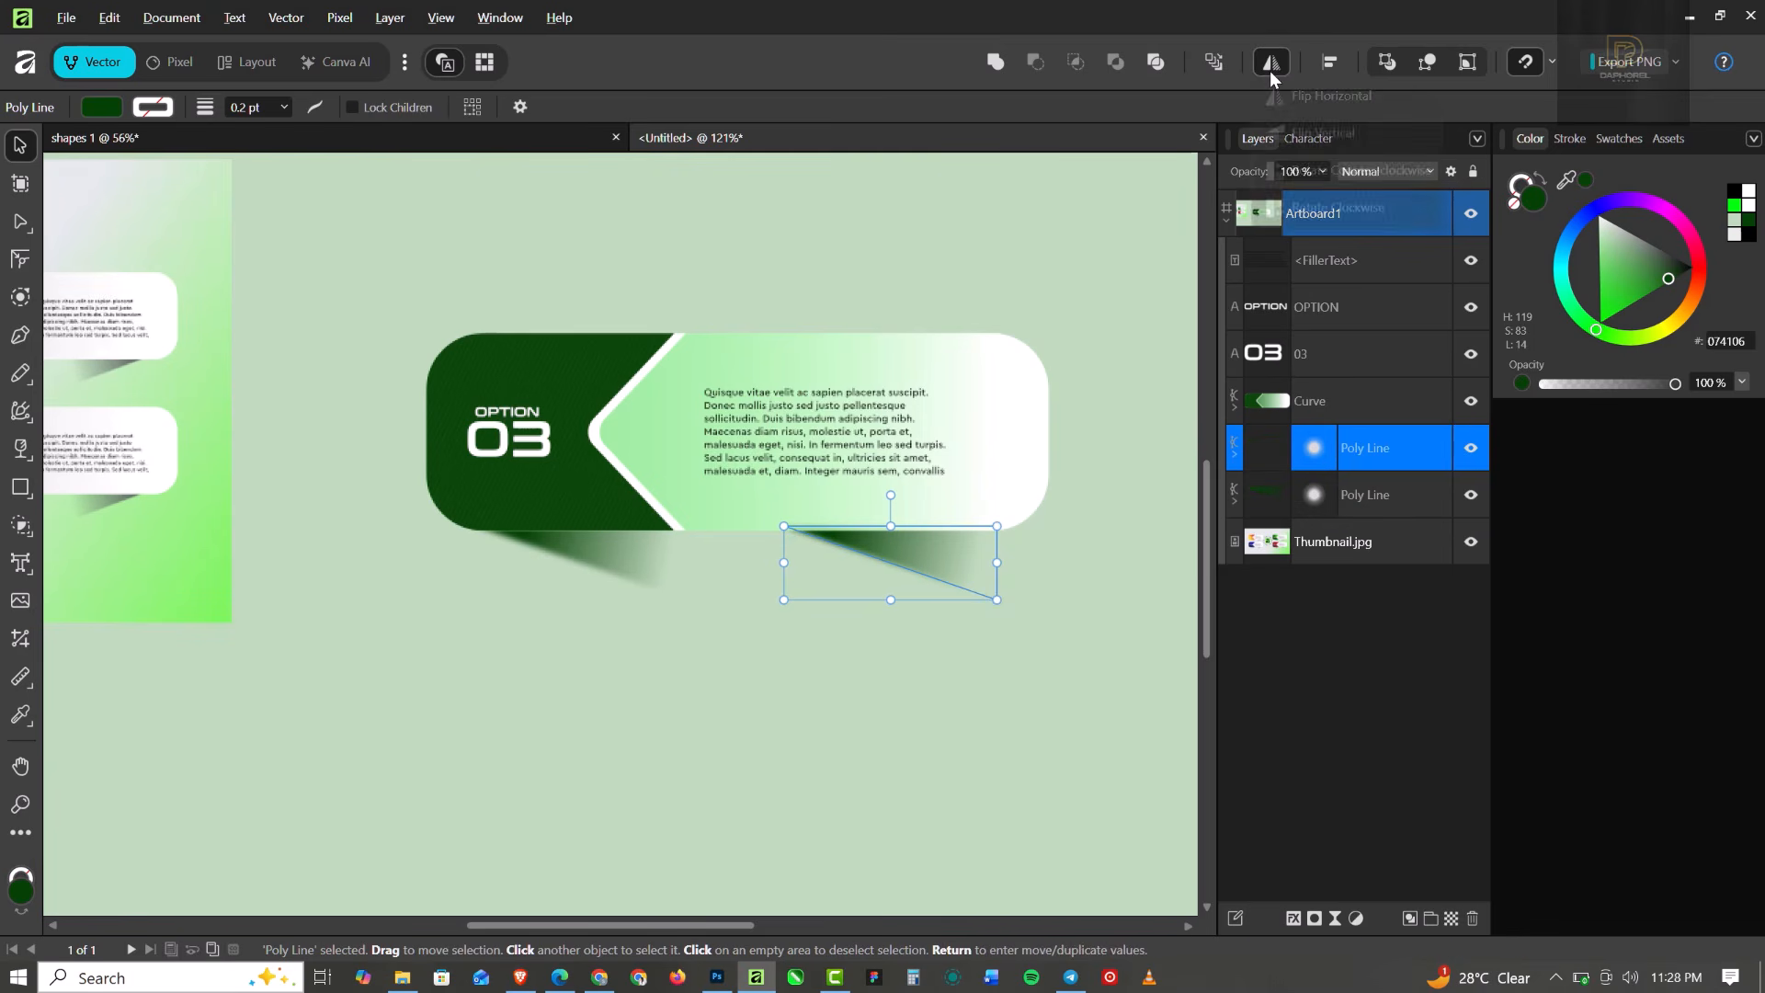
click(1270, 66)
click(1283, 97)
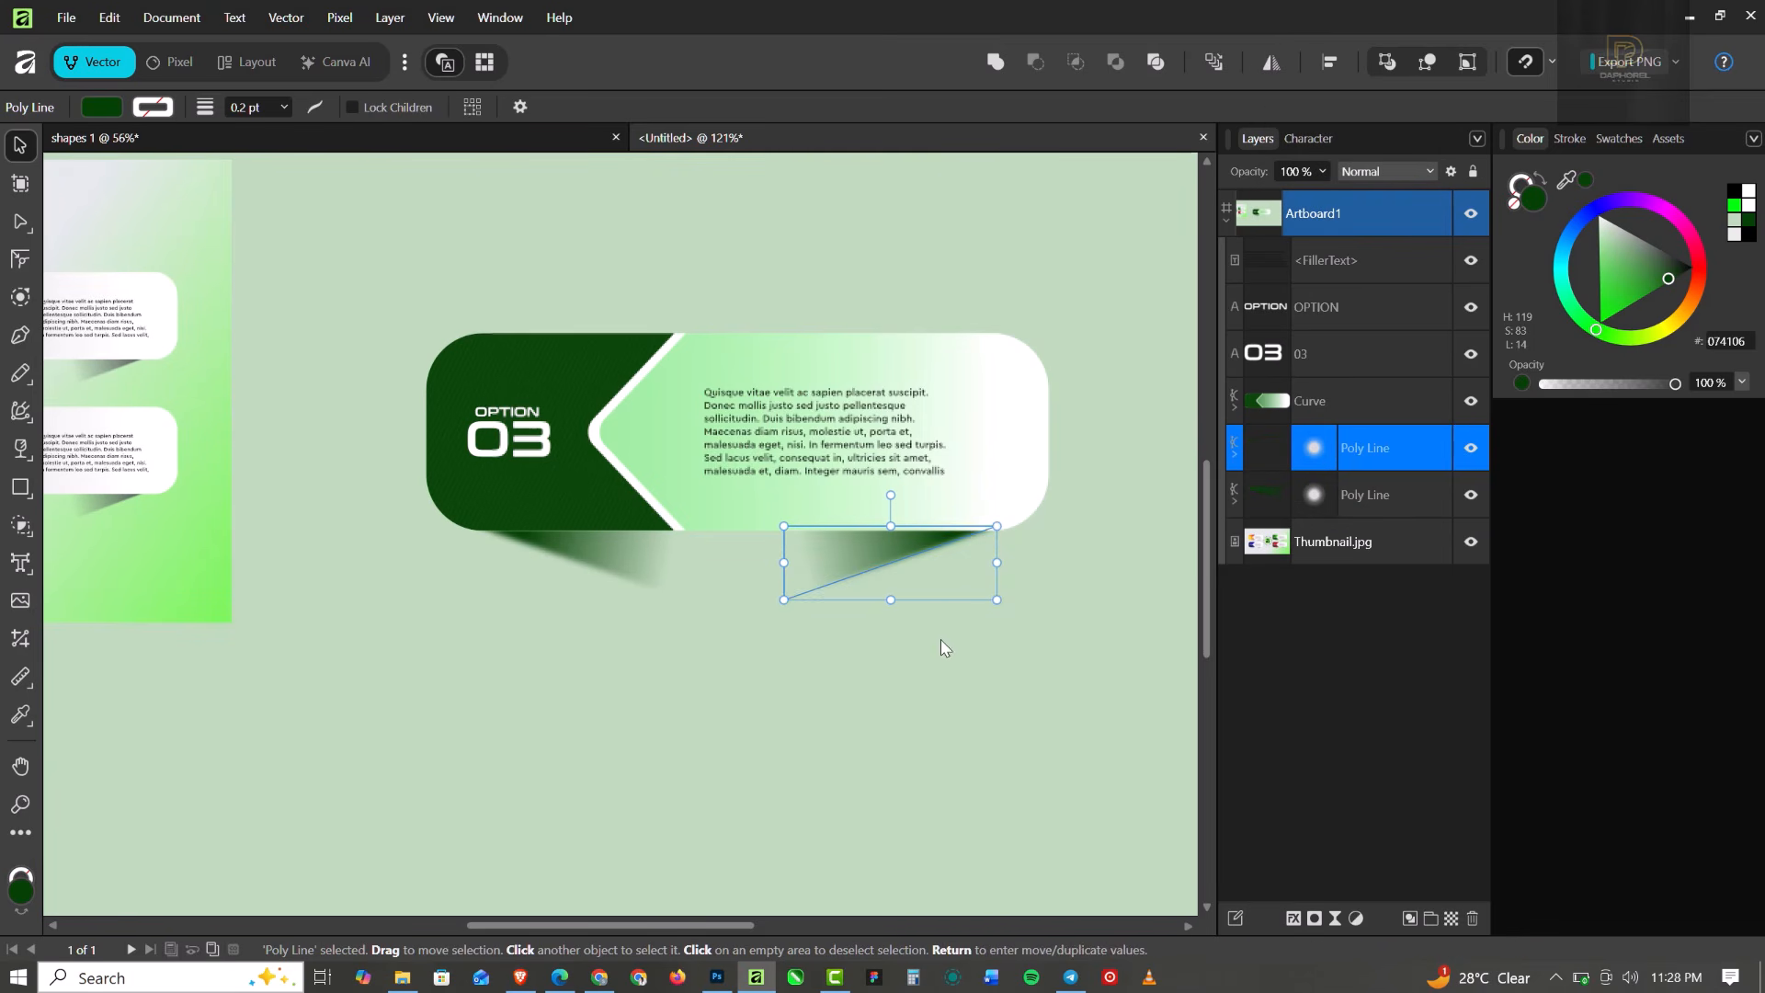
click(947, 715)
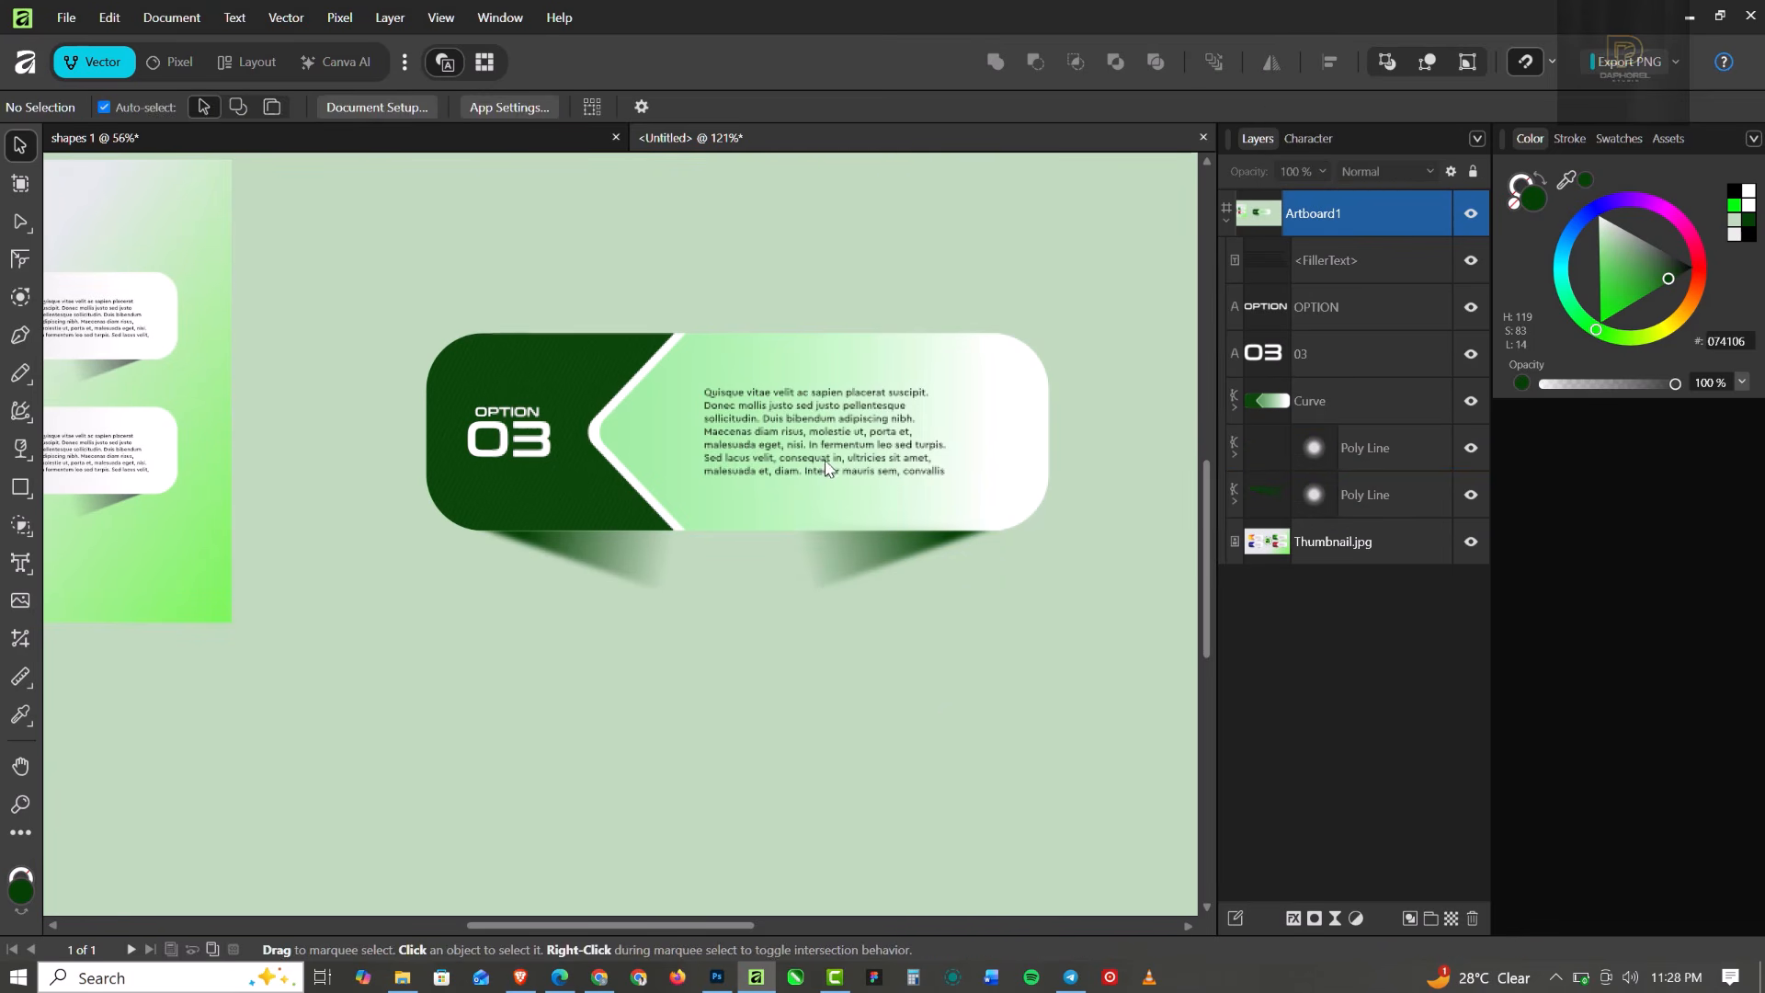
Compare the banner's dark green section with the green option 03 banner in the reference image.
scroll(825, 469, down, 3)
scroll(814, 427, up, 3)
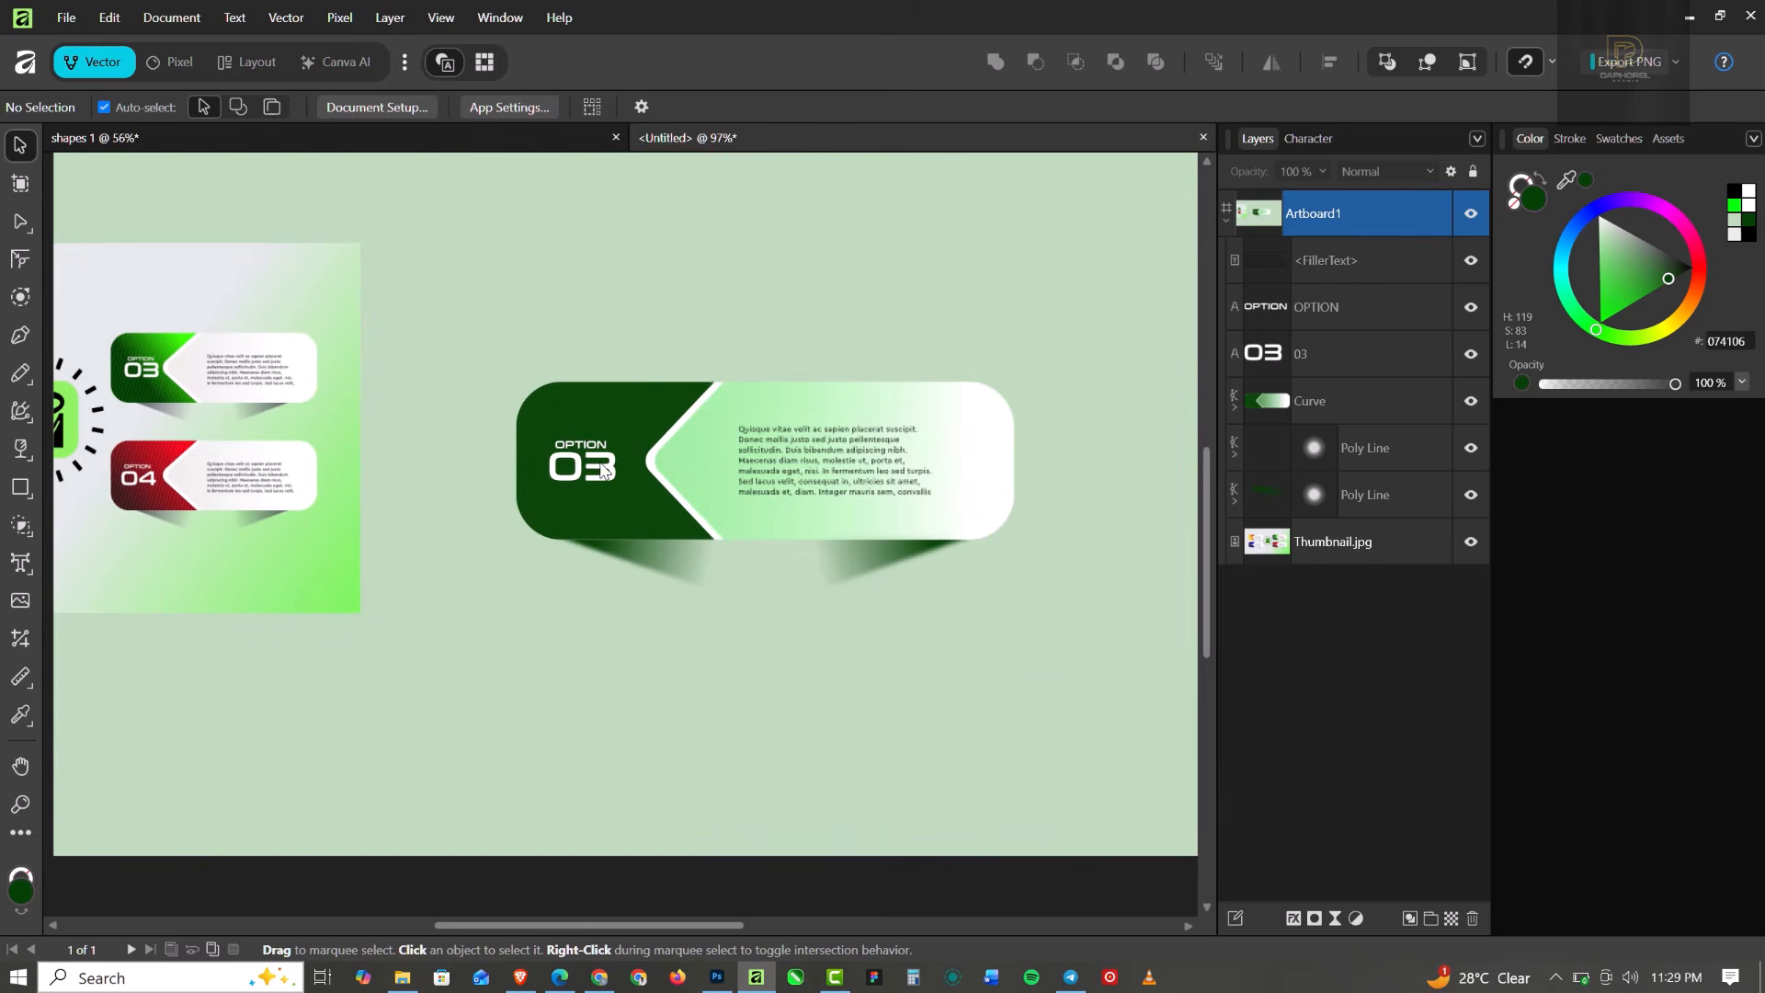
scroll(785, 410, down, 2)
scroll(785, 411, up, 1)
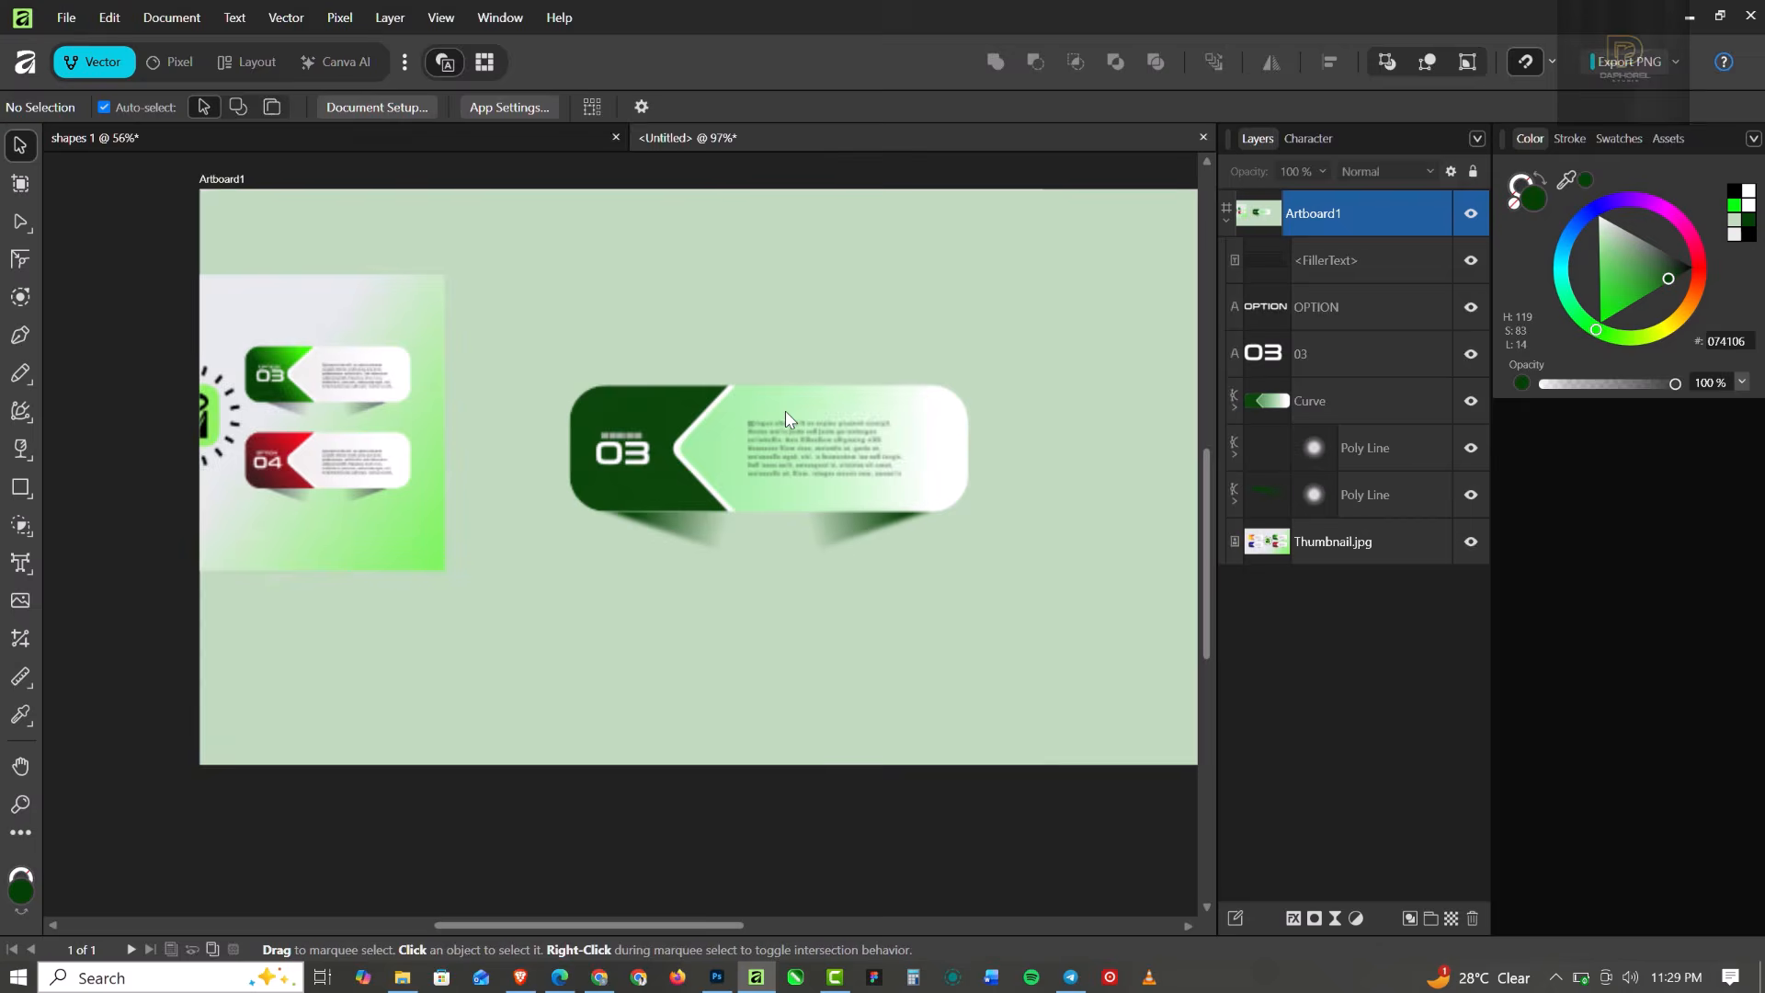
scroll(785, 411, up, 1)
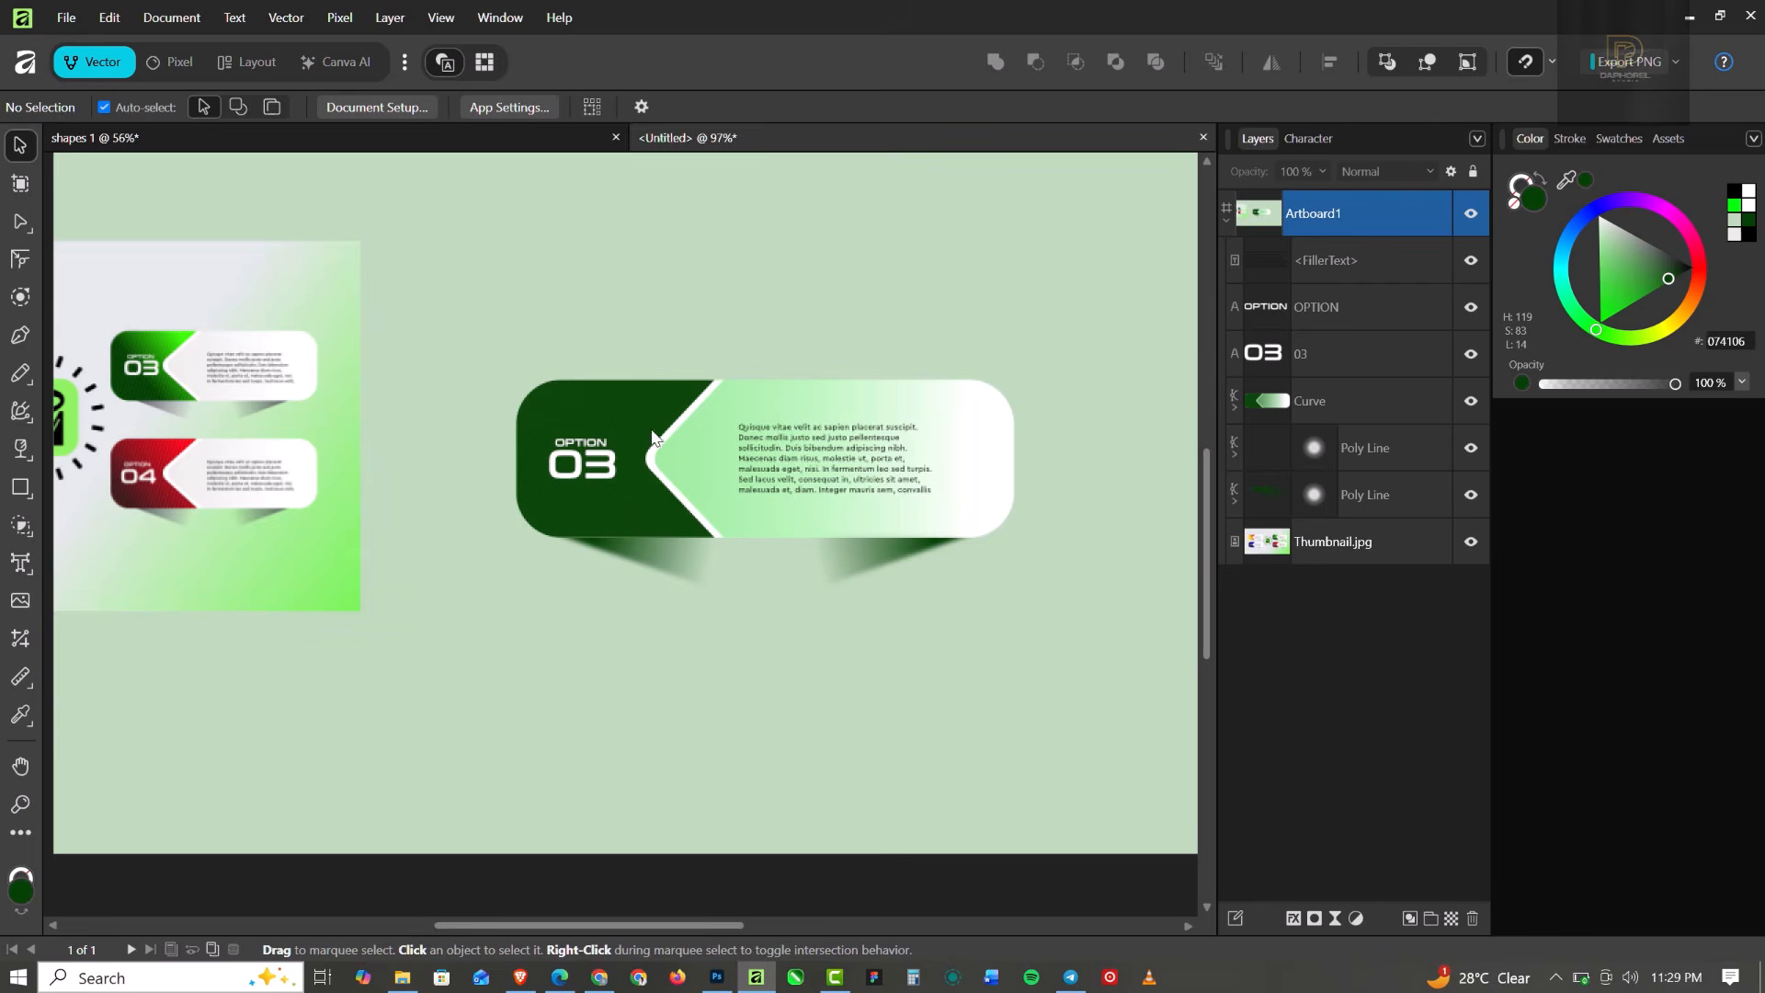
scroll(133, 362, up, 3)
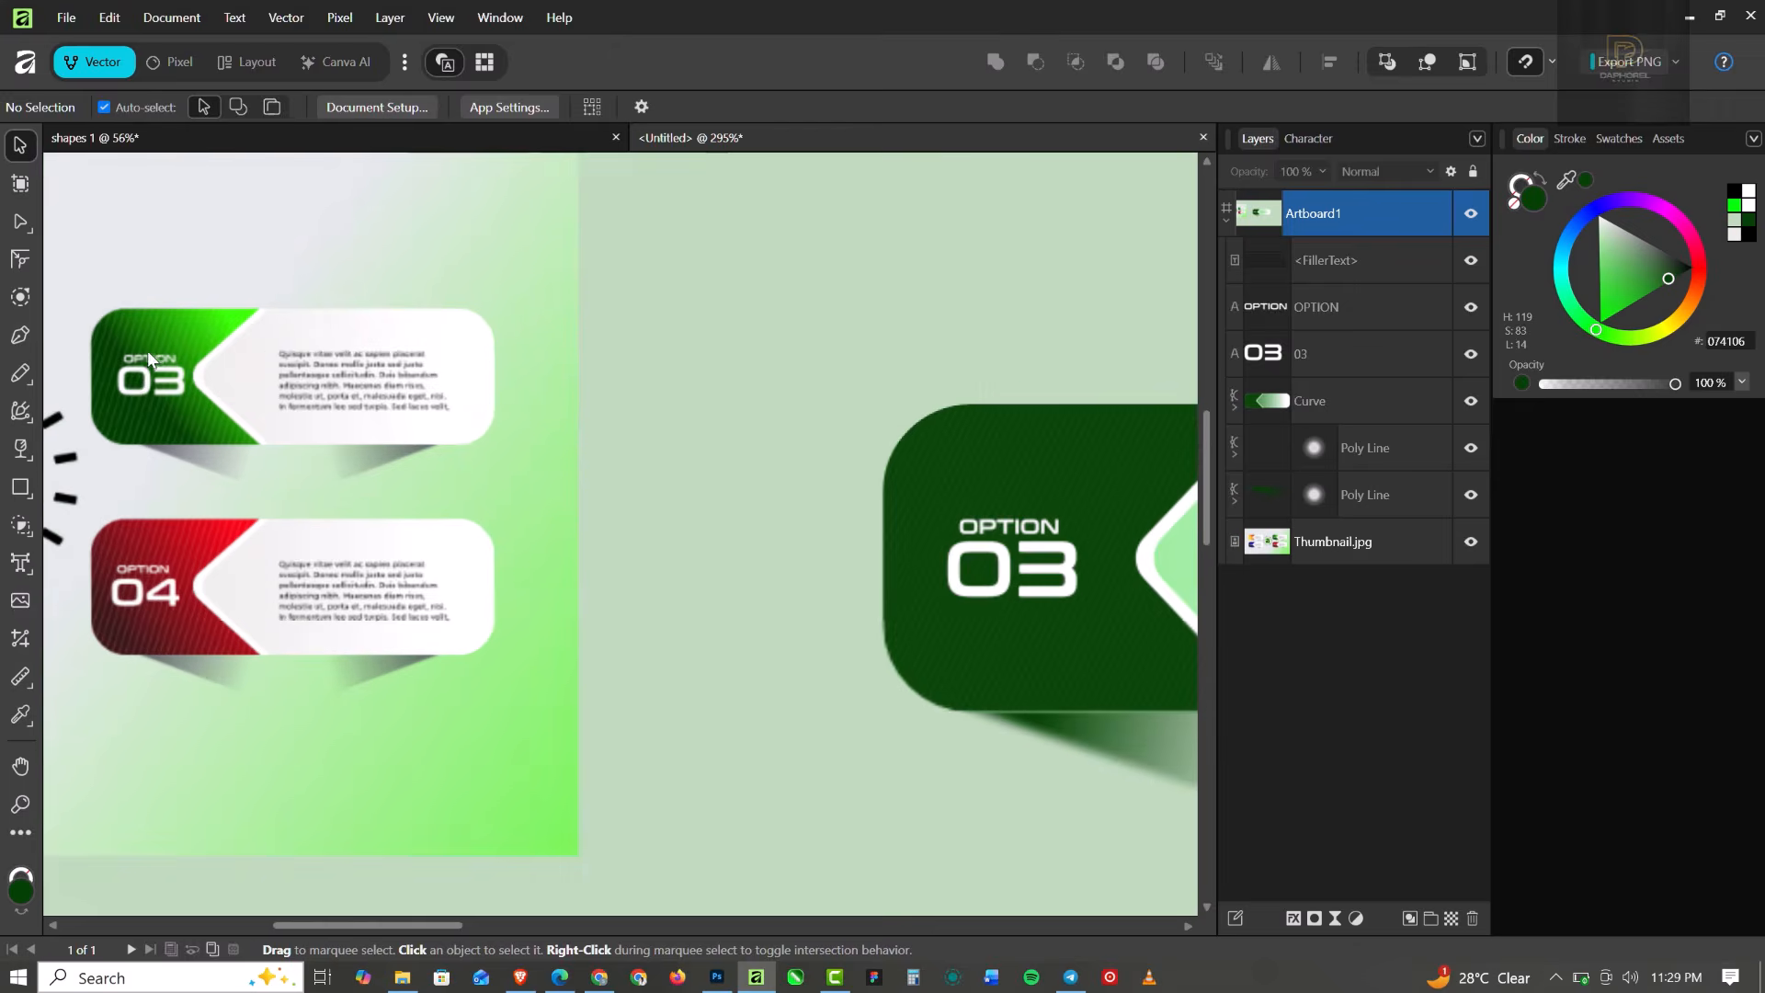
scroll(234, 327, down, 2)
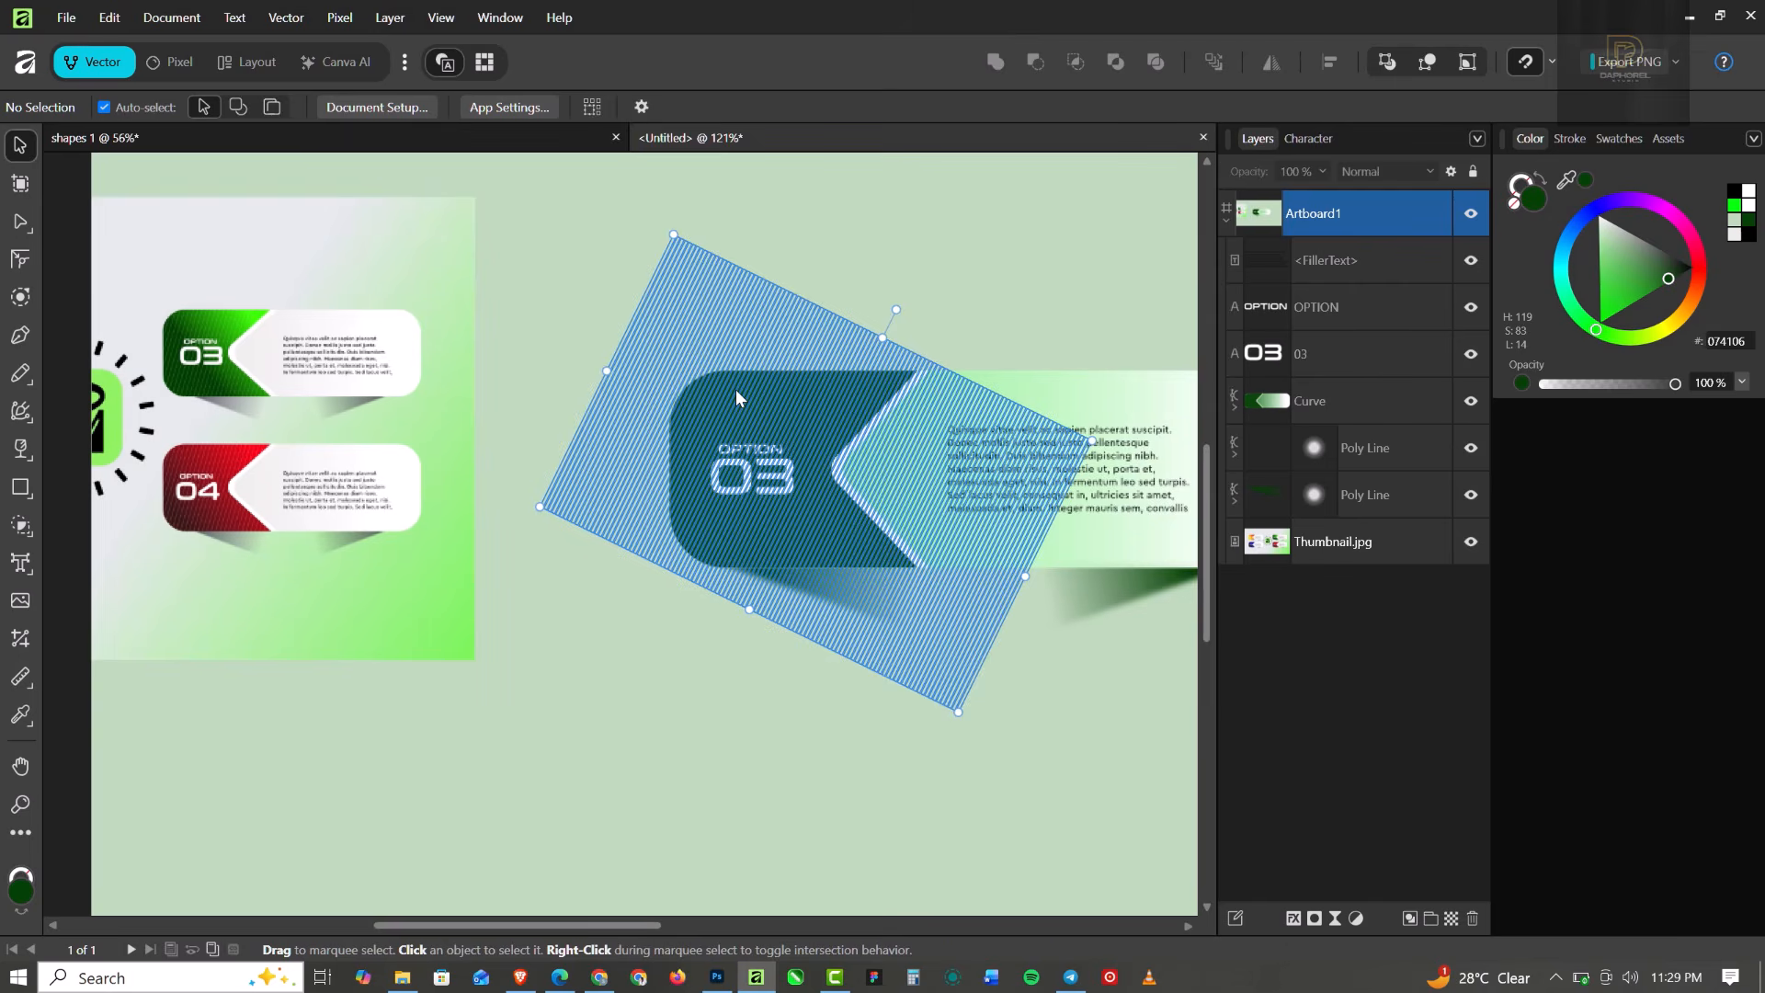
Apply a linear gradient to the banner's dark green section, running from dark green at the lower left to bright green 00FF0C at the upper right.
click(736, 390)
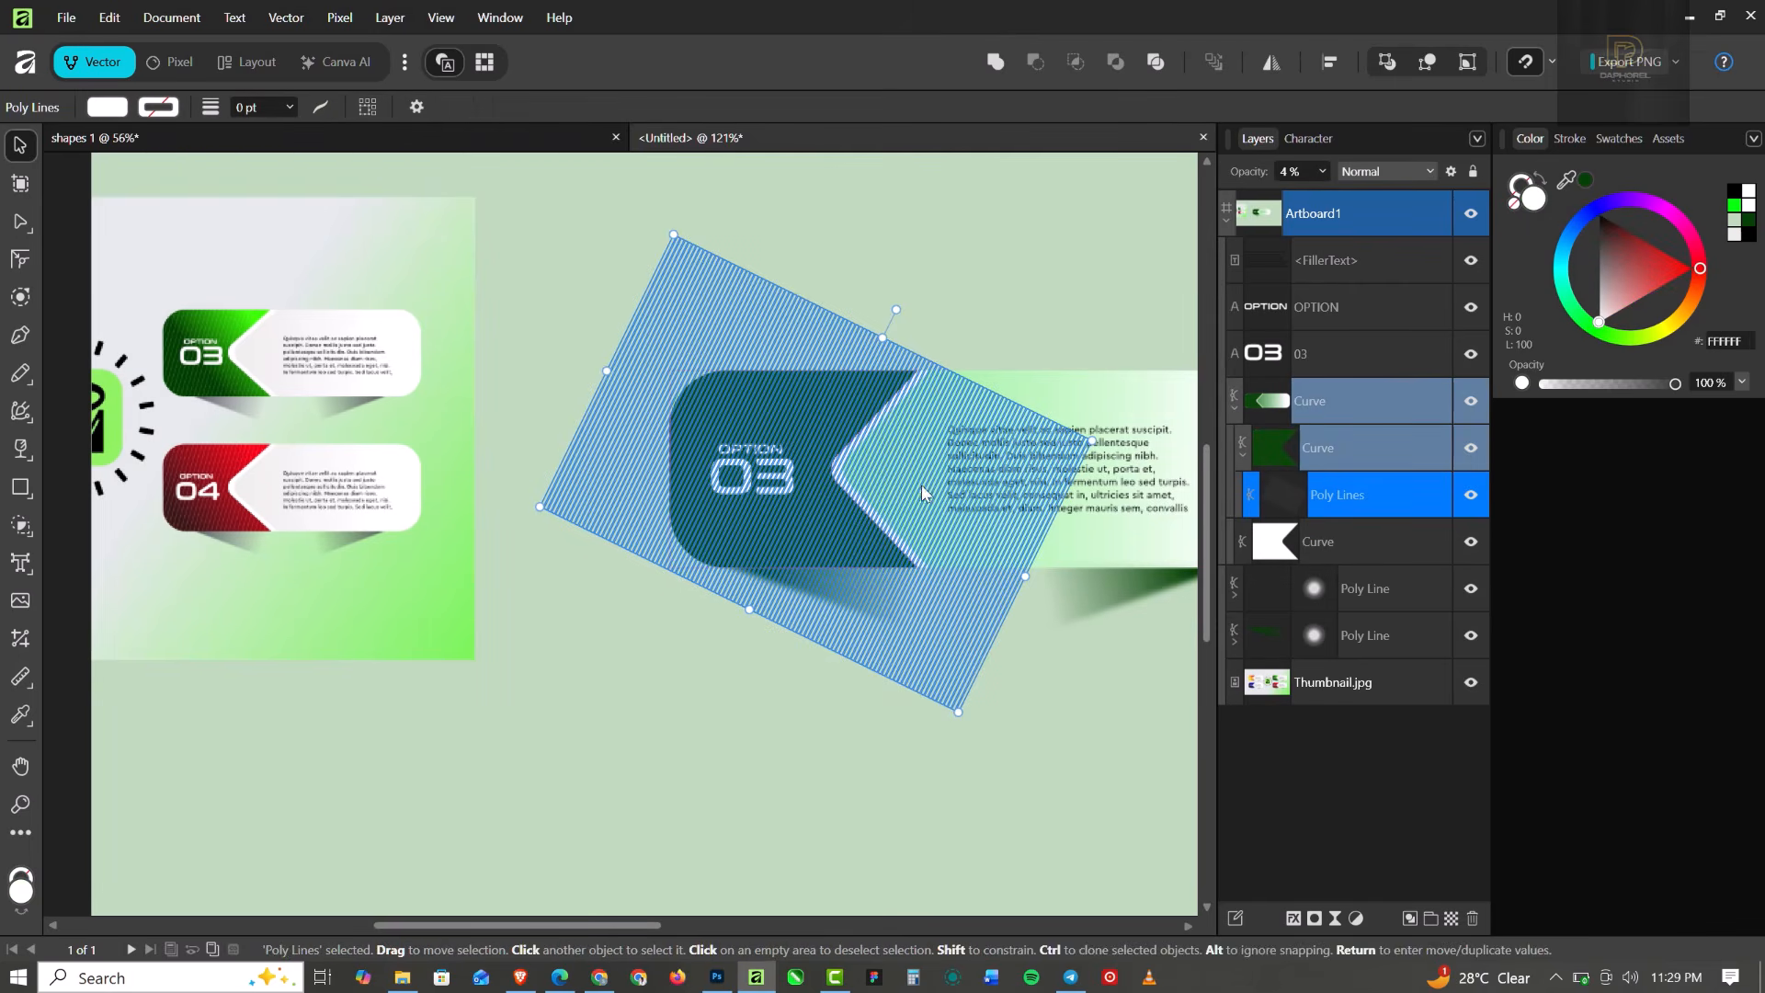
click(1266, 445)
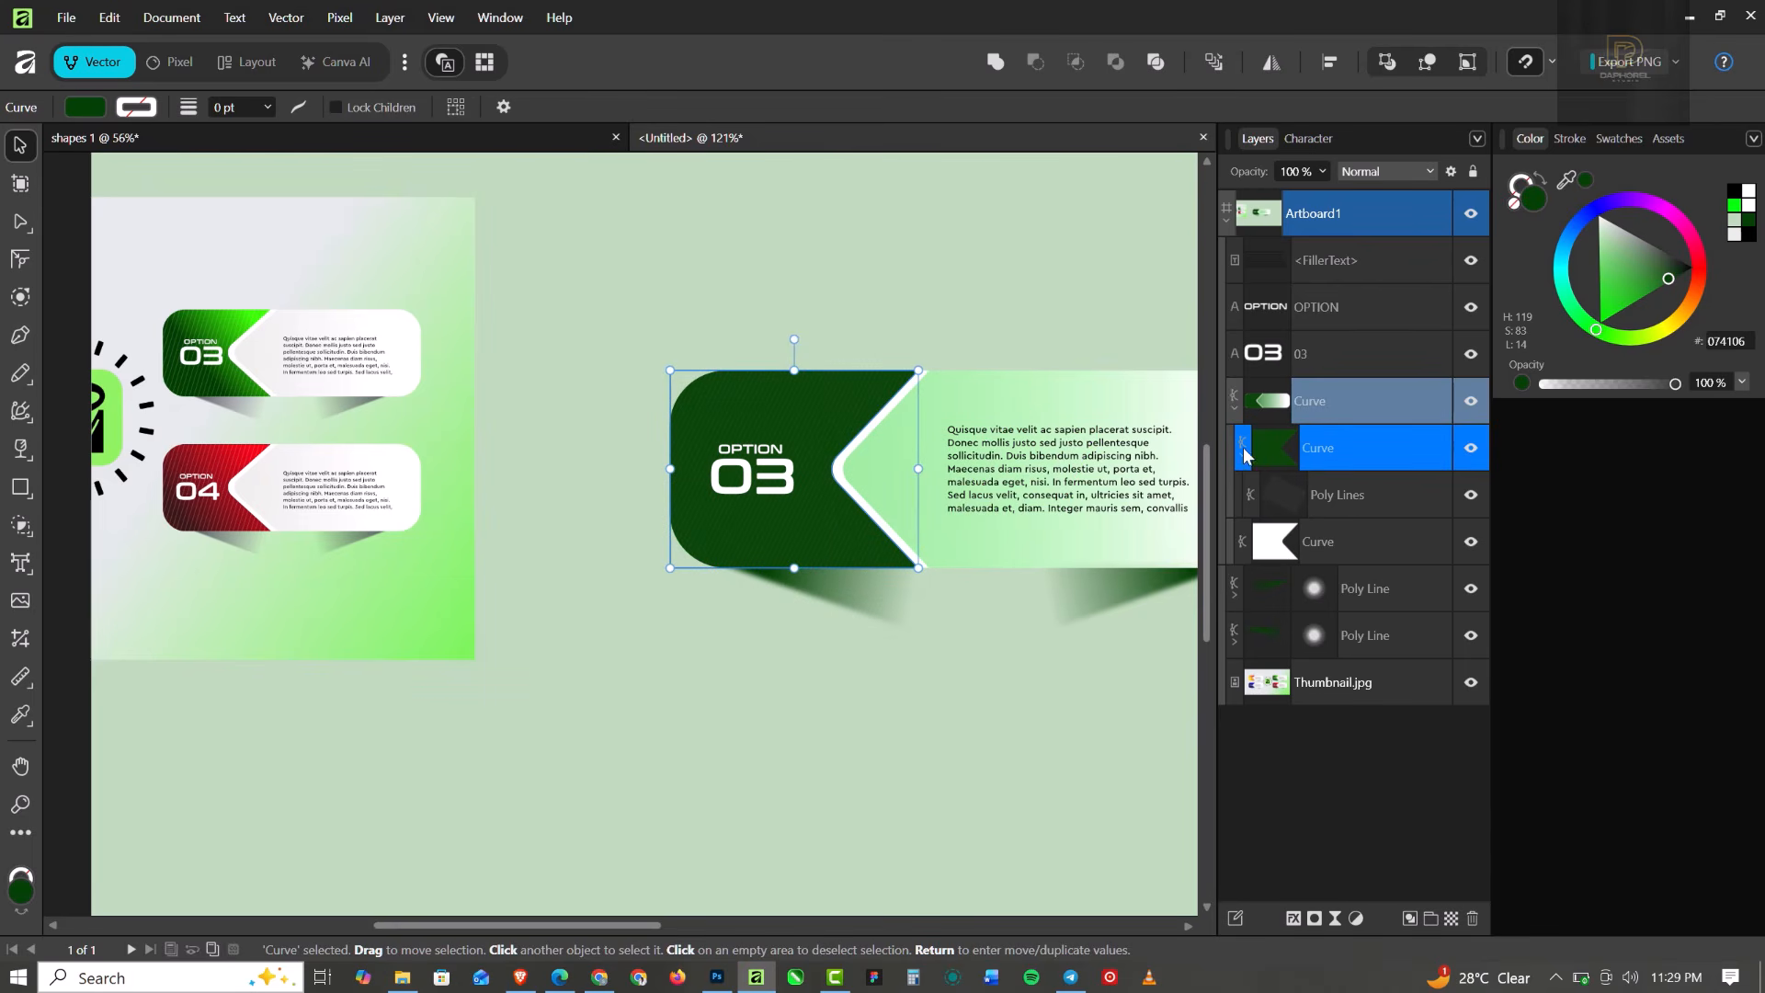
click(22, 447)
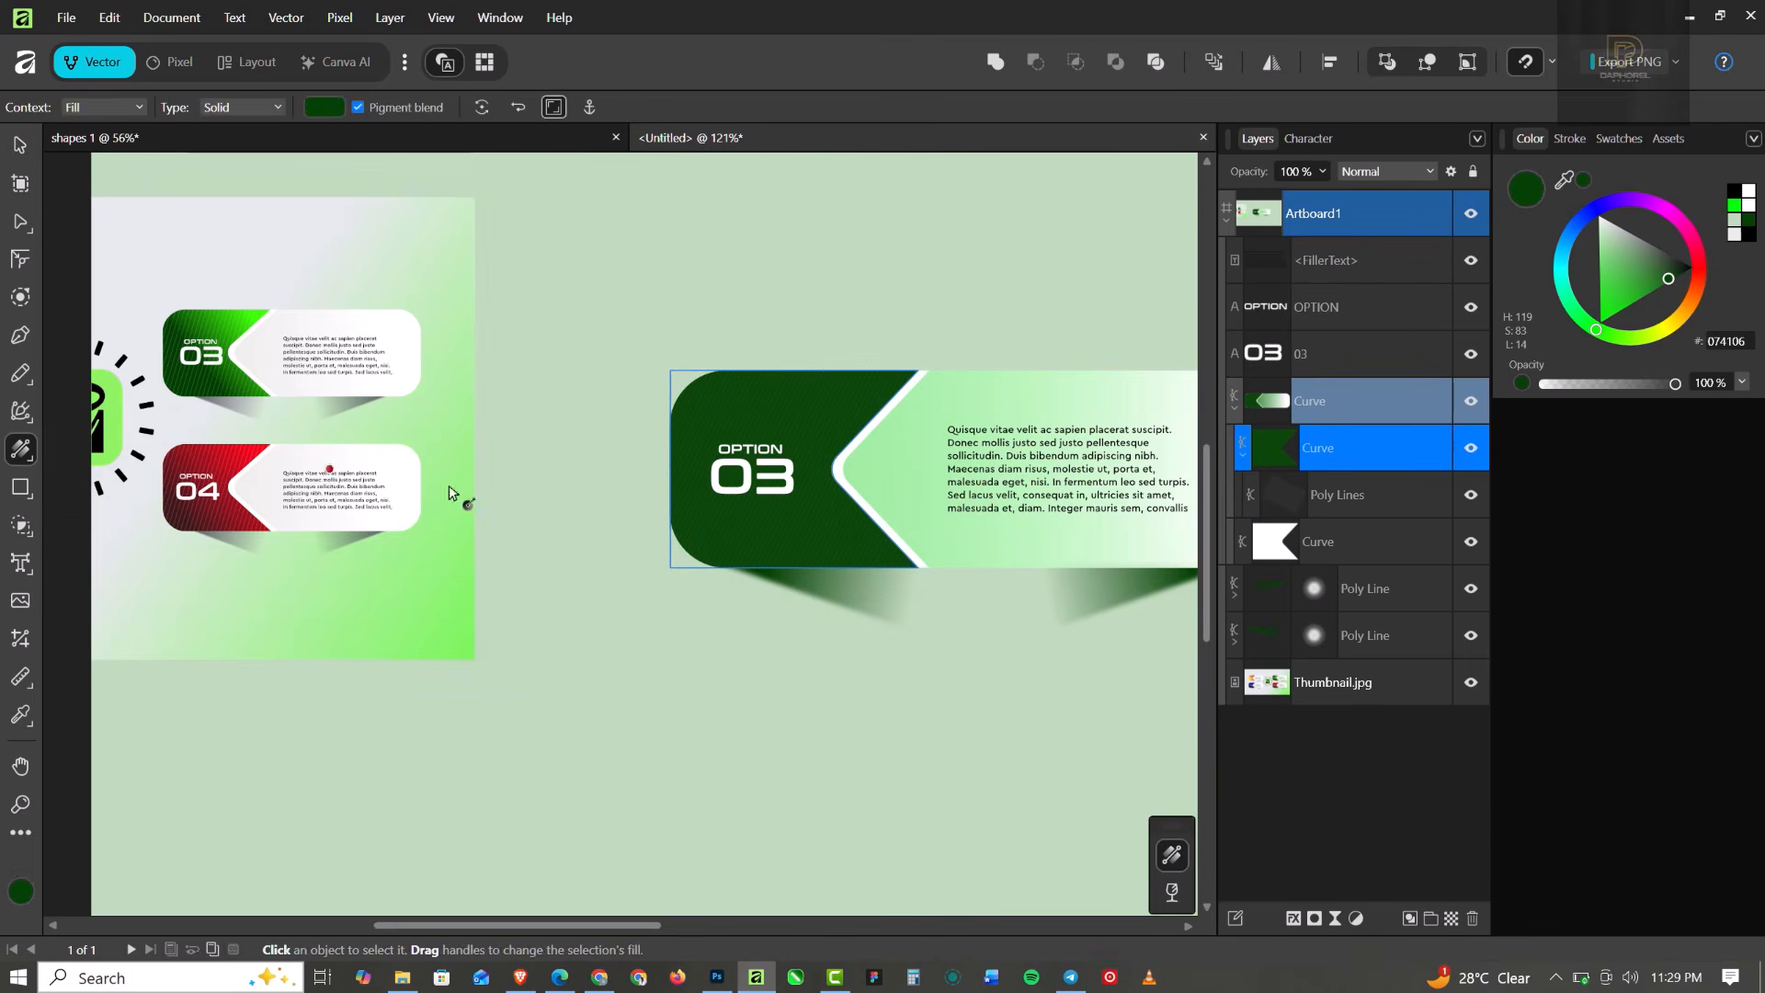
drag(705, 527, 706, 535)
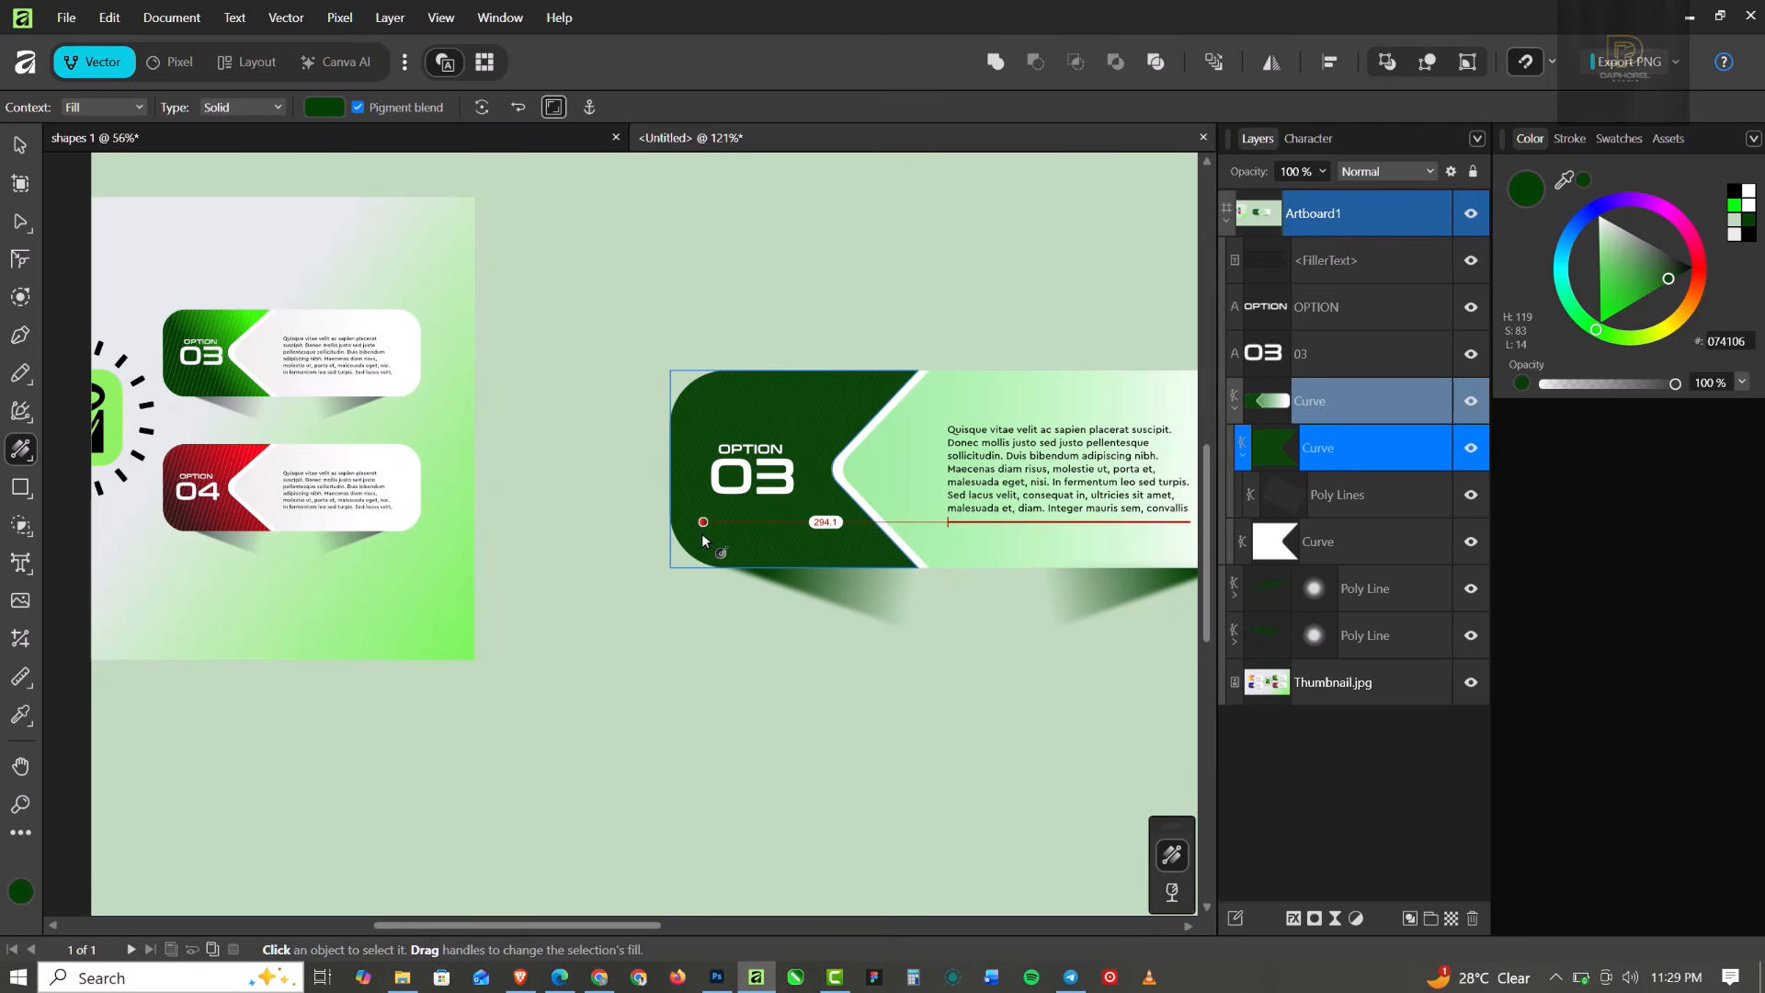
click(20, 448)
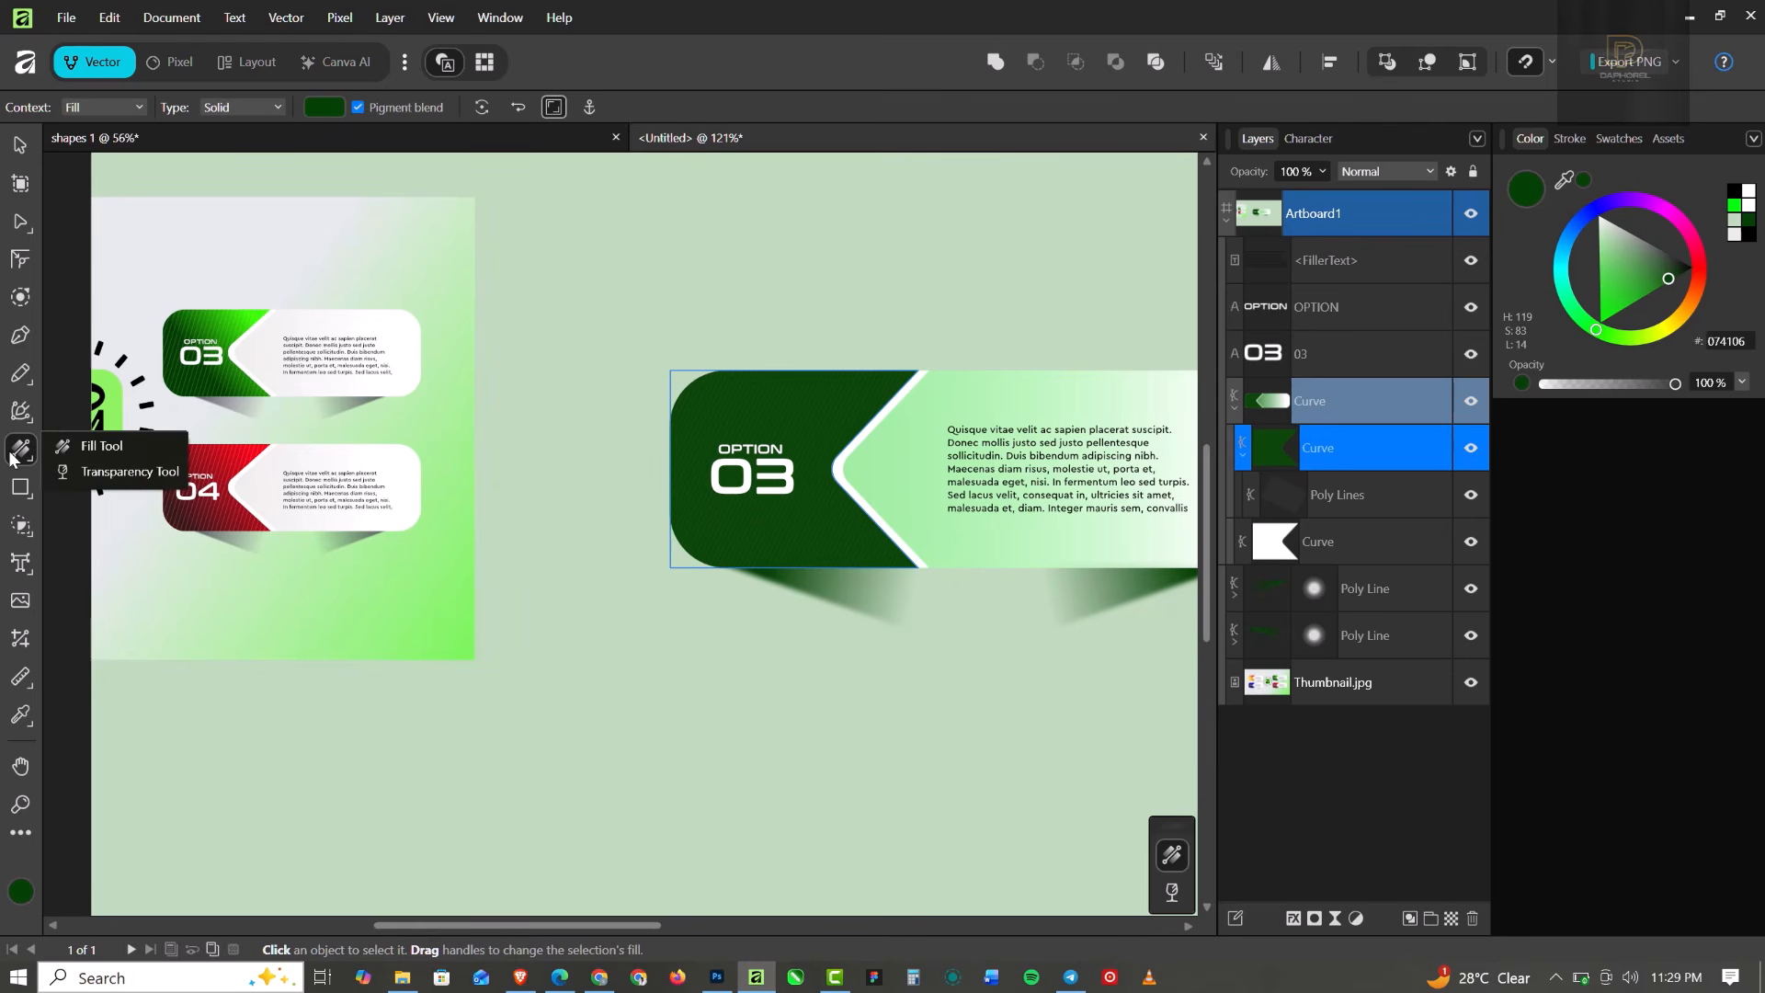
click(85, 448)
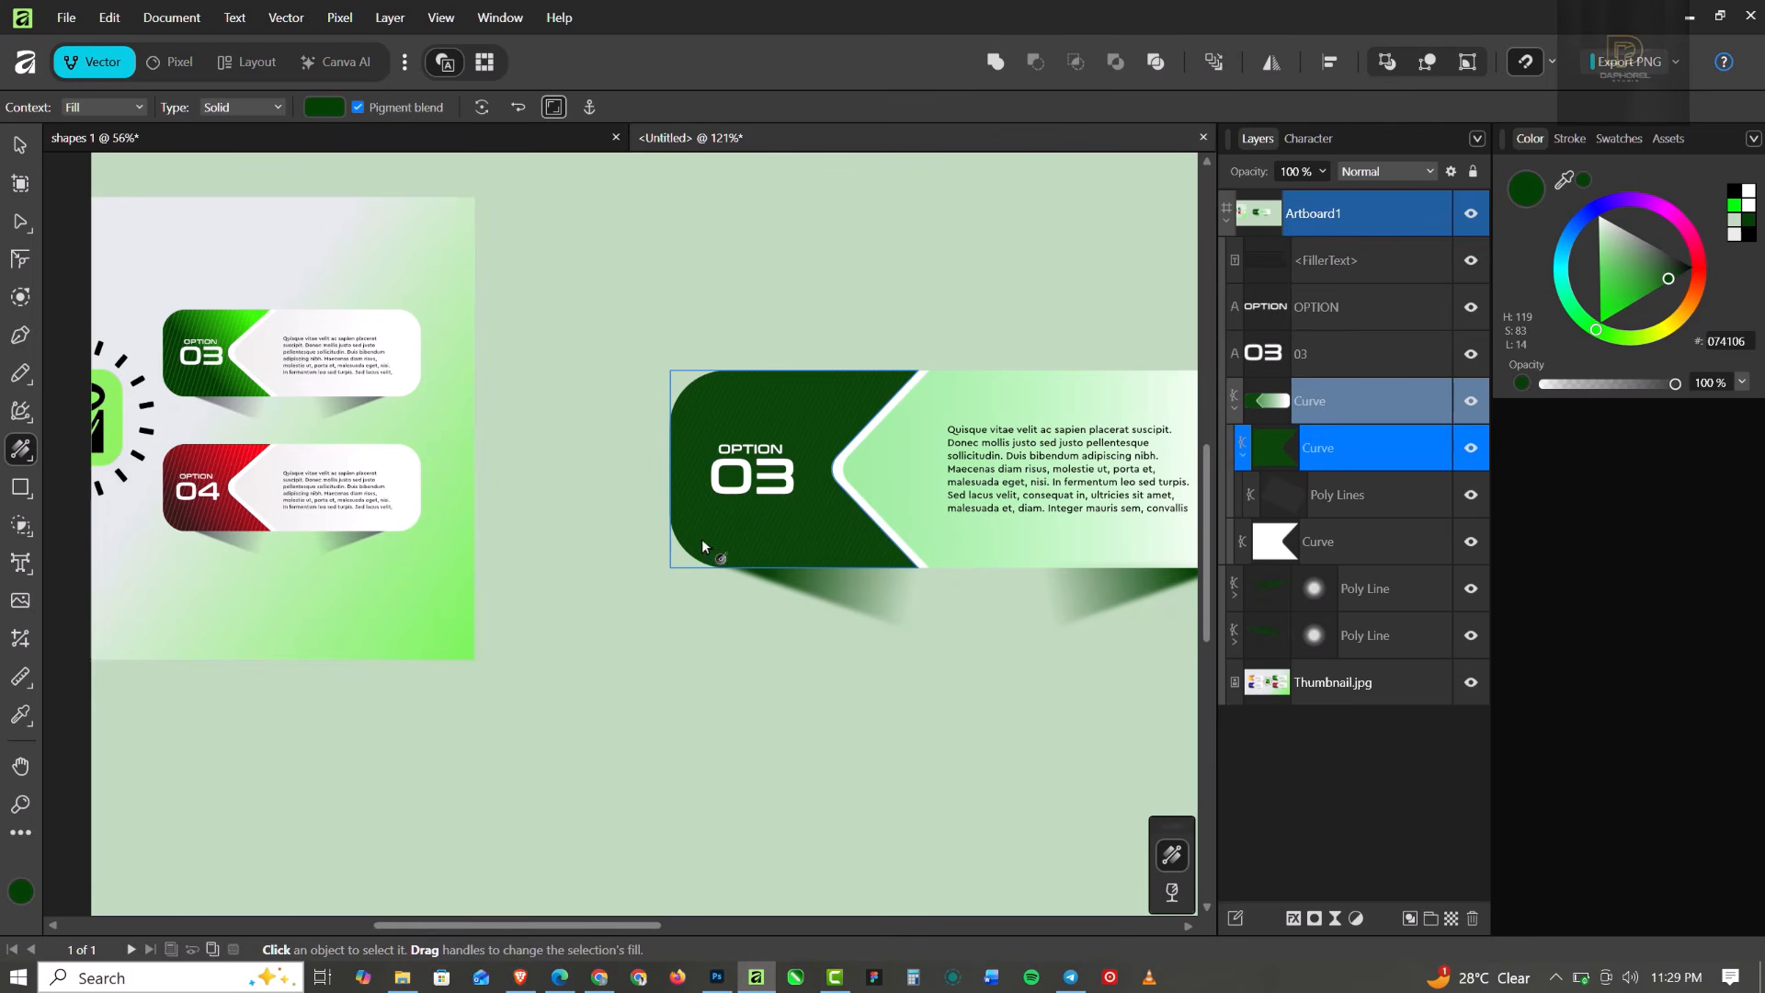
drag(703, 545, 872, 394)
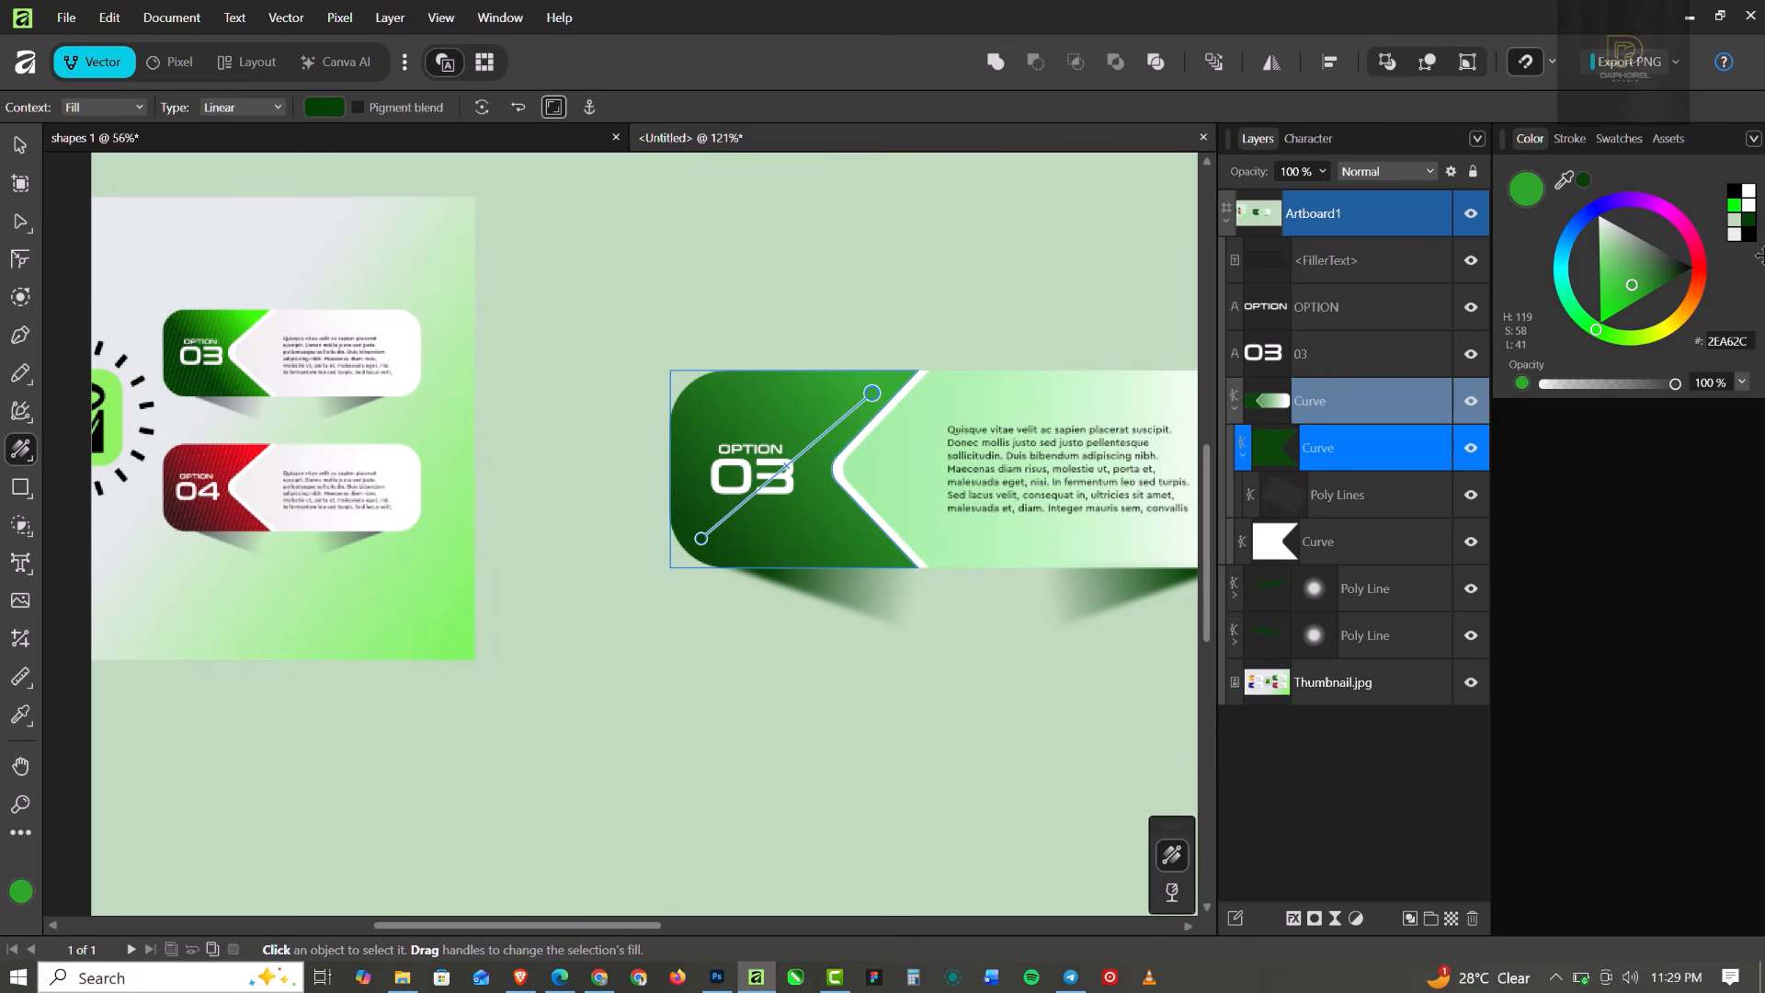
click(1741, 210)
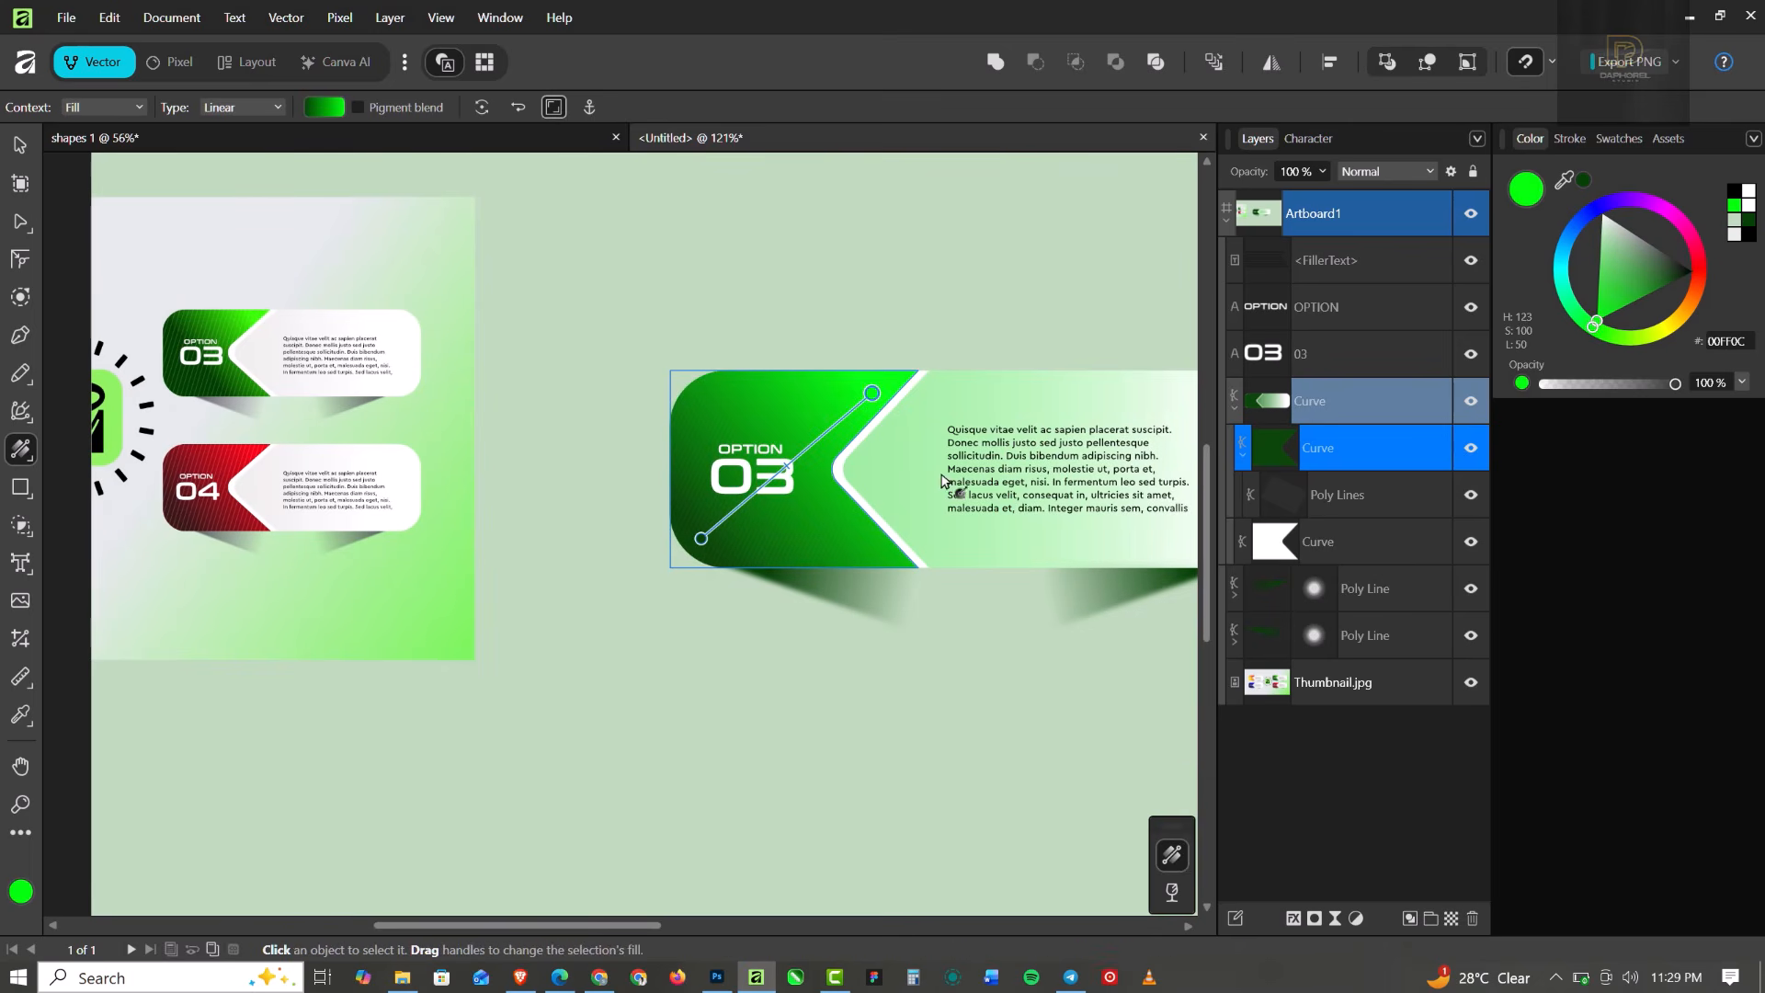
Reposition the green section's gradient so its dark end sits at the section's centre and its bright end at the upper-right corner.
mouse_move(703, 543)
mouse_down()
mouse_move(771, 473)
mouse_move(753, 469)
mouse_up()
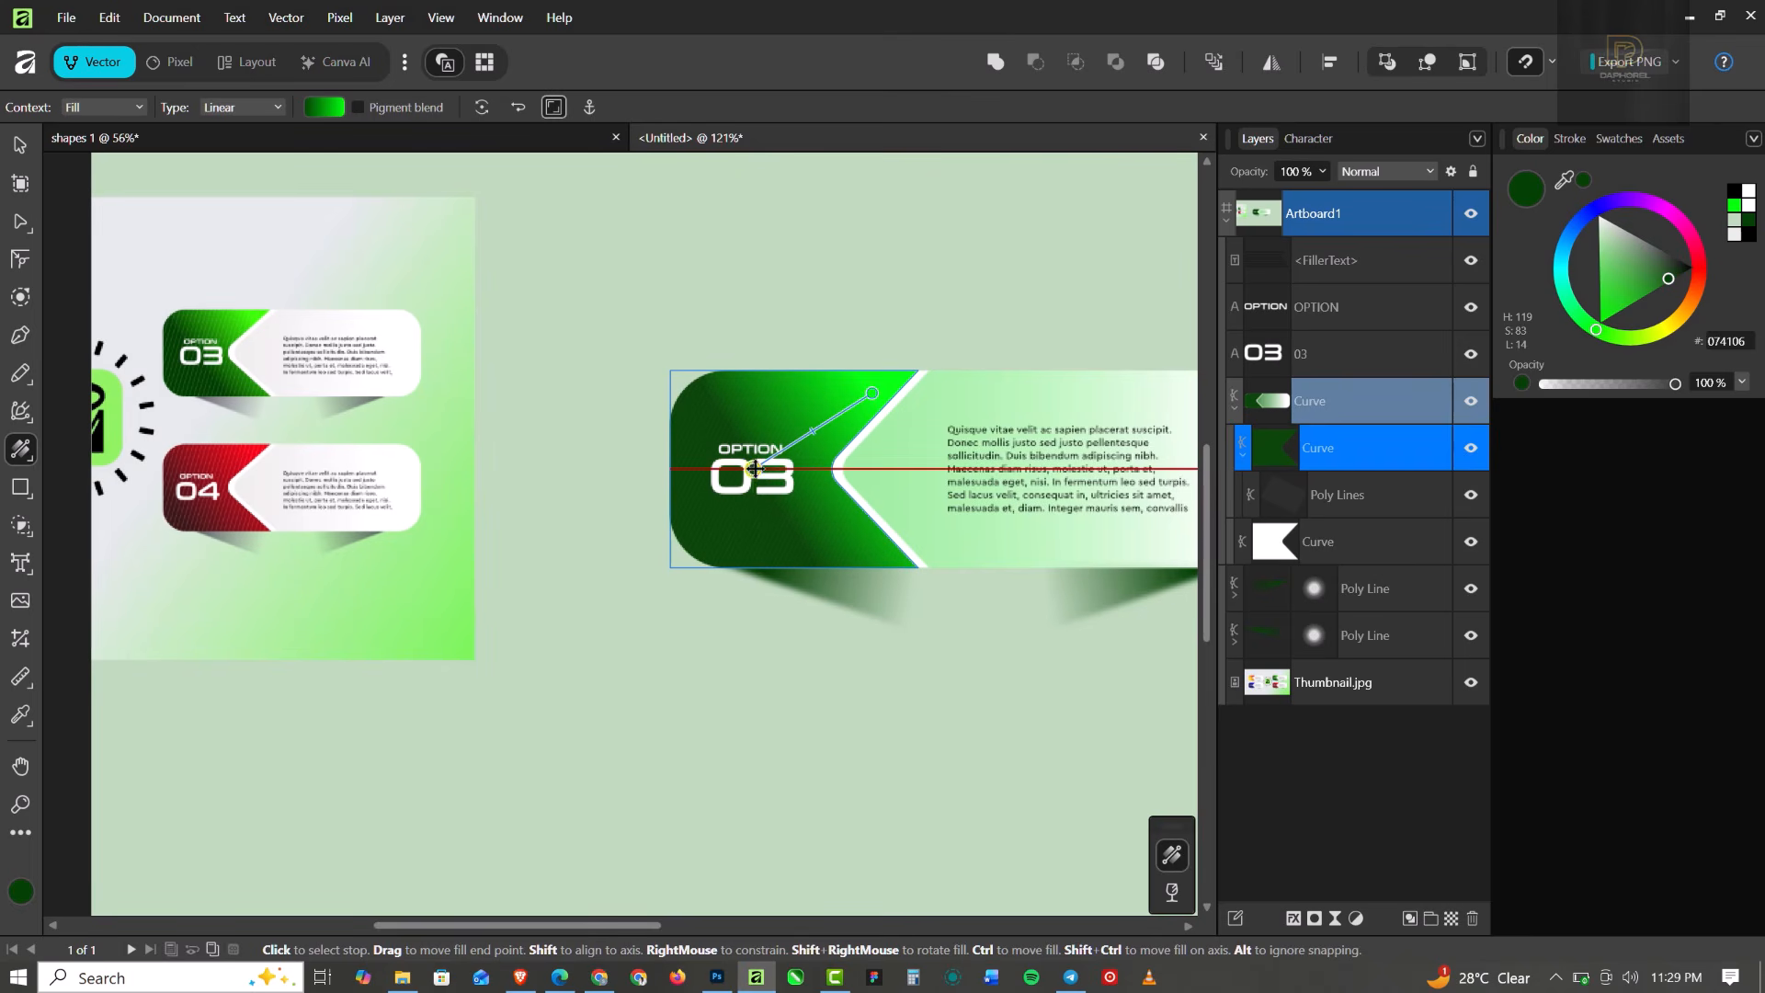
drag(874, 393, 918, 370)
click(18, 144)
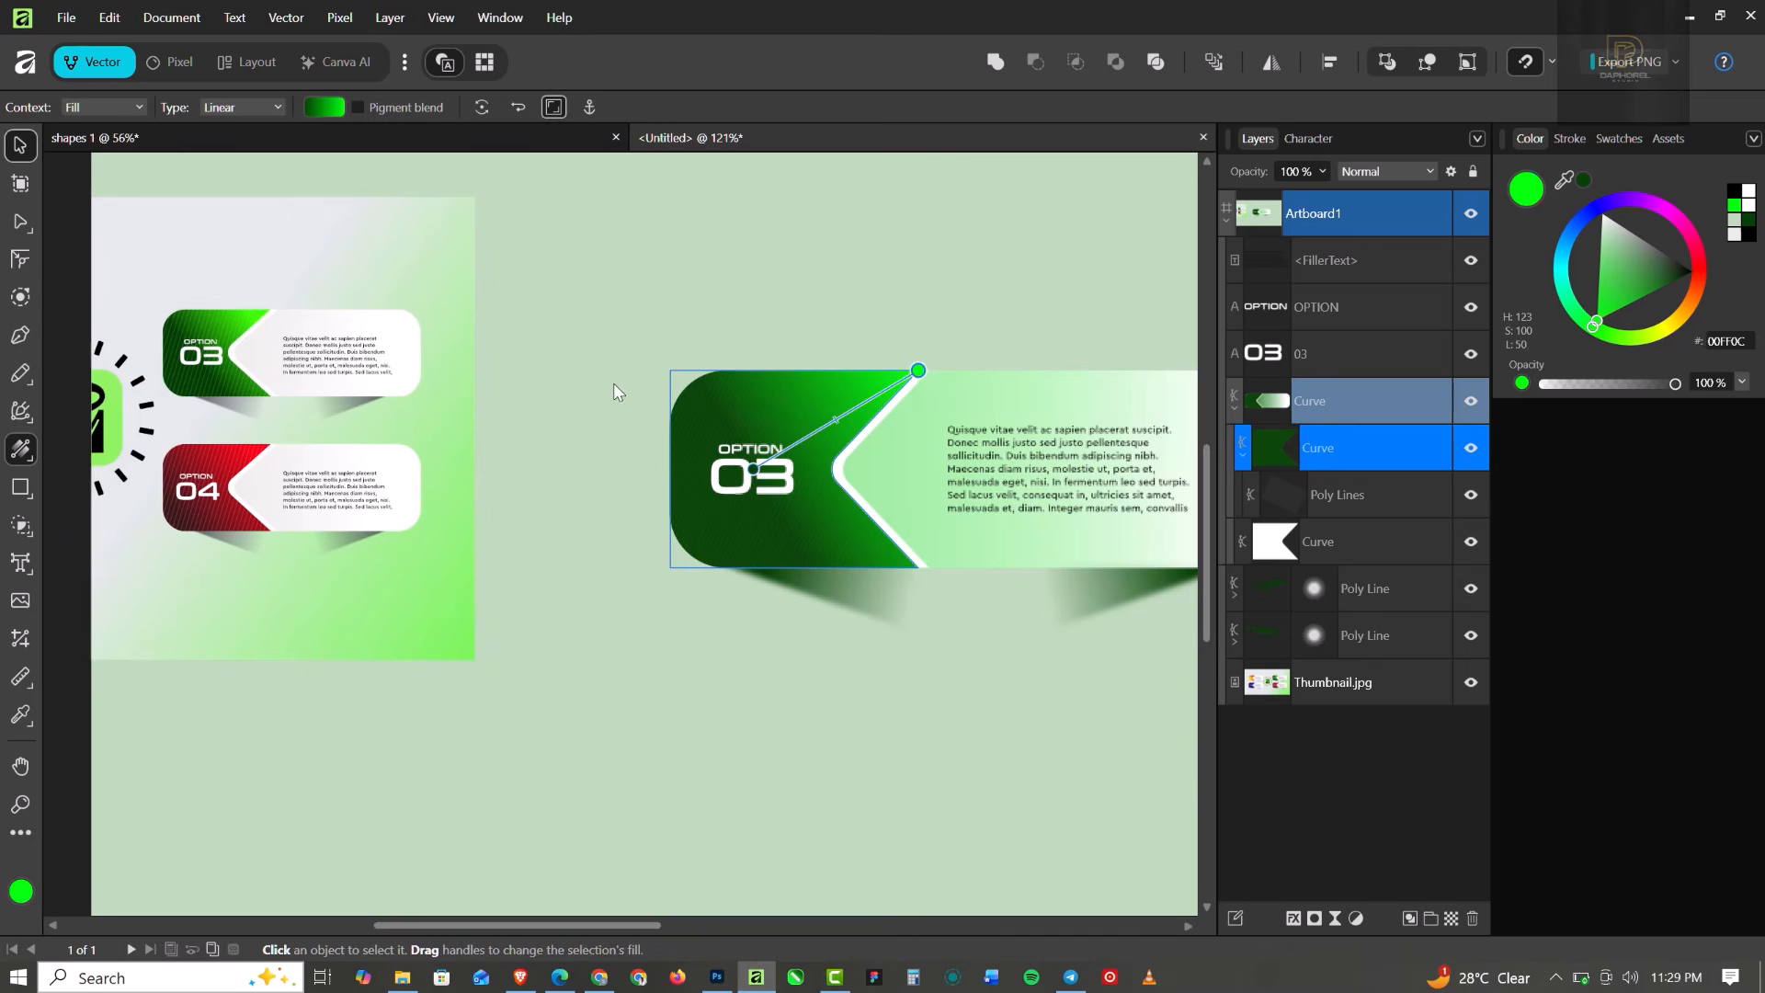
click(654, 290)
Shift the midpoint of the main banner curve's gradient towards its green end so the body turns whiter.
scroll(641, 418, down, 3)
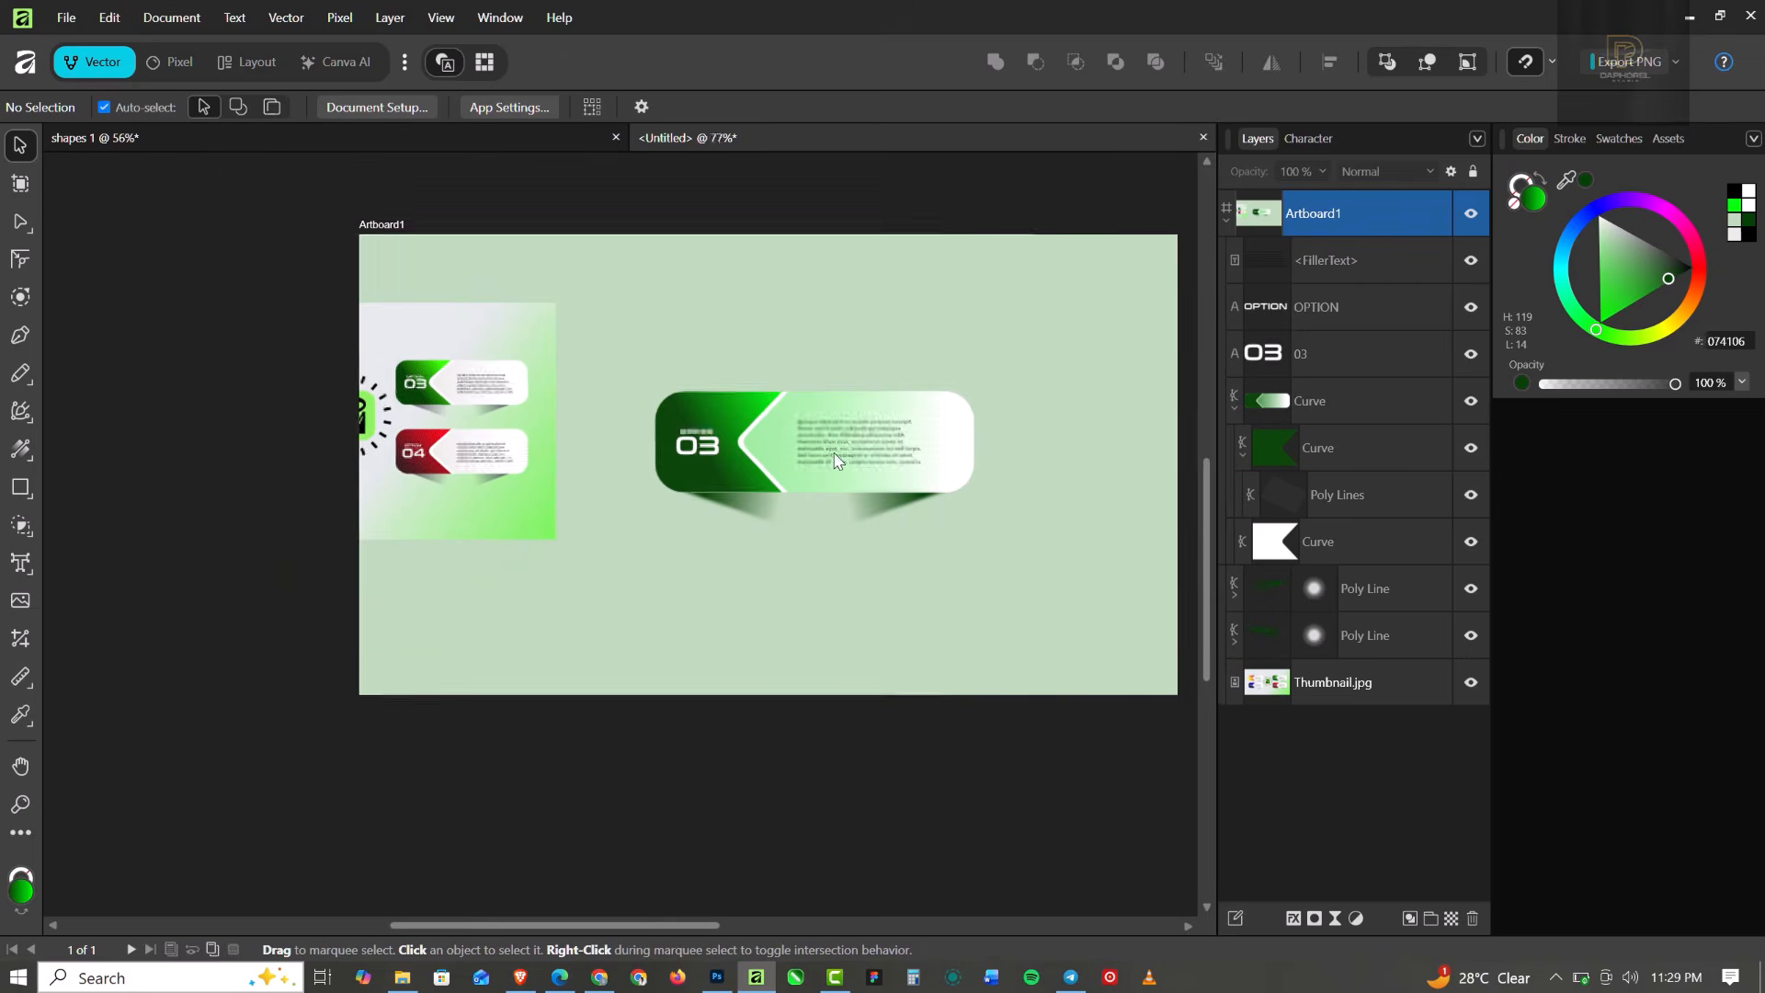
scroll(913, 454, up, 1)
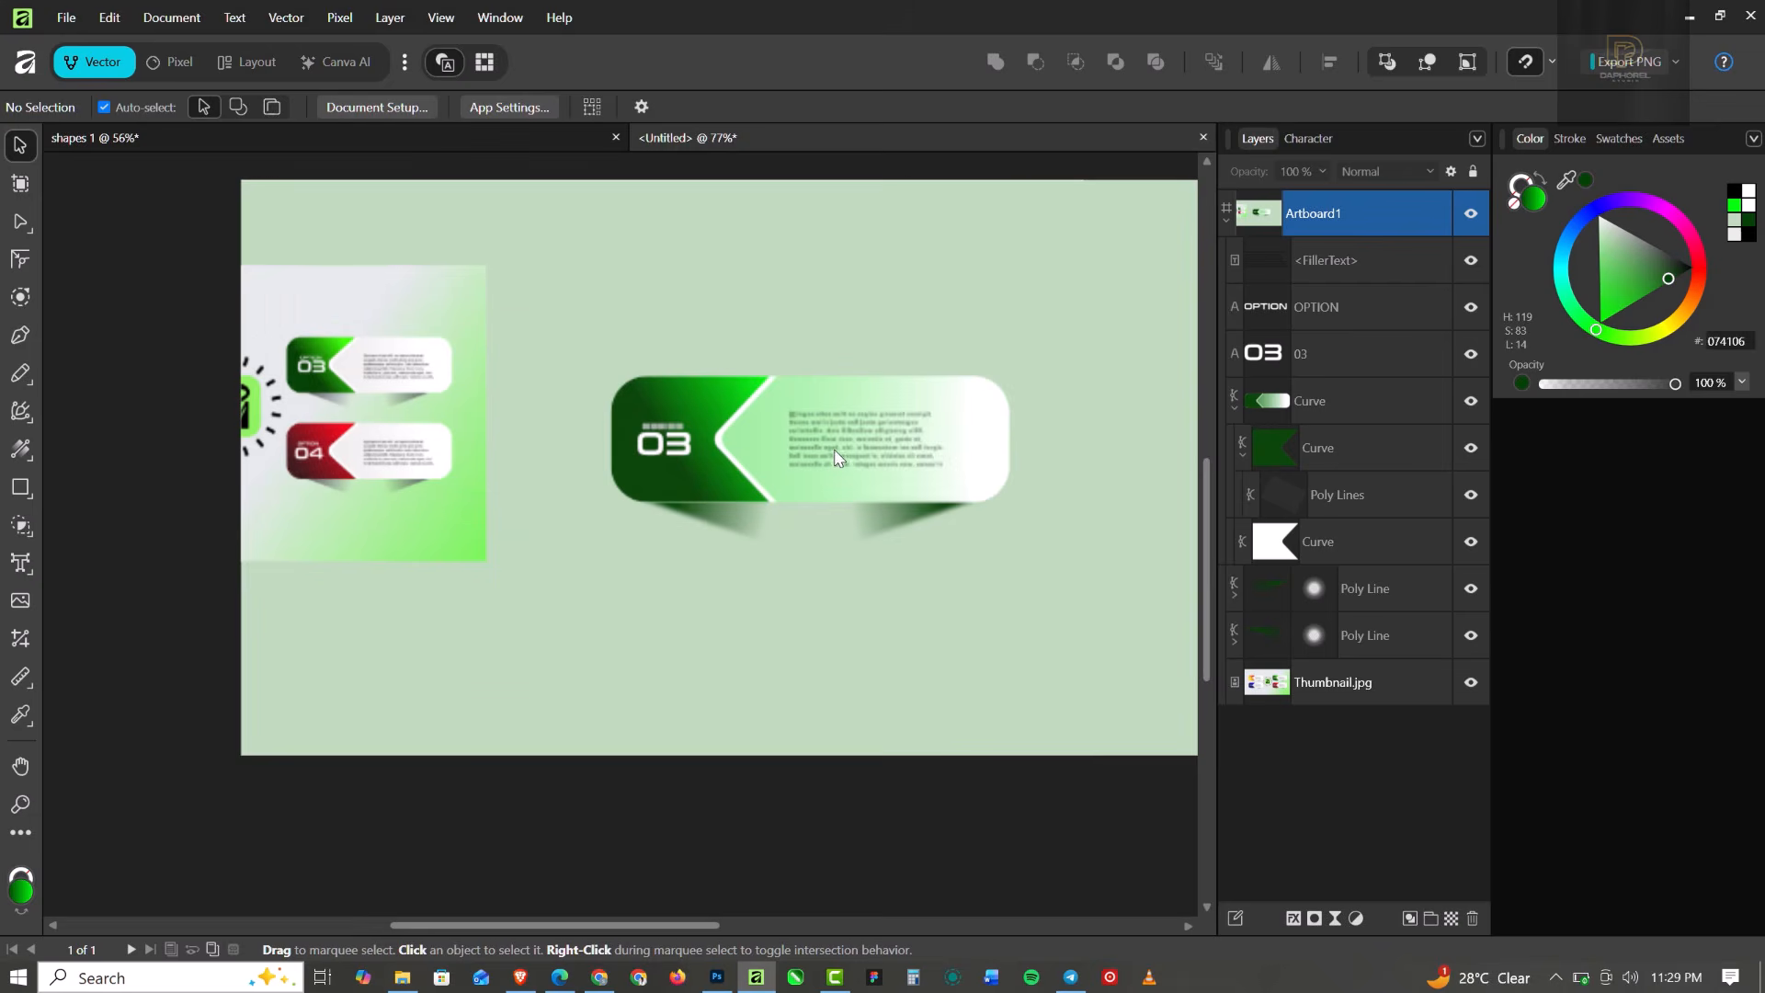
click(967, 429)
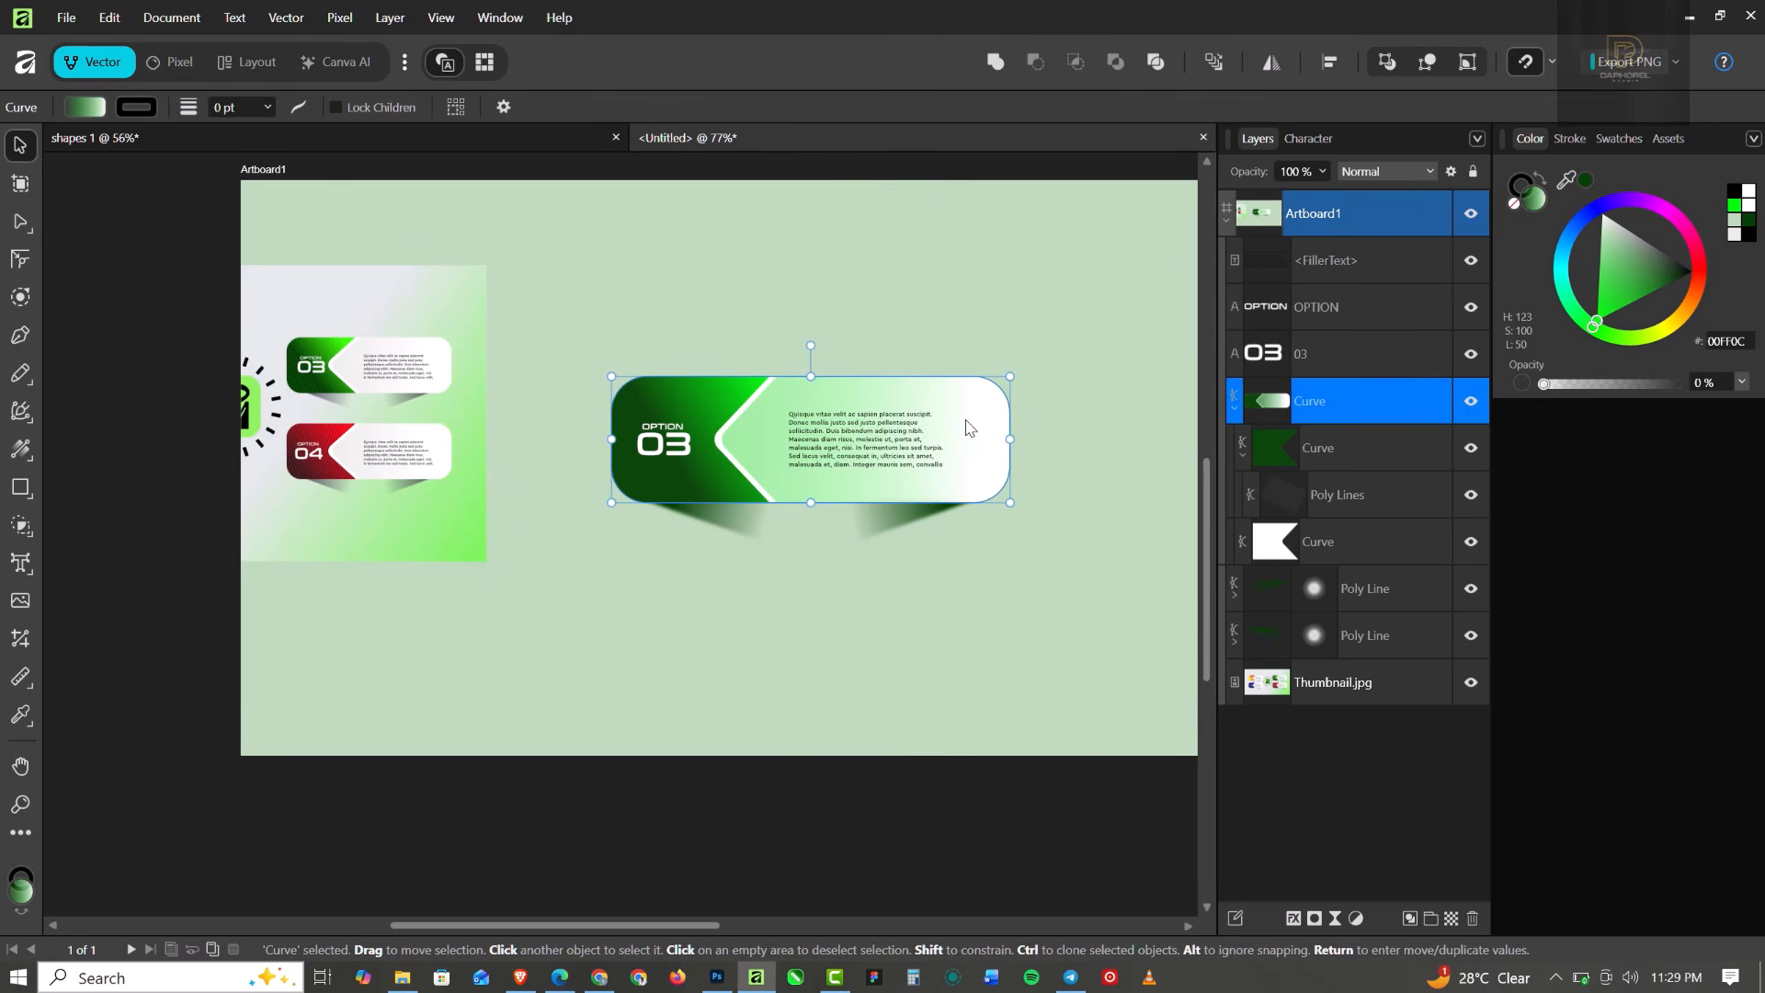
click(20, 449)
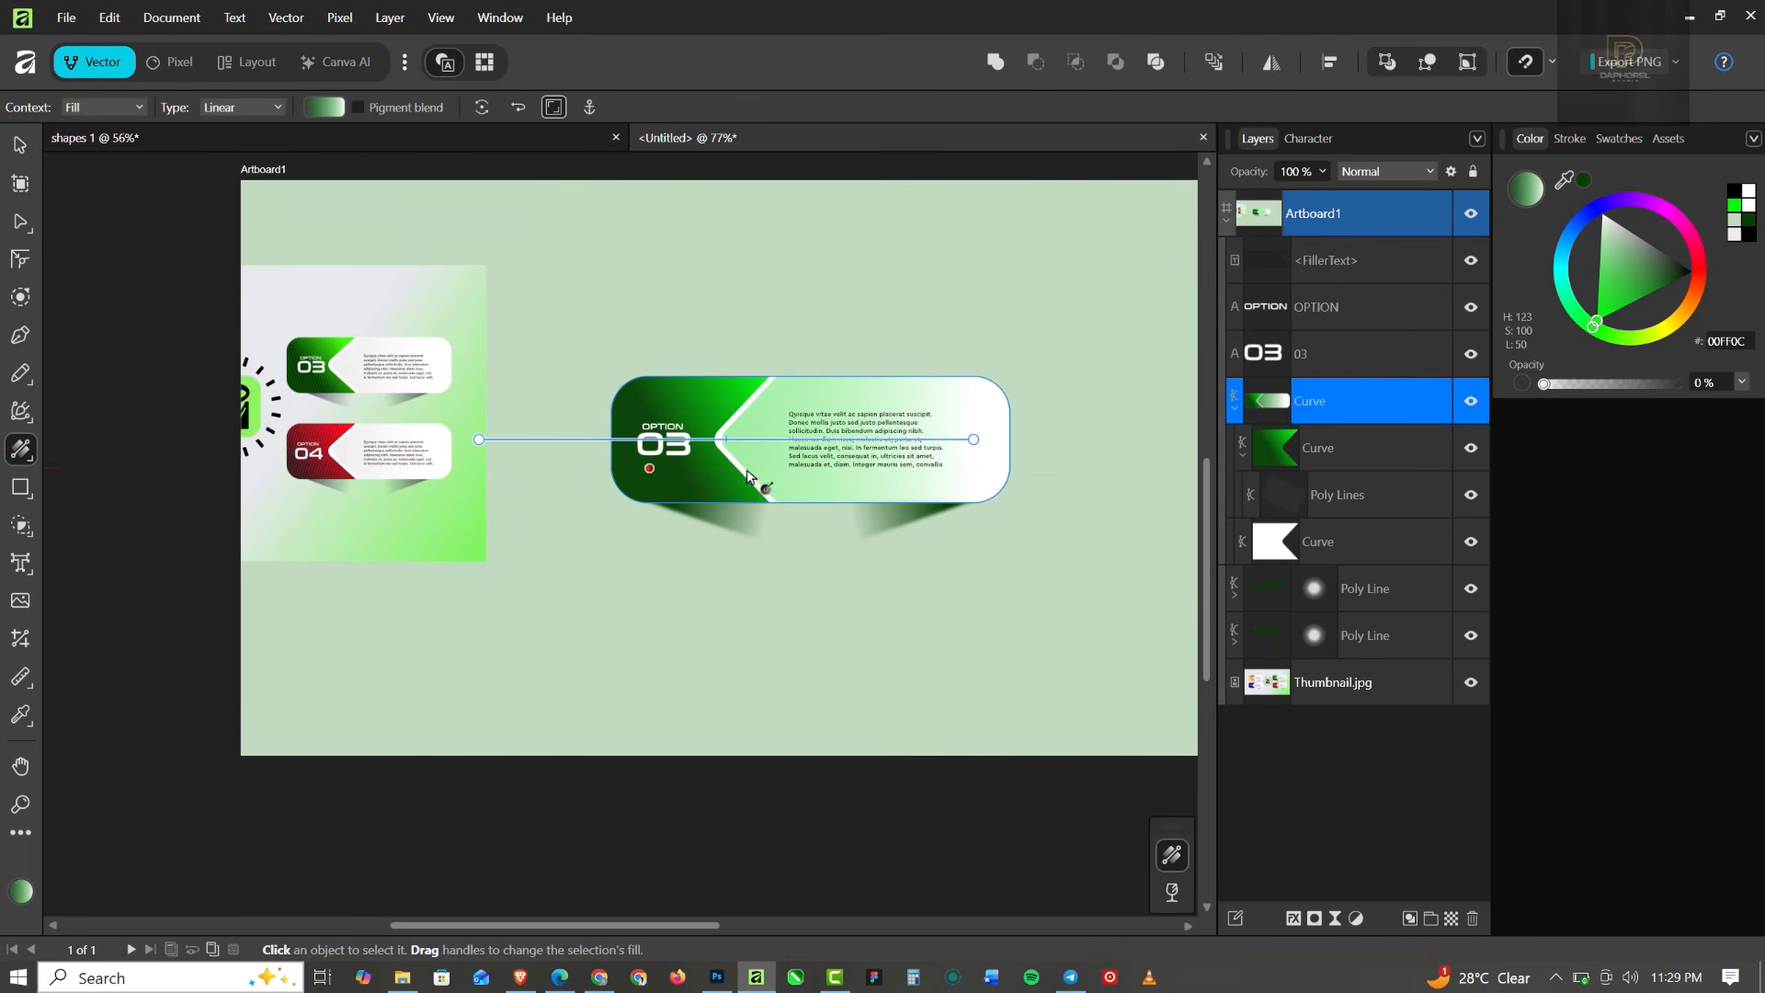
drag(719, 440, 679, 440)
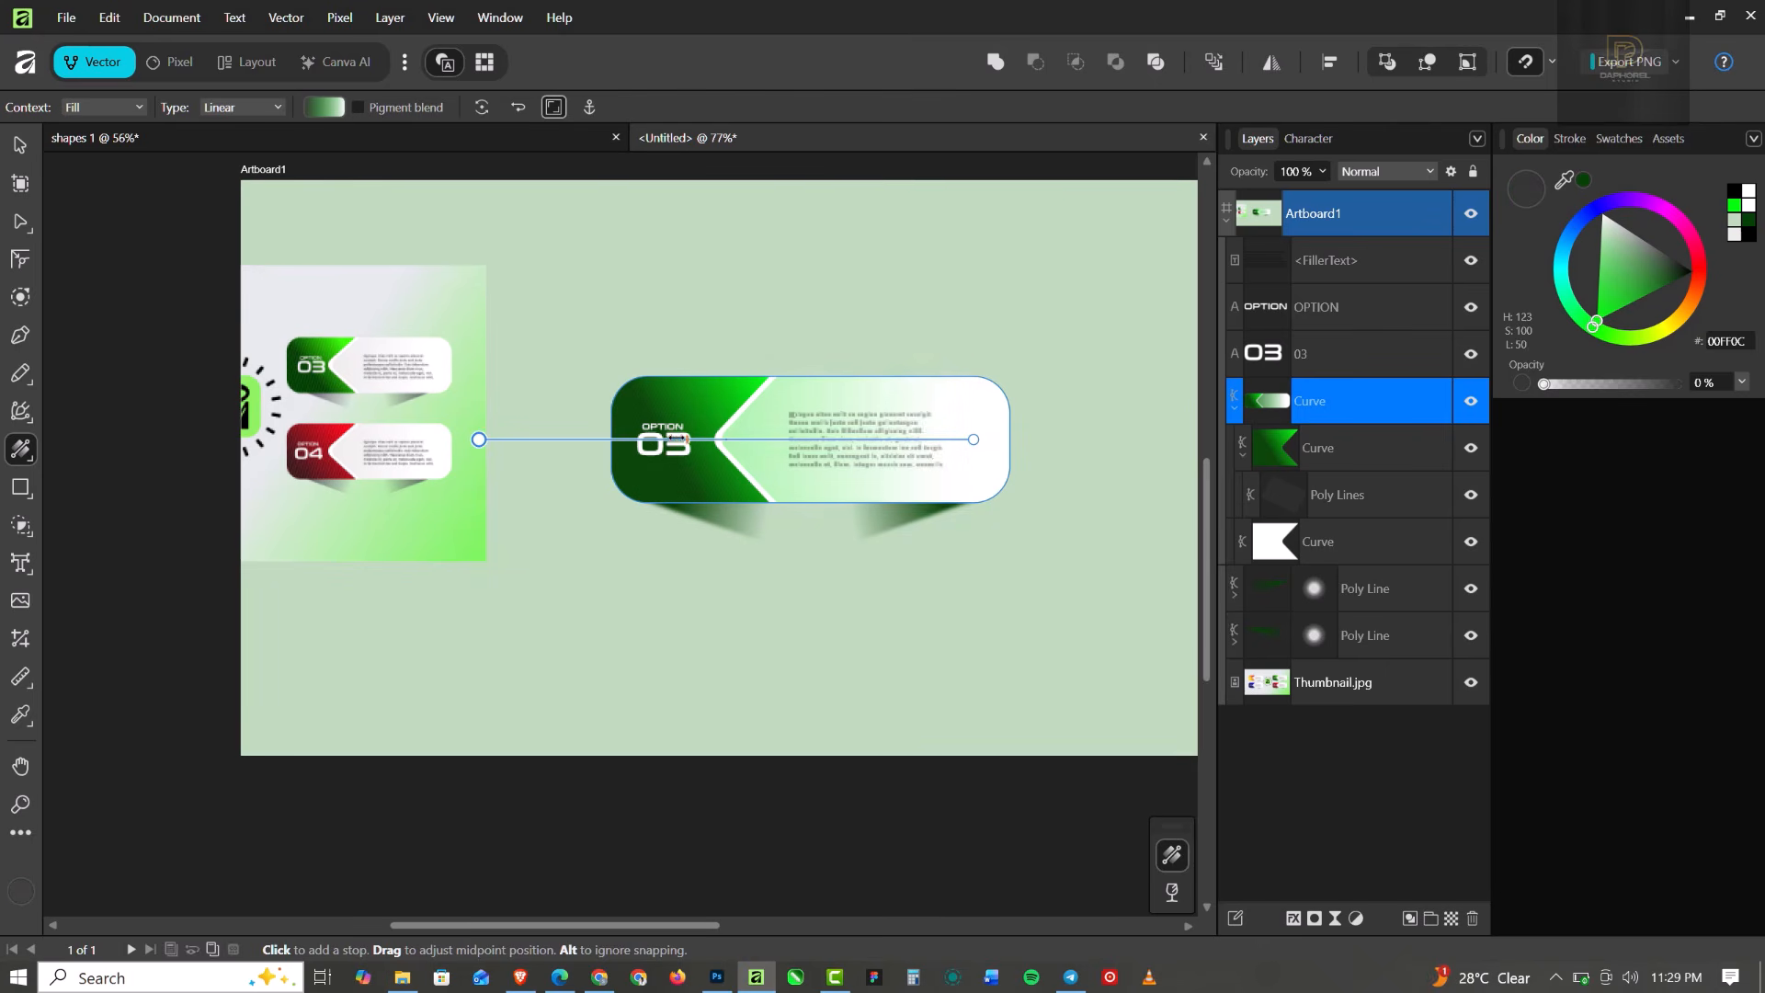
click(22, 145)
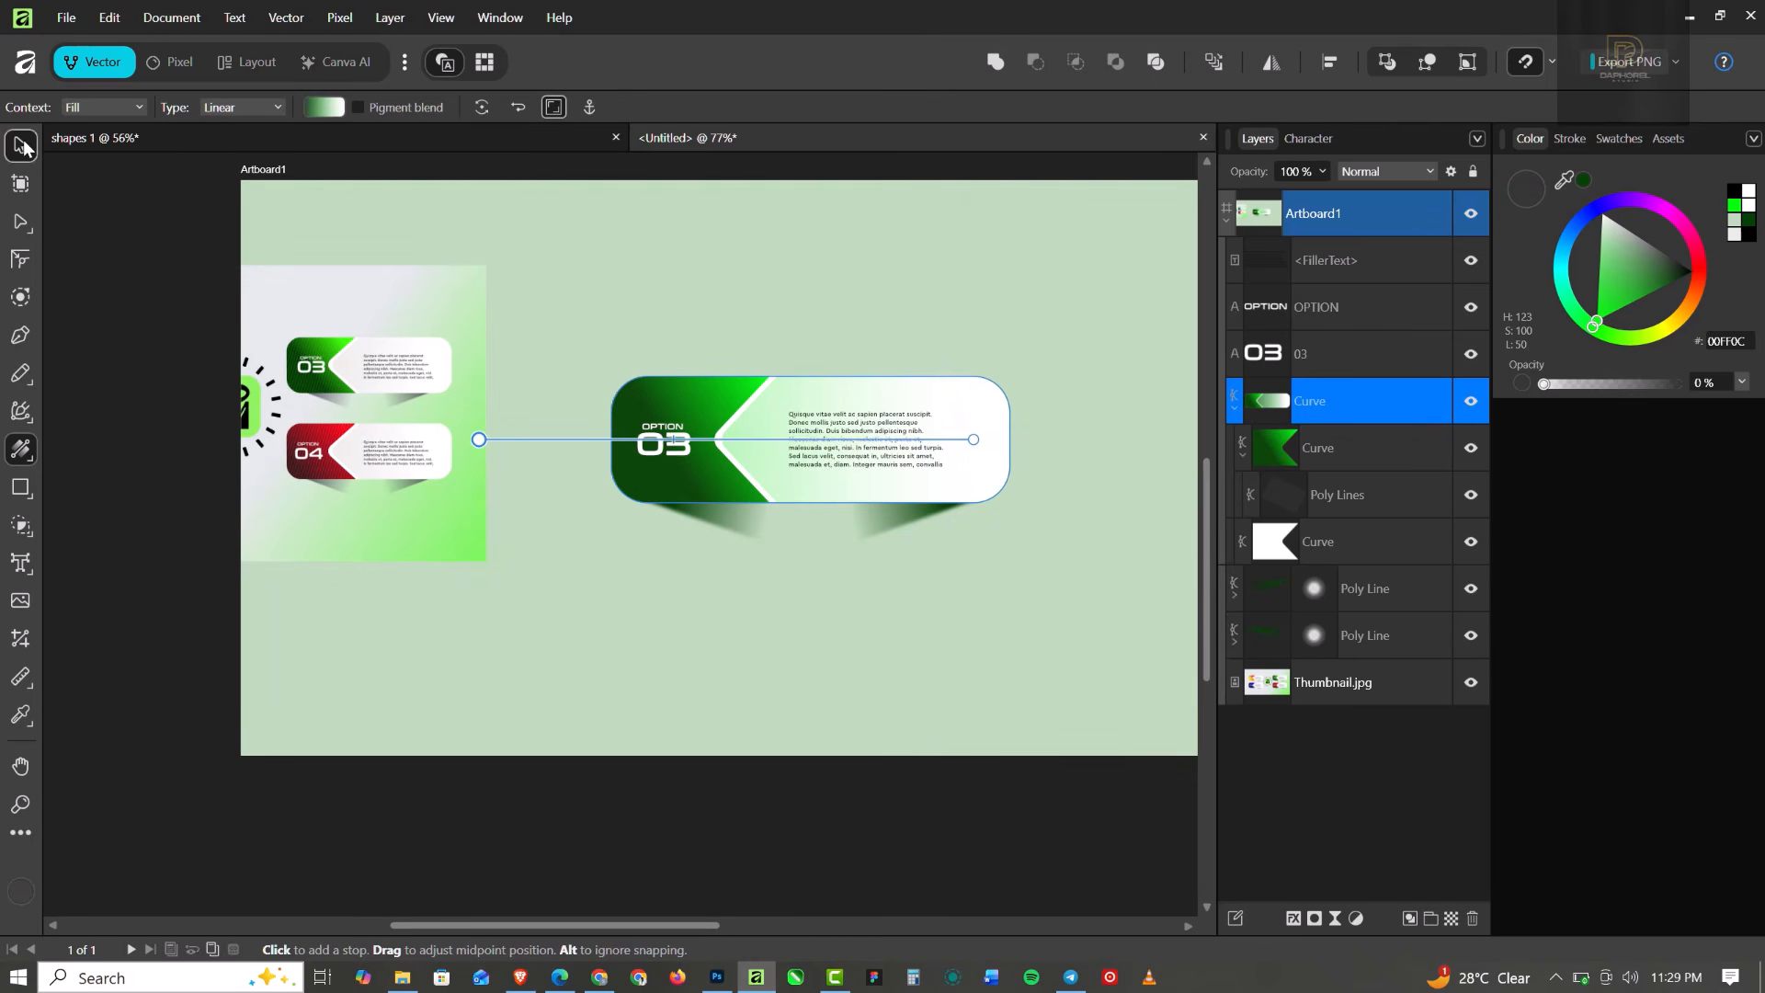
click(631, 607)
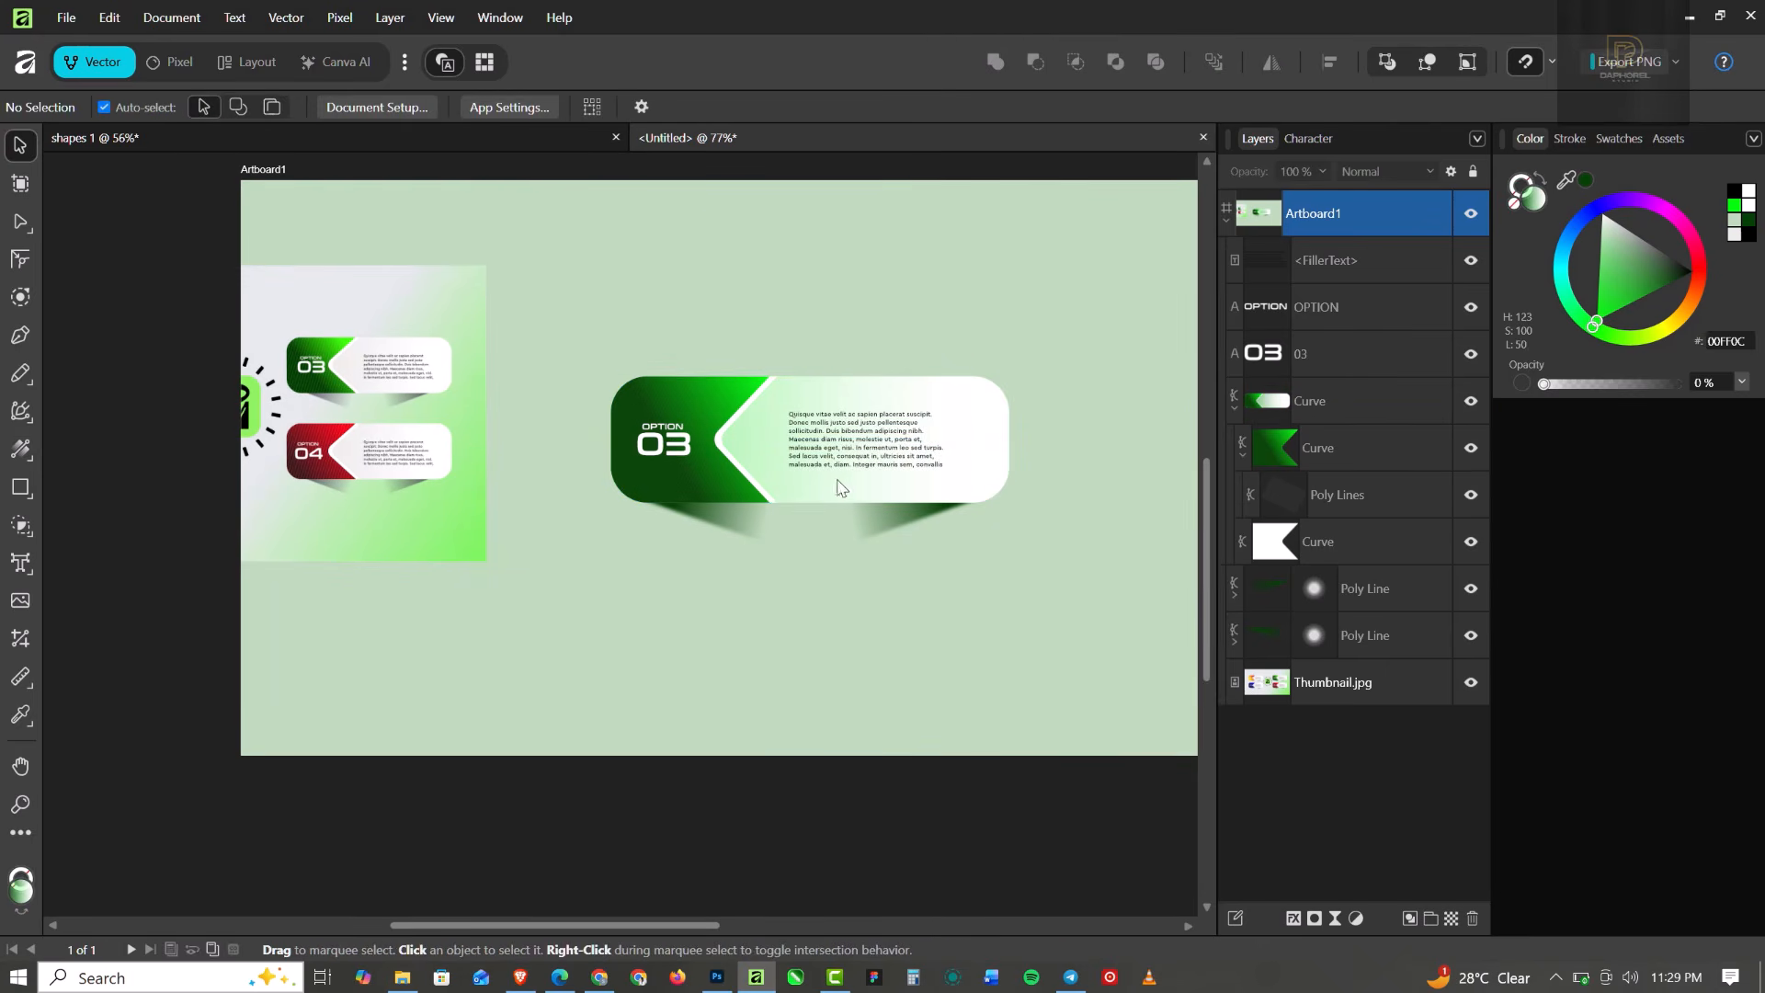
Group the banner's text, curve and both shadow layers, and name the group GREEN.
scroll(837, 481, down, 1)
scroll(982, 390, up, 1)
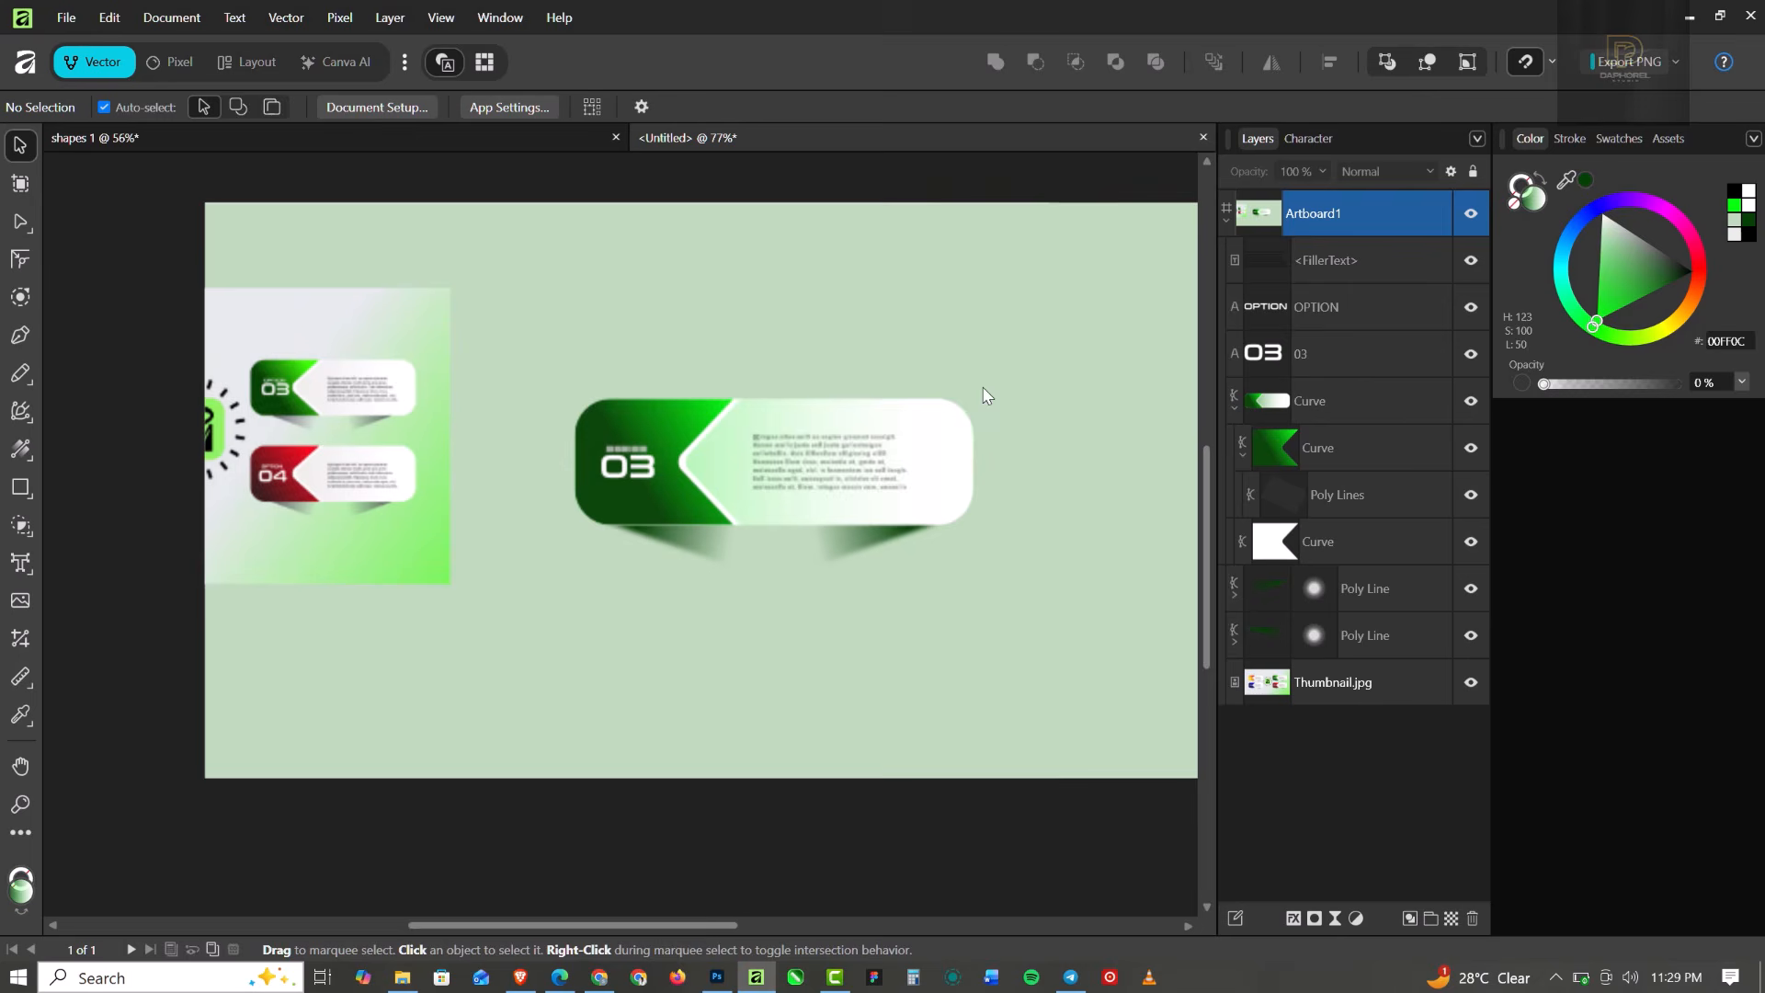
click(1360, 258)
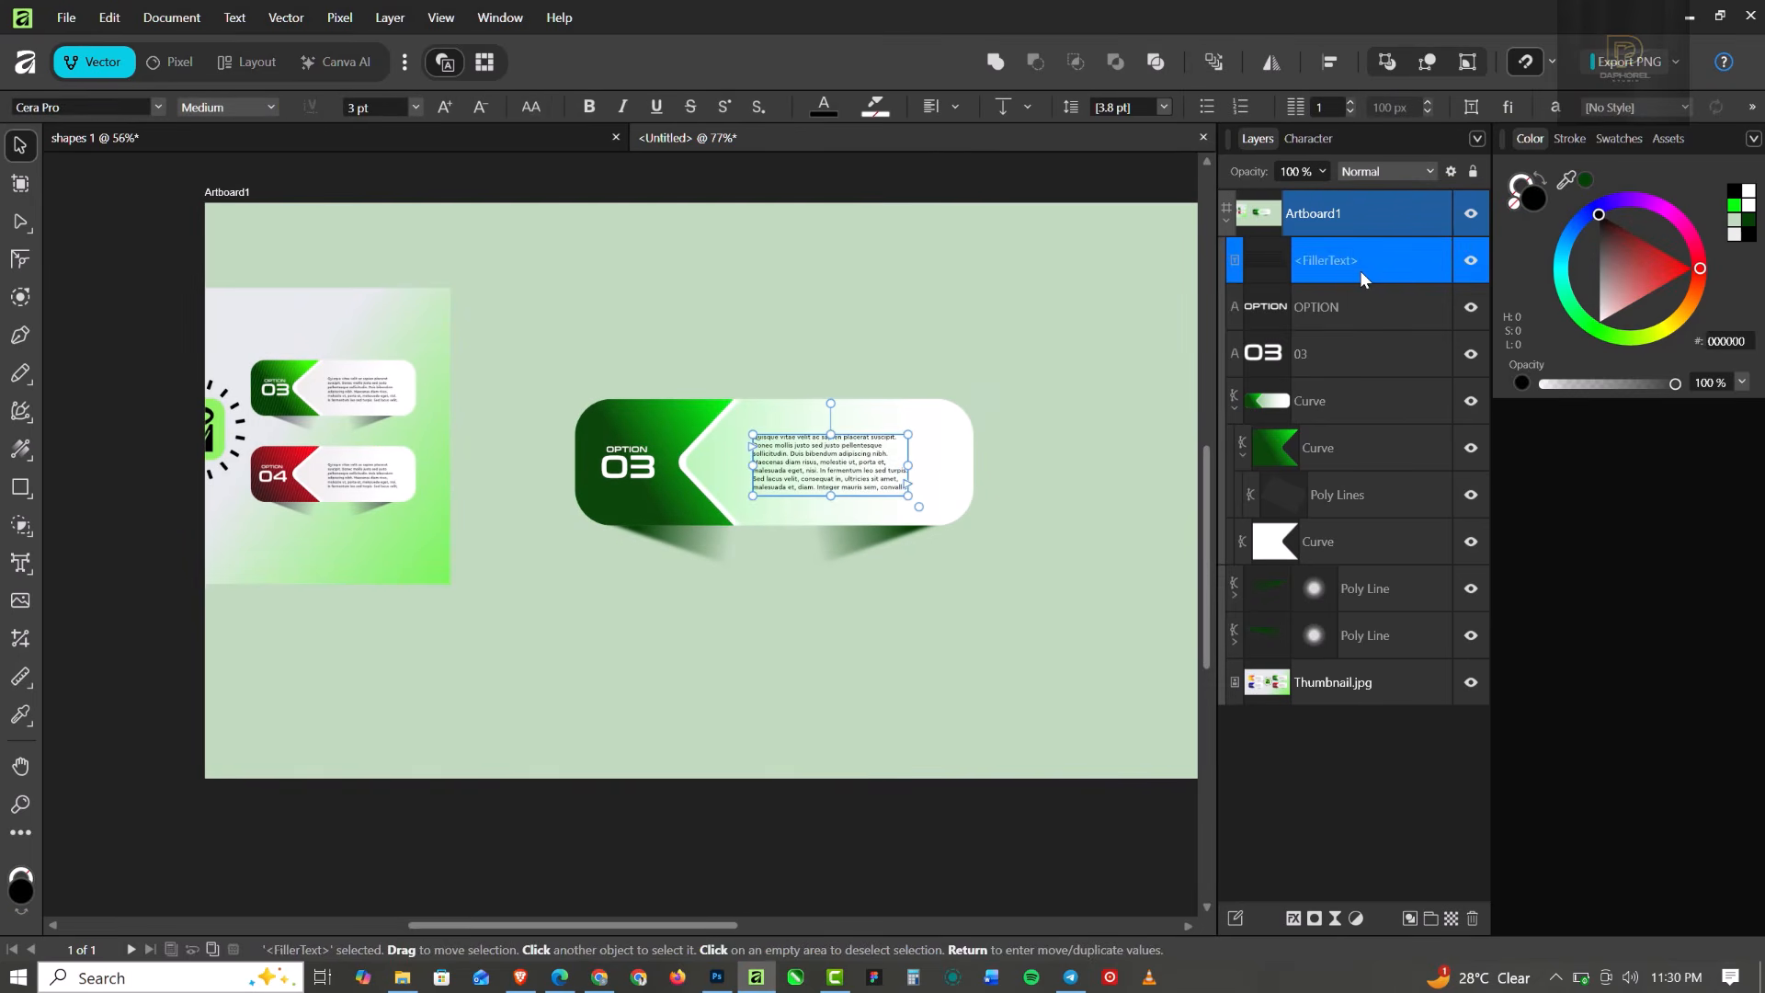
shift+click(1394, 638)
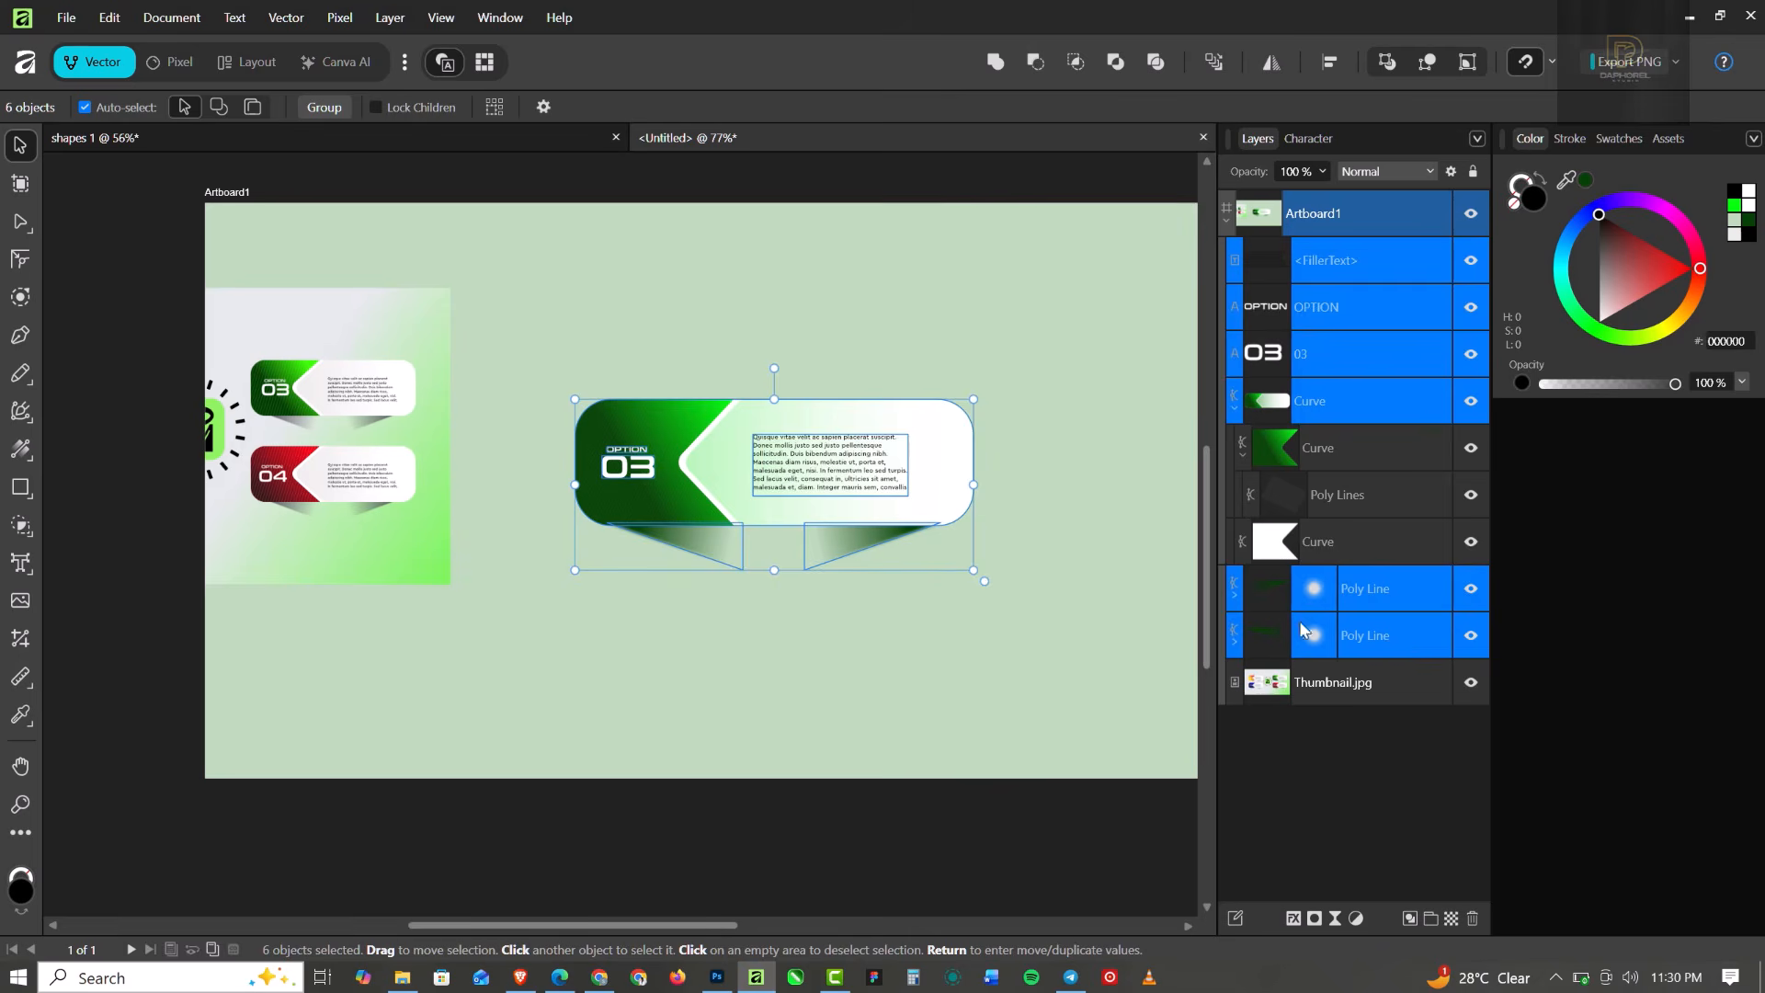
key(ctrl+g)
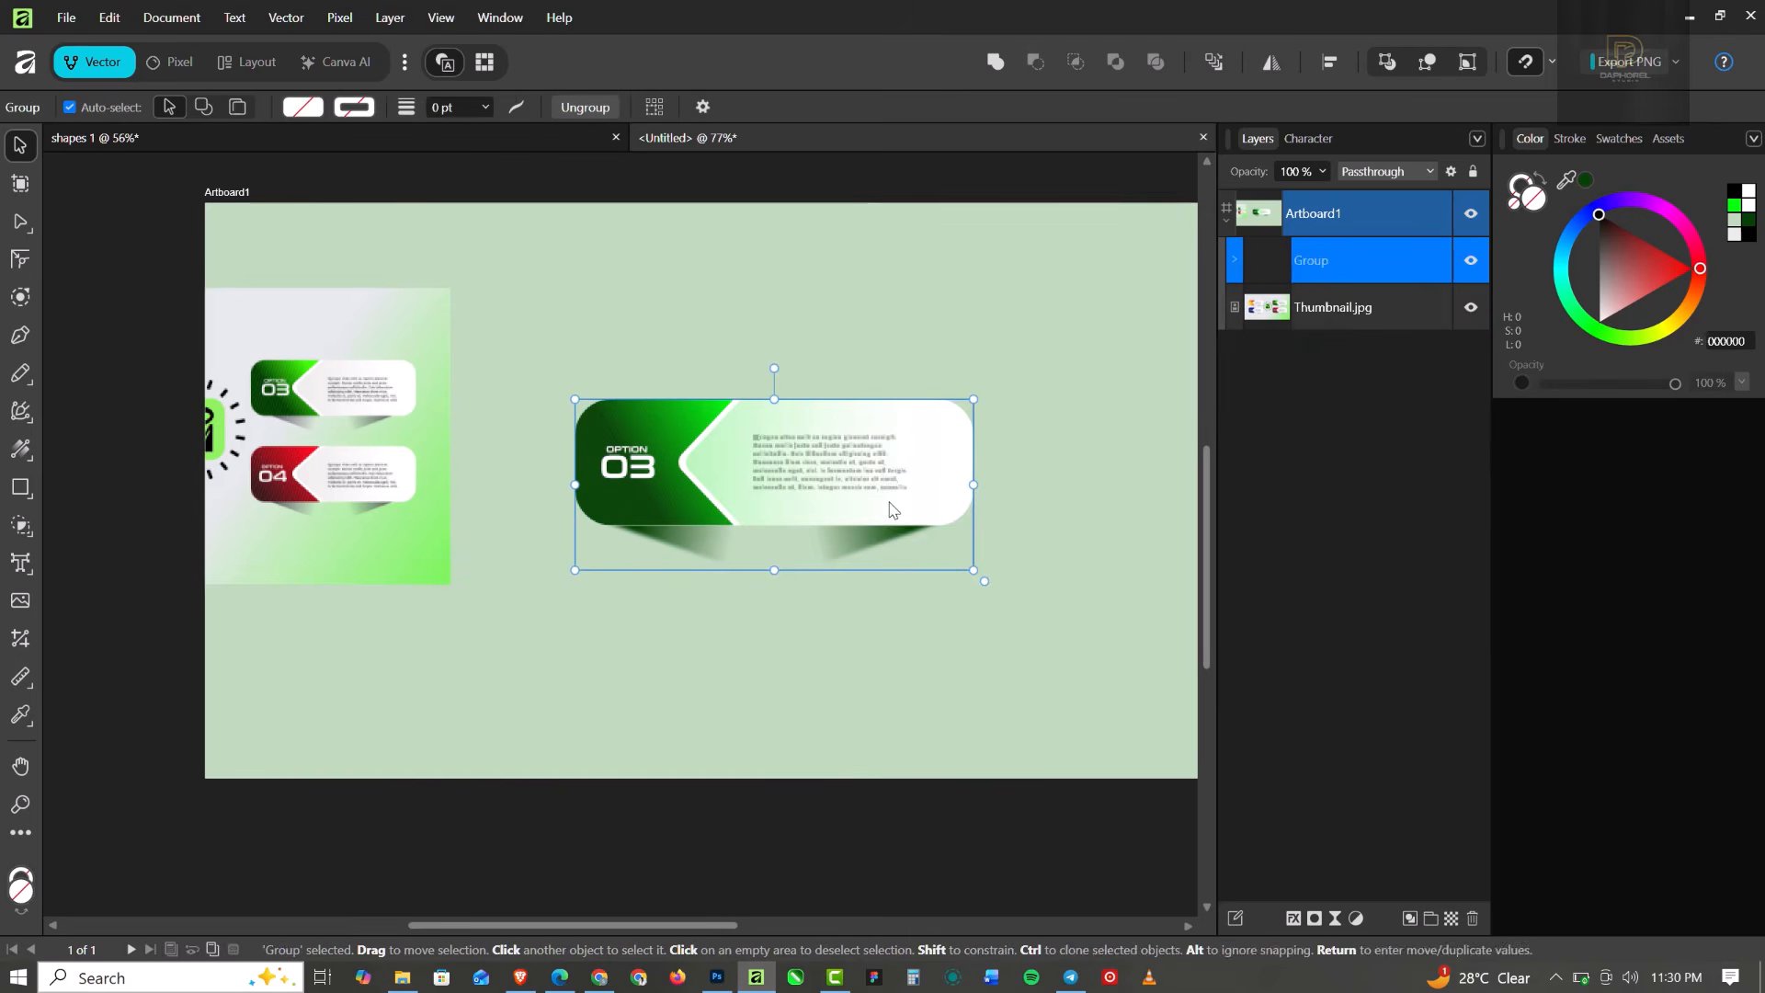
double_click(1322, 264)
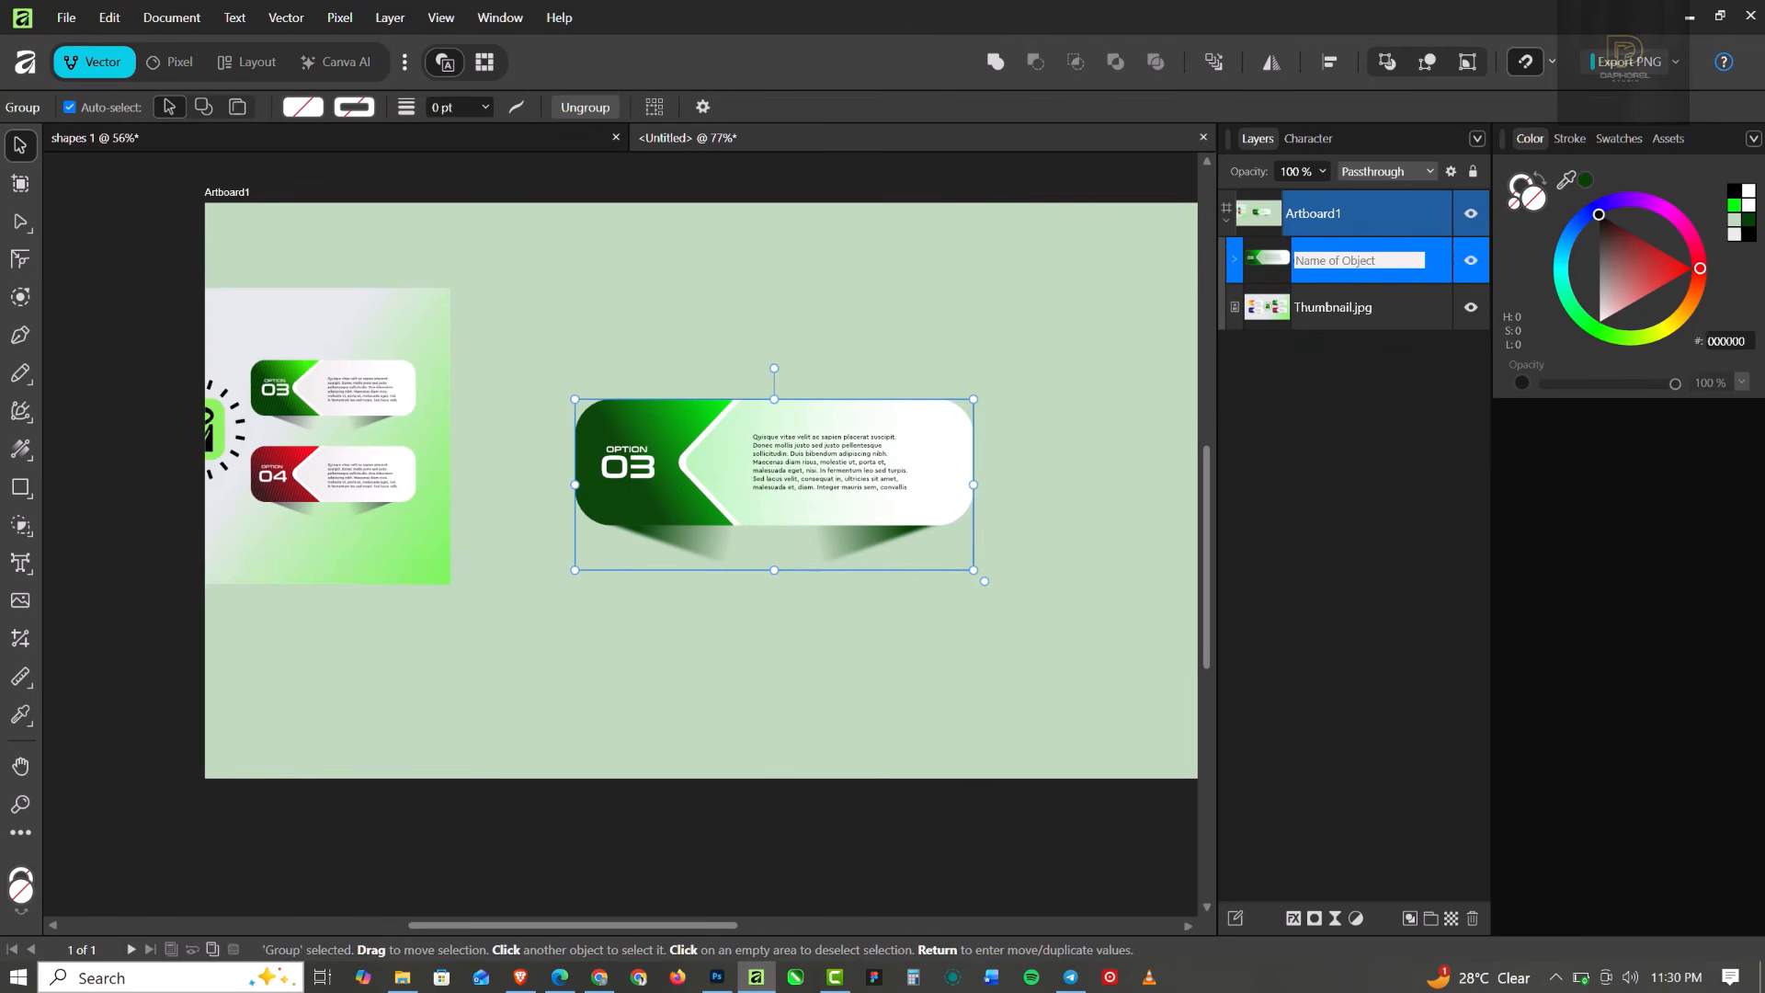
key(Return)
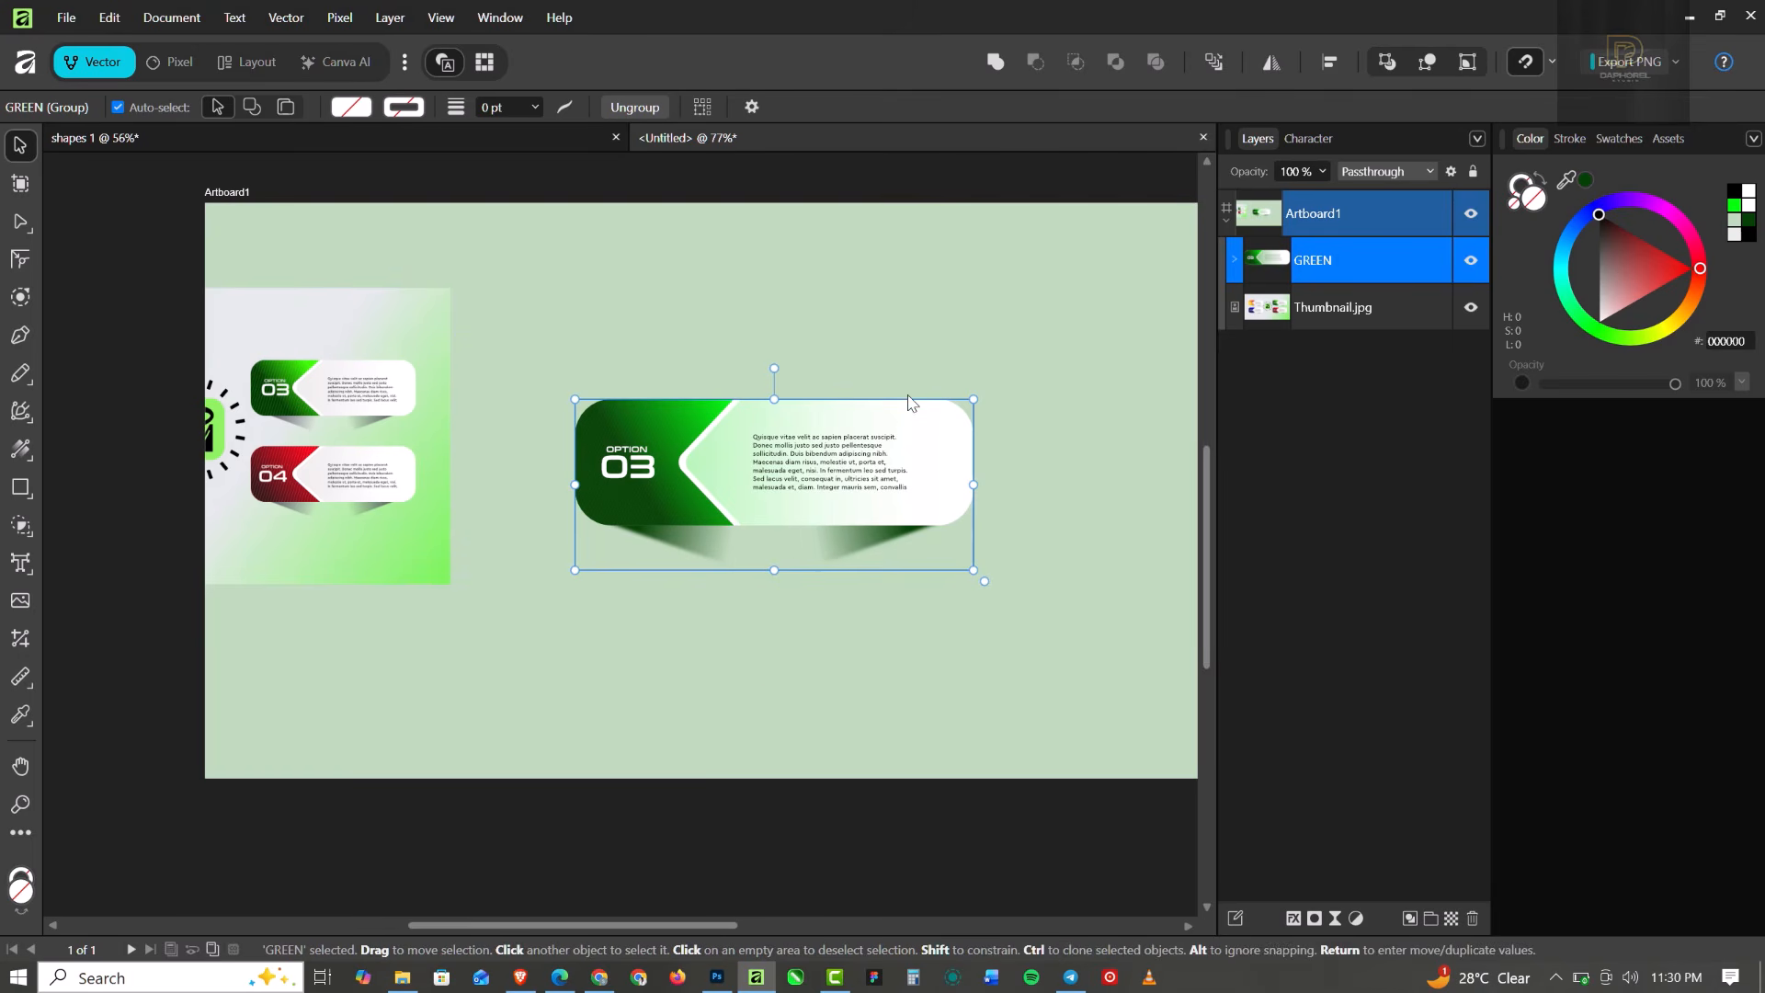
Move the GREEN group straight up on the artboard, leaving about 101 px between it and the upper edge.
key(shift+Up)
key(shift+Up)
key(shift+Up)
key(shift+Up)
key(shift+Up)
key(shift+Up)
key(shift+Up)
key(shift+Up)
key(shift+Up)
key(shift+Up)
key(shift+Up)
key(shift+Up)
key(shift+Up)
key(shift+Up)
key(shift+Up)
key(shift+Up)
key(shift+Up)
key(shift+Up)
key(shift+Up)
key(shift+Up)
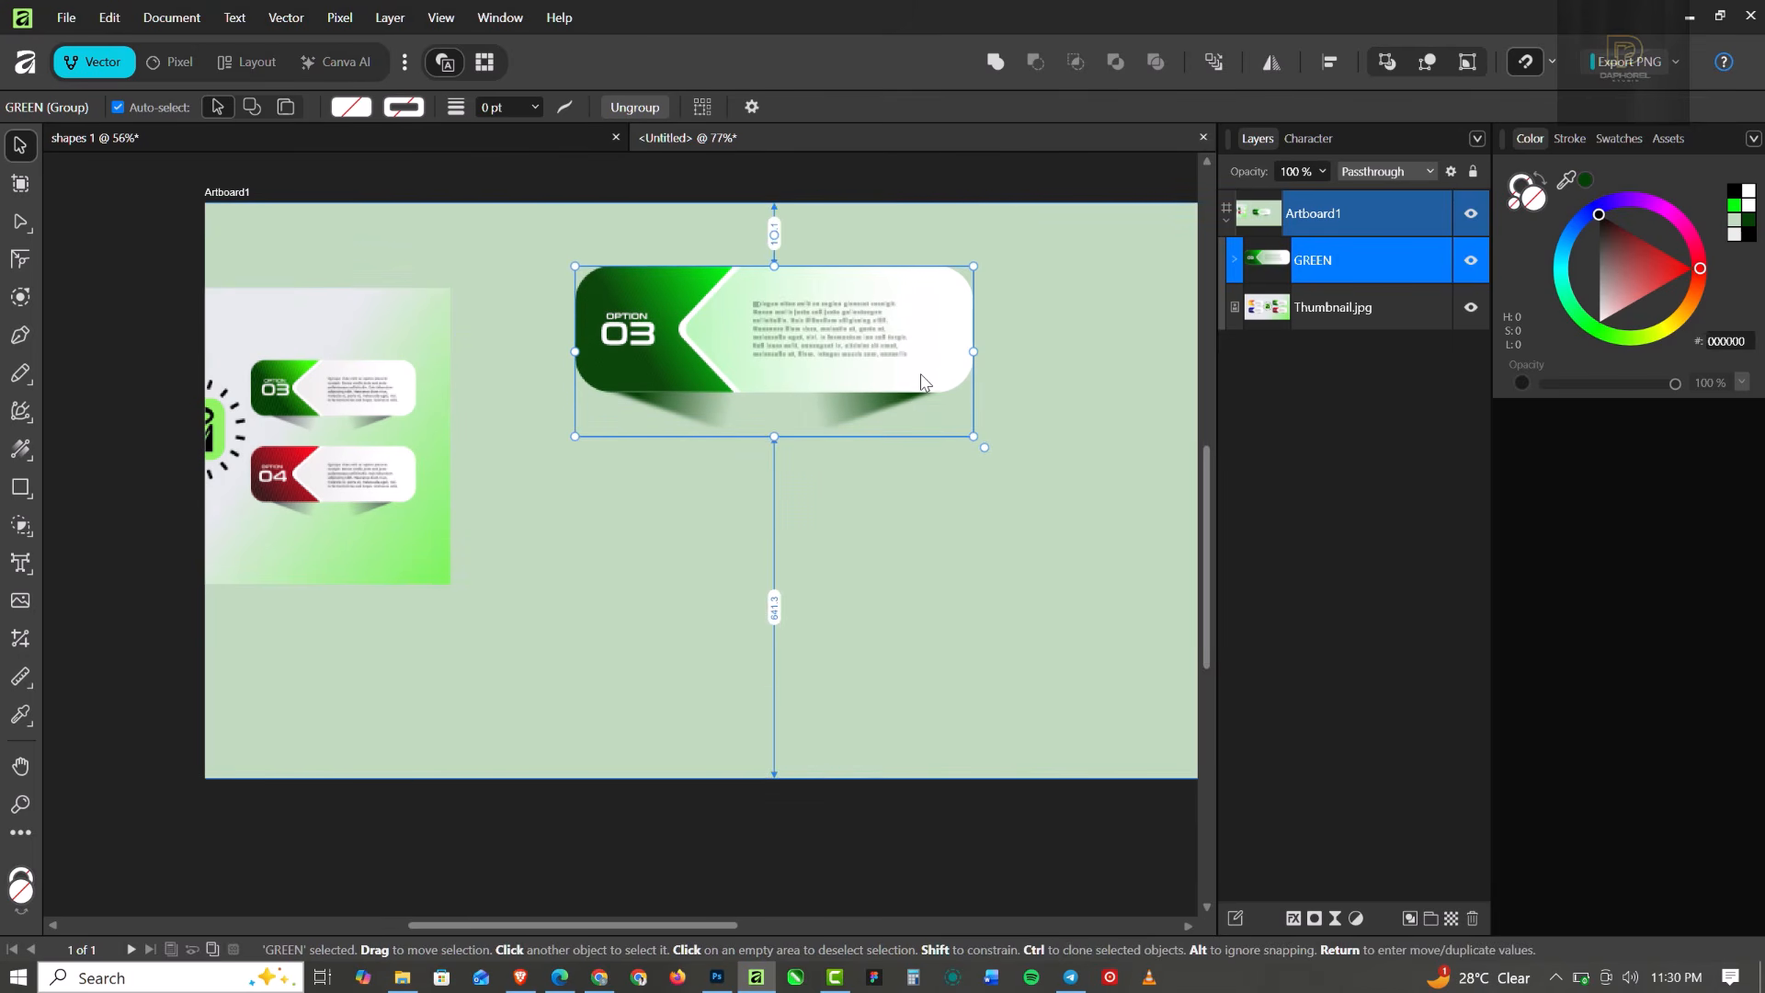
click(651, 513)
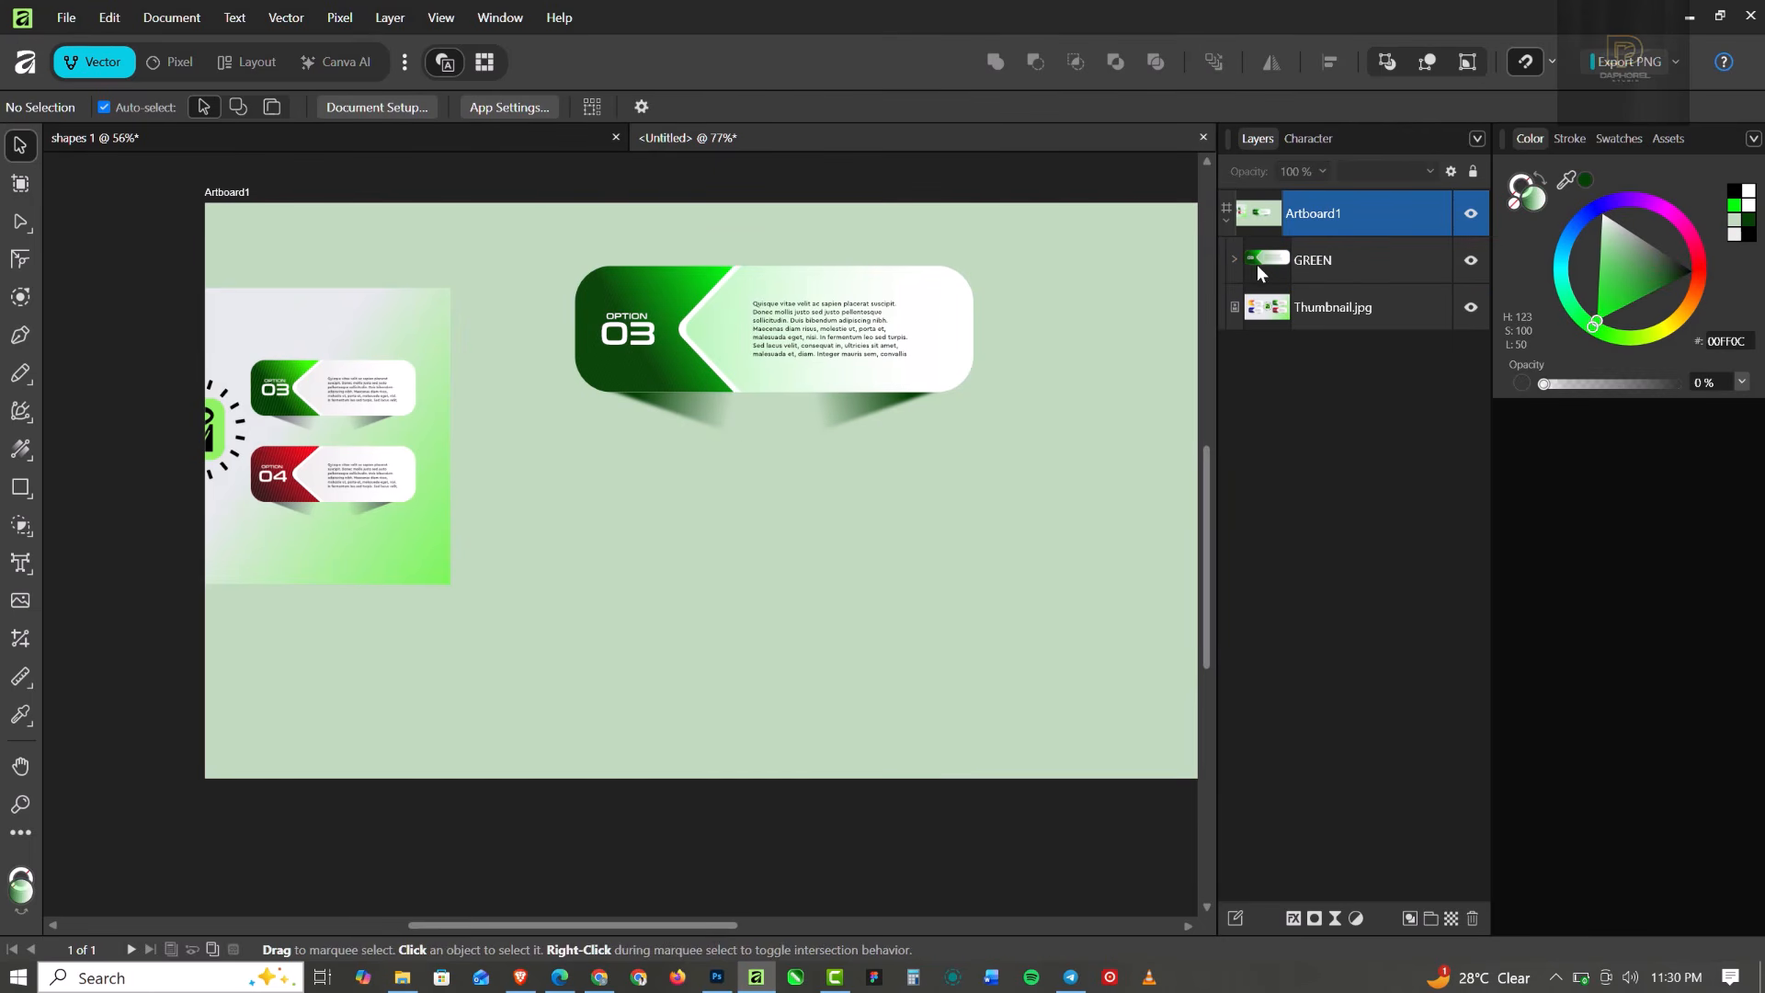
Duplicate the GREEN group and move the copy straight down, clear of the original banner's shadows.
click(1355, 264)
key(ctrl+j)
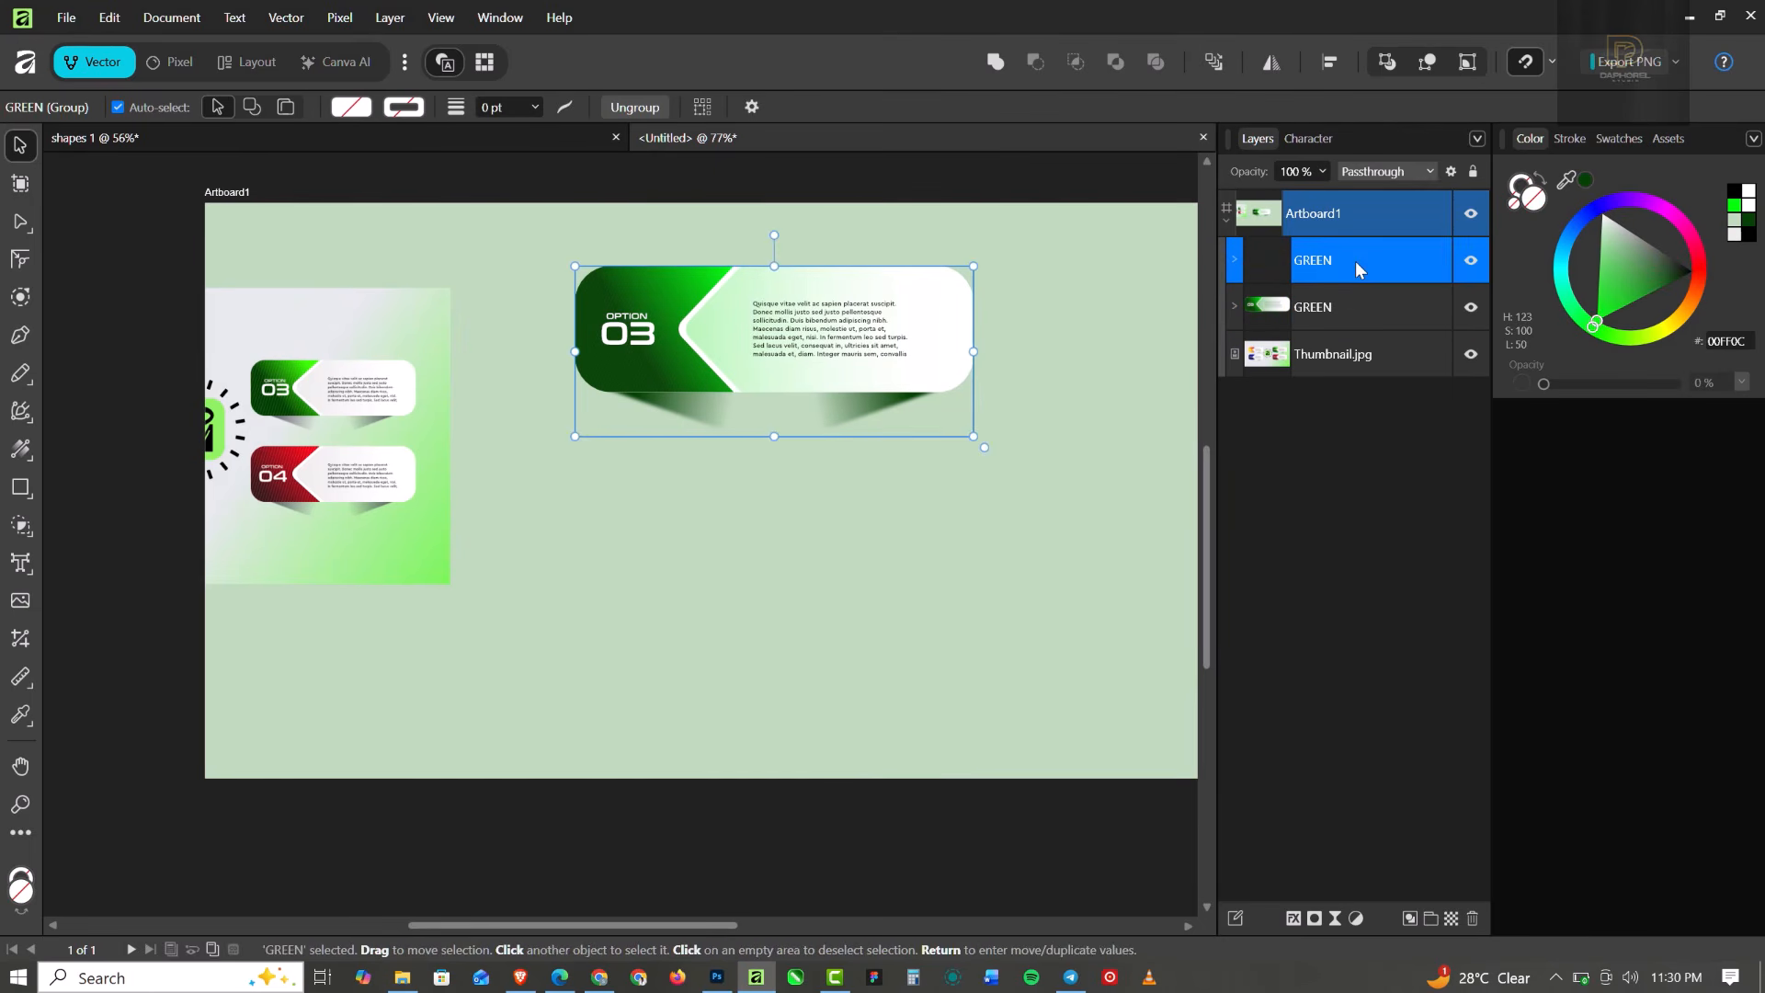
key(shift+Down)
key(shift+Down)
key(shift+Down)
key(shift+Down)
key(shift+Down)
key(shift+Down)
key(shift+Down)
key(shift+Down)
key(shift+Down)
key(shift+Down)
key(shift+Down)
key(shift+Down)
key(shift+Down)
key(shift+Down)
key(shift+Down)
key(shift+Down)
key(shift+Down)
key(shift+Down)
key(shift+Down)
key(shift+Down)
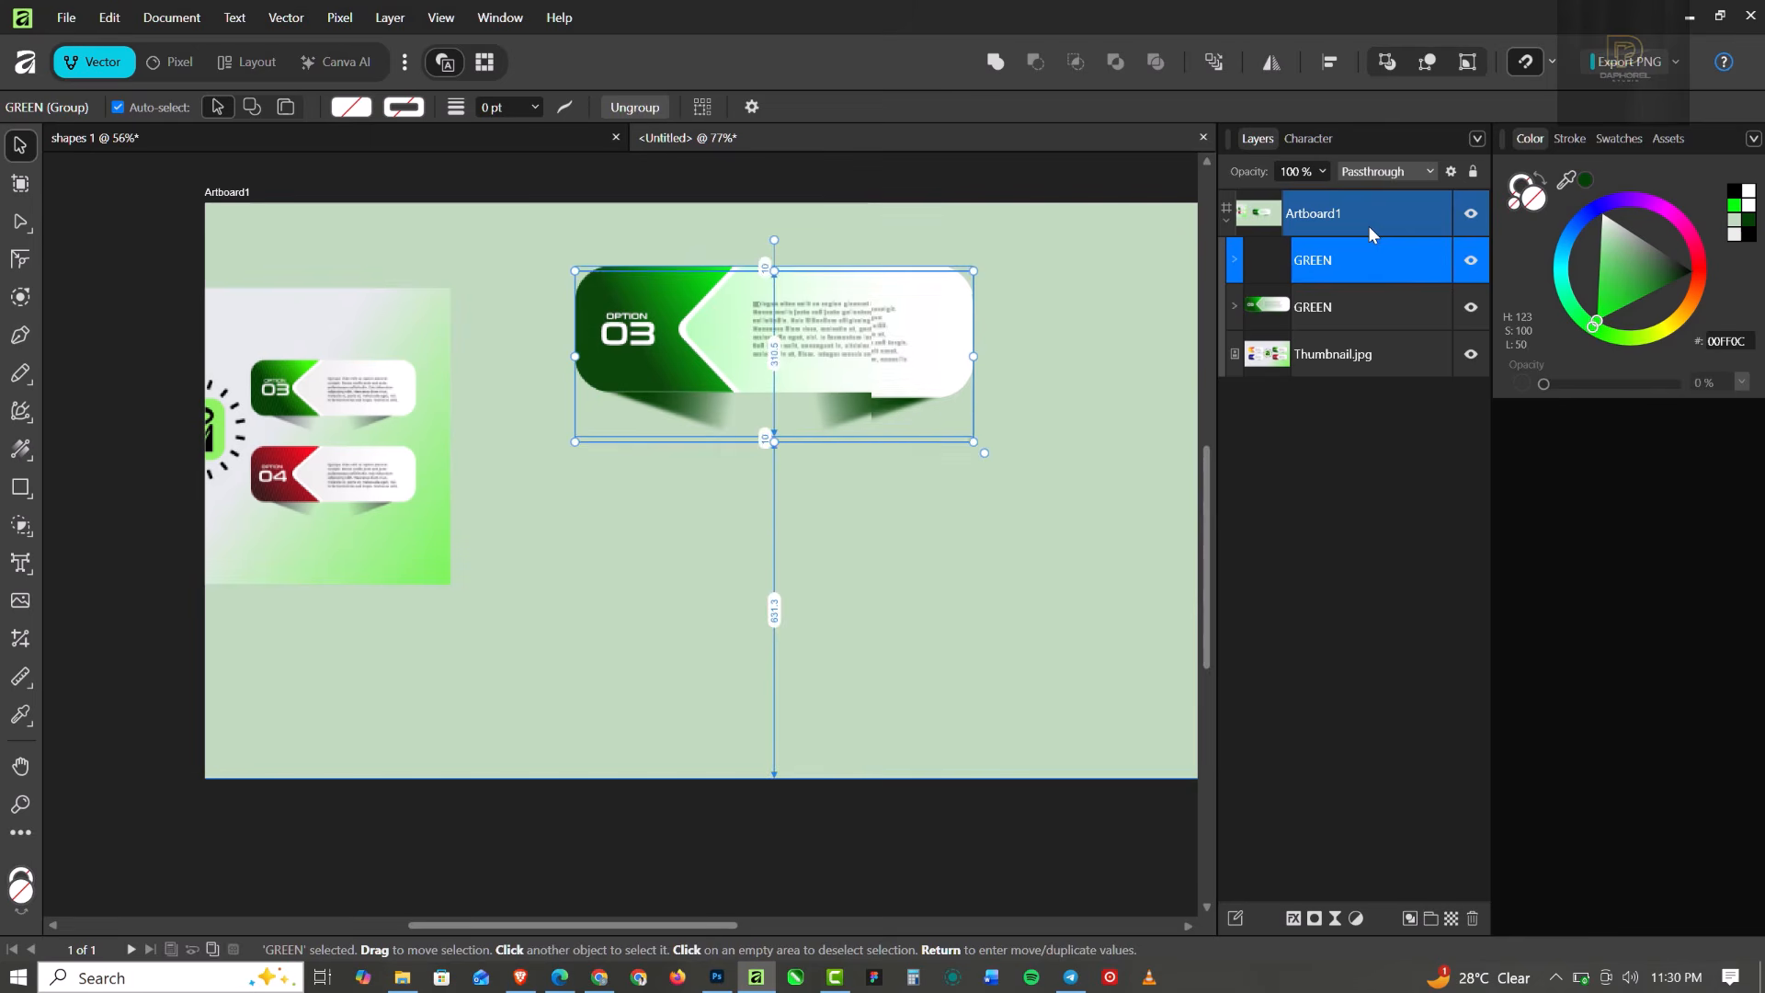
key(shift+Down)
key(shift+Down)
key(shift+Down)
key(shift+Down)
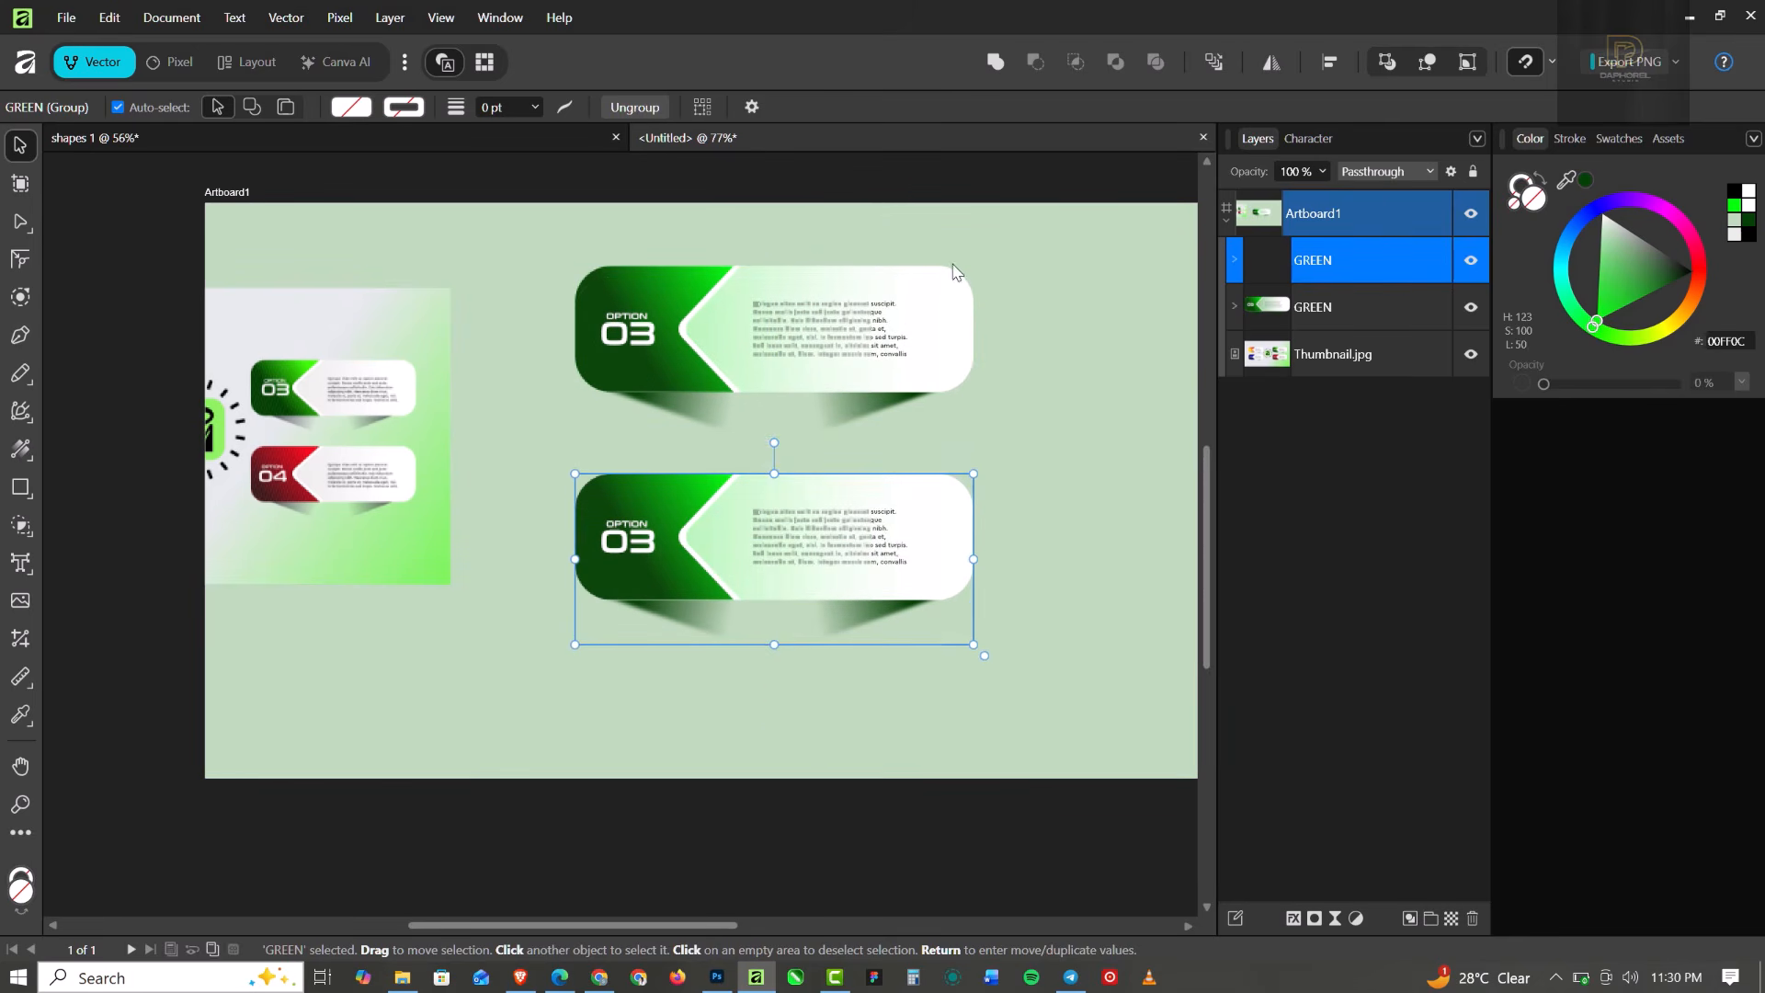
click(772, 413)
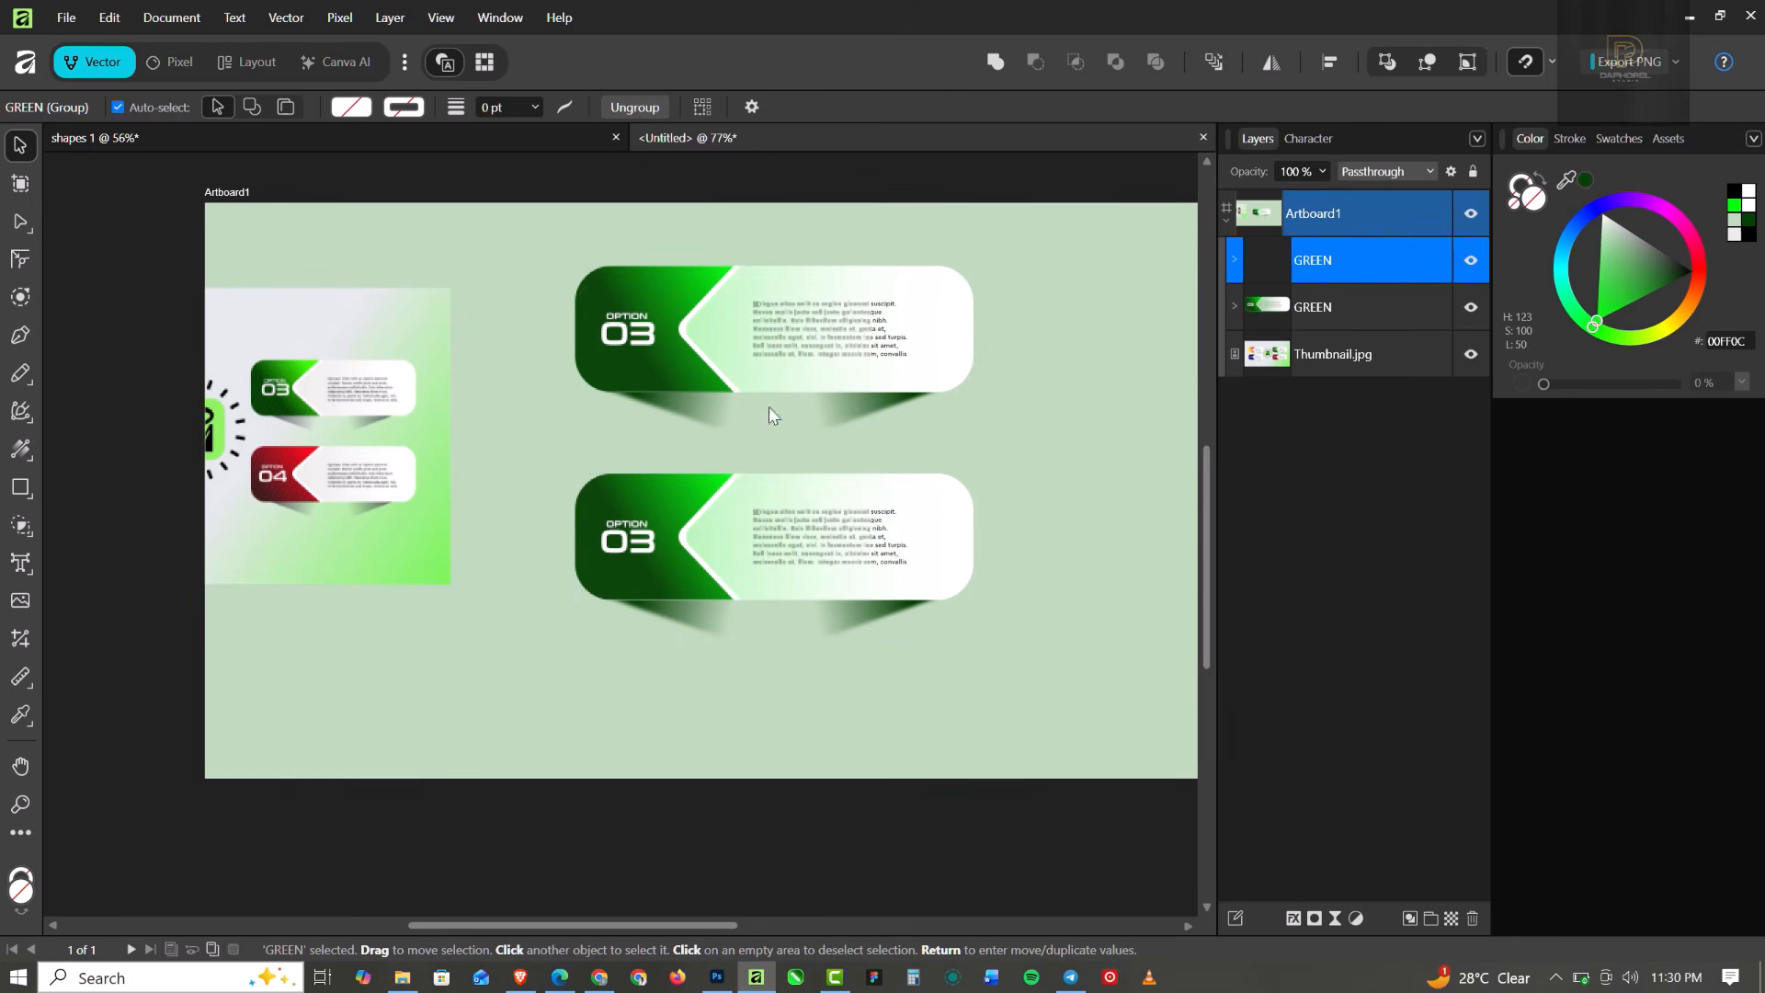
Change the duplicated banner's number text from 03 to 04.
click(642, 548)
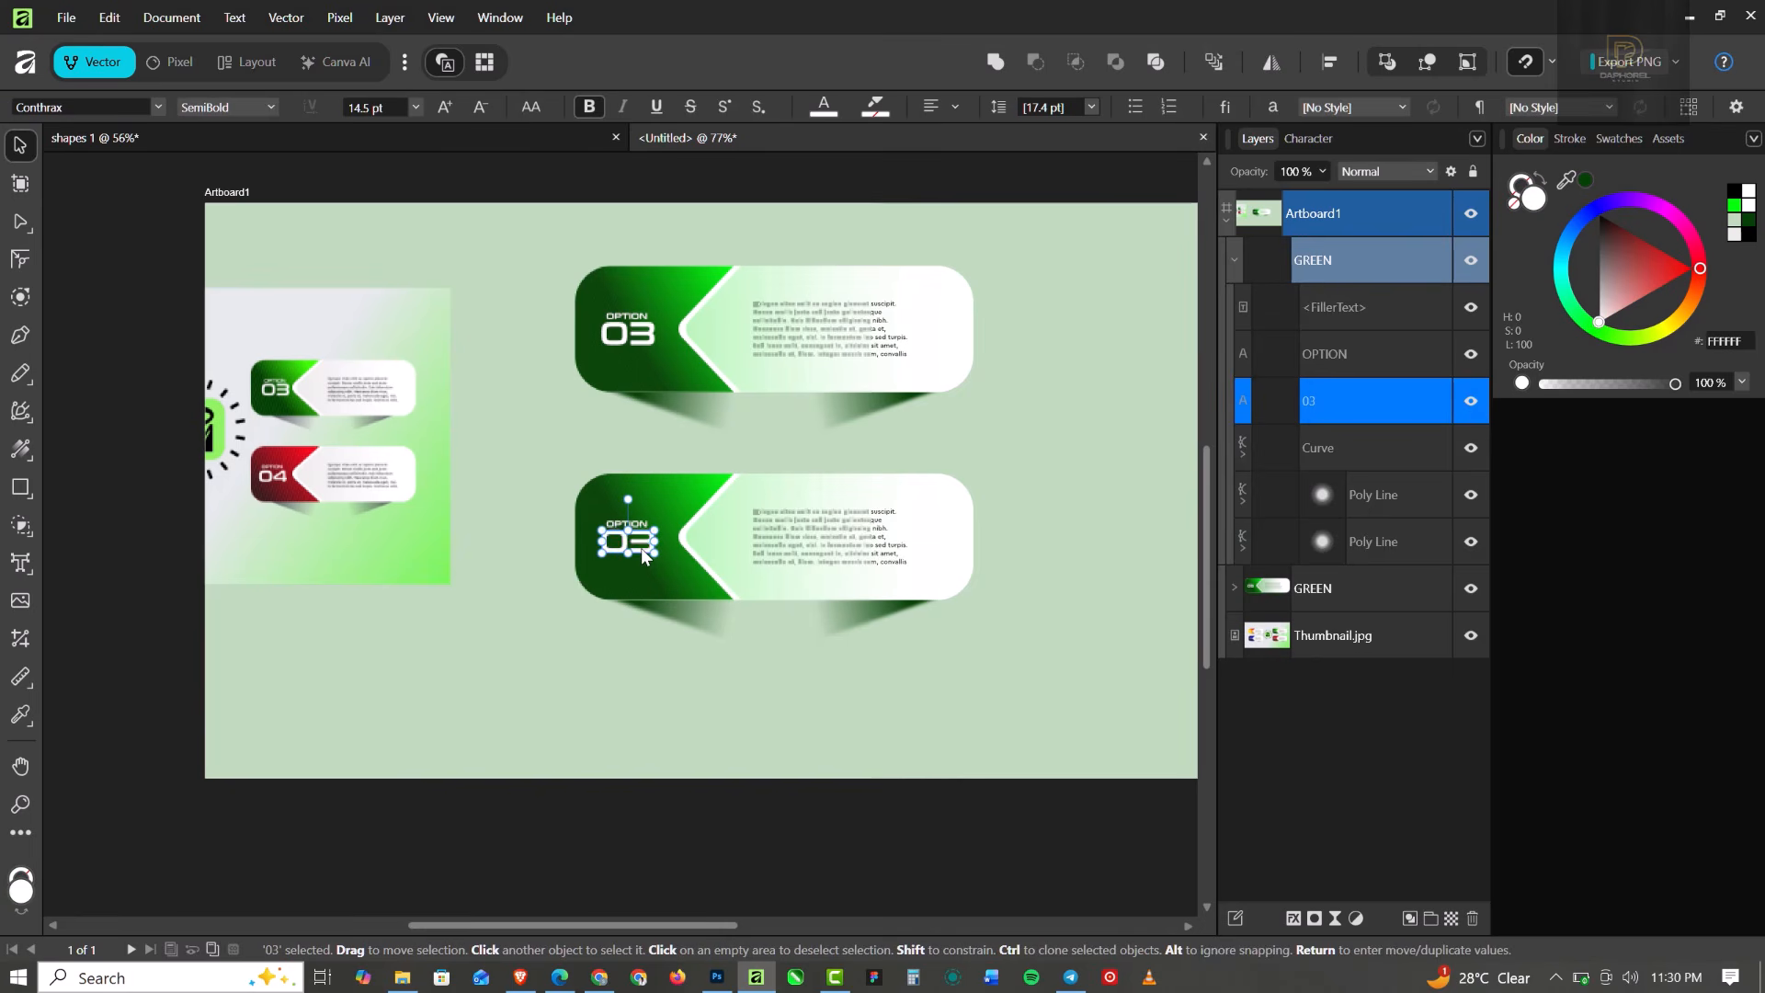
double_click(641, 548)
key(ctrl+a)
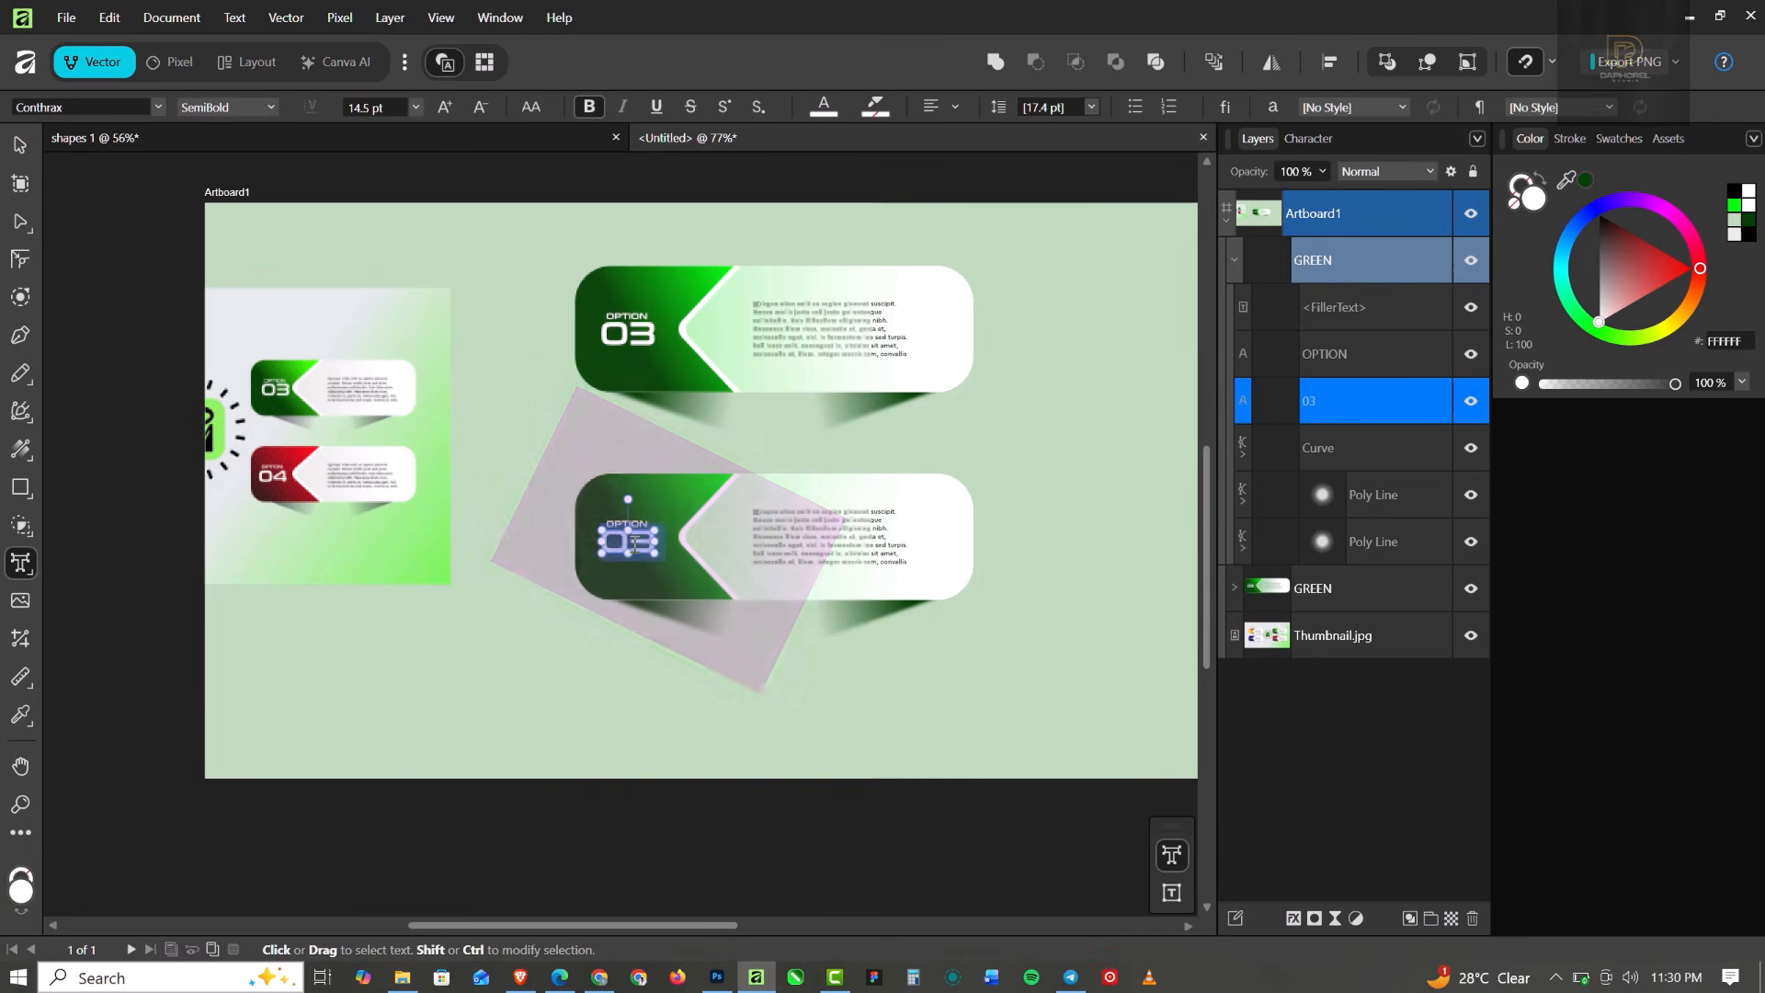
text(04)
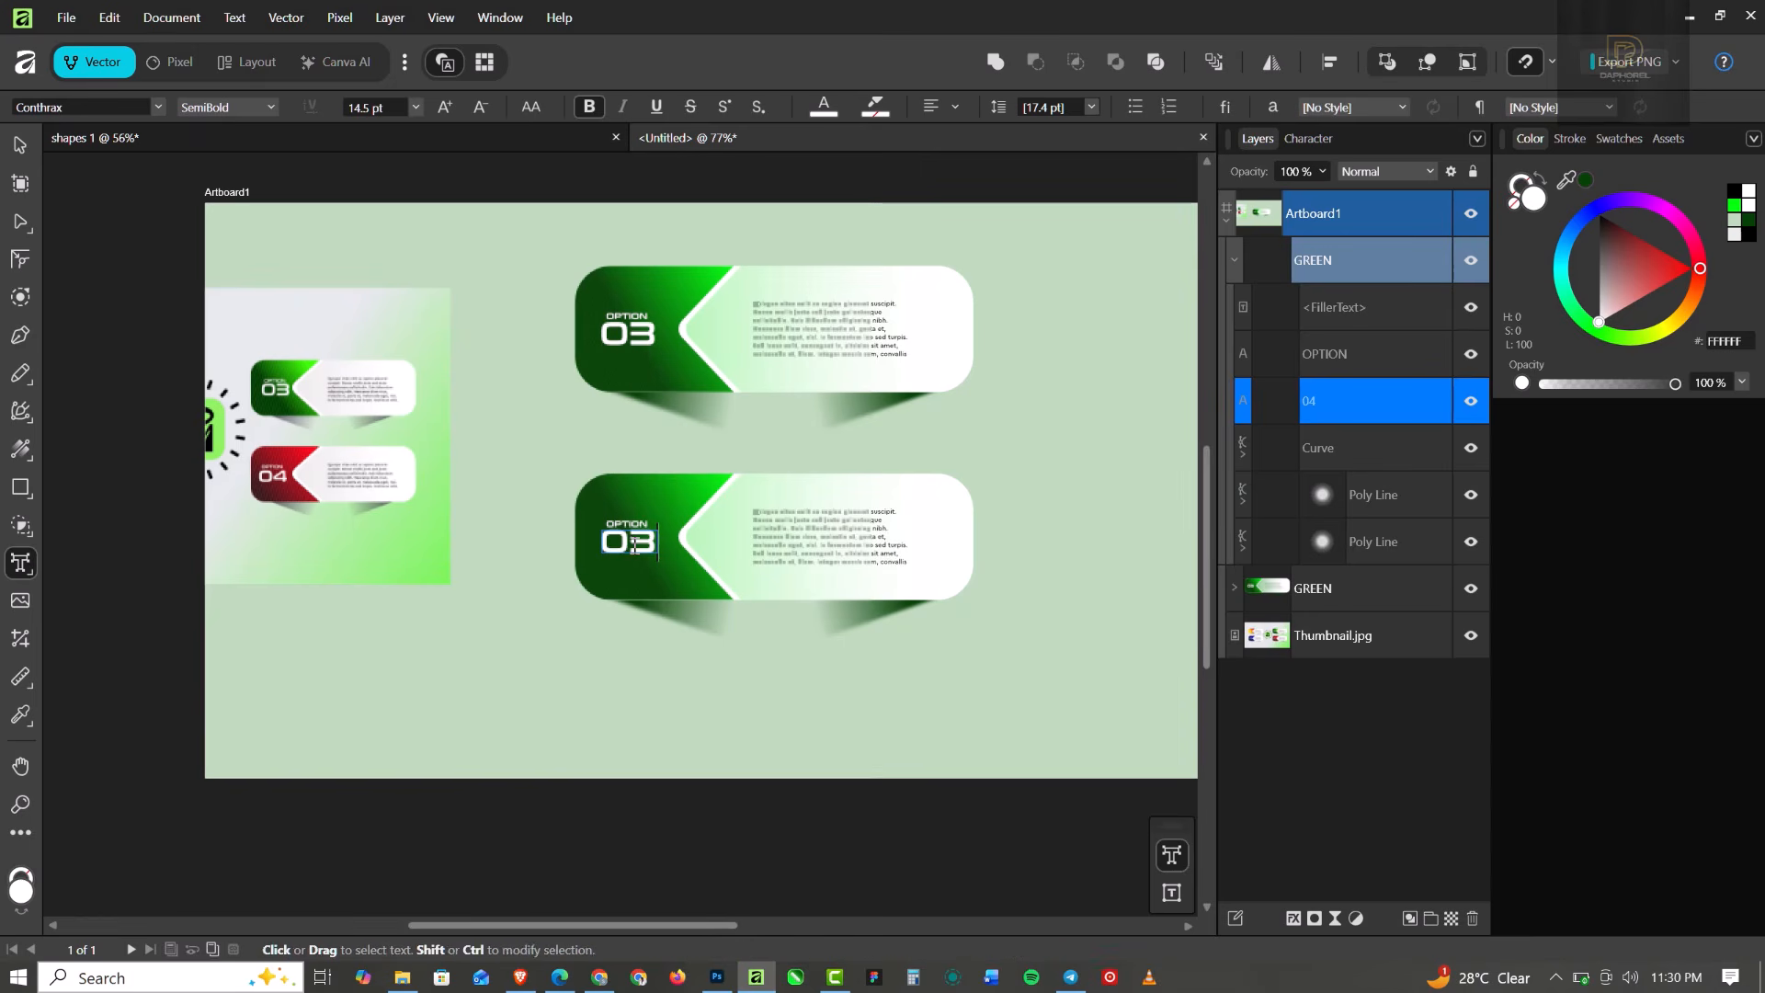
key(Escape)
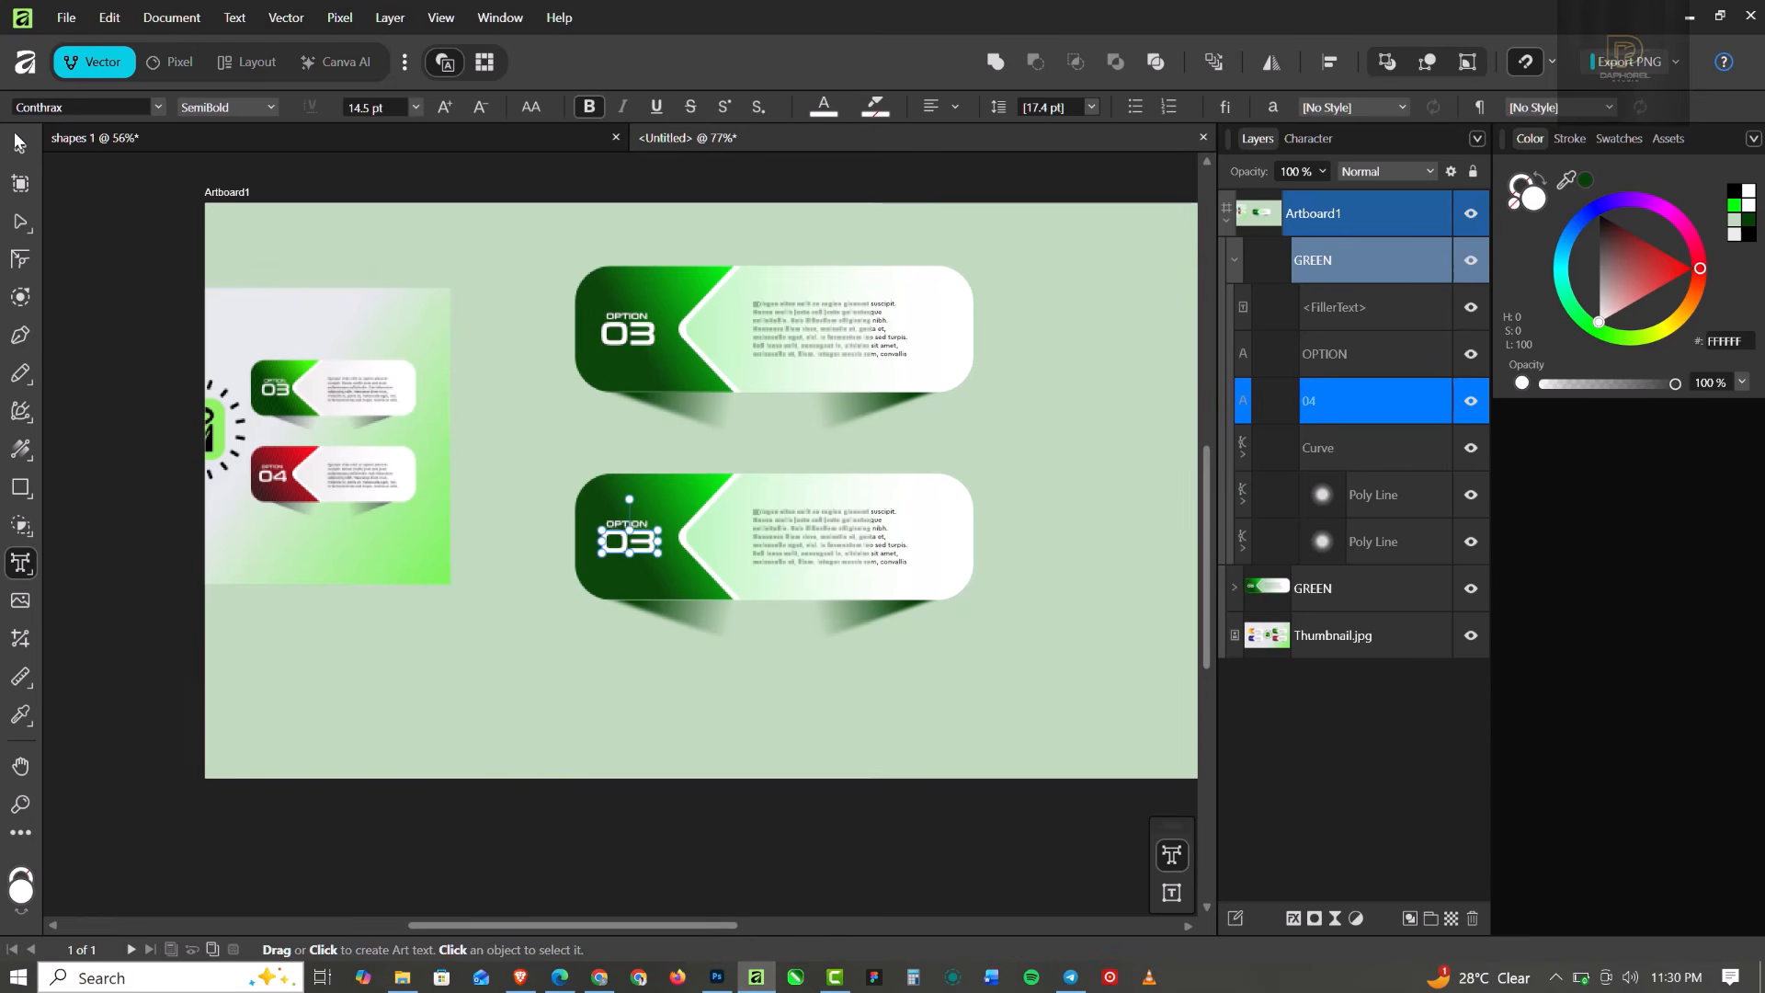
click(17, 140)
click(1059, 424)
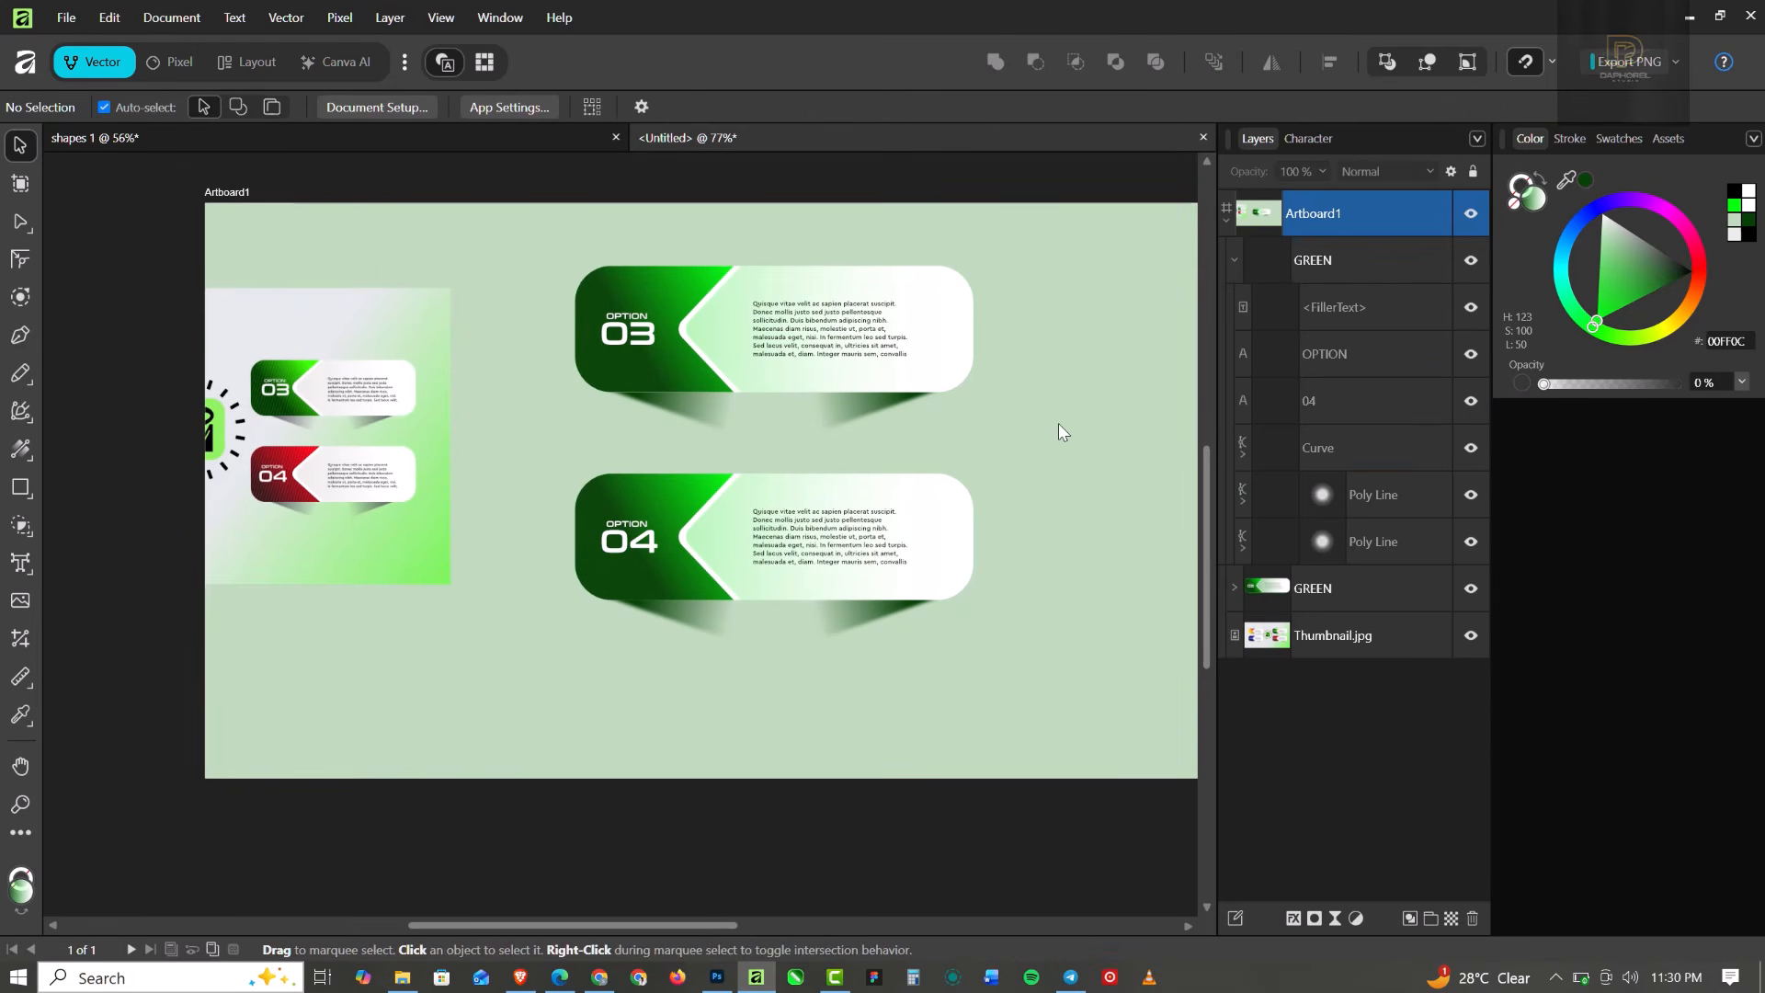
Recolor both shadow shapes under the option 04 banner bright red, FF0015.
scroll(784, 581, up, 4)
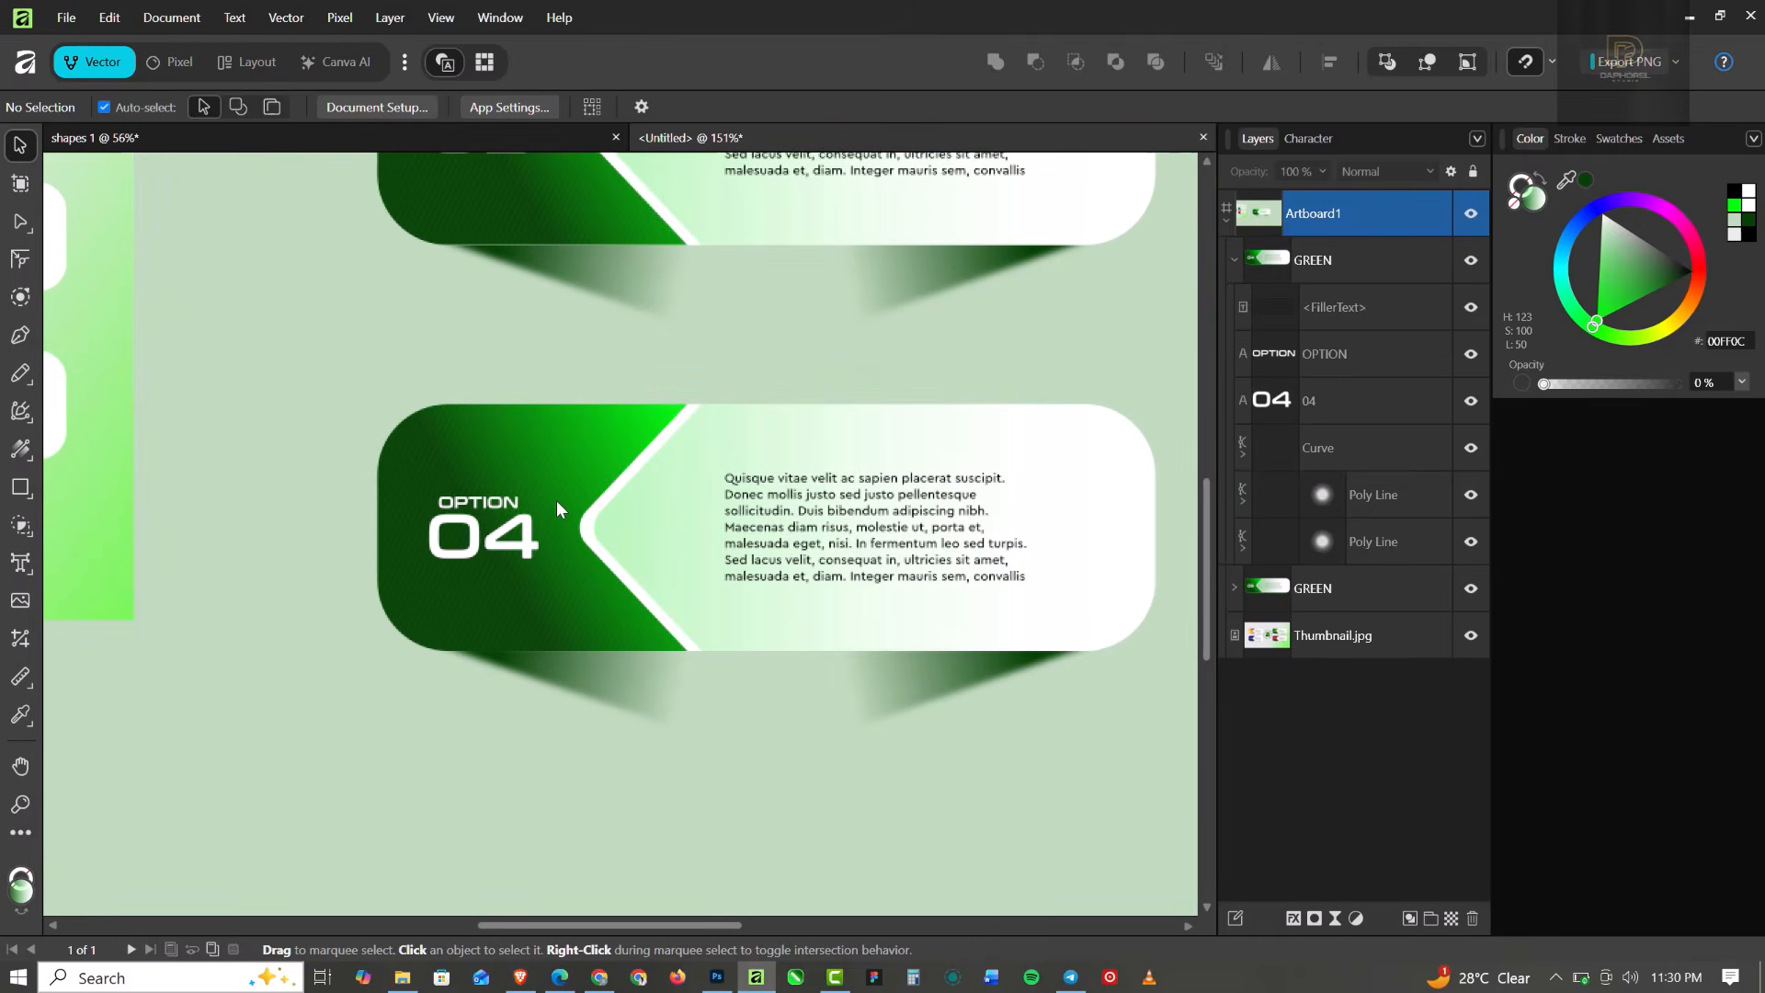
click(593, 673)
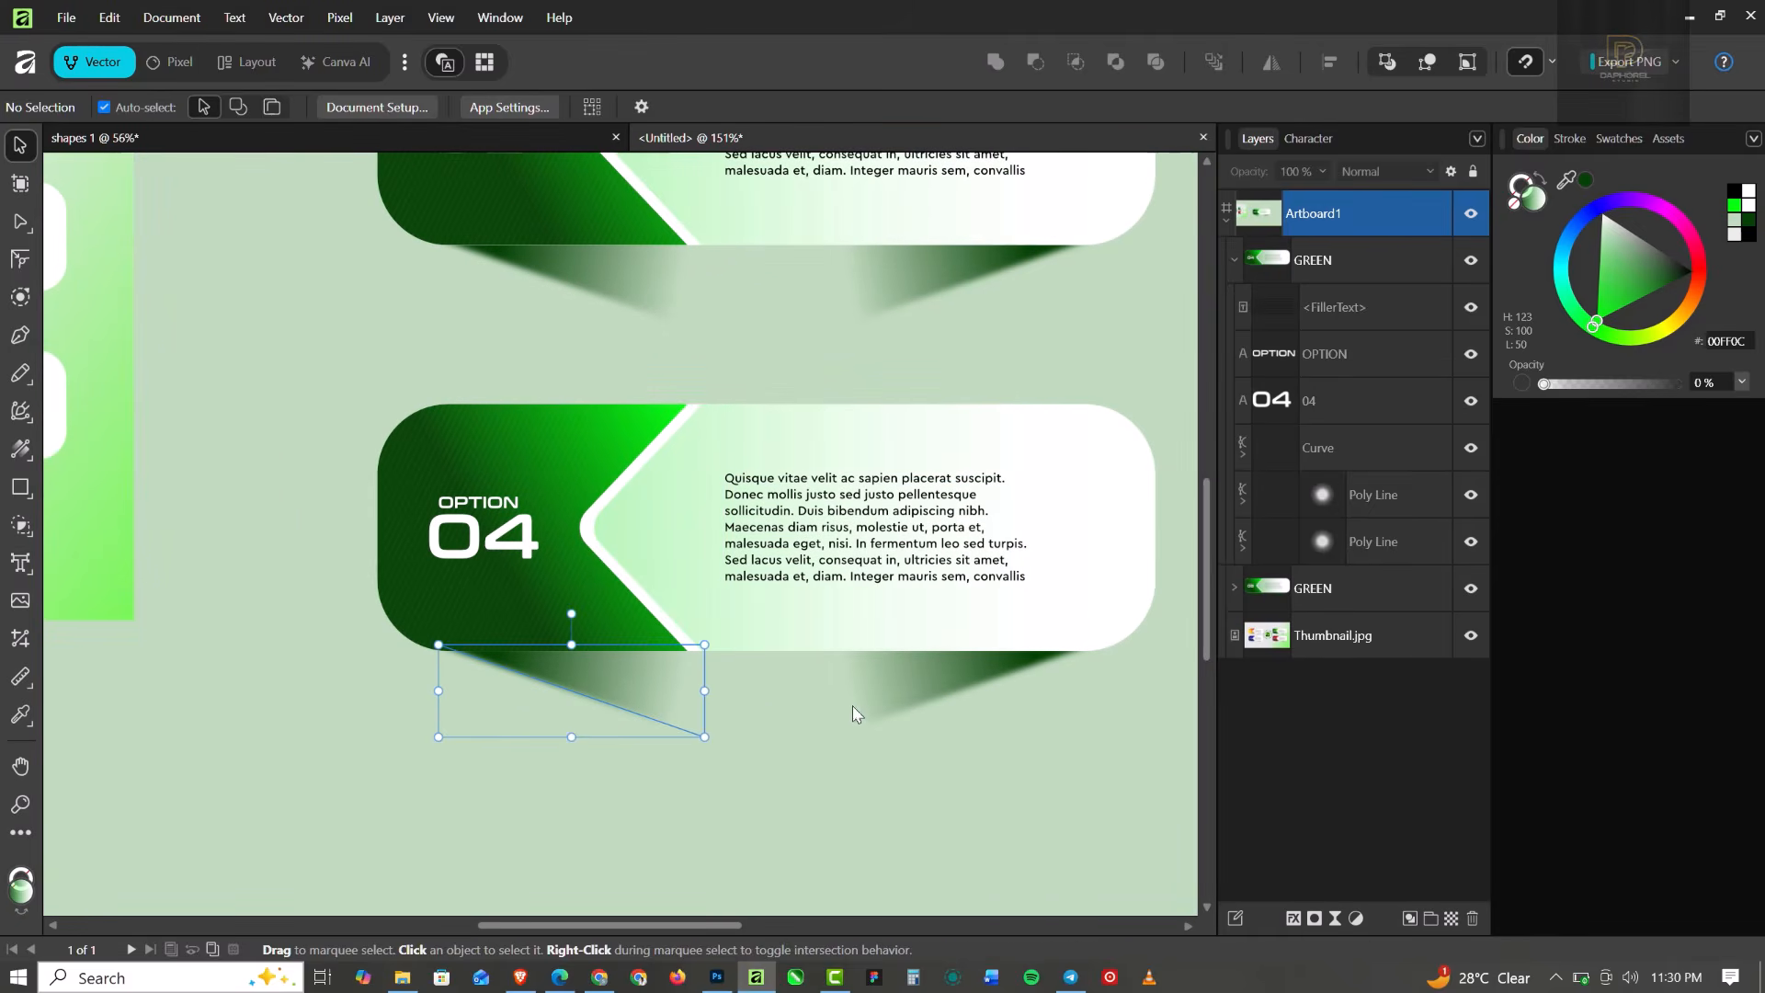
shift+click(925, 677)
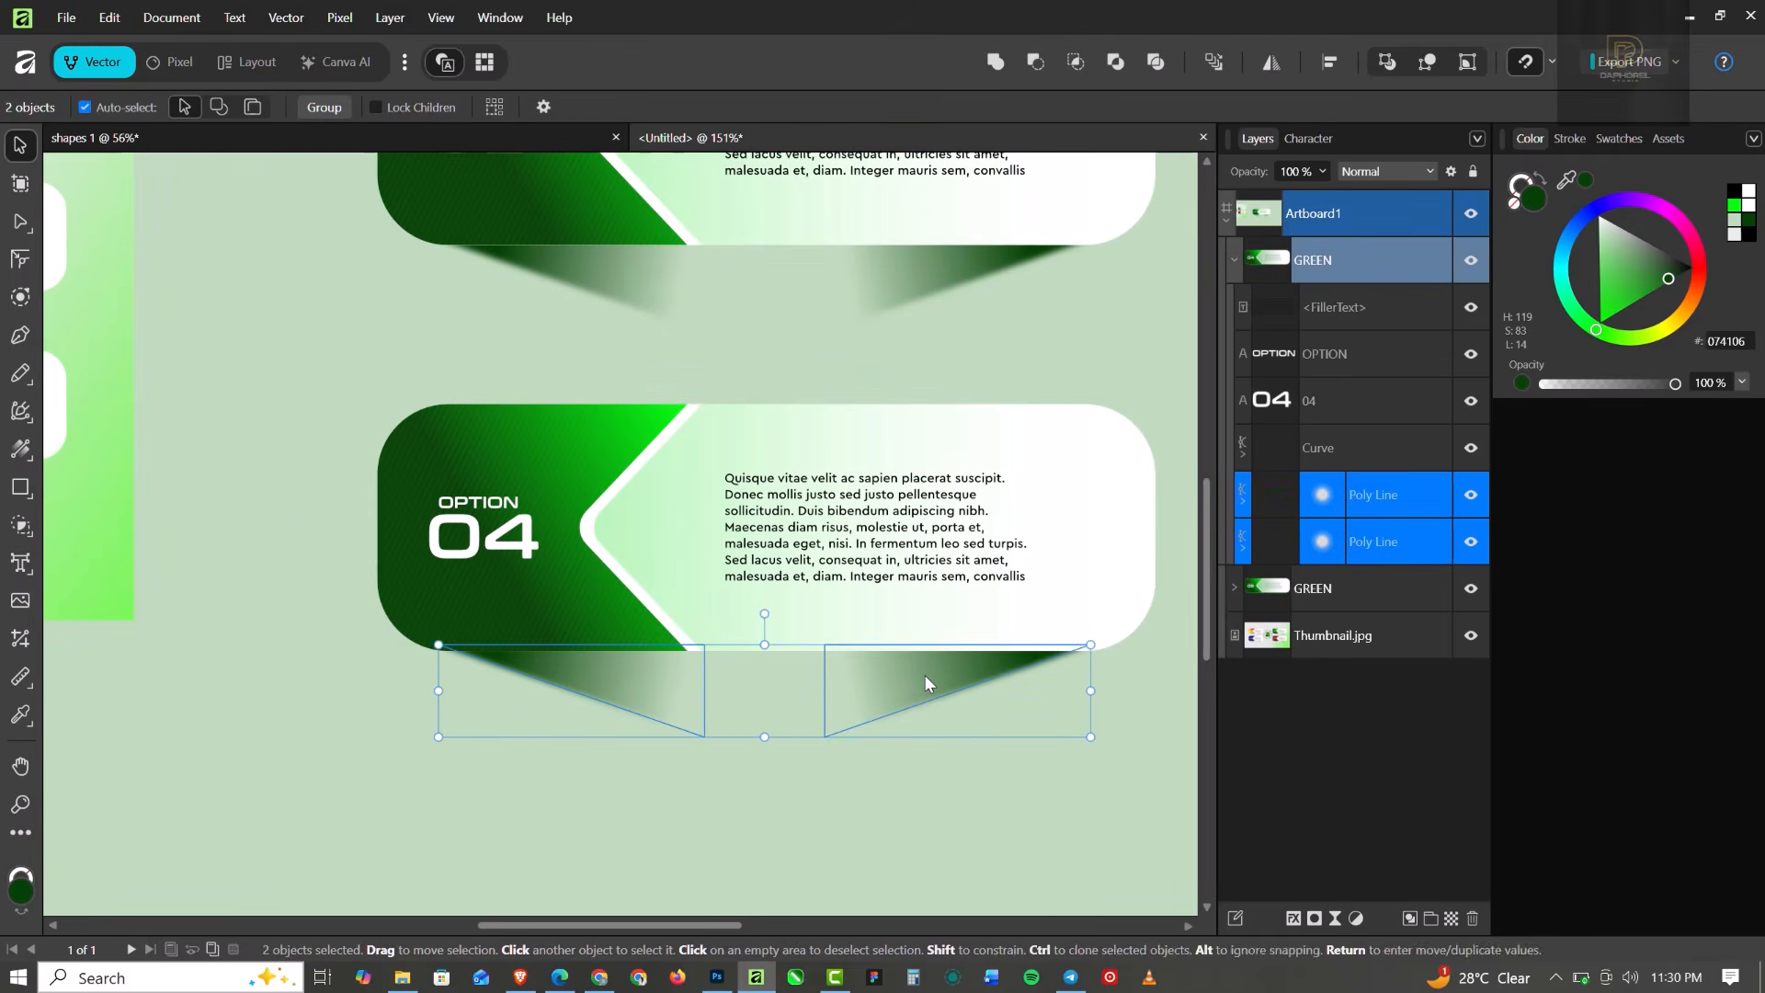
click(1702, 263)
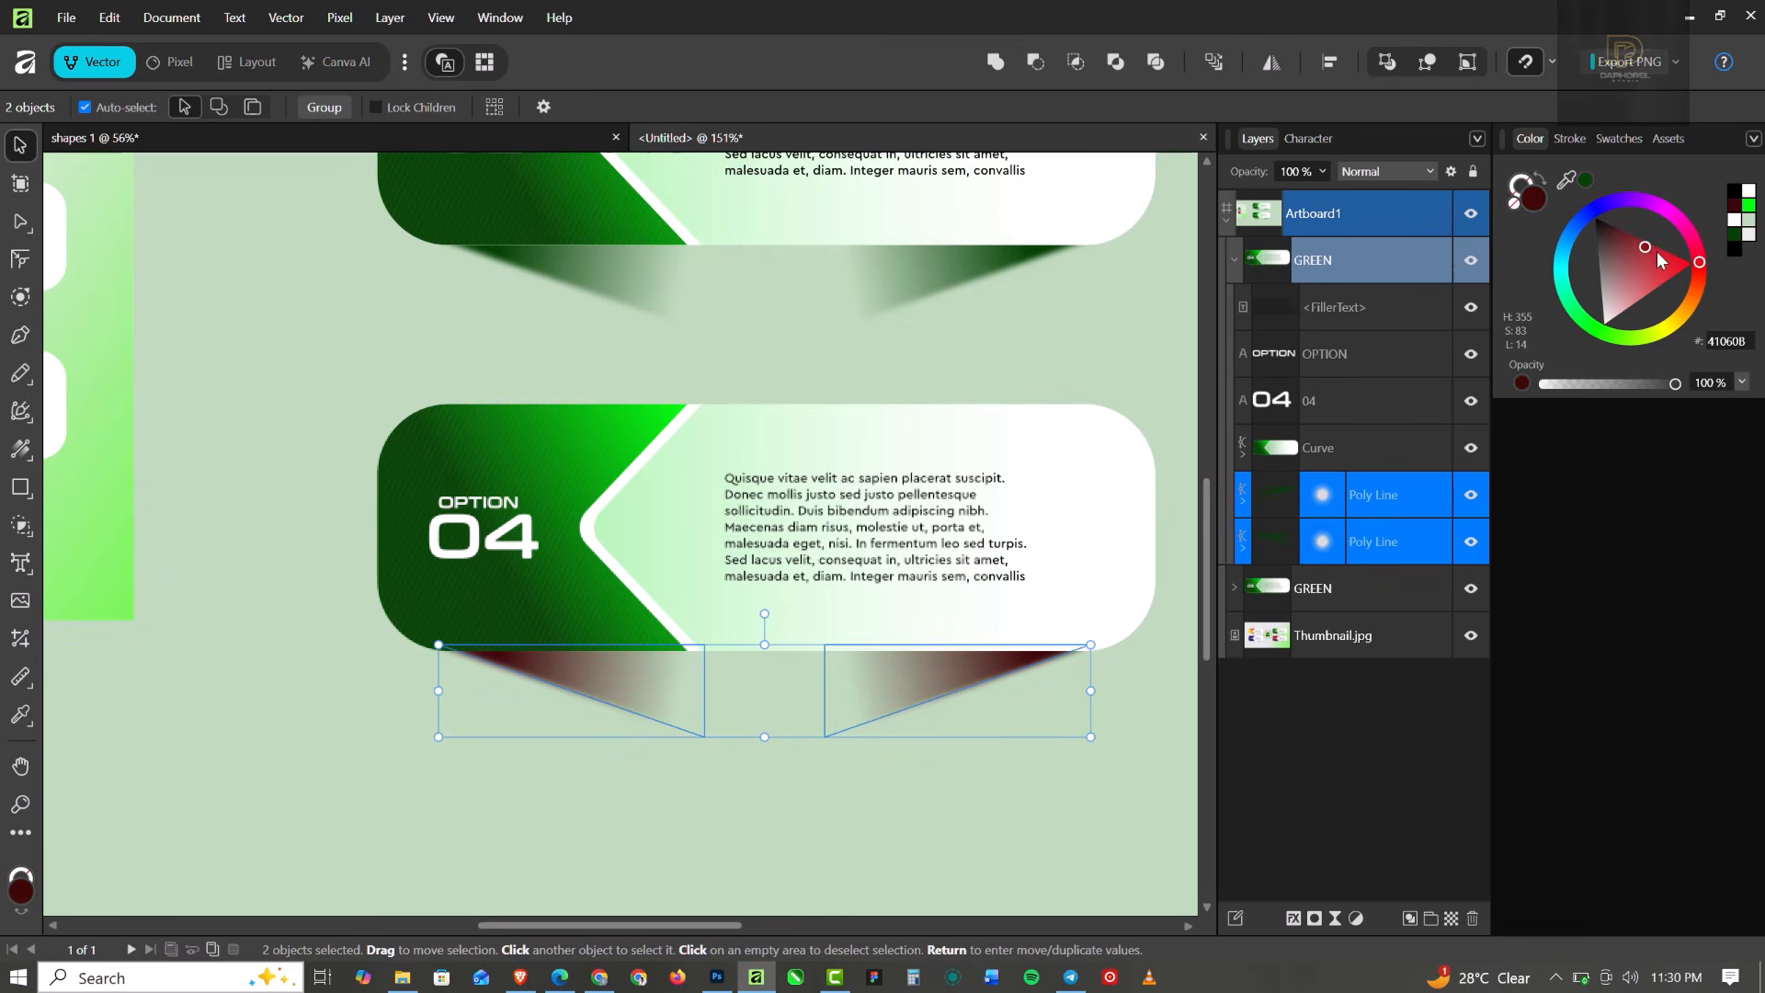
drag(1661, 261, 1696, 263)
Set both gradient stops of the option 04 banner's arrow-cut number panel to red FF0015.
drag(553, 482, 543, 444)
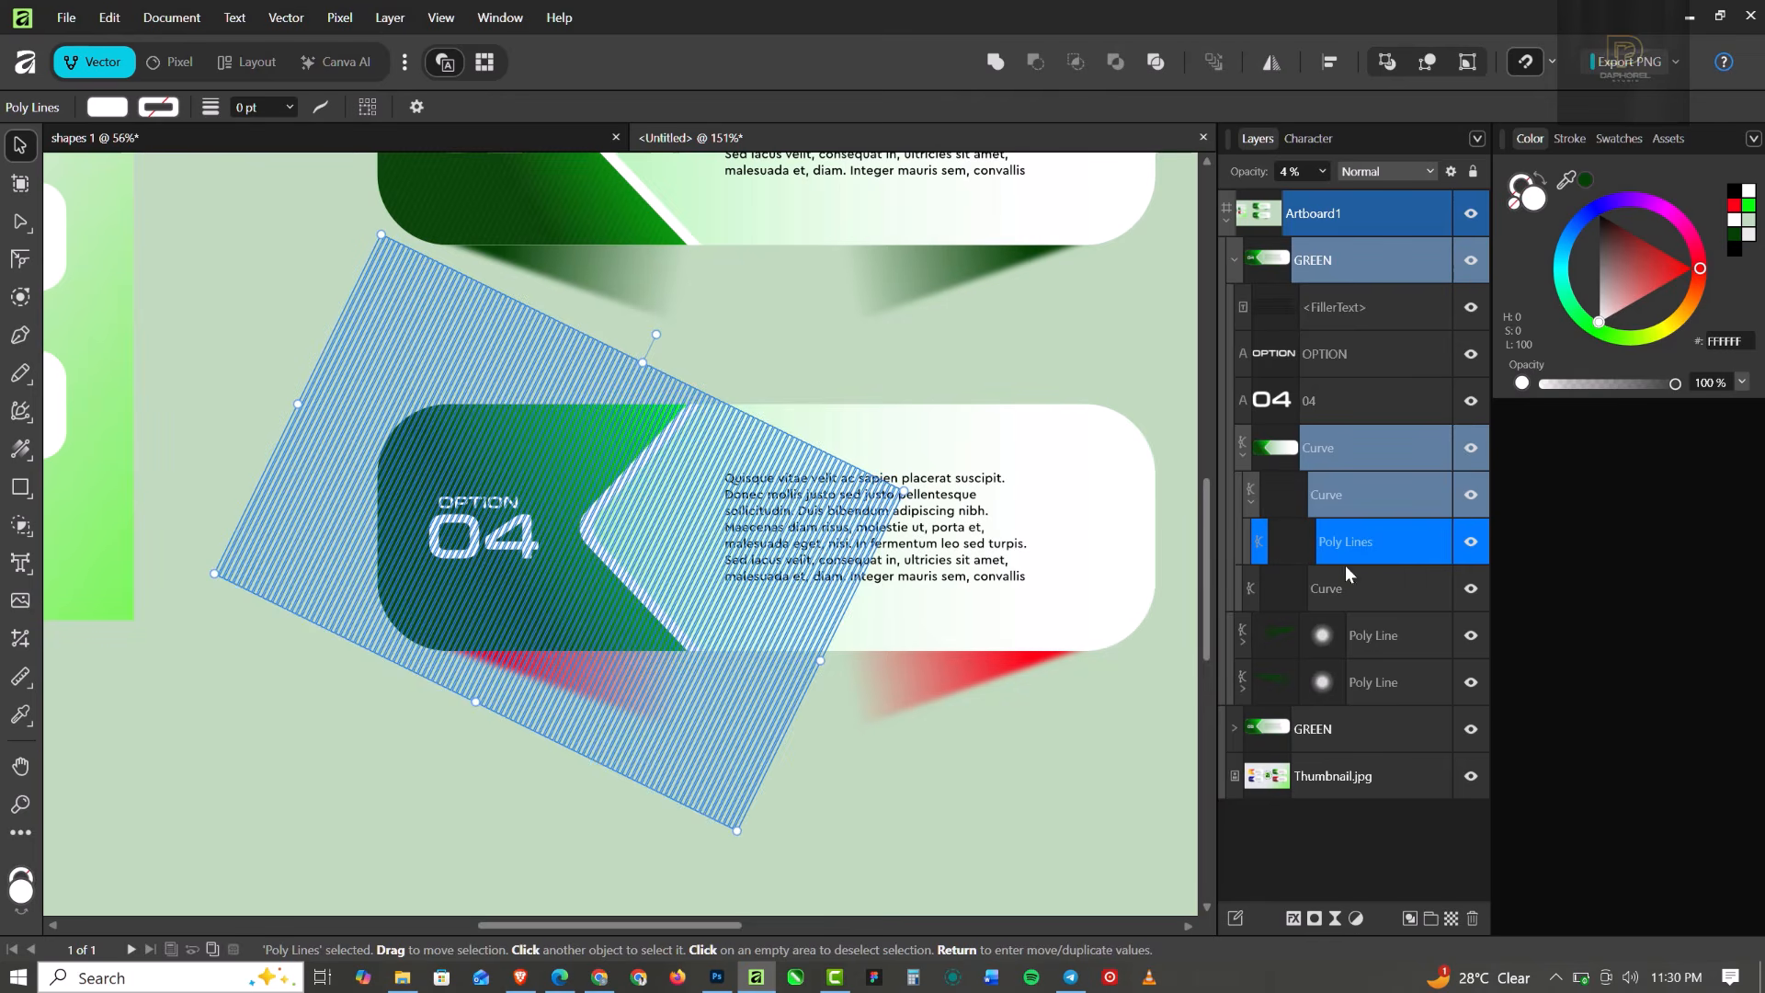
double_click(1417, 546)
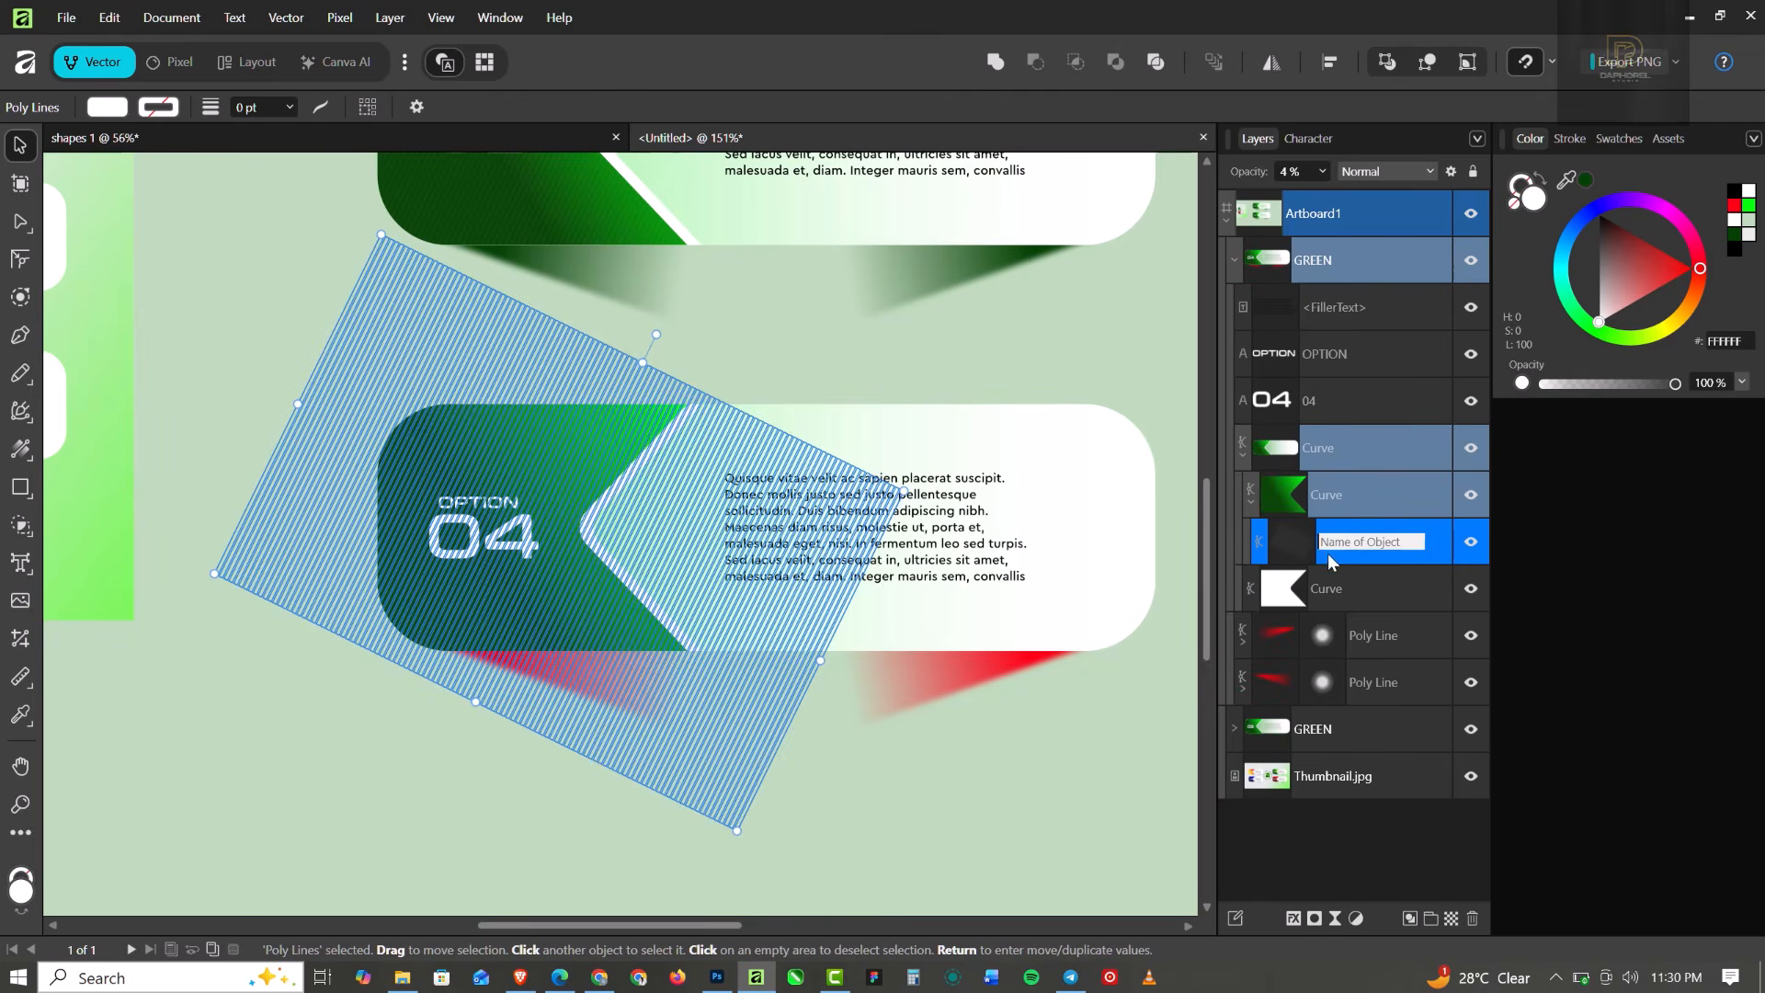
click(1349, 490)
click(1349, 490)
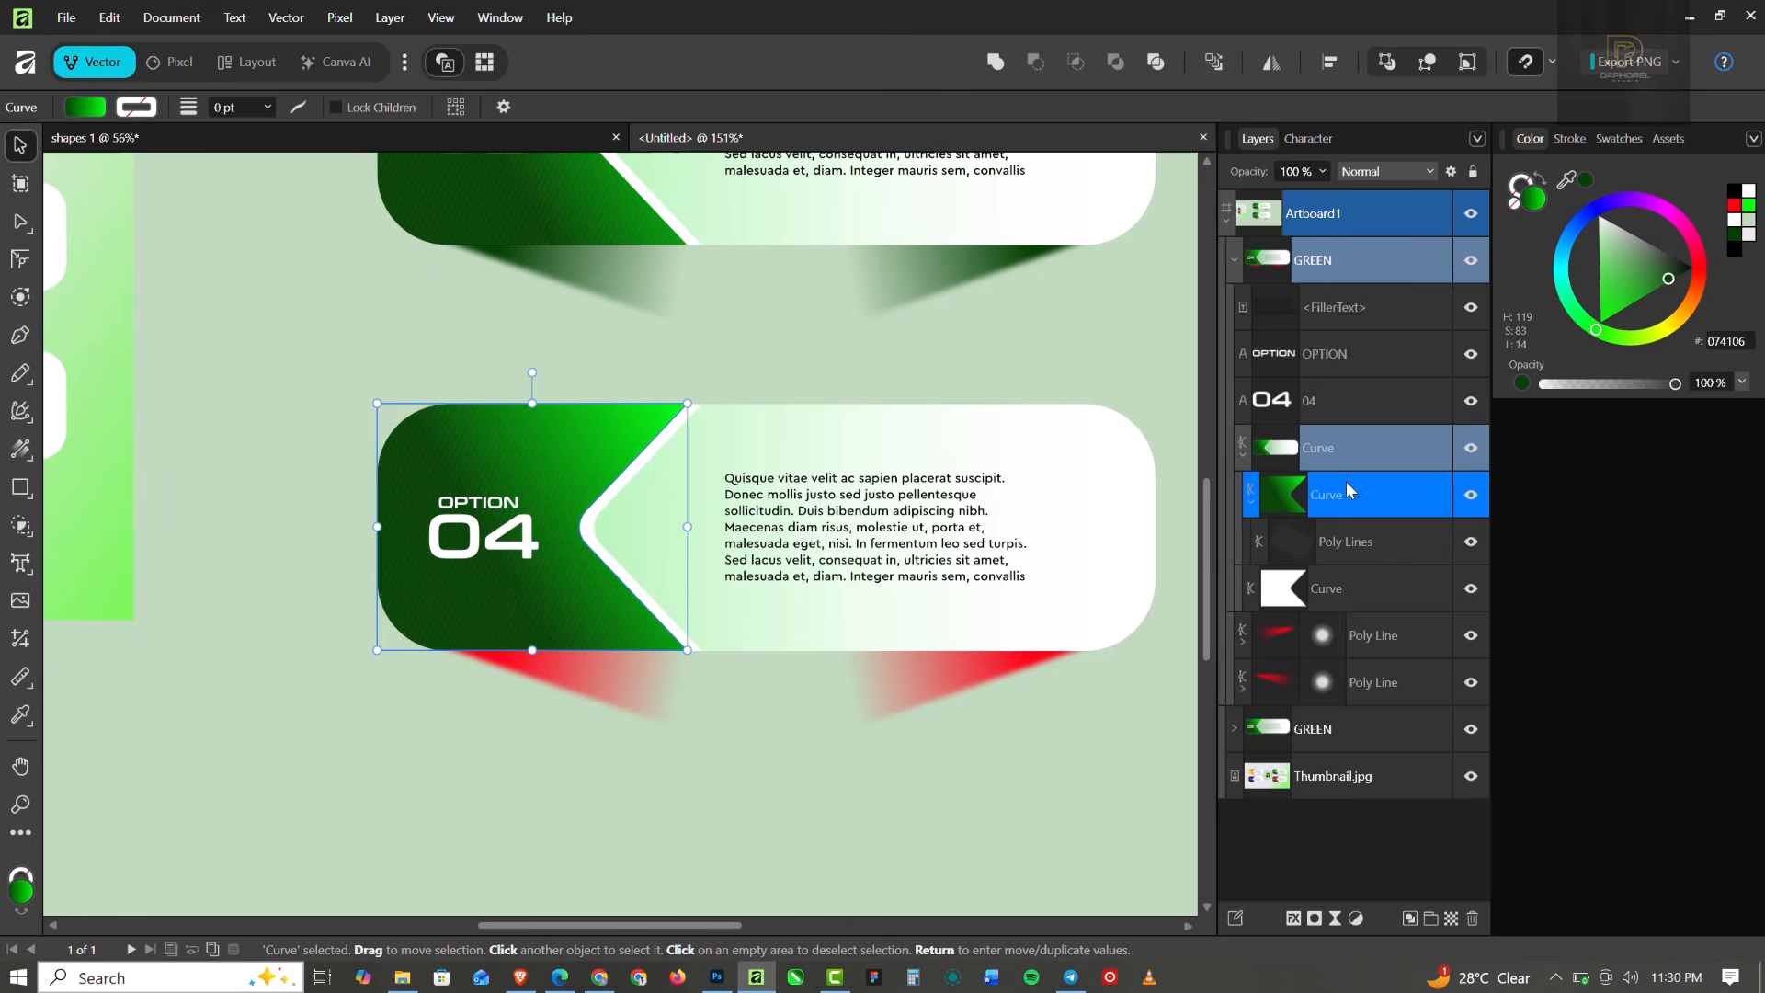
key(g)
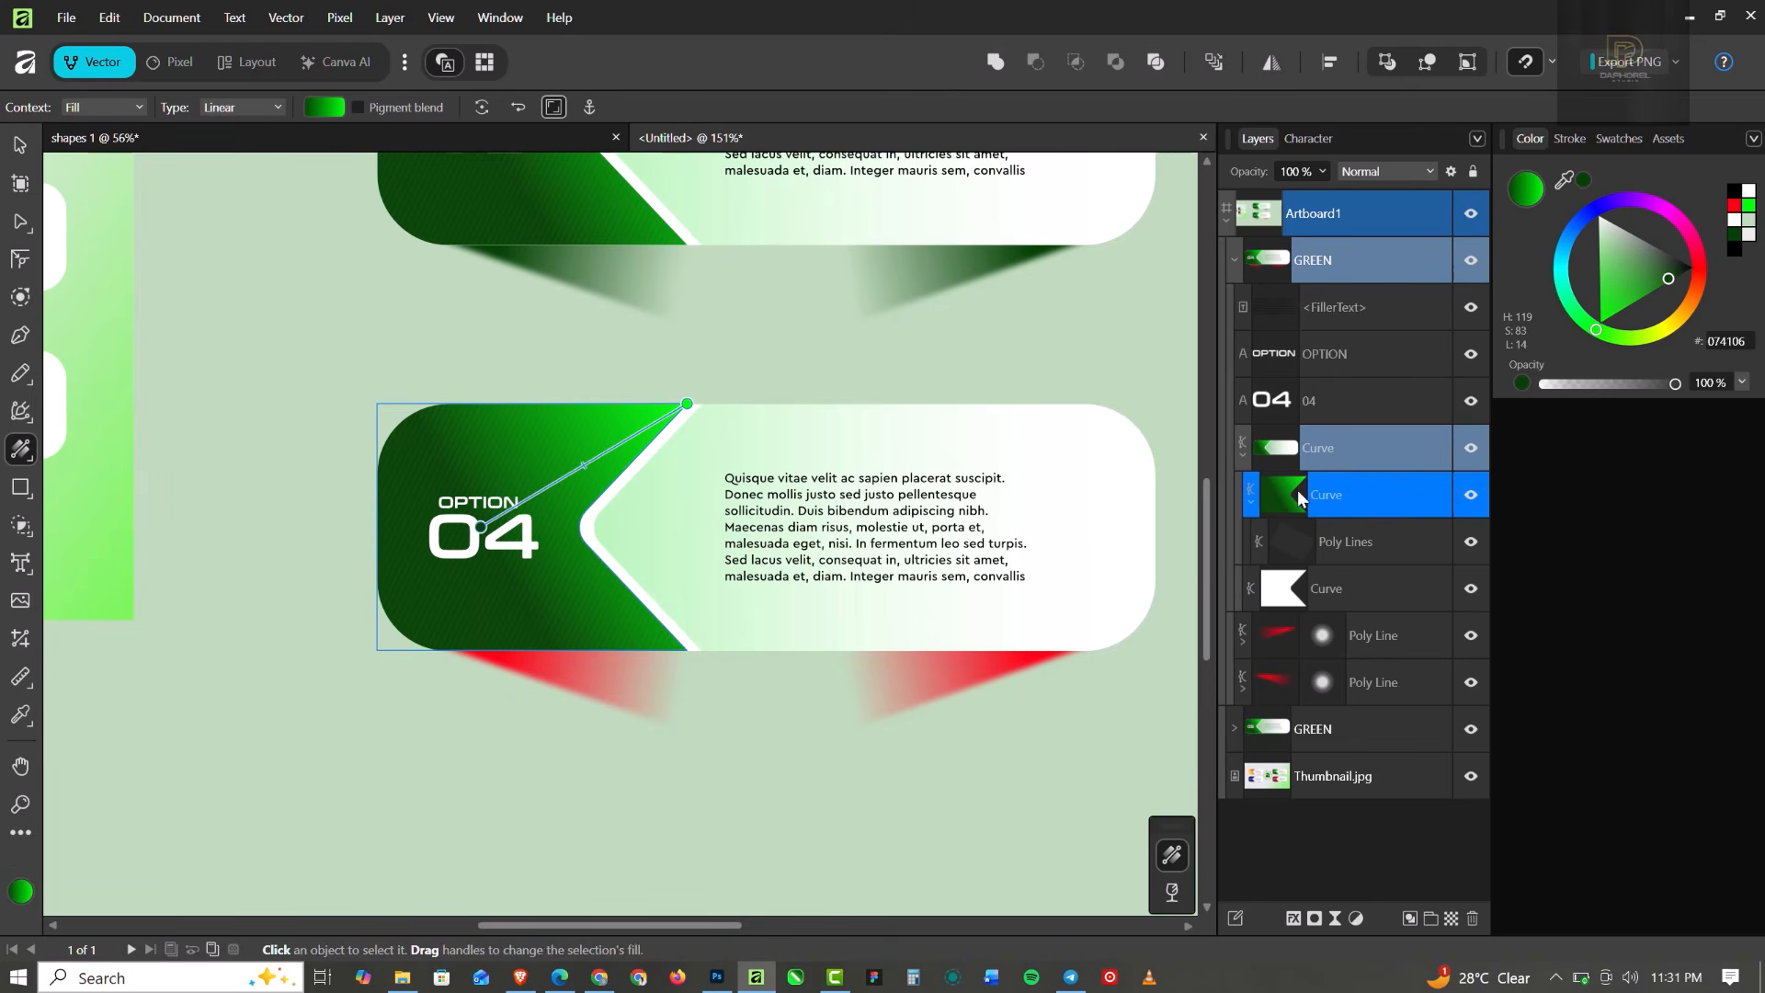
click(481, 526)
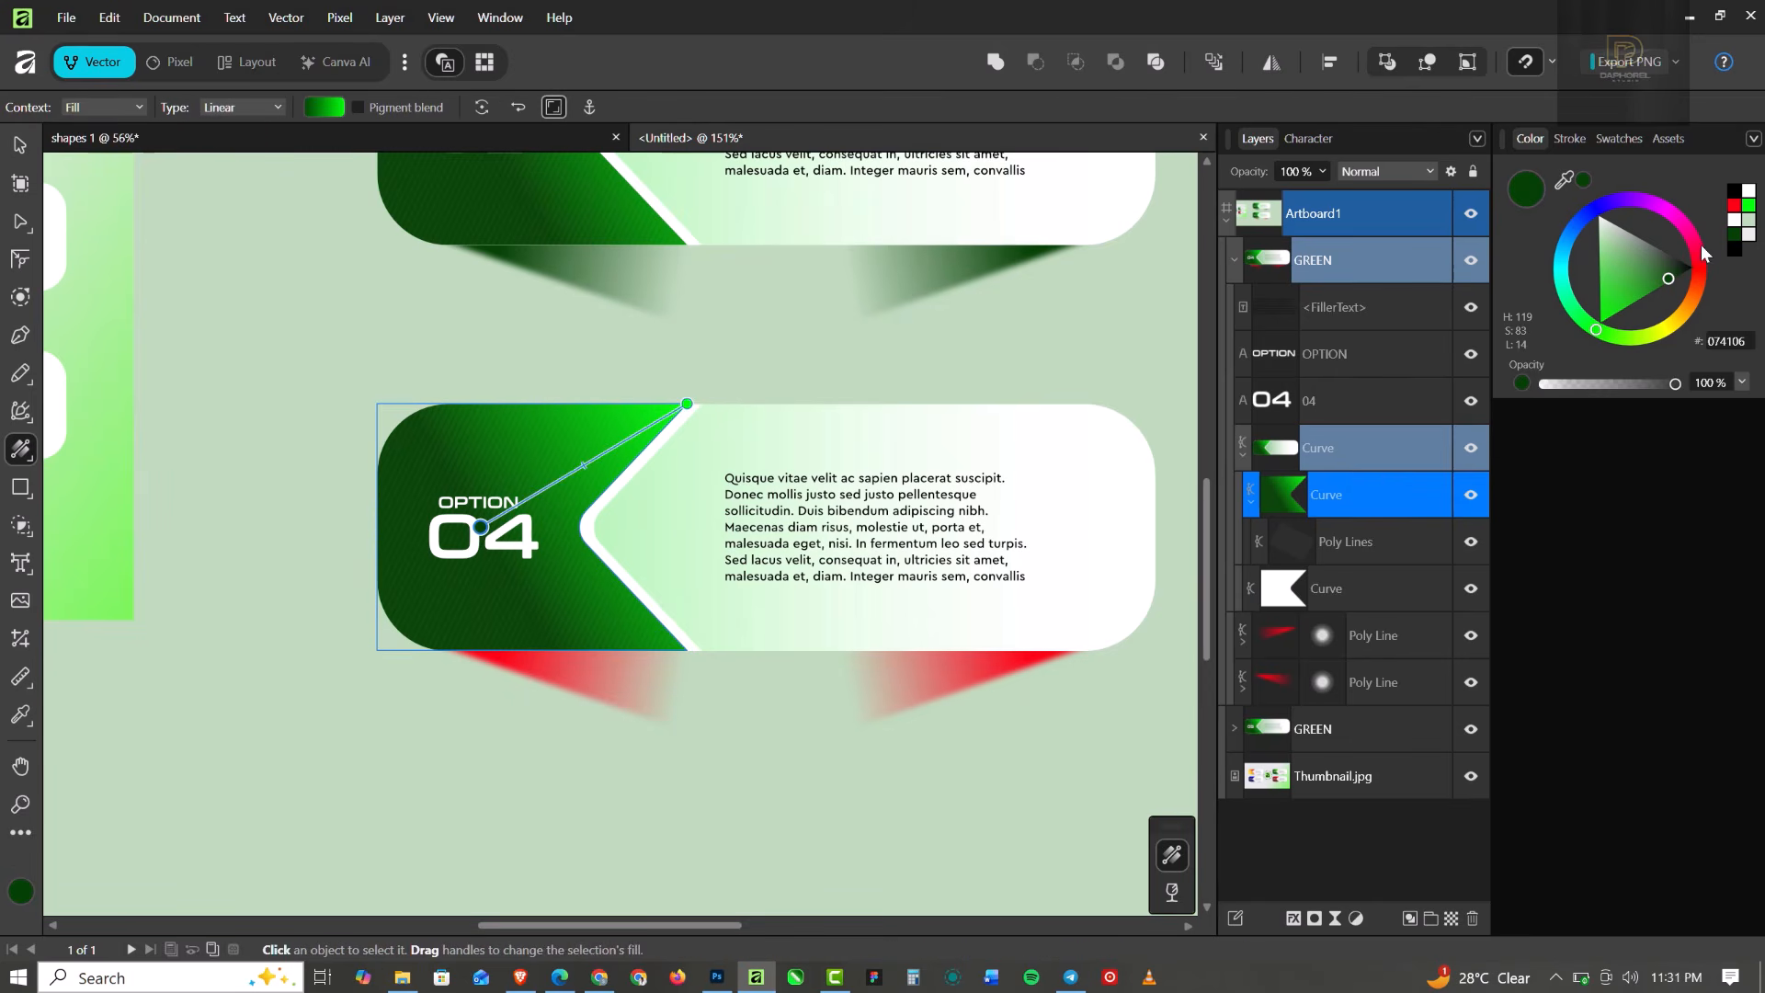
click(1736, 203)
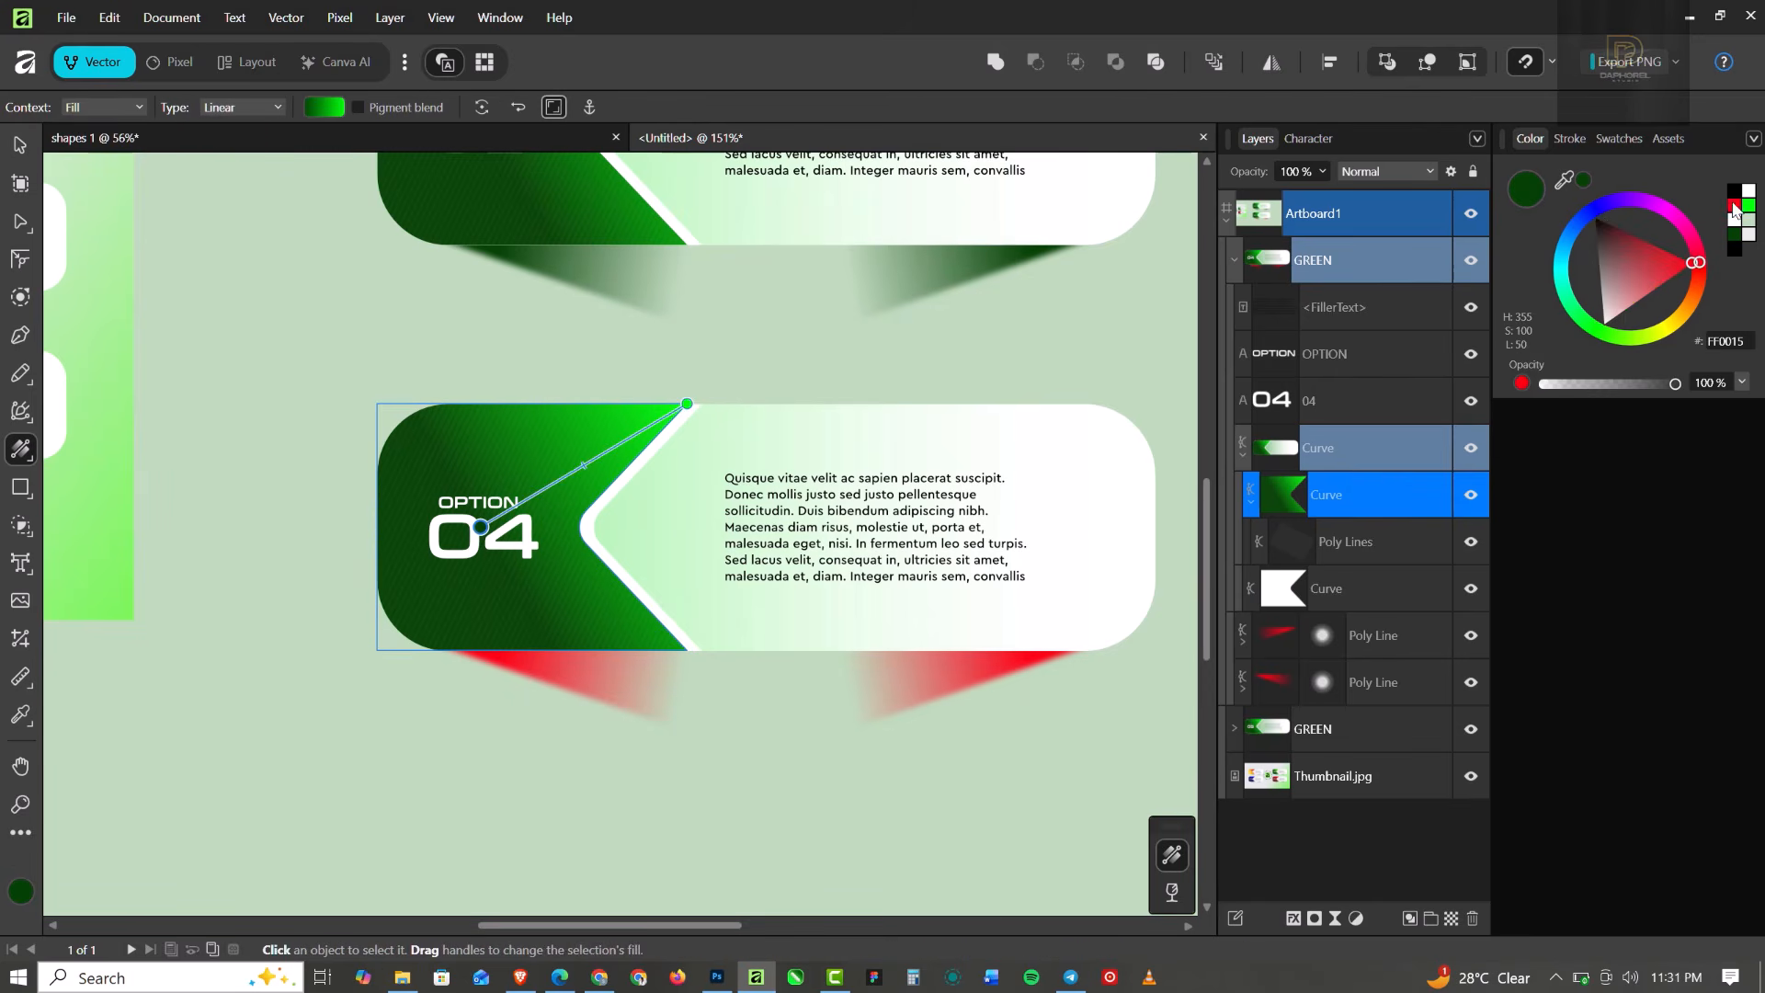
click(691, 403)
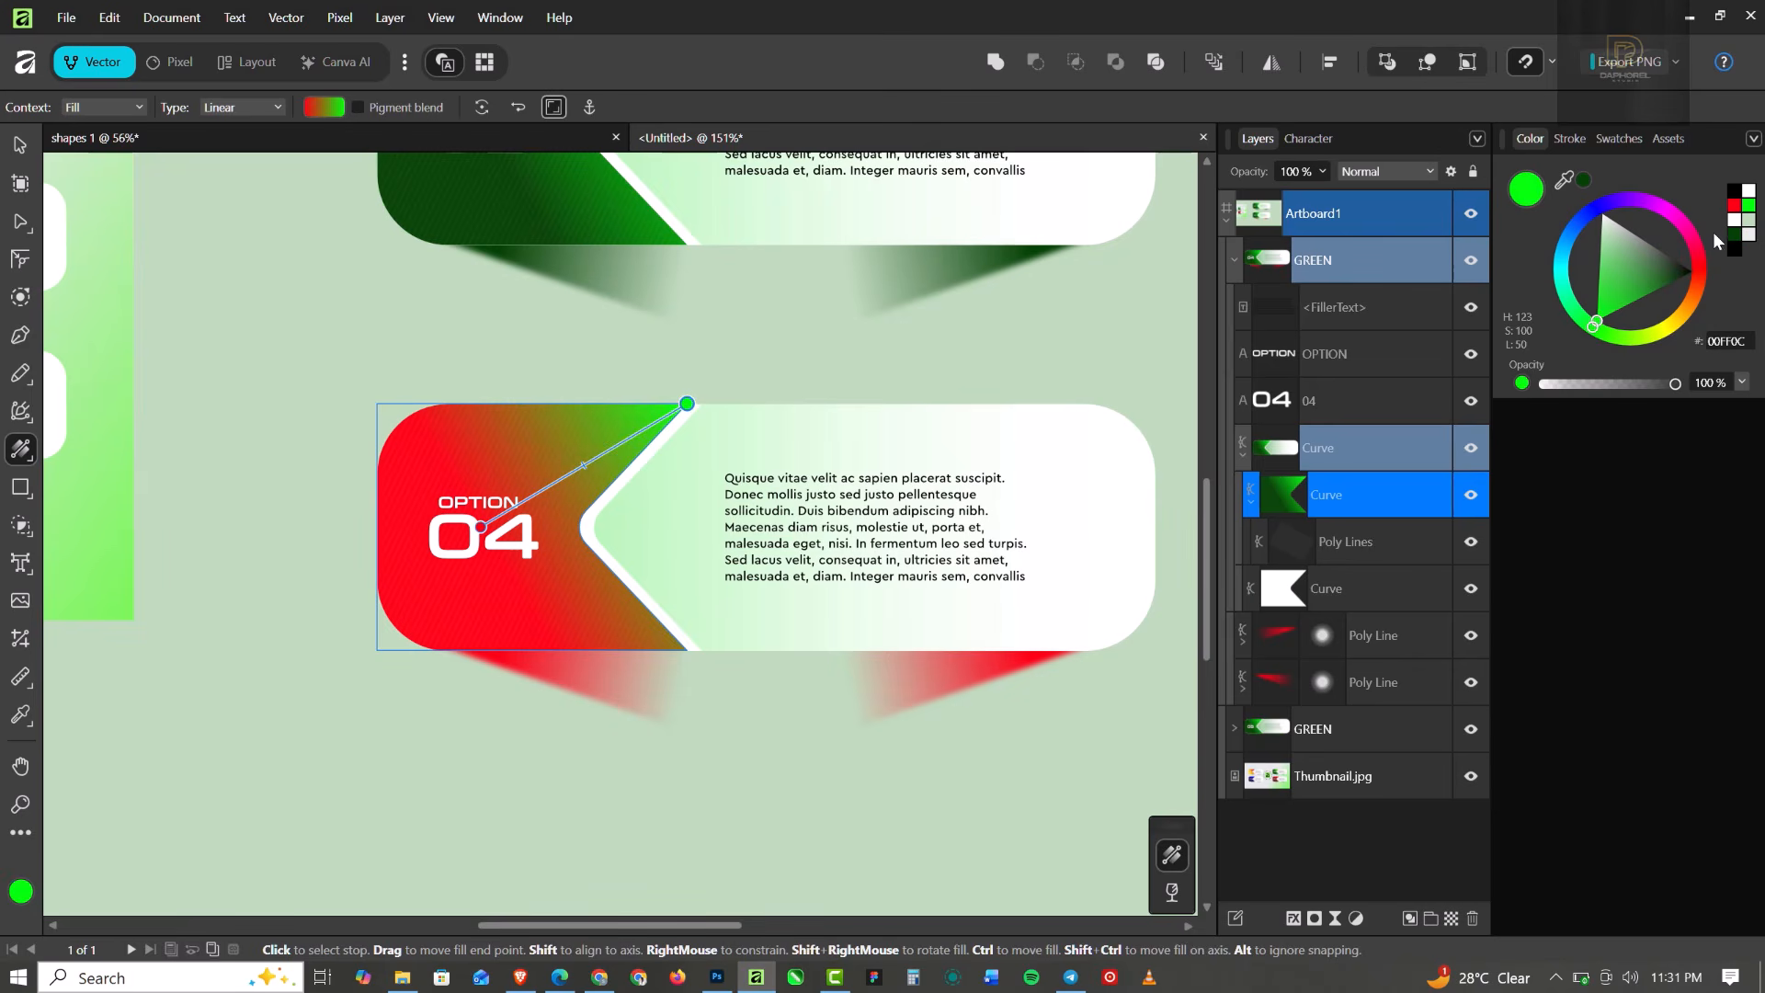
click(1741, 204)
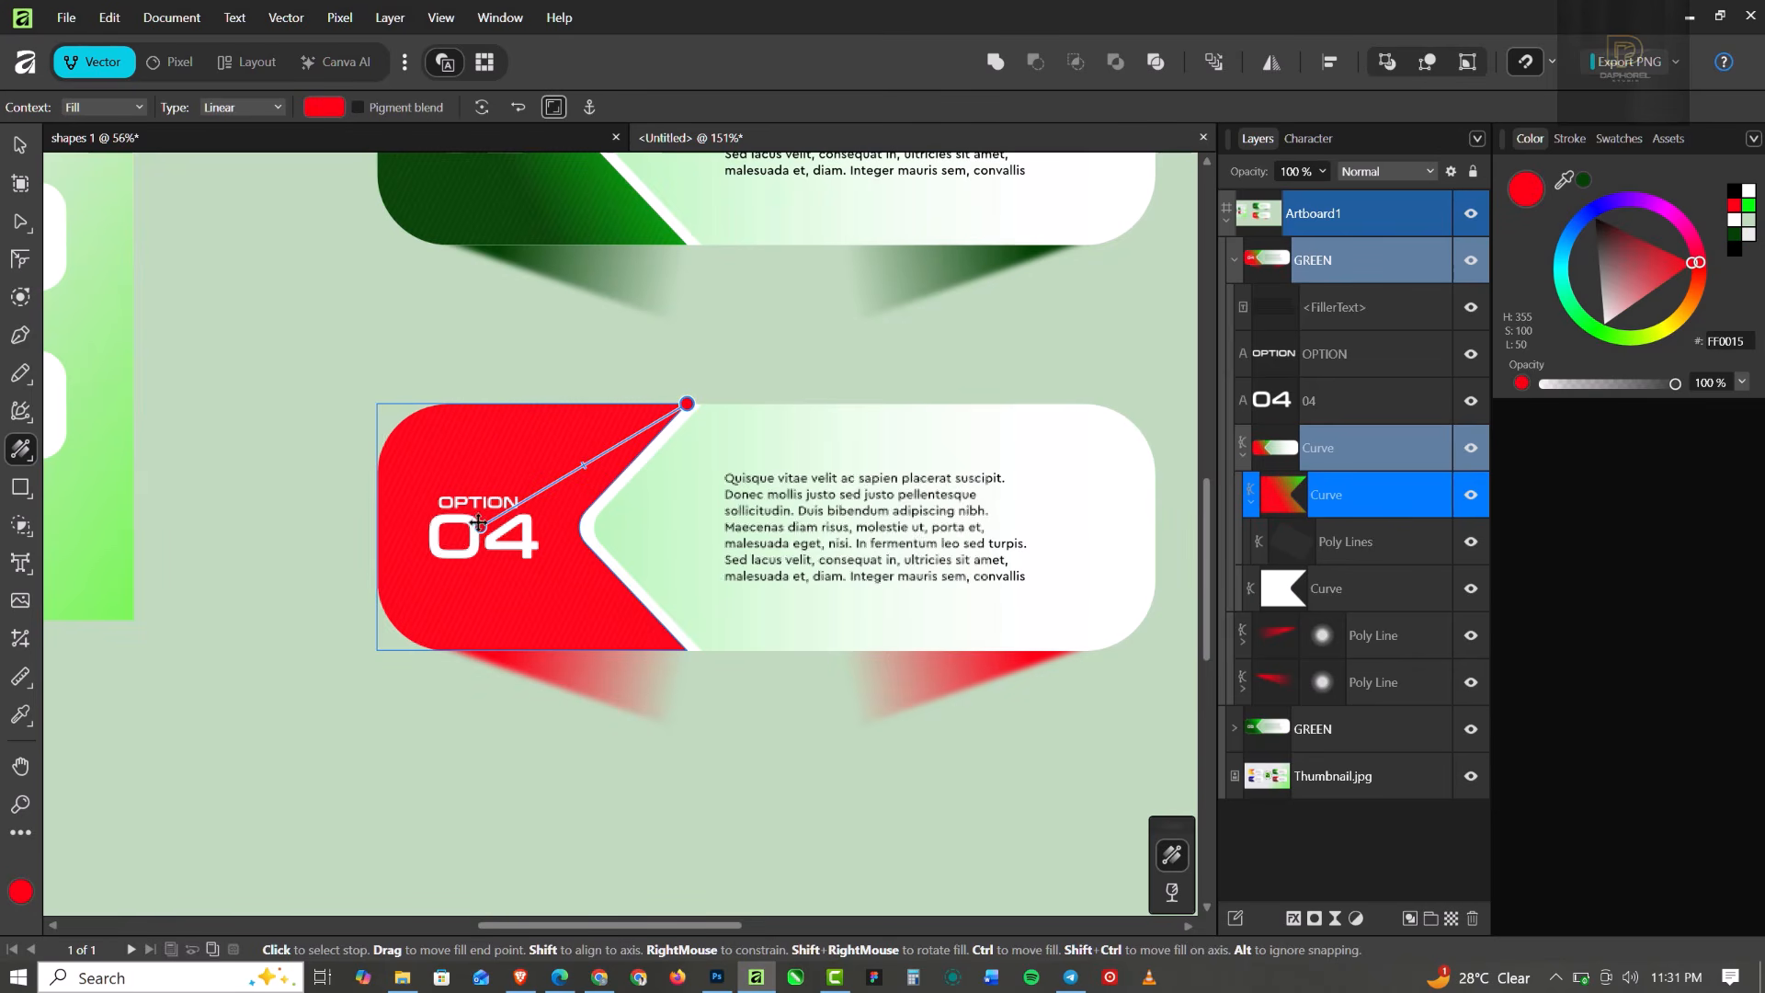
Darken the number panel's gradient start stop to a deep red and pull the bright red end stop inward along the gradient line.
click(481, 527)
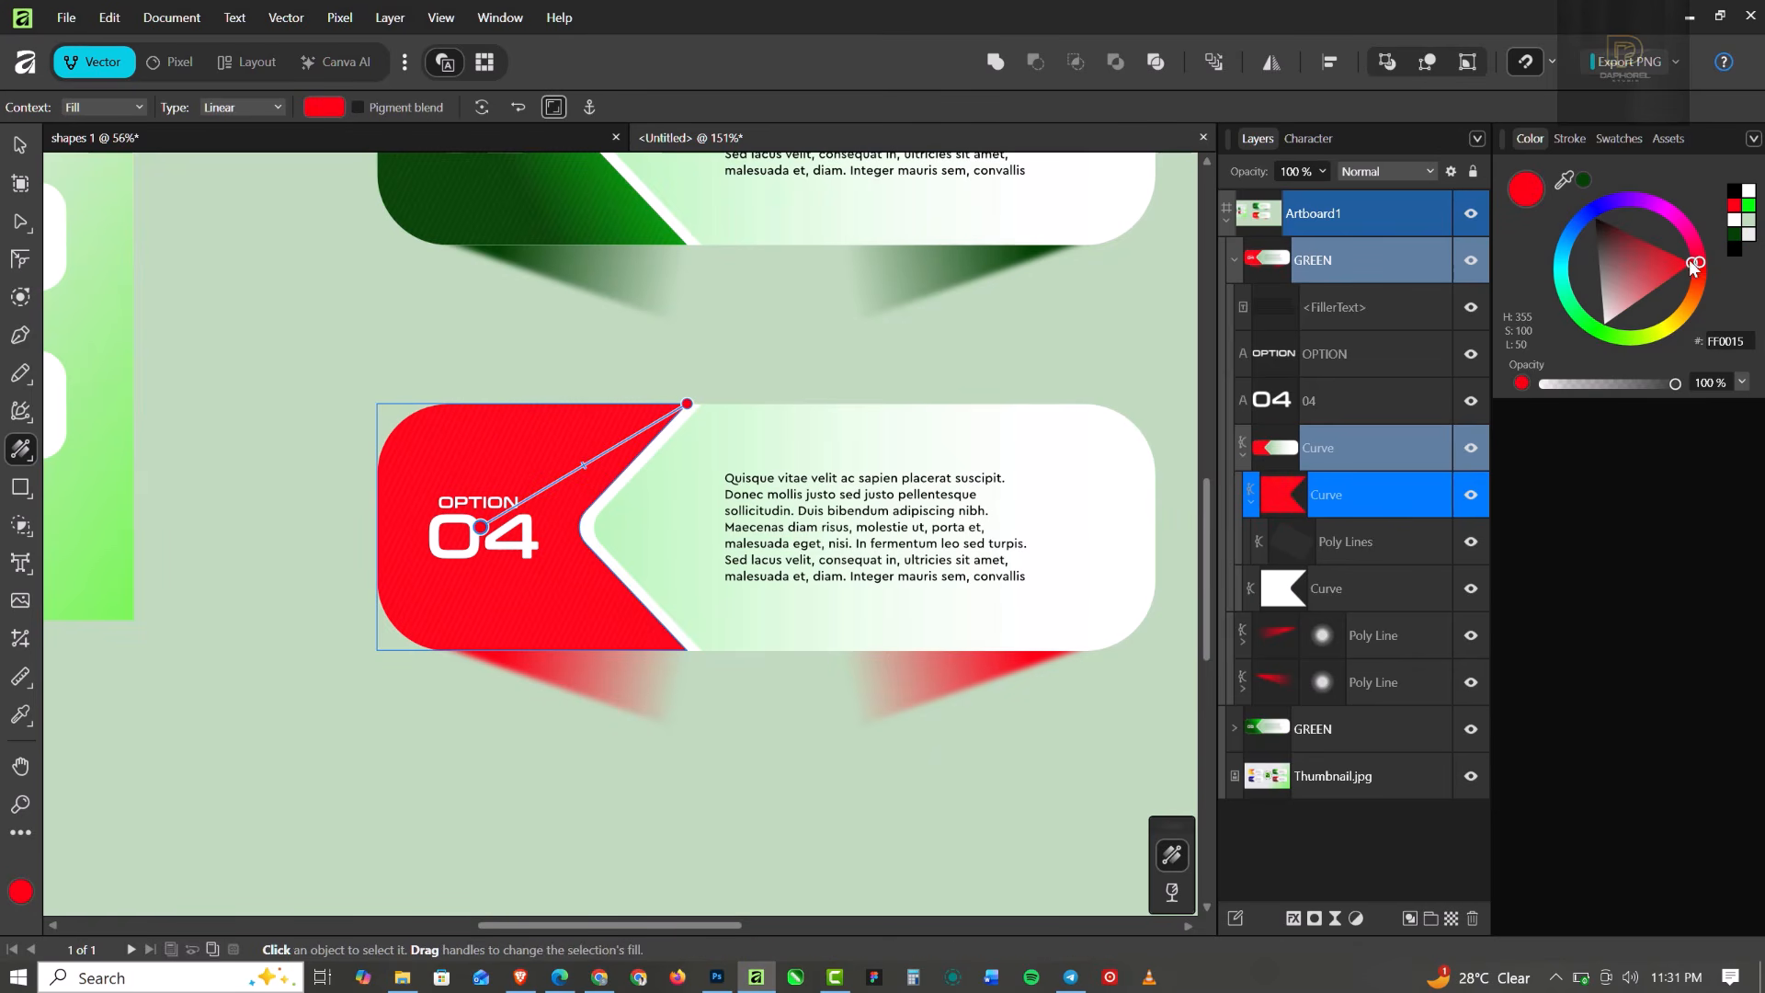
click(1636, 244)
drag(1625, 245, 1619, 242)
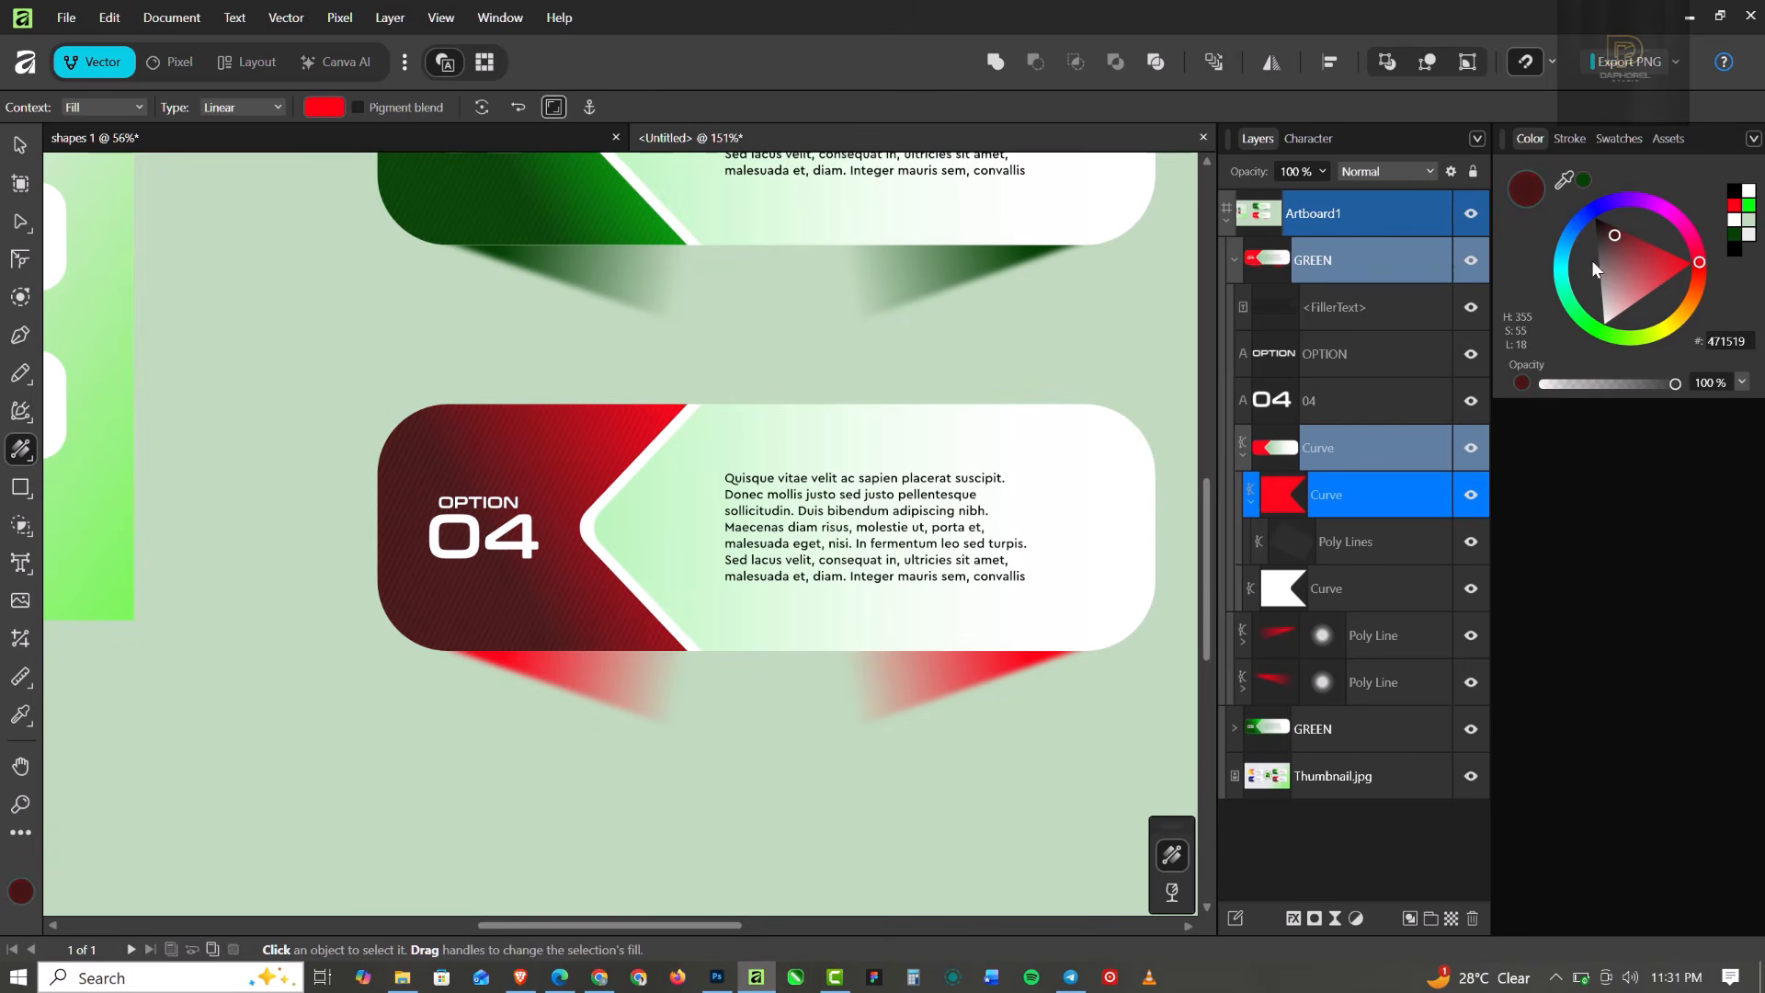
drag(481, 527, 634, 437)
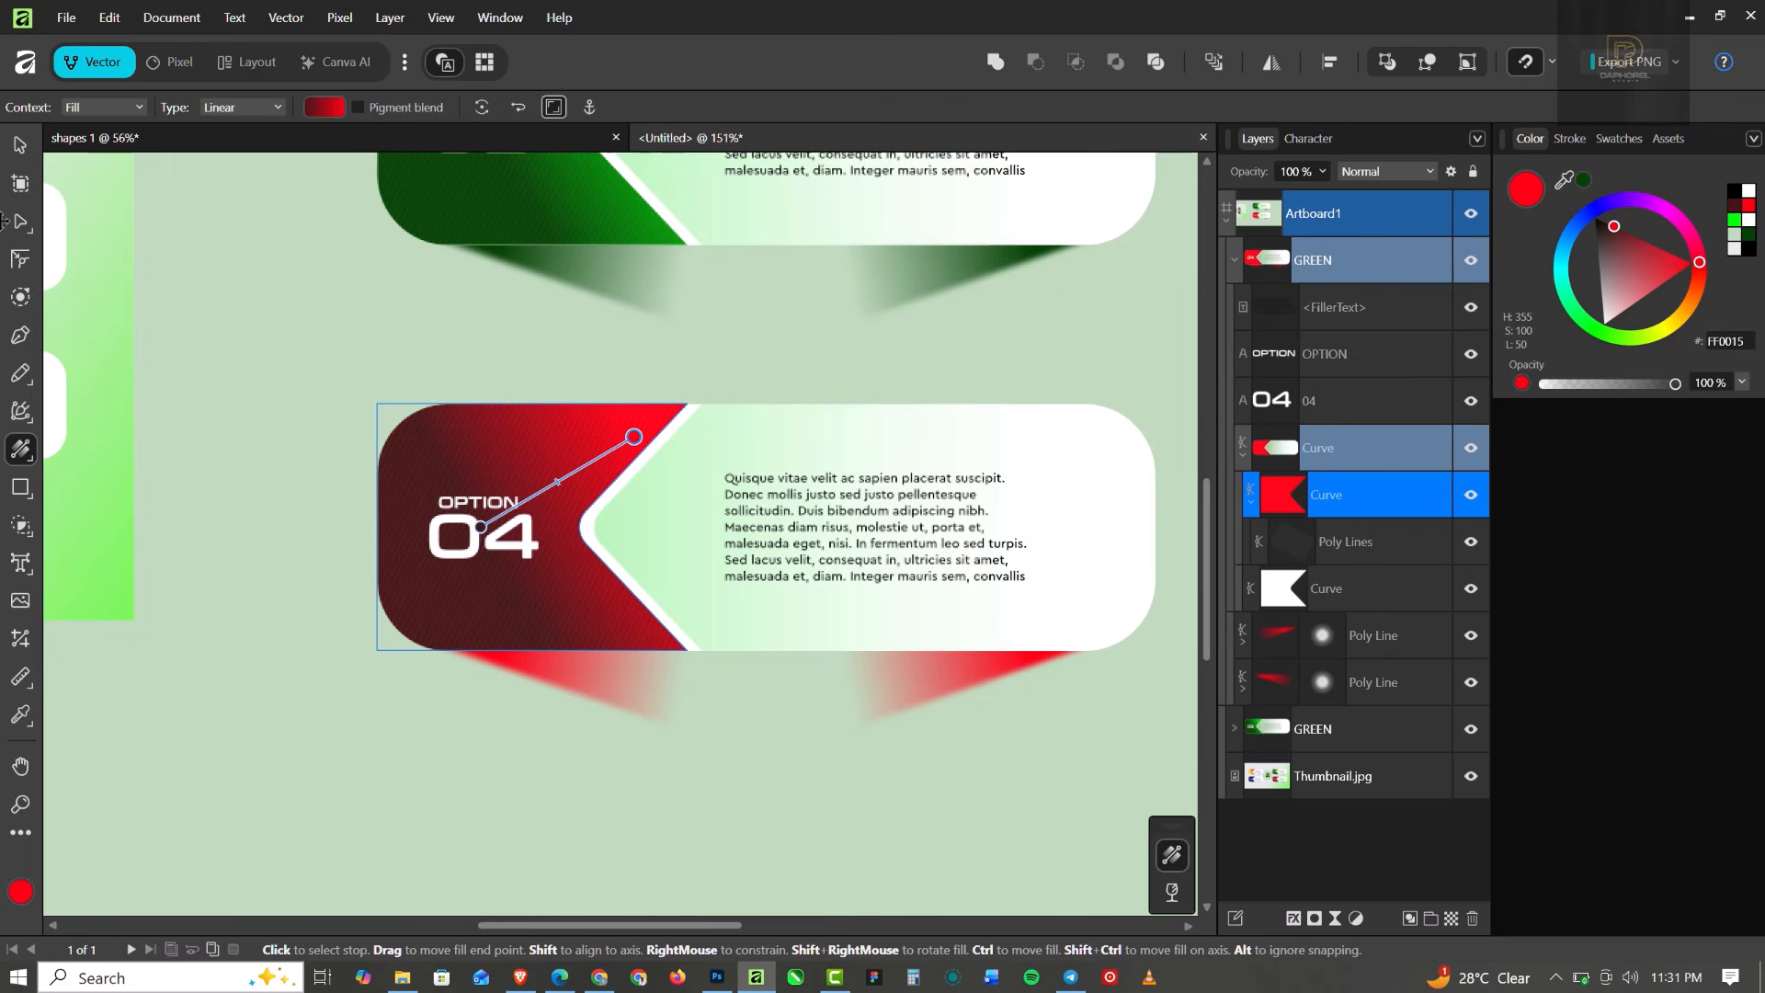
click(19, 147)
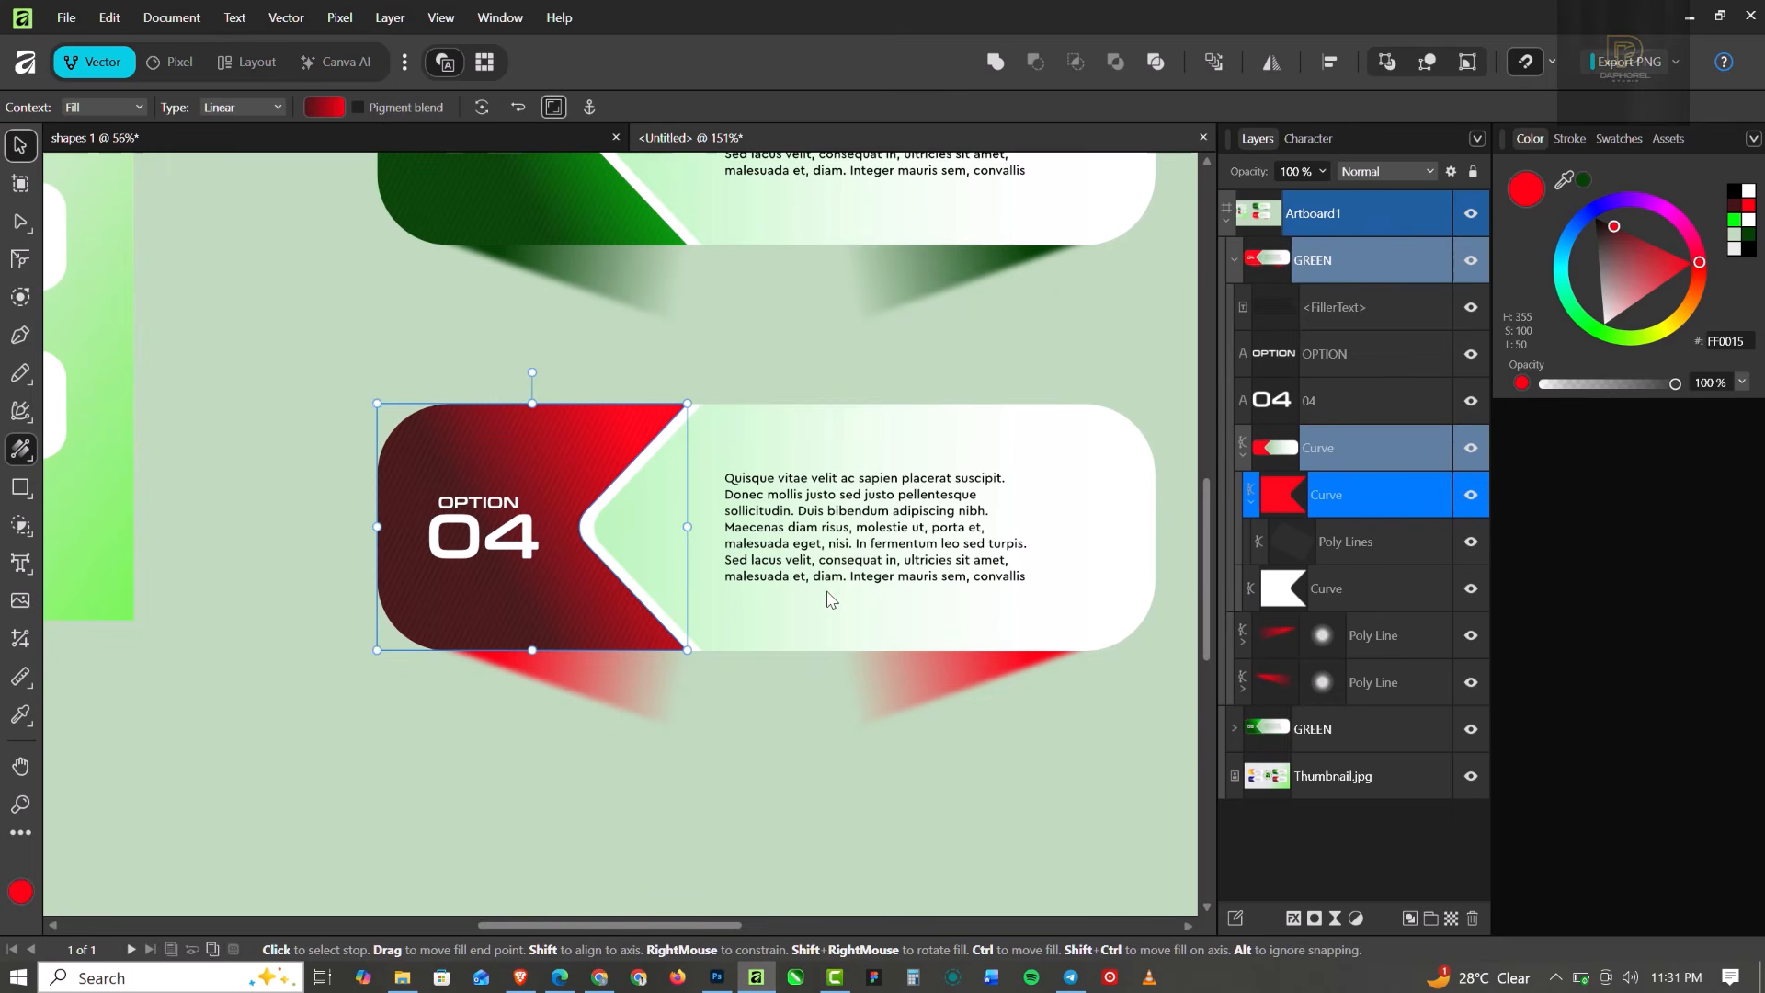
Recolor the option 04 banner body's green gradient stop to red FF0015 and pull the white end stop inward past the middle of the text.
click(869, 623)
key(g)
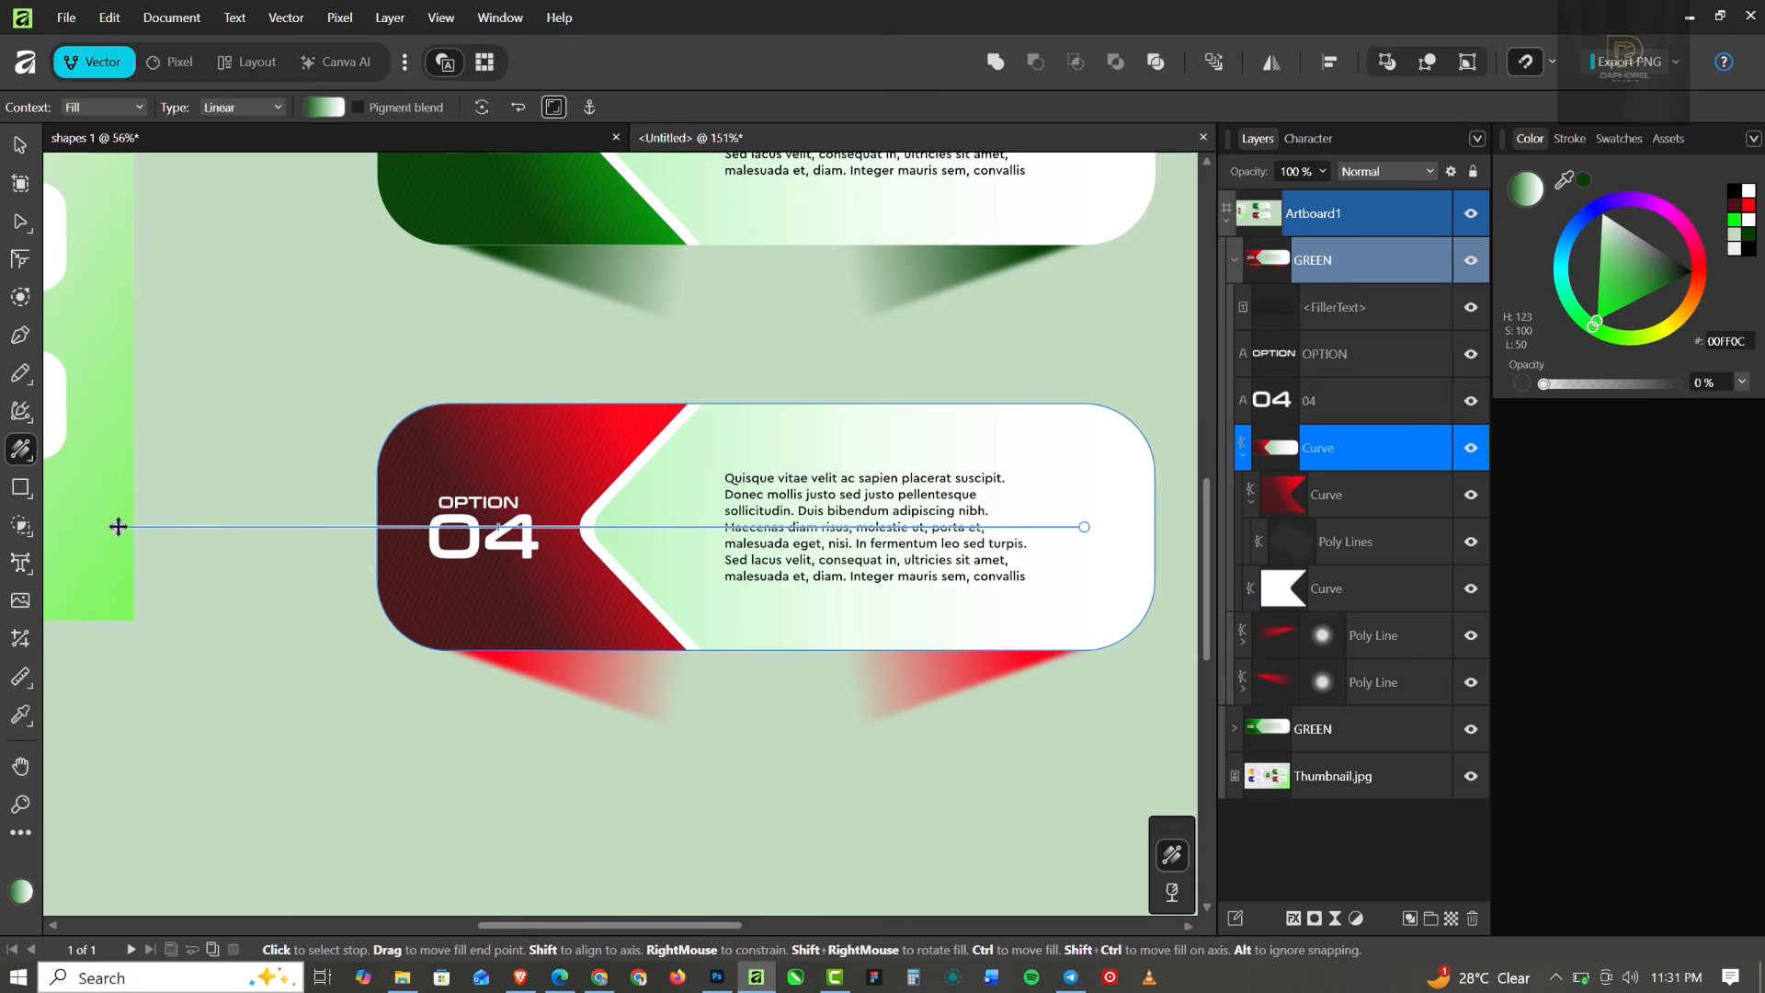
click(1749, 204)
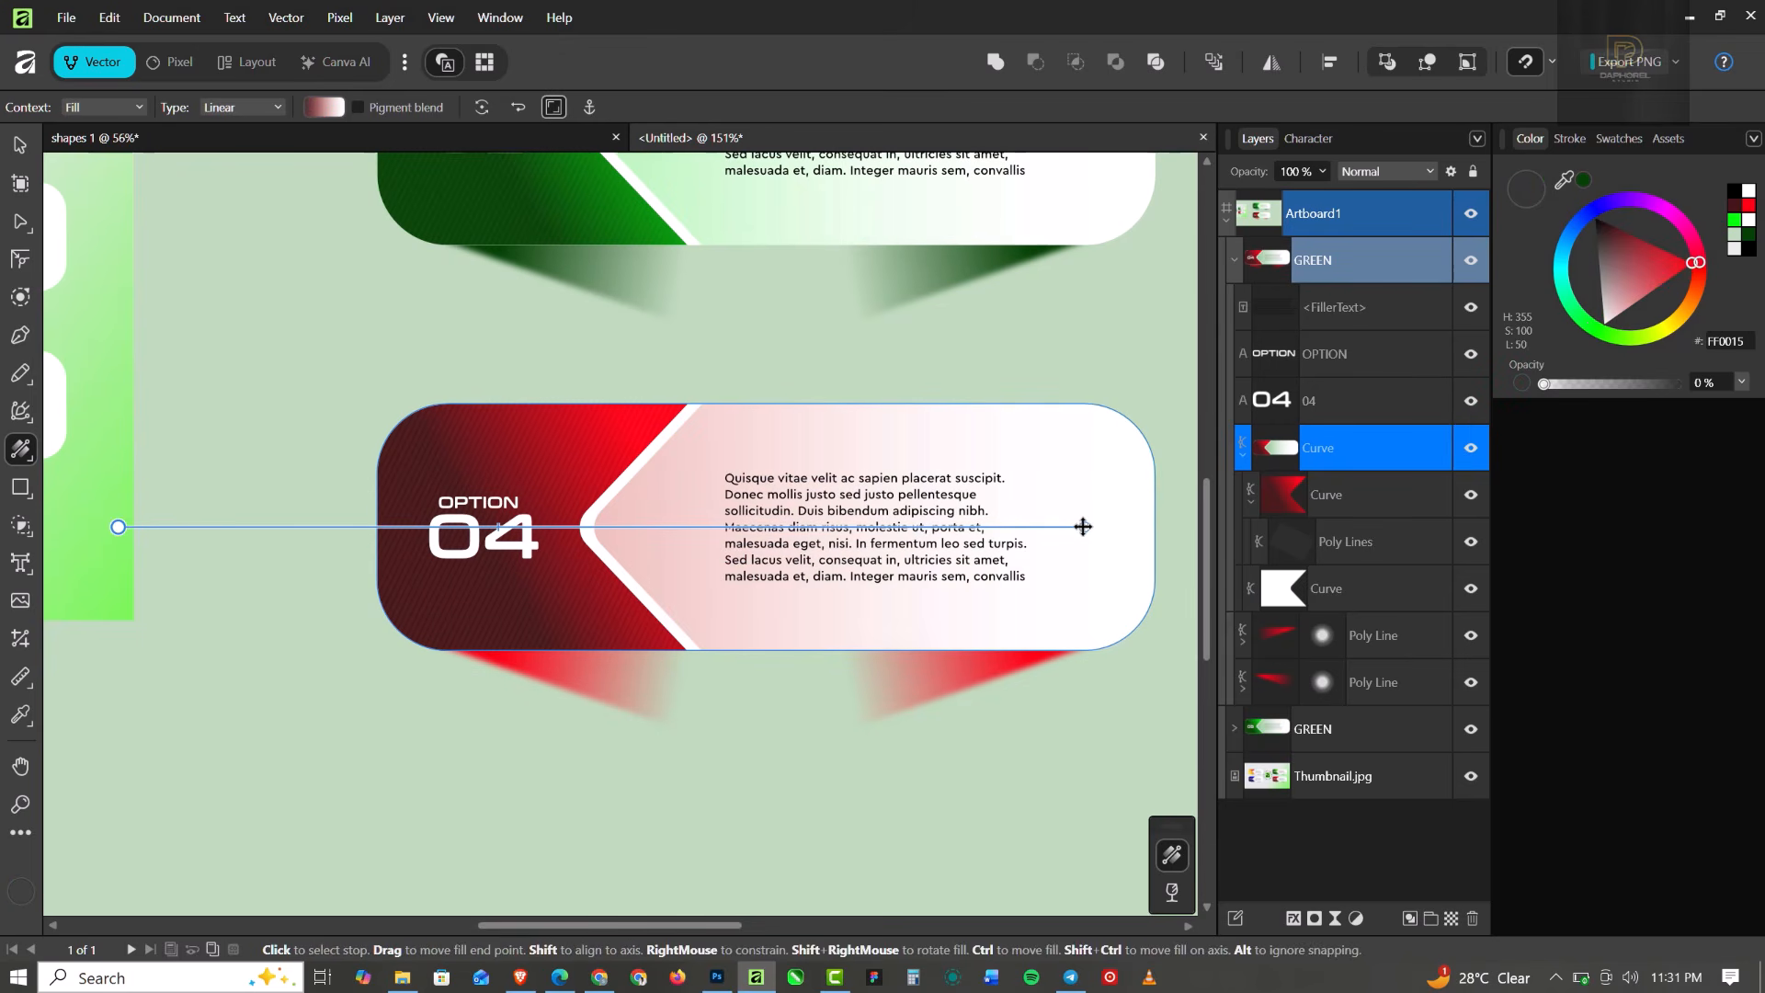
click(1083, 525)
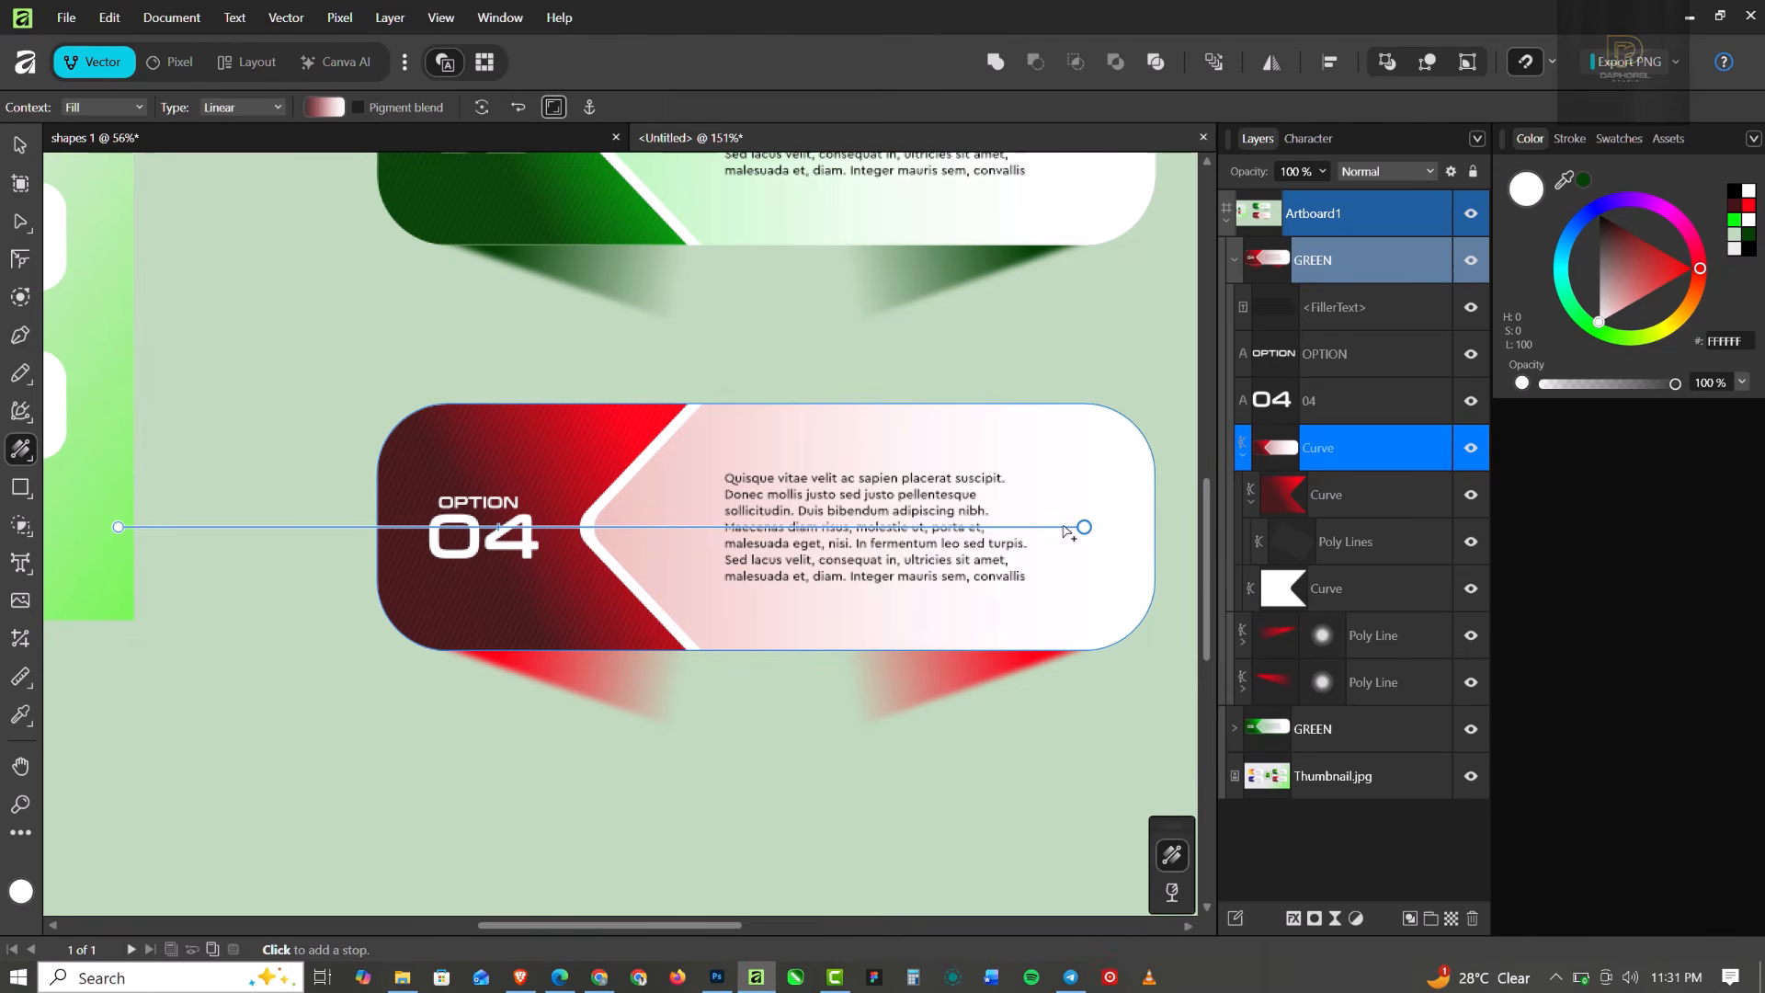
drag(1084, 527, 891, 527)
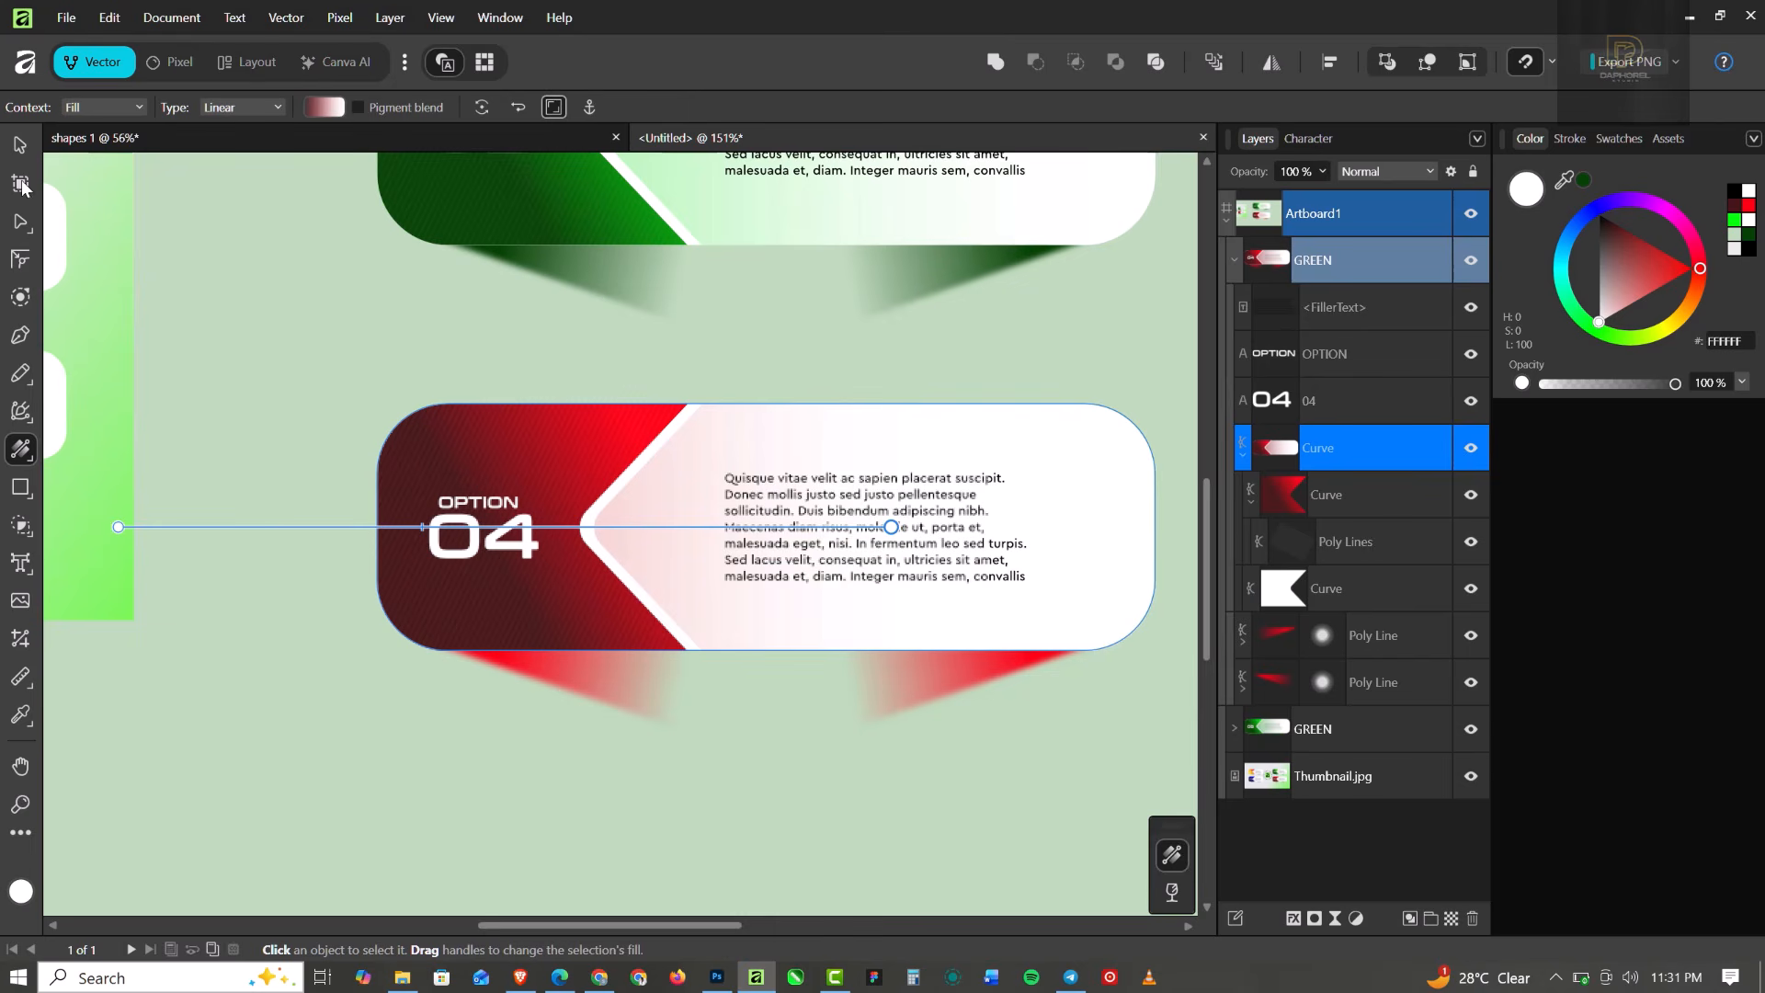
click(19, 147)
Recolor all four shadow shapes under the option 03 and option 04 banners black, 000000.
scroll(614, 585, down, 5)
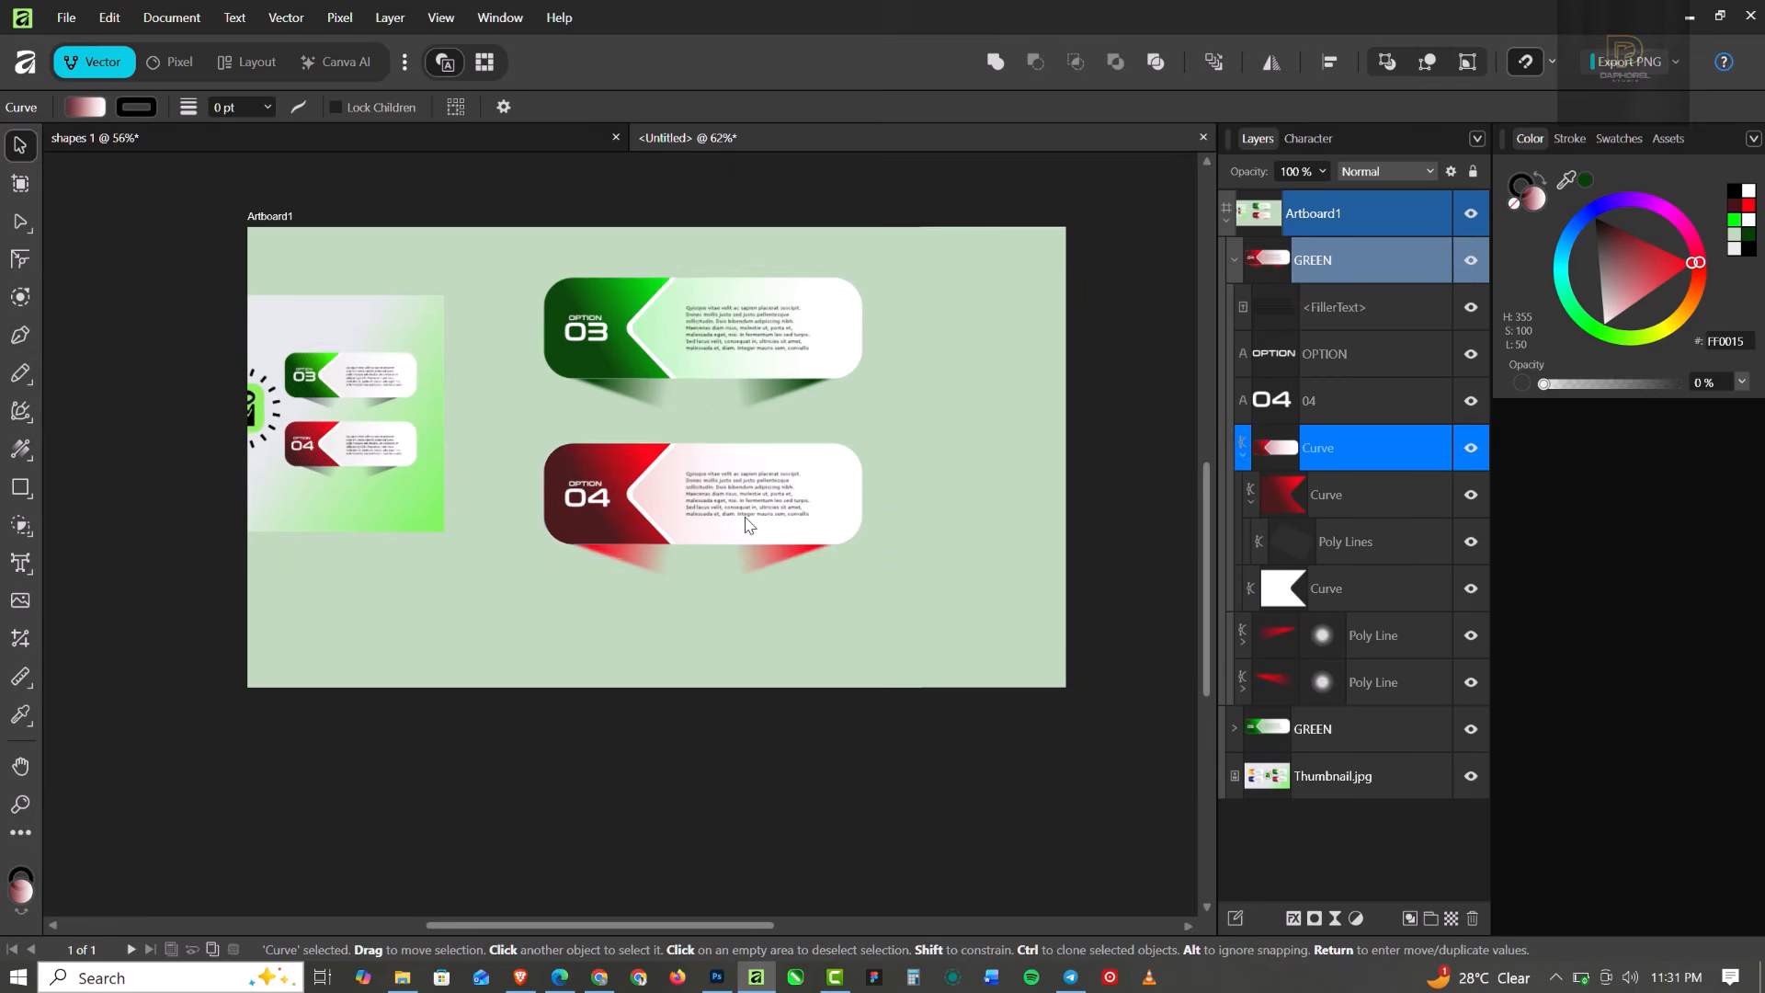
scroll(614, 585, up, 3)
click(641, 564)
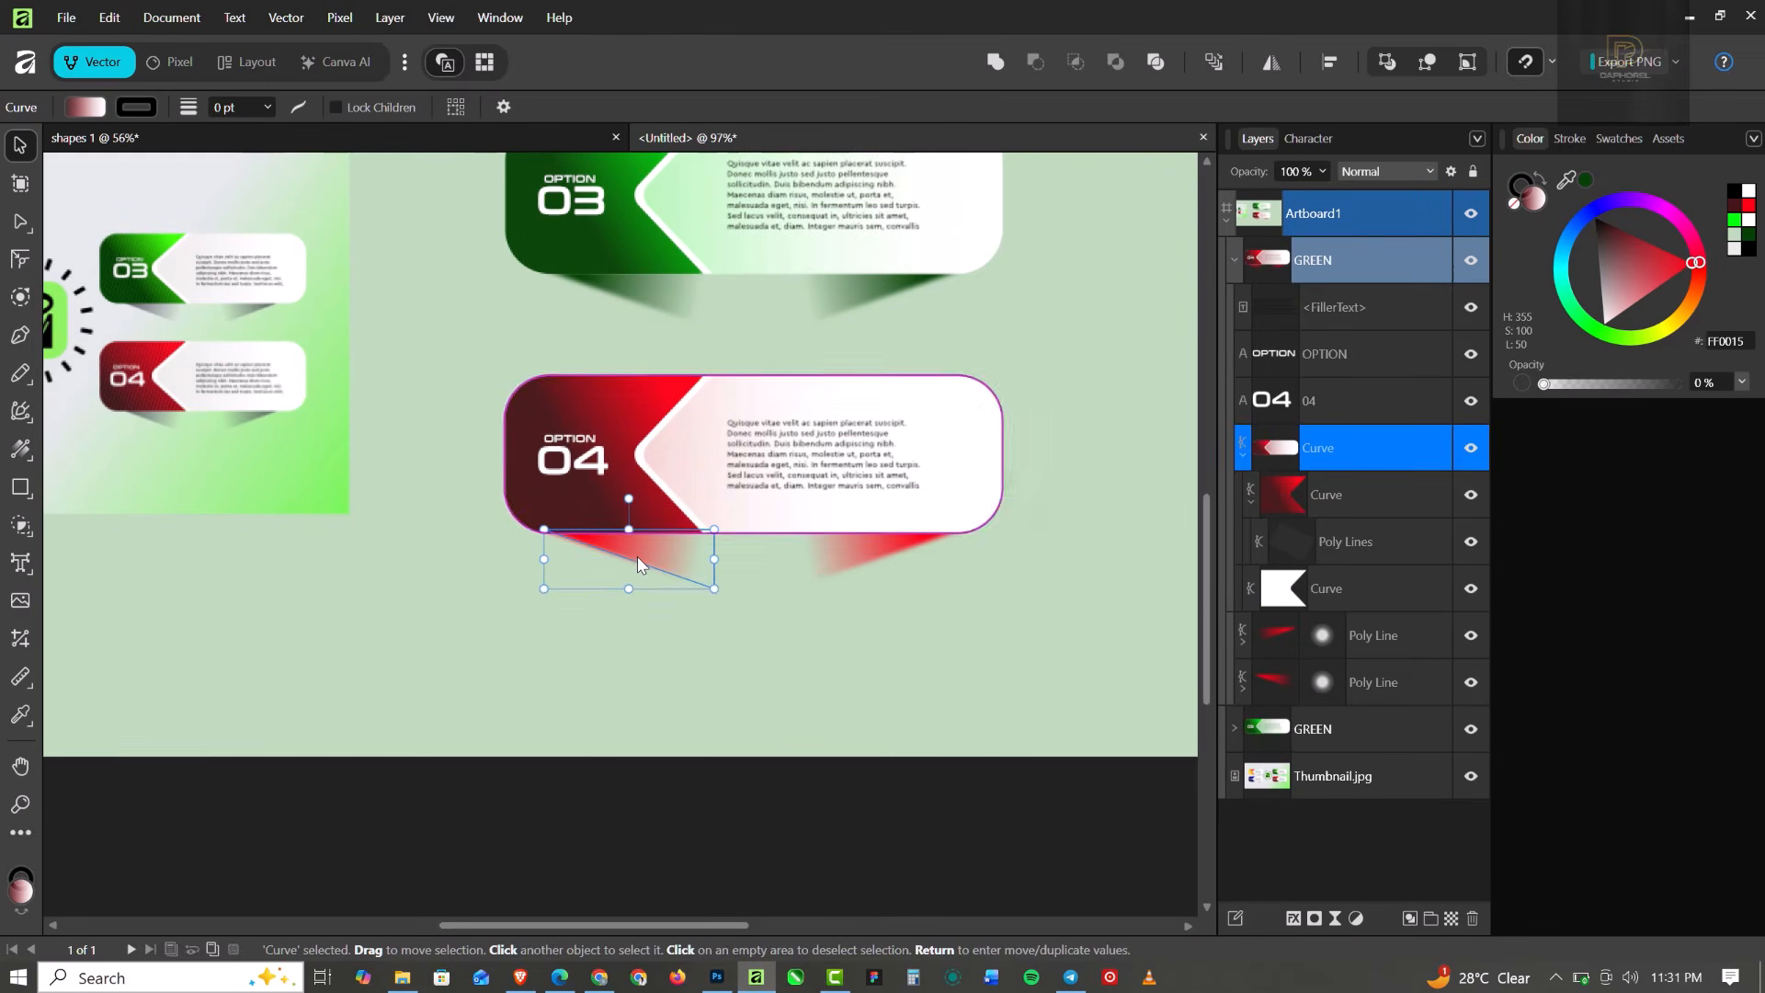
scroll(984, 592, down, 4)
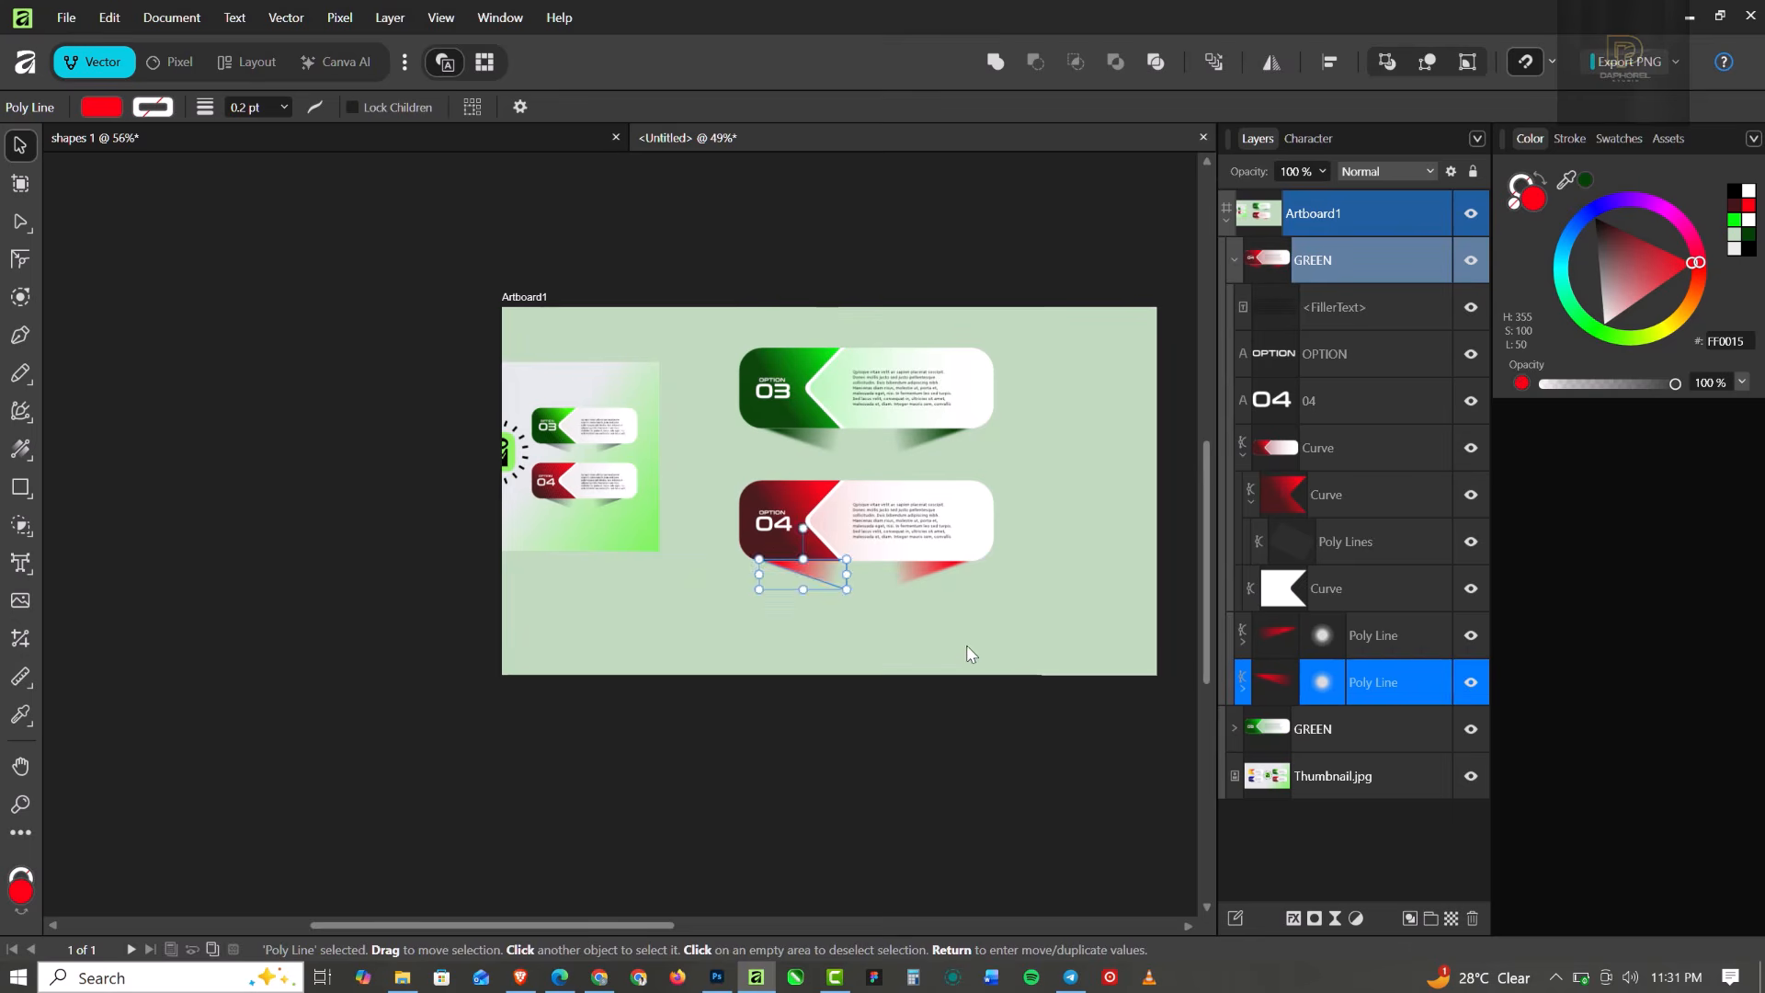
click(967, 644)
scroll(801, 555, up, 3)
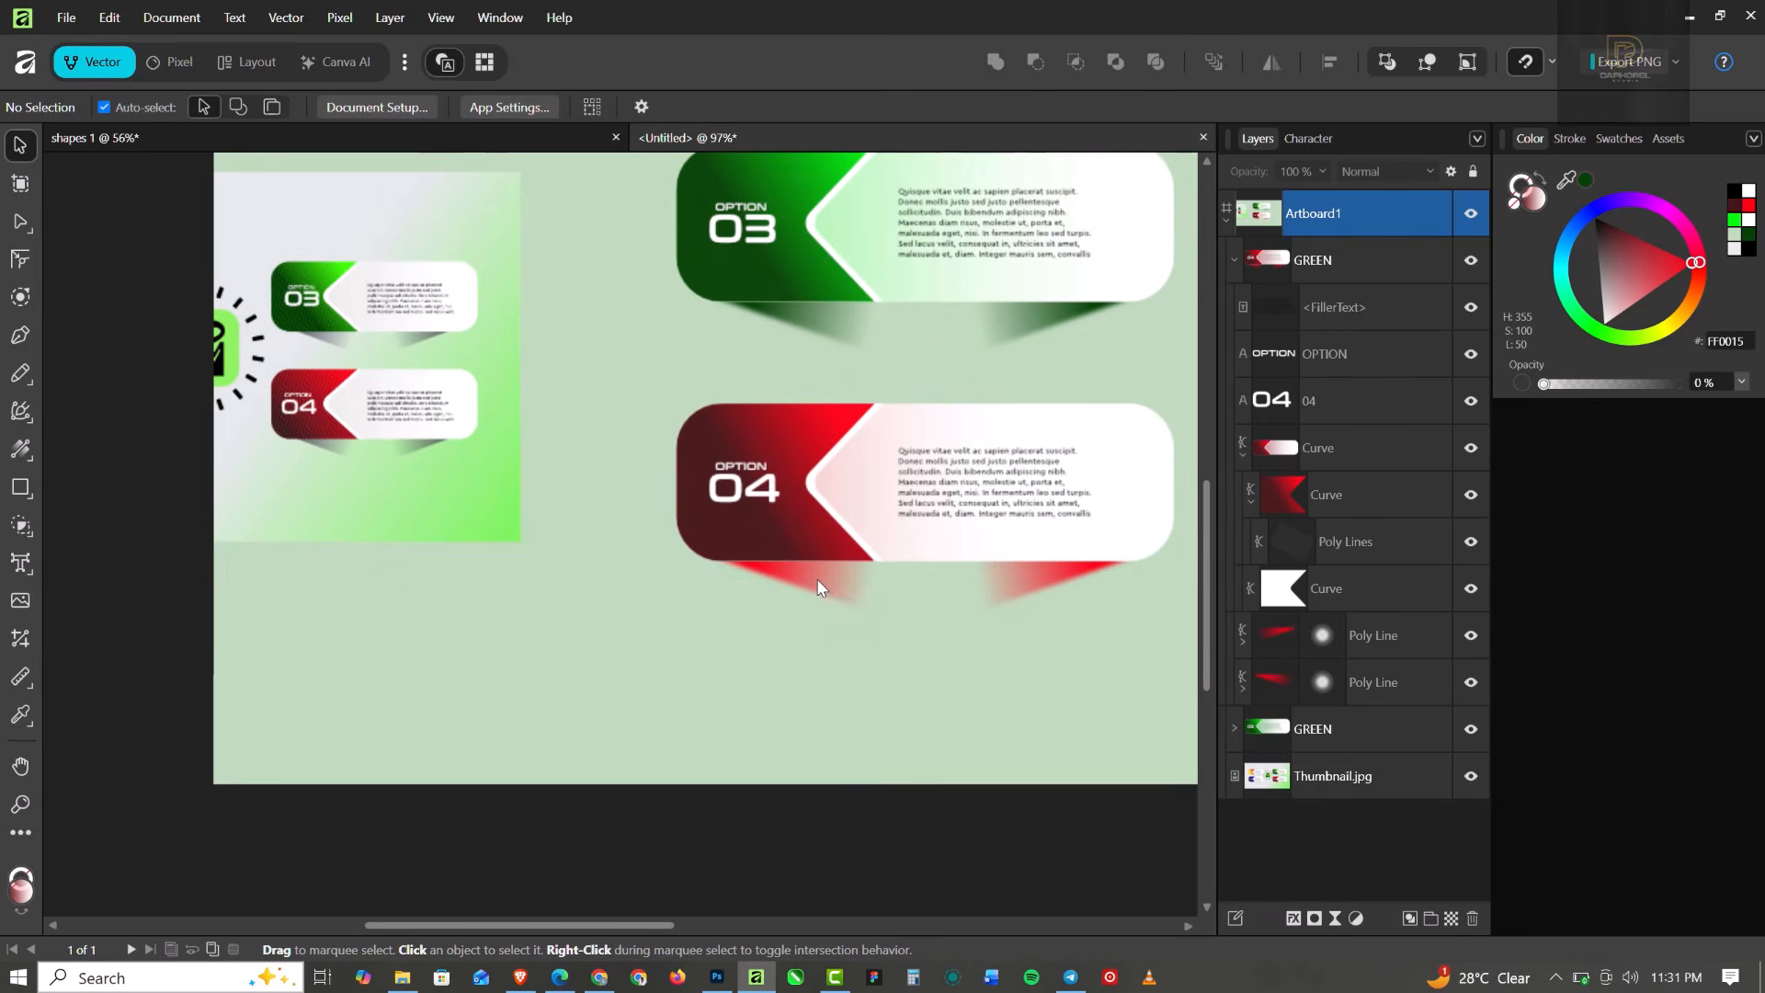
click(812, 570)
shift+click(1026, 577)
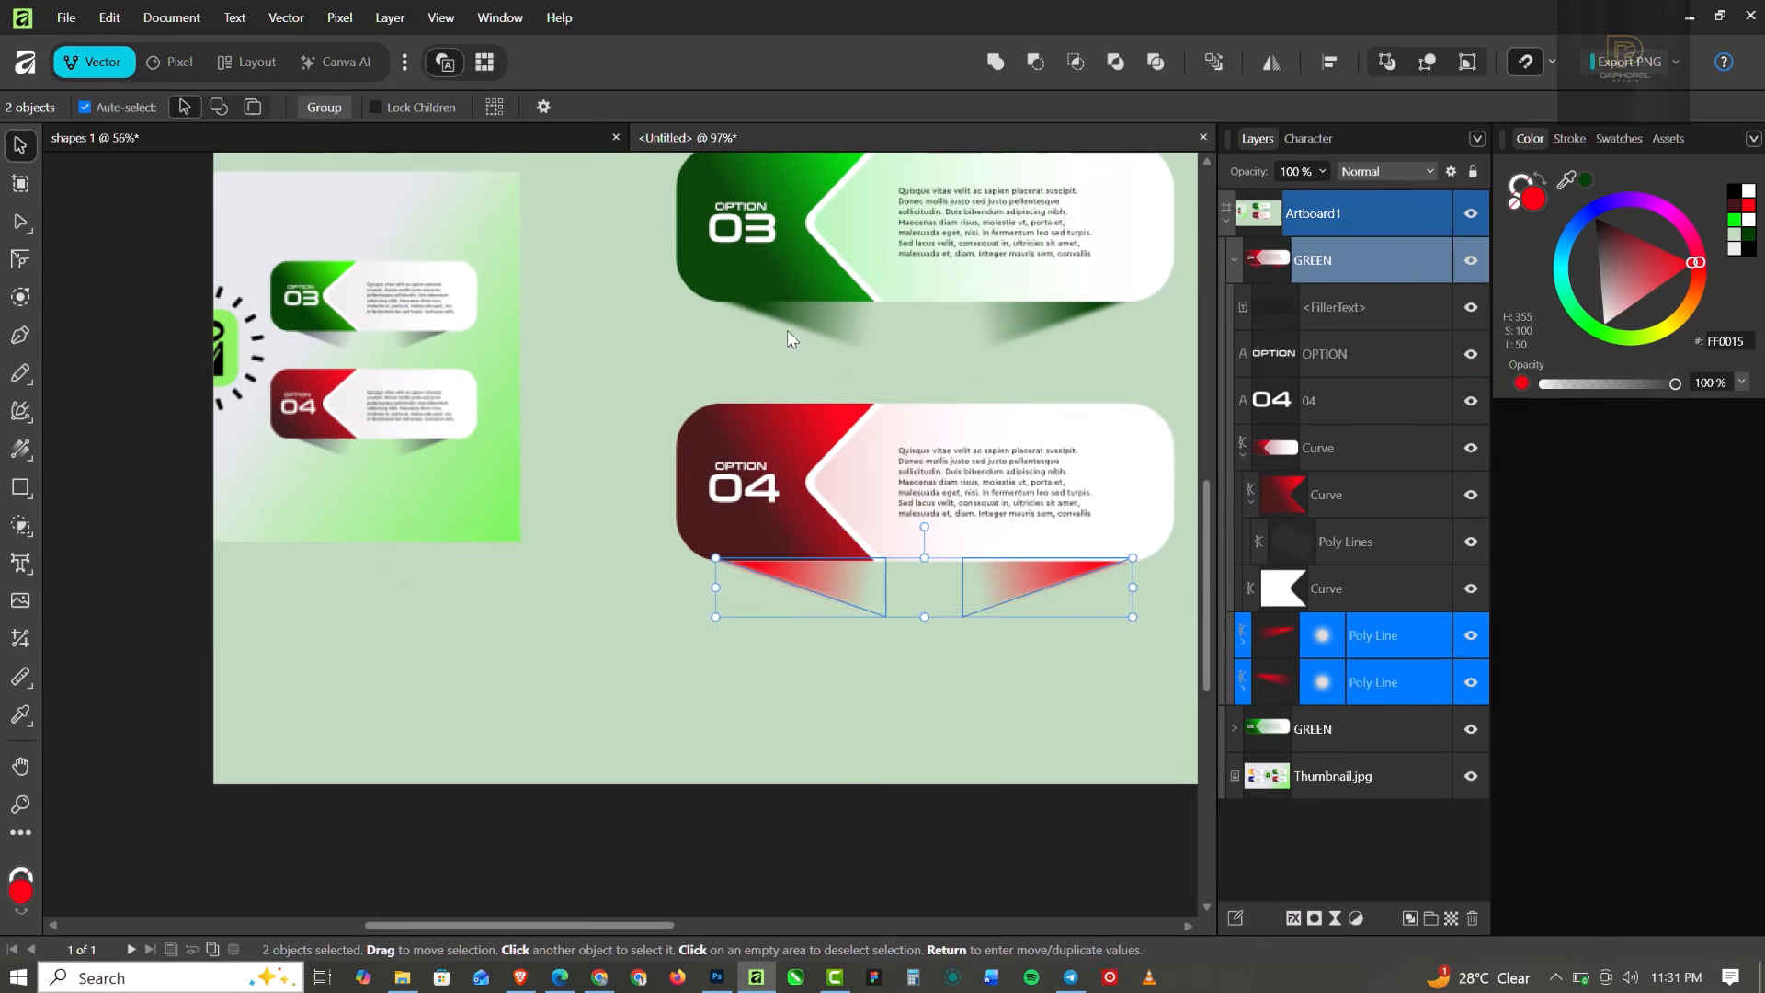
shift+click(880, 345)
shift+click(1034, 312)
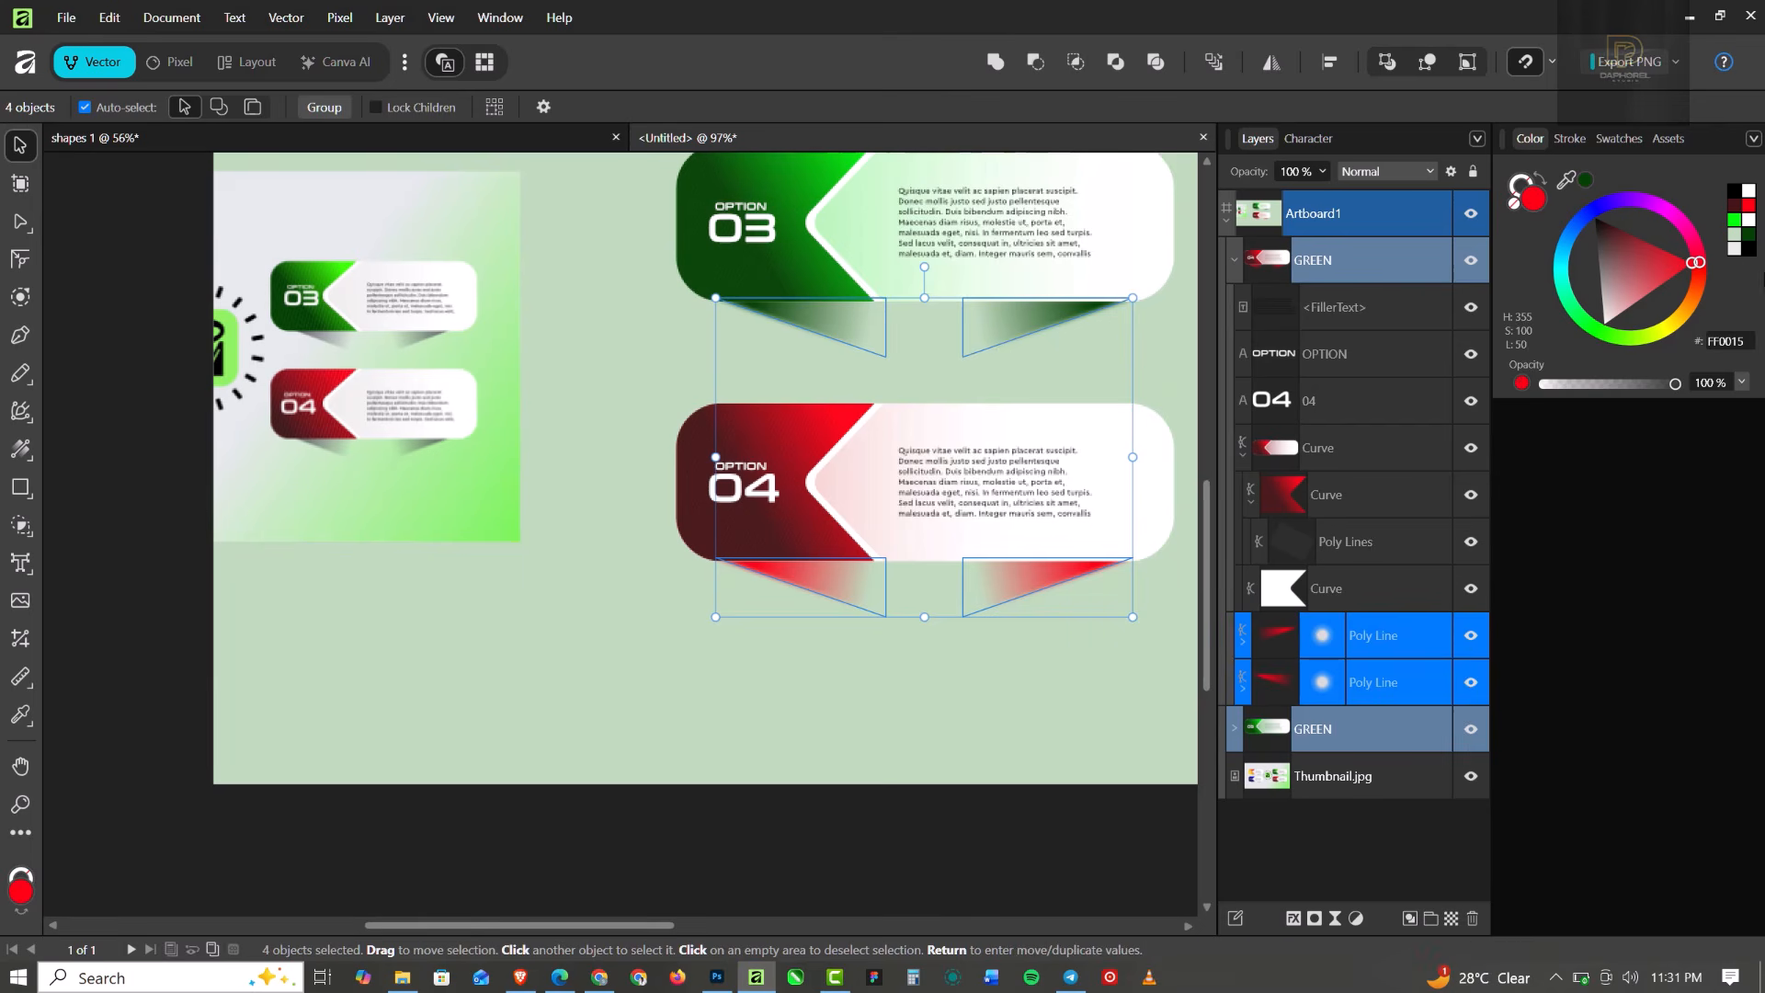
click(1741, 196)
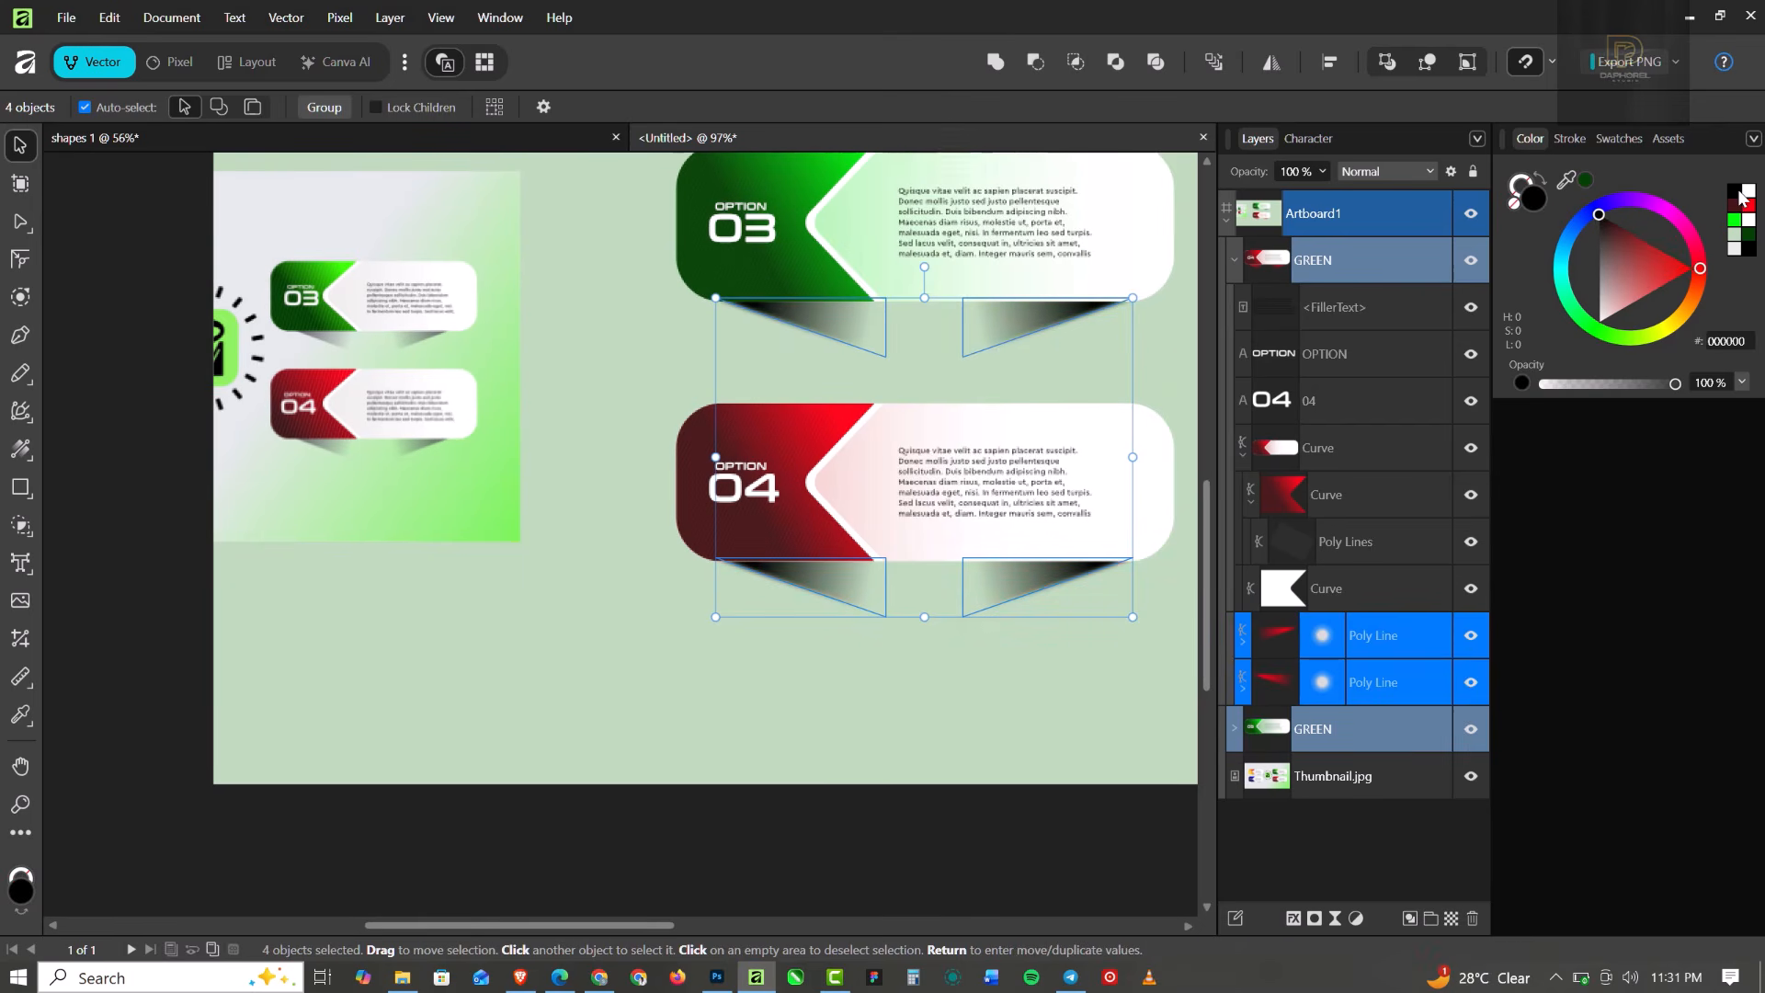
Lower the layer opacity of the four selected banner shadows to 50% and deselect them.
click(1323, 171)
drag(1321, 190, 1256, 199)
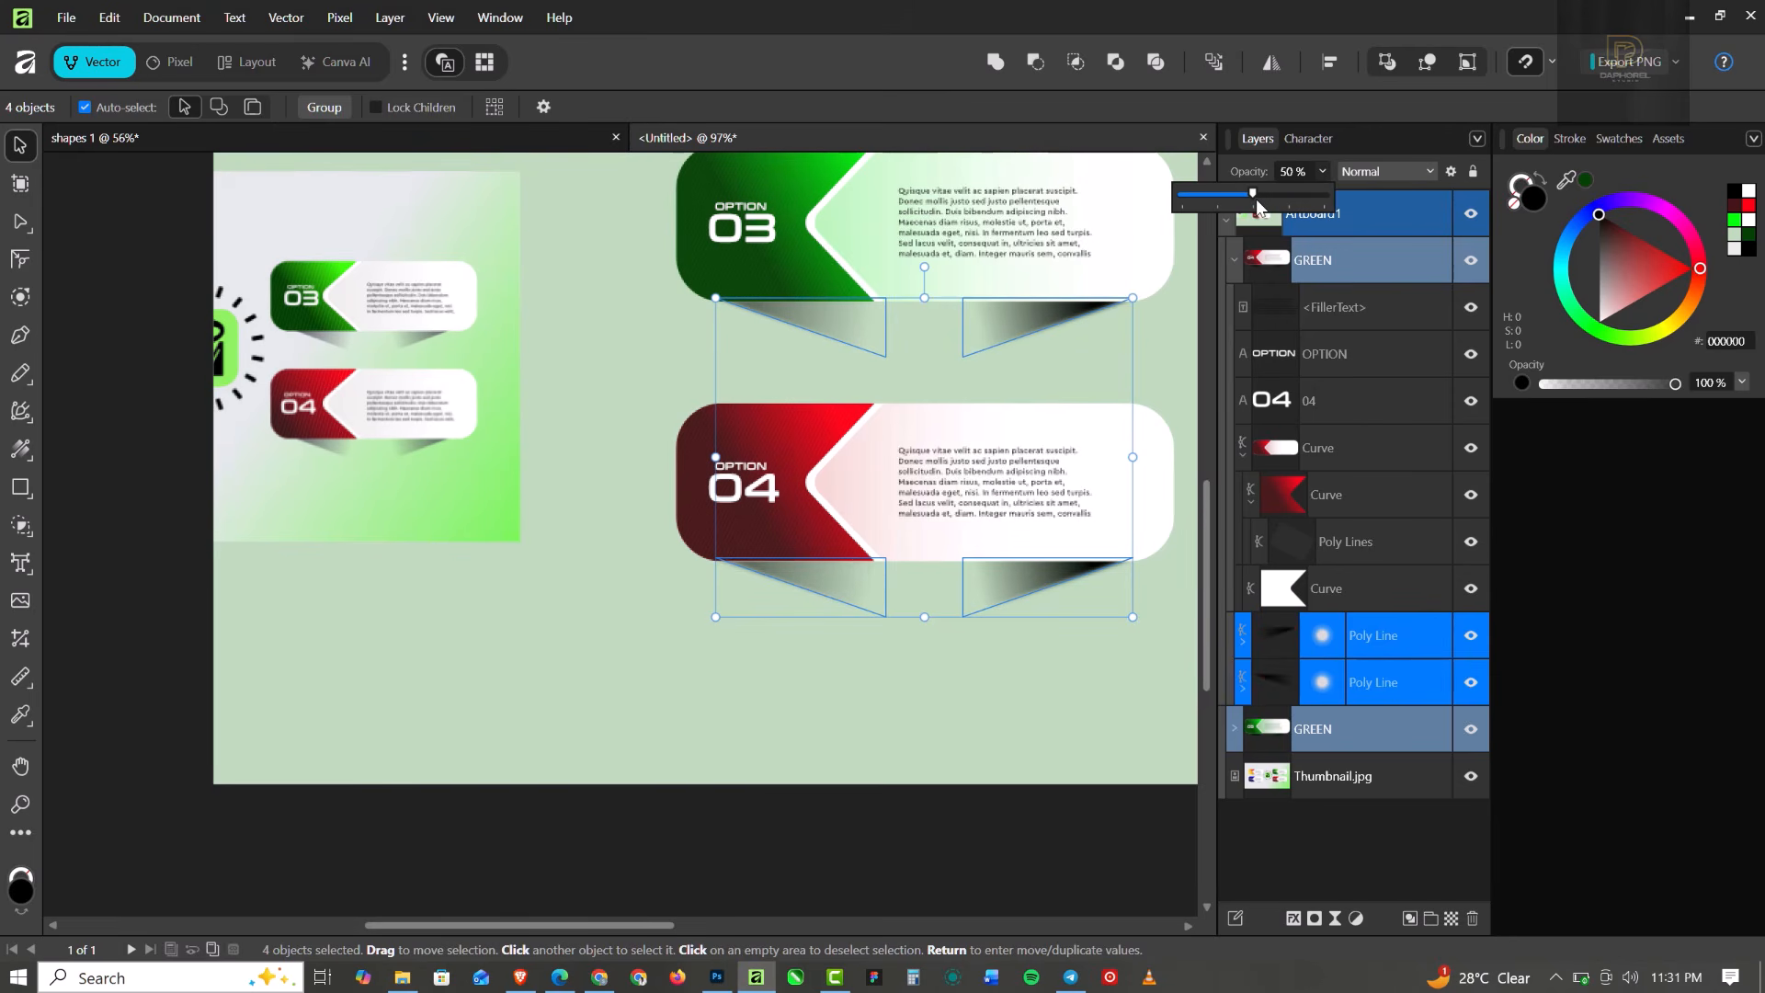
click(589, 552)
click(588, 552)
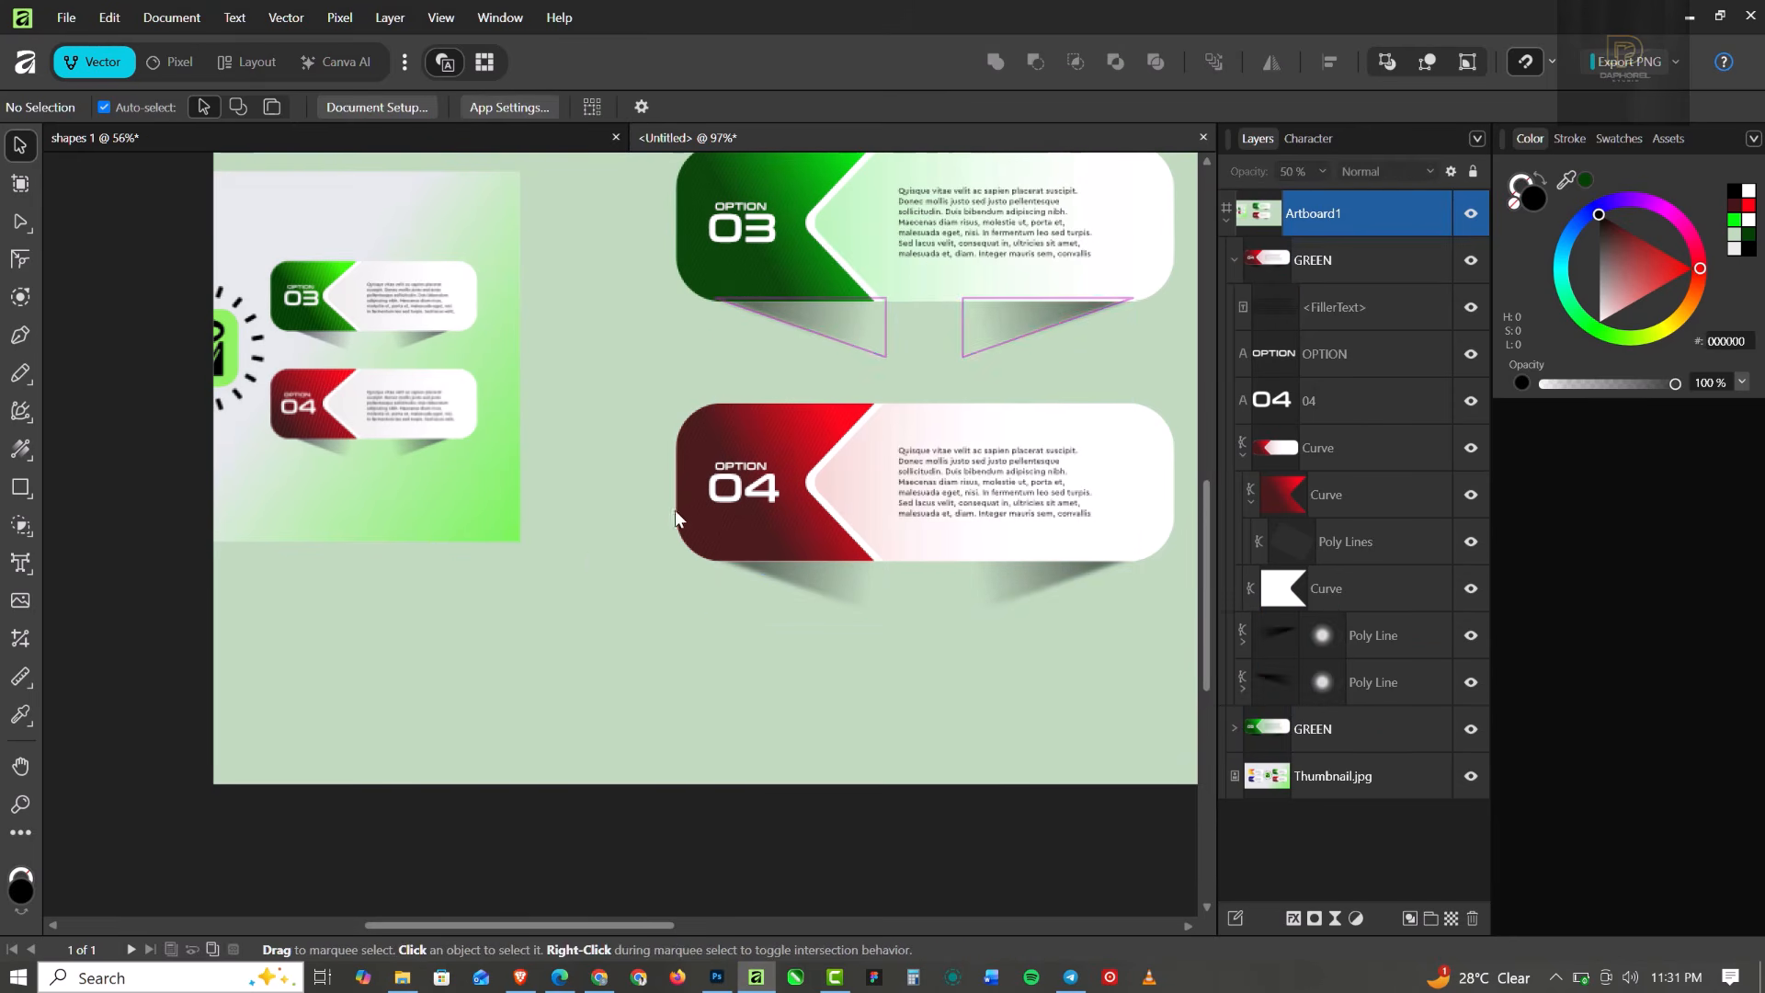
scroll(721, 506, down, 3)
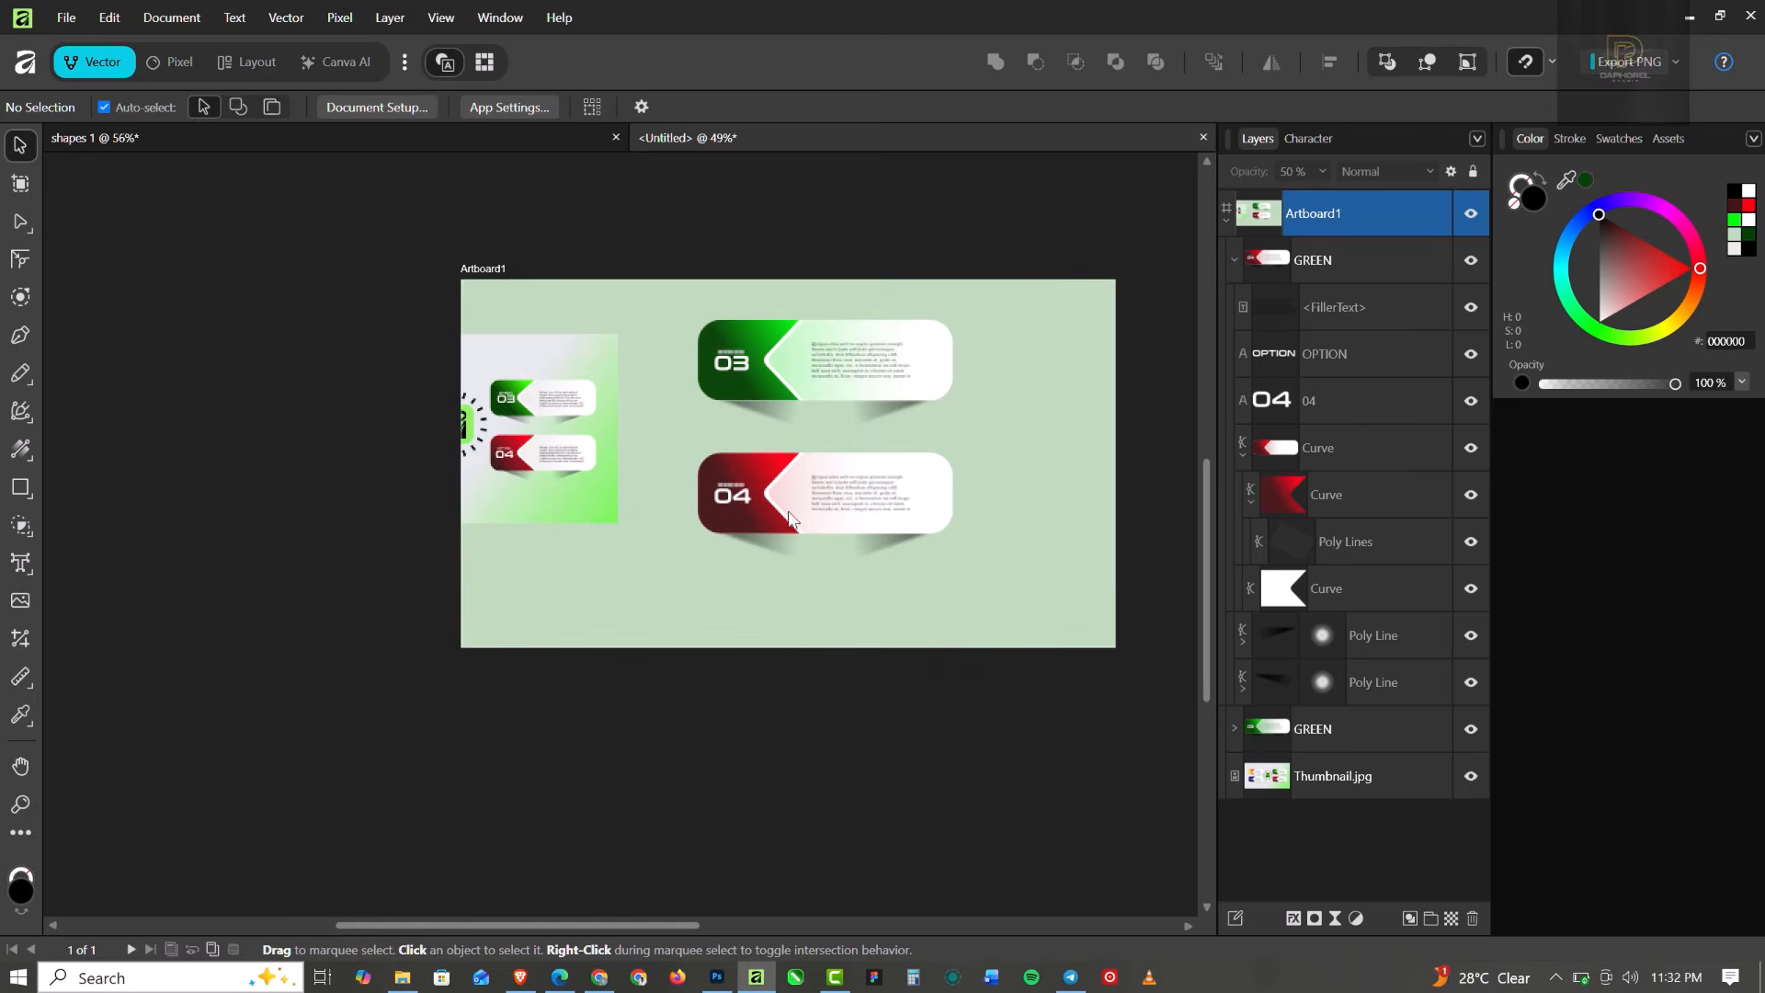
scroll(793, 519, up, 3)
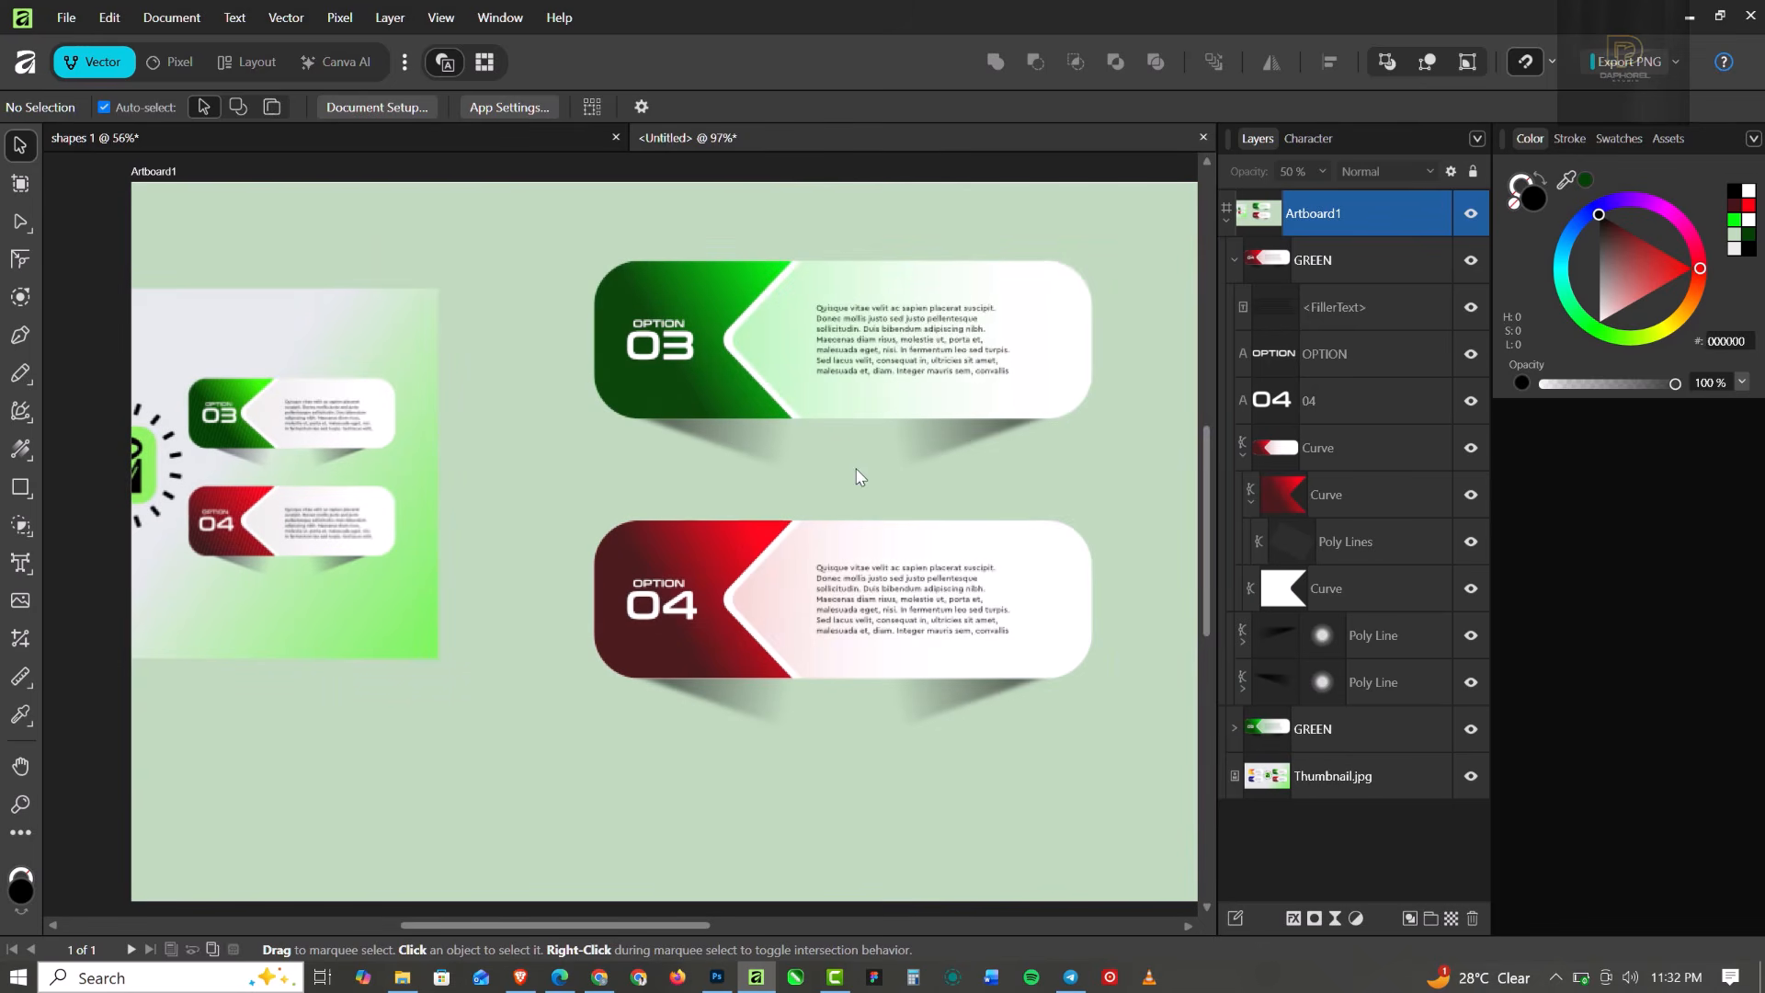